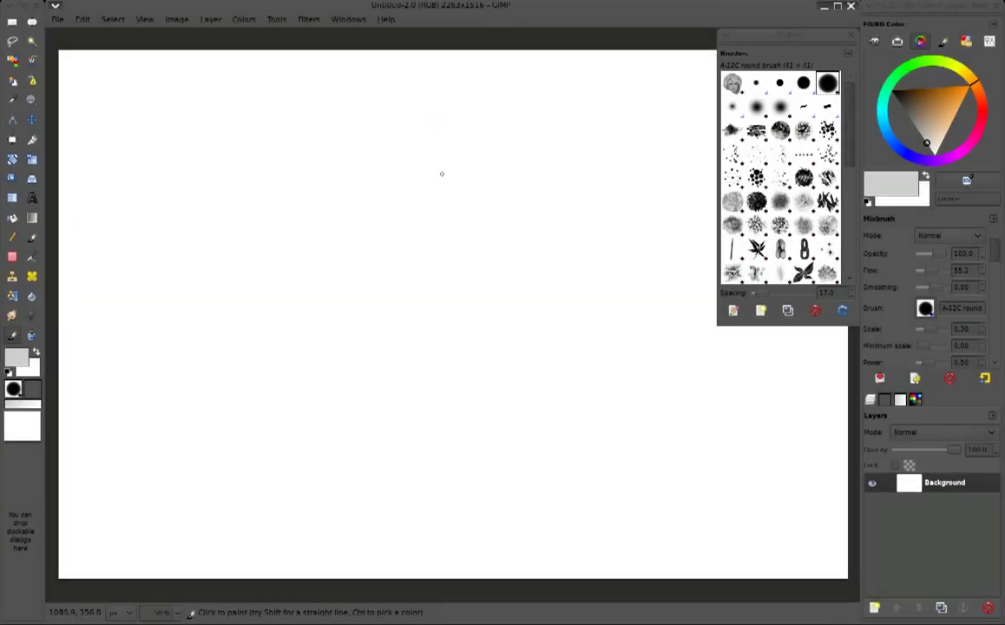
Draw the first light grey gesture strokes of a standing figure with raised arms
mouse_move(436, 130)
left_mouse_down()
mouse_move(482, 91)
mouse_move(419, 206)
mouse_move(449, 297)
mouse_move(421, 287)
mouse_move(460, 486)
mouse_move(478, 308)
mouse_move(500, 365)
mouse_move(486, 511)
left_mouse_up()
Sketch the legs, torso, outstretched raised arms and head outline in light grey
left_click_drag(408, 286, 434, 391)
mouse_move(485, 161)
left_mouse_down()
mouse_move(537, 174)
mouse_move(611, 97)
left_mouse_up()
left_click_drag(531, 120, 501, 167)
mouse_move(395, 138)
left_mouse_down()
mouse_move(309, 119)
mouse_move(387, 187)
mouse_move(394, 147)
mouse_move(396, 158)
mouse_move(422, 156)
left_mouse_up()
left_click_drag(391, 260, 401, 290)
mouse_move(459, 97)
left_mouse_down()
mouse_move(434, 87)
mouse_move(472, 74)
mouse_move(468, 121)
mouse_move(450, 133)
left_mouse_up()
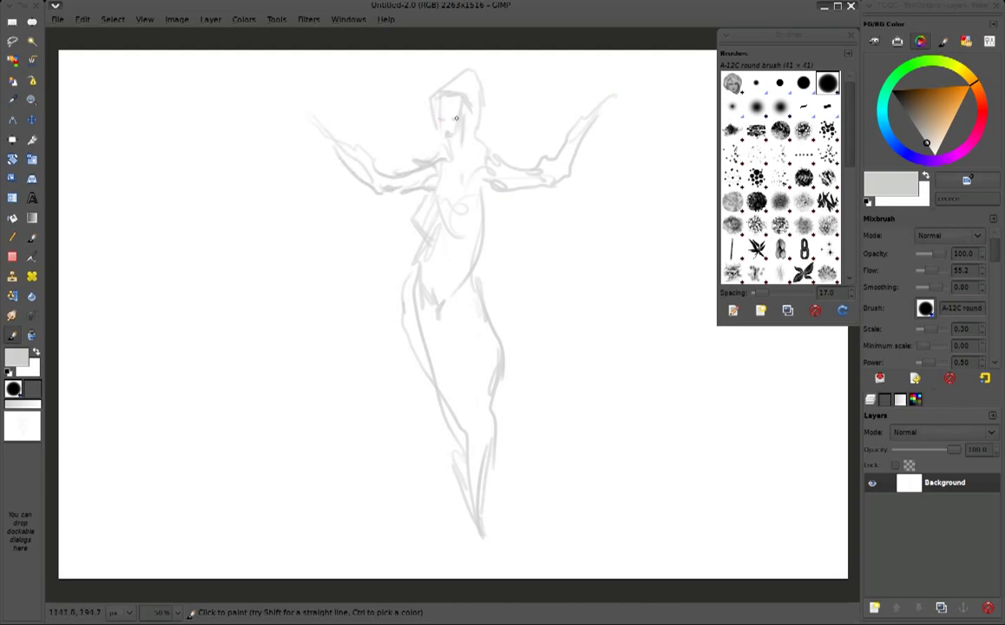
mouse_move(441, 87)
left_mouse_down()
mouse_move(442, 121)
mouse_move(408, 173)
left_mouse_up()
left_click_drag(483, 96, 477, 123)
mouse_move(481, 187)
left_mouse_down()
mouse_move(462, 271)
mouse_move(433, 321)
mouse_move(473, 301)
mouse_move(430, 369)
mouse_move(441, 382)
left_mouse_up()
mouse_move(407, 330)
left_mouse_down()
mouse_move(442, 403)
mouse_move(463, 414)
mouse_move(478, 481)
left_mouse_up()
left_click_drag(453, 438, 456, 503)
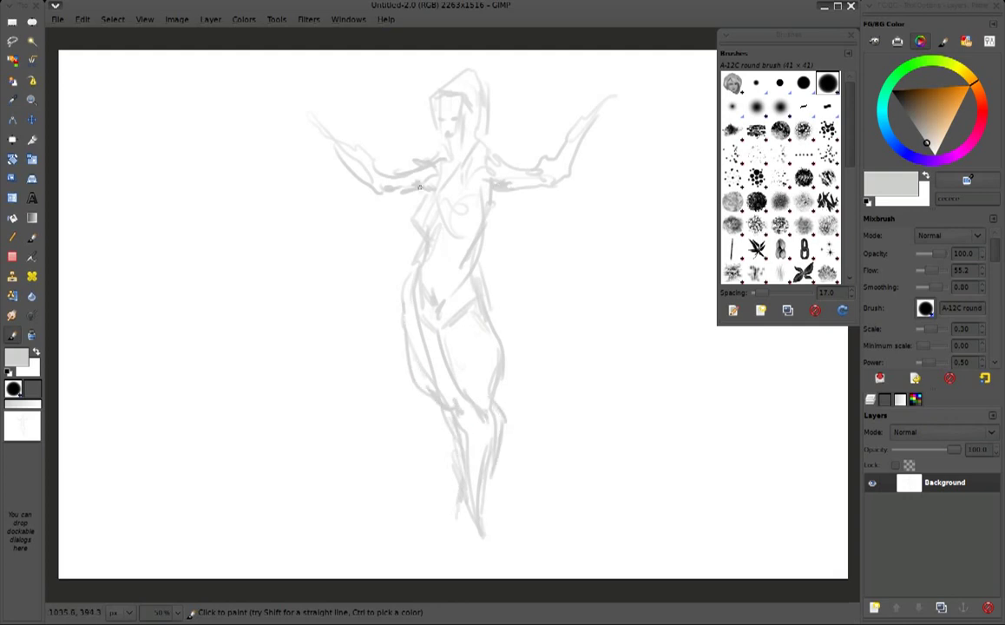
Darken the torso contours, mark the face and sketch branching horns from the head
left_click_drag(401, 196, 426, 212)
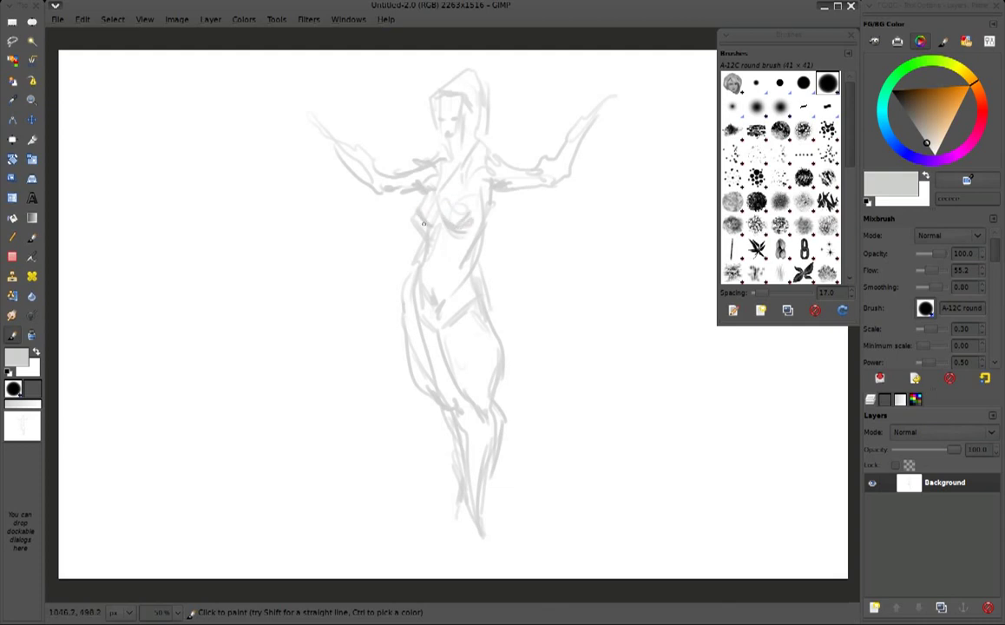
left_click_drag(494, 188, 485, 228)
left_click_drag(440, 123, 461, 153)
mouse_move(460, 91)
left_mouse_down()
mouse_move(564, 63)
mouse_move(440, 127)
mouse_move(325, 73)
mouse_move(407, 122)
left_mouse_up()
mouse_move(373, 85)
left_mouse_down()
mouse_move(394, 108)
mouse_move(390, 145)
left_mouse_up()
left_click_drag(545, 111, 482, 153)
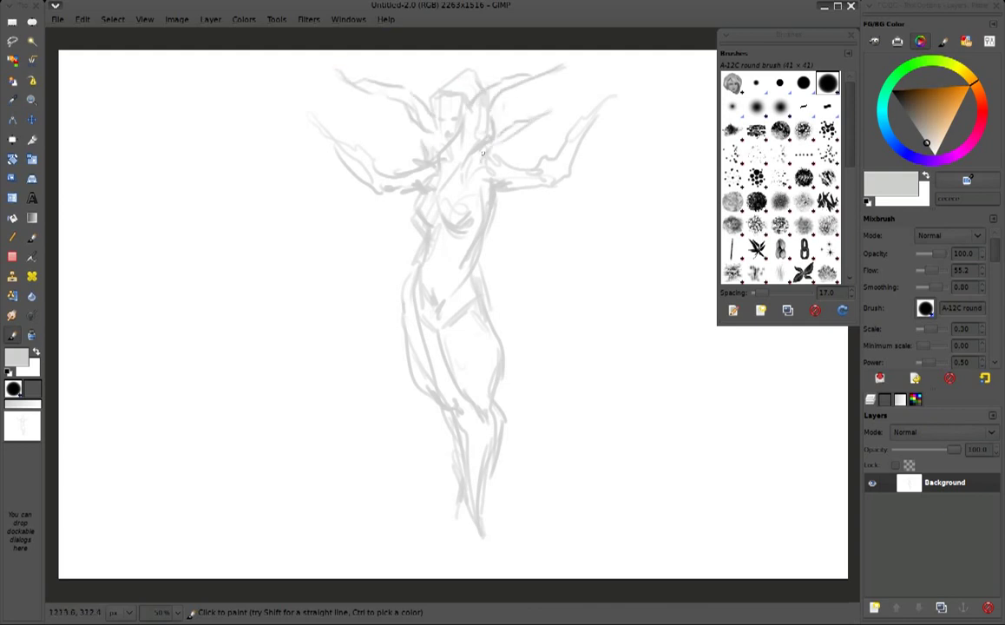
left_click_drag(431, 247, 448, 284)
Sketch the hip and lower leg lines, a hand and a long vertical staff
left_click(496, 338, "ctrl")
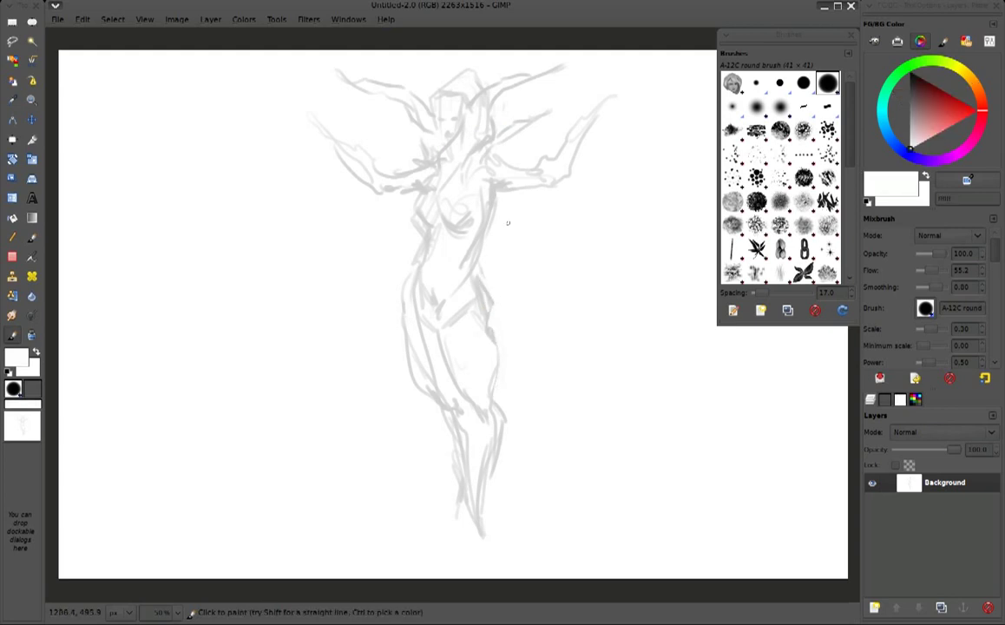
left_click(451, 334, "ctrl")
left_click_drag(490, 341, 491, 431)
mouse_move(460, 523)
left_mouse_down()
mouse_move(449, 482)
mouse_move(438, 528)
mouse_move(460, 525)
mouse_move(468, 542)
mouse_move(464, 516)
mouse_move(476, 556)
mouse_move(484, 514)
left_mouse_up()
mouse_move(347, 187)
left_mouse_down()
mouse_move(340, 212)
mouse_move(364, 227)
mouse_move(334, 74)
mouse_move(346, 287)
left_mouse_up()
left_click_drag(343, 208, 369, 529)
left_click_drag(352, 382, 362, 223)
mouse_move(341, 167)
left_mouse_down()
mouse_move(357, 192)
mouse_move(391, 154)
mouse_move(351, 147)
mouse_move(334, 165)
left_mouse_up()
Add head and torso lines and the lowered right arm, touching up with white
key("x")
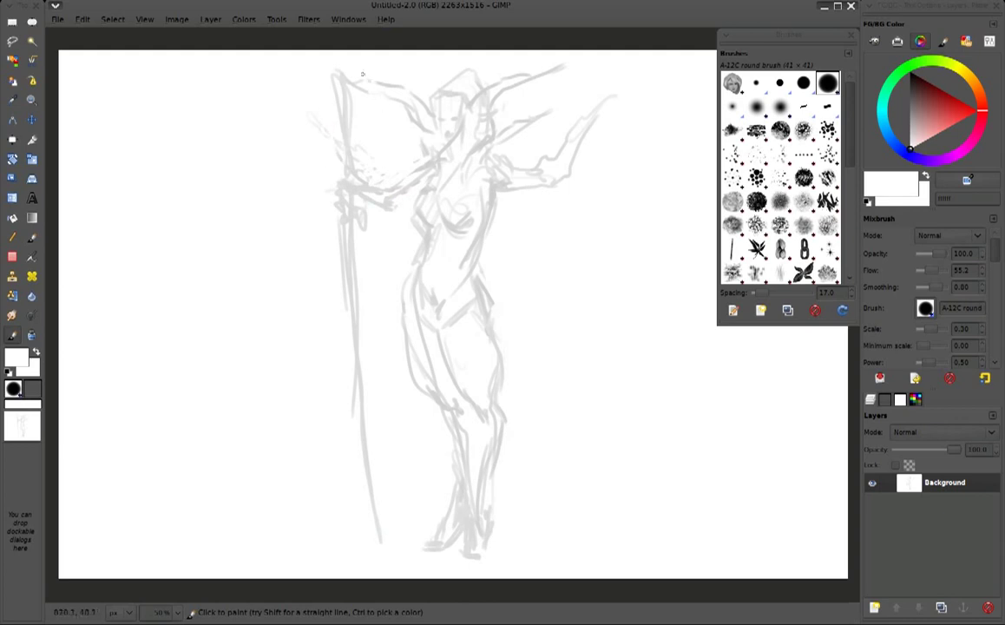
key("x")
mouse_move(381, 78)
left_mouse_down()
mouse_move(419, 84)
mouse_move(387, 92)
left_mouse_up()
left_click_drag(481, 171, 455, 209)
mouse_move(455, 152)
left_mouse_down()
mouse_move(535, 278)
mouse_move(536, 328)
left_mouse_up()
left_click_drag(403, 305, 431, 390)
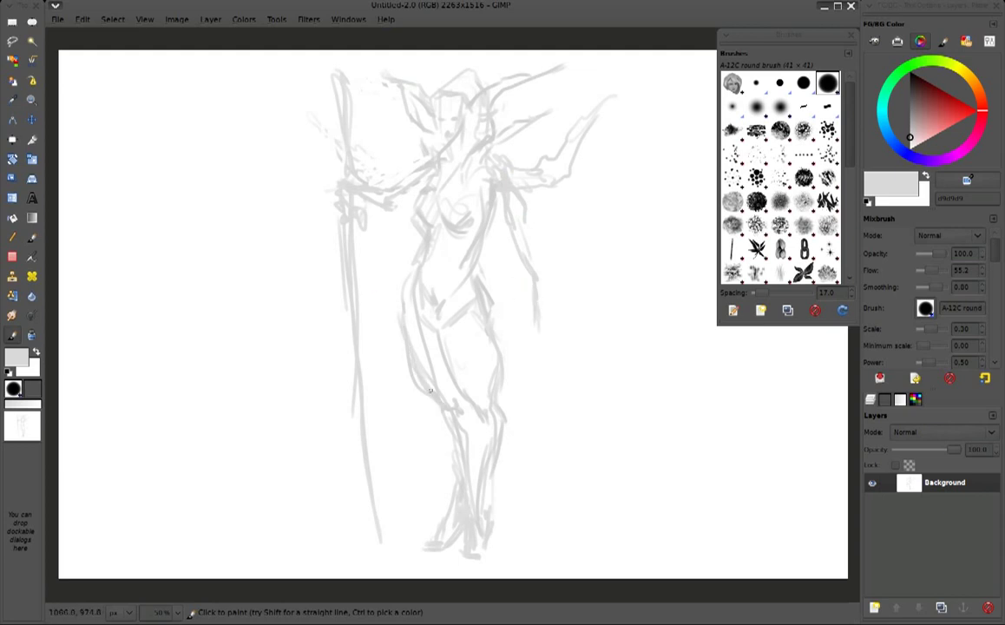
key("x")
key("x")
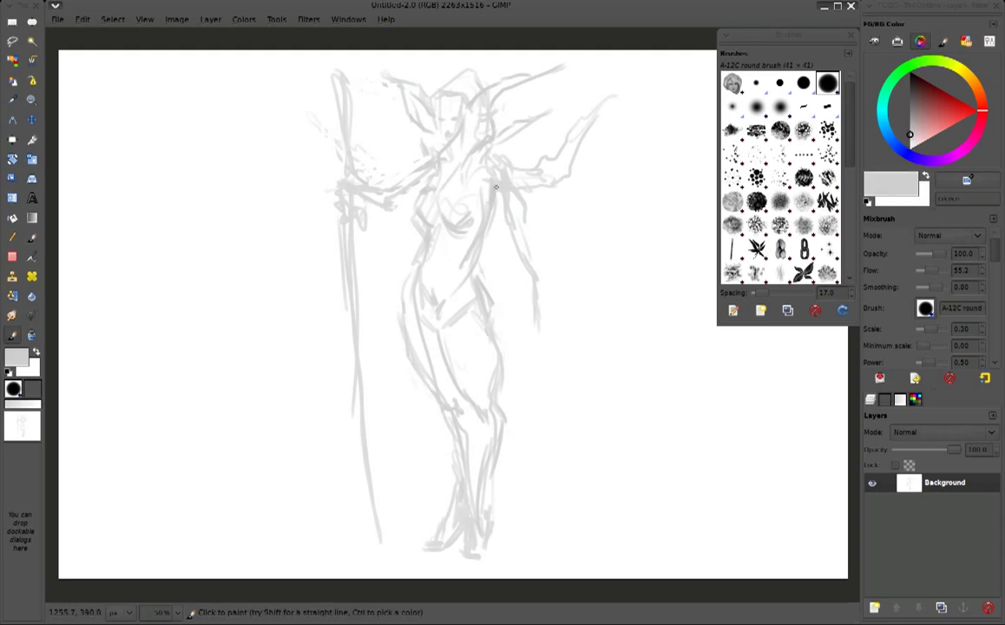
mouse_move(499, 169)
left_mouse_down()
mouse_move(533, 325)
mouse_move(511, 356)
mouse_move(524, 346)
left_mouse_up()
key("x")
left_click_drag(475, 253, 472, 309)
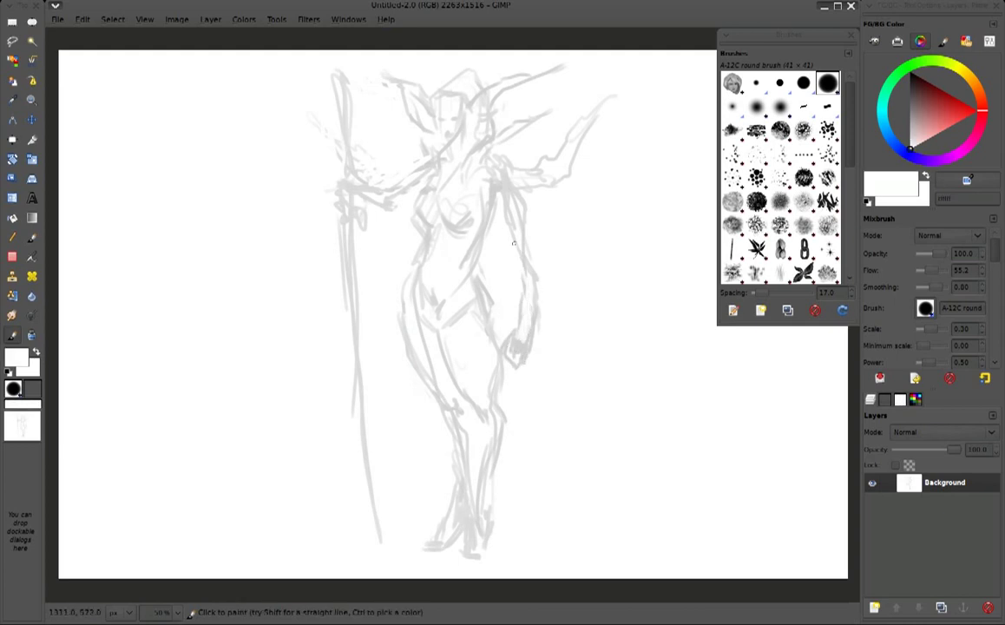
Paint out the stray grey strokes on both sides of the head in white
left_click_drag(464, 148, 486, 161)
key("p")
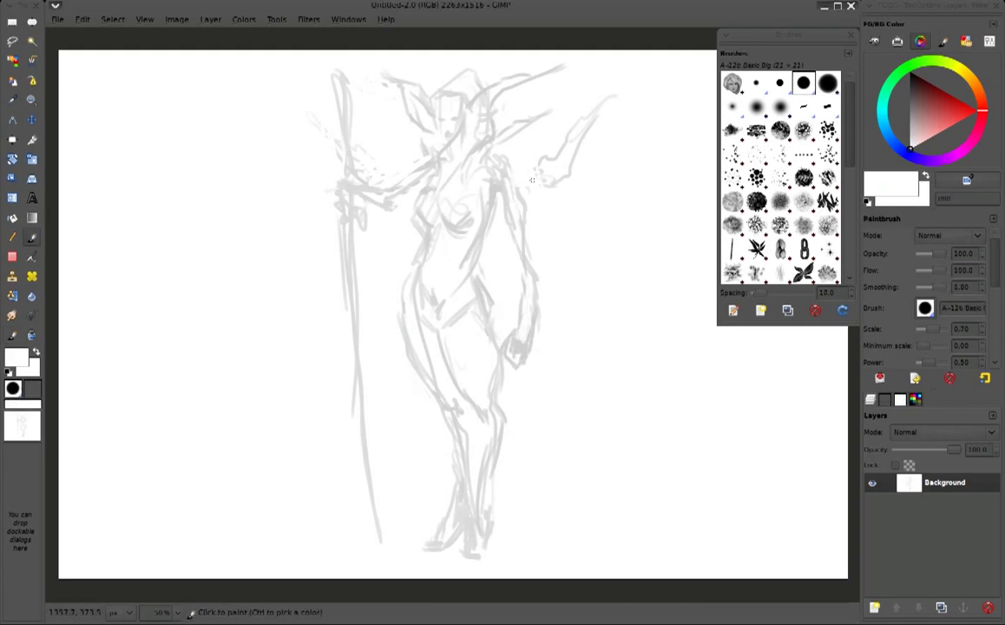
left_click_drag(551, 128, 578, 105)
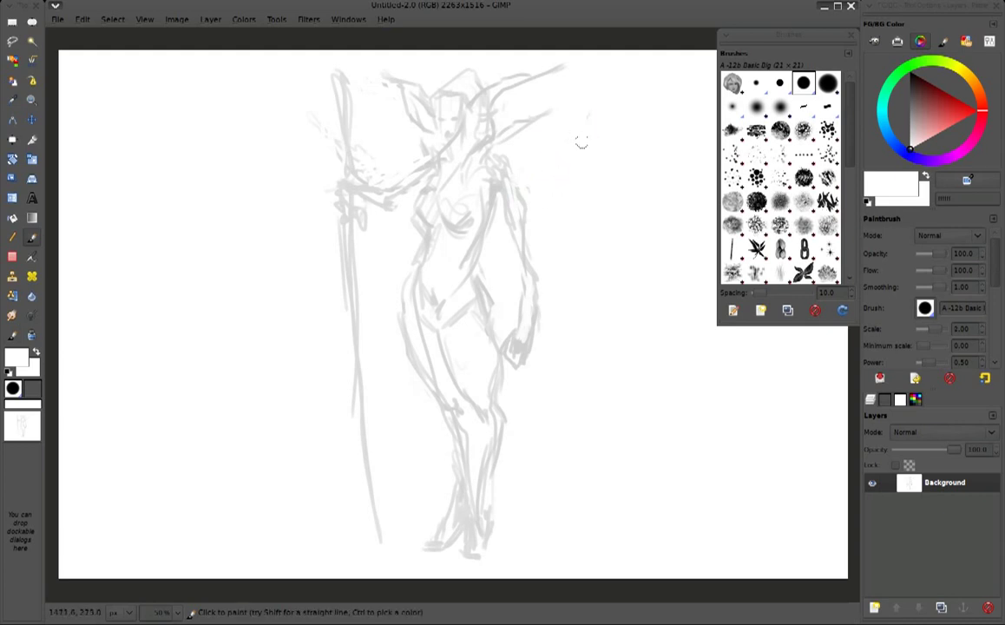
mouse_move(404, 167)
left_mouse_down()
mouse_move(314, 168)
mouse_move(311, 104)
mouse_move(339, 78)
left_mouse_up()
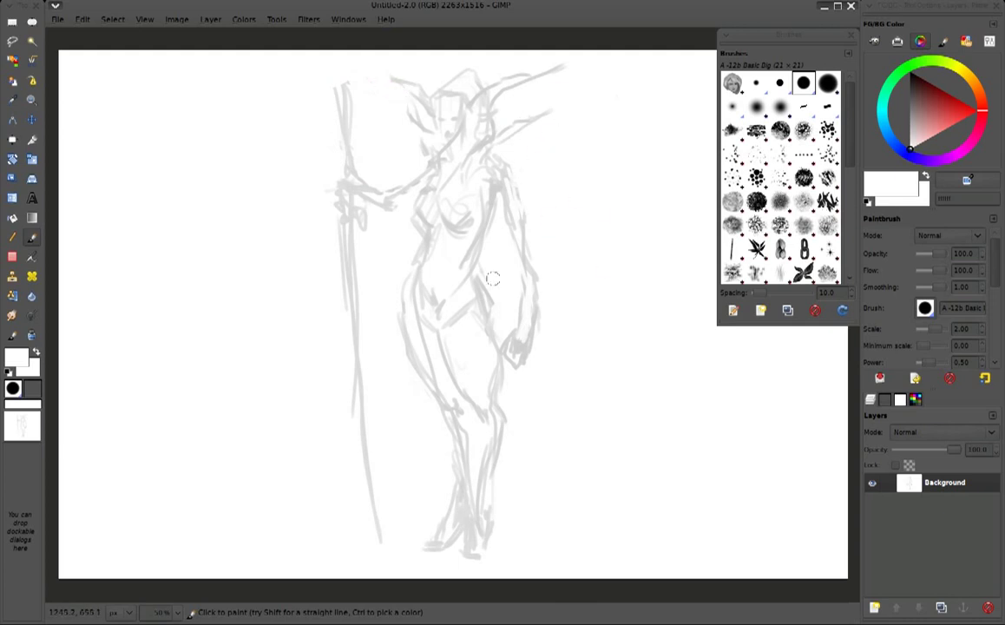
Strengthen the leg and foot lines with the Mixbrush in picked light grey
left_click(12, 296)
left_click(476, 404, "ctrl")
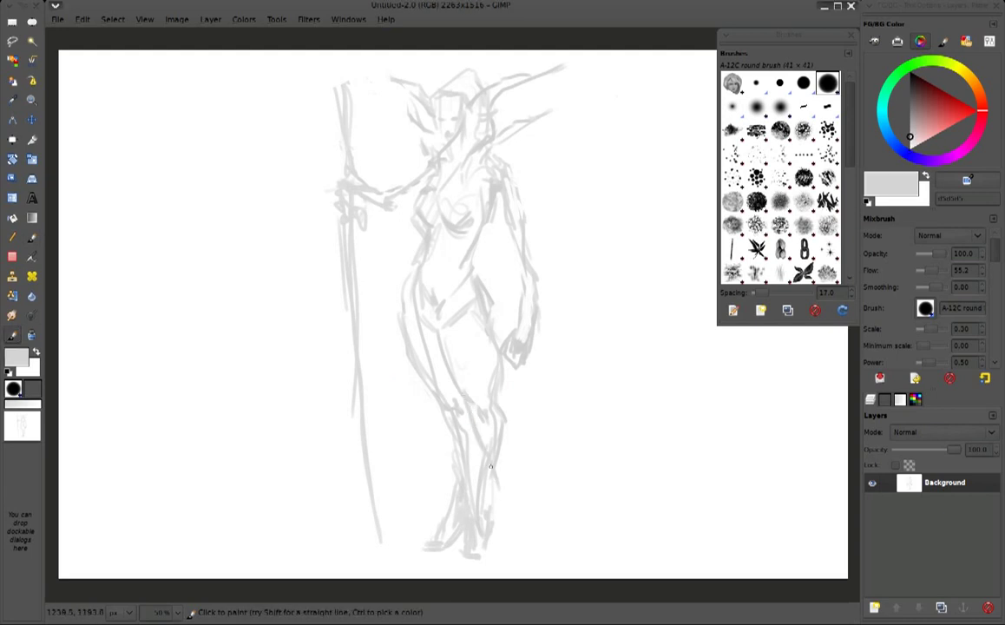
left_click_drag(477, 407, 513, 511)
mouse_move(455, 432)
left_mouse_down()
mouse_move(451, 499)
mouse_move(442, 439)
left_mouse_up()
key("p")
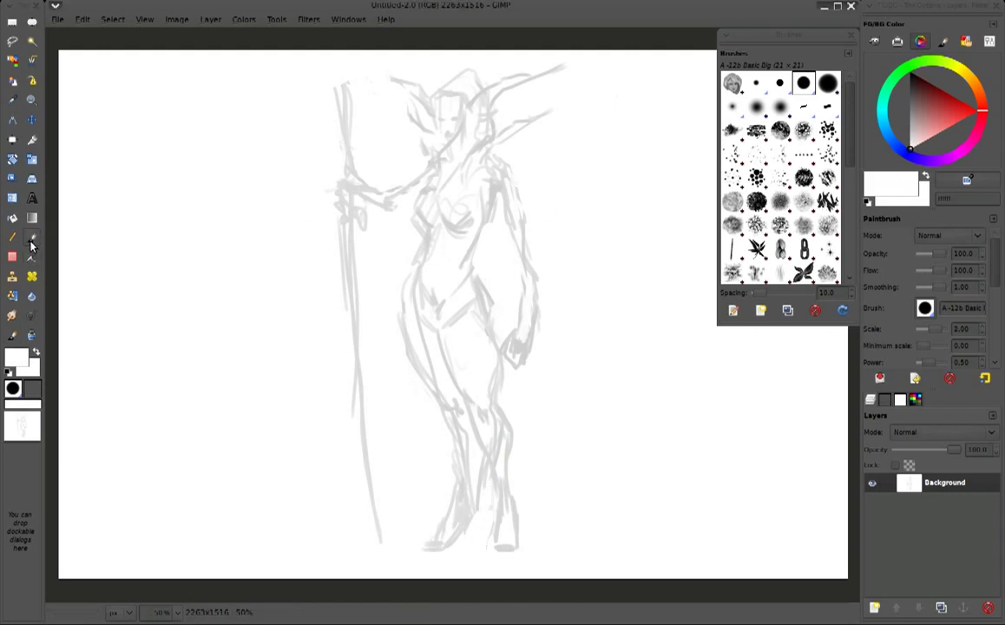
left_click(31, 239)
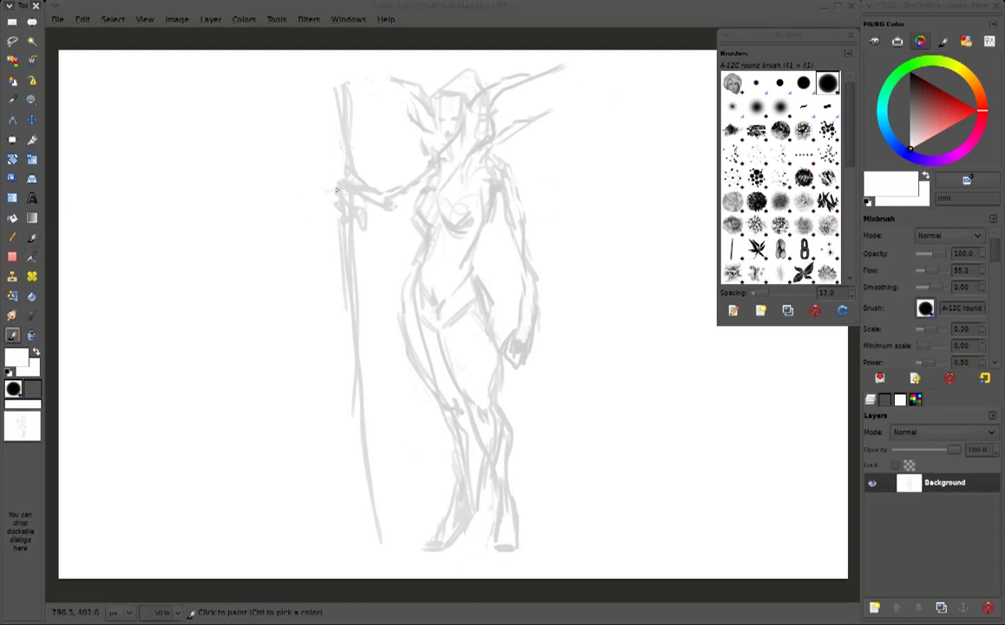
Thicken the staff with a looped top and firm up the thigh, knee and shin strokes
left_click(341, 131, "ctrl")
mouse_move(305, 113)
left_mouse_down()
mouse_move(321, 161)
mouse_move(305, 217)
mouse_move(352, 276)
mouse_move(360, 438)
left_mouse_up()
mouse_move(334, 74)
left_mouse_down()
mouse_move(324, 117)
mouse_move(317, 86)
mouse_move(323, 132)
left_mouse_up()
left_click(418, 291, "ctrl")
left_click_drag(420, 376, 431, 491)
left_click_drag(425, 446, 420, 506)
left_click_drag(408, 380, 402, 431)
left_click_drag(469, 366, 525, 425)
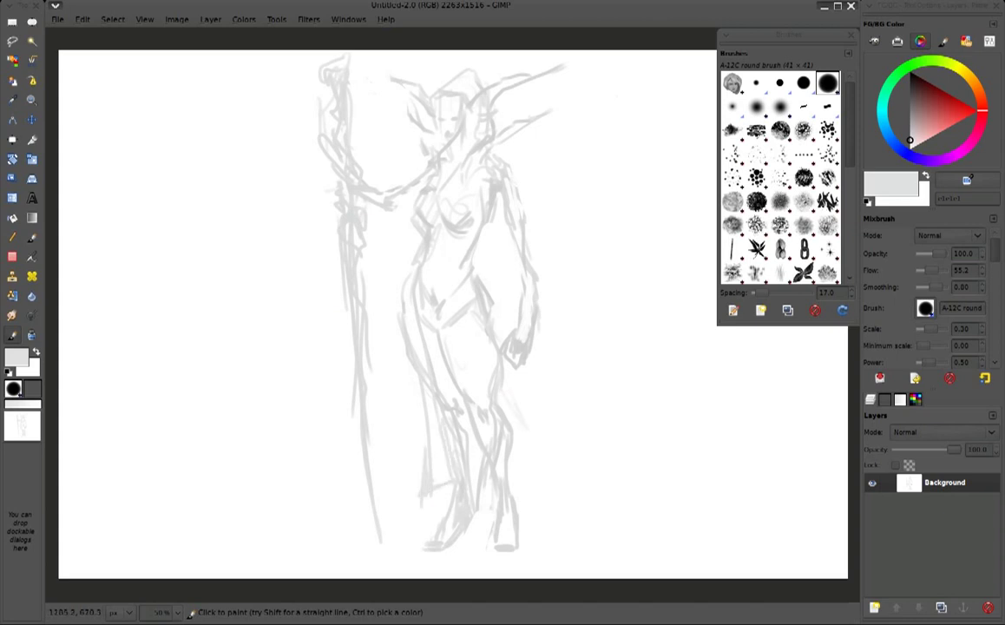
Sketch the cape billowing out to the right and strengthen the torso lines
left_click_drag(449, 279, 462, 300)
mouse_move(540, 345)
left_mouse_down()
mouse_move(605, 446)
mouse_move(544, 481)
left_mouse_up()
left_click(443, 143, "ctrl")
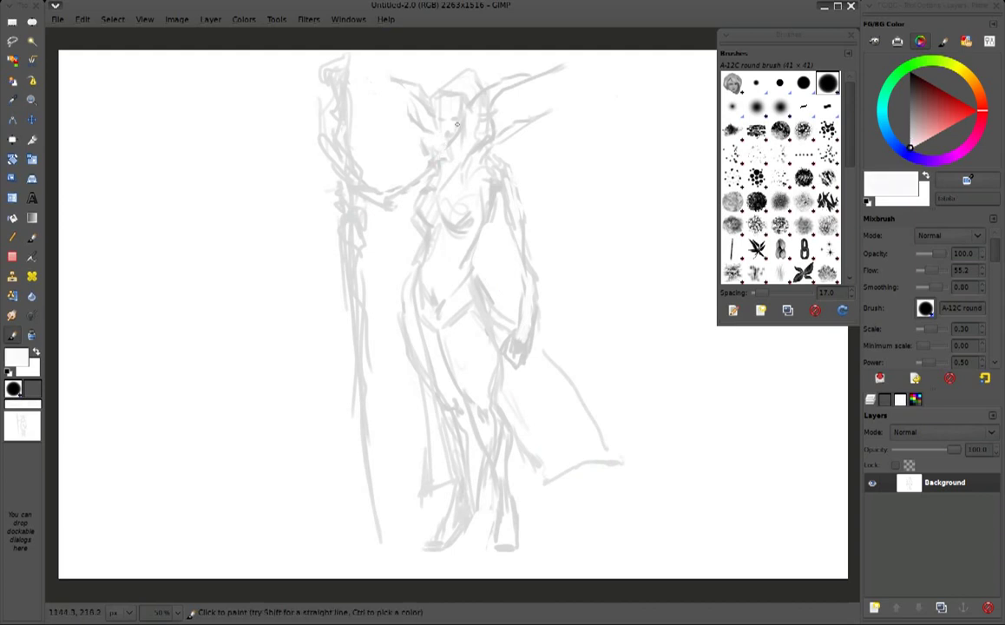
left_click_drag(491, 159, 518, 162)
left_click(413, 159, "ctrl")
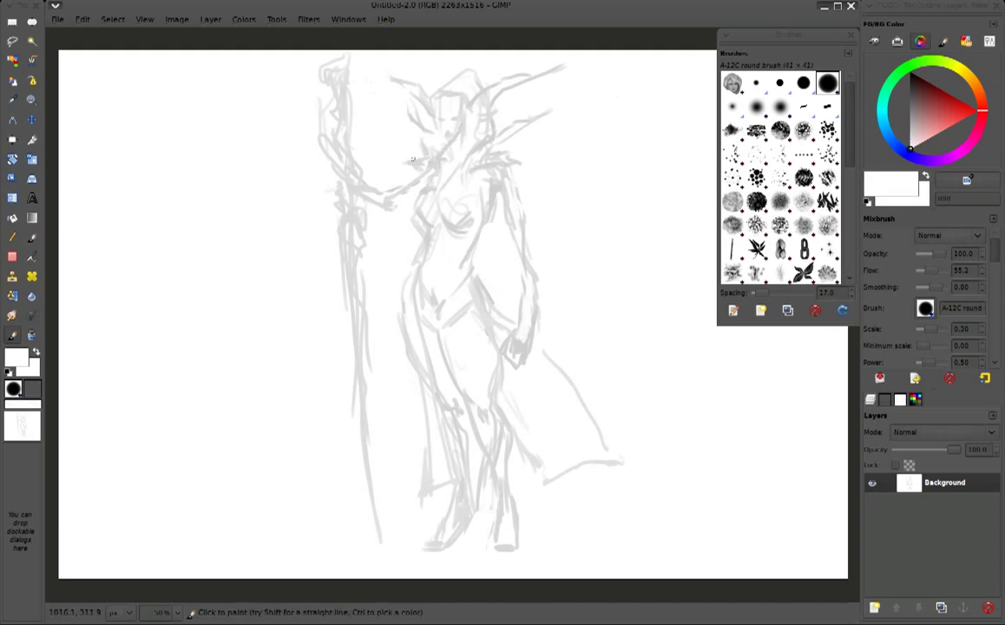
left_click(429, 172, "ctrl")
left_click_drag(444, 177, 488, 280)
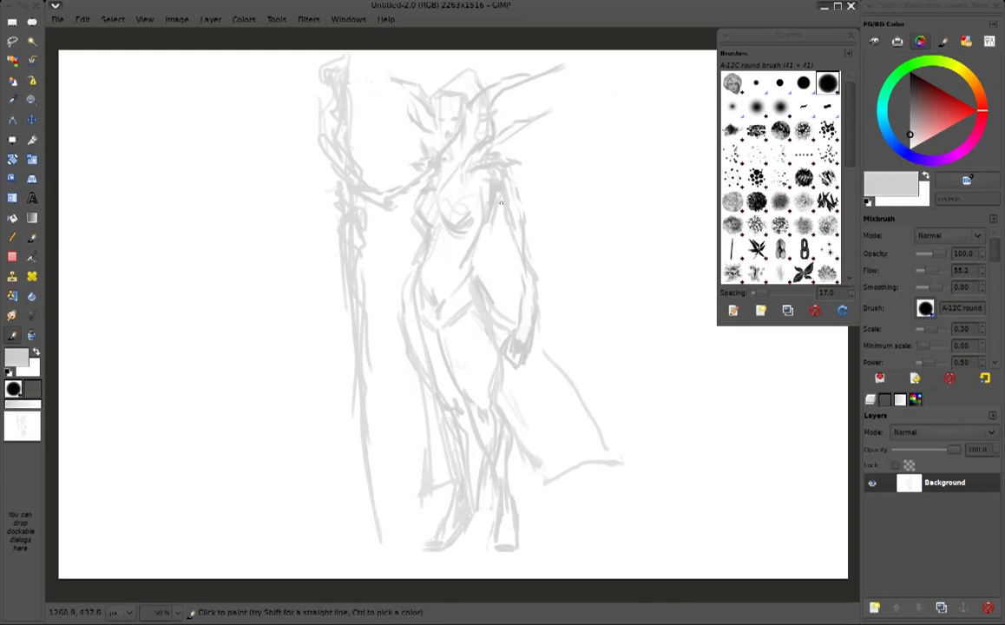
left_click_drag(413, 239, 408, 321)
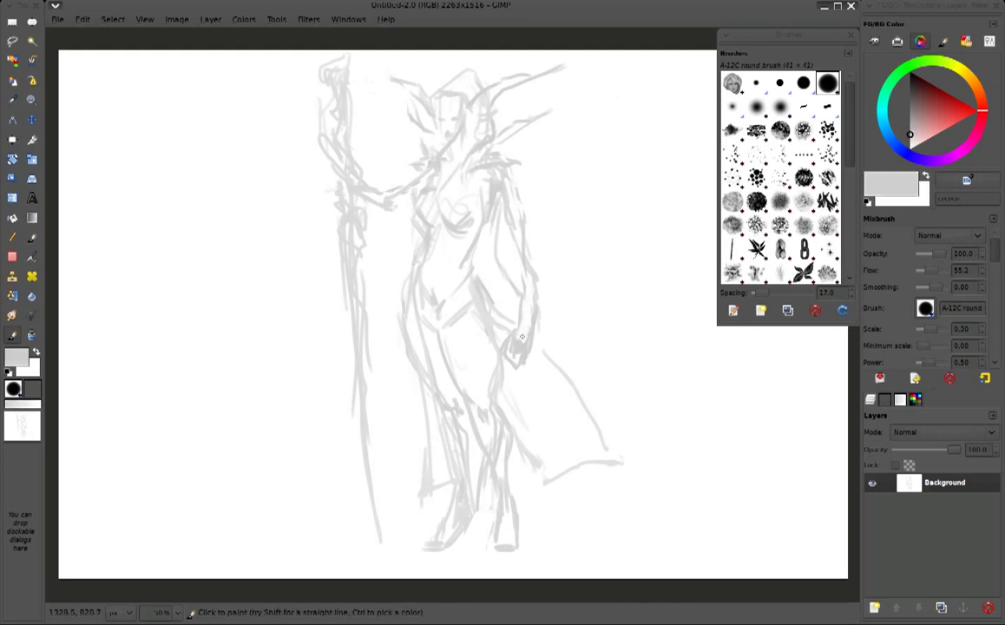
left_click_drag(386, 408, 411, 427)
left_click_drag(570, 352, 636, 401)
Thicken the staff near the hand, then lighten staff, leg and neck lines with white
left_click(355, 180, "ctrl")
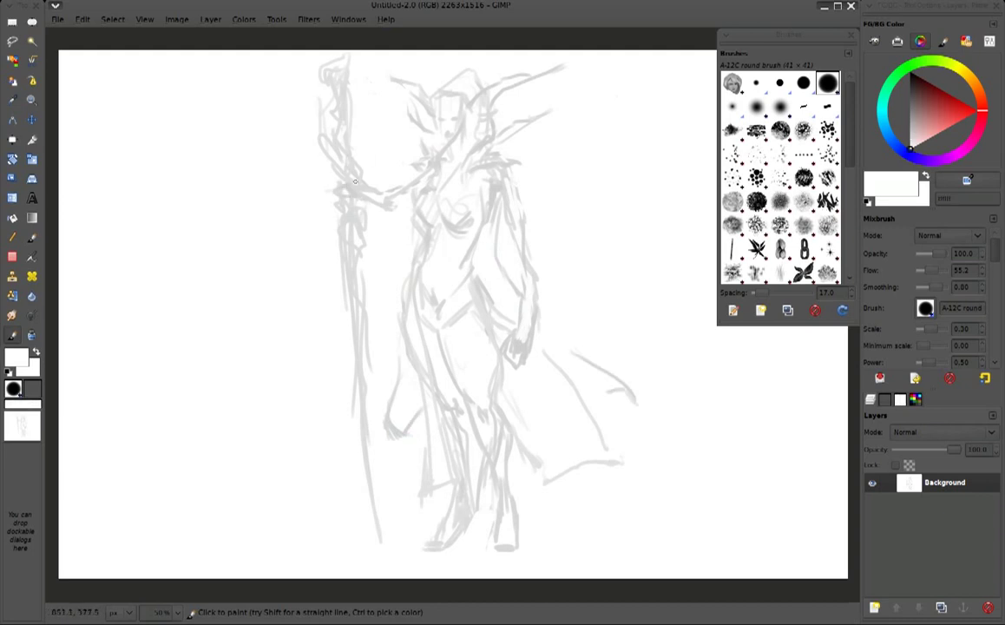
left_click(339, 204, "ctrl")
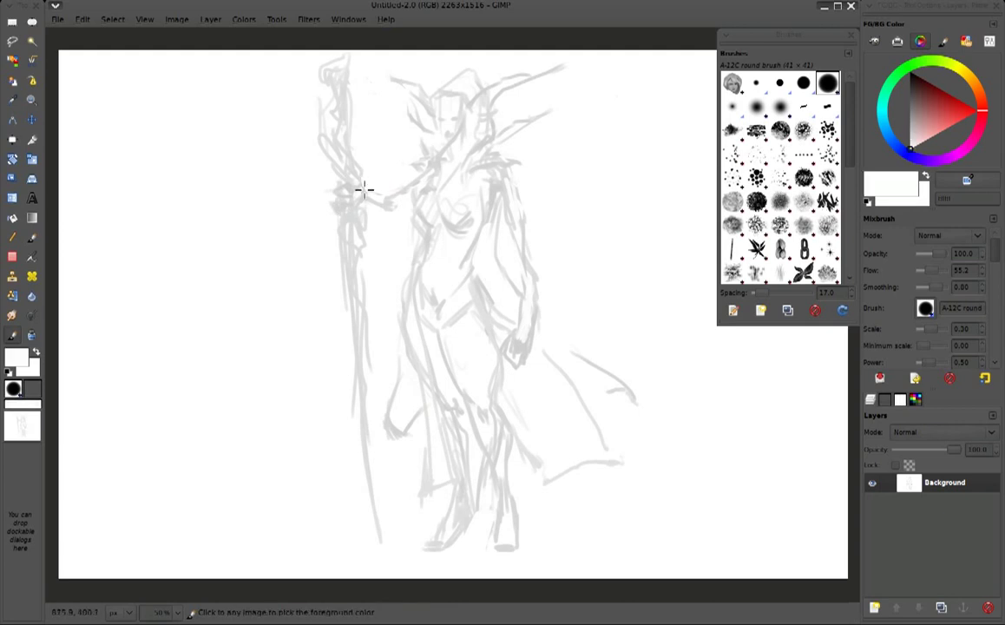
left_click(362, 192, "ctrl")
left_click_drag(362, 193, 396, 205)
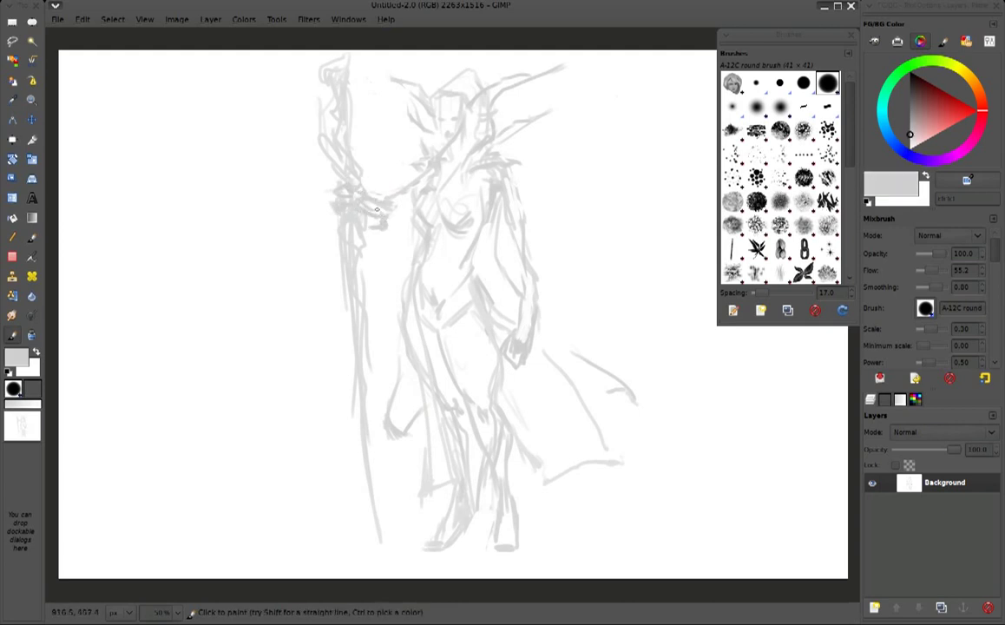
left_click(369, 169, "ctrl")
left_click_drag(347, 180, 382, 192)
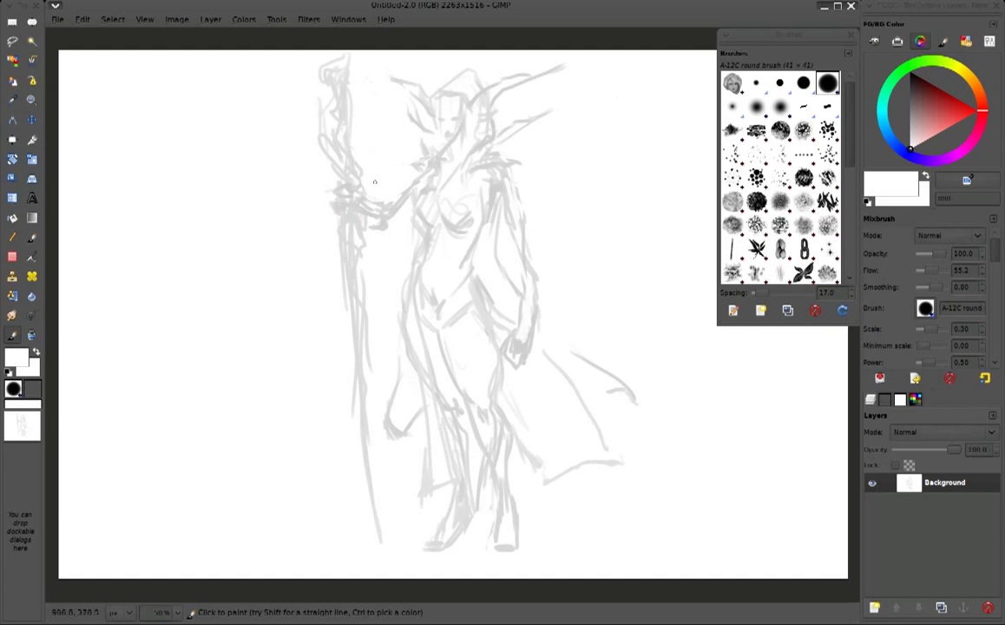
left_click_drag(398, 365, 398, 408)
mouse_move(386, 339)
left_mouse_down()
mouse_move(404, 415)
mouse_move(421, 437)
left_mouse_up()
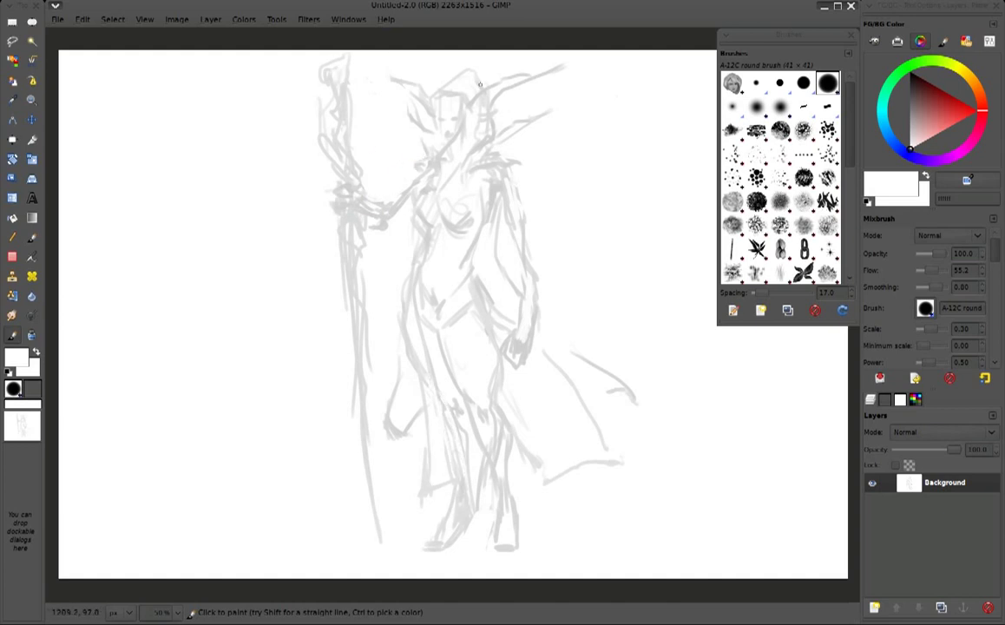
left_click_drag(453, 161, 464, 208)
Draw a long ground line beneath the feet in light grey
left_click(470, 312, "ctrl")
left_click(521, 332, "ctrl")
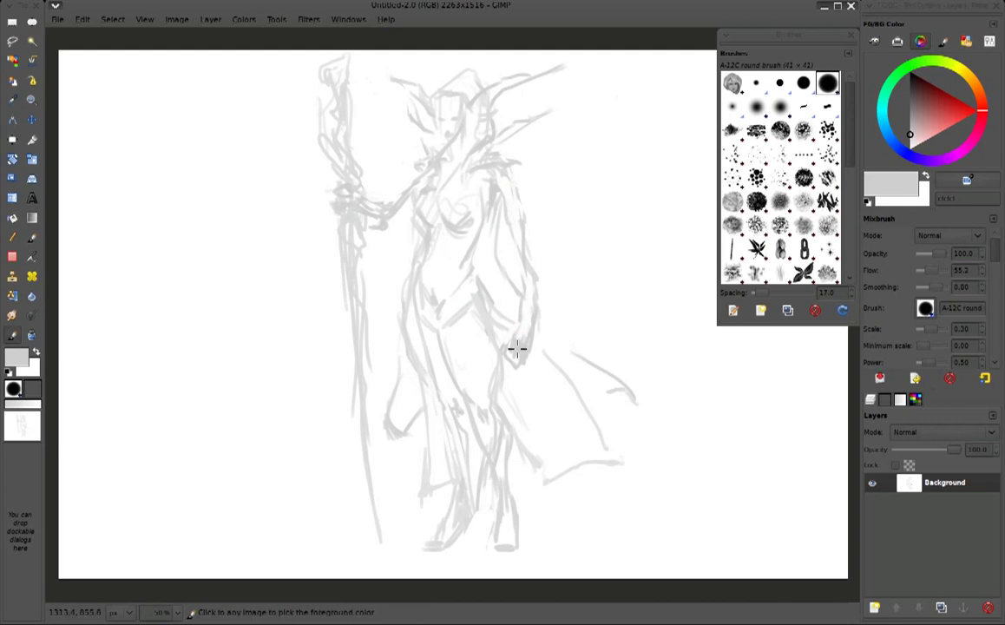
mouse_move(416, 547)
left_mouse_down()
mouse_move(489, 535)
mouse_move(599, 549)
mouse_move(330, 547)
mouse_move(402, 543)
left_mouse_up()
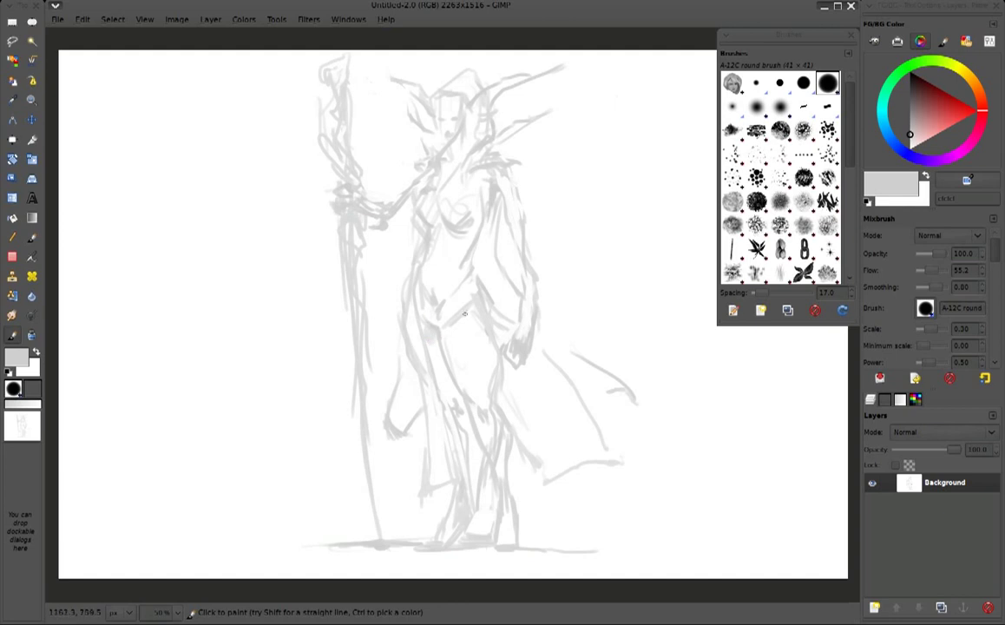
Save the sketch to the Desktop as character-design-C_001.xcf in GIMP's XCF format
left_click(57, 19)
left_click(117, 142)
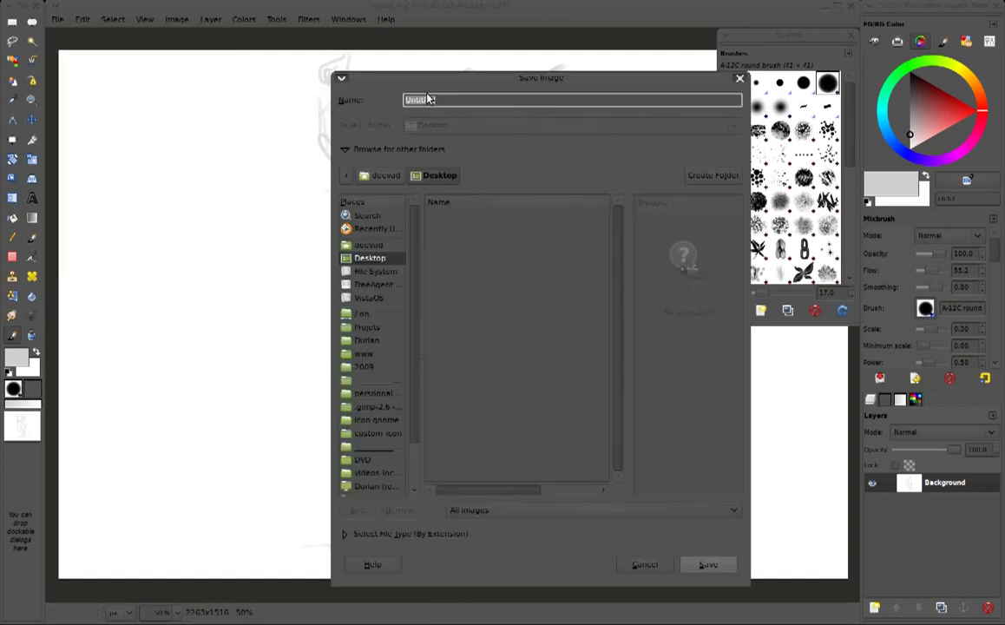
type("character-design-C 001.pn")
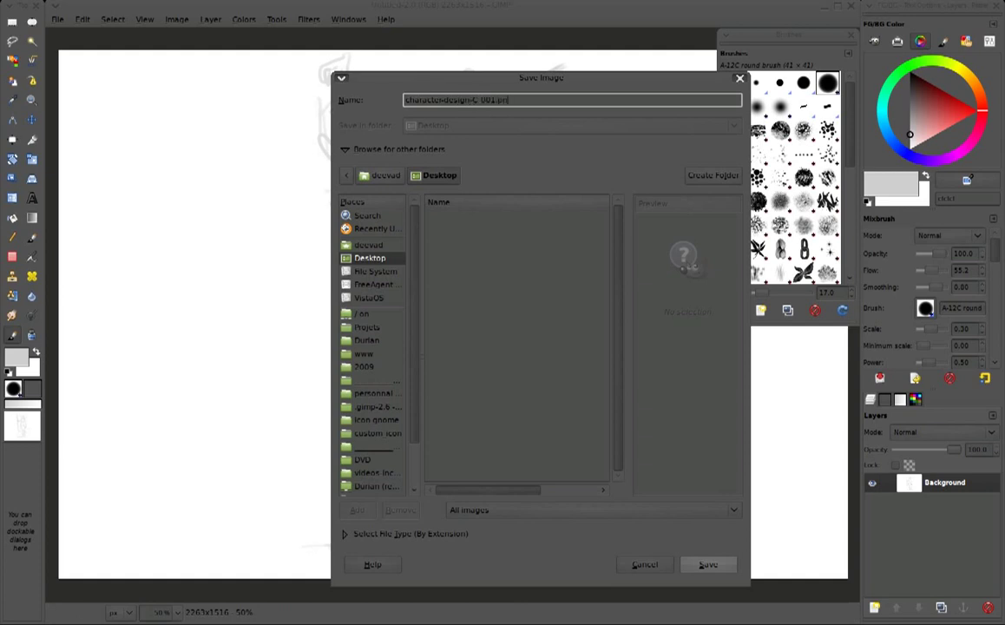
type("g")
key("Return")
double_click(504, 98)
type("xcf")
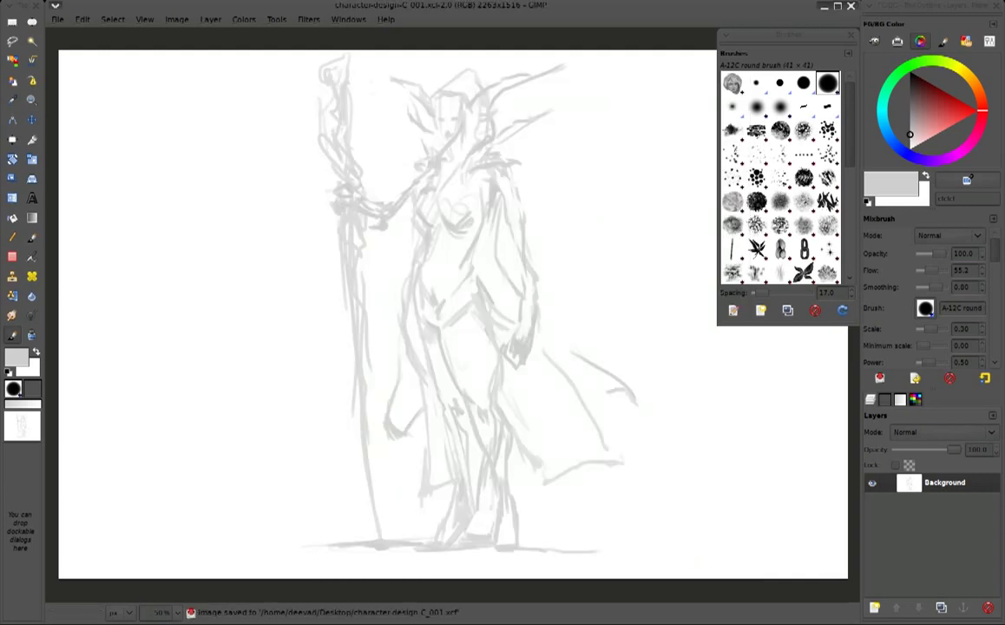
Paste a copy of the whole sketch, rescale it from the top-left corner and shift it up-left
key("ctrl+a")
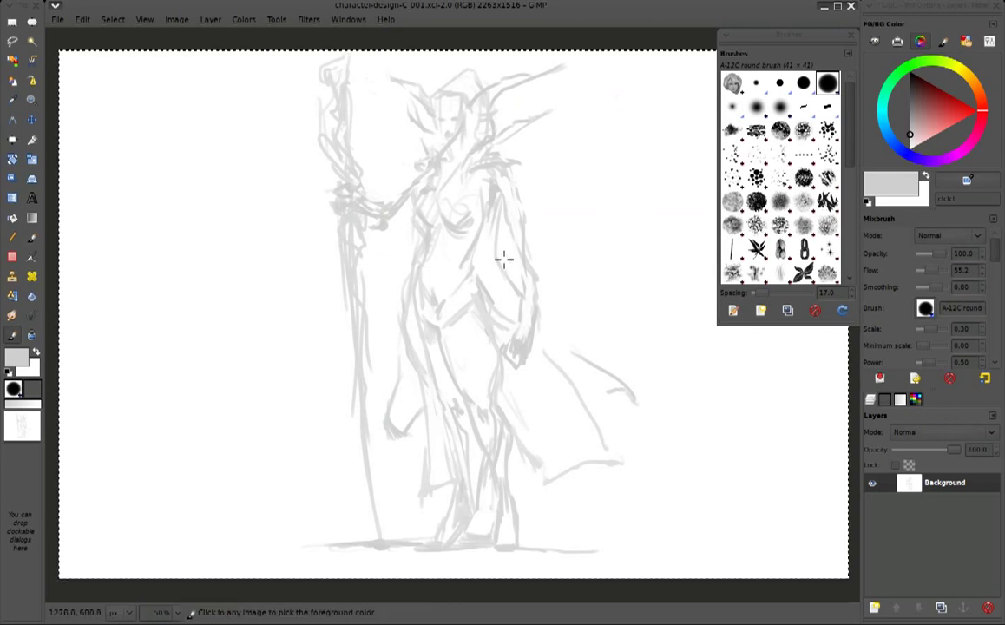
key("ctrl+c")
key("ctrl+shift+v")
key("shift+t")
left_click(449, 314)
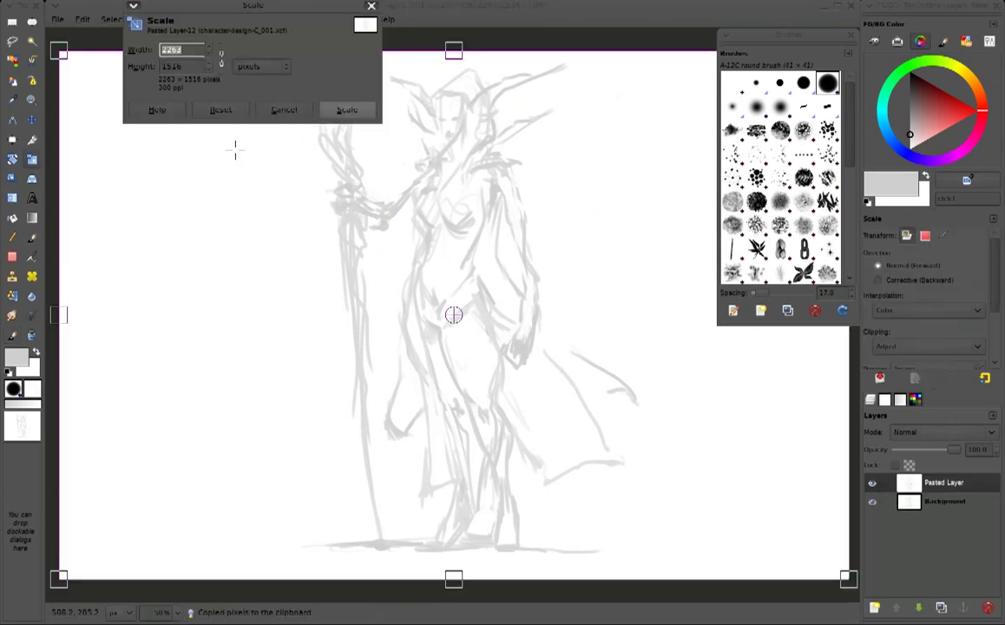
key("Escape")
left_click_drag(121, 85, 86, 81)
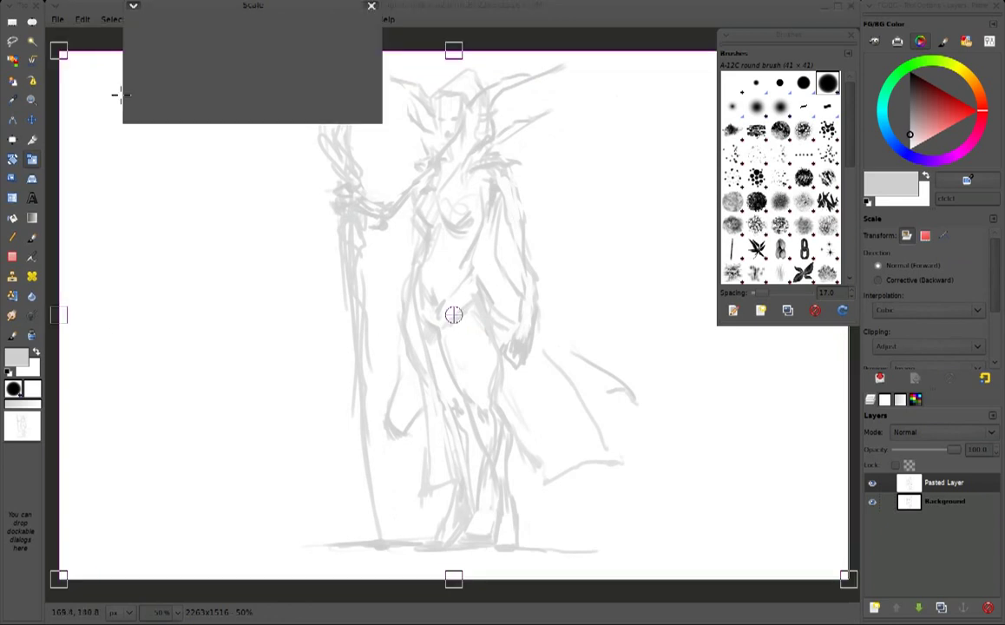
key("Return")
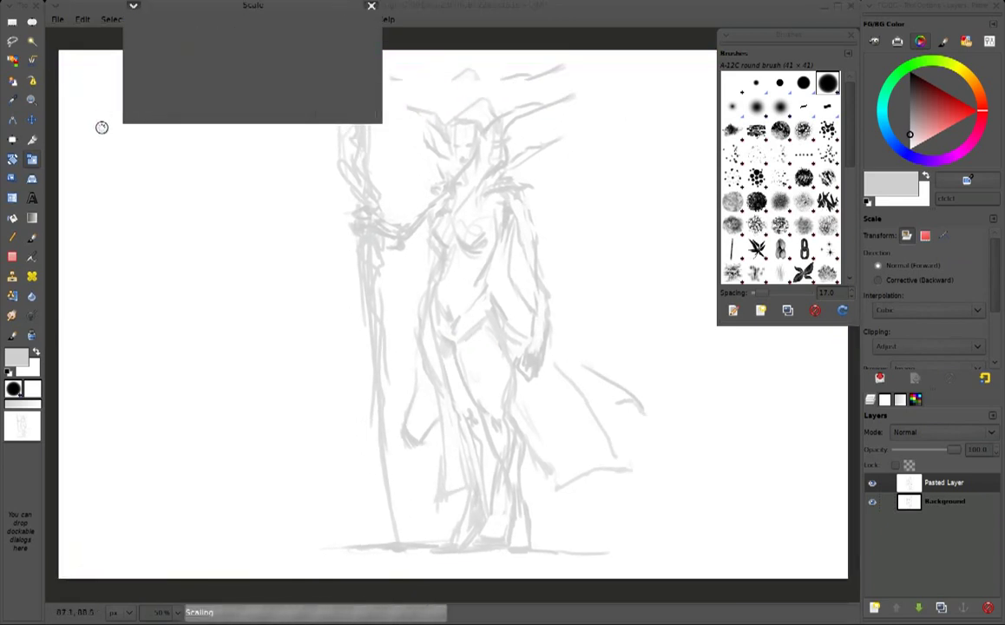
key("m")
mouse_move(493, 252)
left_mouse_down()
mouse_move(473, 247)
mouse_move(472, 231)
left_mouse_up()
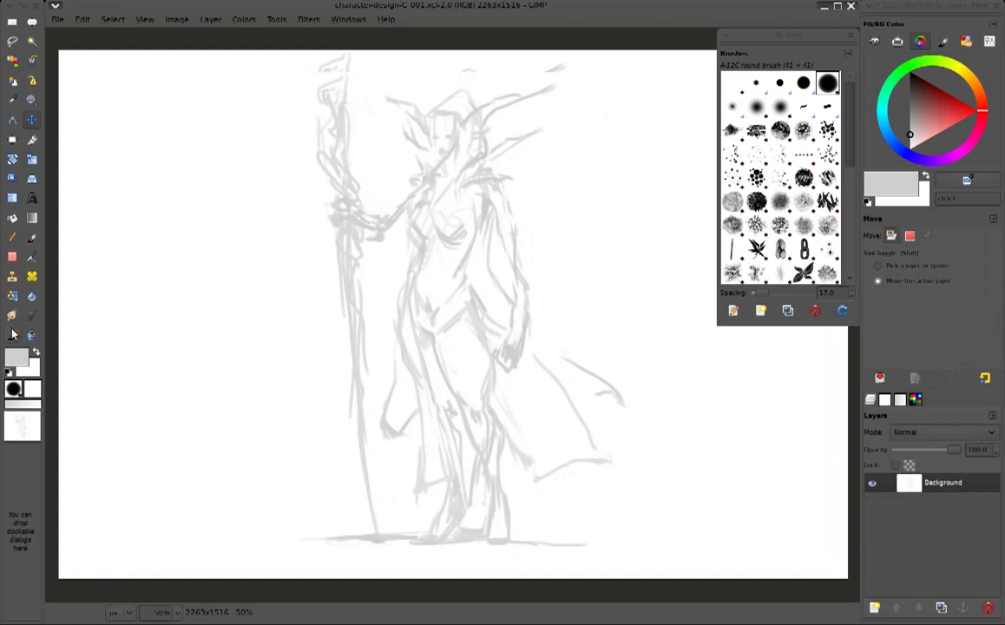
left_click(13, 334)
Paint out a stray mark near the top and scale the image to 2800 pixels wide
left_click_drag(559, 67, 547, 66)
scroll(498, 208, "up", 1)
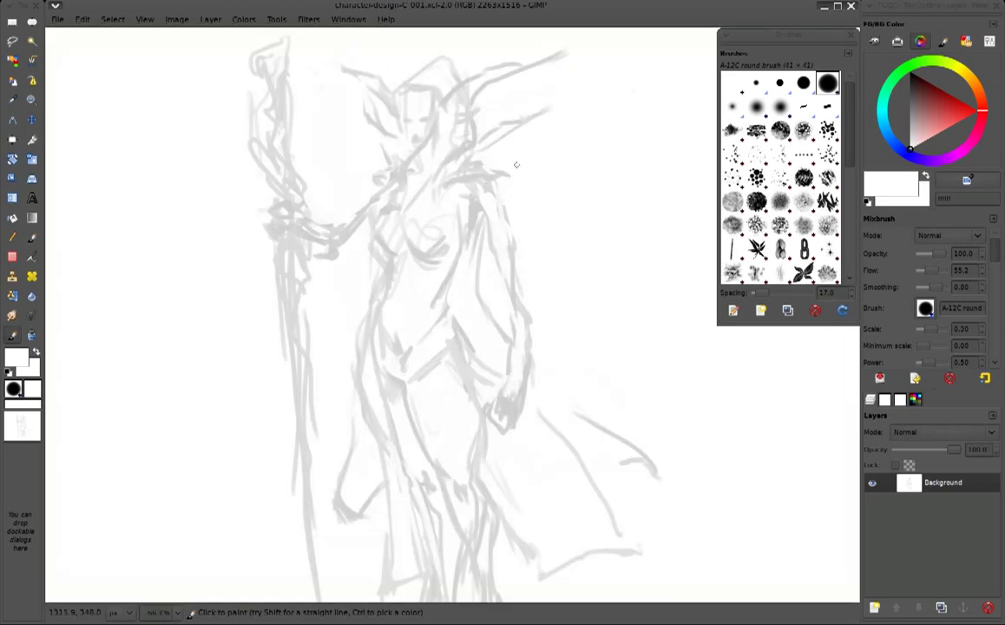
scroll(508, 243, "up", 1)
scroll(520, 277, "up", 2)
left_click(176, 18)
left_click(208, 141)
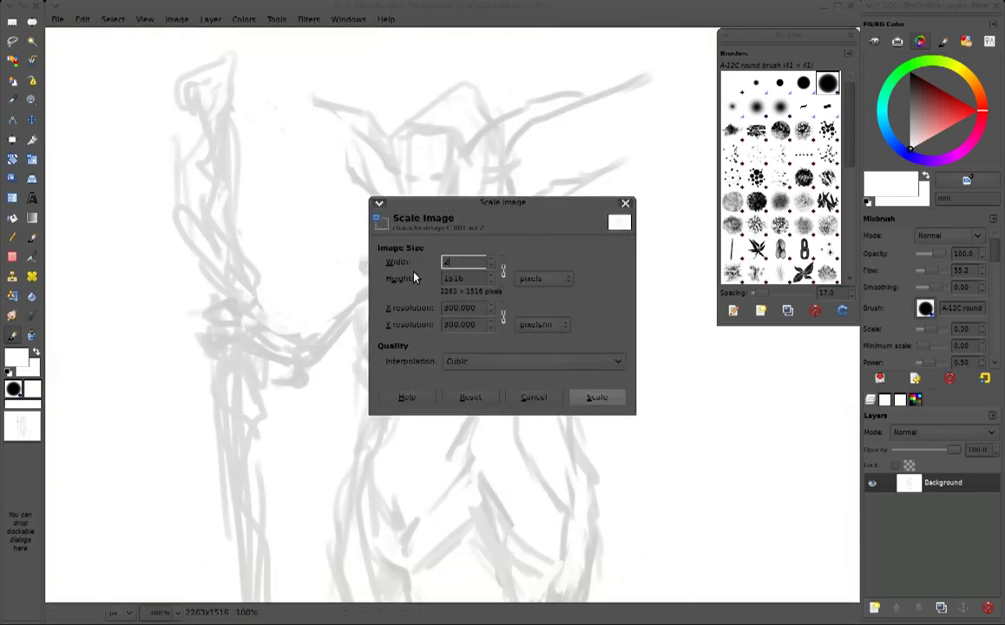
type("2800")
left_click(596, 396)
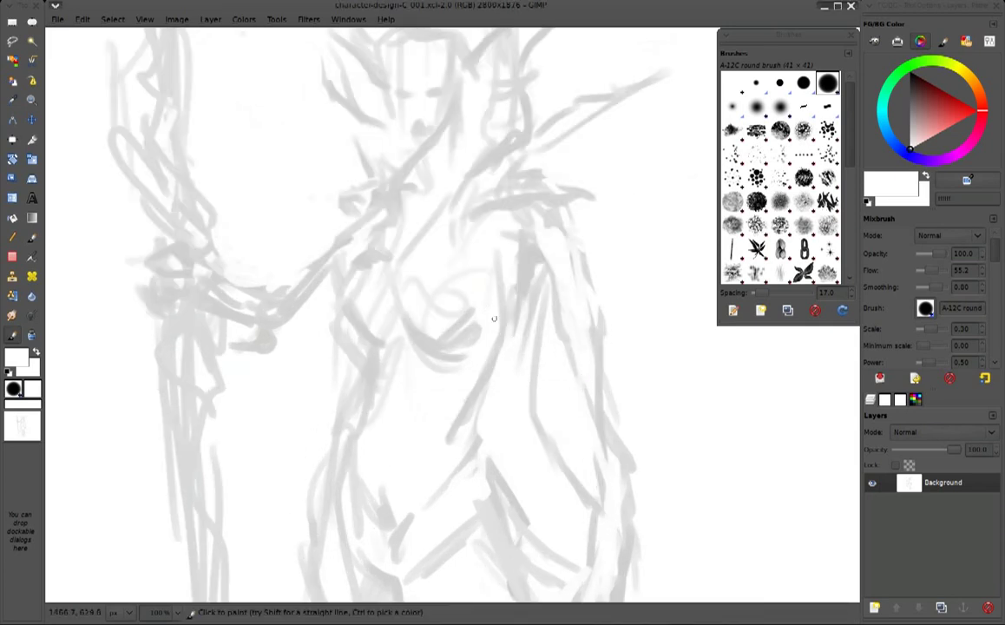
Choose the small round brush preset and add a transparent new layer, with black as foreground
key("minus")
left_click(914, 378)
left_click(829, 417)
left_click(873, 608)
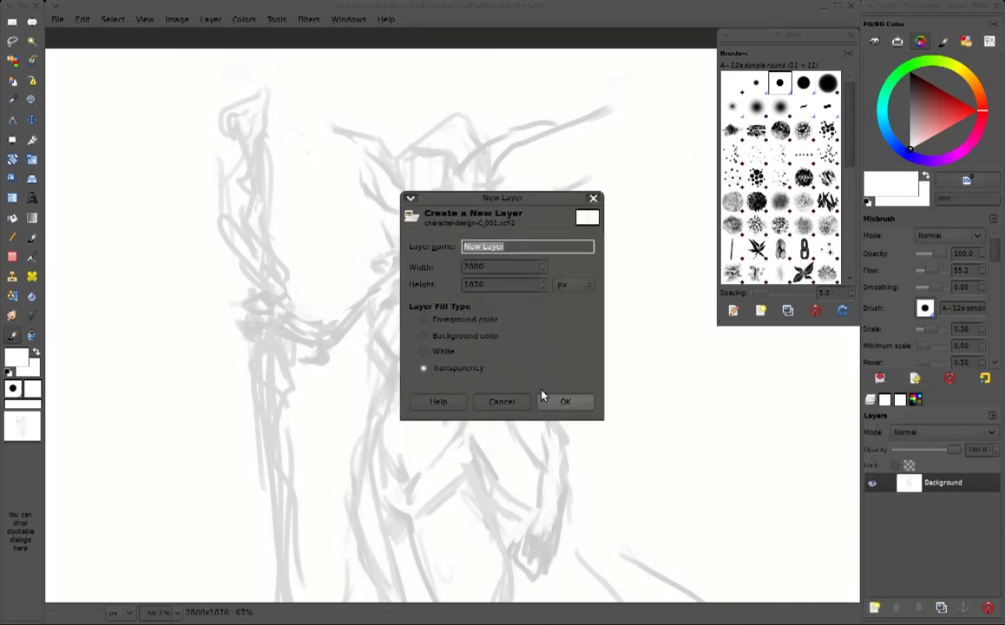
left_click(568, 399)
key("x")
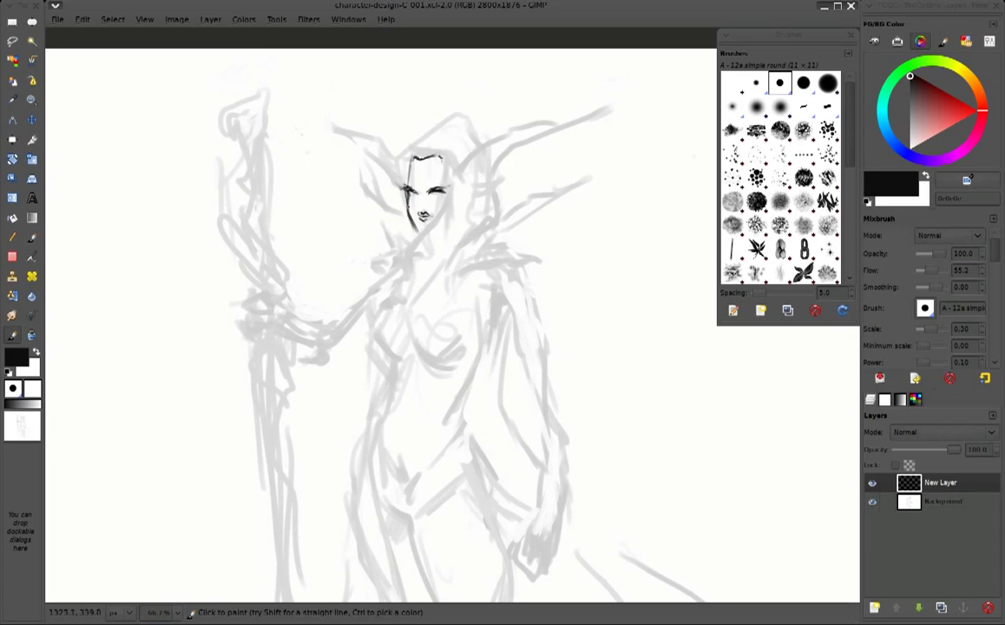
Ink the hair's left edge, the right side of the face and long hair lines in grey
left_click_drag(409, 158, 405, 180)
key("x")
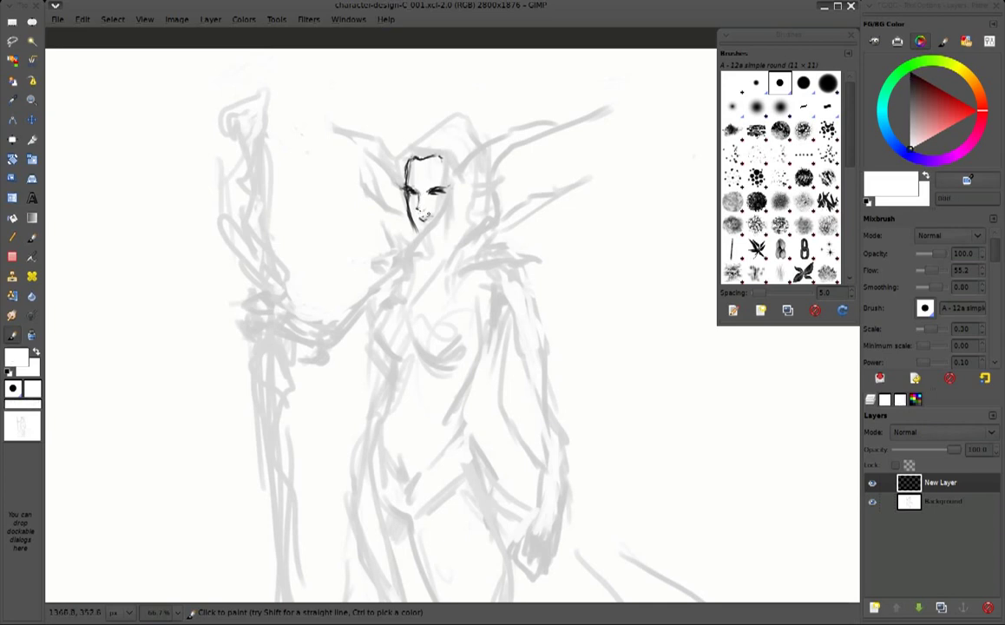
left_click(380, 191, "ctrl")
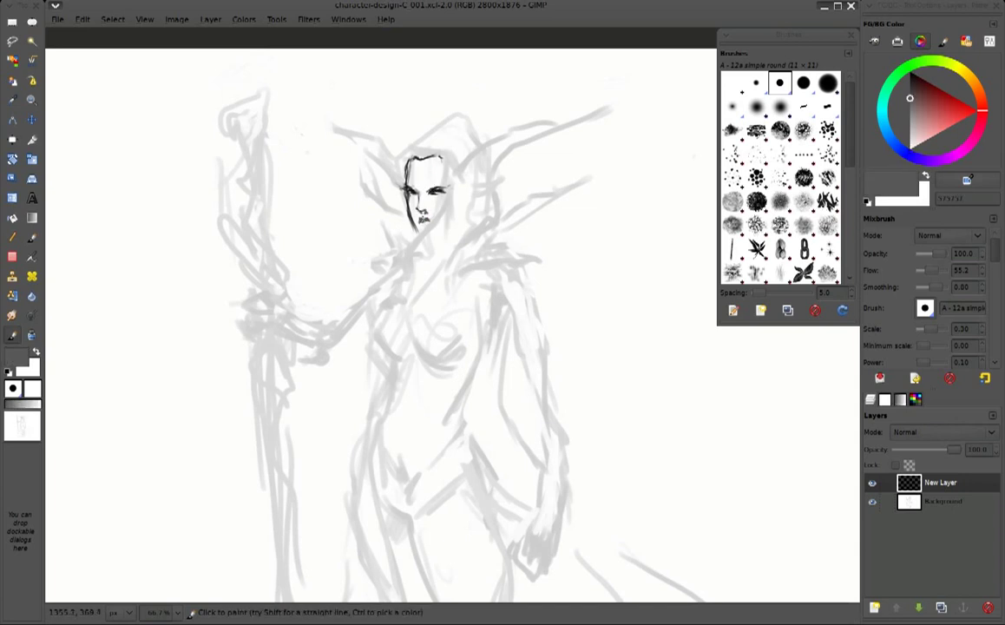
left_click_drag(440, 156, 449, 205)
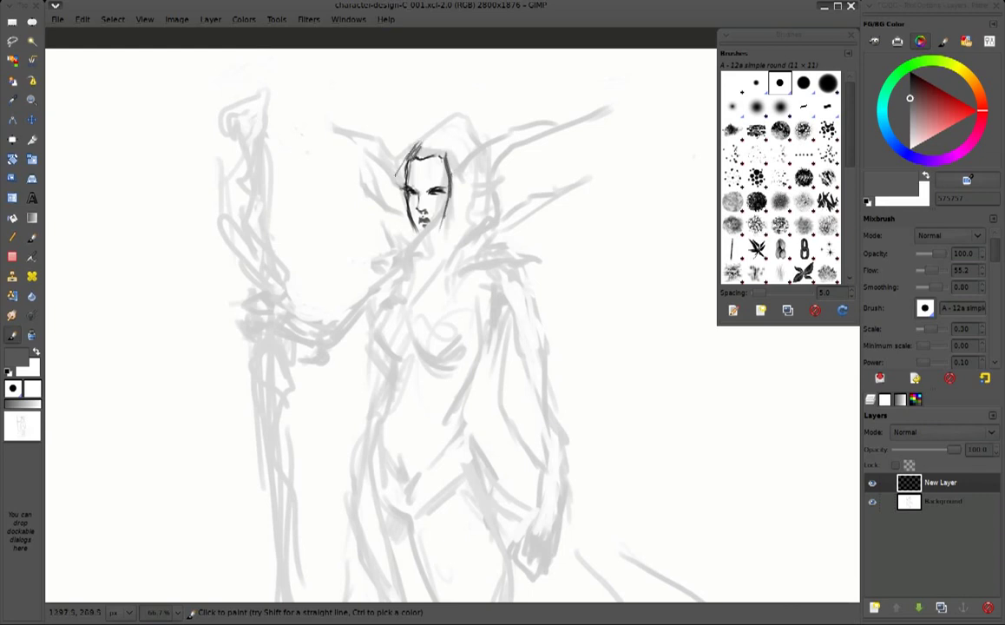
left_click_drag(421, 144, 393, 351)
left_click_drag(406, 168, 414, 249)
In dark grey, add hair strands around the head and ink the collar below the face
left_click(440, 201, "ctrl")
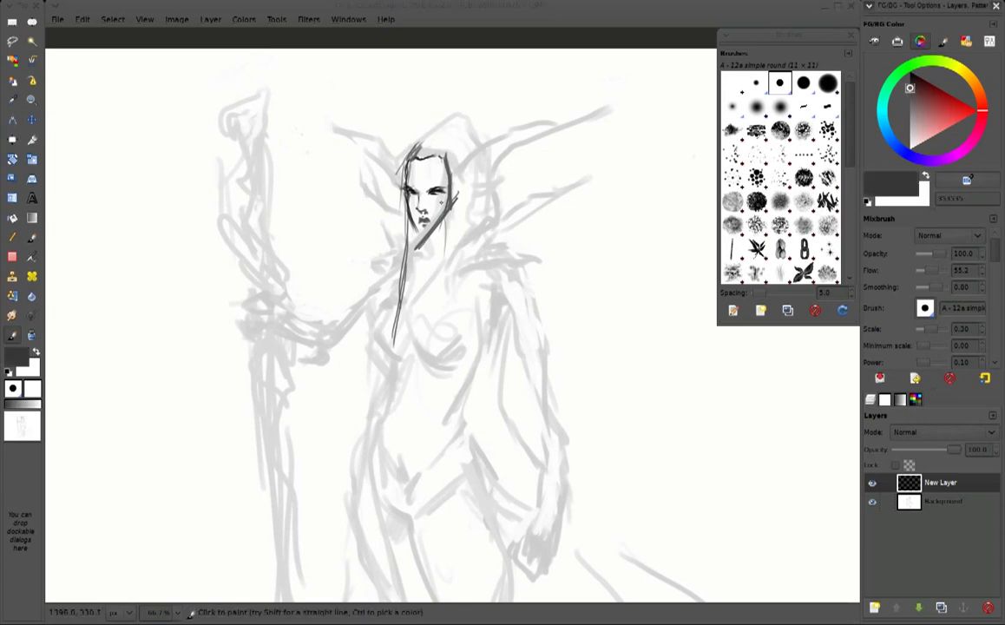
mouse_move(414, 146)
left_mouse_down()
mouse_move(399, 178)
mouse_move(460, 186)
left_mouse_up()
left_click_drag(403, 174, 394, 343)
left_click_drag(424, 265, 489, 222)
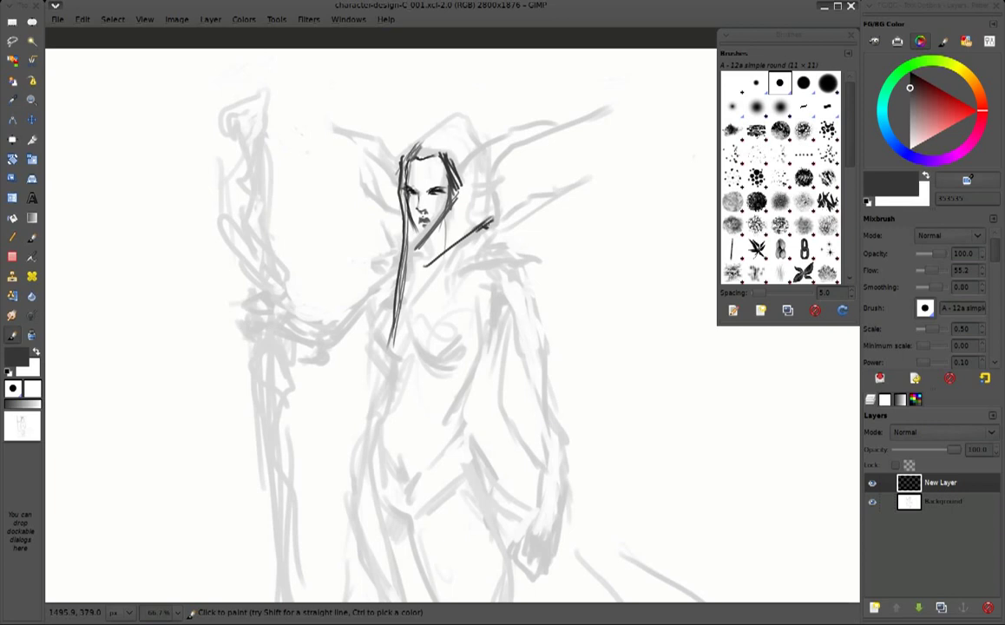
left_click_drag(464, 172, 486, 193)
mouse_move(438, 157)
left_mouse_down()
mouse_move(391, 141)
mouse_move(484, 139)
mouse_move(502, 204)
left_mouse_up()
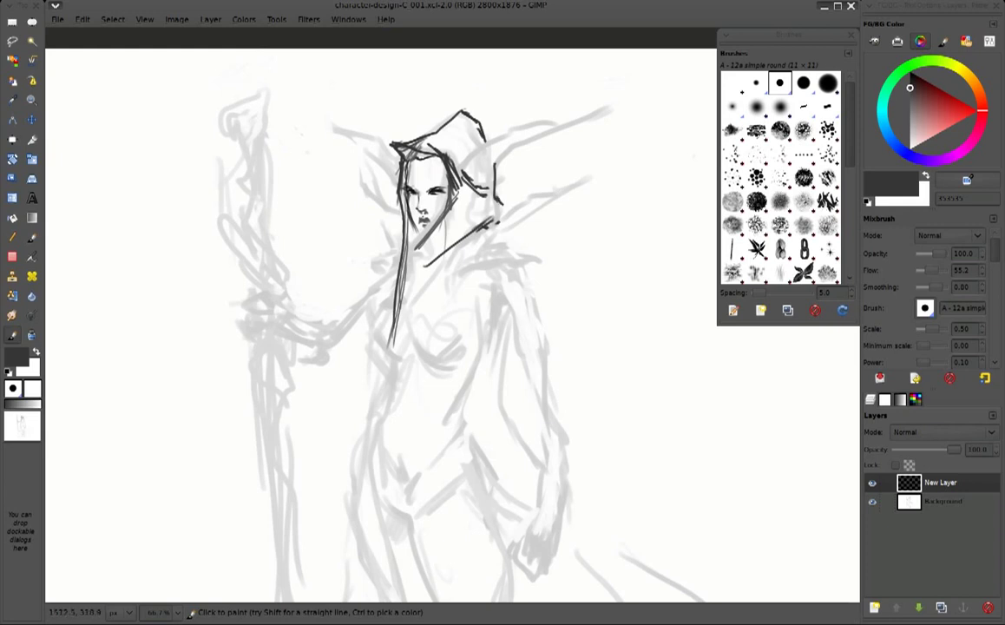
left_click_drag(462, 158, 484, 187)
mouse_move(432, 155)
left_mouse_down()
mouse_move(528, 99)
mouse_move(559, 111)
mouse_move(473, 143)
mouse_move(450, 177)
mouse_move(414, 176)
left_mouse_up()
Ink the branching twig-like horns, chin, neck and collar, and the hood's left edge
mouse_move(348, 177)
left_mouse_down()
mouse_move(314, 124)
mouse_move(320, 102)
mouse_move(357, 134)
mouse_move(371, 200)
left_mouse_up()
mouse_move(422, 227)
left_mouse_down()
mouse_move(443, 239)
mouse_move(421, 275)
mouse_move(422, 222)
mouse_move(480, 172)
mouse_move(533, 157)
left_mouse_up()
mouse_move(586, 179)
left_mouse_down()
mouse_move(477, 233)
mouse_move(559, 248)
mouse_move(454, 270)
left_mouse_up()
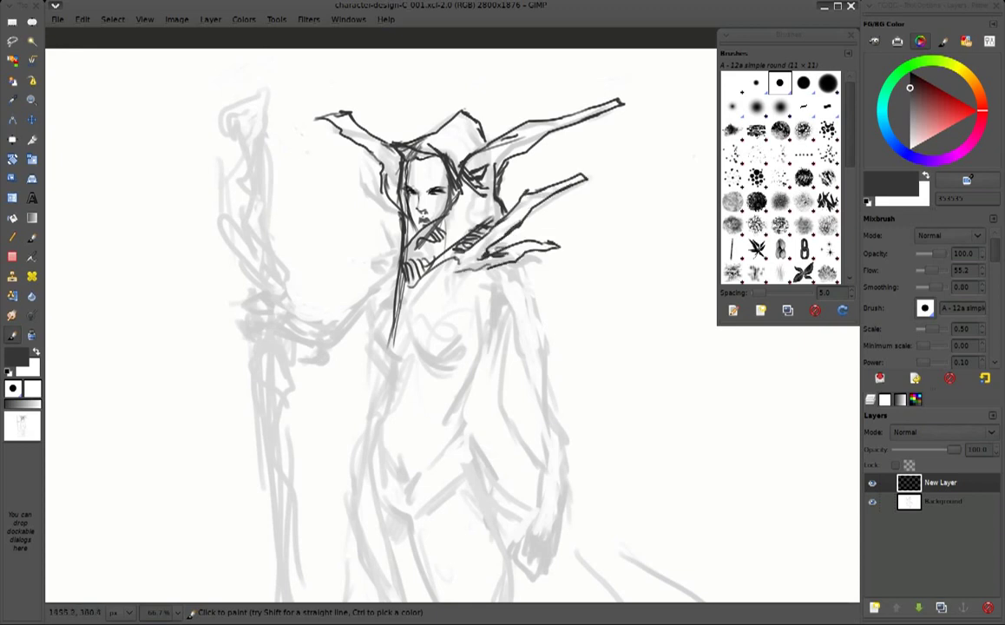
mouse_move(531, 113)
left_mouse_down()
mouse_move(523, 83)
mouse_move(561, 83)
left_mouse_up()
left_click_drag(590, 159, 569, 178)
left_click_drag(347, 121, 328, 90)
left_click_drag(382, 199, 390, 282)
left_click_drag(360, 239, 349, 205)
mouse_move(368, 141)
left_mouse_down()
mouse_move(390, 124)
mouse_move(465, 125)
mouse_move(480, 143)
left_mouse_up()
Paint out stray hood lines in white, then ink the collar and both chest spirals
key("x")
mouse_move(402, 136)
left_mouse_down()
mouse_move(435, 115)
mouse_move(441, 126)
mouse_move(437, 108)
mouse_move(420, 107)
left_mouse_up()
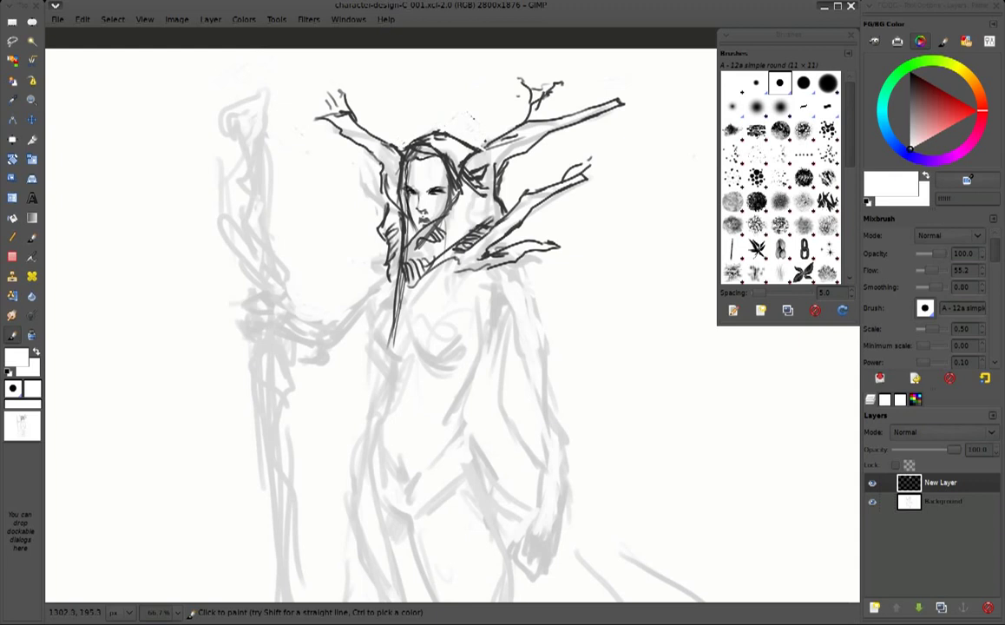
key("x")
mouse_move(422, 284)
left_mouse_down()
mouse_move(458, 281)
mouse_move(444, 338)
left_mouse_up()
mouse_move(458, 294)
left_mouse_down()
mouse_move(450, 356)
mouse_move(421, 345)
mouse_move(460, 347)
mouse_move(469, 323)
left_mouse_up()
left_click_drag(475, 305, 497, 293)
mouse_move(386, 304)
left_mouse_down()
mouse_move(373, 343)
mouse_move(395, 347)
mouse_move(369, 328)
mouse_move(389, 359)
mouse_move(376, 449)
left_mouse_up()
Ink the torso's side contours and the belly lines below the spirals
left_click_drag(489, 321, 460, 429)
left_click_drag(450, 357, 438, 374)
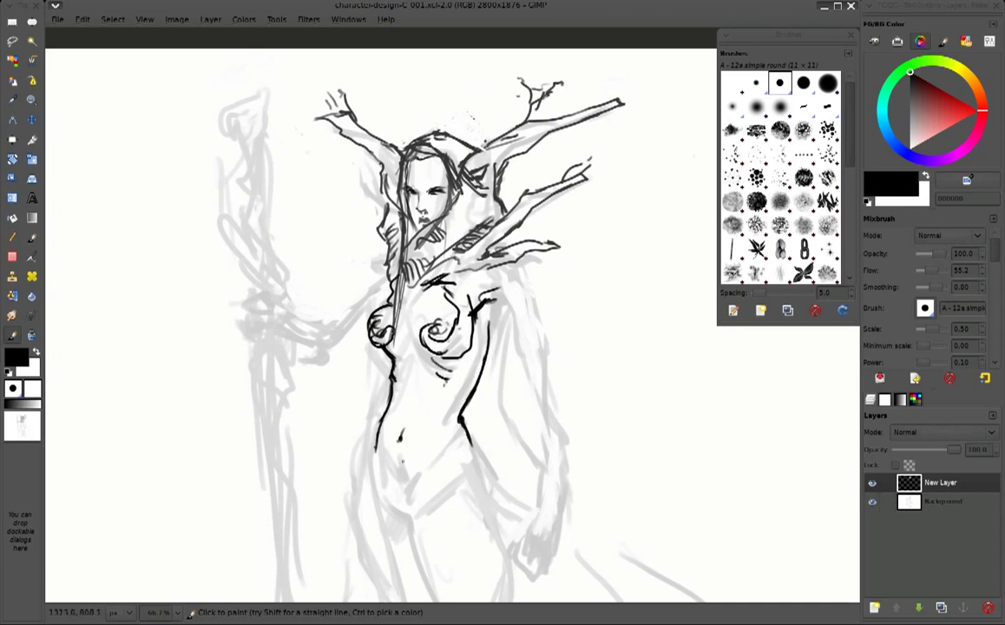
left_click_drag(371, 425, 360, 443)
scroll(451, 313, "down", 5)
mouse_move(376, 335)
left_mouse_down()
mouse_move(407, 363)
mouse_move(476, 319)
left_mouse_up()
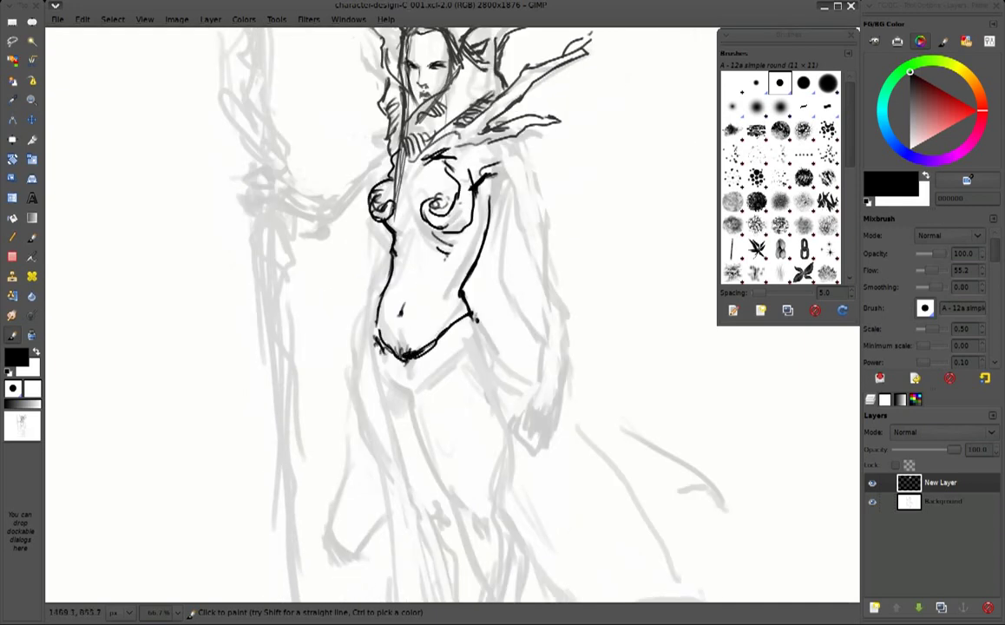
left_click_drag(377, 310, 373, 335)
Ink both shoulders and the upper arms
mouse_move(474, 188)
left_mouse_down()
mouse_move(523, 146)
mouse_move(556, 208)
left_mouse_up()
mouse_move(473, 143)
left_mouse_down()
mouse_move(449, 121)
mouse_move(466, 131)
left_mouse_up()
left_click_drag(383, 152, 349, 194)
left_click_drag(350, 130, 339, 151)
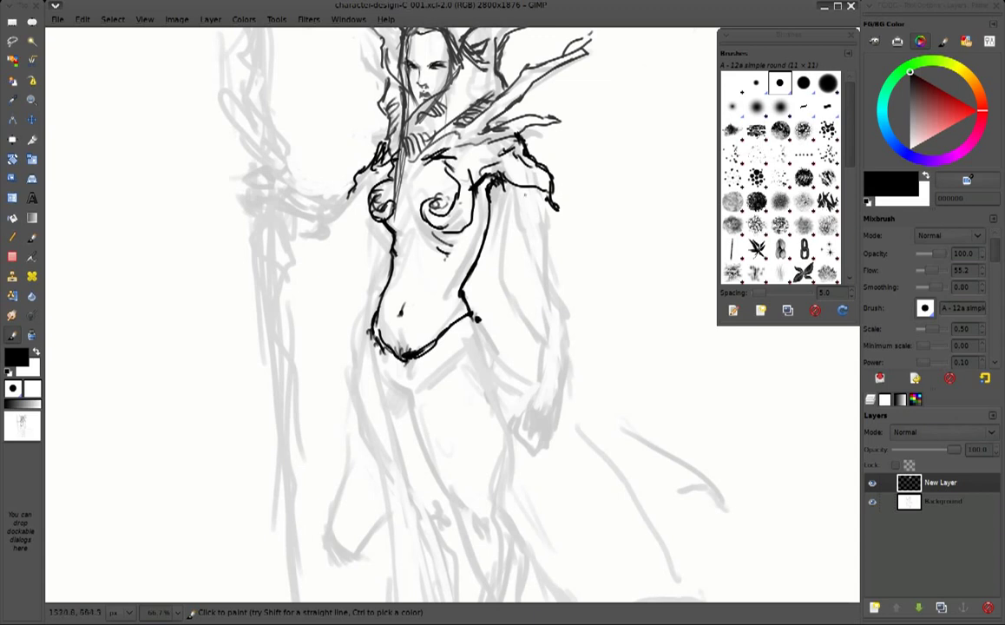
Ink the hip lines with V-shaped hatching and thin dark strokes at both hips
left_click_drag(387, 380, 402, 408)
left_click_drag(396, 356, 408, 387)
left_click_drag(416, 346, 468, 321)
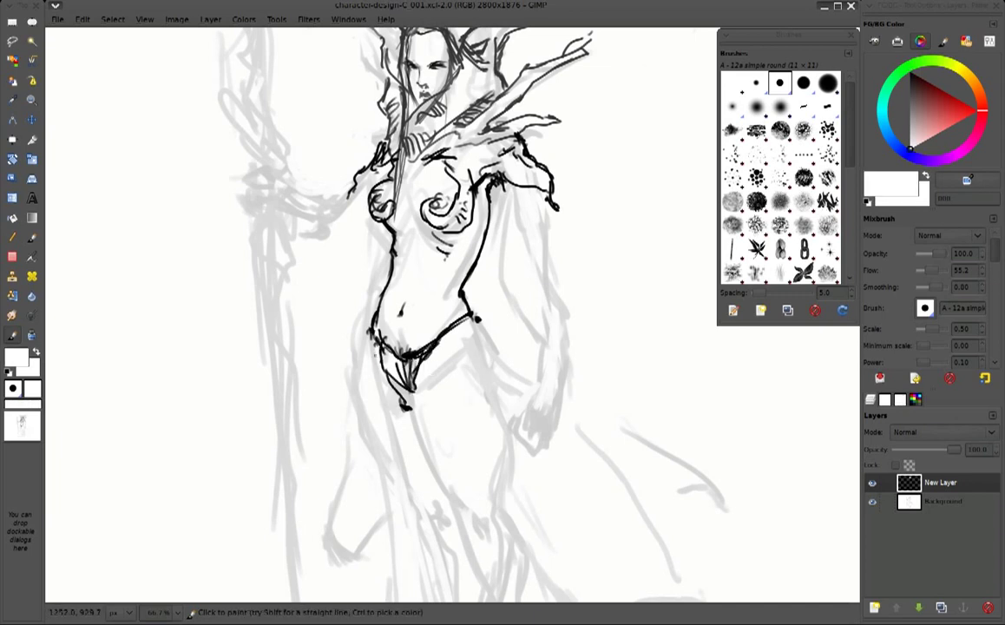
left_click(505, 463, "ctrl")
left_click(379, 318, "ctrl")
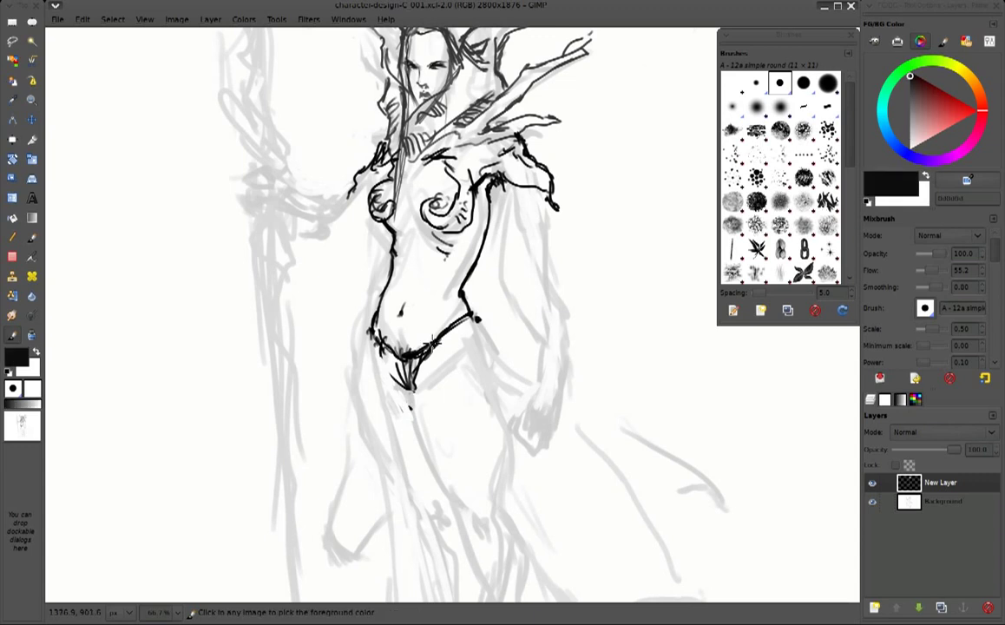
mouse_move(356, 347)
left_mouse_down()
mouse_move(371, 357)
mouse_move(332, 309)
mouse_move(365, 387)
left_mouse_up()
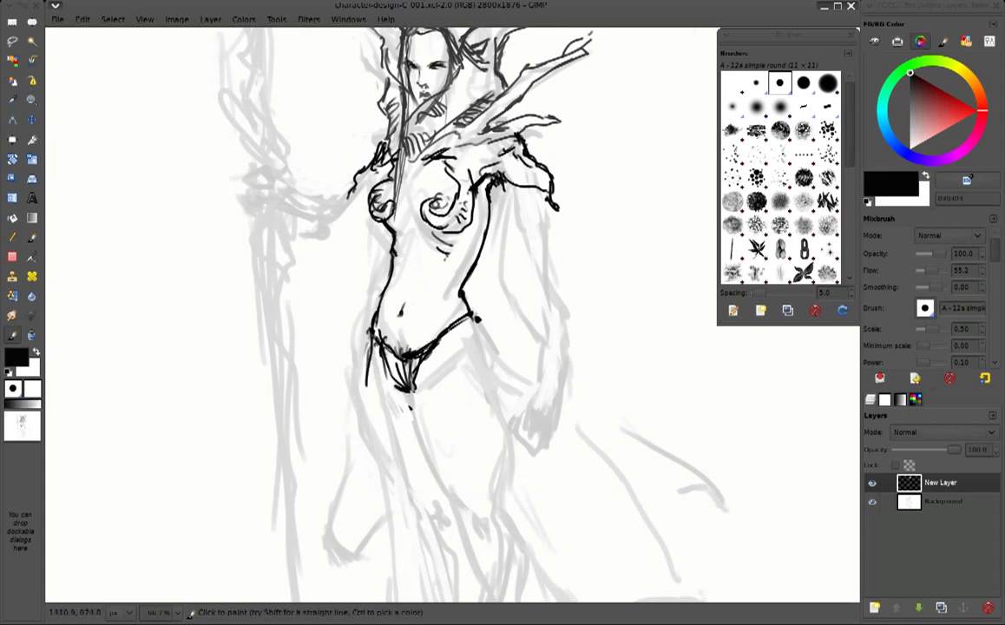
left_click_drag(466, 321, 458, 334)
Zoom out and ink the right arm, forearm and hand, correcting the forearm in white
key("minus")
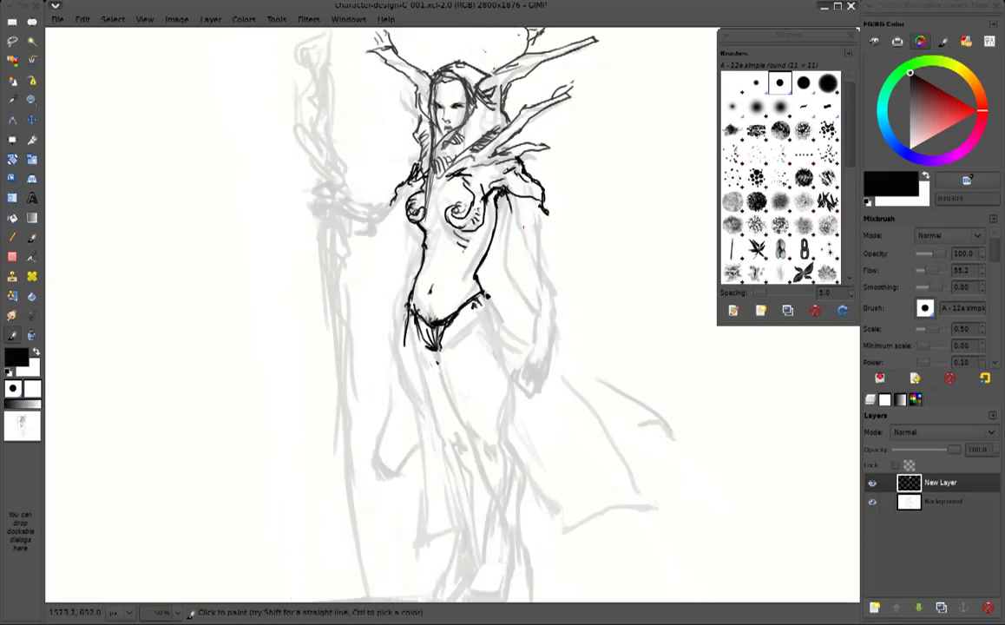
scroll(513, 219, "up", 2)
mouse_move(469, 211)
left_mouse_down()
mouse_move(462, 252)
mouse_move(479, 273)
left_mouse_up()
mouse_move(484, 216)
left_mouse_down()
mouse_move(498, 284)
mouse_move(527, 329)
mouse_move(531, 406)
left_mouse_up()
left_click_drag(547, 311, 550, 409)
key("x")
mouse_move(525, 349)
left_mouse_down()
mouse_move(538, 396)
mouse_move(518, 431)
left_mouse_up()
key("d")
left_click_drag(544, 379, 542, 395)
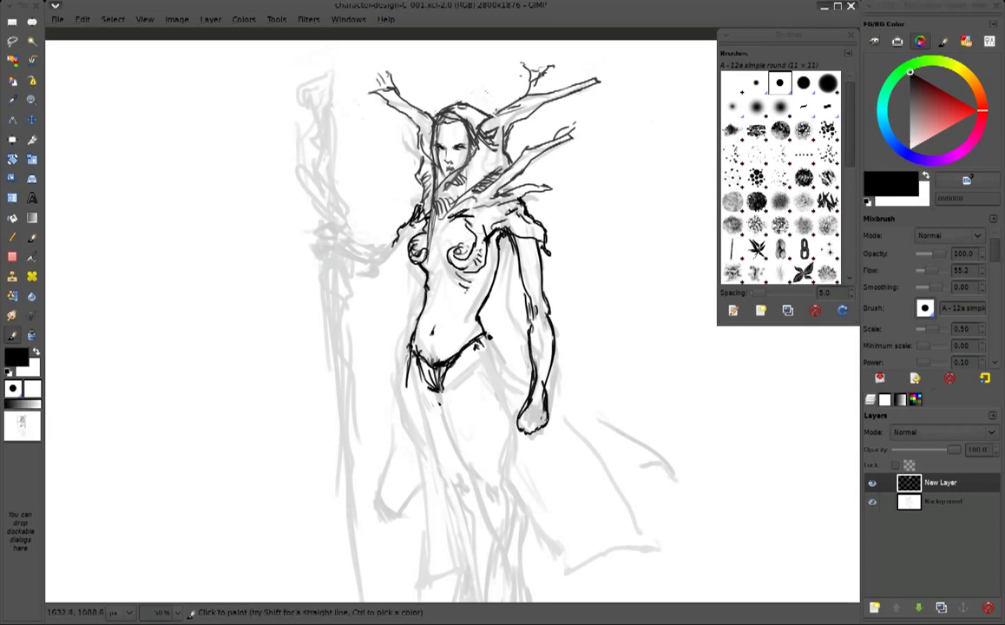
Ink the torso sides, the left hand with fingers, and bracers on both forearms
left_click_drag(479, 288, 468, 246)
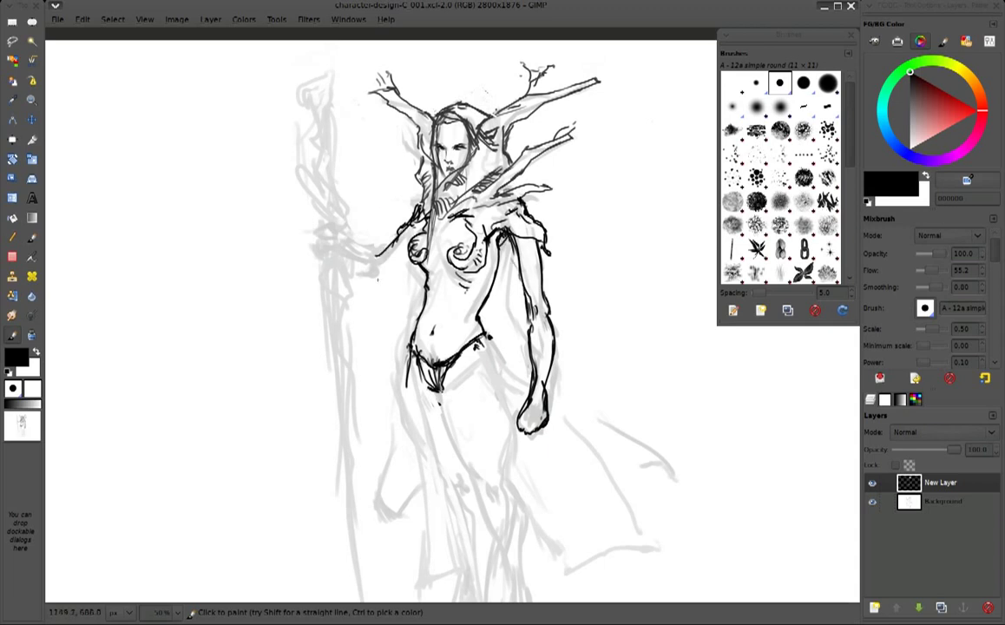
left_click_drag(407, 253, 376, 281)
mouse_move(335, 222)
left_mouse_down()
mouse_move(345, 250)
mouse_move(375, 266)
mouse_move(374, 292)
left_mouse_up()
left_click_drag(523, 245, 551, 260)
mouse_move(533, 303)
left_mouse_down()
mouse_move(557, 328)
mouse_move(555, 373)
left_mouse_up()
left_click_drag(351, 251, 364, 282)
mouse_move(312, 223)
left_mouse_down()
mouse_move(334, 228)
mouse_move(339, 260)
left_mouse_up()
Draw the staff rising from the left hand with a leaf-shaped top, reworking it in white
mouse_move(328, 199)
left_mouse_down()
mouse_move(343, 215)
mouse_move(302, 147)
mouse_move(351, 209)
left_mouse_up()
left_click_drag(299, 152, 314, 182)
mouse_move(303, 130)
left_mouse_down()
mouse_move(336, 165)
mouse_move(334, 187)
mouse_move(314, 83)
mouse_move(333, 67)
mouse_move(329, 170)
left_mouse_up()
key("p")
key("x")
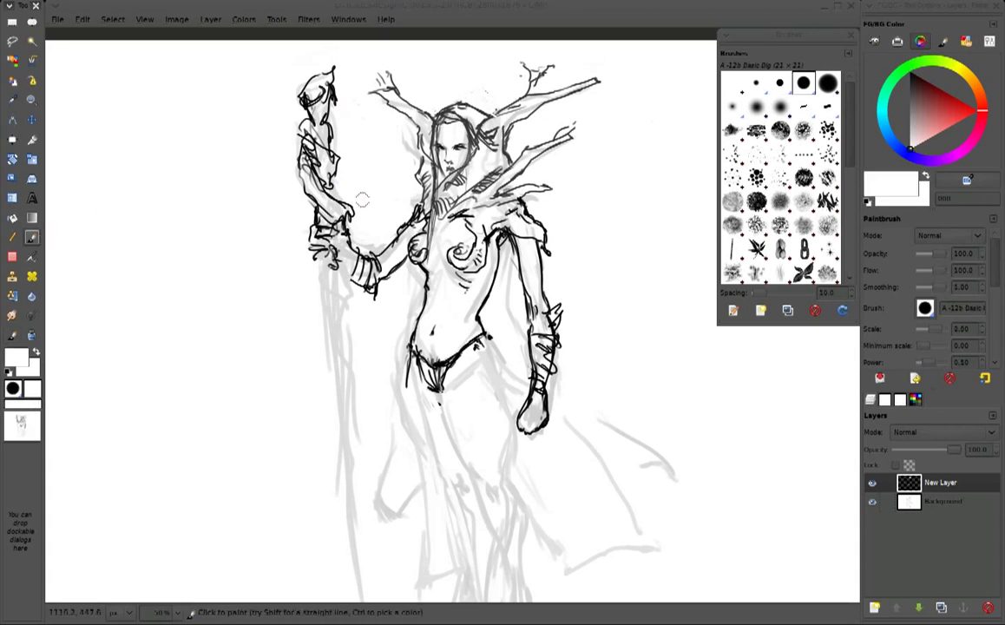
left_click_drag(323, 206, 306, 144)
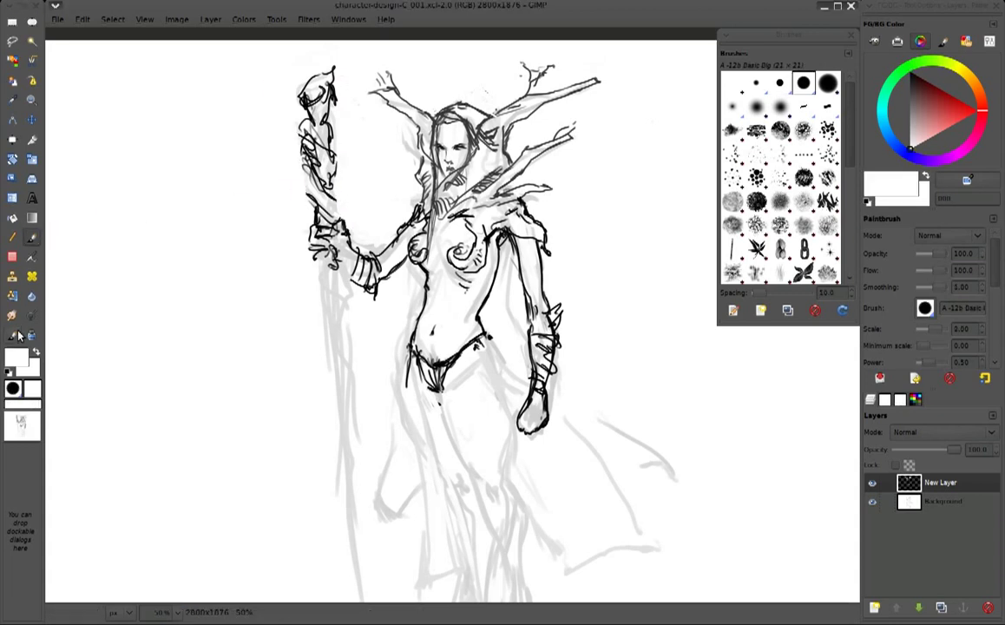
key("shift+p")
mouse_move(304, 177)
left_mouse_down()
mouse_move(290, 203)
mouse_move(317, 252)
left_mouse_up()
Add twig branches to both antlers and a line beside the face, then zoom to fit
mouse_move(389, 154)
left_mouse_down()
mouse_move(380, 126)
mouse_move(402, 95)
mouse_move(455, 98)
left_mouse_up()
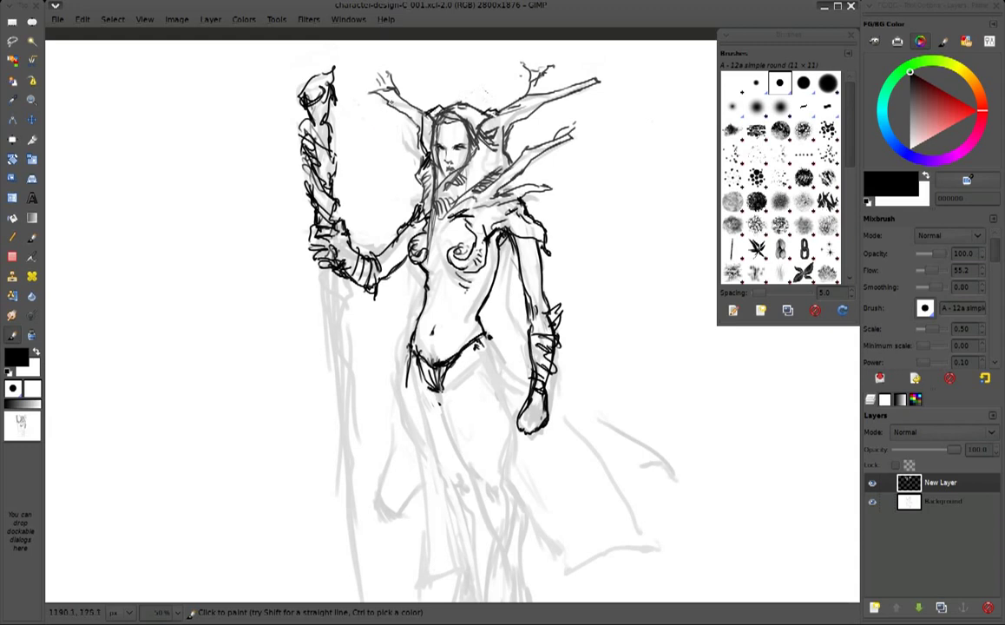
left_click_drag(540, 111, 589, 100)
mouse_move(407, 99)
left_mouse_down()
mouse_move(403, 67)
mouse_move(375, 127)
mouse_move(395, 121)
left_mouse_up()
left_click_drag(392, 161, 416, 203)
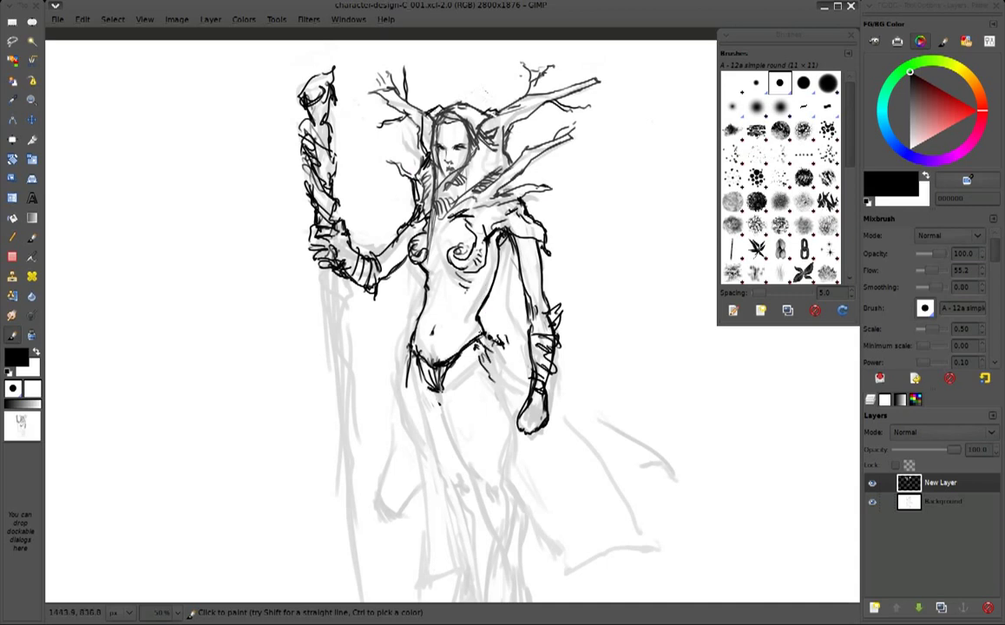
key("minus")
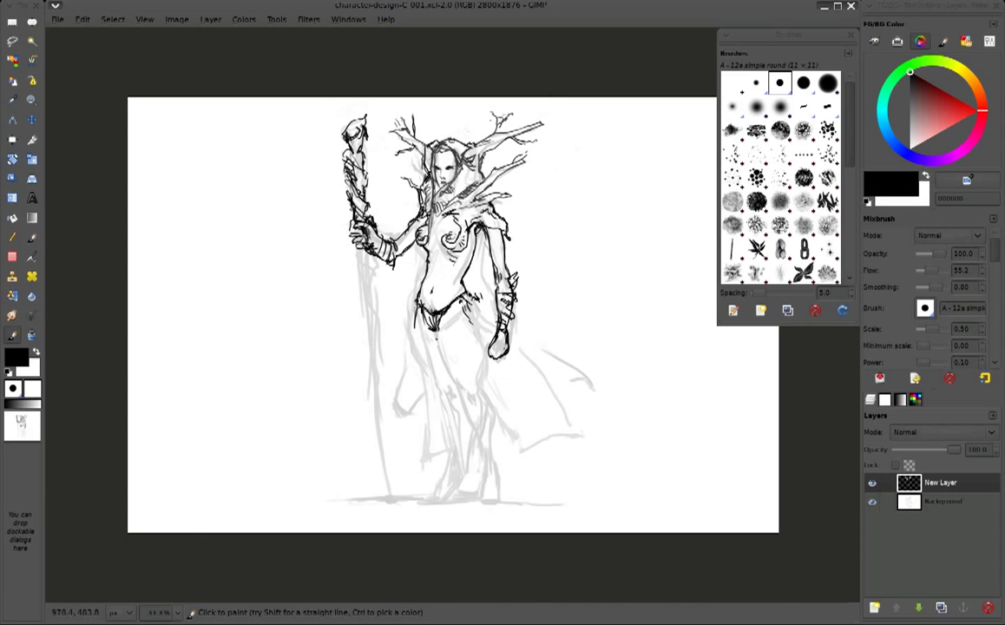
With the Mixbrush in black, ink the staff edges, lower body and left leg
key("p")
key("x")
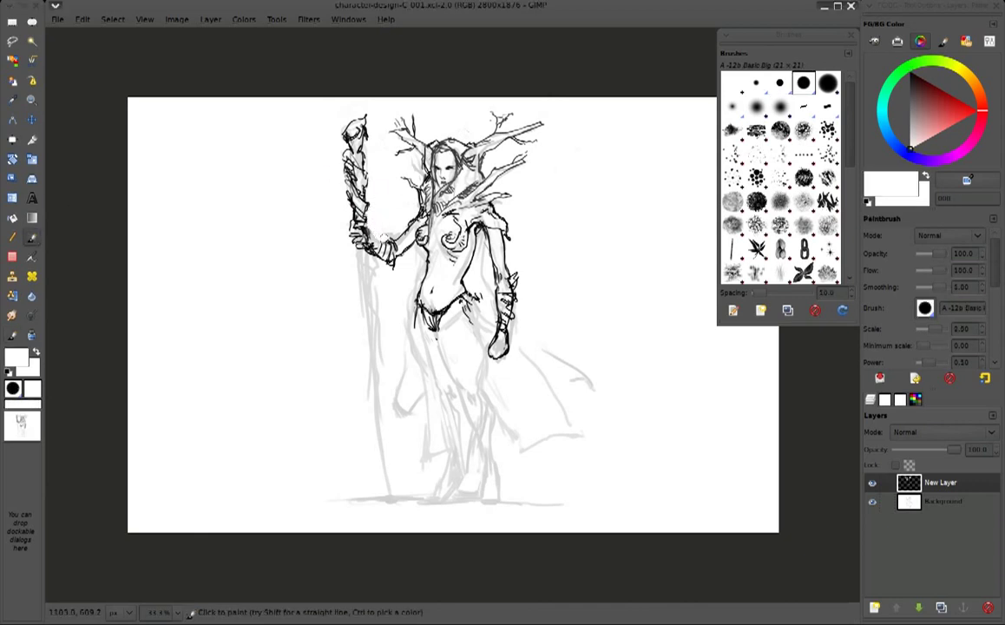
key("shift+e")
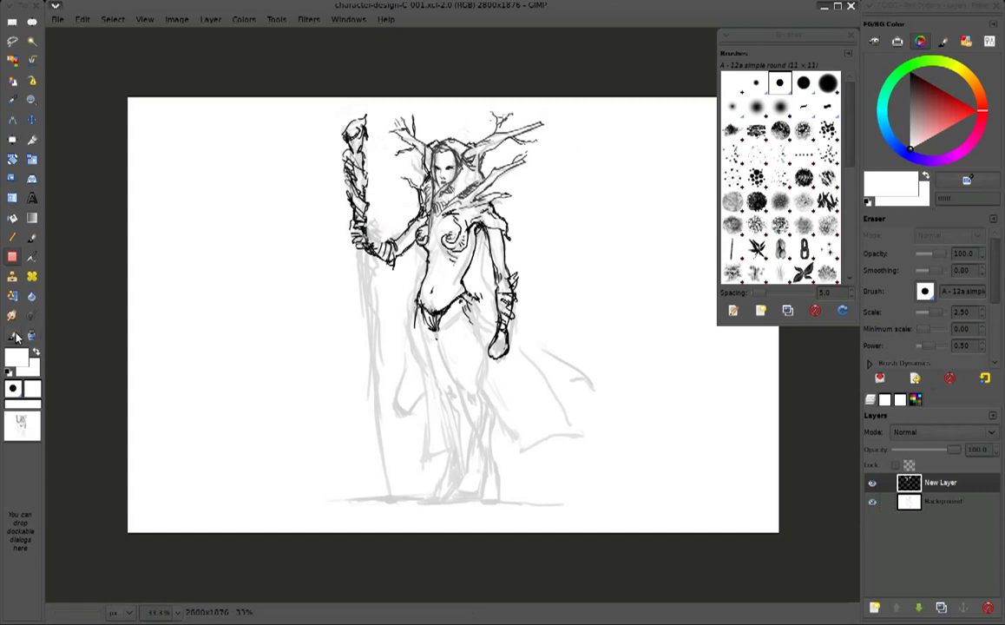
key("shift+b")
key("x")
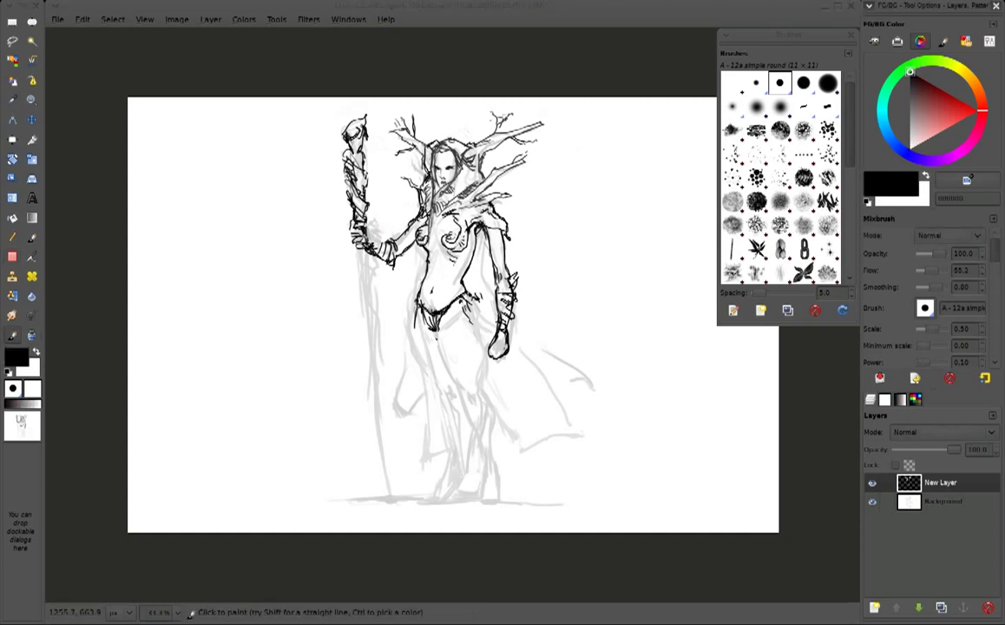
left_click_drag(362, 226, 356, 323)
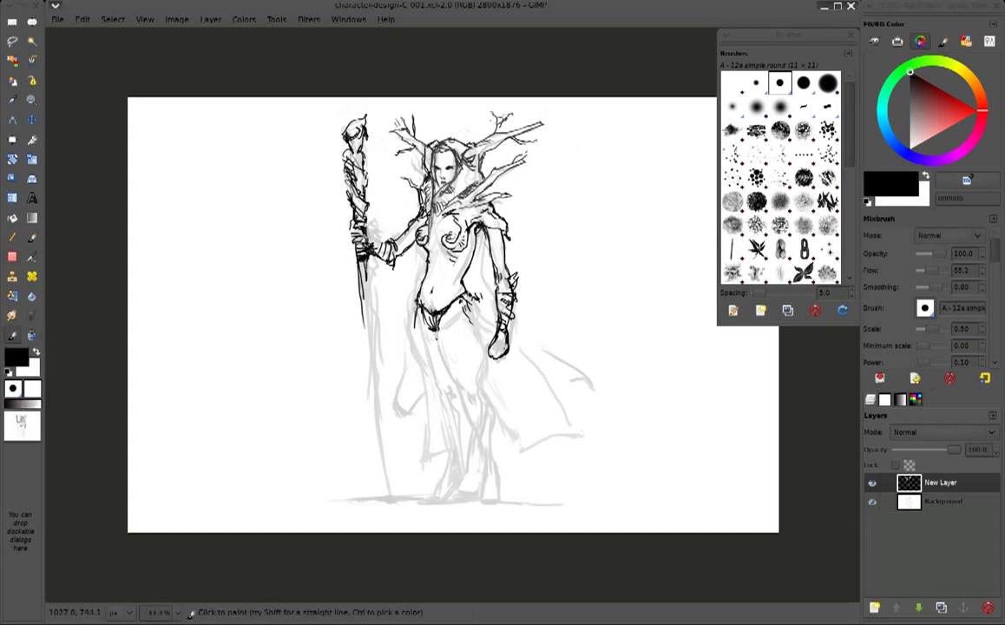
left_click_drag(365, 265, 373, 350)
left_click_drag(438, 320, 458, 383)
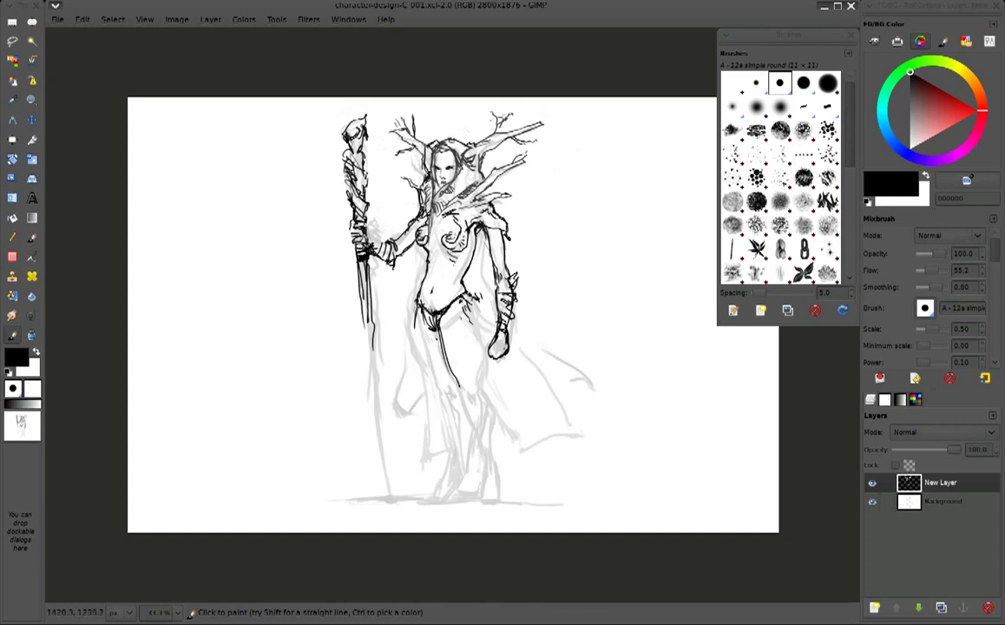
left_click_drag(418, 308, 426, 417)
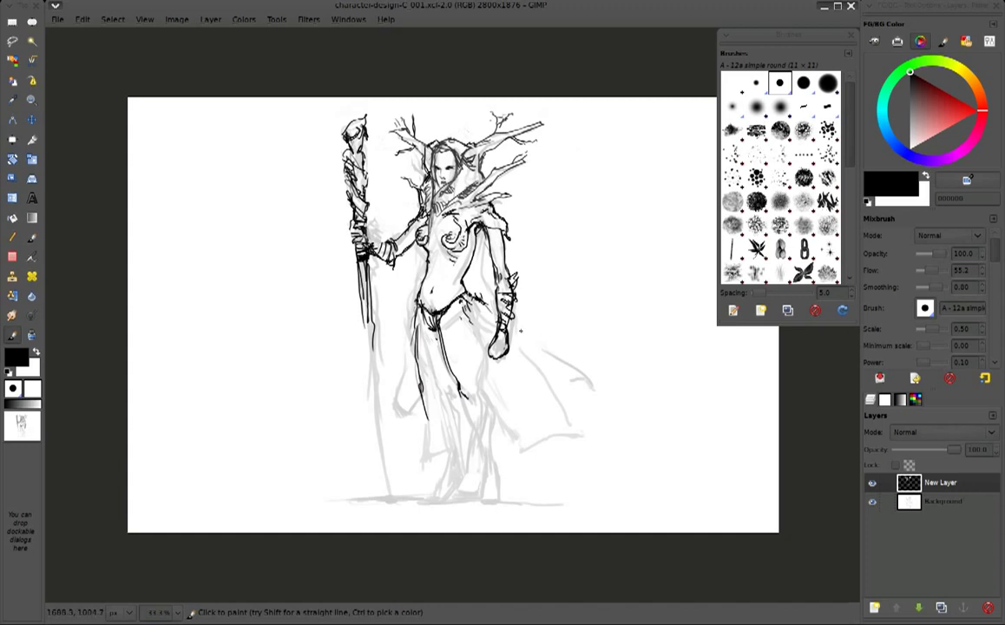
Ink the billowing cape edges, the cloak's lower edge and both lower legs
left_click_drag(520, 331, 576, 434)
mouse_move(517, 450)
left_mouse_down()
mouse_move(564, 441)
mouse_move(491, 406)
left_mouse_up()
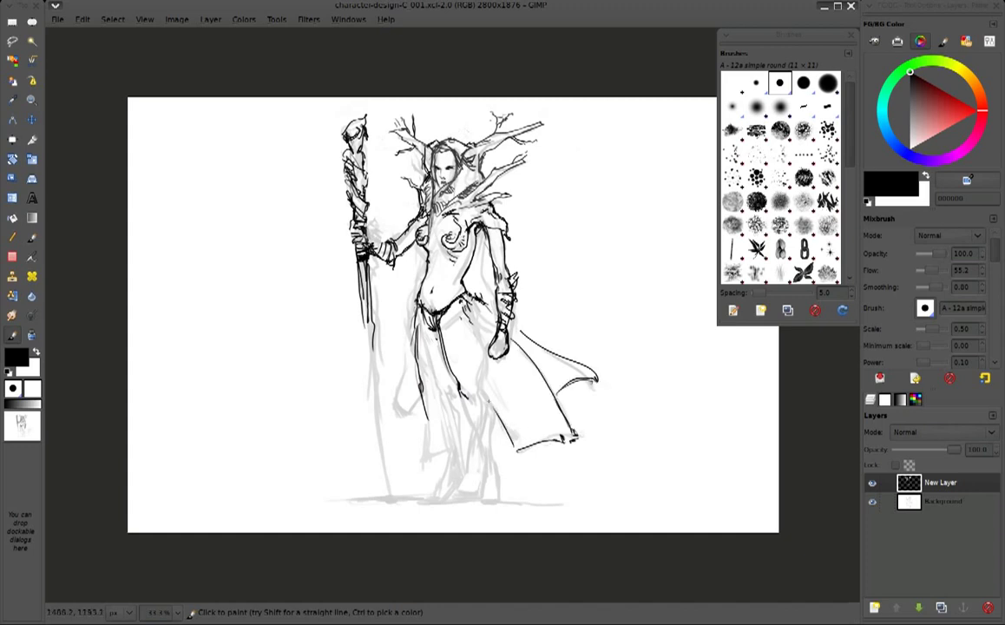
mouse_move(408, 325)
left_mouse_down()
mouse_move(380, 423)
mouse_move(416, 425)
left_mouse_up()
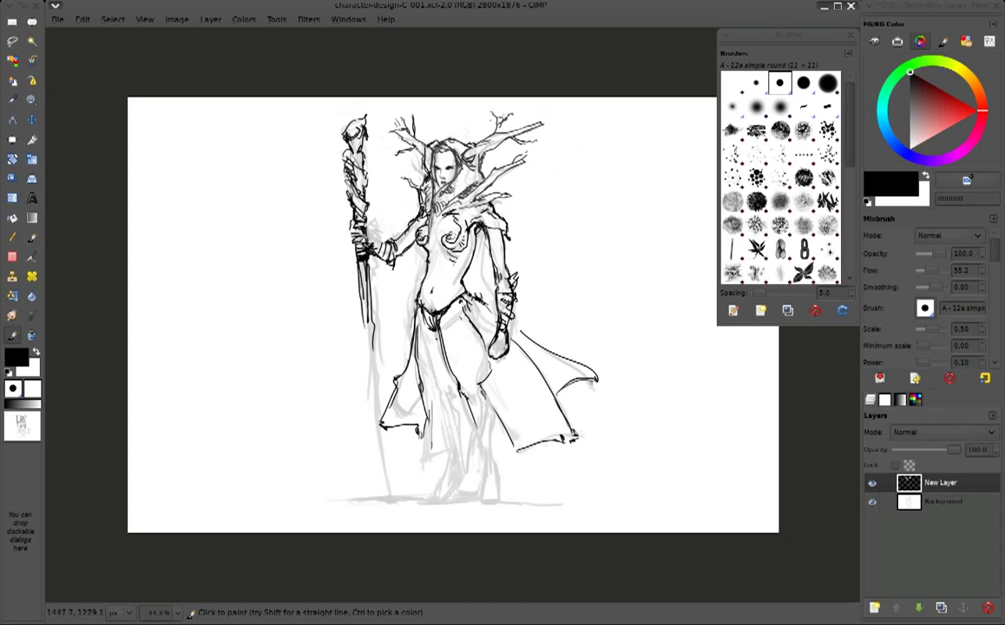
left_click_drag(488, 429, 494, 460)
left_click_drag(436, 397, 443, 461)
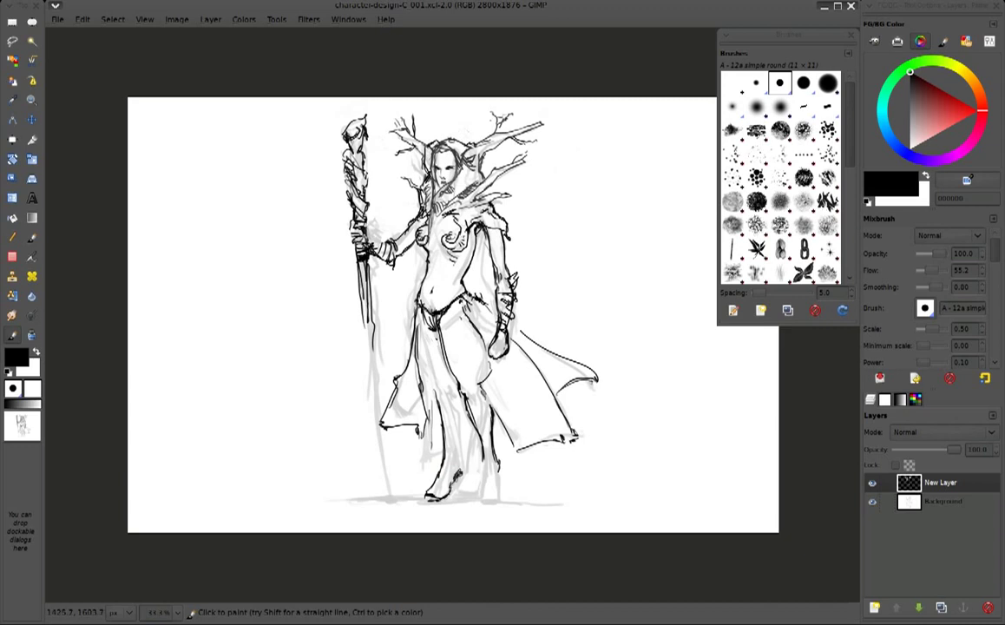
left_click_drag(414, 412, 407, 330)
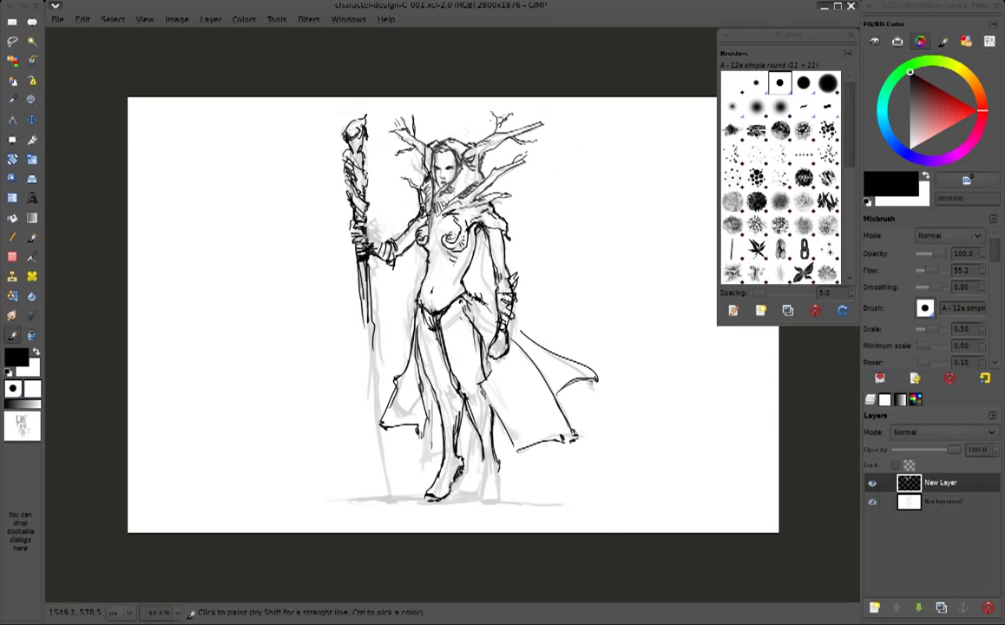
left_click_drag(497, 462, 498, 505)
Run ink lines down the staff, mark the waist, and erase stray marks on the cape
left_click_drag(365, 285, 389, 518)
left_click_drag(375, 417, 381, 506)
mouse_move(469, 289)
left_mouse_down()
mouse_move(479, 285)
mouse_move(460, 328)
left_mouse_up()
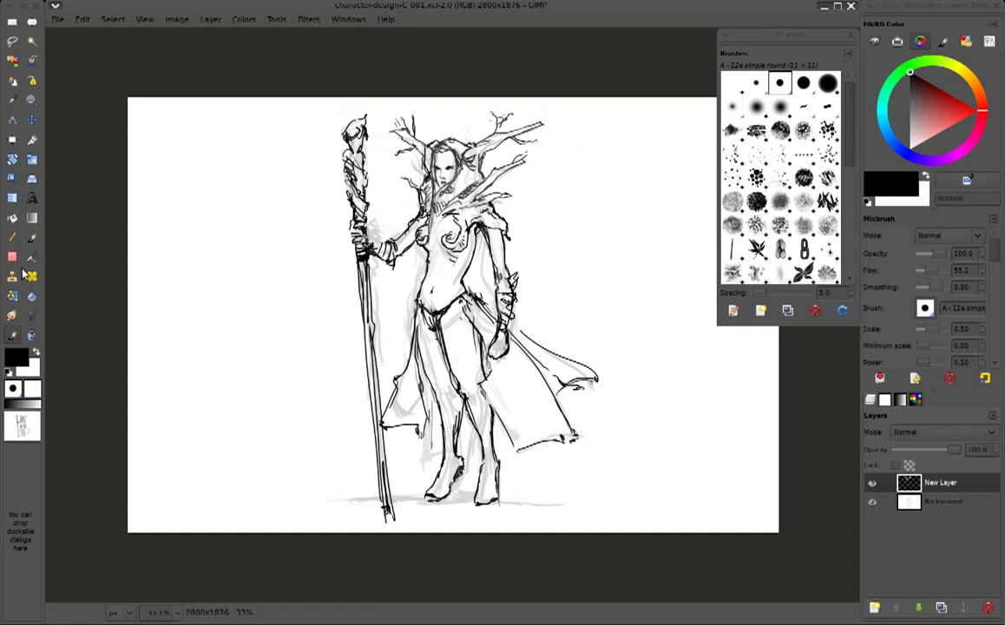
key("shift+e")
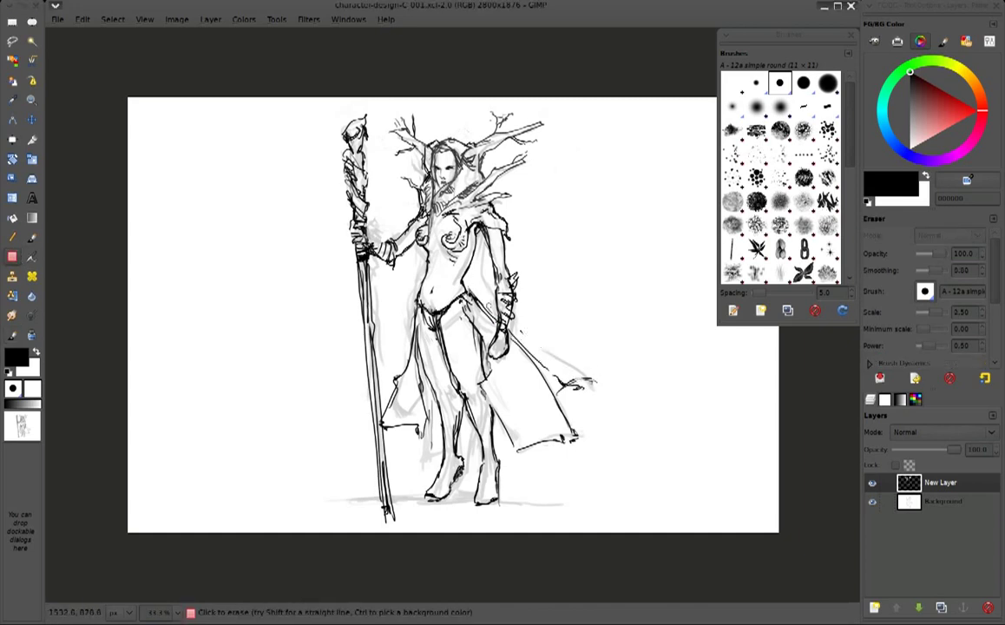
left_click_drag(403, 342, 412, 438)
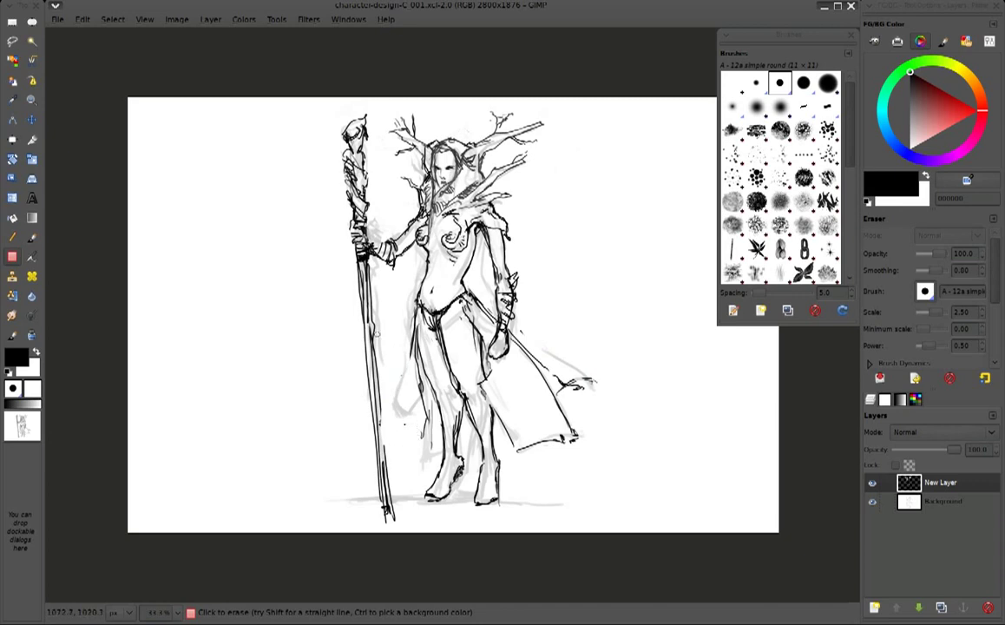
Draw the spiky cape flaring right with inner folds, a lower edge and a spiral emblem
key("p")
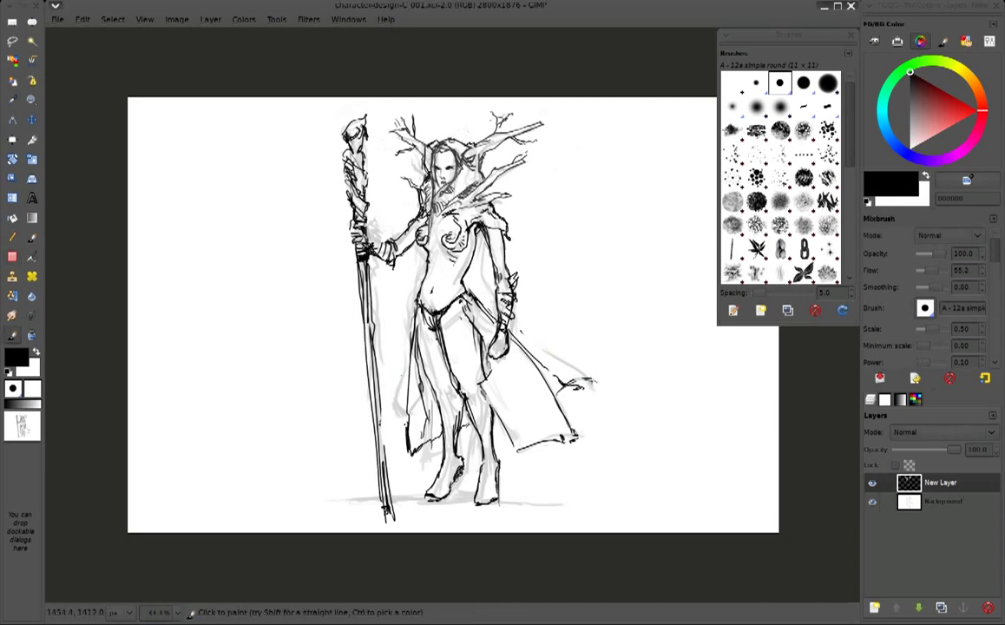
mouse_move(571, 348)
left_mouse_down()
mouse_move(548, 295)
mouse_move(590, 303)
mouse_move(651, 238)
left_mouse_up()
left_click_drag(599, 260, 620, 351)
left_click_drag(566, 303, 555, 341)
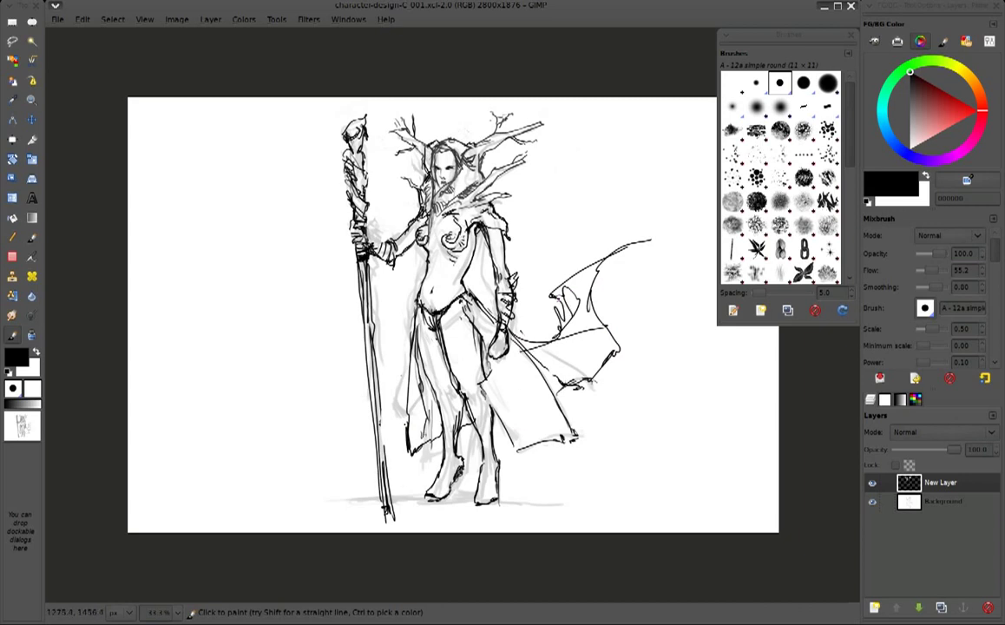
left_click_drag(503, 452, 546, 433)
mouse_move(525, 382)
left_mouse_down()
mouse_move(507, 399)
mouse_move(539, 404)
mouse_move(519, 386)
mouse_move(550, 438)
left_mouse_up()
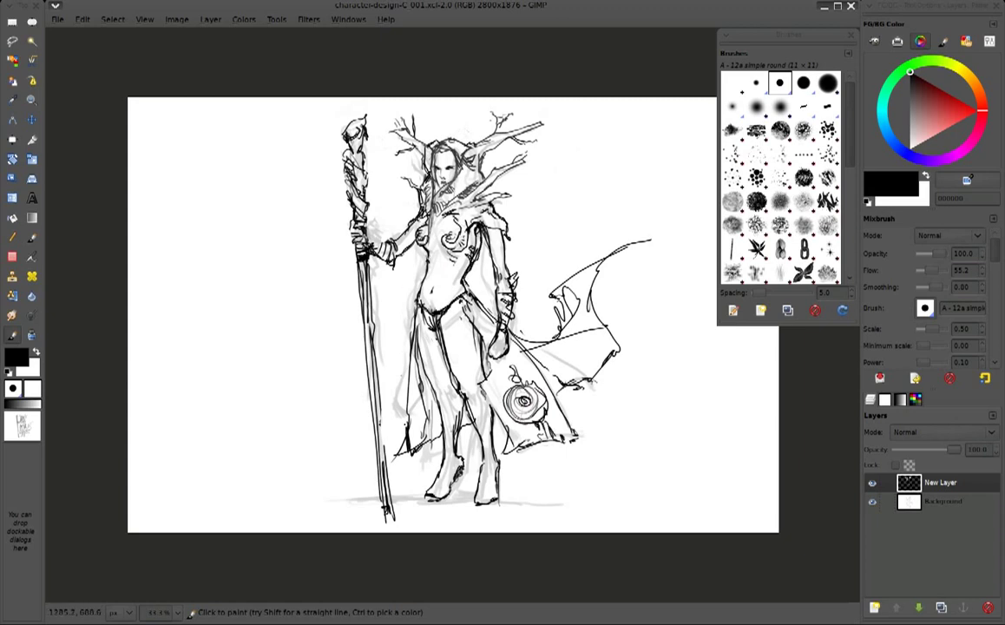
Ornament the staff top, erase and redraw its lower lines, and ink the ground line
mouse_move(348, 129)
left_mouse_down()
mouse_move(329, 109)
mouse_move(351, 174)
left_mouse_up()
left_click(31, 276)
left_click_drag(385, 481, 382, 497)
left_click_drag(349, 394, 349, 434)
left_click(13, 335)
left_click_drag(345, 369, 347, 446)
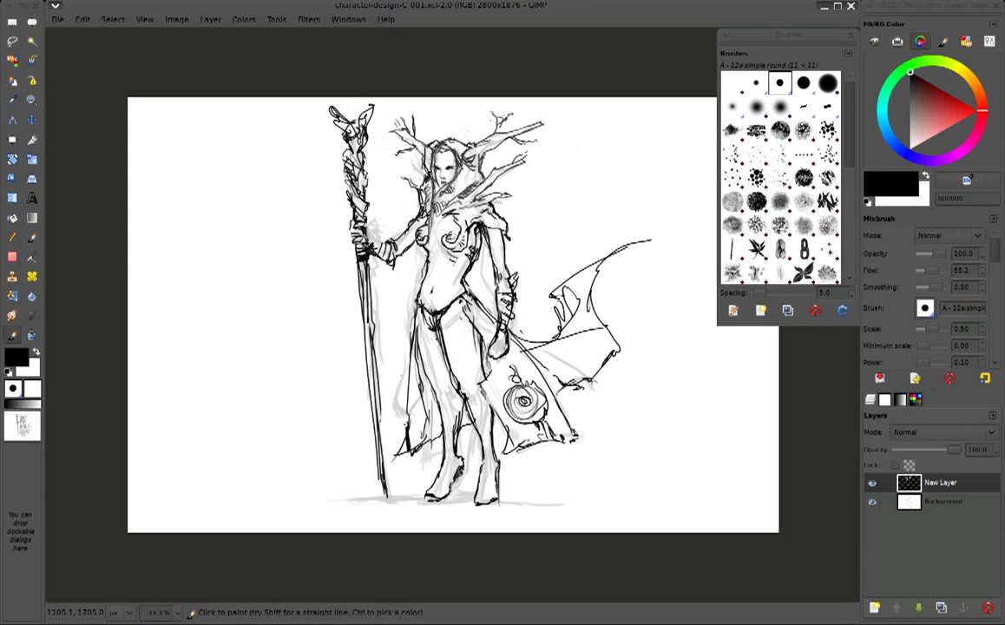
left_click_drag(402, 497, 481, 499)
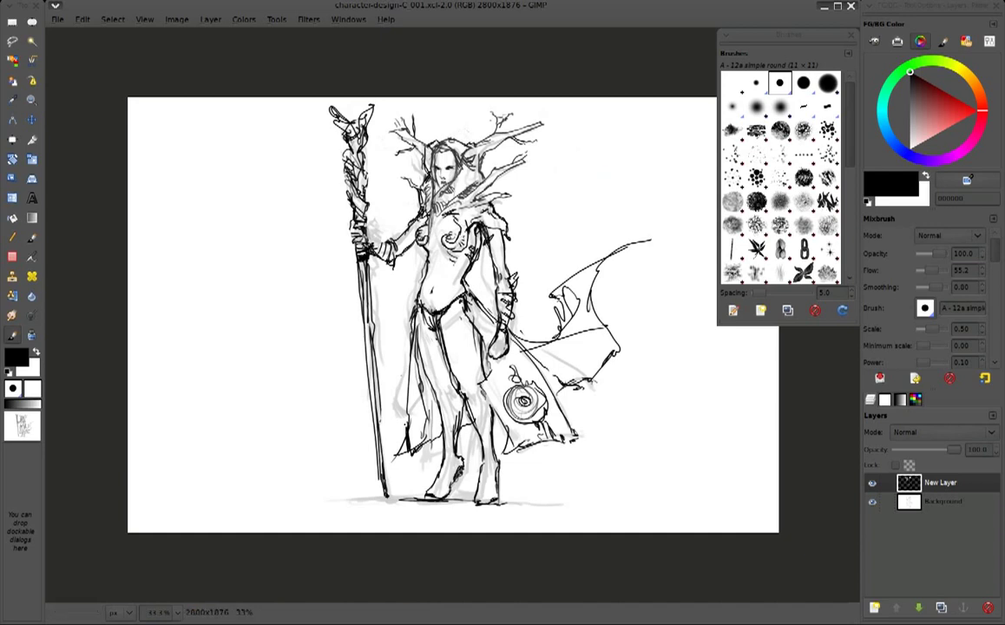
Create a new Multiply-mode layer and choose the 15 Speed Blocking Knife brush
key("shift+ctrl+n")
key("Return")
left_click(944, 432)
left_click(931, 485)
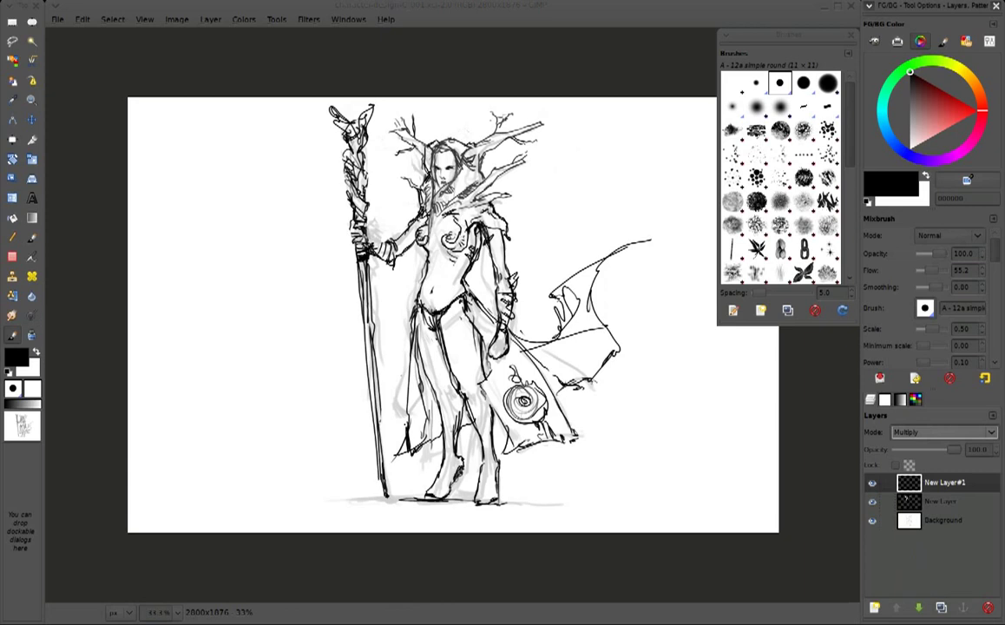
left_click(798, 518)
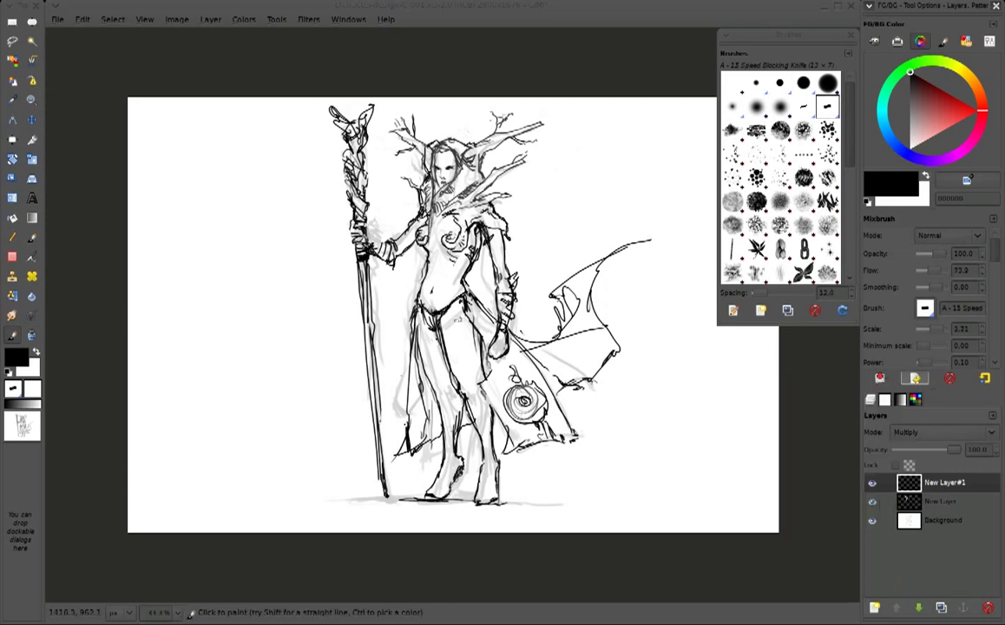
Test grey swatches beside the staff and settle on light grey c1c1c1
left_click(555, 205, "ctrl")
left_click_drag(293, 260, 306, 314)
left_click(300, 289, "ctrl")
left_click_drag(299, 260, 304, 314)
left_click(296, 254, "ctrl")
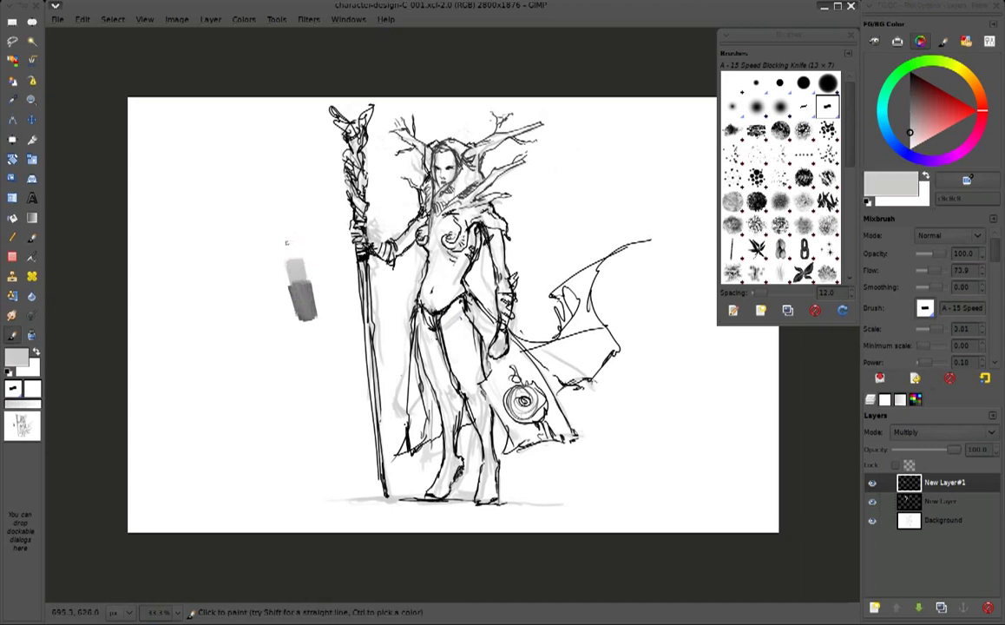
Shade the torso, head and antlers, cloak, flared cape and staff in light grey
mouse_move(444, 247)
left_mouse_down()
mouse_move(453, 290)
mouse_move(420, 197)
mouse_move(451, 198)
mouse_move(417, 169)
mouse_move(425, 139)
mouse_move(460, 119)
left_mouse_up()
mouse_move(373, 127)
left_mouse_down()
mouse_move(392, 208)
mouse_move(457, 242)
mouse_move(415, 304)
mouse_move(432, 303)
mouse_move(408, 316)
mouse_move(438, 378)
mouse_move(433, 397)
mouse_move(415, 160)
left_mouse_up()
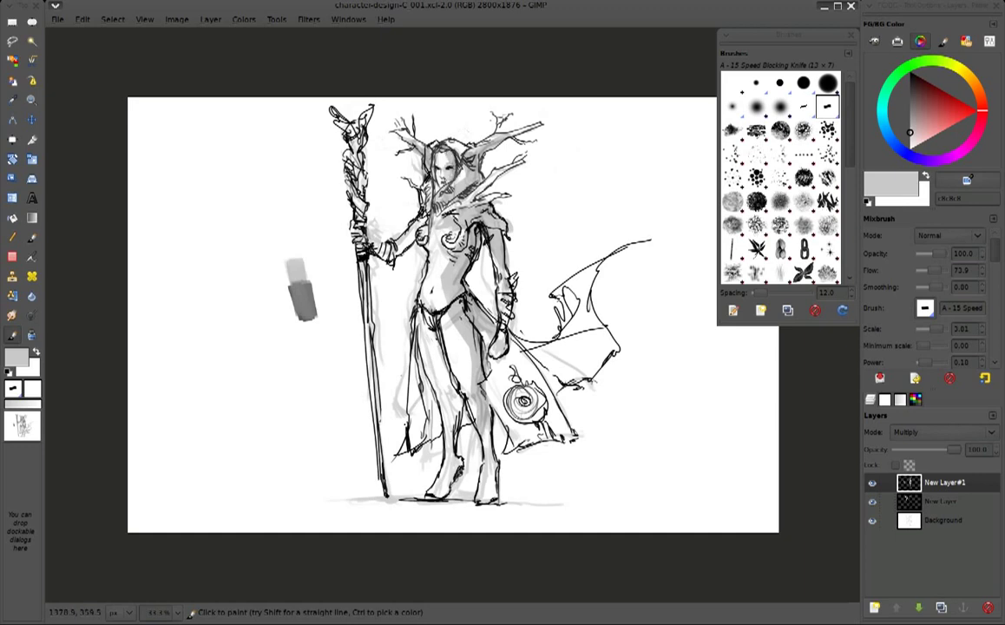
mouse_move(439, 300)
left_mouse_down()
mouse_move(449, 338)
mouse_move(481, 325)
mouse_move(508, 395)
mouse_move(454, 334)
mouse_move(516, 403)
left_mouse_up()
mouse_move(521, 347)
left_mouse_down()
mouse_move(598, 343)
mouse_move(612, 355)
mouse_move(607, 334)
mouse_move(554, 295)
left_mouse_up()
mouse_move(361, 156)
left_mouse_down()
mouse_move(365, 251)
mouse_move(395, 213)
mouse_move(394, 222)
left_mouse_up()
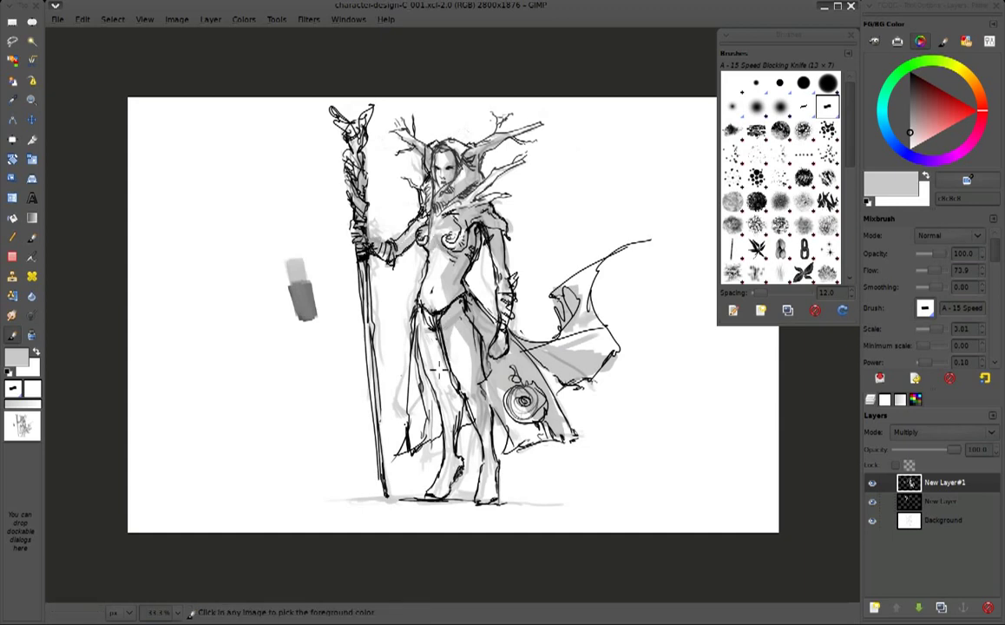
scroll(399, 299, "up", 2)
left_click(380, 274, "ctrl")
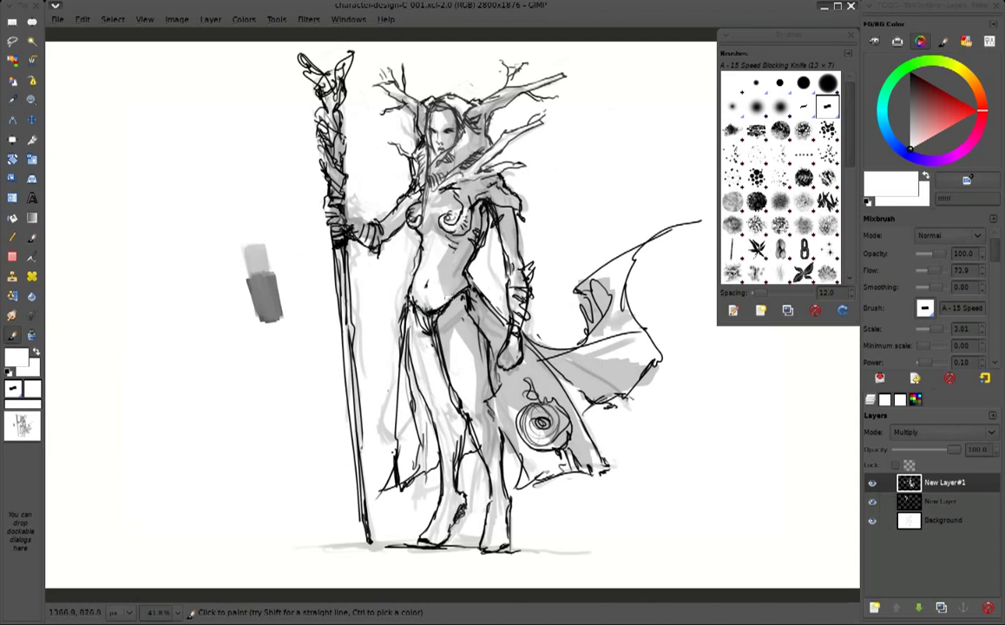
Shade the figure's left side, legs and drape in light grey
left_click(410, 263, "ctrl")
mouse_move(384, 292)
left_mouse_down()
mouse_move(415, 476)
mouse_move(395, 484)
mouse_move(425, 453)
left_mouse_up()
mouse_move(451, 401)
left_mouse_down()
mouse_move(453, 475)
mouse_move(443, 496)
left_mouse_up()
left_click_drag(373, 338, 371, 407)
left_click_drag(371, 308, 375, 429)
left_click_drag(381, 360, 366, 443)
left_click_drag(435, 458, 436, 463)
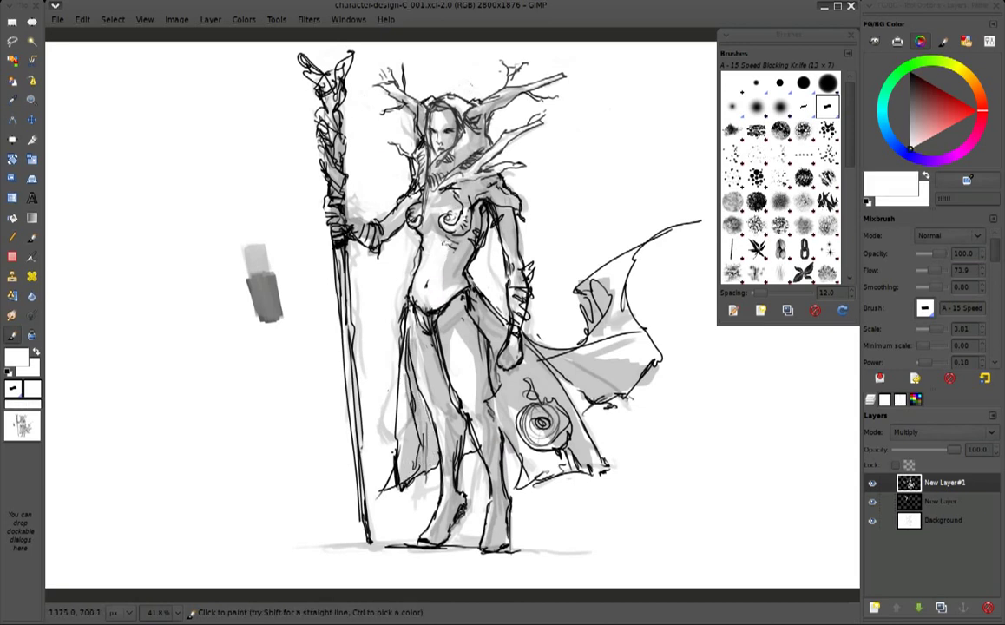
Fill the inner cape with grey, add darker cape shading, and lighten the thigh
left_click_drag(564, 239, 611, 331)
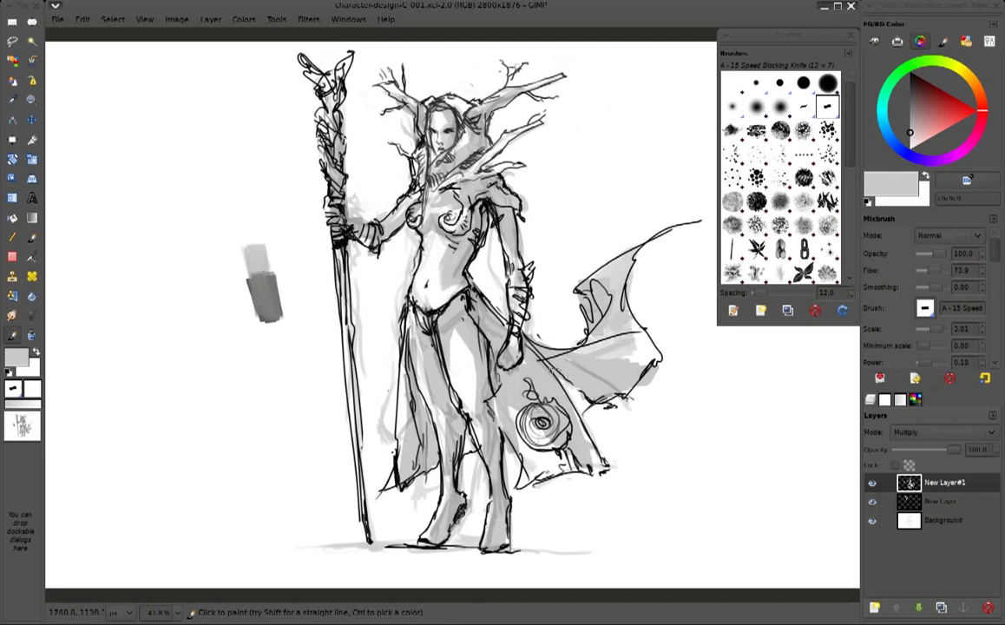
left_click_drag(632, 322, 663, 351)
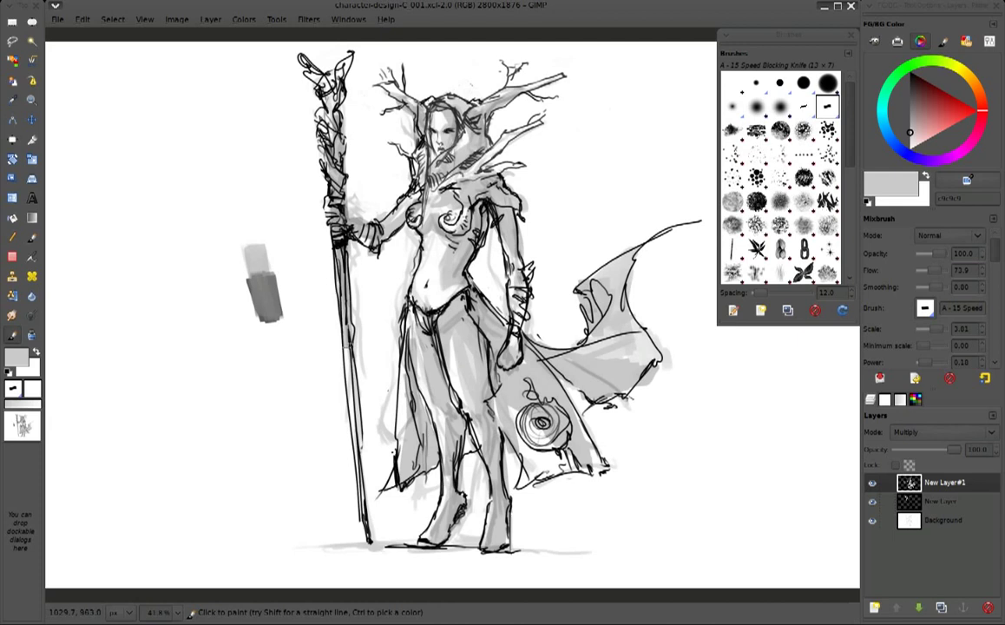
left_click(396, 299, "ctrl")
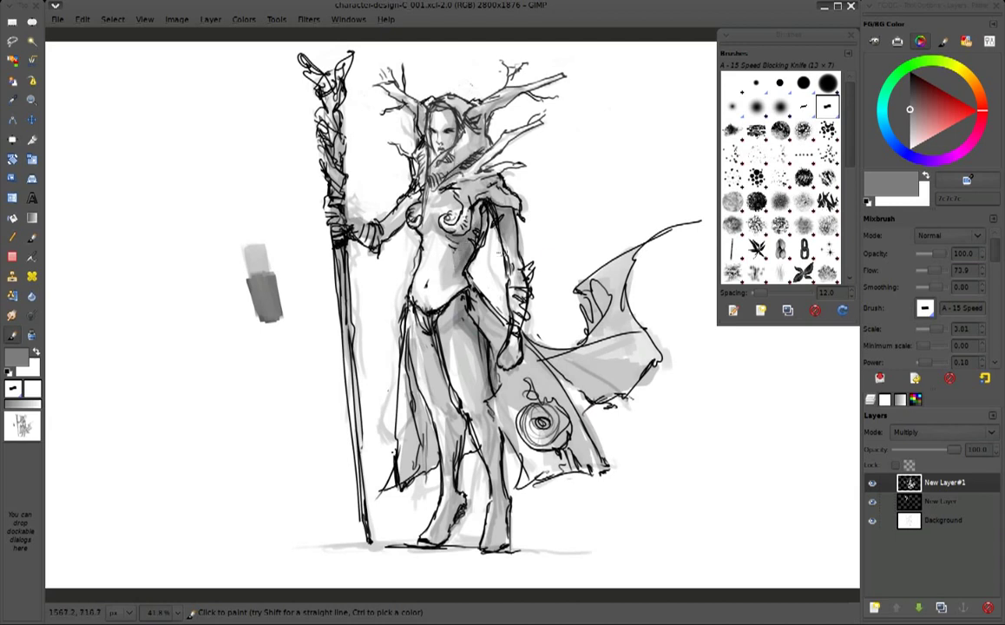
left_click_drag(486, 382, 537, 312)
left_click_drag(507, 364, 555, 317)
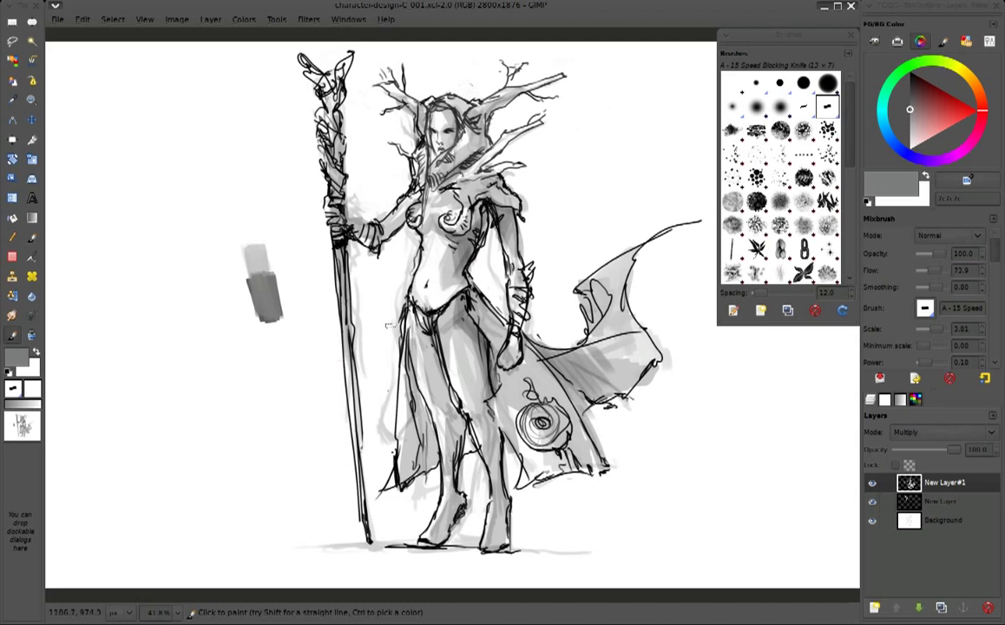
left_click(642, 350, "ctrl")
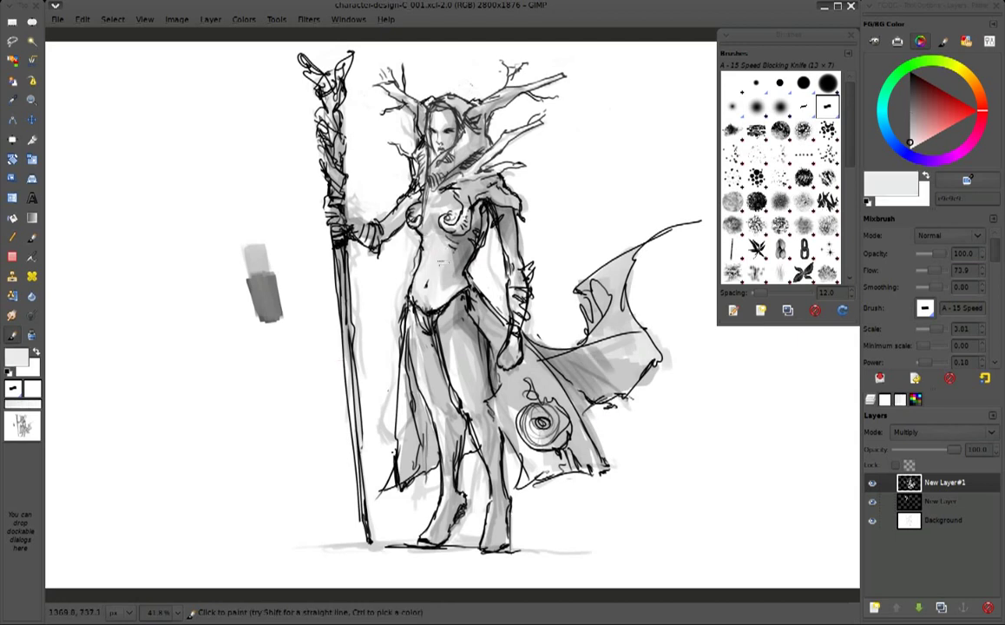
left_click_drag(417, 303, 434, 373)
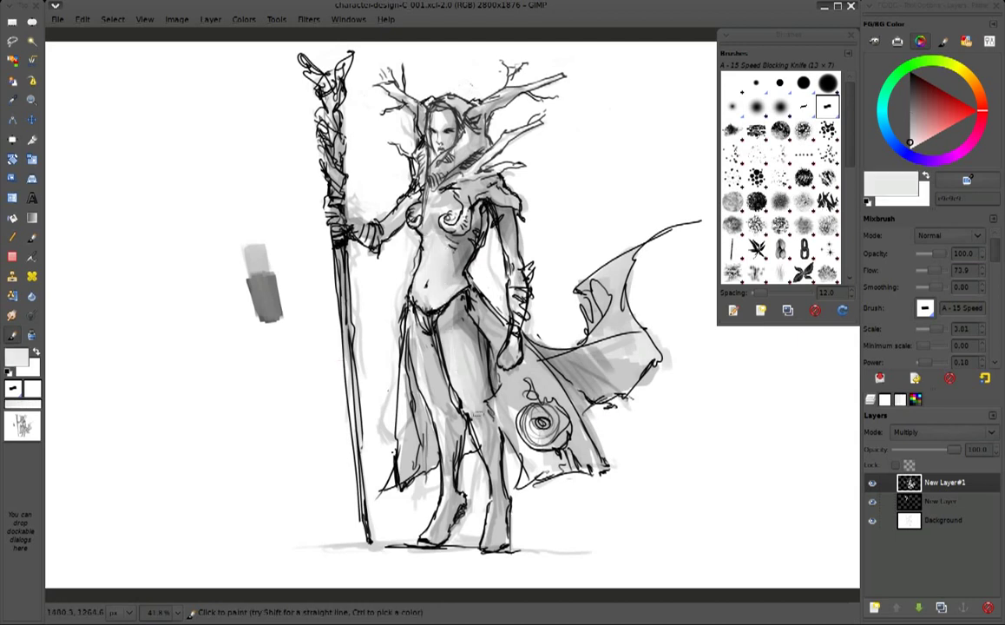
left_click(373, 564, "ctrl")
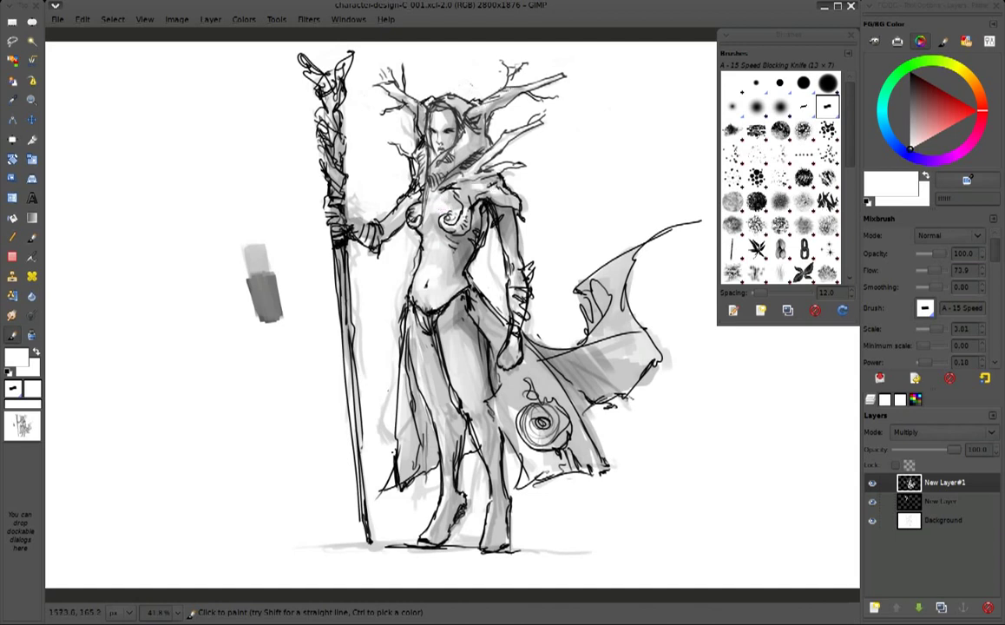
Shade the hood, face, neck, chest, antlers and staff top in mid grey
left_click(472, 91, "ctrl")
left_click_drag(468, 141, 424, 129)
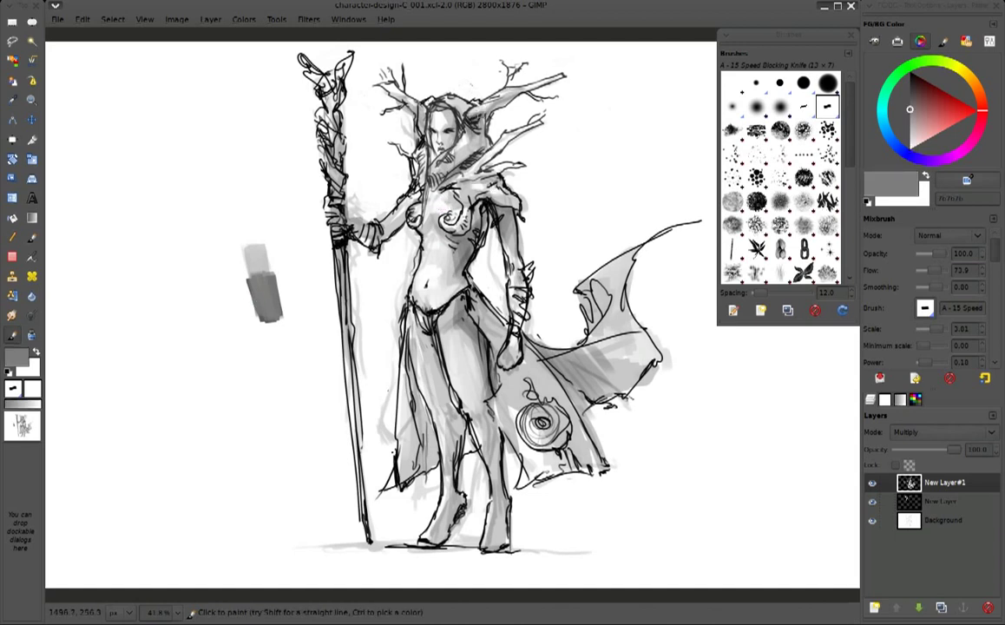
left_click_drag(408, 173, 489, 114)
mouse_move(395, 161)
left_mouse_down()
mouse_move(450, 122)
mouse_move(414, 95)
mouse_move(423, 126)
mouse_move(464, 84)
mouse_move(421, 178)
left_mouse_up()
left_click_drag(413, 112, 402, 91)
mouse_move(339, 72)
left_mouse_down()
mouse_move(323, 104)
mouse_move(312, 61)
mouse_move(334, 168)
left_mouse_up()
Deepen the hood and hair around the face with dark grey
left_click(392, 249, "ctrl")
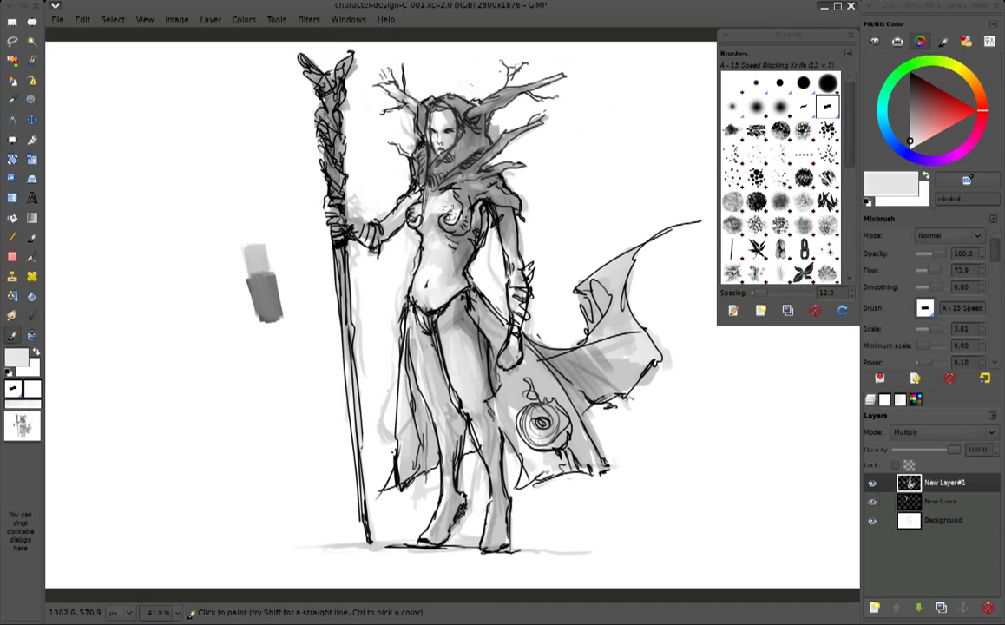
left_click(416, 248, "ctrl")
mouse_move(401, 142)
left_mouse_down()
mouse_move(447, 163)
mouse_move(444, 187)
mouse_move(458, 184)
left_mouse_up()
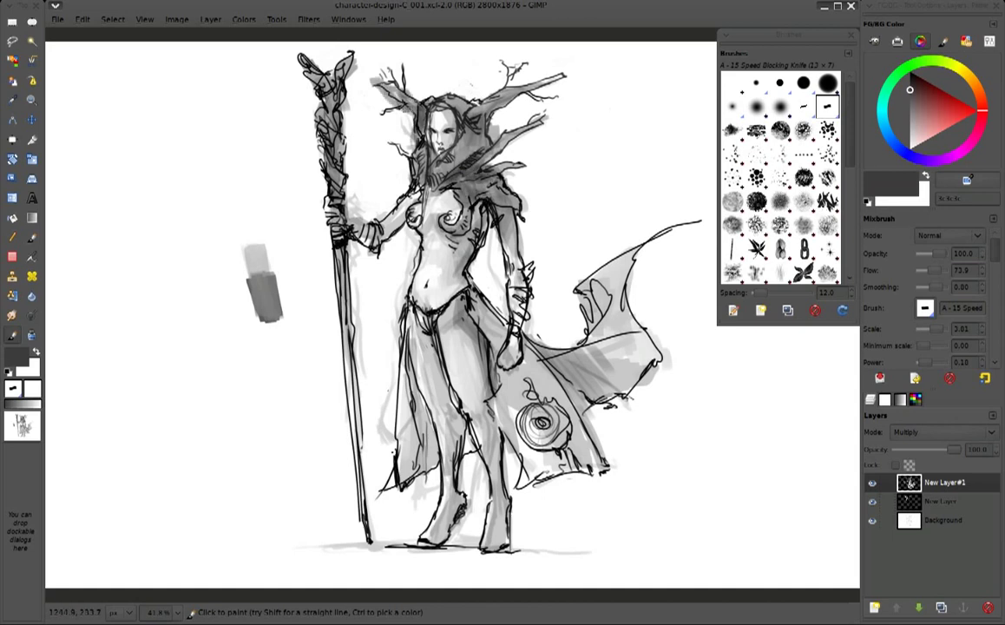
left_click(359, 91, "ctrl")
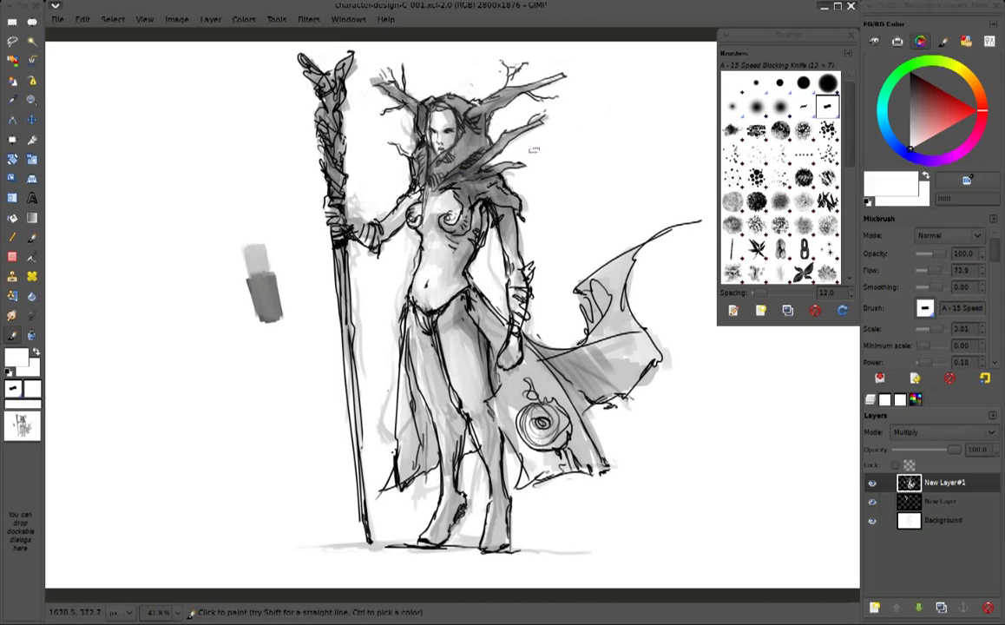
Shade the cape near the hand, the legs, skirt and lower legs in mid grey
left_click(375, 169, "ctrl")
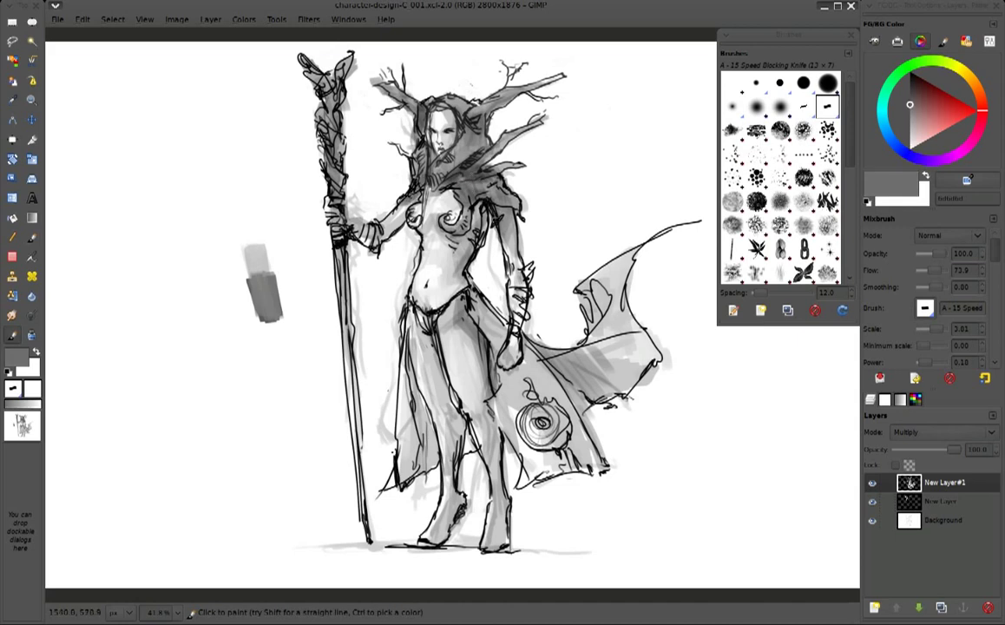
left_click_drag(531, 342, 586, 386)
mouse_move(531, 361)
left_mouse_down()
mouse_move(572, 291)
mouse_move(529, 261)
mouse_move(621, 325)
left_mouse_up()
left_click_drag(477, 328, 473, 420)
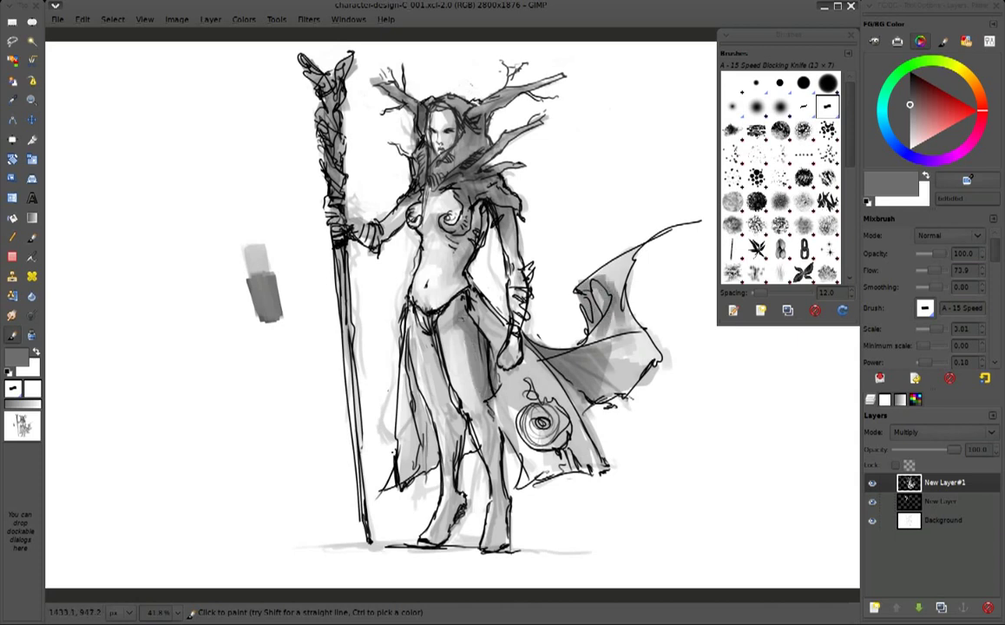
mouse_move(425, 317)
left_mouse_down()
mouse_move(446, 386)
mouse_move(460, 395)
mouse_move(452, 415)
mouse_move(460, 435)
left_mouse_up()
mouse_move(494, 471)
left_mouse_down()
mouse_move(444, 481)
mouse_move(509, 516)
left_mouse_up()
Lighten lines along the lower leg, cloak edge, face and hood with white
key("x")
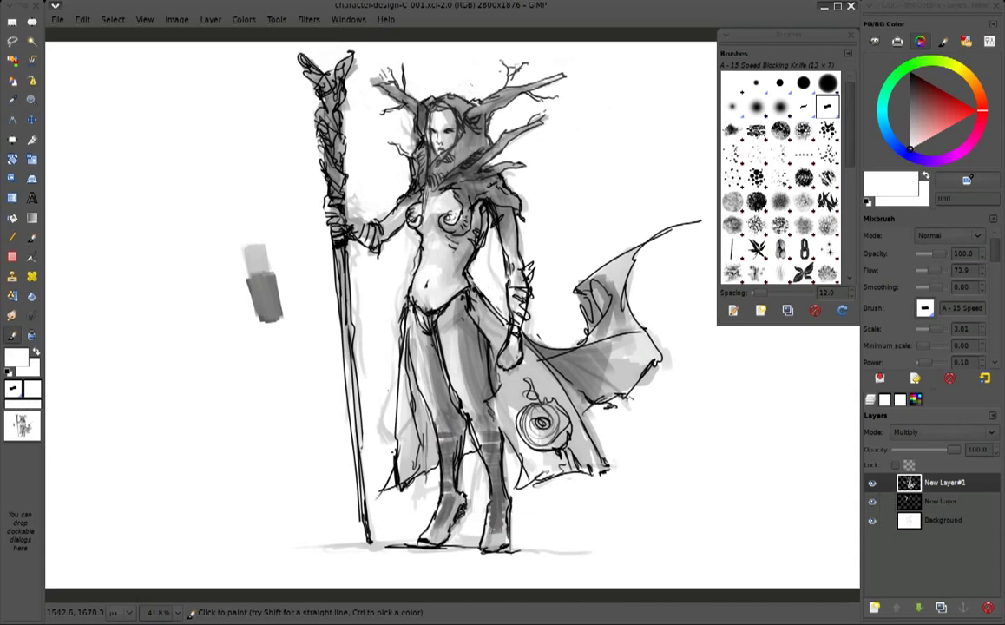
left_click_drag(399, 476, 410, 441)
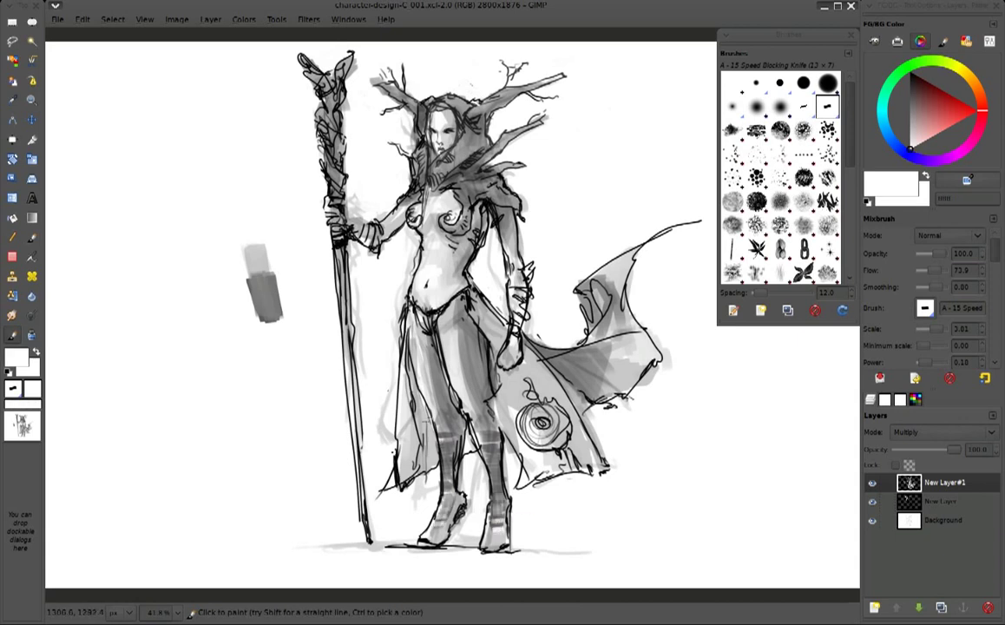
left_click_drag(493, 449, 515, 397)
left_click_drag(429, 178, 422, 198)
left_click_drag(427, 147, 399, 130)
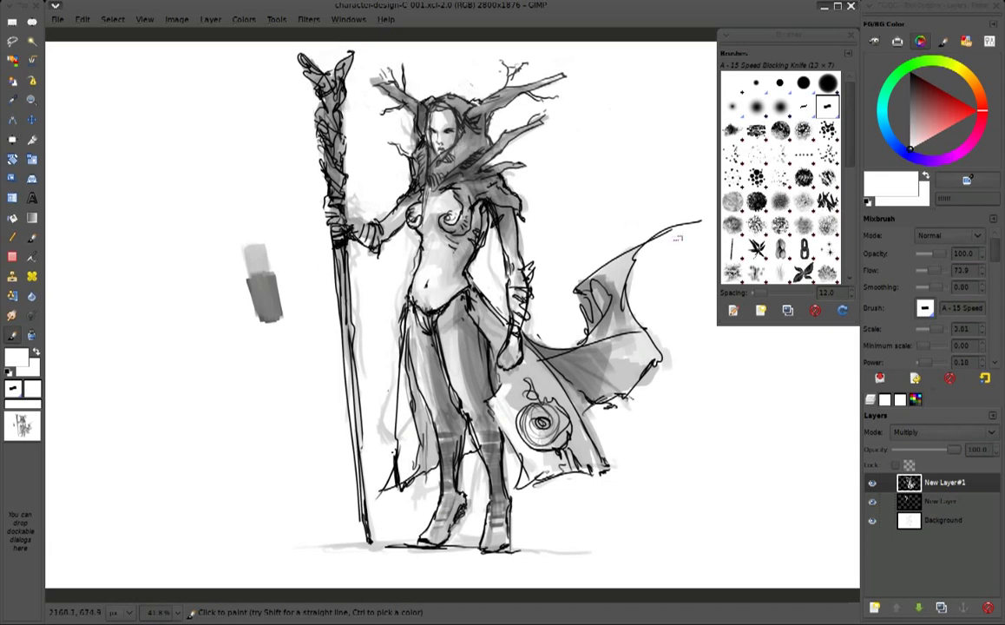
Compare the shading and line layers against the sketch, then add New Layer#2 above the painting
left_click(872, 483)
left_click(872, 501)
left_click(872, 483)
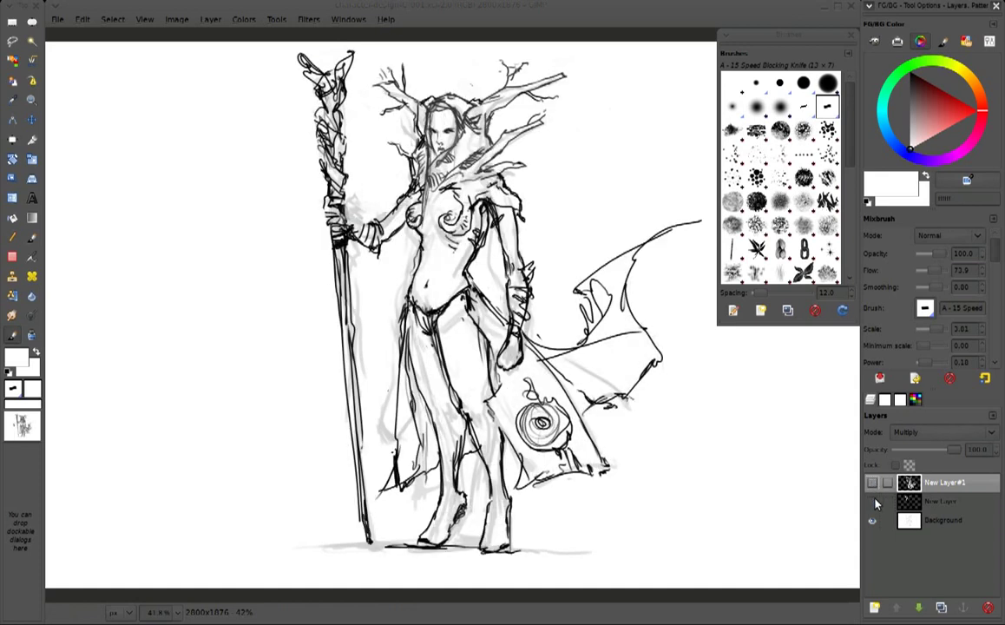
left_click(872, 502)
left_click(872, 496)
left_click(872, 483)
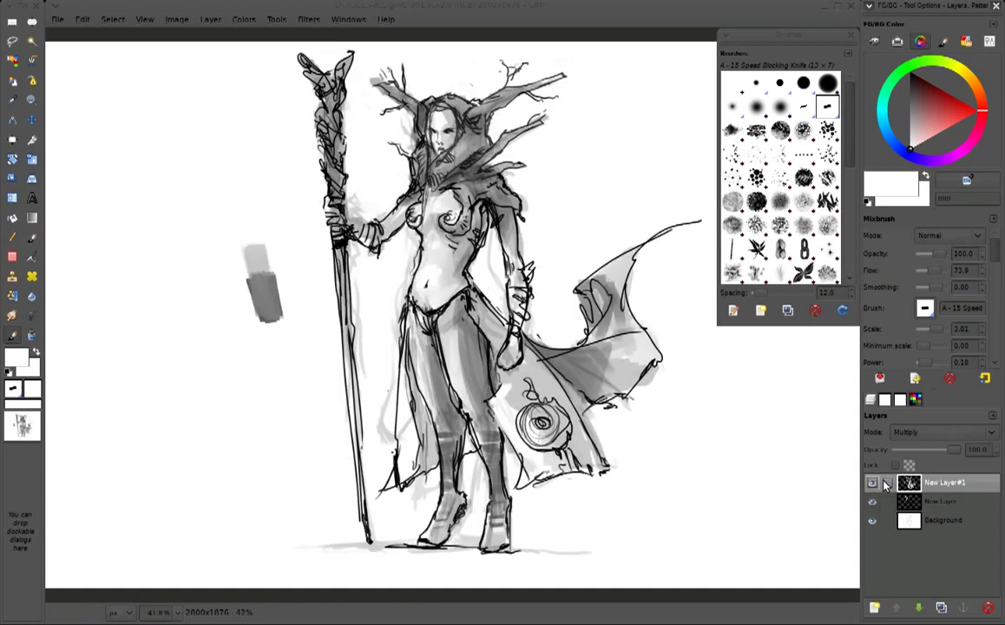
key("shift+ctrl+n")
left_click(568, 400)
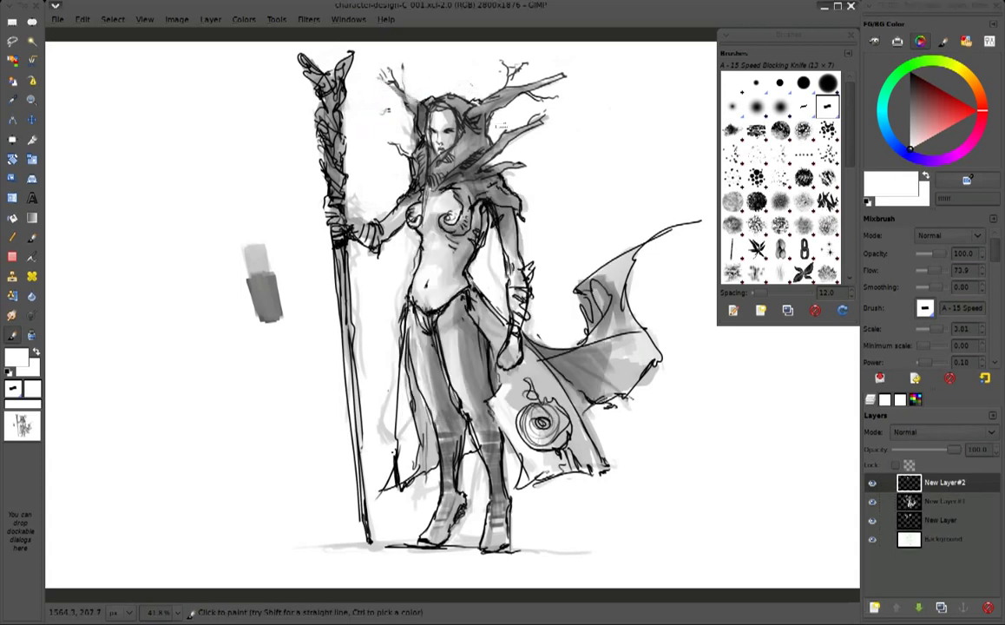
Check the new strokes and faint sketch in isolation, and set white as the paint colour
left_click(872, 482, "shift")
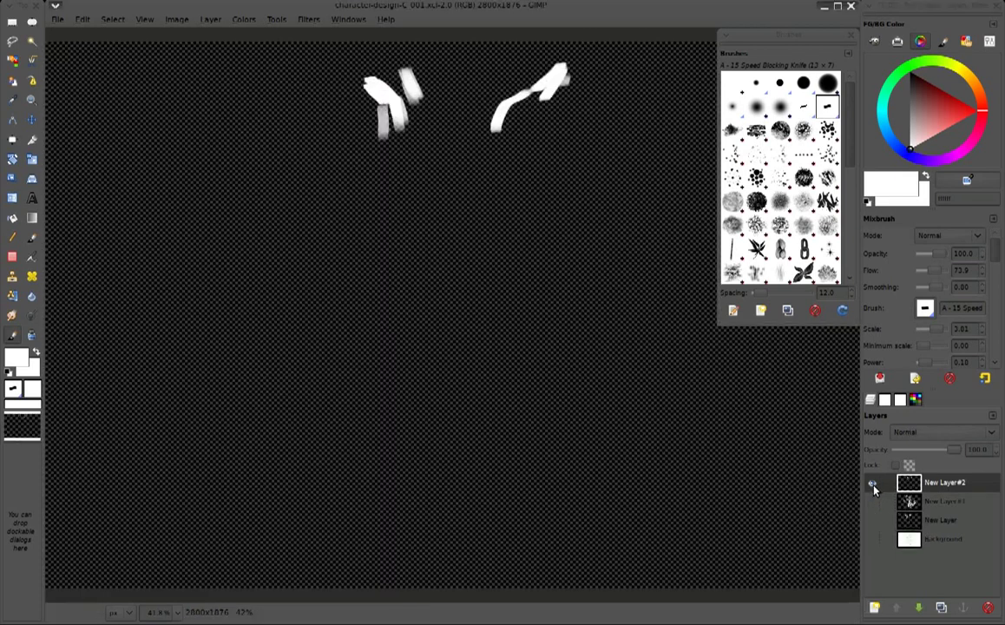
left_click(872, 538, "shift")
left_click(872, 539, "shift")
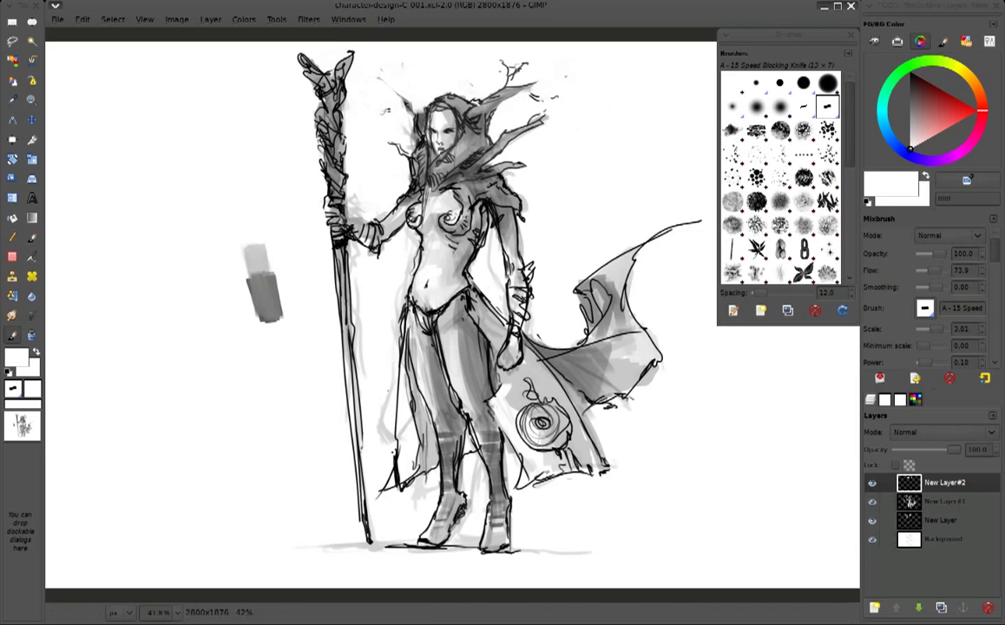
left_click(380, 97, "ctrl")
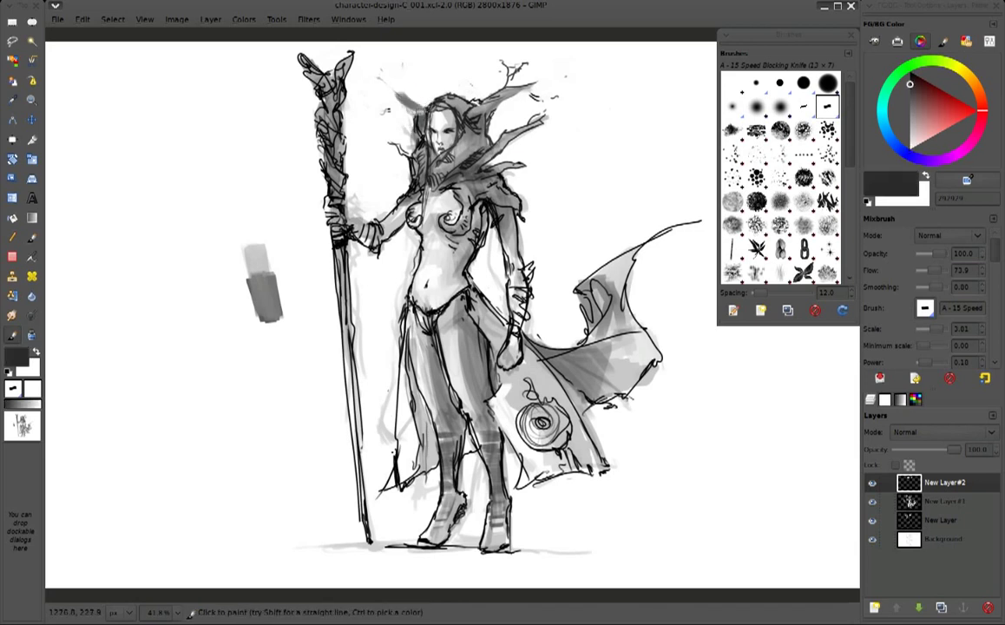
left_click(382, 83, "ctrl")
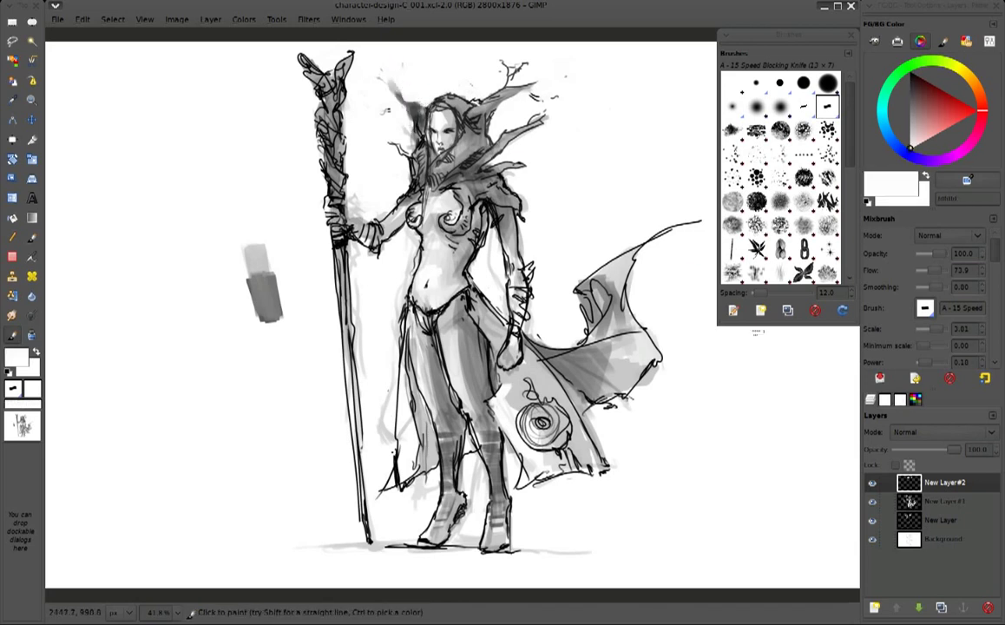
left_click(872, 539, "shift")
left_click(872, 538, "shift")
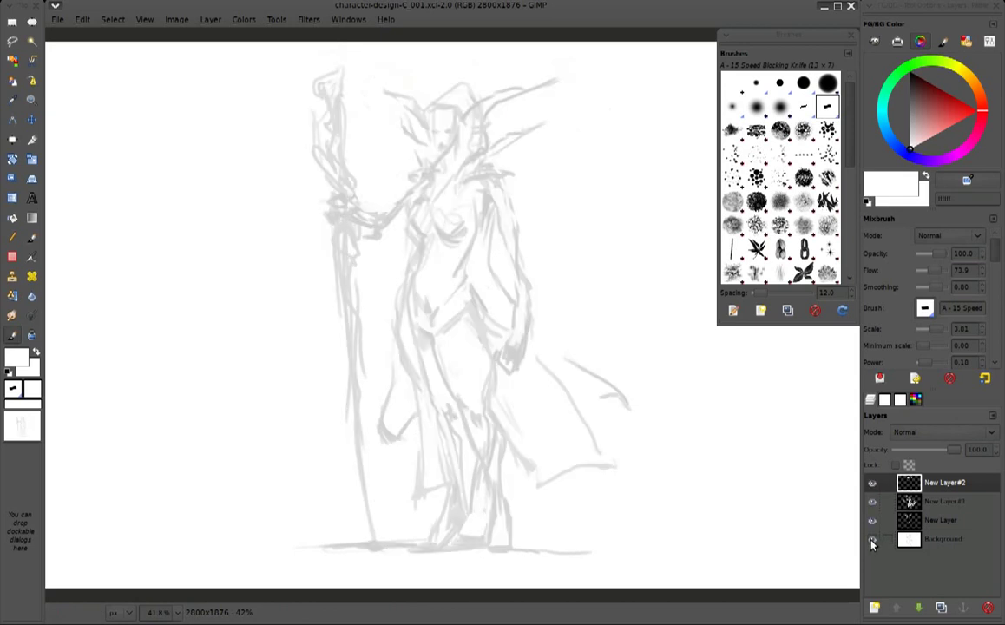
Duplicate the sketch layer to the top in Multiply mode and shift it left beside the figure
left_click_drag(937, 539, 945, 496)
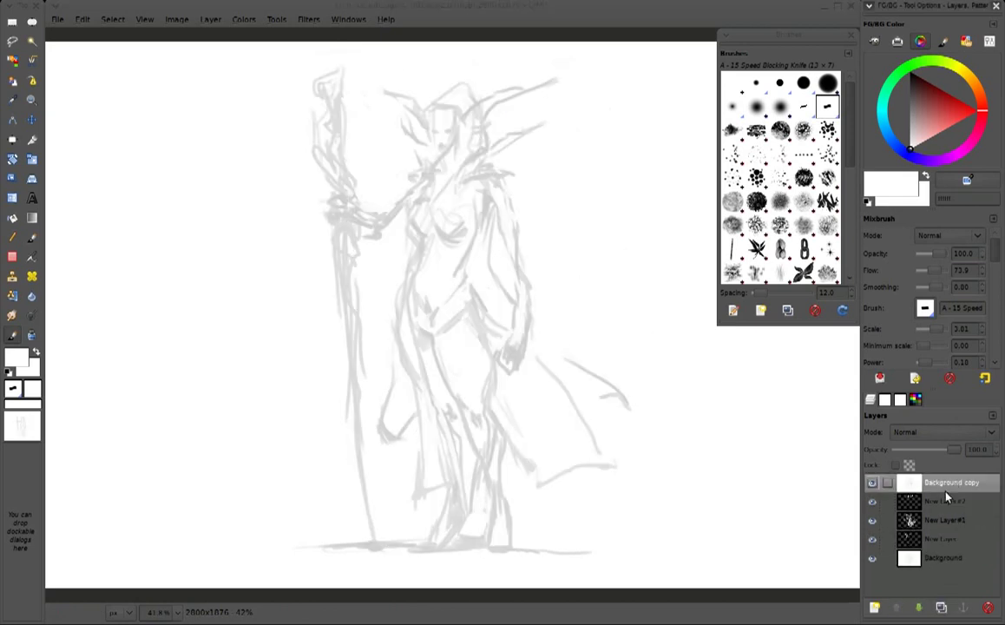
left_click(946, 431)
left_click(942, 487)
key("m")
left_click_drag(537, 280, 299, 278)
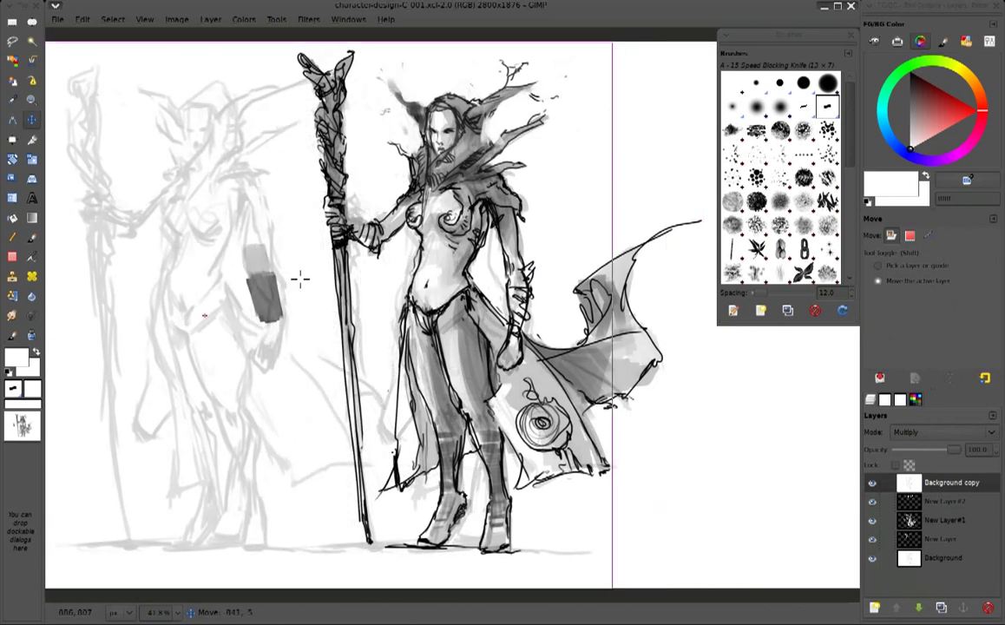
left_click(941, 501)
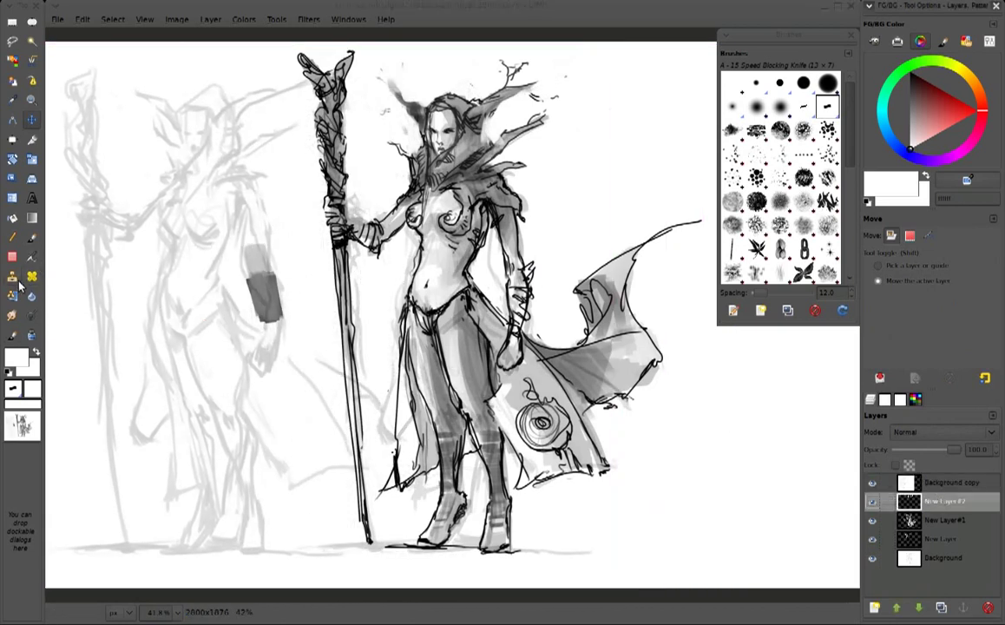
With the mixing brush, sample greys and lighten the dark hair strands above the face
left_click(13, 335)
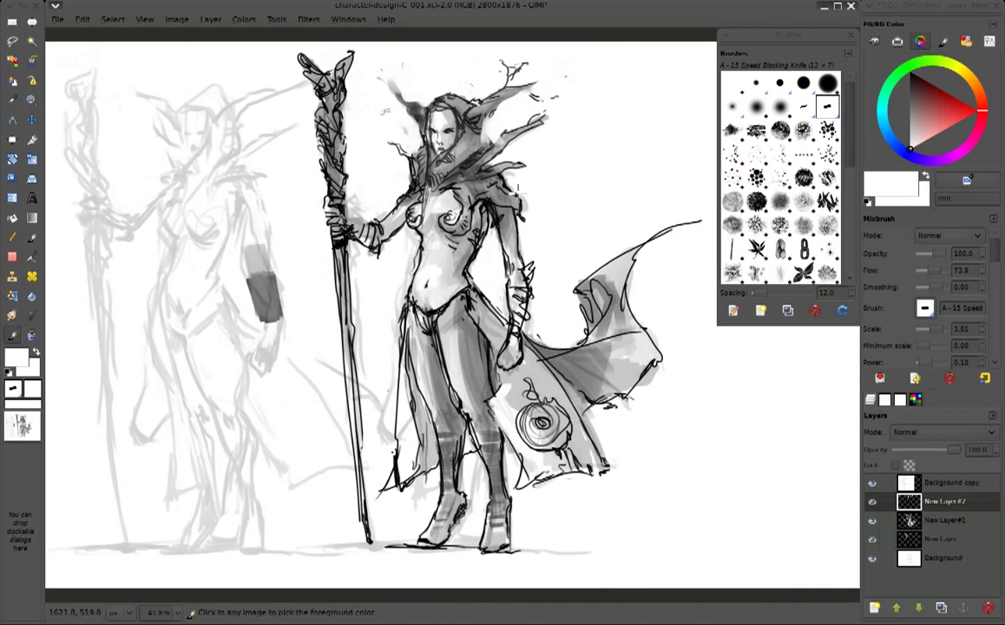
key("x")
key("x")
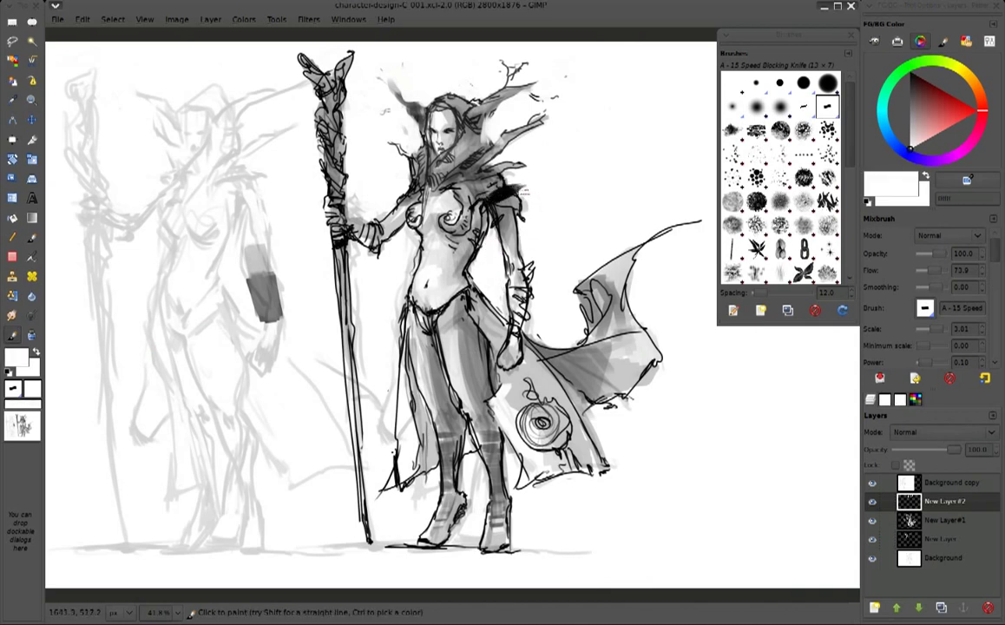
left_click(456, 179, "ctrl")
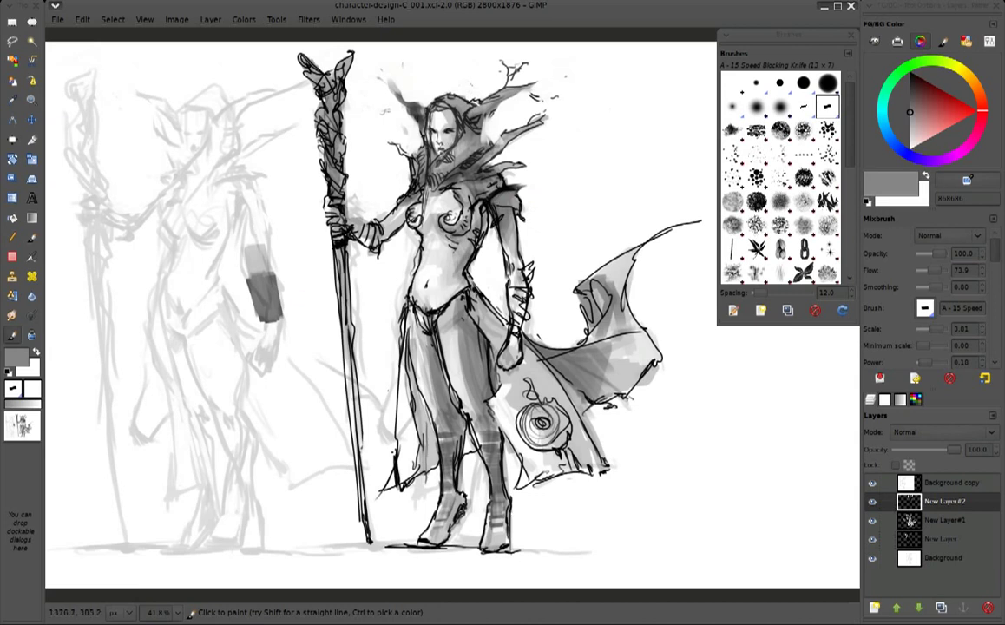
left_click(439, 119, "ctrl")
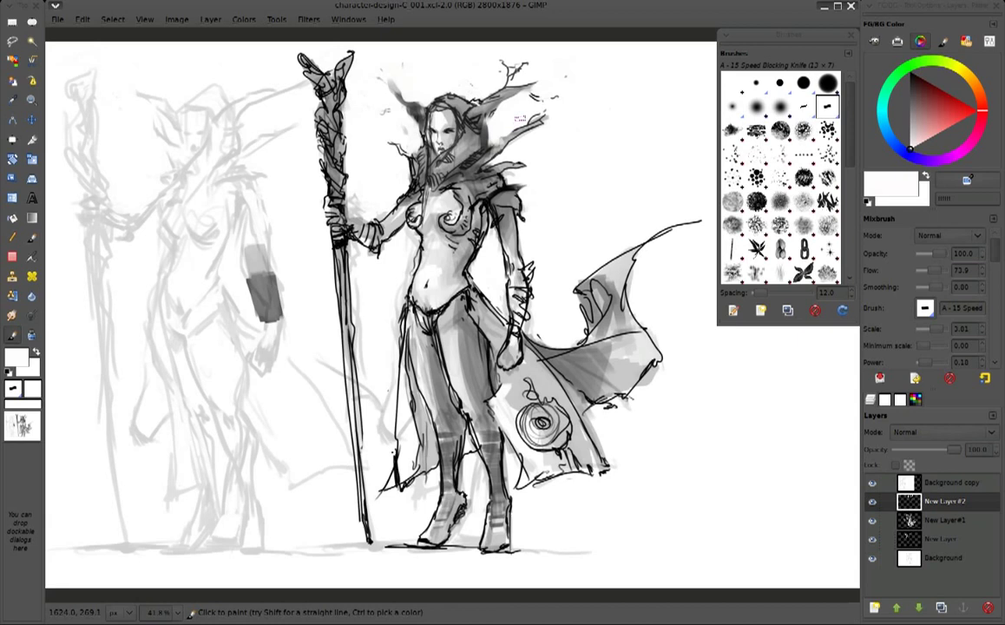
left_click(466, 107, "ctrl")
left_click(370, 132, "ctrl")
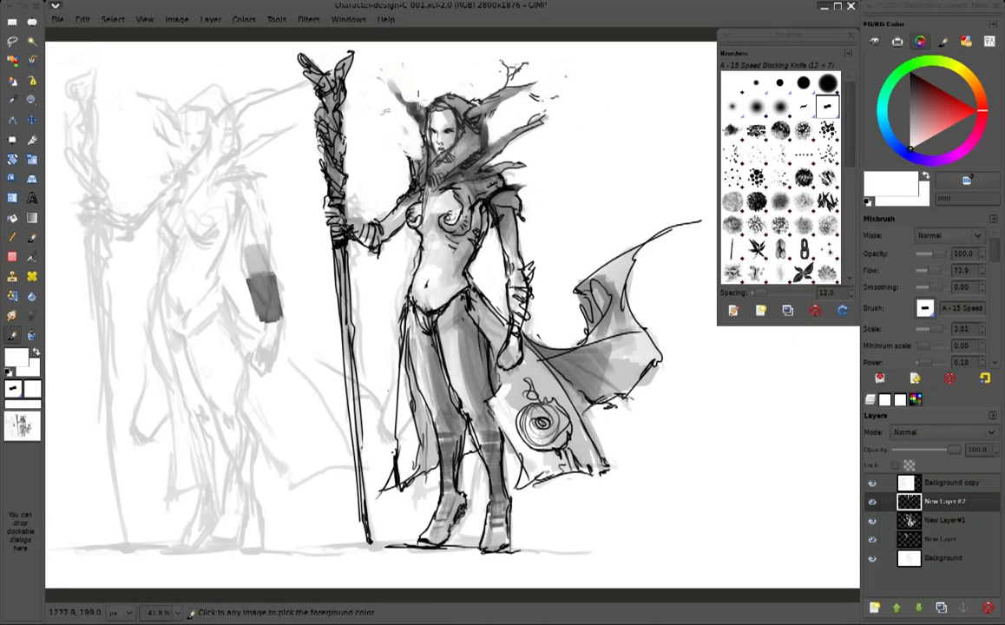
left_click(363, 83, "ctrl")
left_click_drag(384, 97, 405, 113)
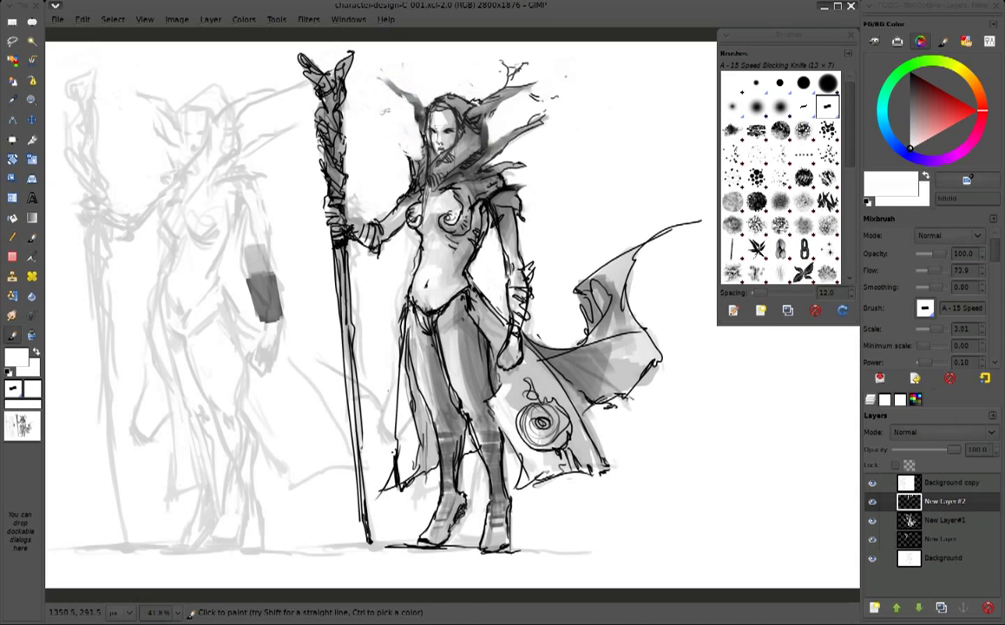
Try several greys, then cover the dark neck shading with light grey
left_click(428, 110, "ctrl")
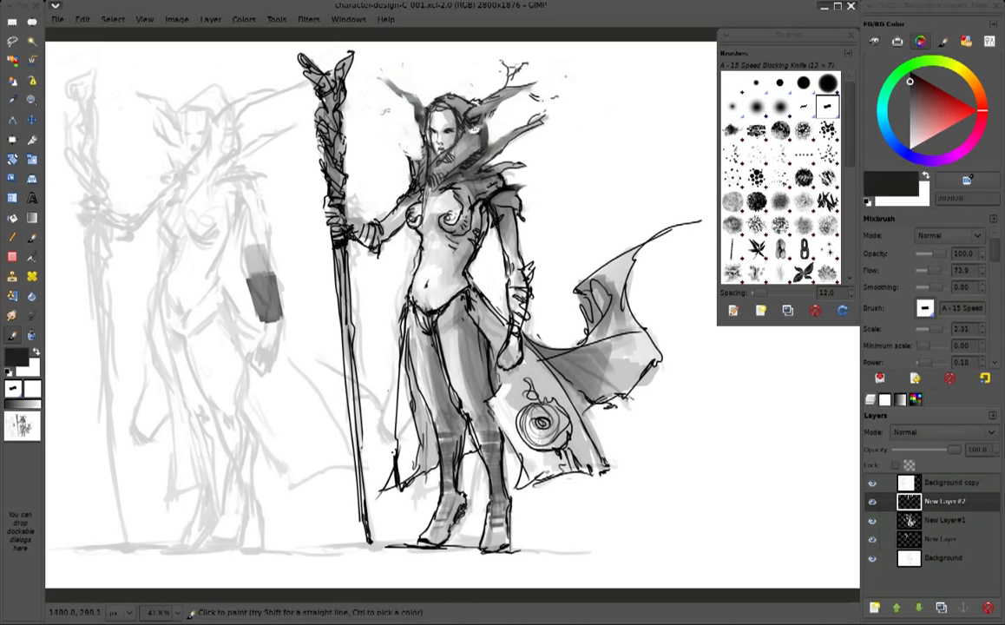
left_click(434, 113, "ctrl")
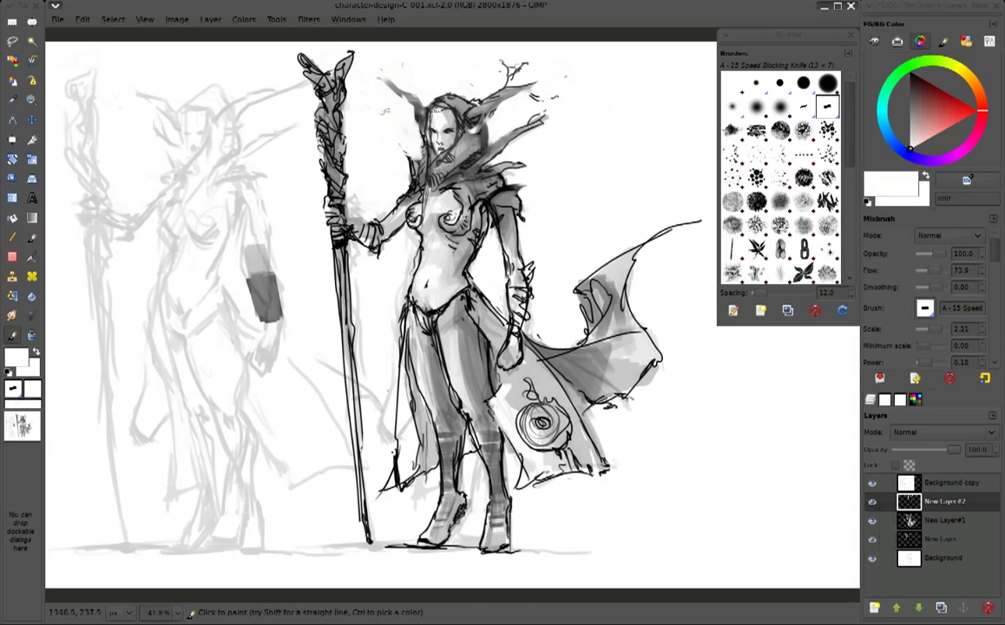
left_click(426, 119, "ctrl")
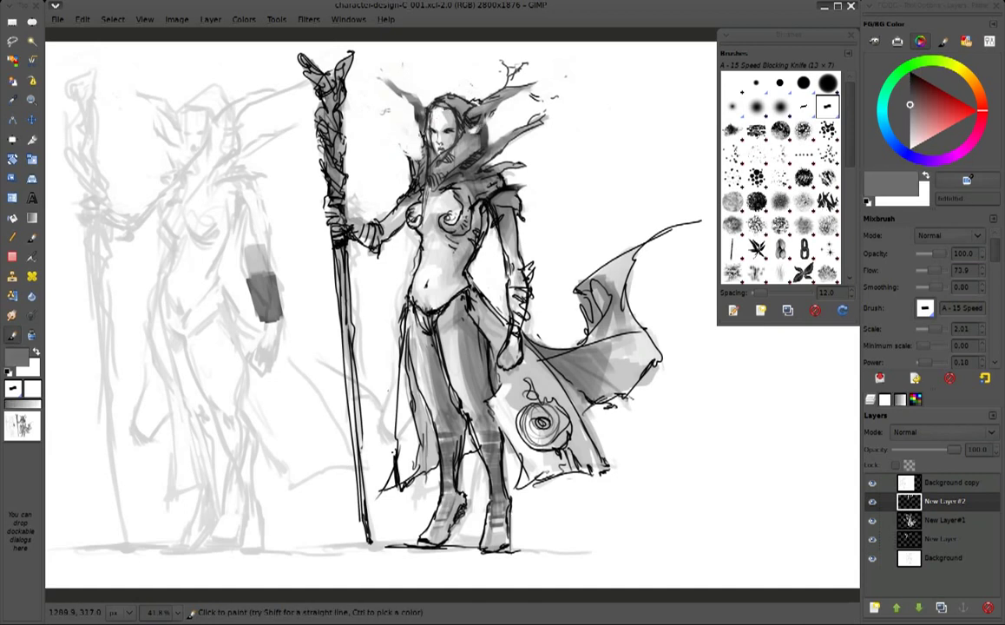
left_click(473, 108, "ctrl")
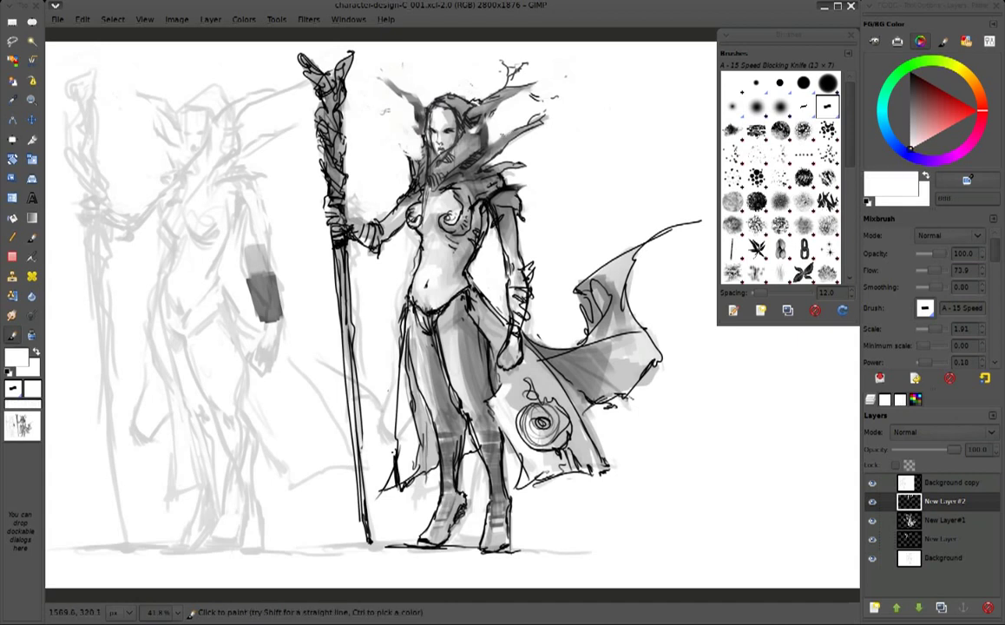
left_click(428, 114, "ctrl")
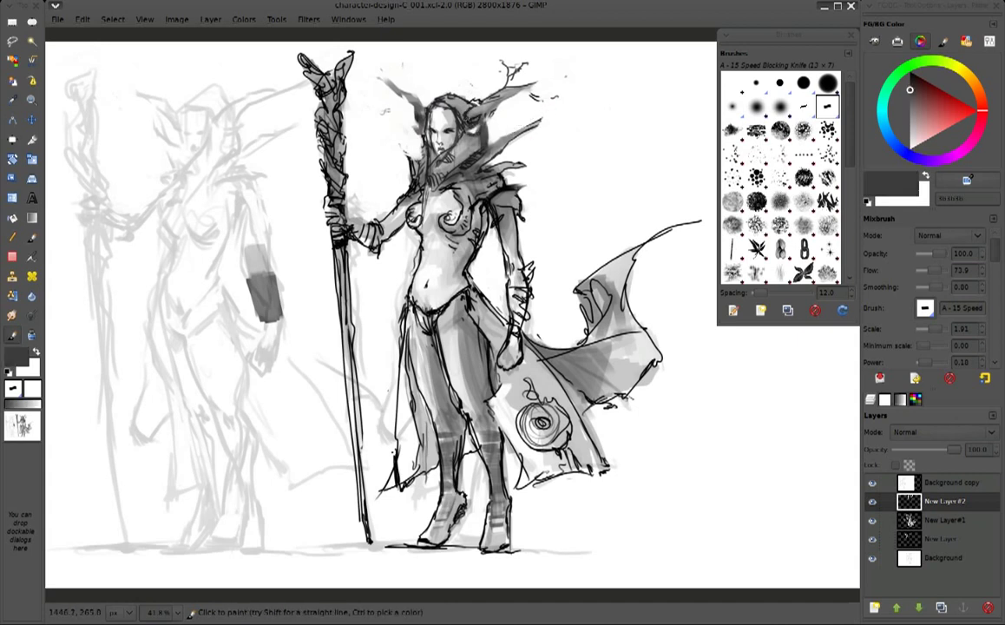
left_click(442, 148, "ctrl")
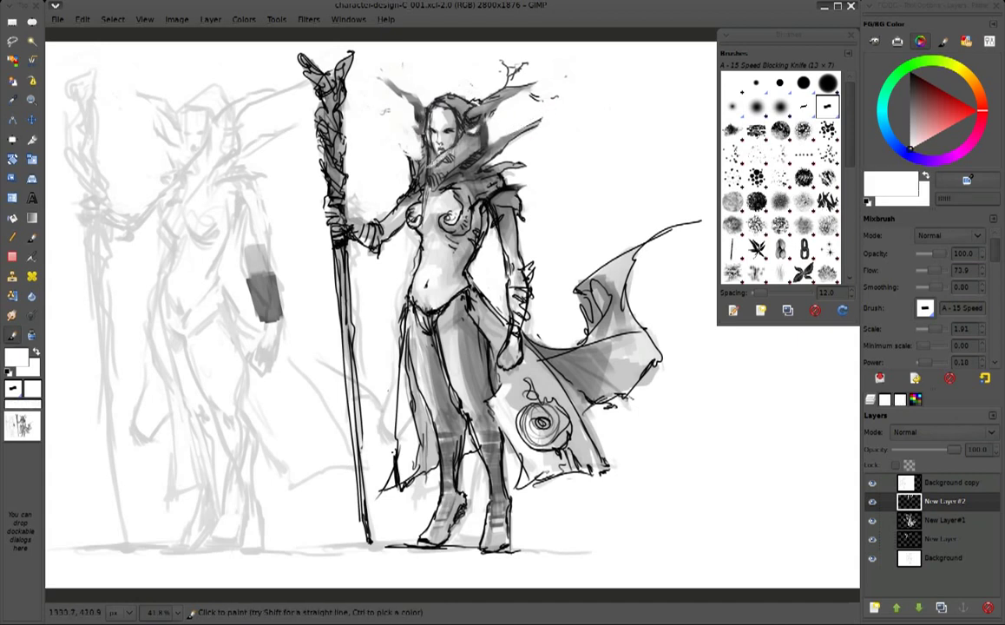
left_click_drag(434, 172, 445, 183)
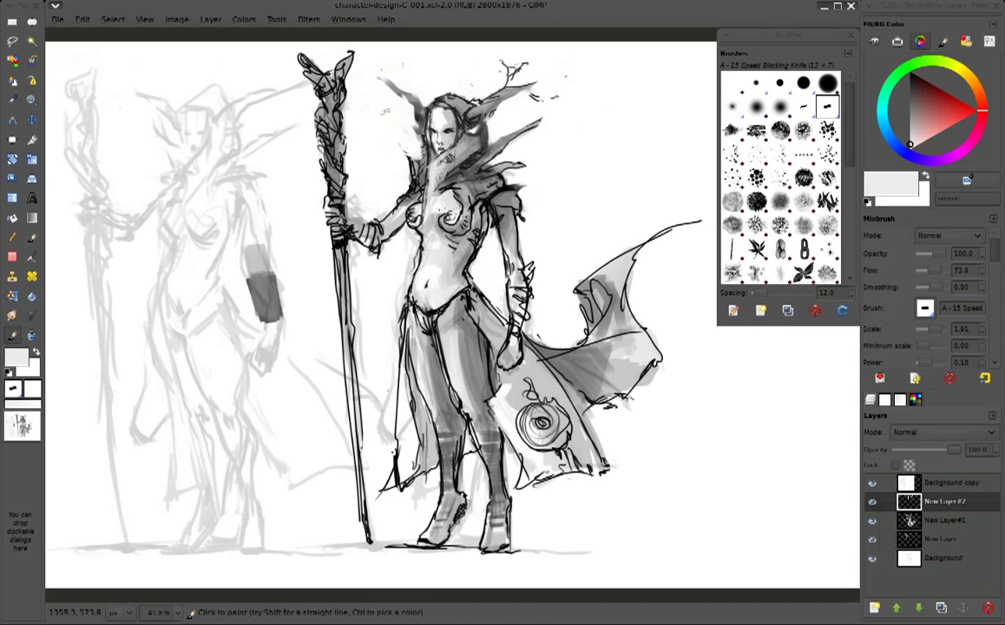
Set the paint colour to a near-white for the next strokes
left_click(443, 187, "ctrl")
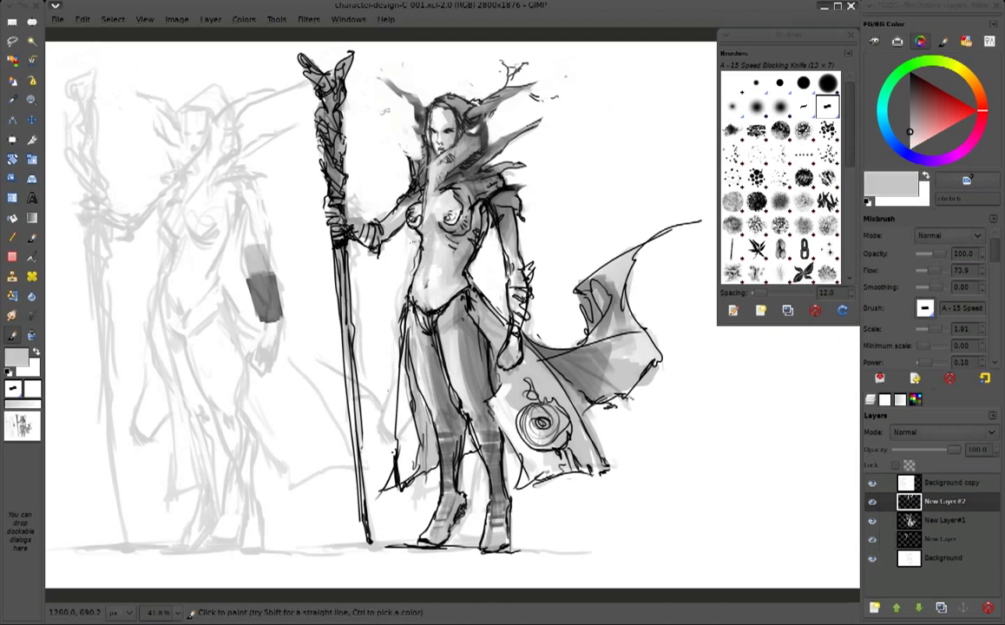
left_click(380, 242, "ctrl")
left_click(382, 247, "ctrl")
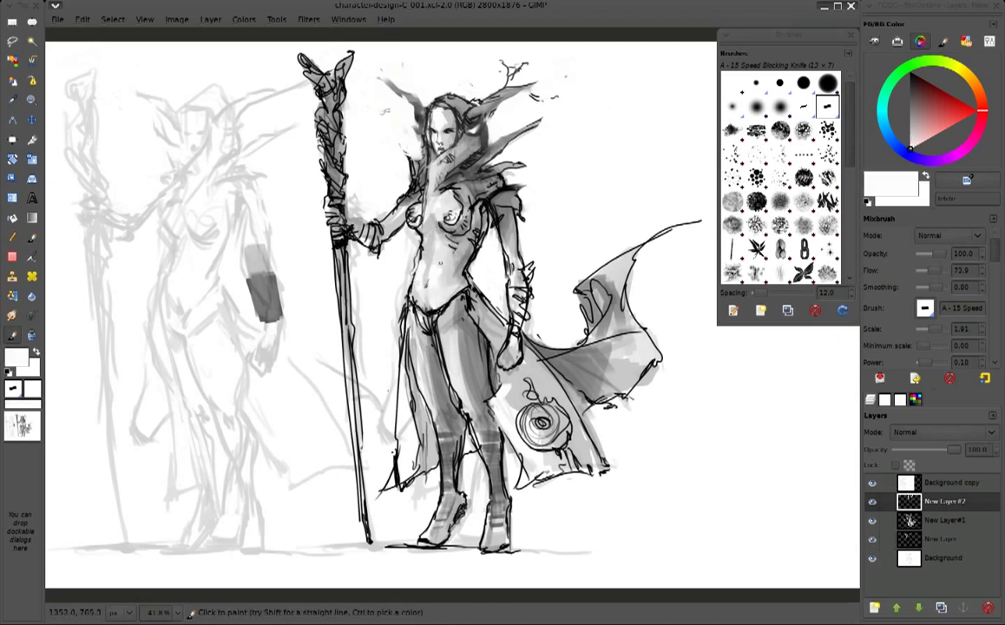
Reset the colours and lighten the area left of the face in white
key("d")
key("x")
left_click(363, 192, "ctrl")
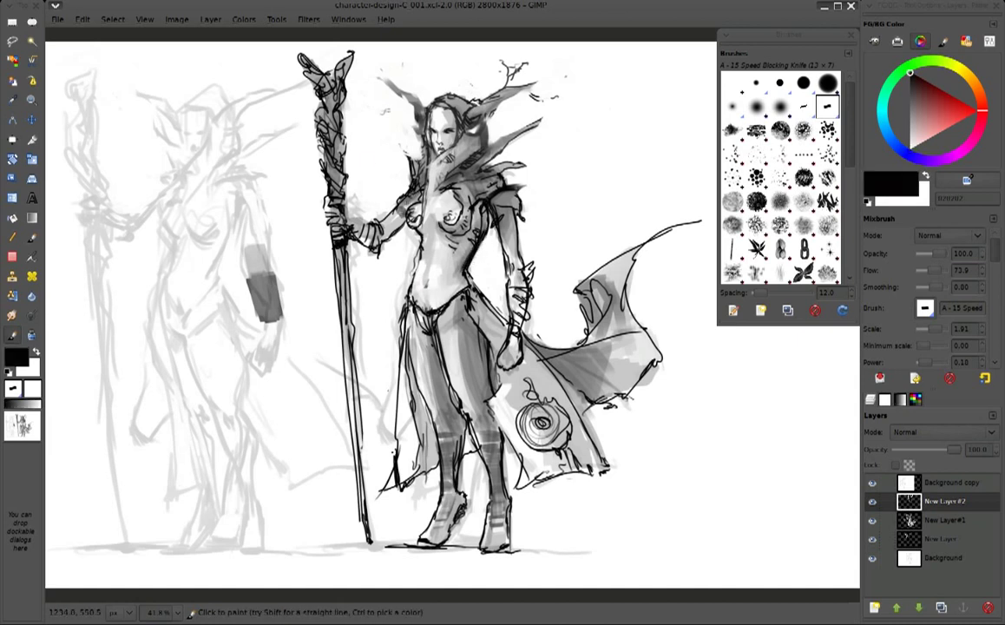
left_click(403, 196, "ctrl")
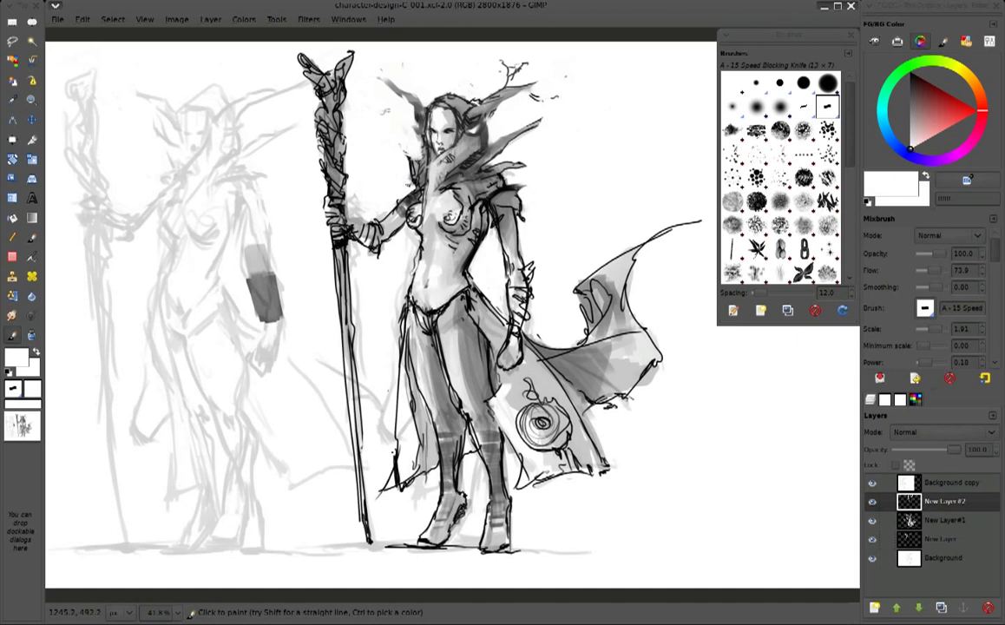
left_click_drag(414, 160, 407, 163)
Paint near-black strokes beside the leg and shade the figure's left boot
left_click(382, 351, "ctrl")
left_click(449, 330, "ctrl")
left_click(420, 314, "ctrl")
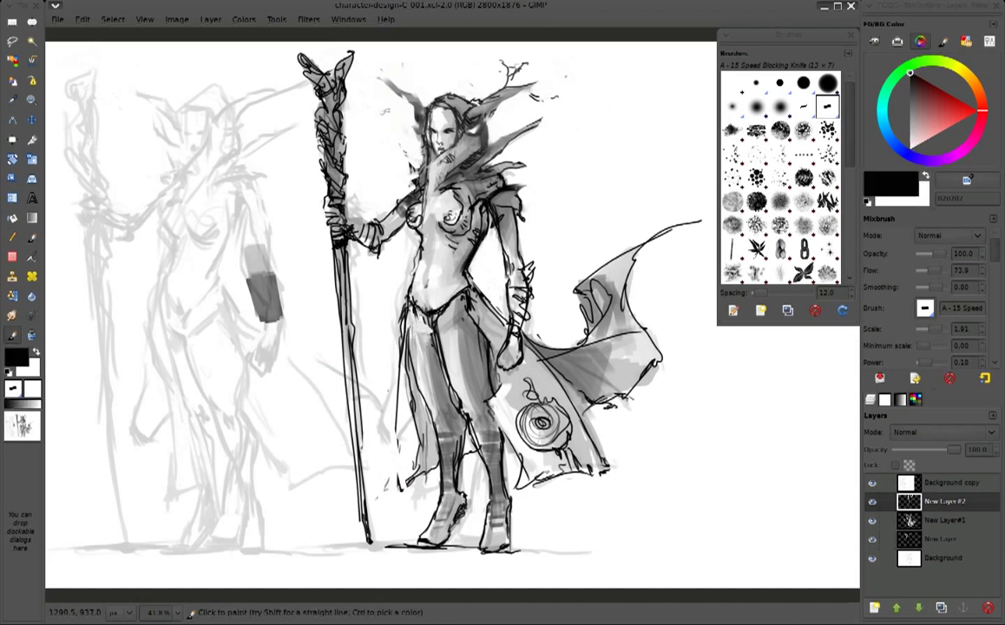
mouse_move(390, 333)
left_mouse_down()
mouse_move(376, 414)
mouse_move(387, 438)
left_mouse_up()
mouse_move(444, 487)
left_mouse_down()
mouse_move(460, 500)
mouse_move(455, 549)
mouse_move(463, 539)
left_mouse_up()
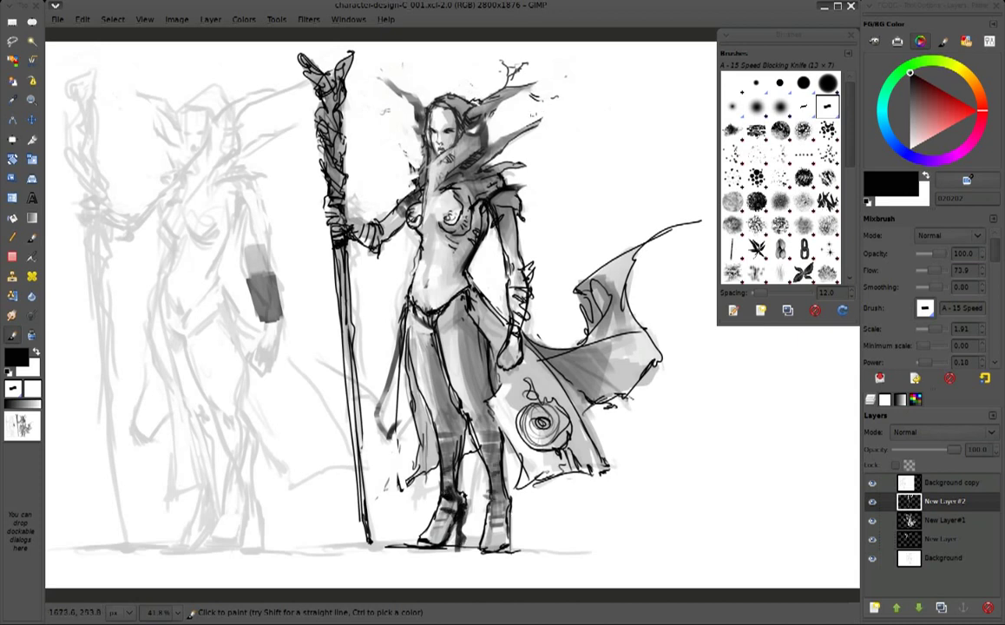
Add dark antler branches at the head's upper right, whiting out stray strokes, and resample colours
left_click_drag(539, 95, 588, 69)
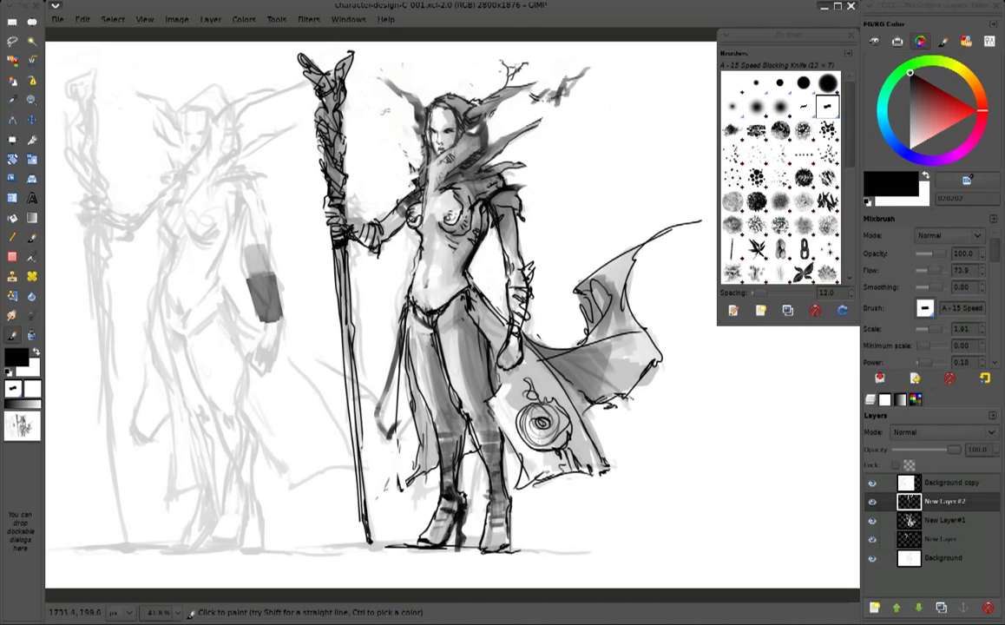
key("x")
mouse_move(512, 72)
left_mouse_down()
mouse_move(484, 92)
mouse_move(534, 62)
left_mouse_up()
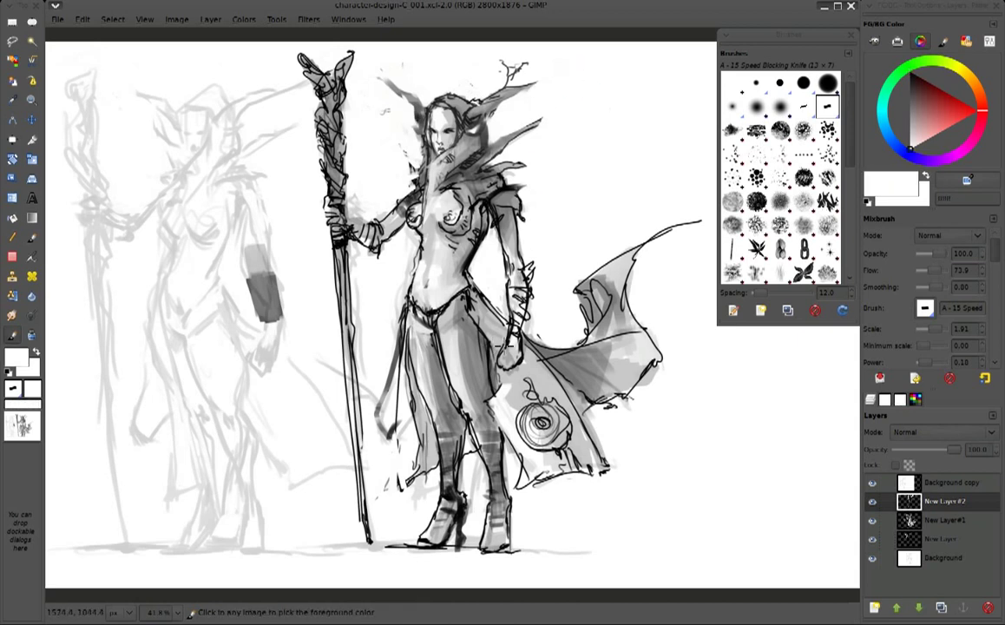
left_click(447, 312, "ctrl")
left_click(495, 329, "ctrl")
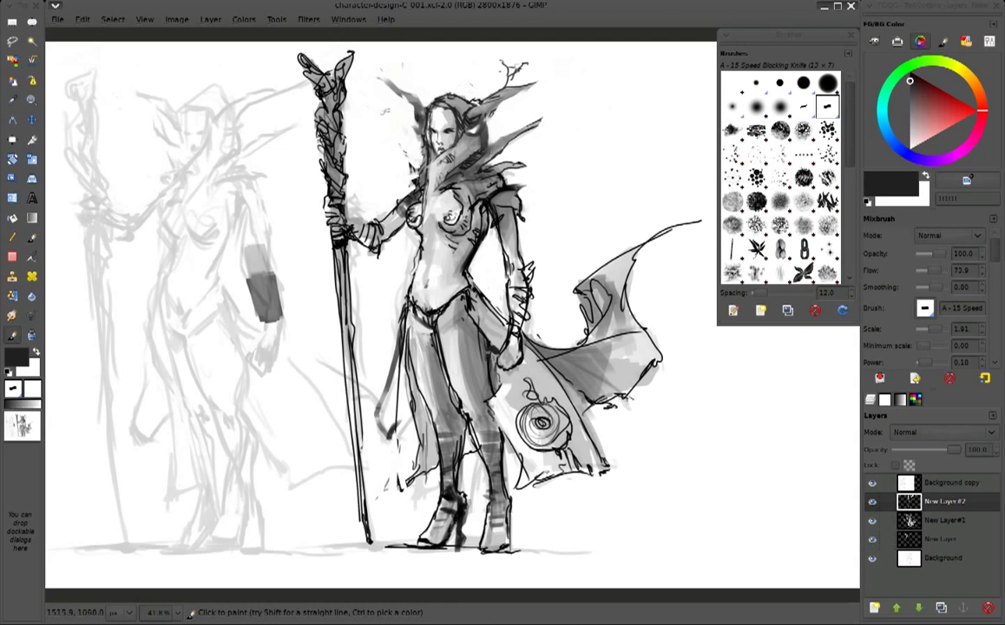
left_click(377, 186, "ctrl")
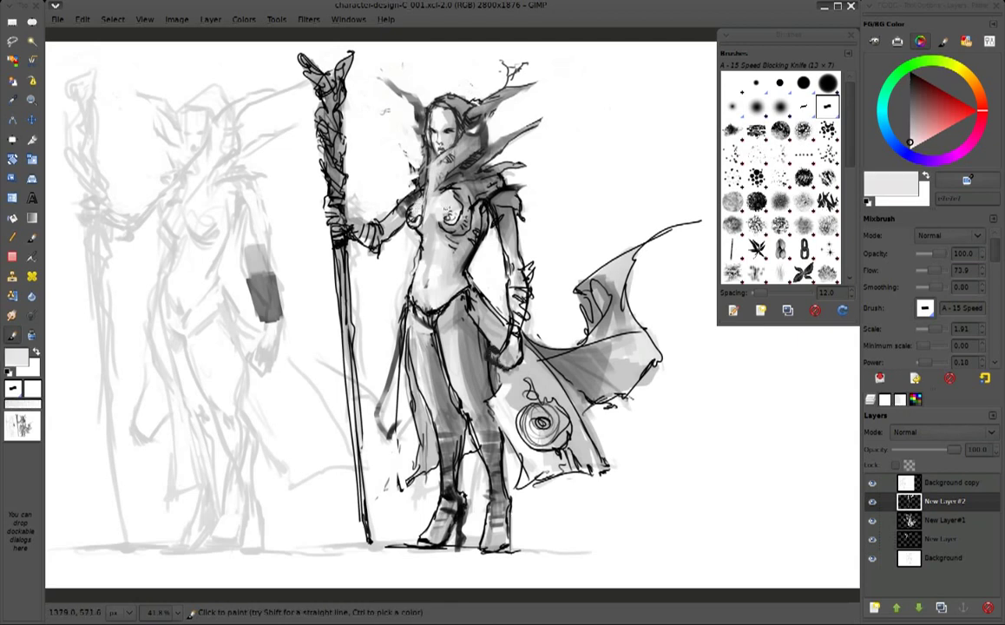
left_click(946, 483)
Delete the Background copy layer and save the drawing as character-design-C_002.xcf
left_click(987, 607)
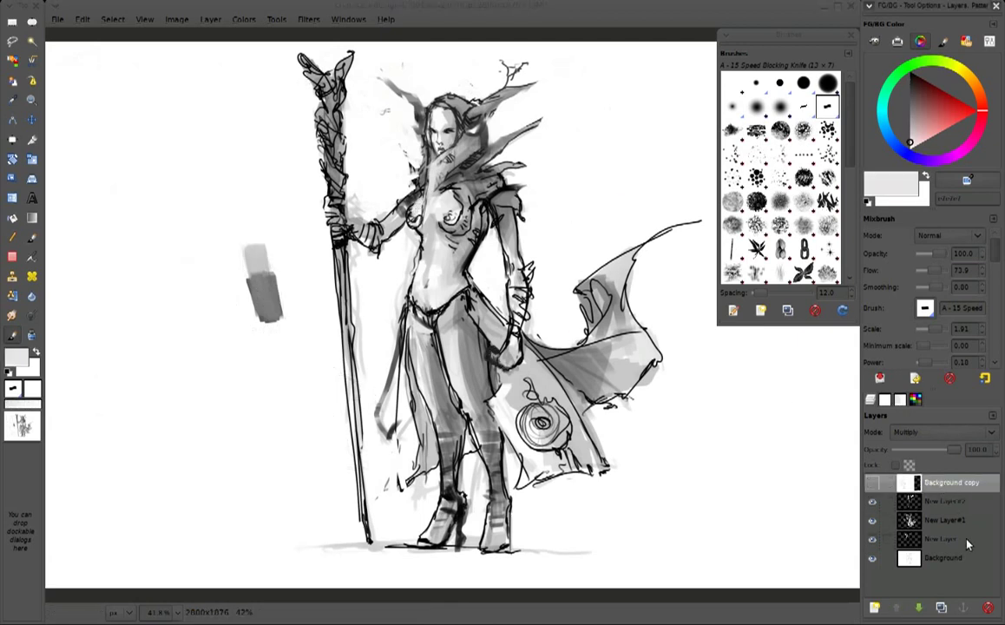
key("ctrl+shift+s")
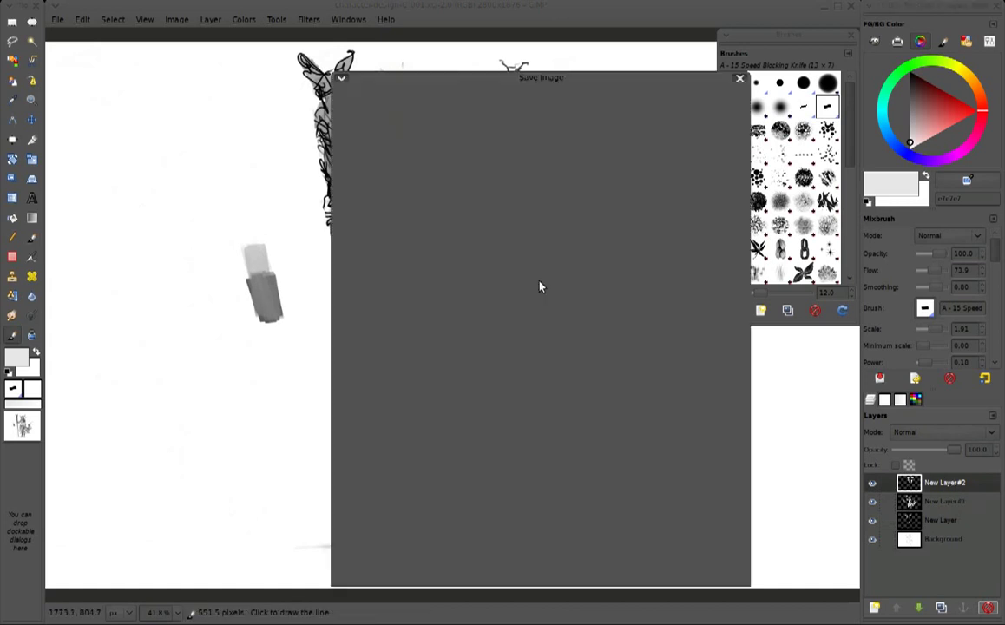
key("Right")
key("BackSpace")
type("2")
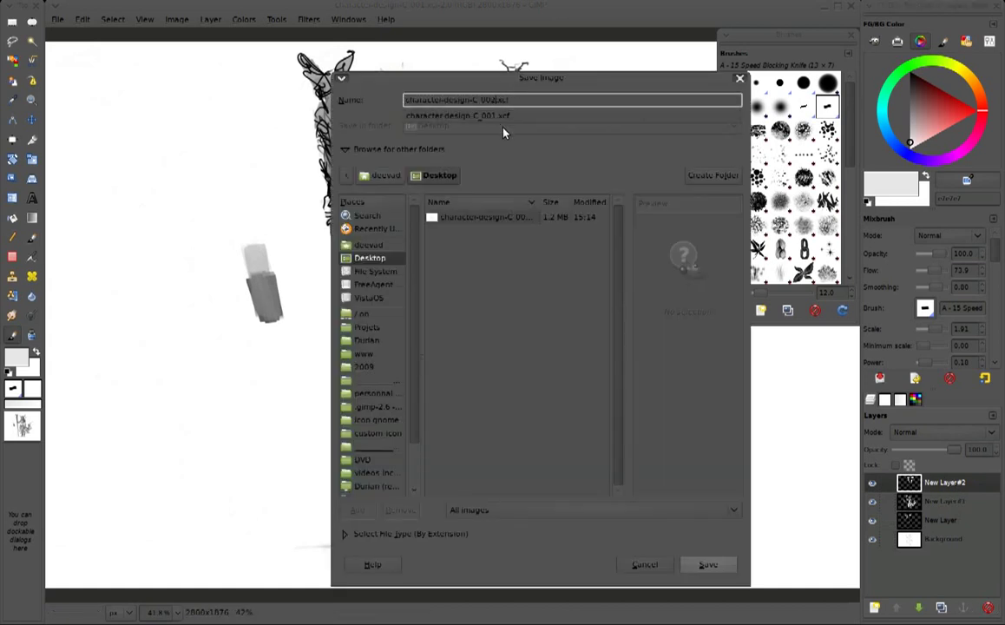
left_click(707, 564)
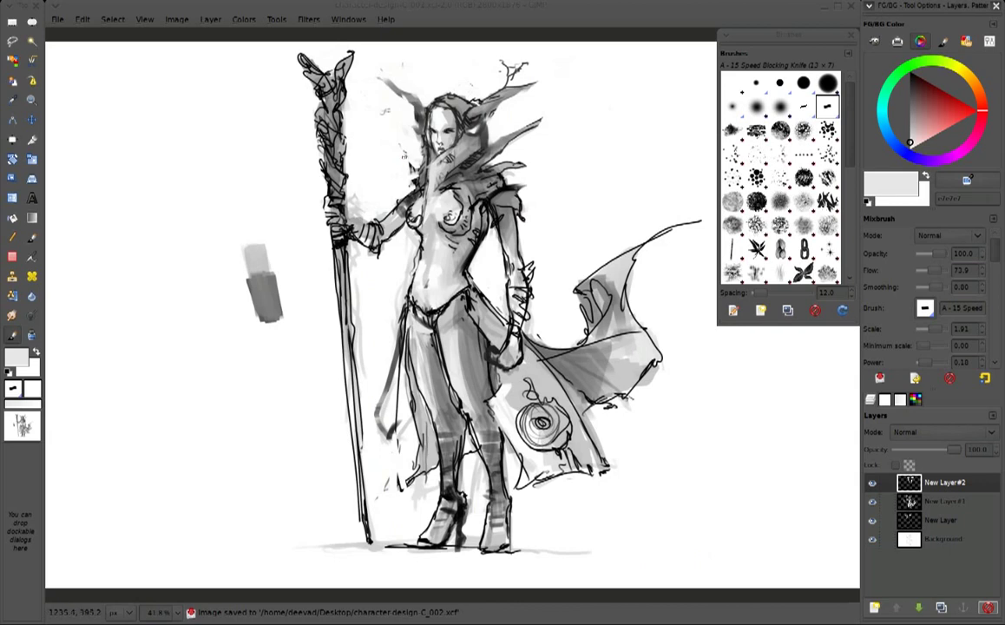
Flatten the image into one Background layer and choose the simple round brush preset
left_click(177, 19)
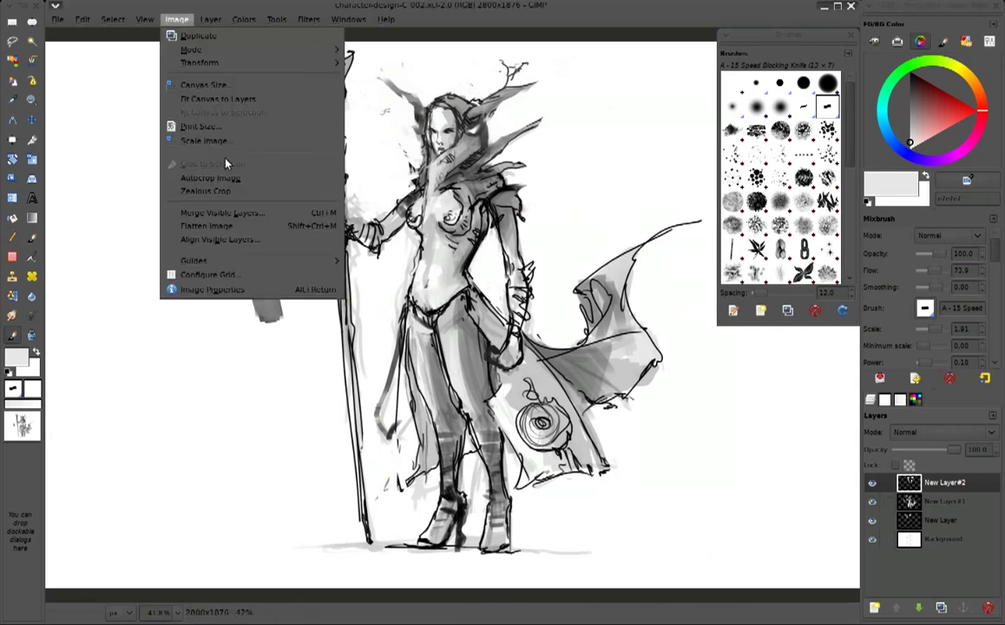
left_click(215, 225)
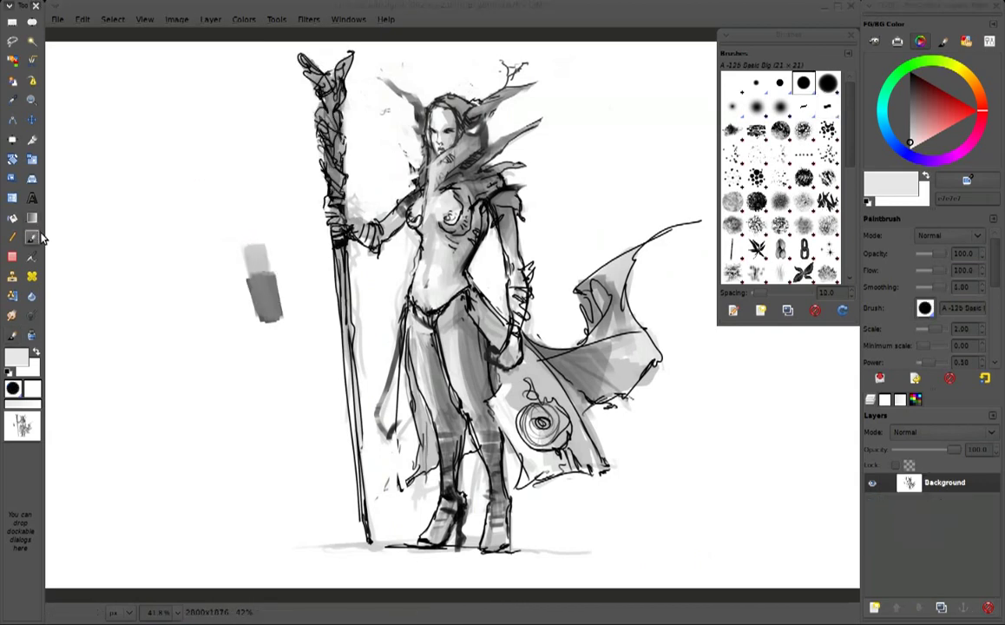
left_click(879, 377)
left_click(833, 402)
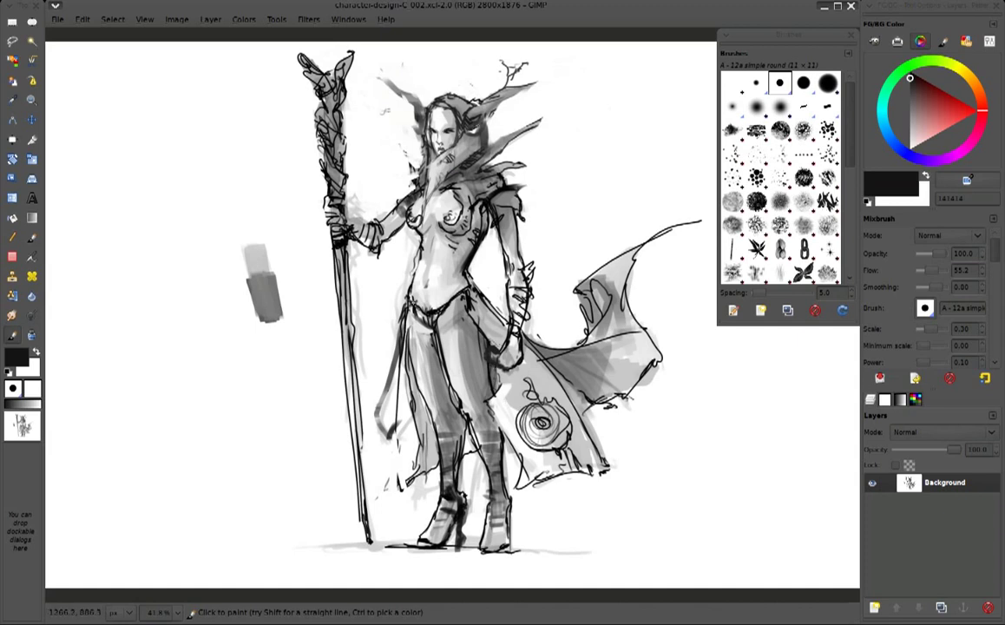
Paint out the grey mark left of the staff in white with the plain paintbrush
key("p")
key("x")
left_click_drag(251, 248, 265, 312)
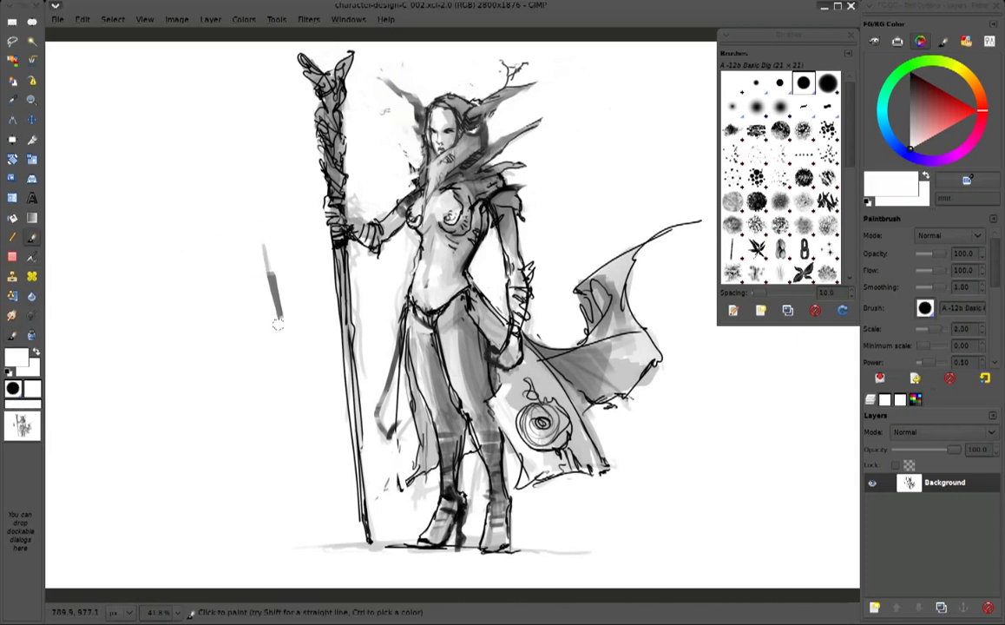
key("shift+p")
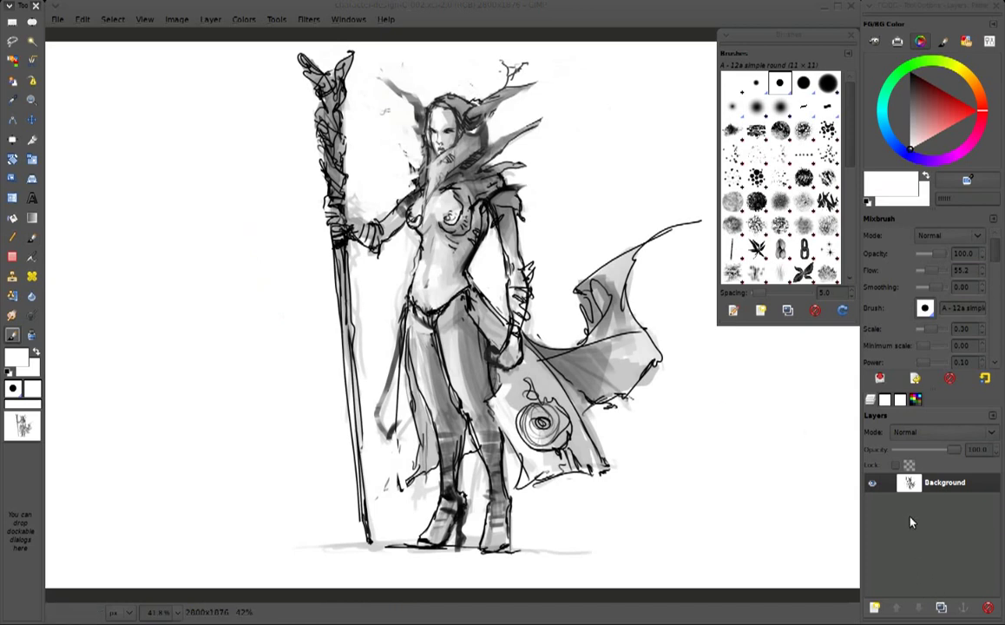
Add a new layer above the Background and set its mode to Multiply
left_click(875, 607)
key("Return")
left_click(941, 431)
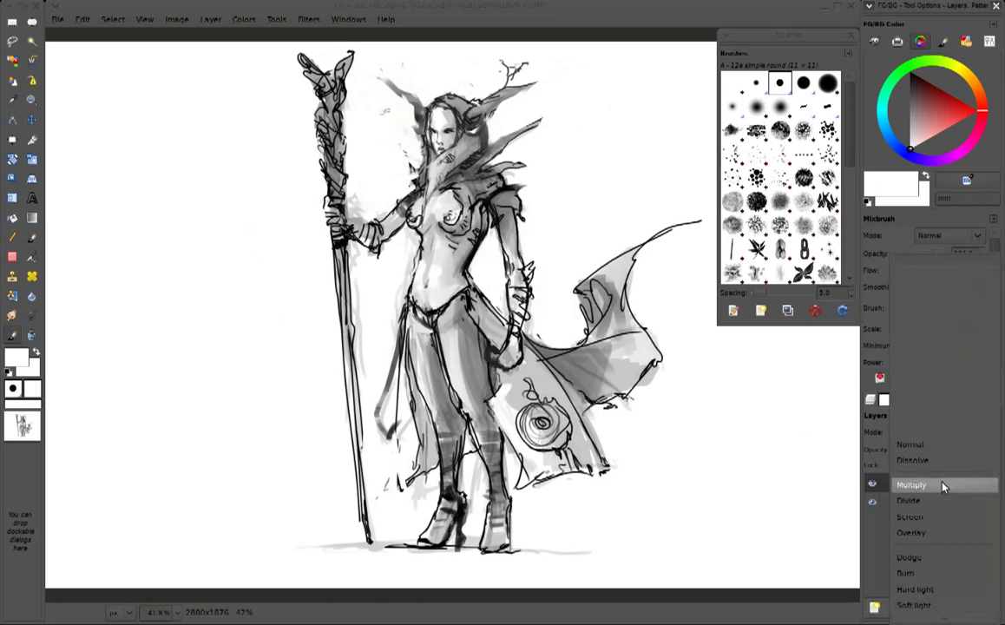
left_click(942, 482)
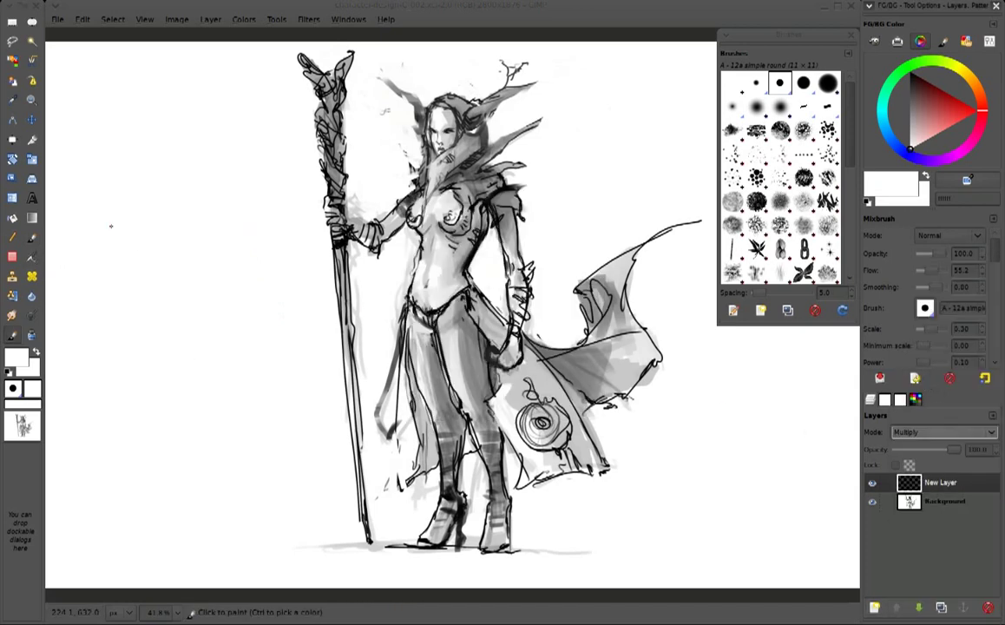
Choose the Speed Blocking Knife preset and select the All Color palette
key("p")
left_click(914, 377)
left_click(733, 387)
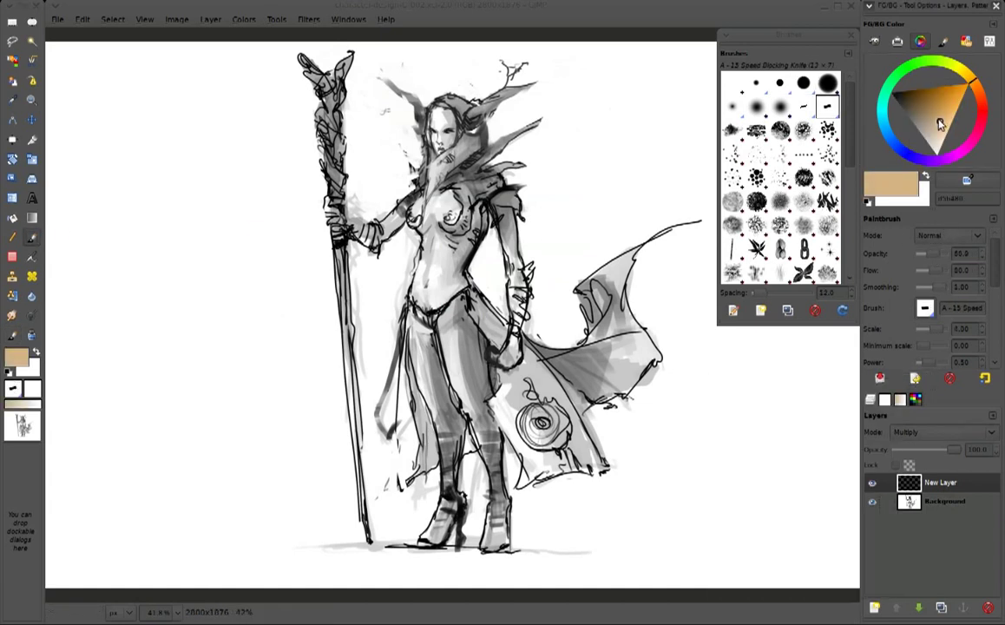
left_click(965, 41)
left_click(916, 399)
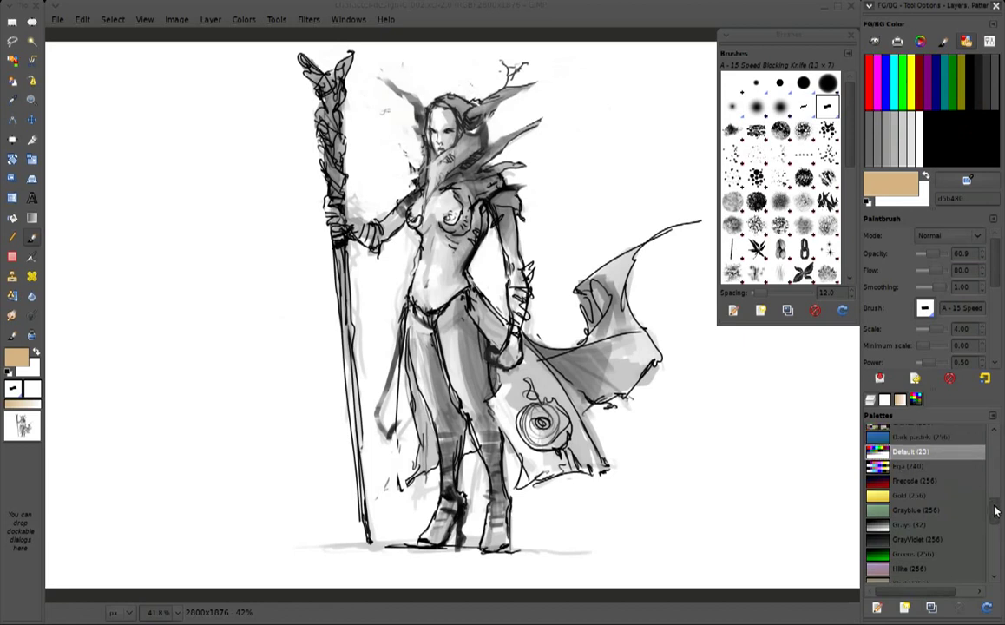
left_click(928, 431)
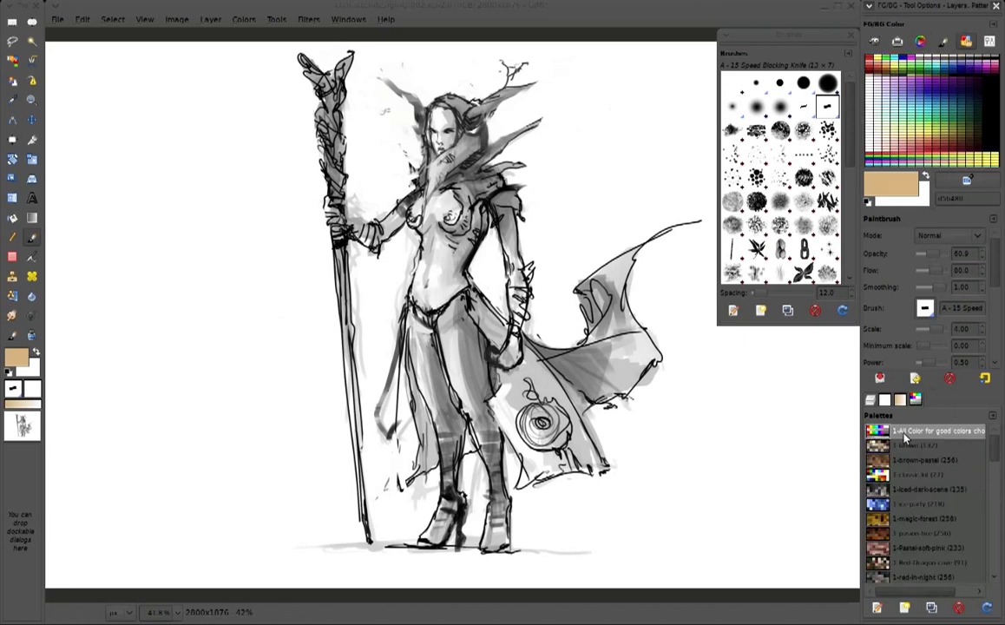
left_click(921, 41)
Open the 1-All Color for good colors choice palette in the Palette Editor, enlarged over the workspace
right_click(928, 432)
left_click(854, 456)
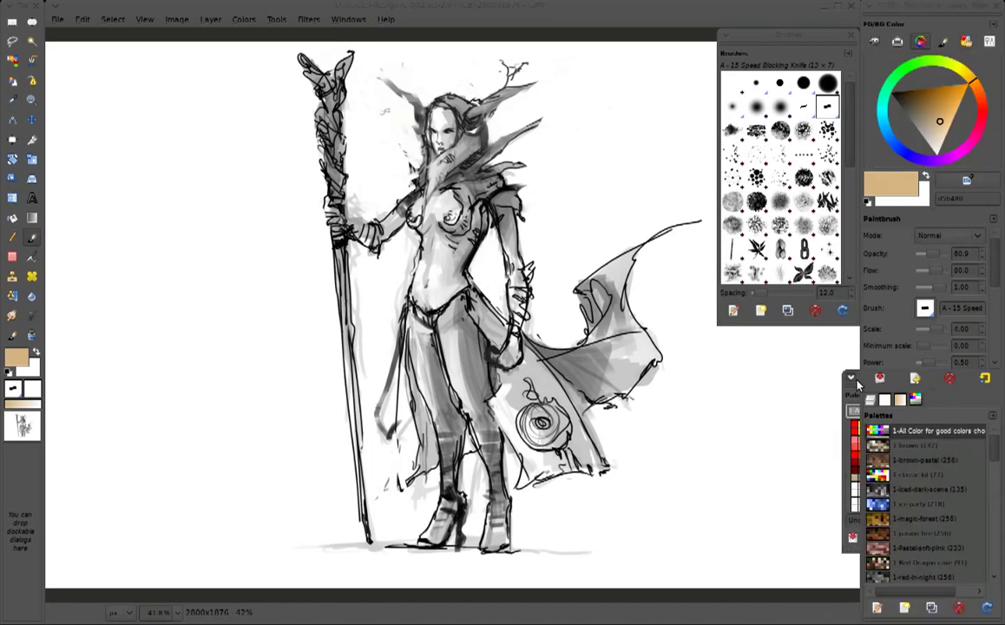
mouse_move(774, 342)
left_mouse_down()
mouse_move(490, 326)
mouse_move(66, 83)
left_mouse_up()
left_click_drag(195, 256, 185, 565)
left_click_drag(130, 83, 126, 49)
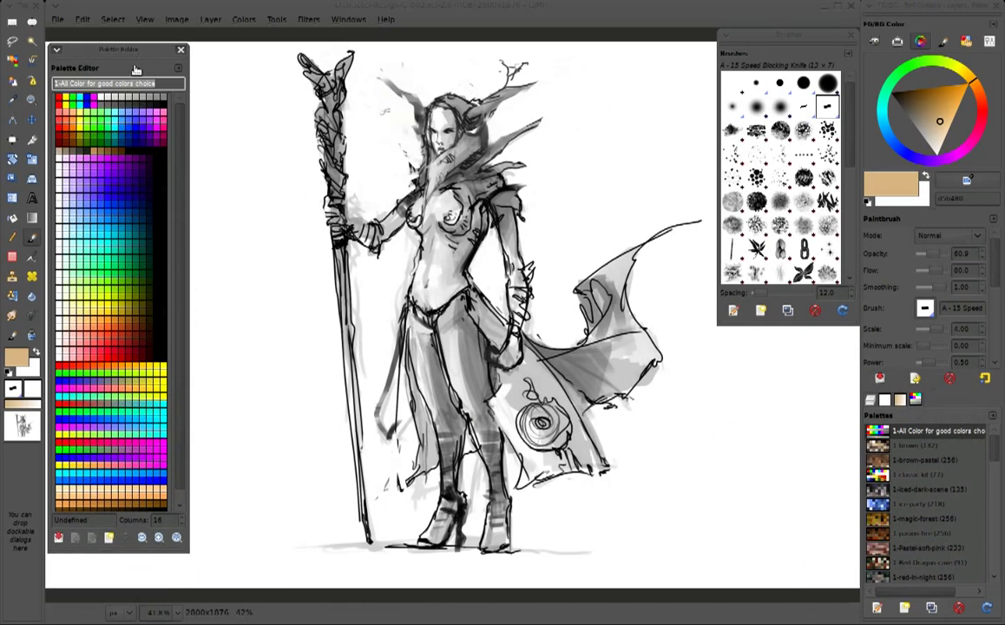
Paint light peach skin over the torso, belly and chest
left_click(134, 495)
left_click_drag(421, 246, 386, 269)
mouse_move(399, 217)
left_mouse_down()
mouse_move(408, 277)
mouse_move(424, 236)
left_mouse_up()
mouse_move(373, 193)
left_mouse_down()
mouse_move(408, 178)
mouse_move(438, 230)
mouse_move(409, 230)
left_mouse_up()
Paint lighter peach over both arms, the legs and pelvis, with faint strokes on the face
left_click(104, 490)
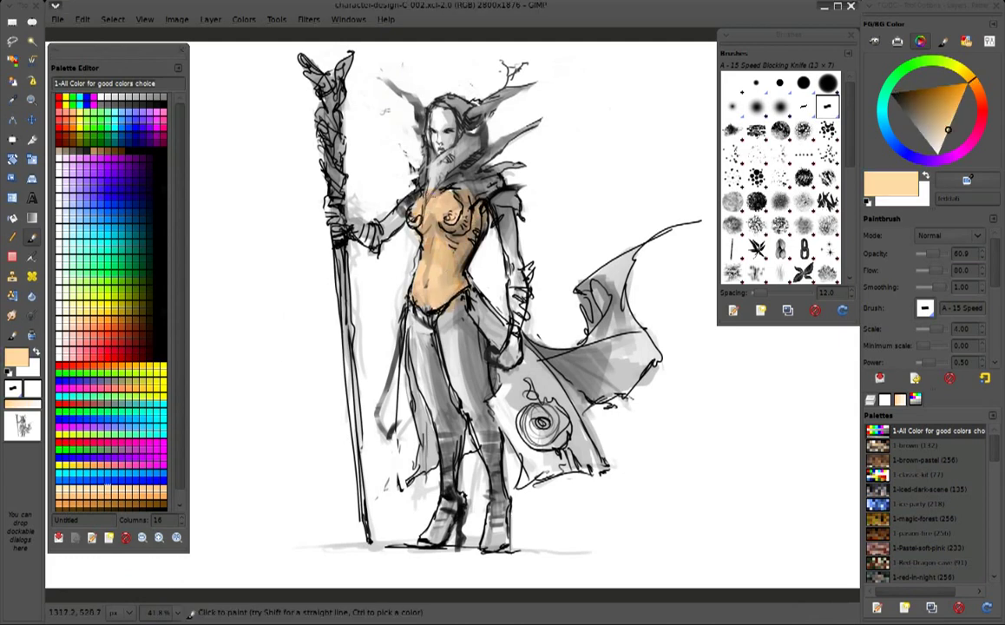
left_click_drag(491, 187, 517, 260)
left_click_drag(390, 183, 406, 212)
left_click_drag(449, 285, 473, 364)
left_click_drag(406, 271, 427, 371)
left_click_drag(421, 290, 432, 382)
mouse_move(382, 280)
left_mouse_down()
mouse_move(408, 381)
mouse_move(397, 401)
left_mouse_up()
left_click_drag(486, 438, 481, 412)
left_click_drag(400, 100, 399, 158)
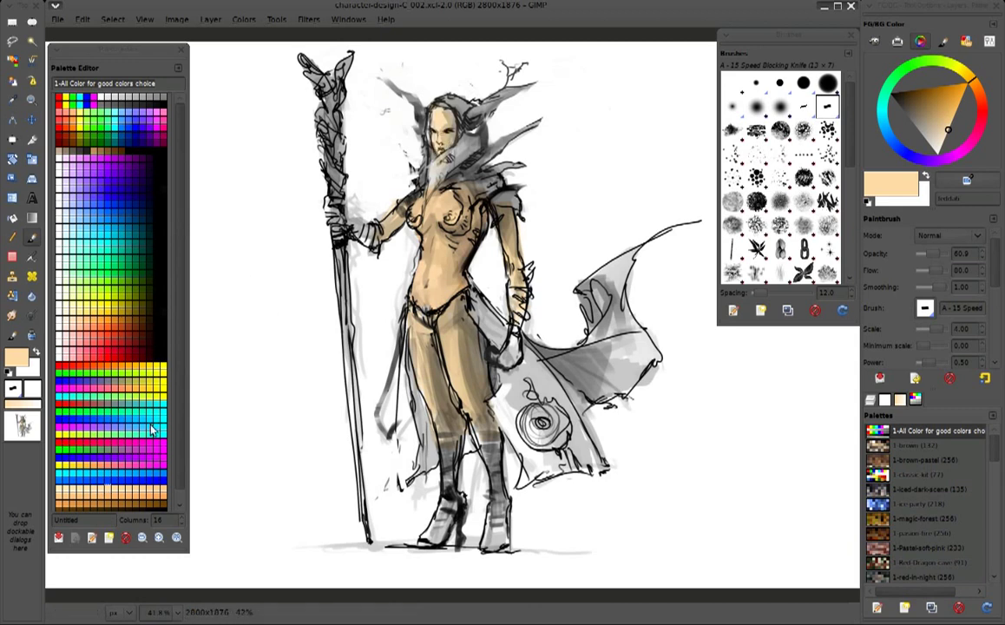
Add pale grey-green highlights on the torso, legs and hair
left_click(74, 245)
left_click_drag(393, 271, 405, 276)
left_click(399, 273, "ctrl")
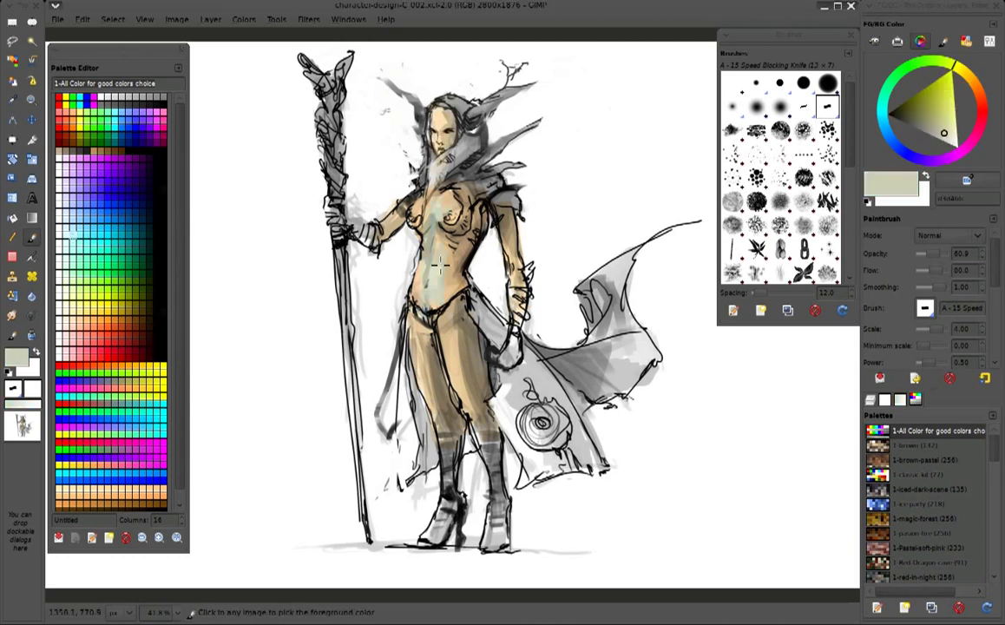
mouse_move(381, 212)
left_mouse_down()
mouse_move(382, 269)
mouse_move(434, 391)
left_mouse_up()
left_click_drag(386, 313, 386, 360)
left_click_drag(390, 100, 412, 160)
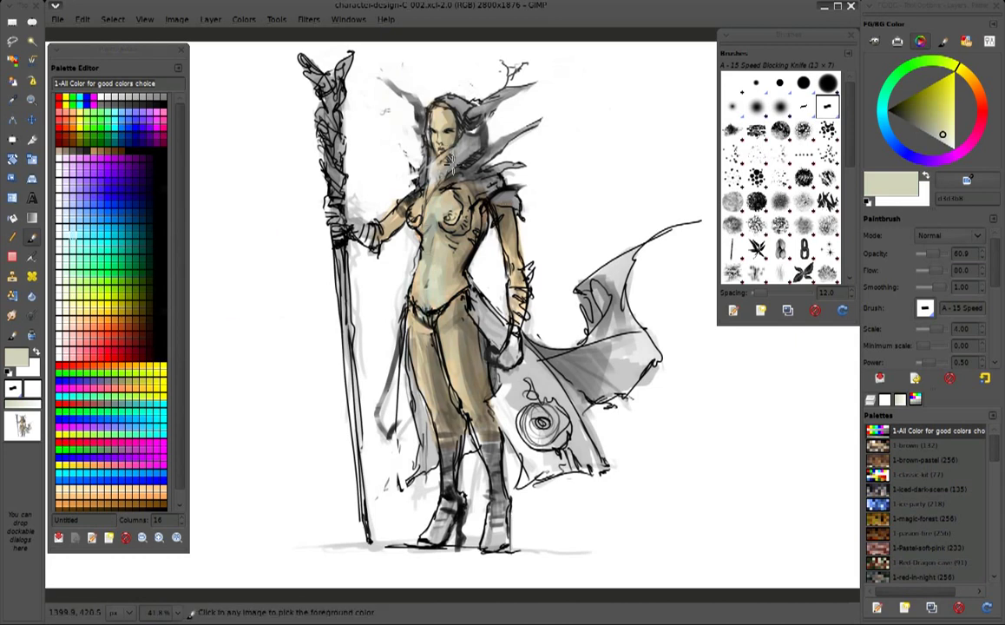
Shade the neck, collar, head, hood and right hip in lavender and greyer purple
left_click(423, 126, "ctrl")
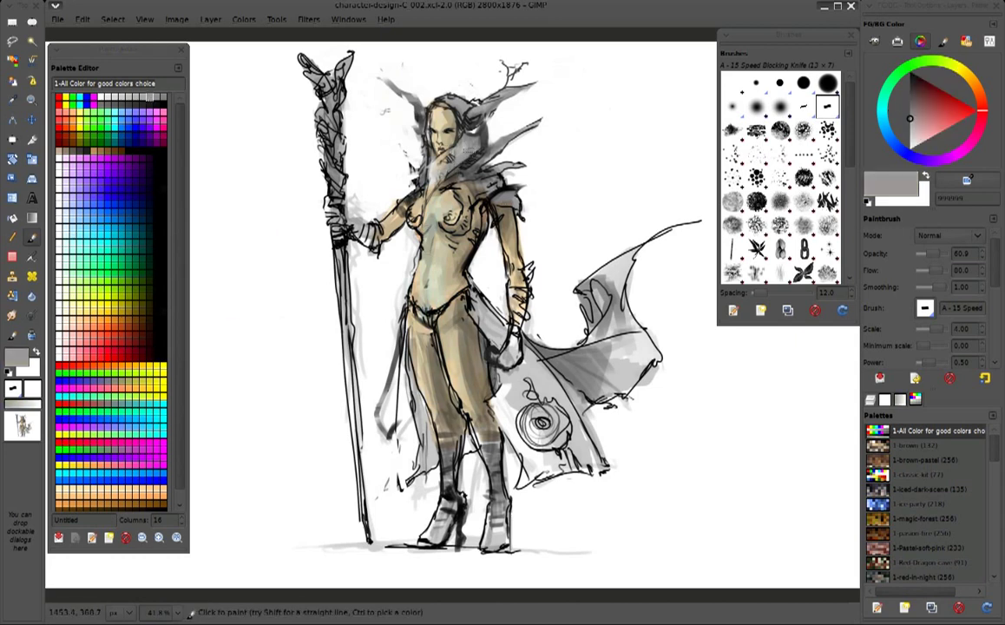
left_click(109, 434)
left_click_drag(494, 157, 463, 134)
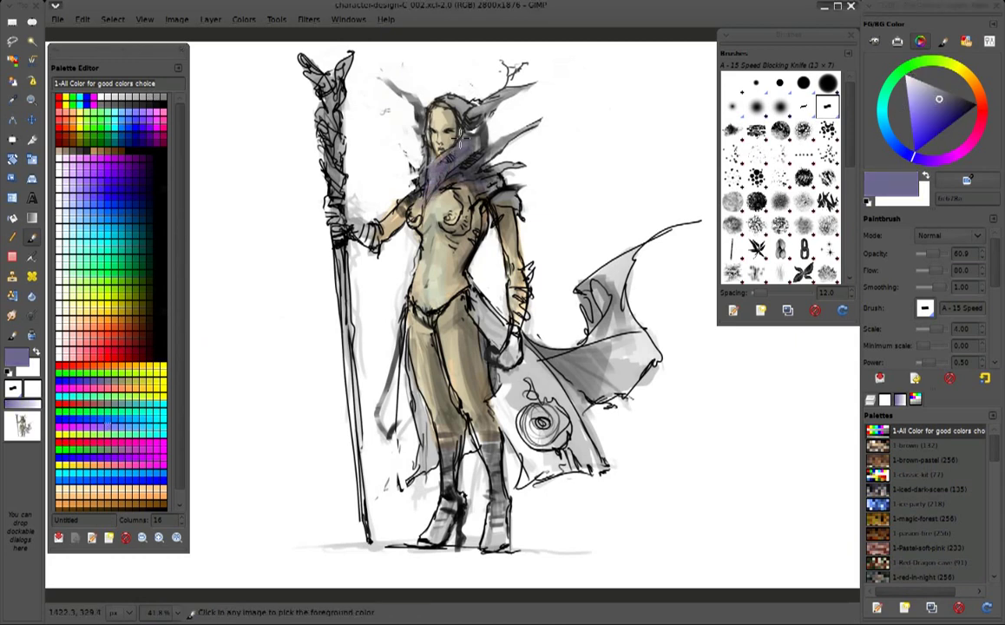
left_click(462, 134, "ctrl")
left_click_drag(434, 99, 425, 135)
mouse_move(408, 87)
left_mouse_down()
mouse_move(469, 139)
mouse_move(438, 169)
mouse_move(464, 186)
mouse_move(395, 200)
mouse_move(453, 215)
left_mouse_up()
left_click_drag(484, 297, 487, 354)
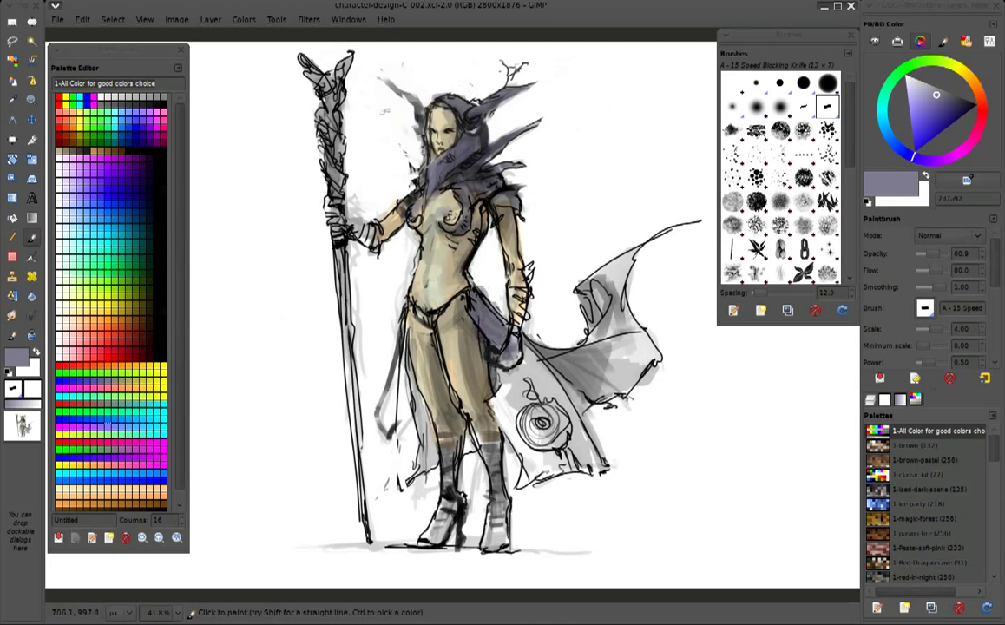
Sample a grey-brown and darken the hair, face, staff top and shoulder
left_click(85, 502)
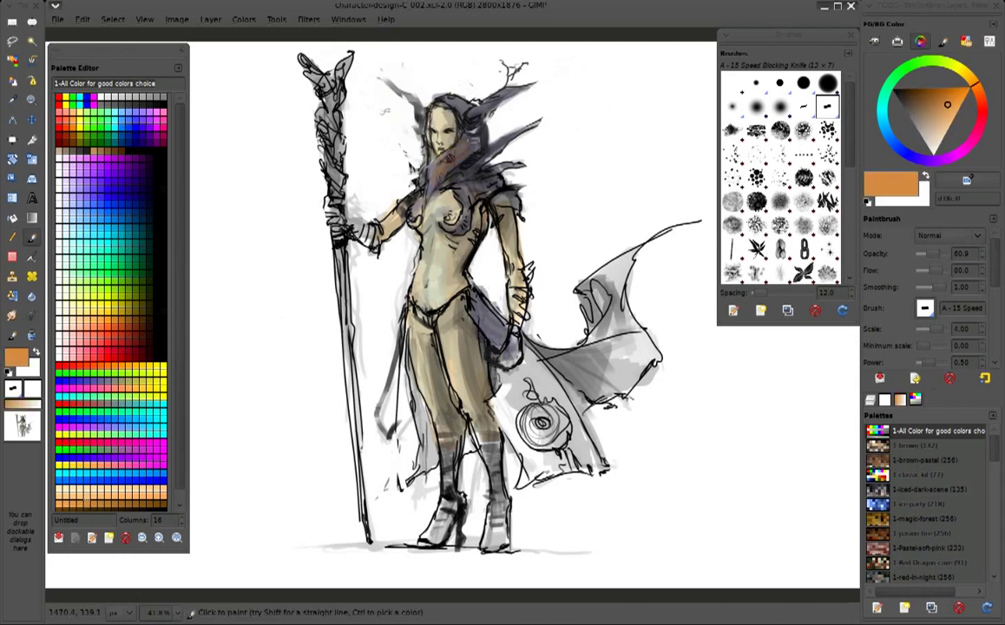
left_click(430, 125, "ctrl")
left_click_drag(421, 121, 416, 187)
left_click_drag(430, 91, 408, 104)
mouse_move(308, 93)
left_mouse_down()
mouse_move(297, 136)
mouse_move(308, 161)
left_mouse_up()
mouse_move(299, 121)
left_mouse_down()
mouse_move(303, 189)
mouse_move(276, 61)
mouse_move(299, 117)
left_mouse_up()
left_click_drag(386, 103, 387, 143)
left_click_drag(459, 156, 451, 189)
Shade the cape's upper edge and lower drape around the circle emblem in grey-brown
mouse_move(568, 269)
left_mouse_down()
mouse_move(550, 312)
mouse_move(525, 303)
mouse_move(598, 208)
left_mouse_up()
mouse_move(615, 259)
left_mouse_down()
mouse_move(546, 313)
mouse_move(590, 330)
mouse_move(543, 365)
left_mouse_up()
left_click_drag(546, 312, 486, 330)
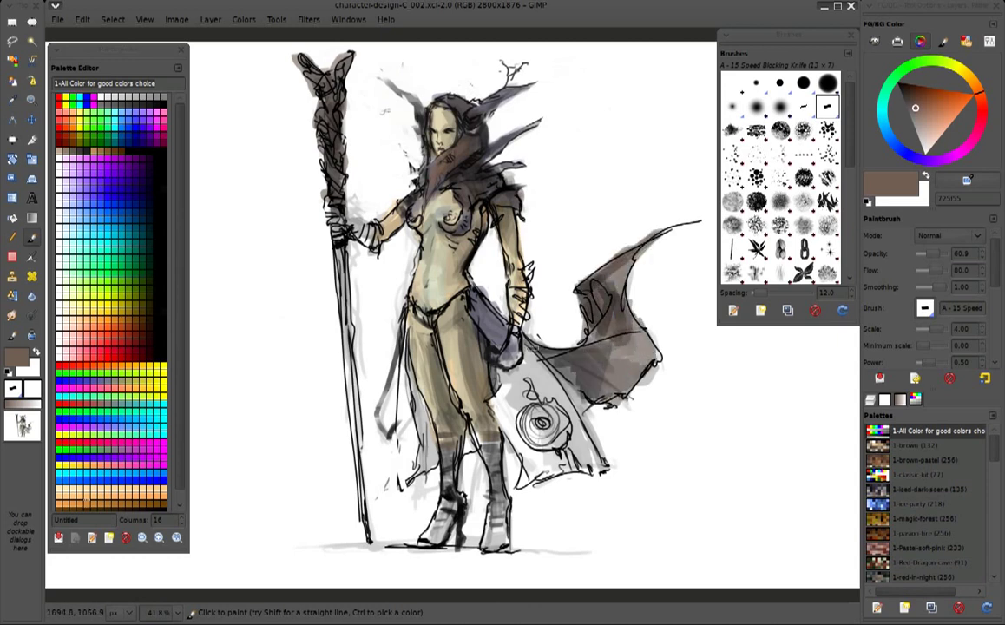
left_click_drag(531, 377, 485, 382)
left_click_drag(521, 338, 486, 407)
left_click_drag(473, 330, 506, 388)
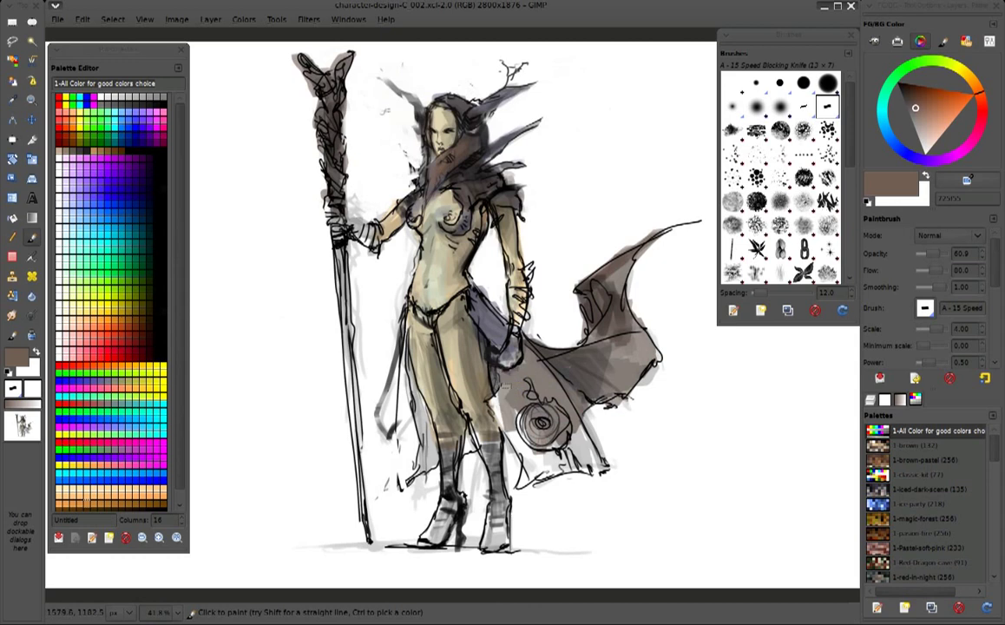
left_click_drag(446, 356, 477, 425)
mouse_move(468, 374)
left_mouse_down()
mouse_move(521, 408)
mouse_move(473, 434)
mouse_move(451, 356)
left_mouse_up()
Fill the cape between leg and emblem and shade the left cape by thigh and knee
left_click_drag(468, 416, 520, 326)
left_click_drag(546, 417, 512, 326)
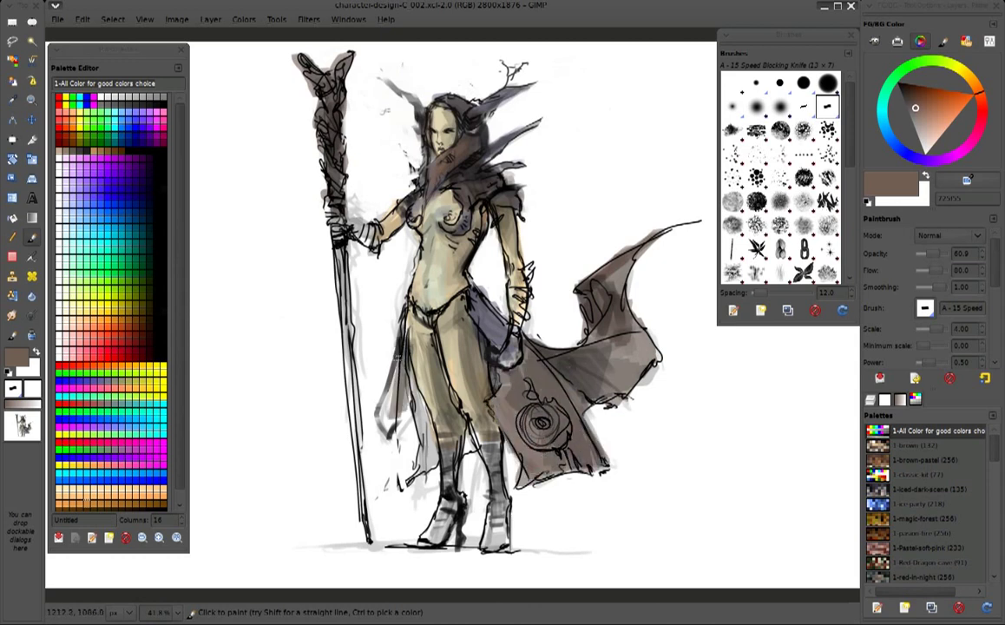
left_click_drag(347, 317, 386, 416)
left_click_drag(373, 338, 394, 434)
left_click_drag(425, 391, 440, 408)
Darken the lower legs and both boots, plus the hair at the head's upper left
left_click_drag(421, 364, 459, 460)
left_click_drag(438, 394, 460, 495)
left_click_drag(415, 418, 397, 386)
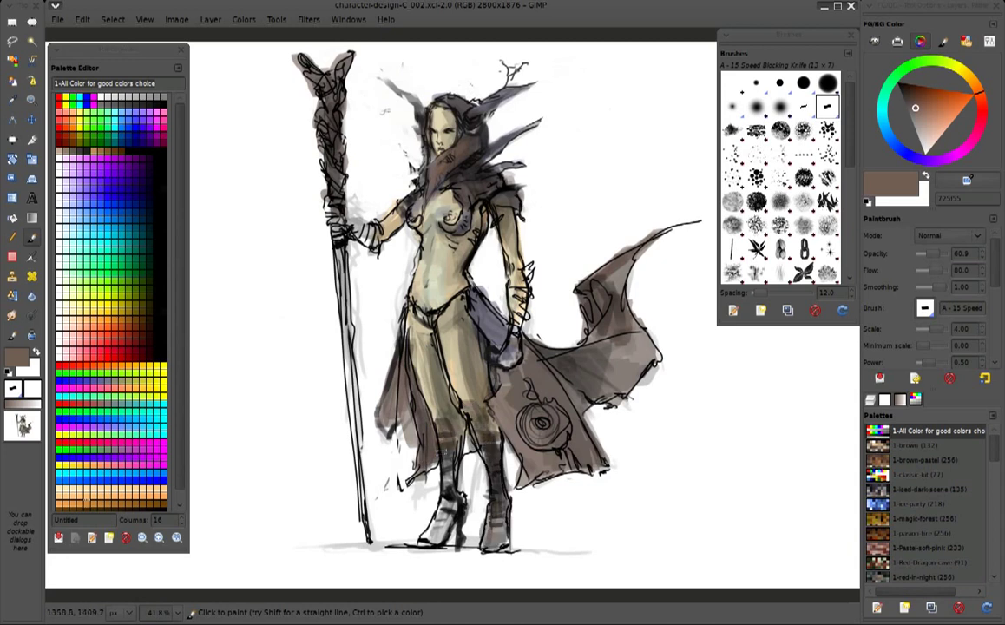
left_click_drag(438, 434, 434, 511)
left_click_drag(430, 468, 425, 516)
left_click_drag(443, 434, 452, 503)
left_click_drag(416, 97, 434, 111)
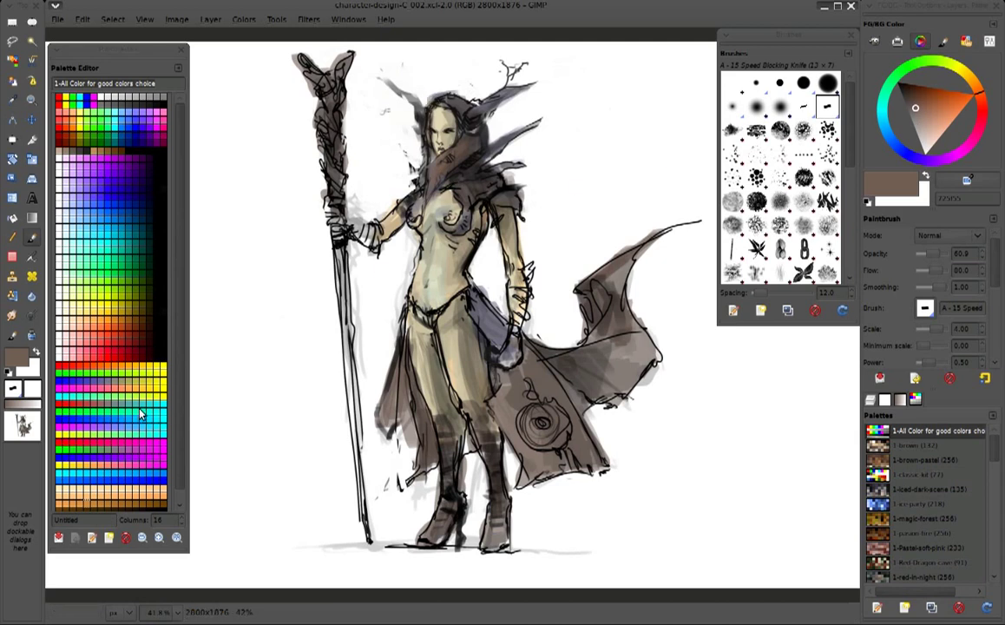
Paint dark mauve-grey strokes over the waist cloth and down the staff
left_click(442, 172, "ctrl")
mouse_move(430, 271)
left_mouse_down()
mouse_move(459, 312)
mouse_move(503, 334)
mouse_move(542, 382)
left_mouse_up()
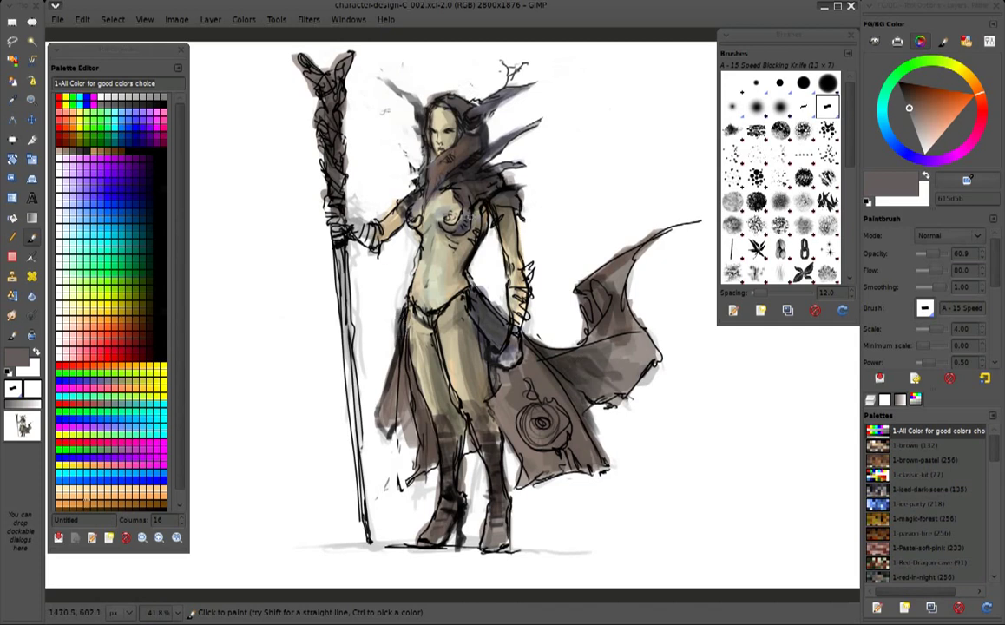
left_click(373, 286, "ctrl")
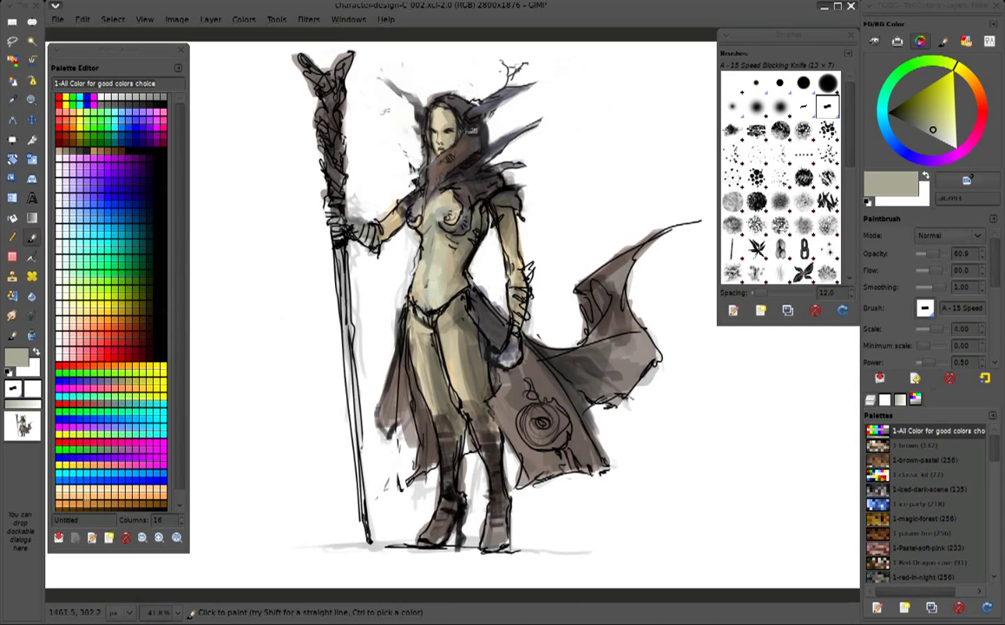
left_click_drag(335, 215, 360, 521)
Sample greyish brown from the figure and shade the upper cape and its edge
left_click(350, 280, "ctrl")
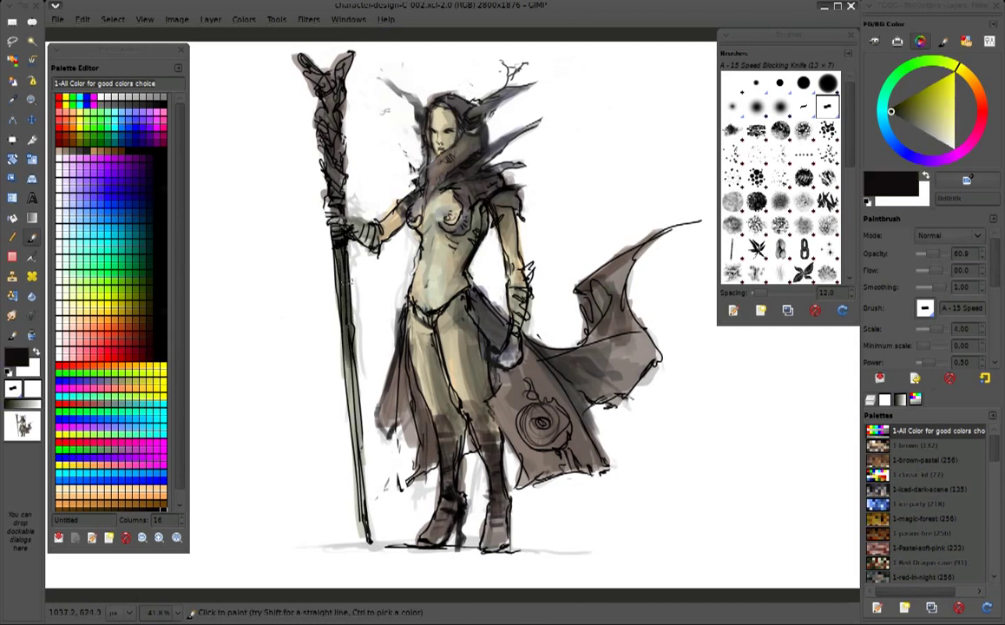
left_click(439, 253, "ctrl")
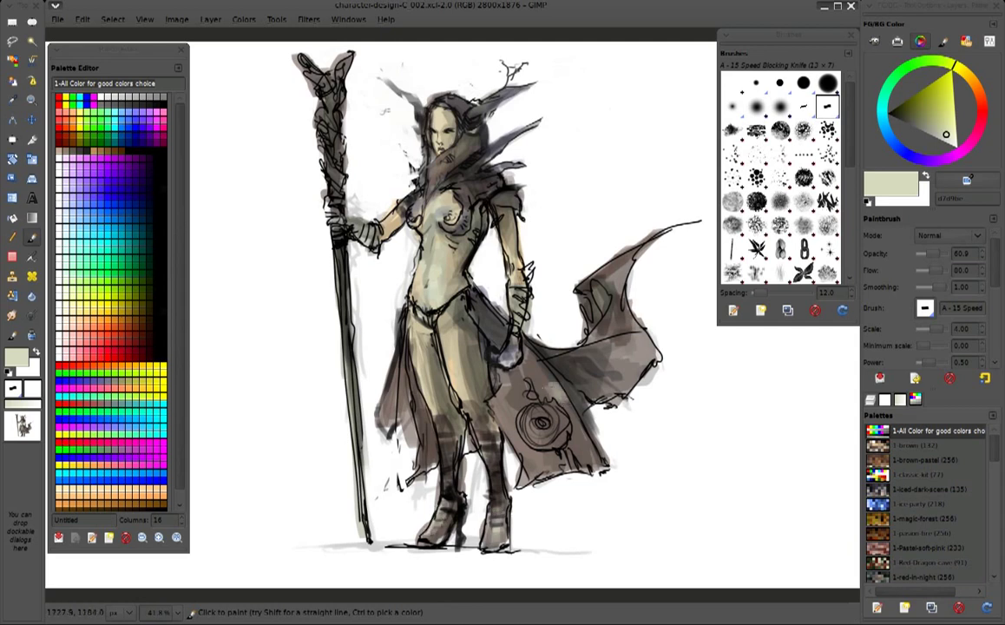
left_click(516, 394, "ctrl")
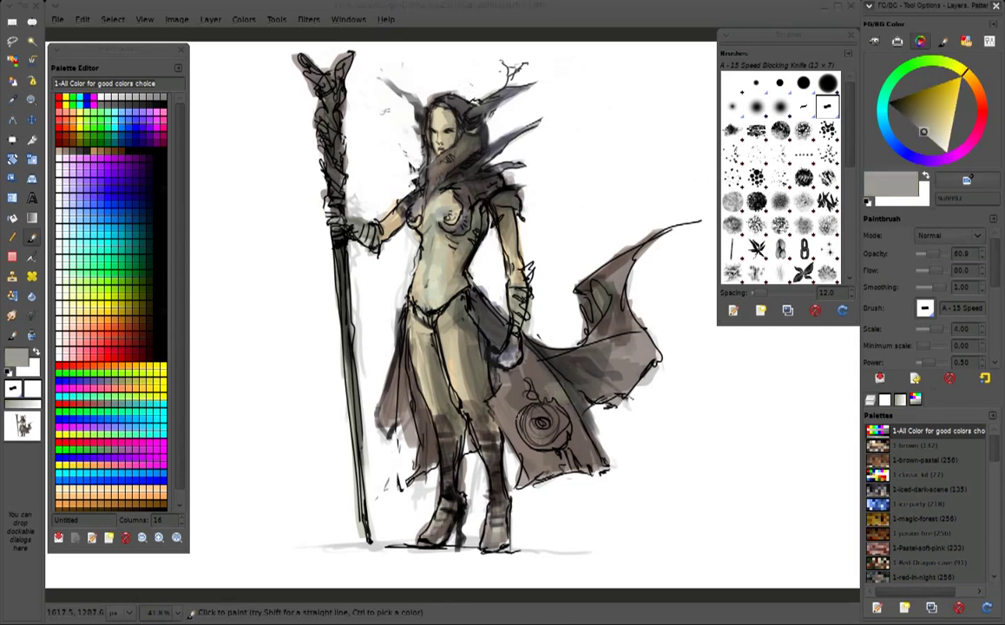
left_click(526, 355, "ctrl")
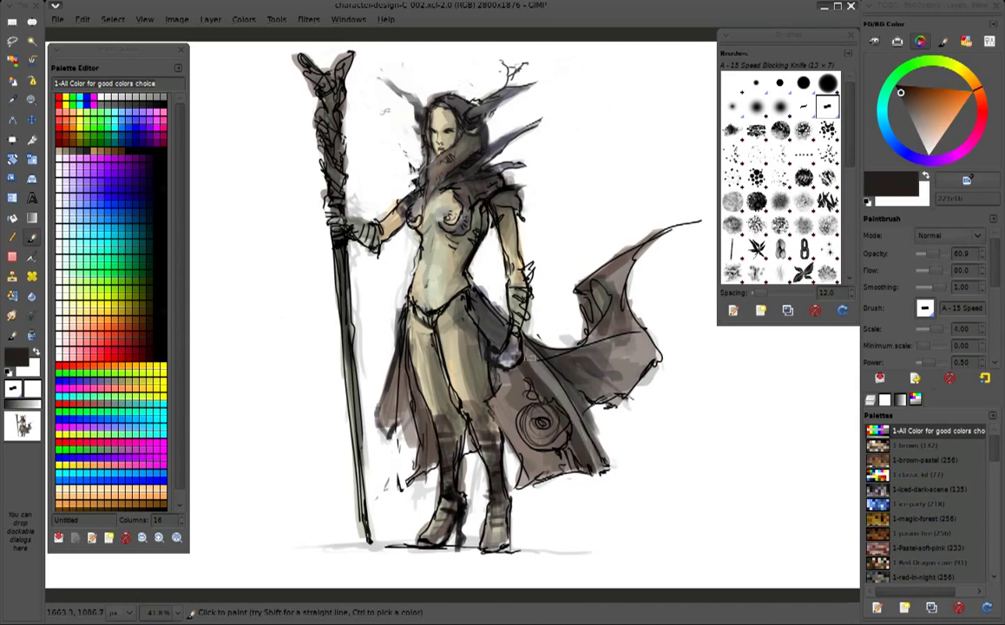
left_click(508, 387, "ctrl")
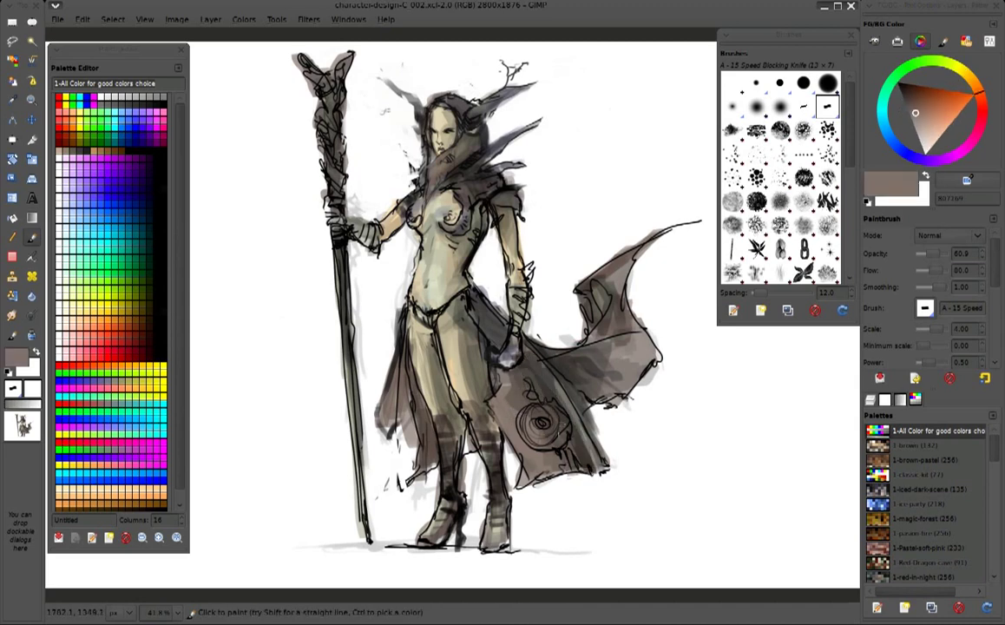
mouse_move(524, 360)
left_mouse_down()
mouse_move(589, 317)
mouse_move(526, 366)
left_mouse_up()
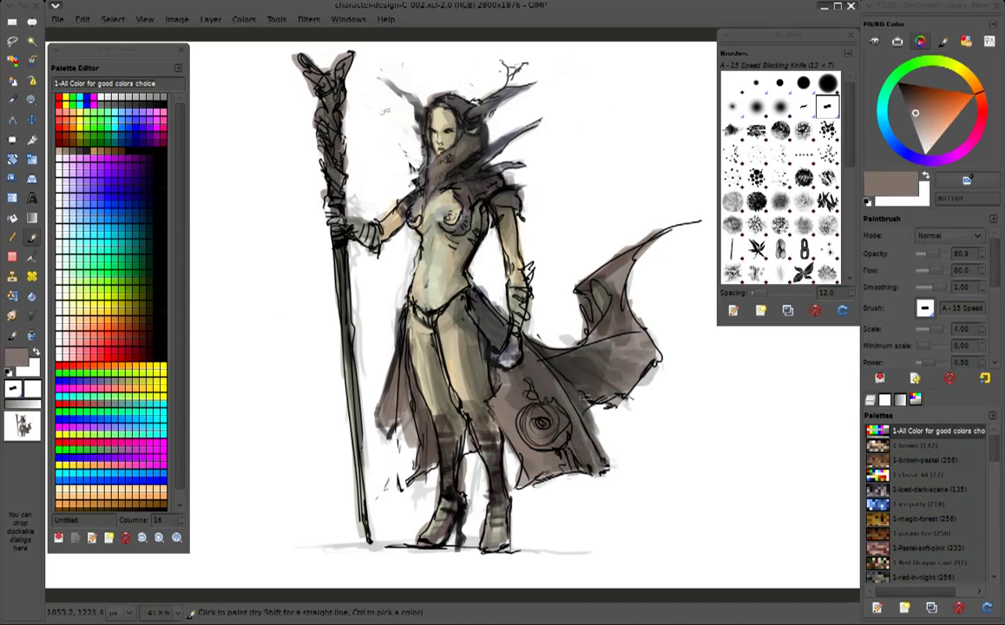
mouse_move(621, 304)
left_mouse_down()
mouse_move(560, 260)
mouse_move(615, 269)
left_mouse_up()
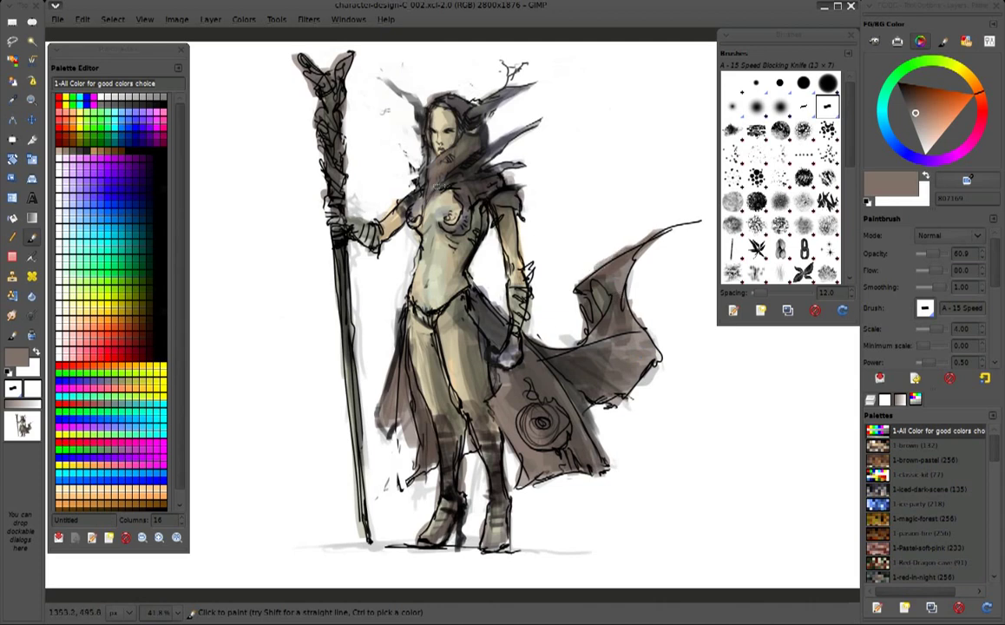
Add dark brown strokes to the face and hair, and lighten the hip slightly
left_click(433, 122, "ctrl")
mouse_move(430, 129)
left_mouse_down()
mouse_move(400, 173)
mouse_move(425, 137)
mouse_move(450, 157)
left_mouse_up()
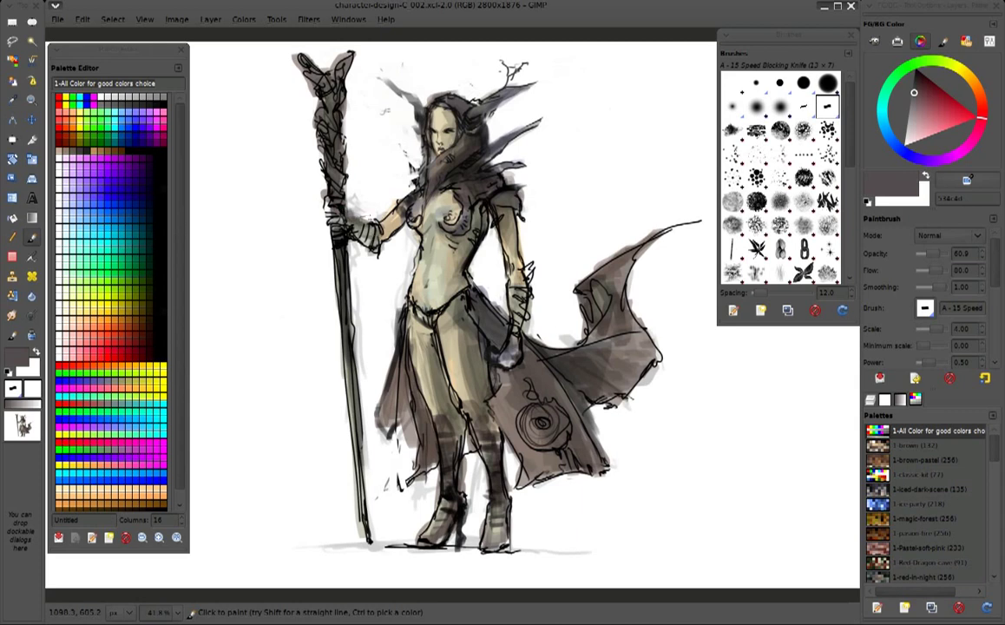
left_click(371, 216, "ctrl")
left_click_drag(456, 308, 463, 322)
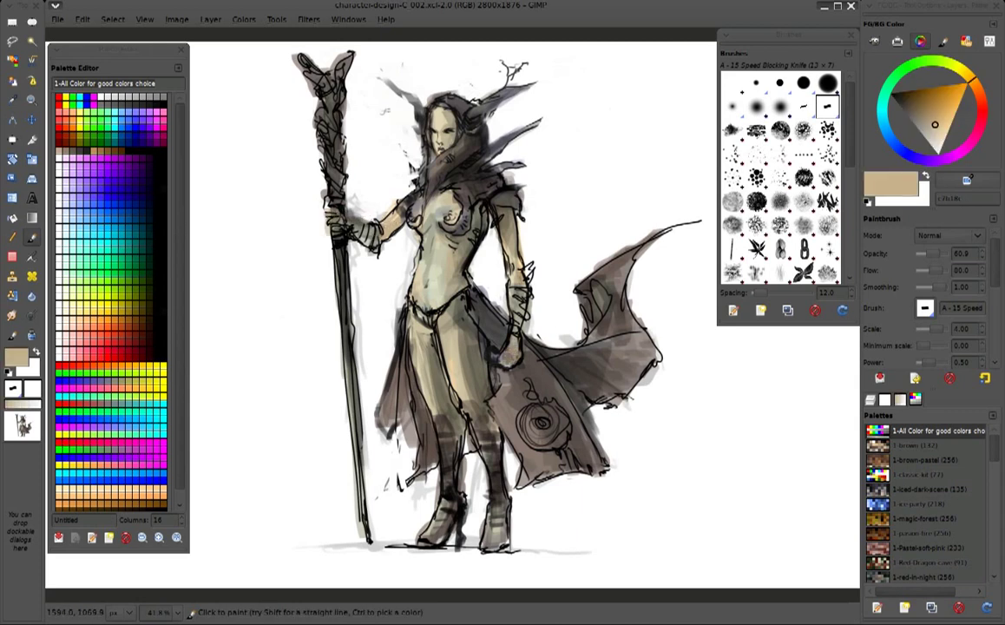
Paint a white highlight on the chest, then resample the beige face tone
left_click(649, 146, "ctrl")
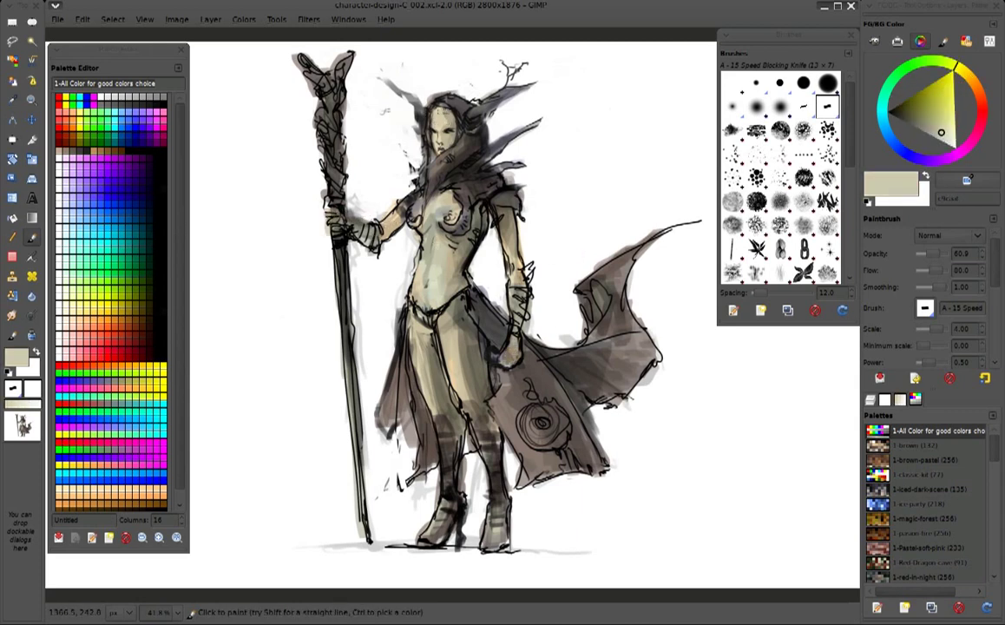
left_click(387, 180, "ctrl")
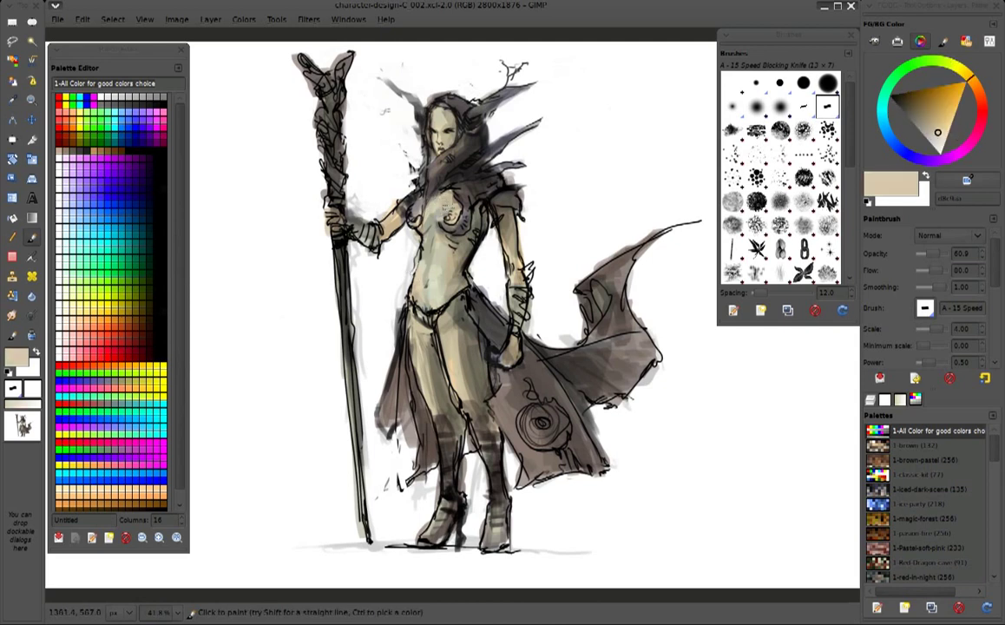
left_click_drag(435, 201, 449, 211)
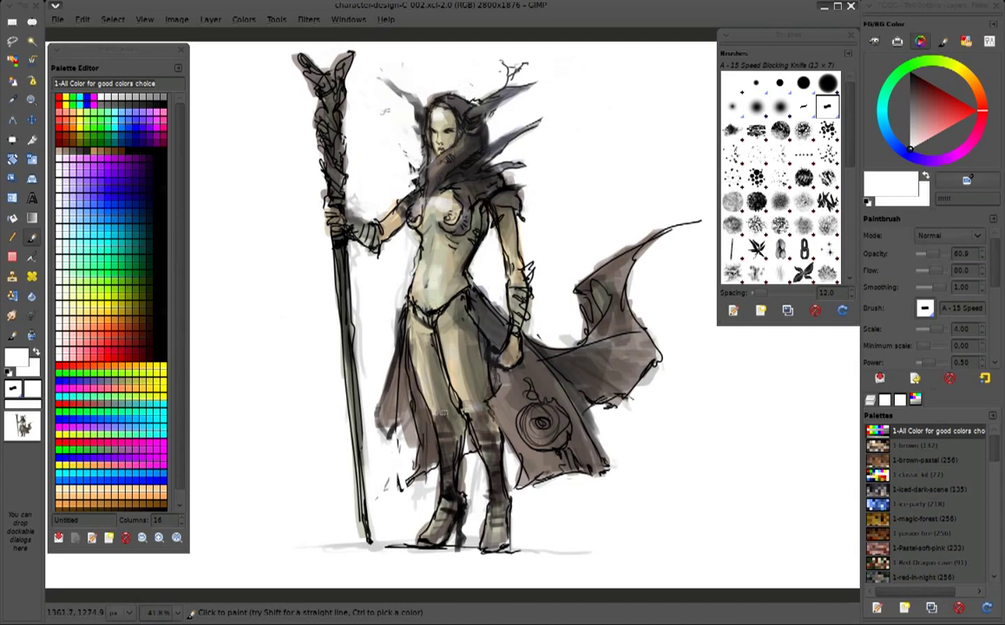
left_click(440, 115, "ctrl")
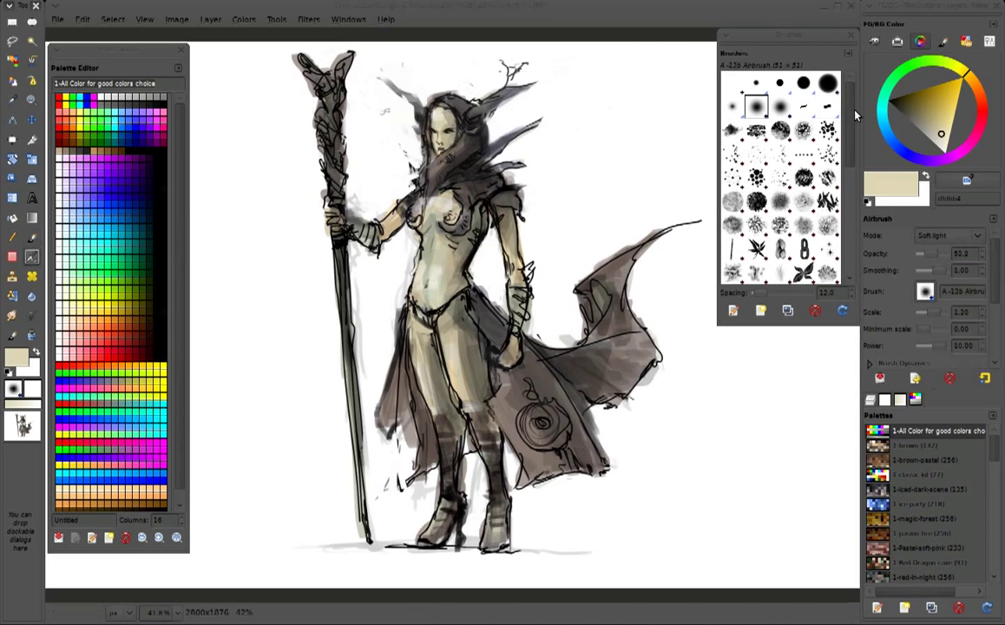
Set the airbrush to Normal mode at scale 3.00 and show the Layers list
left_click(951, 236)
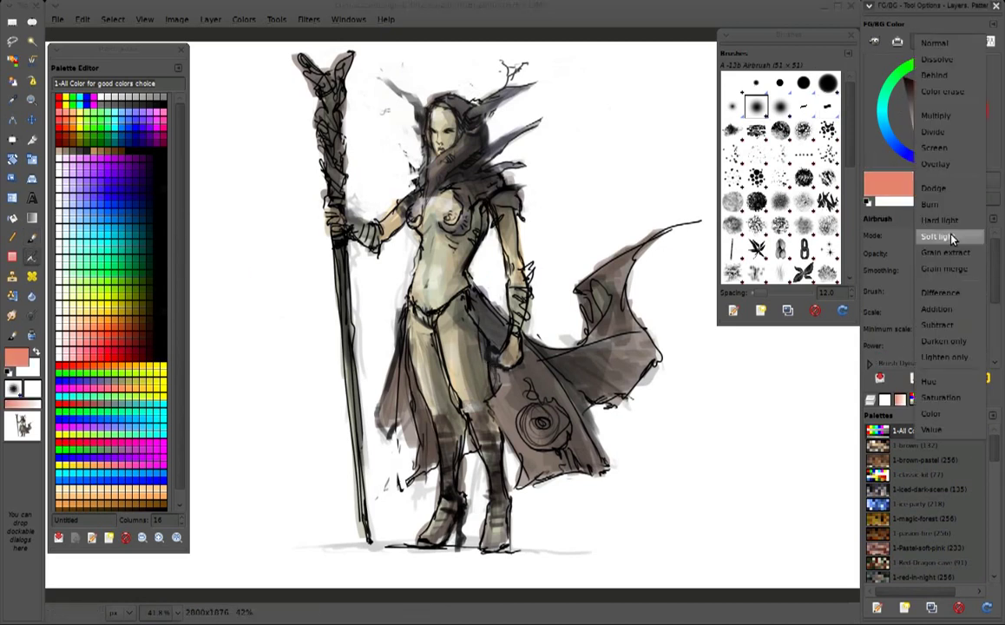
left_click(954, 46)
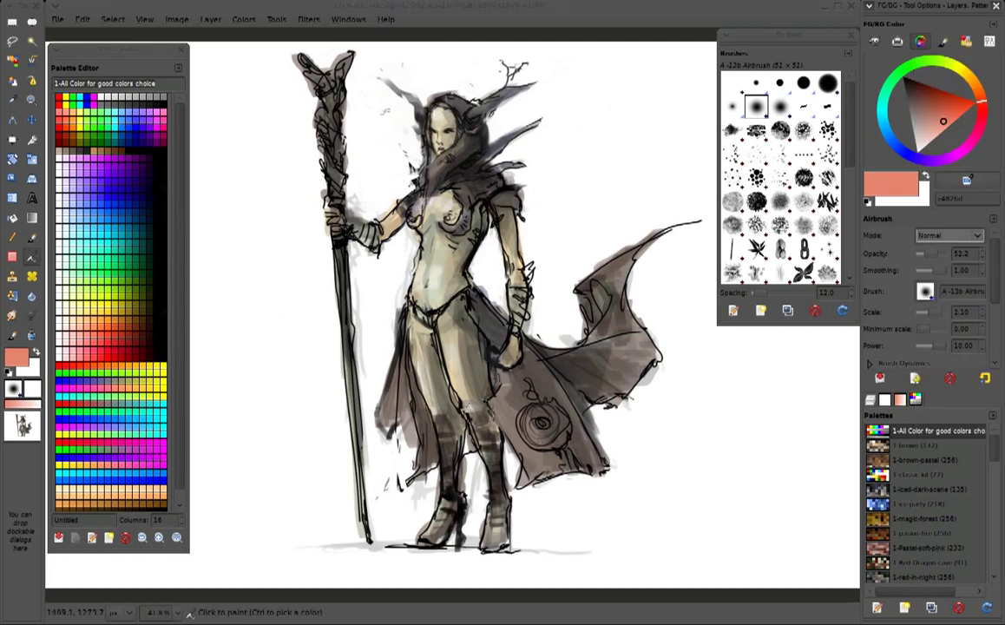
key("bracketright")
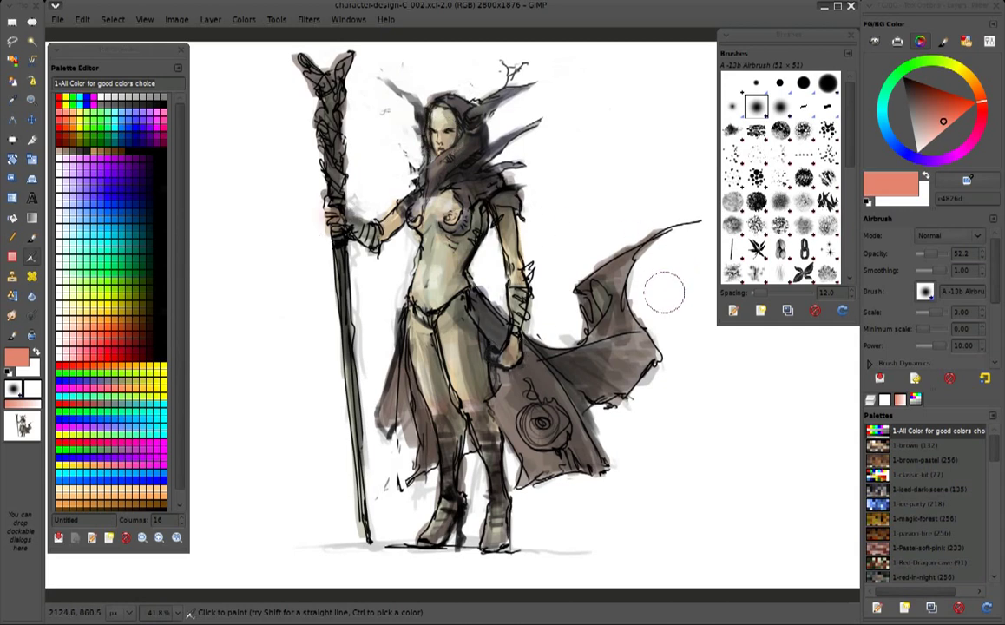
left_click(869, 399)
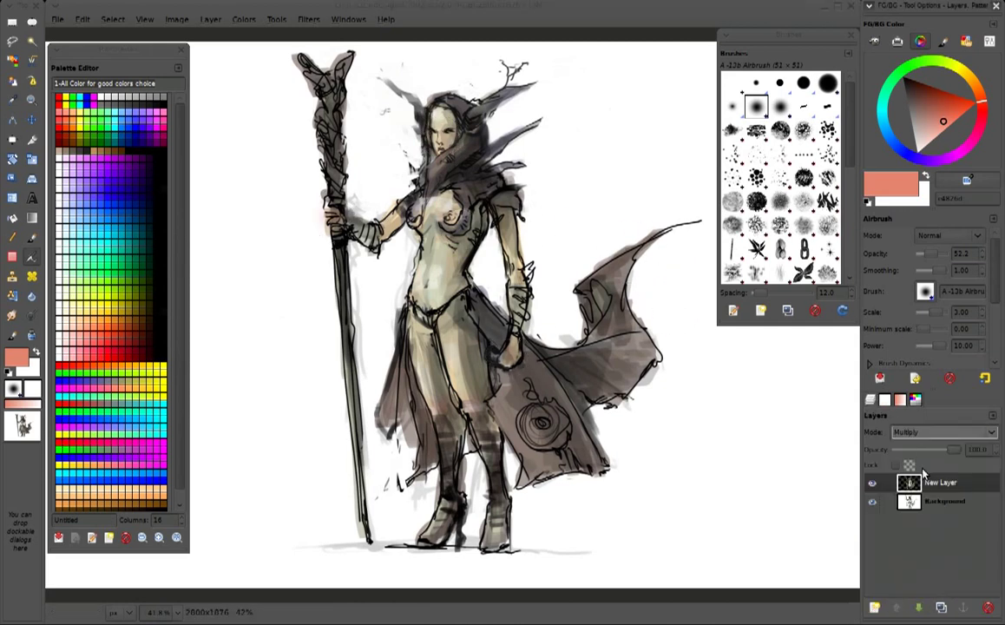
Save the painting as character design C_003.xcf and close the Palette Editor
key("ctrl+shift+s")
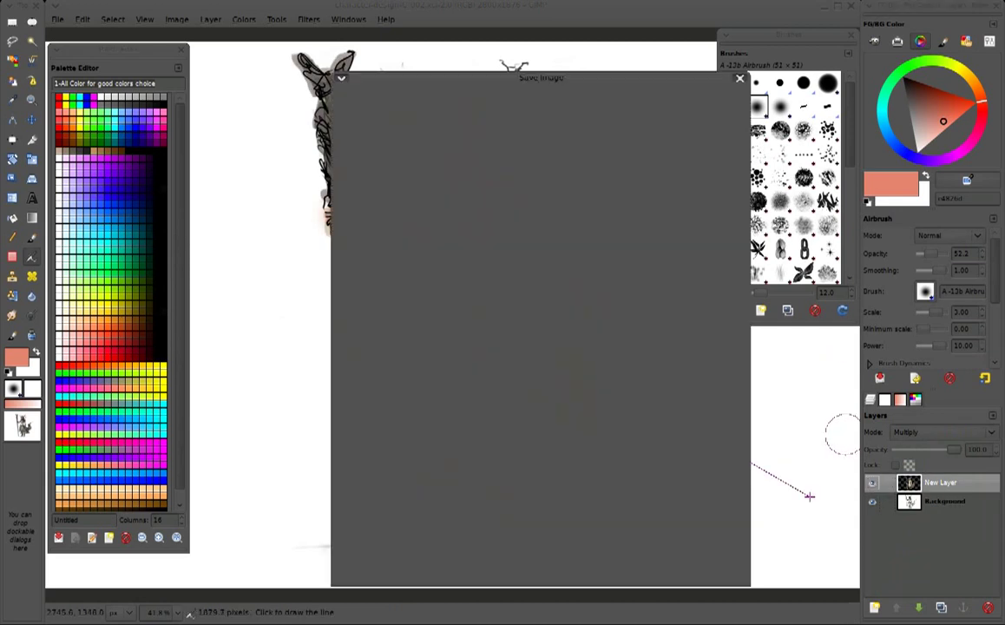
key("Return")
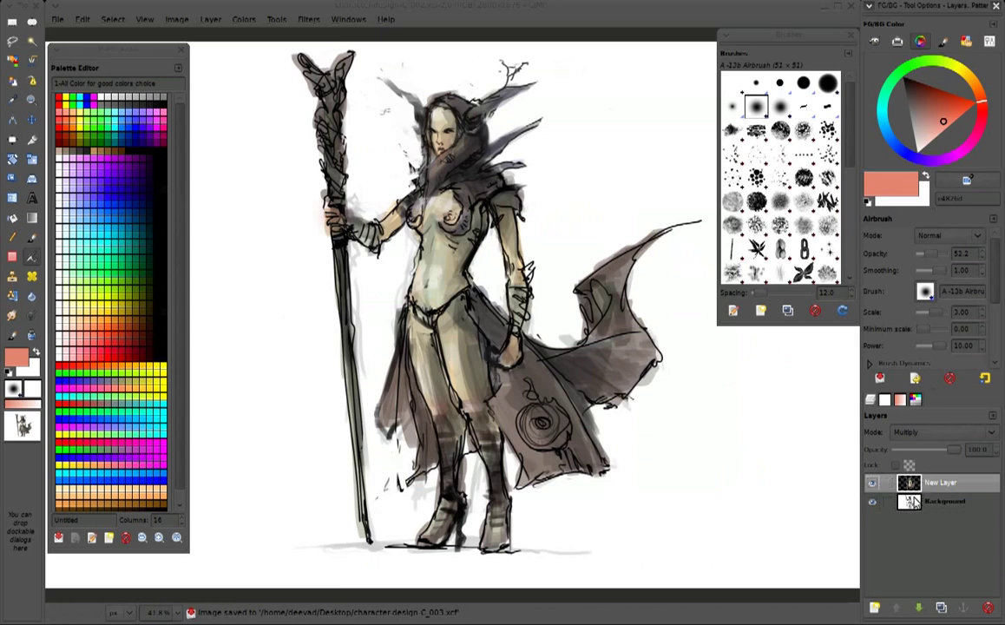
left_click(165, 45)
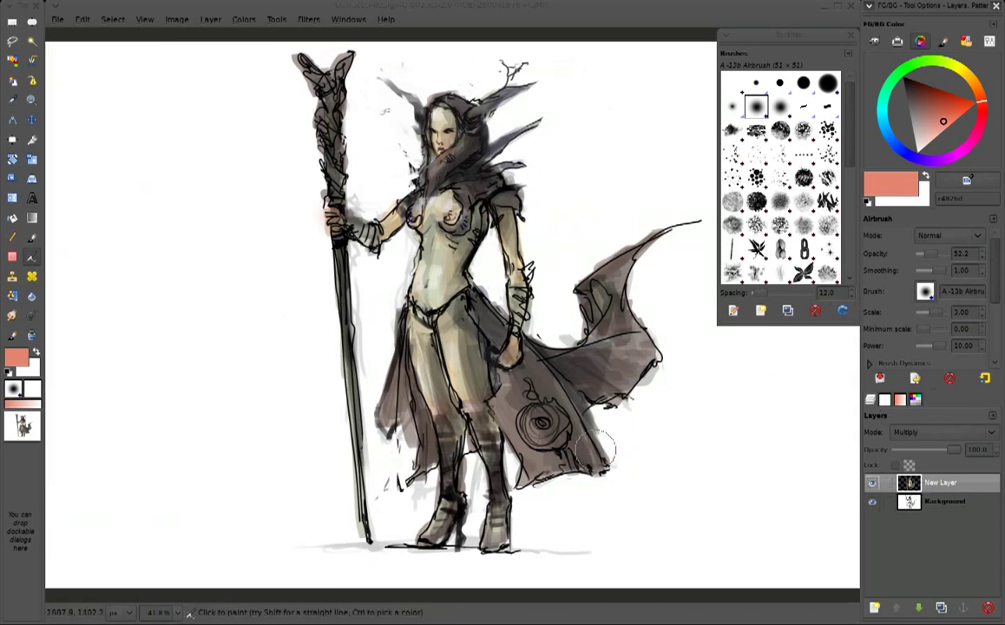
Merge the layers into one Background, zoom in, and pick the Mixbrush knife preset
key("ctrl+m")
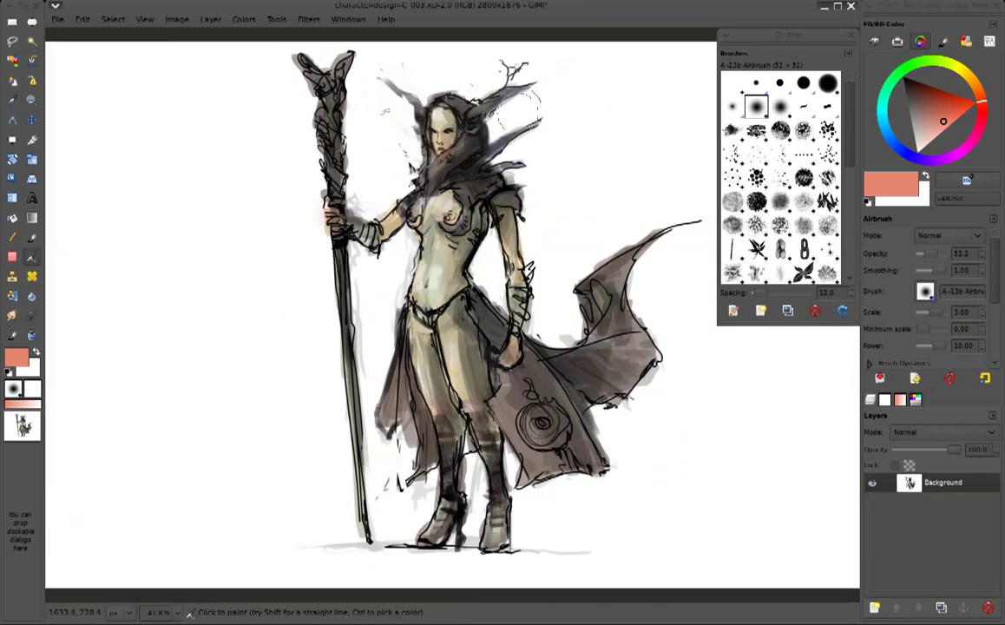
scroll(81, 258, "up", 1, "ctrl")
scroll(80, 258, "up", 1, "ctrl")
scroll(81, 258, "up", 1, "ctrl")
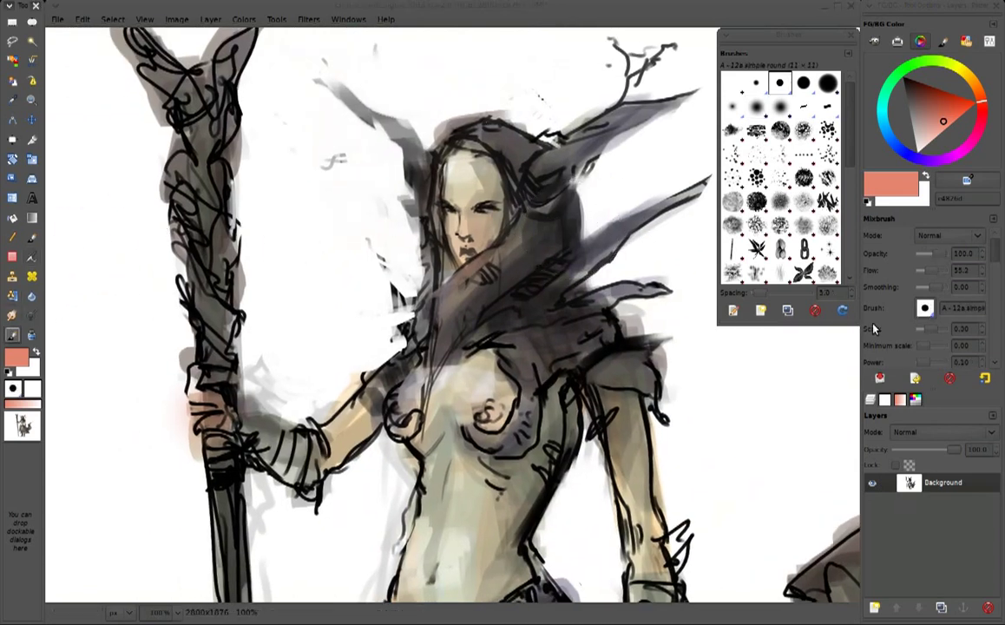
left_click(479, 210, "ctrl")
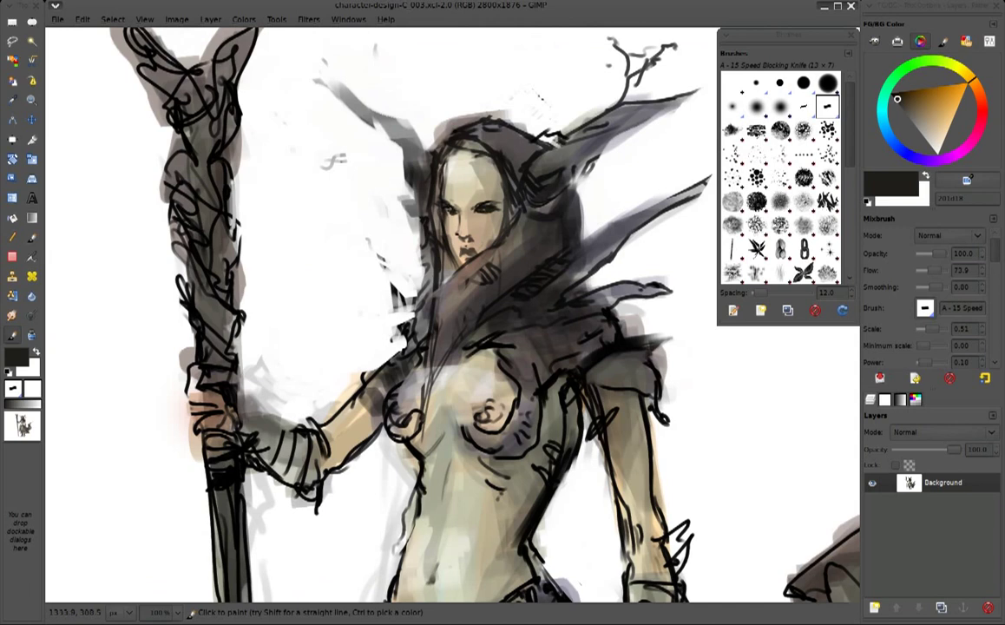
left_click(479, 224, "ctrl")
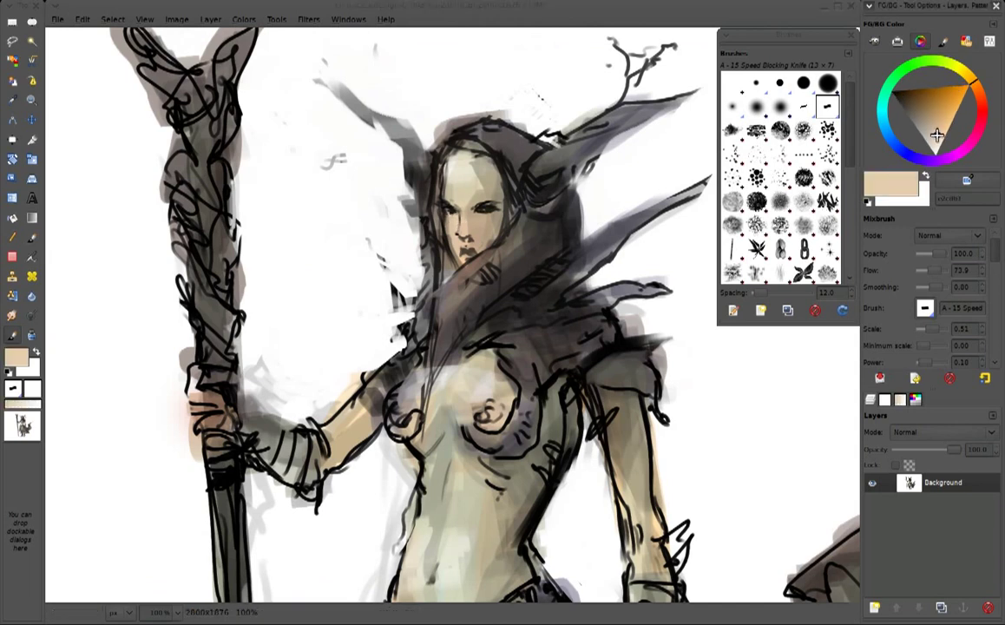
Knife-blend the face with sampled pinkish beige skin and greyish dark brown shadow tones
left_click(512, 209, "ctrl")
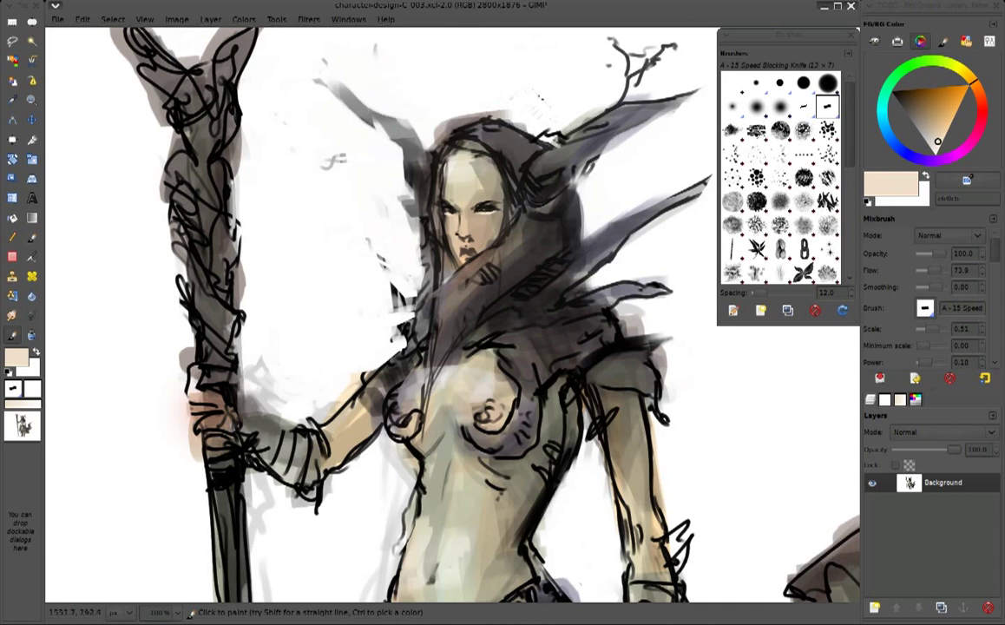
left_click(436, 164, "ctrl")
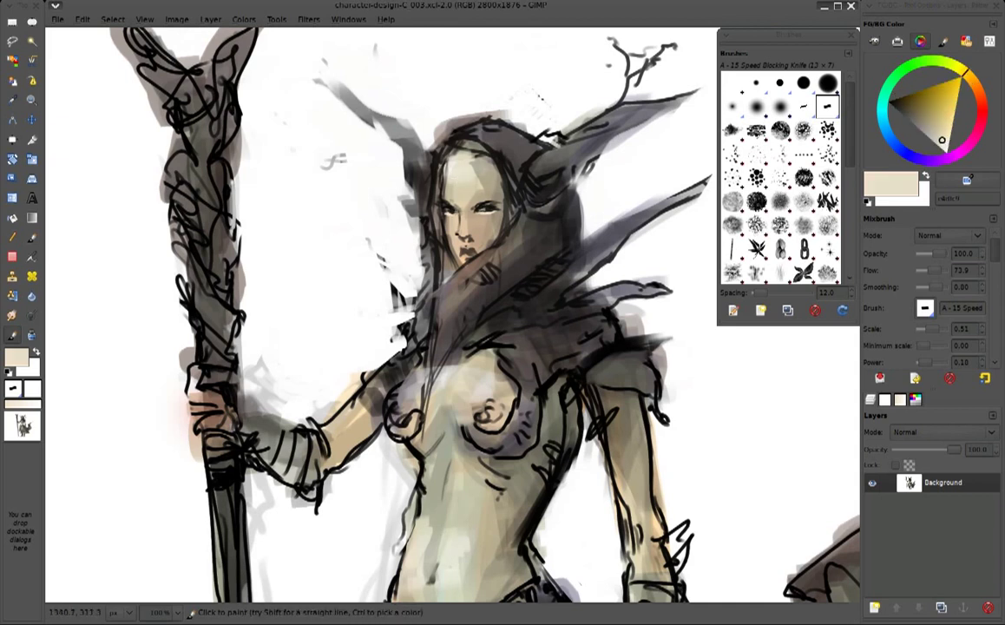
left_click(440, 169, "ctrl")
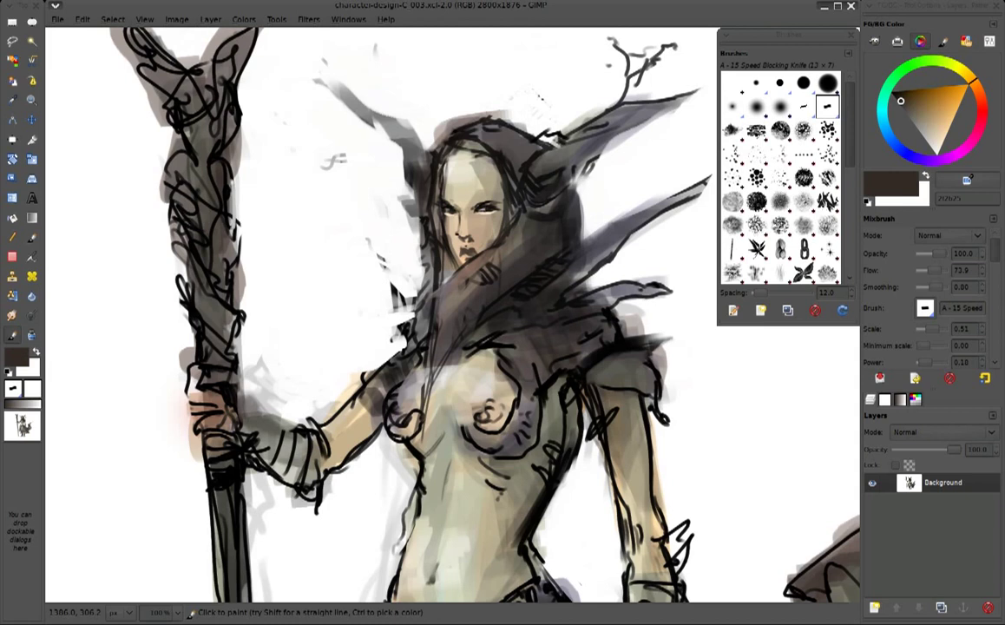
left_click(417, 213, "ctrl")
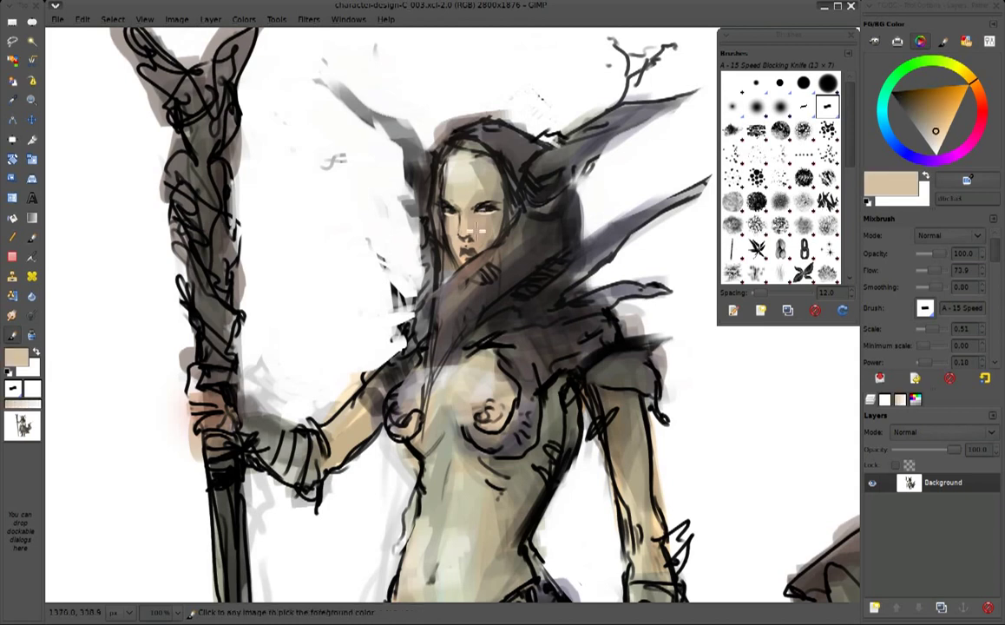
left_click(427, 217, "ctrl")
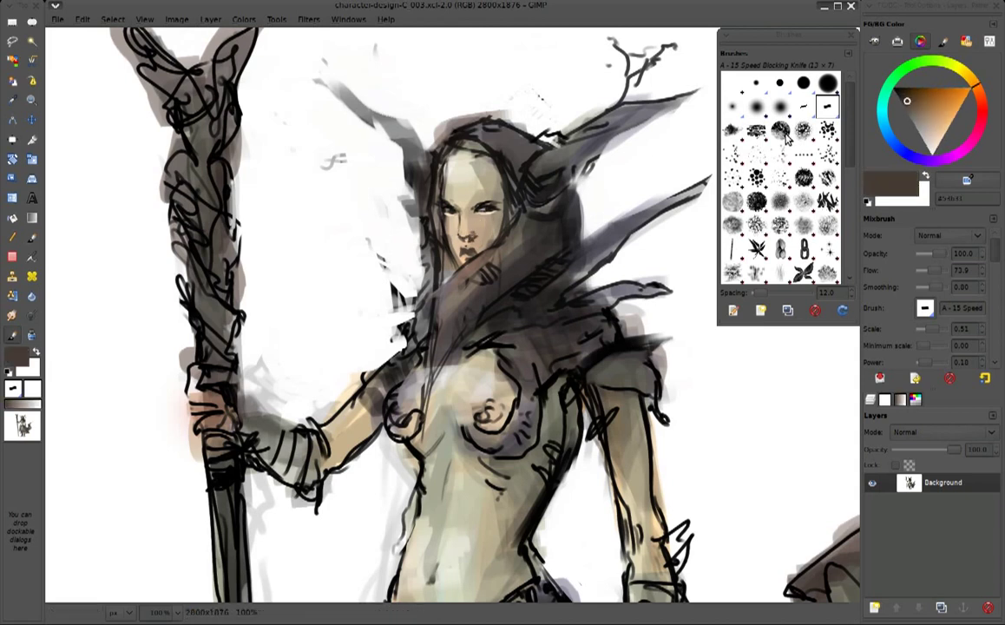
left_click(926, 99)
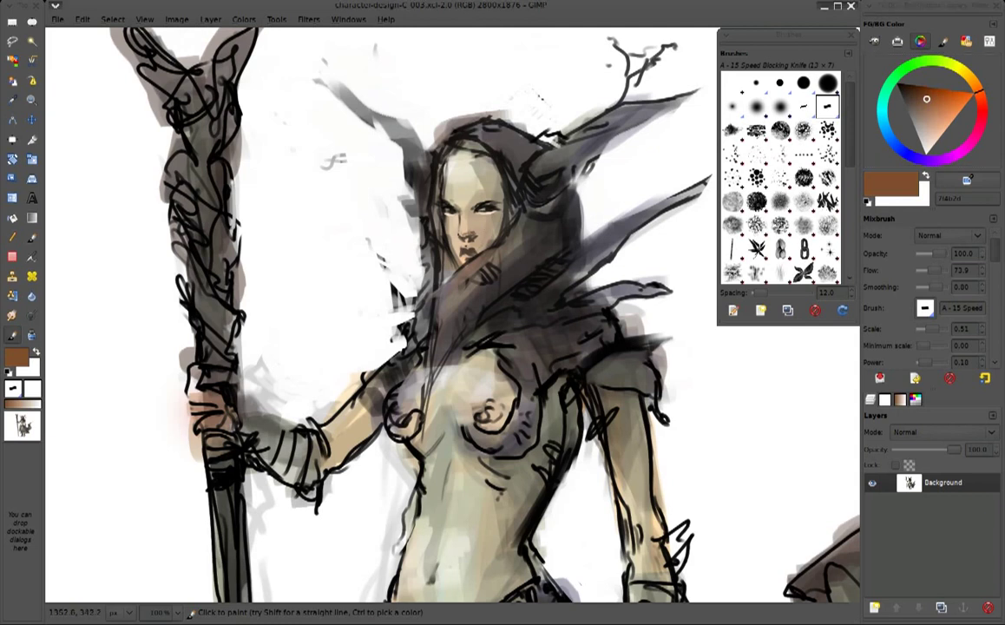
left_click(314, 553, "ctrl")
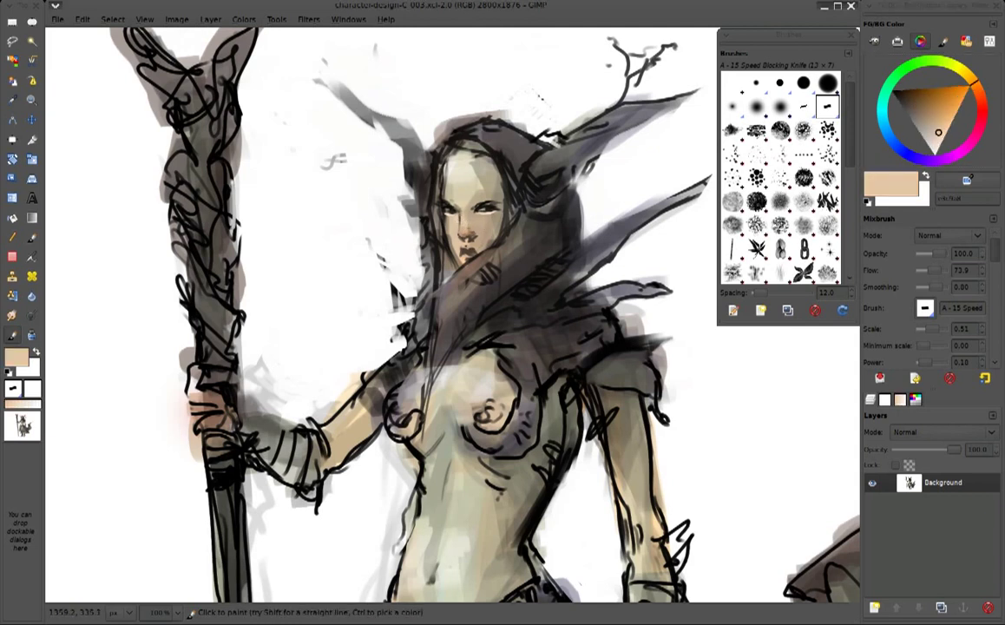
key("x")
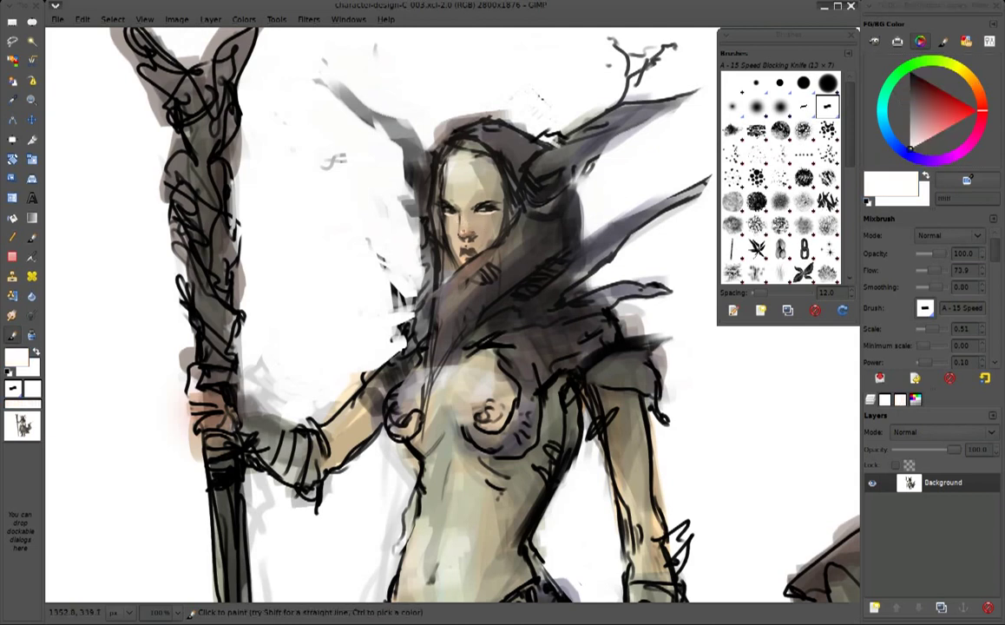
key("x")
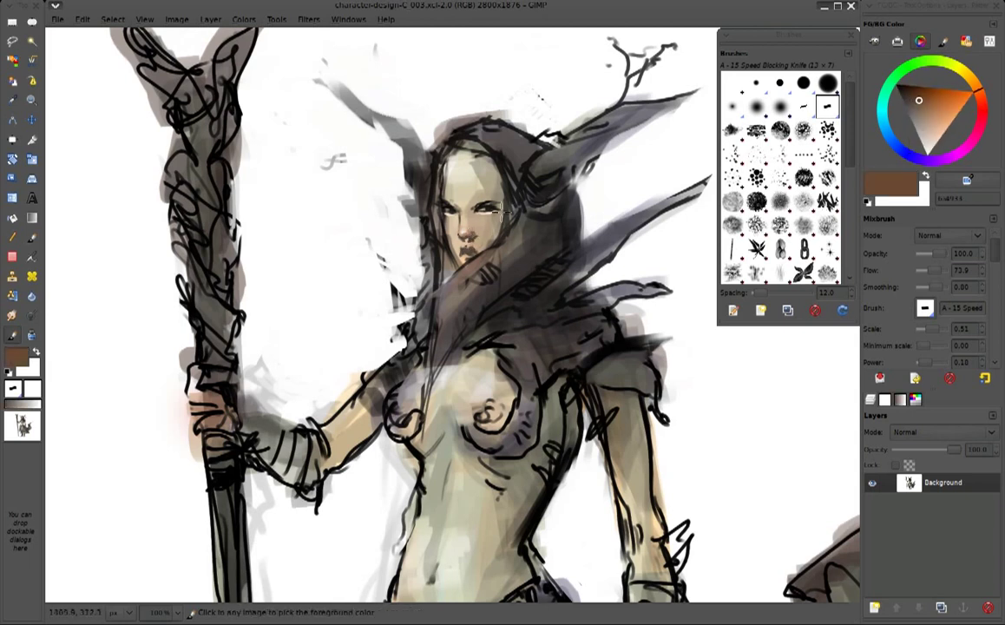
Keep blending the face, alternating light beige and peach skin with darker grey shadows
left_click(901, 99)
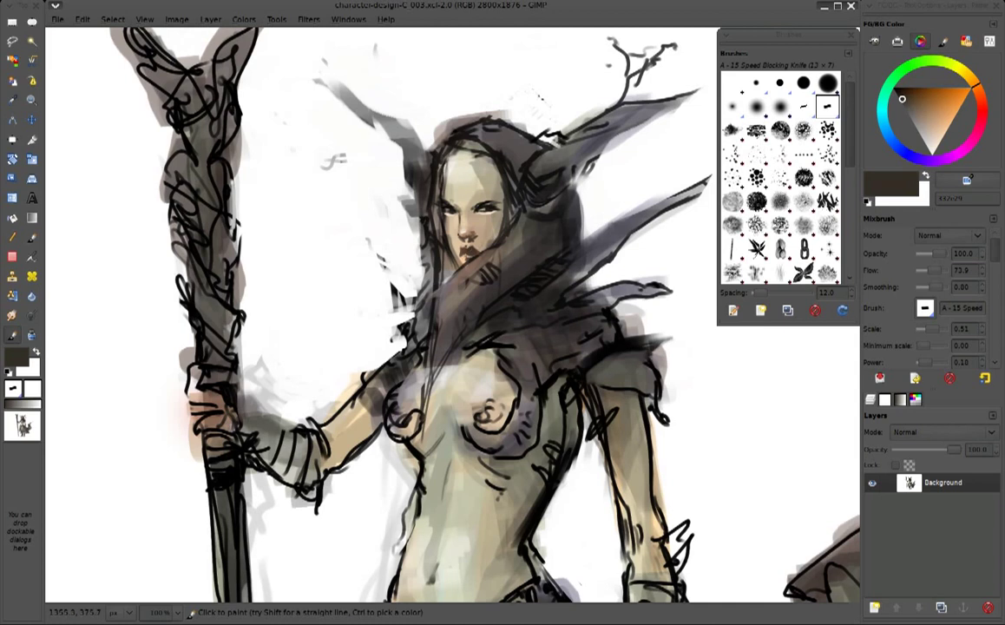
left_click(415, 229, "ctrl")
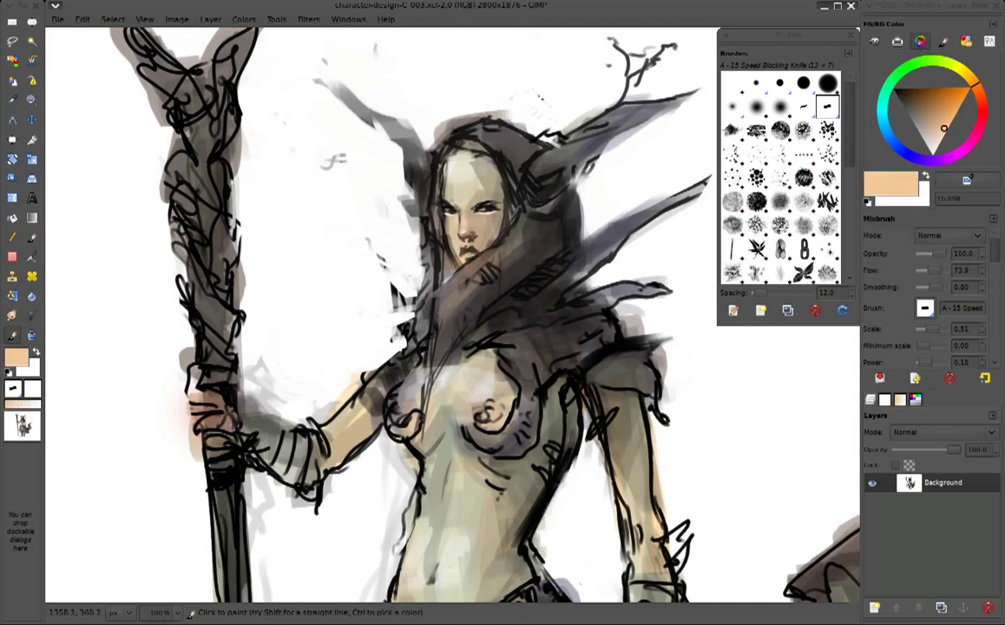
left_click(442, 217, "ctrl")
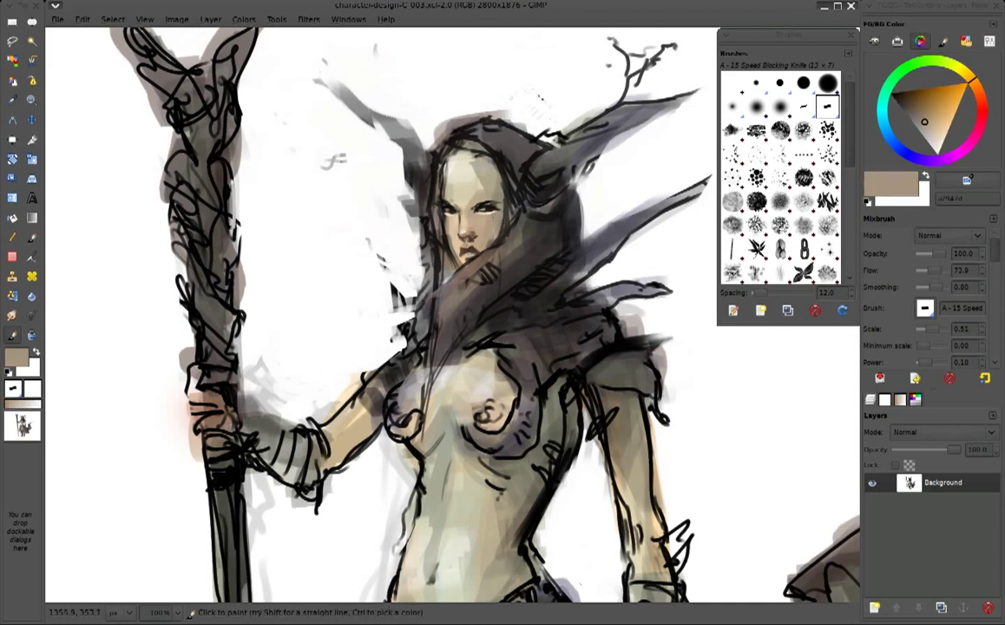
left_click(449, 198, "ctrl")
left_click(465, 226, "ctrl")
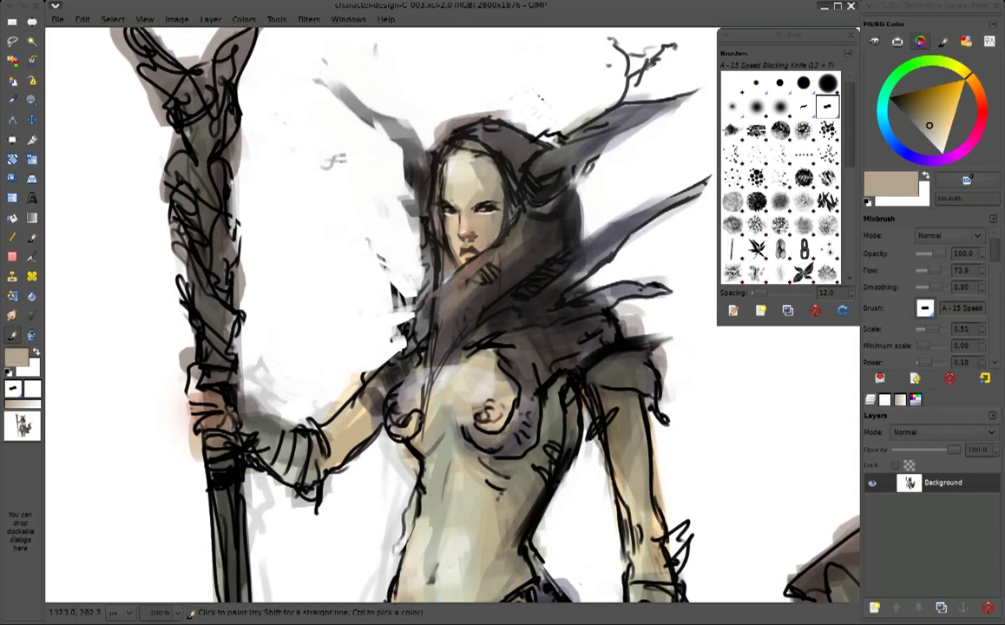
left_click(425, 187, "ctrl")
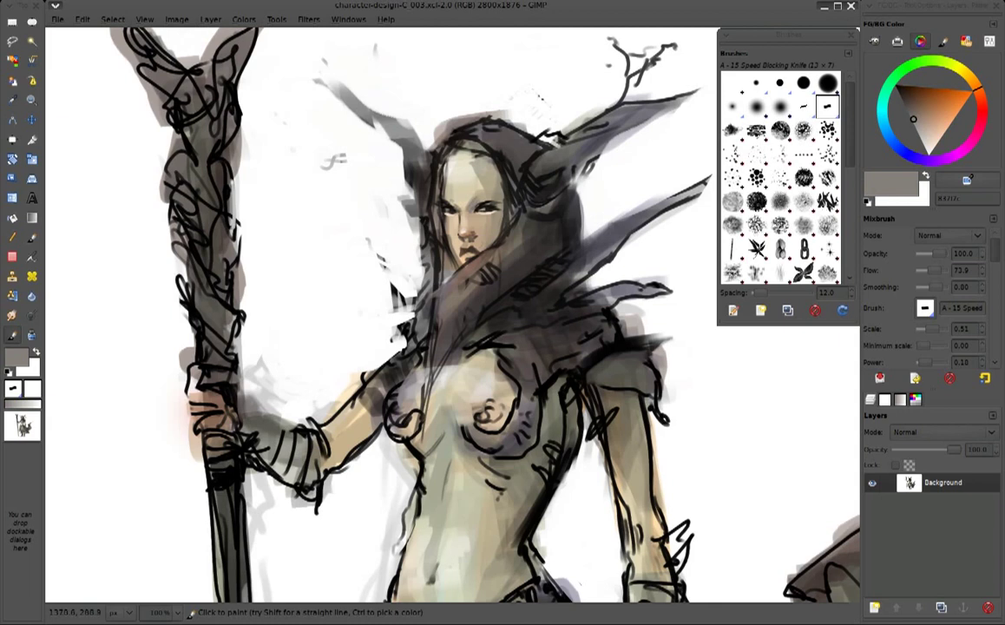
left_click(478, 192, "ctrl")
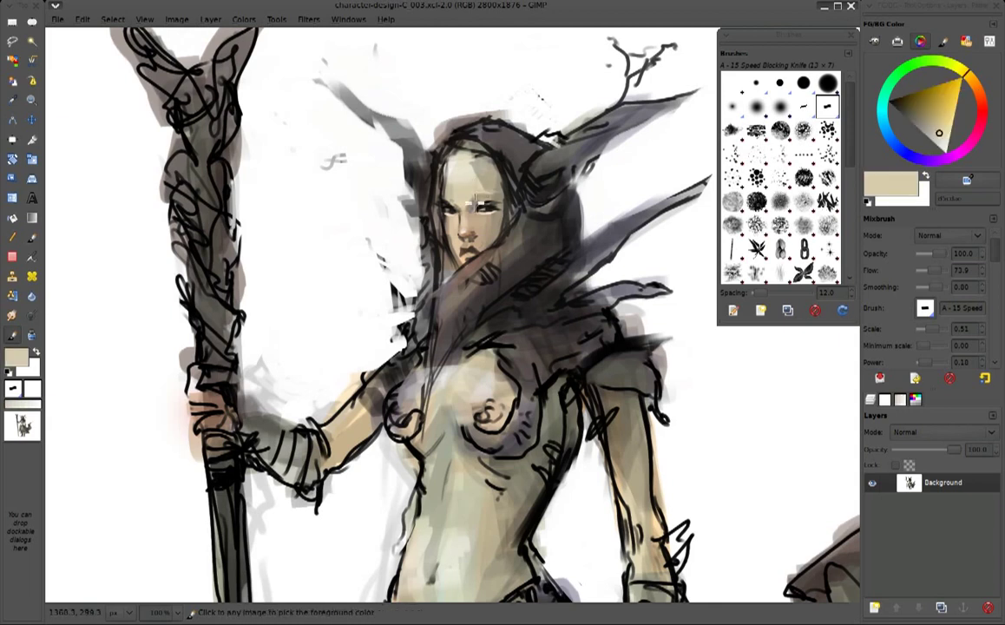
left_click(409, 183, "ctrl")
left_click(434, 194, "ctrl")
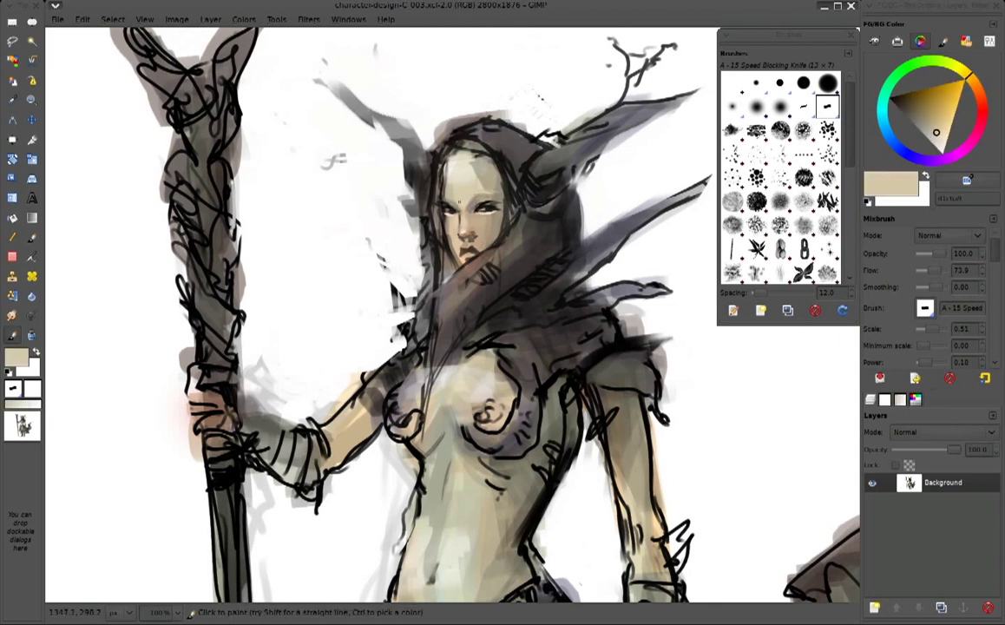
left_click(468, 193, "ctrl")
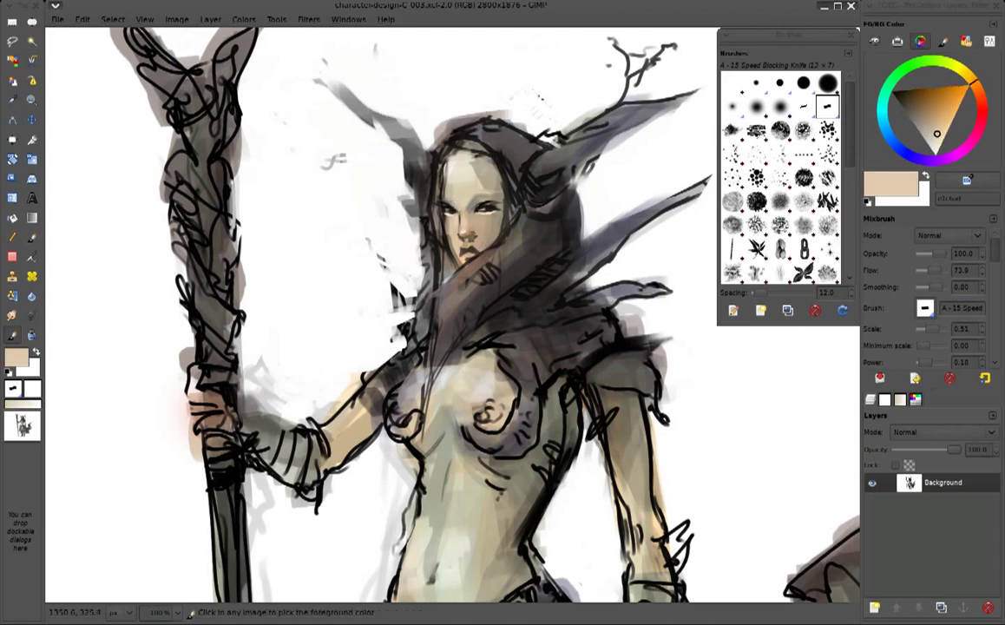
left_click(420, 262, "ctrl")
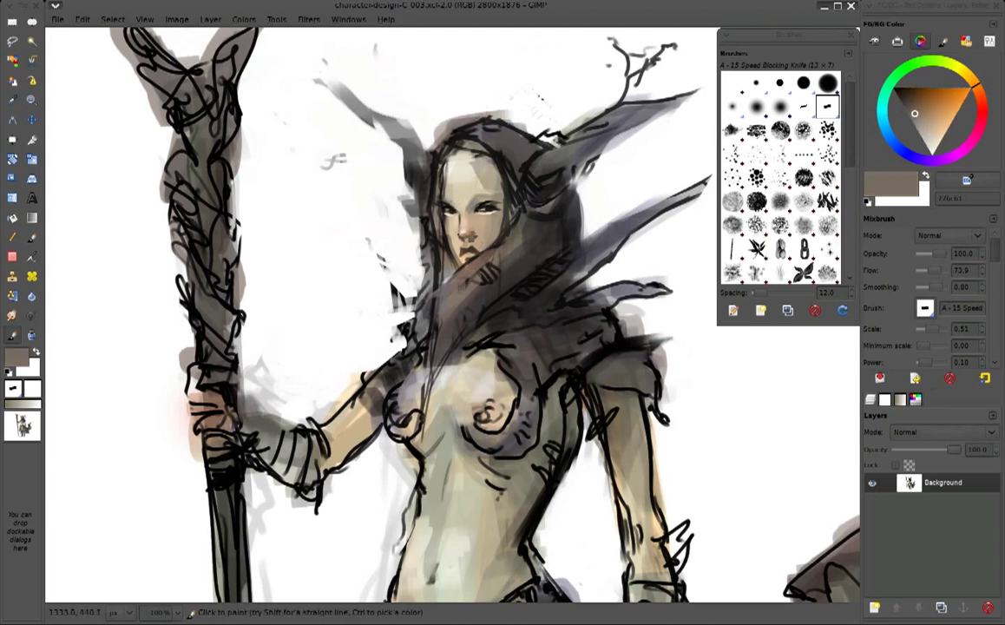
Refine the face blend with grey-beige, near-white and light greyish pink tones
left_click(552, 396, "ctrl")
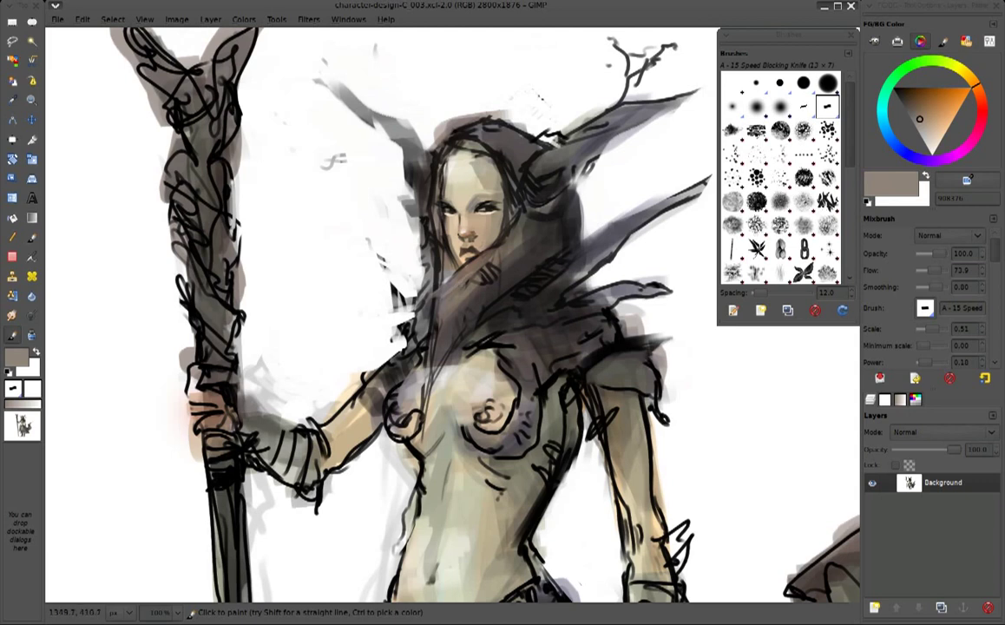
left_click(416, 264, "ctrl")
left_click(484, 189, "ctrl")
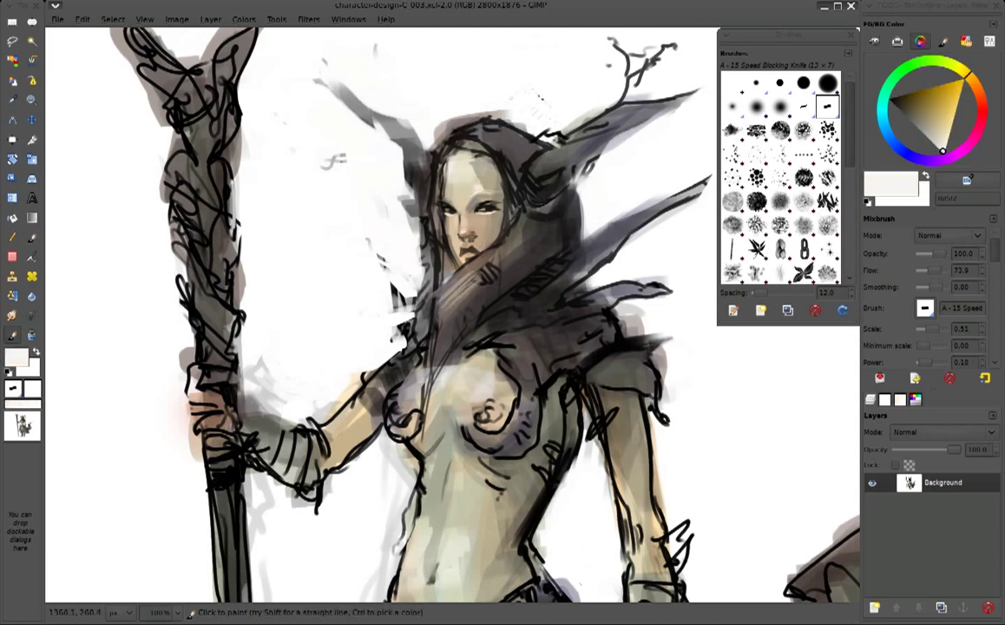
left_click(428, 178, "ctrl")
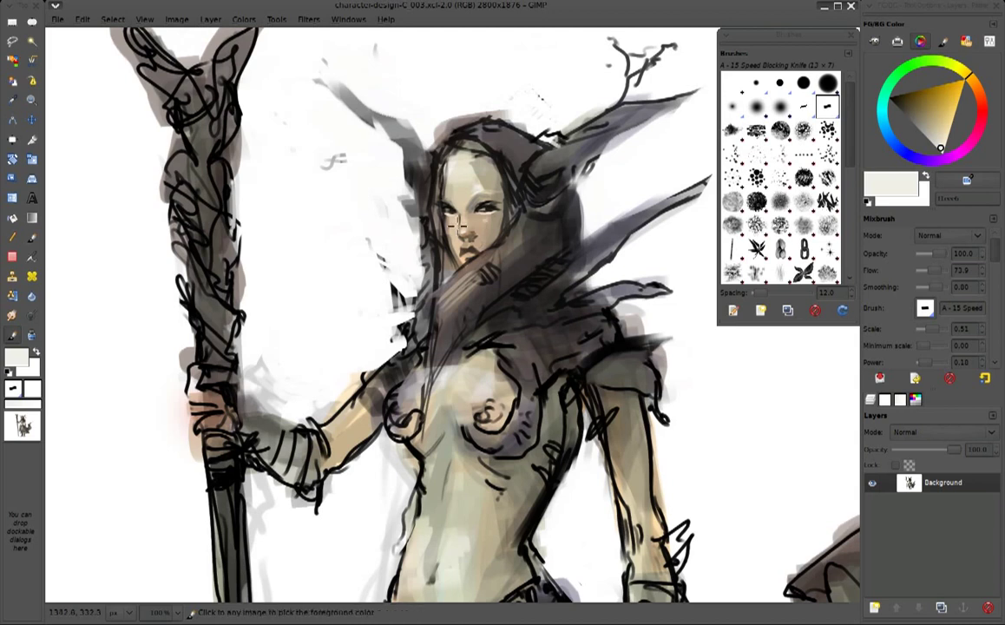
left_click(401, 201, "ctrl")
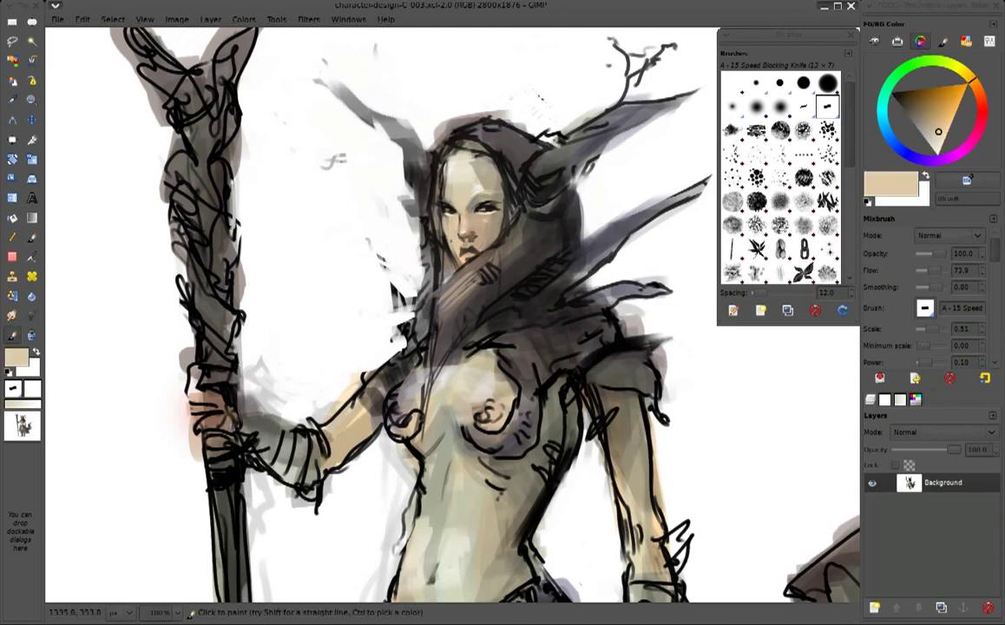
left_click(222, 137, "ctrl")
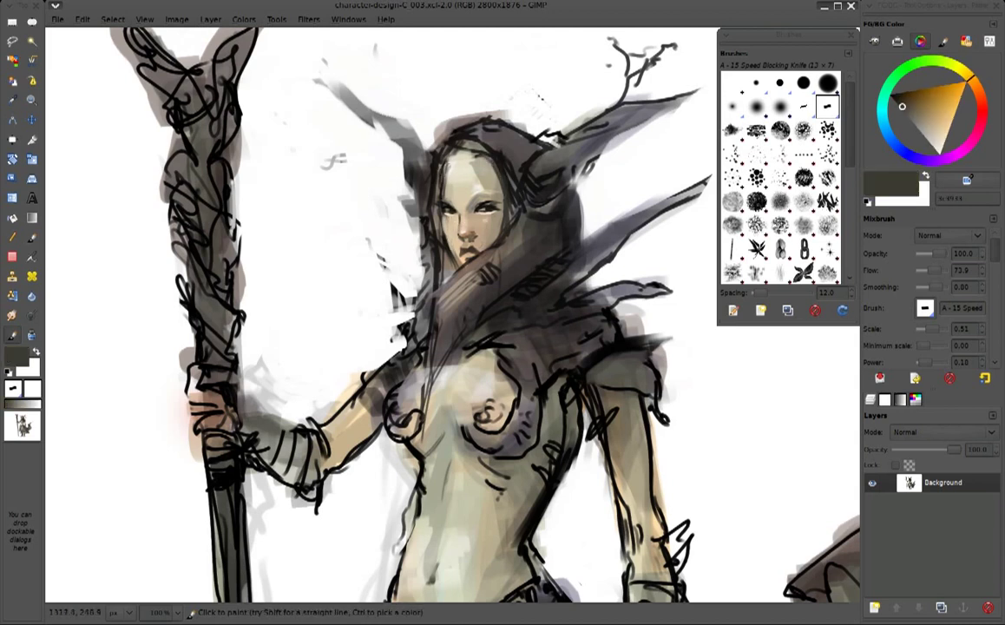
left_click(391, 191, "ctrl")
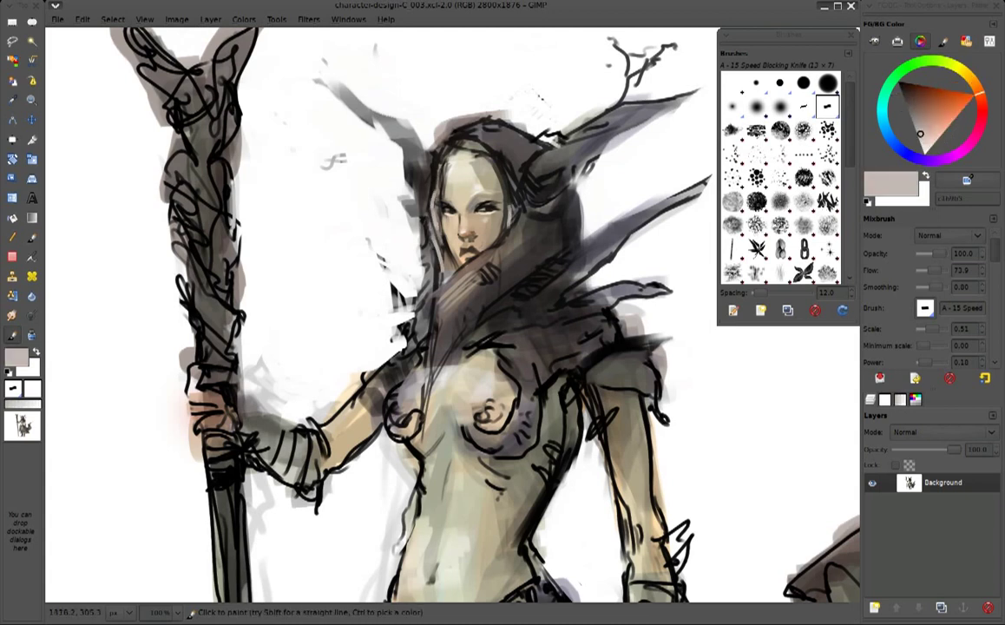
Reset to default colours and paint white highlights across the hair crown and left side
key("d")
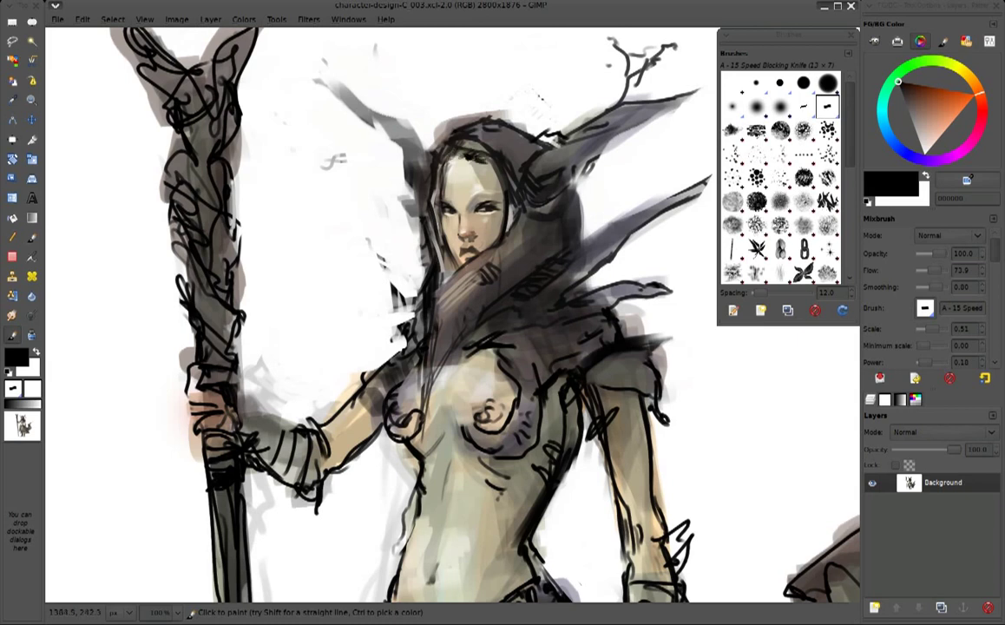
key("x")
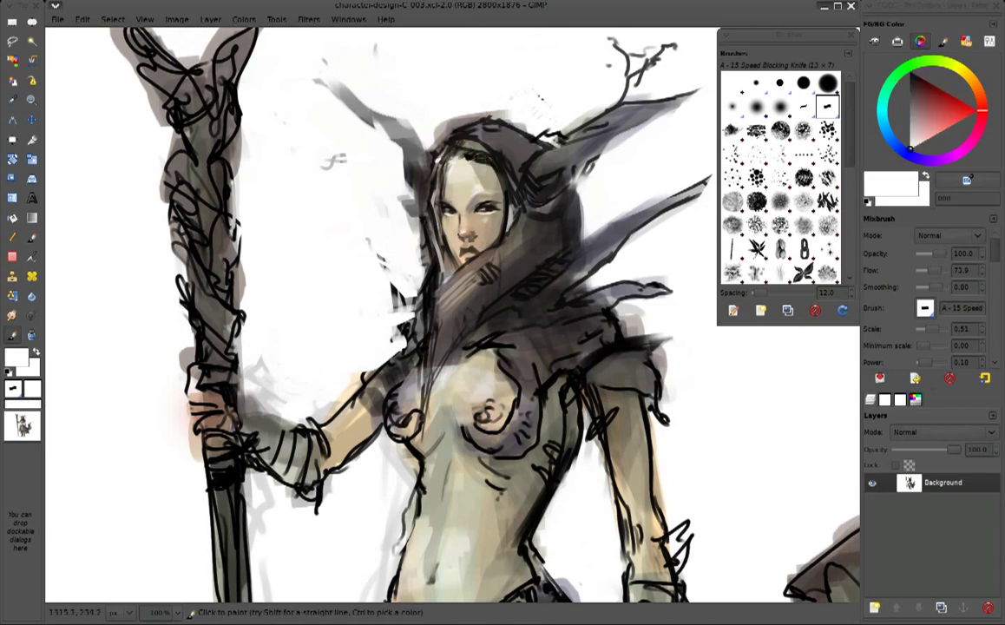
mouse_move(419, 132)
left_mouse_down()
mouse_move(450, 153)
mouse_move(457, 173)
left_mouse_up()
left_click_drag(381, 204, 379, 390)
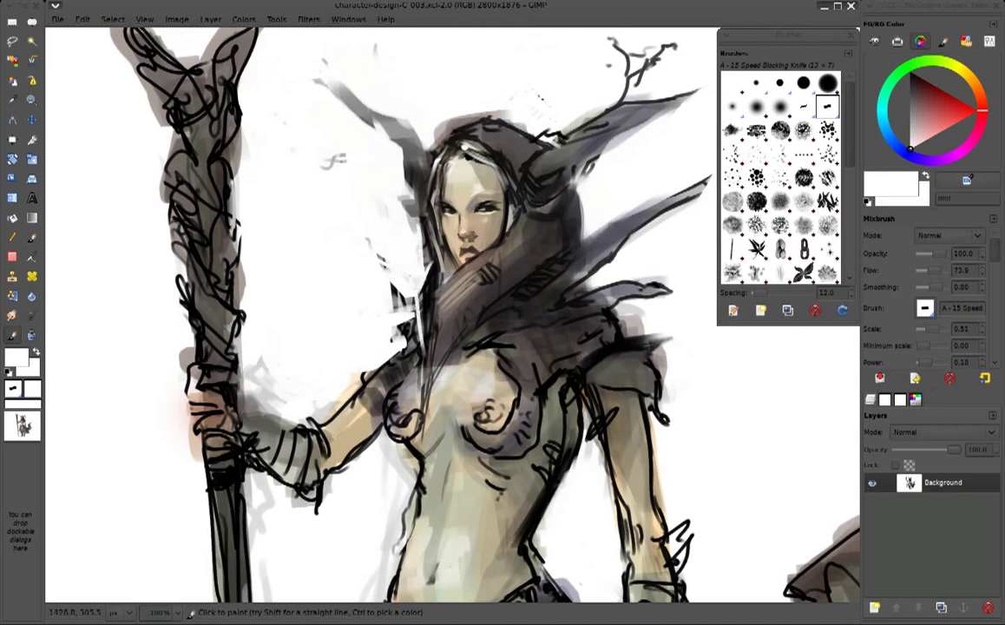
Switch to the rake-brush painting preset and rake strokes across the hair and collar
key("p")
left_click(914, 378)
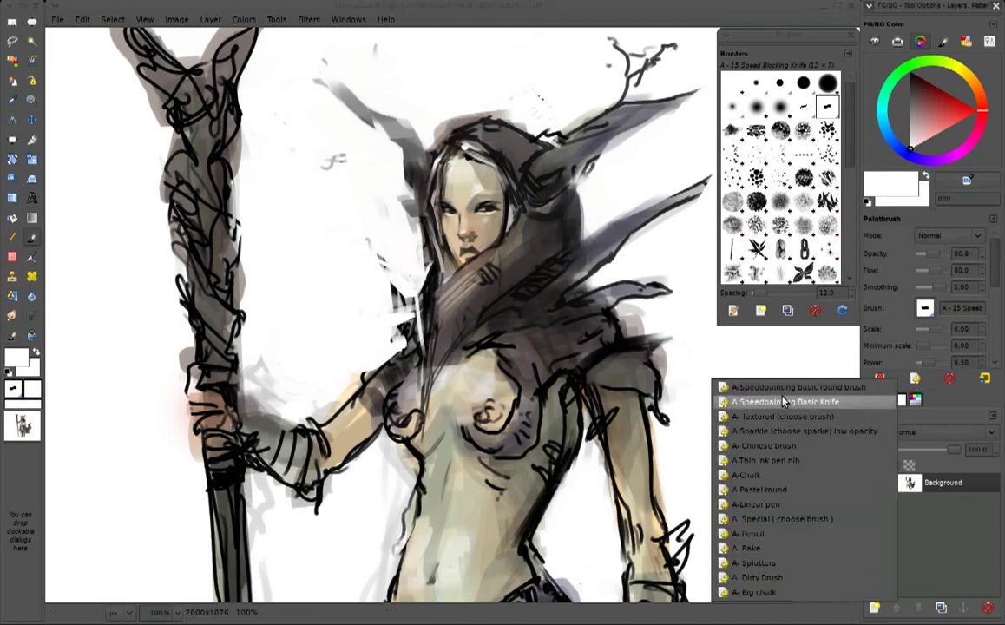
left_click(741, 593)
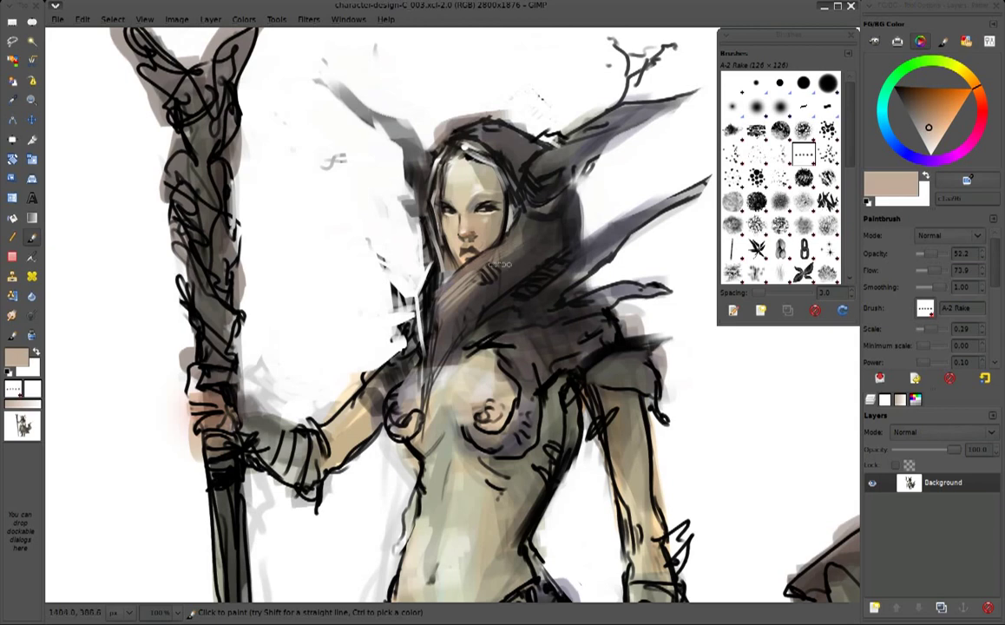
mouse_move(521, 204)
left_mouse_down()
mouse_move(391, 330)
mouse_move(443, 276)
mouse_move(429, 260)
mouse_move(400, 312)
left_mouse_up()
Rake greyish beige and near-black strokes across the hair and both horns
left_click(507, 278, "ctrl")
left_click(508, 184, "ctrl")
left_click_drag(555, 96, 482, 174)
left_click_drag(533, 139, 425, 117)
mouse_move(382, 148)
left_mouse_down()
mouse_move(295, 87)
mouse_move(340, 95)
left_mouse_up()
left_click_drag(516, 161, 482, 137)
left_click_drag(598, 96, 494, 166)
left_click_drag(626, 89, 599, 102)
left_click(598, 243, "ctrl")
left_click_drag(551, 211, 515, 243)
left_click_drag(593, 178, 425, 308)
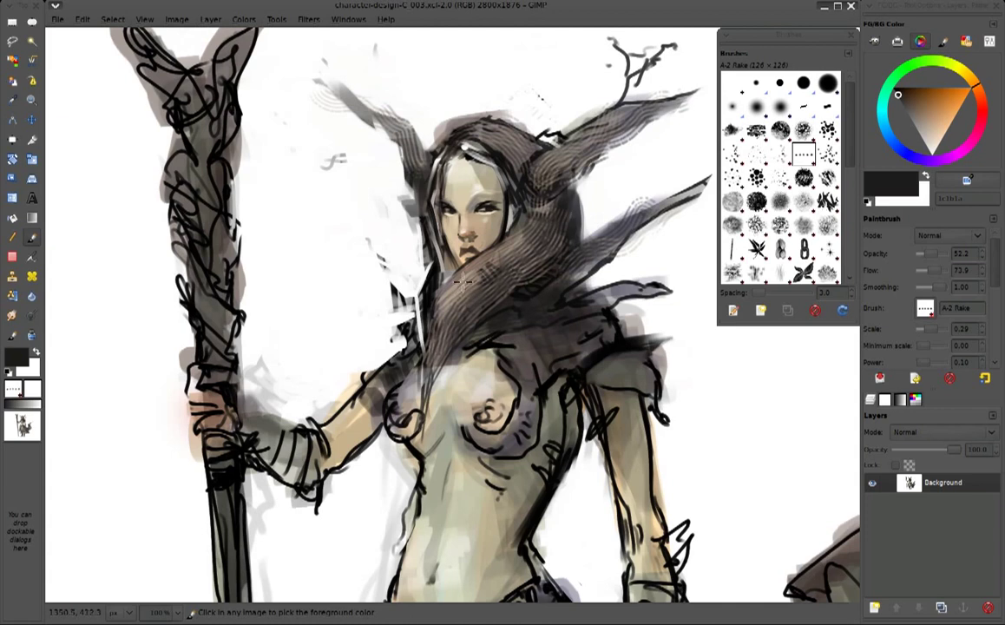
With the A-2 Dirty Brush in white, streak light strokes across the hair toward the horn
left_click(926, 127)
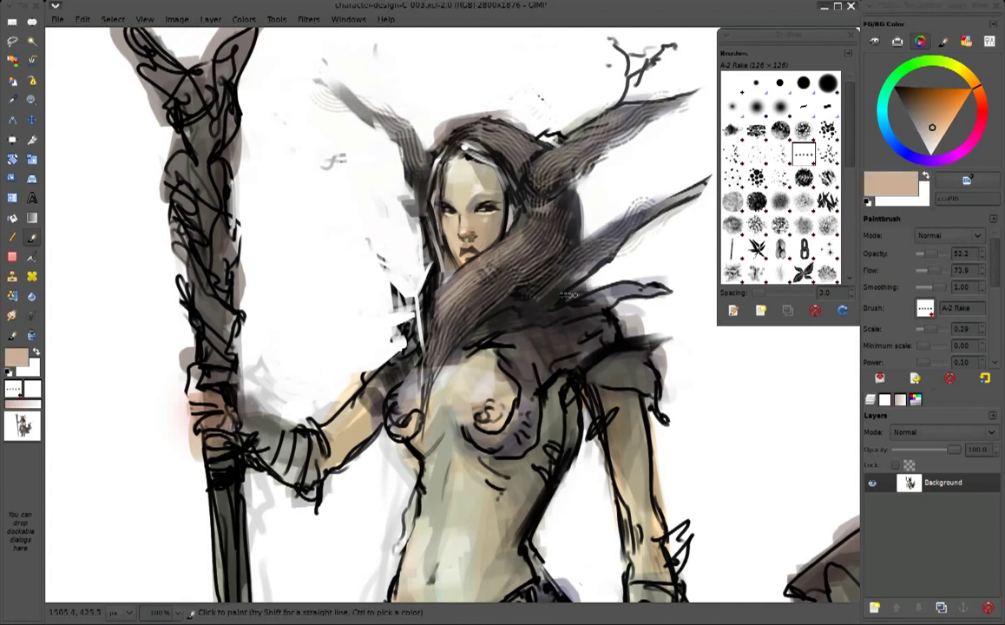
left_click(401, 185, "ctrl")
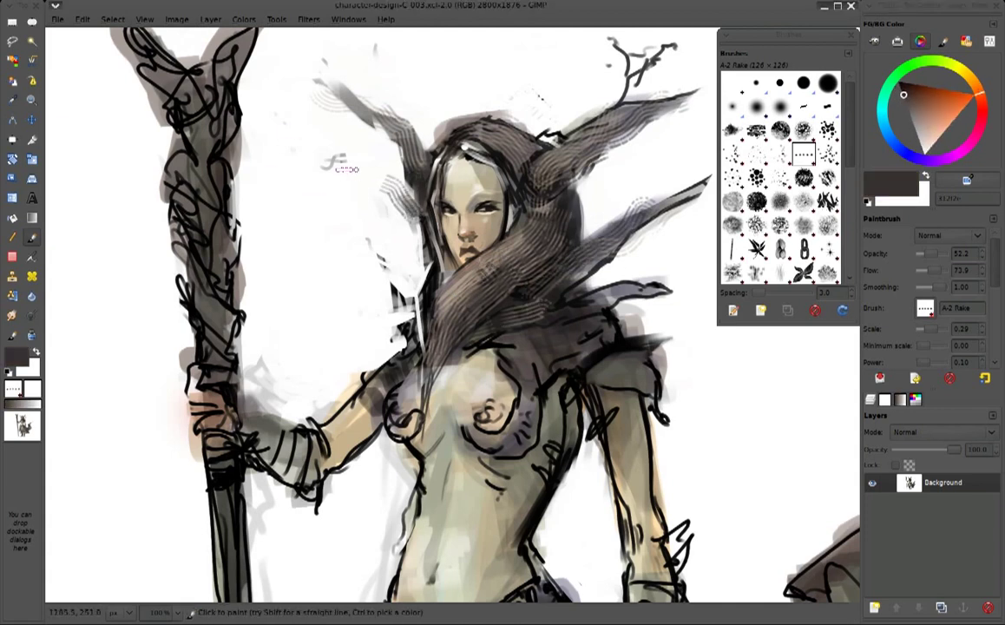
left_click(759, 576)
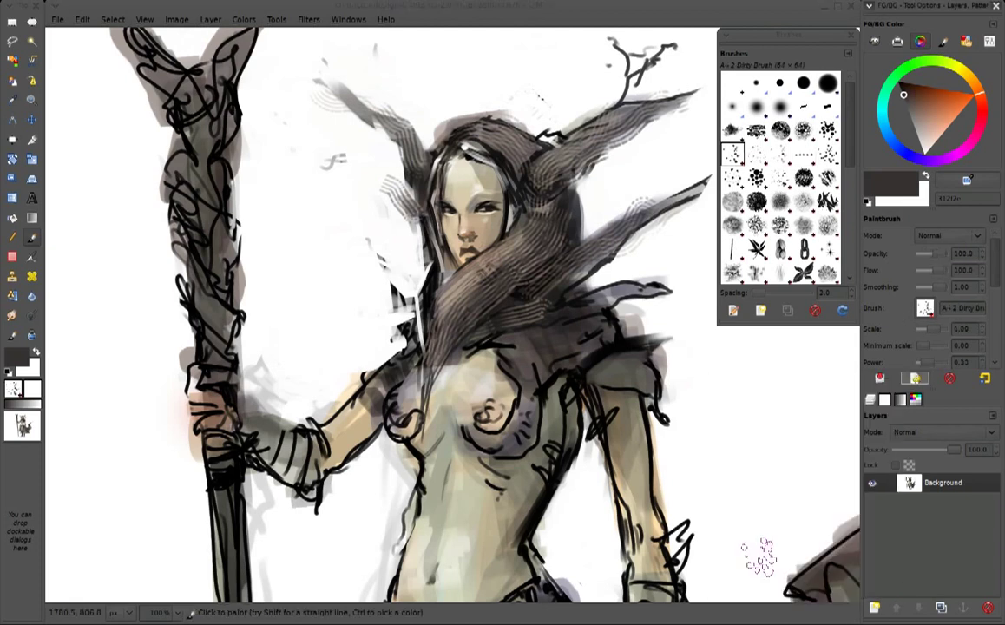
mouse_move(462, 297)
left_mouse_down()
mouse_move(438, 245)
mouse_move(502, 253)
mouse_move(558, 208)
left_mouse_up()
left_click_drag(500, 152, 621, 111)
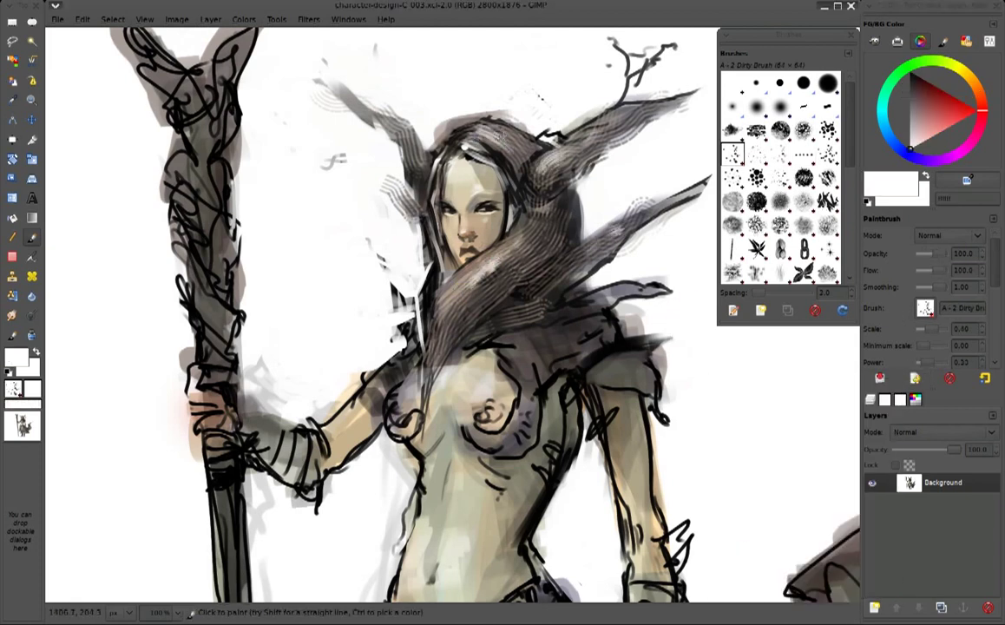
Switch to the A-19 Eroded preset and dab faint light marks on the top of the hair
left_click(915, 379)
left_click(755, 458)
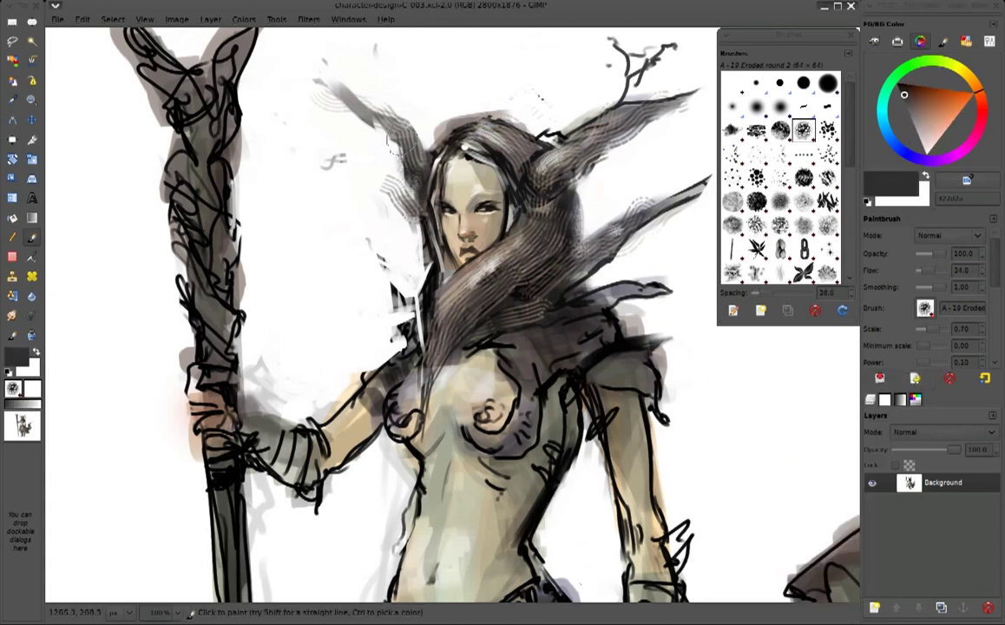
left_click_drag(482, 121, 516, 117)
Zoom out and paint beige rake strokes at 80 opacity into the hair and chest
key("minus")
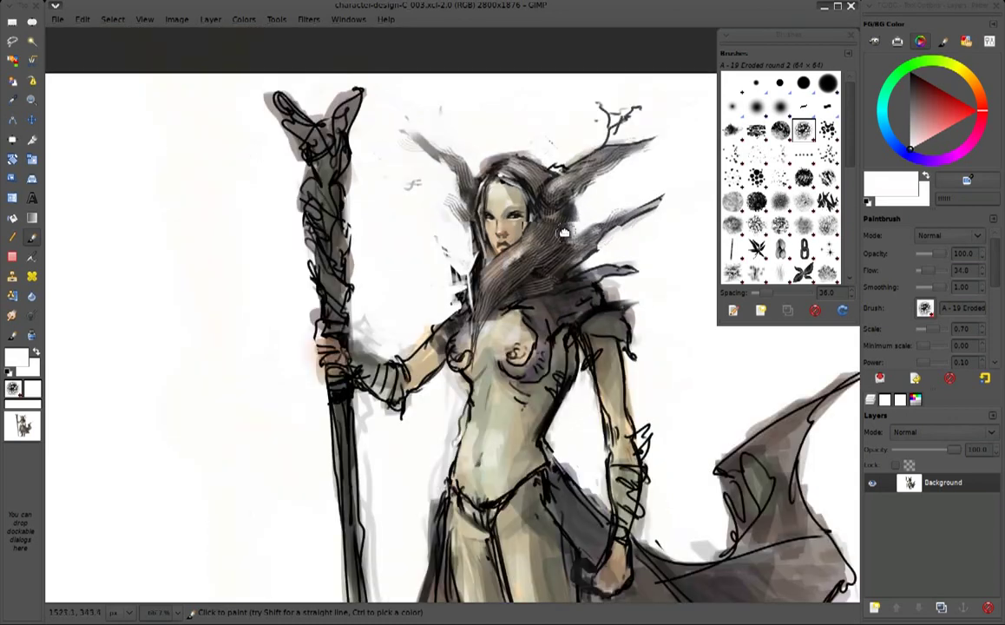
left_click(915, 379)
left_click(764, 532)
left_click(912, 379)
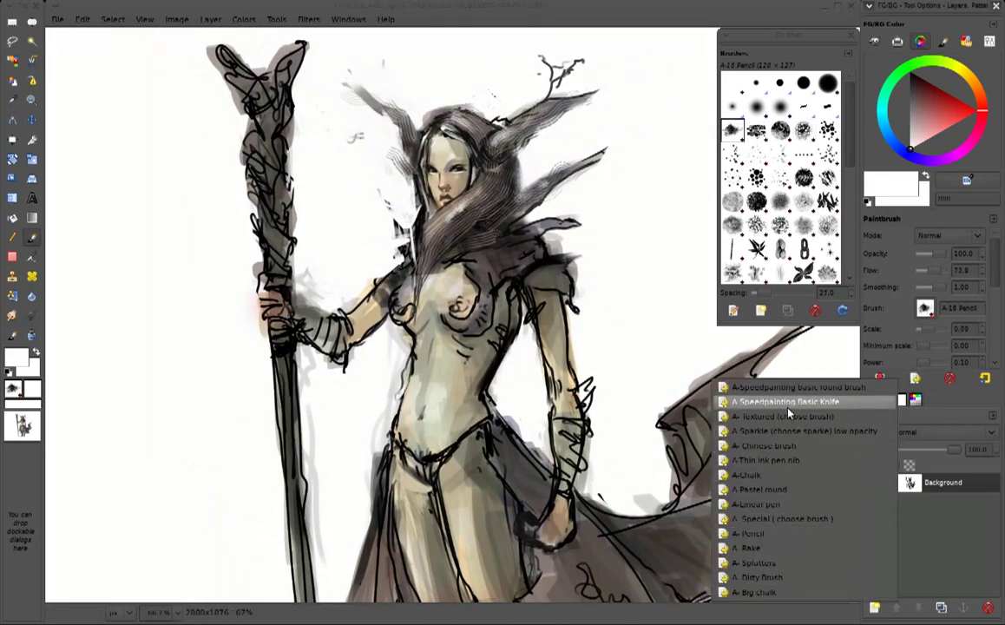
left_click(734, 492)
left_click(517, 260, "ctrl")
key("bracketright")
key("bracketright")
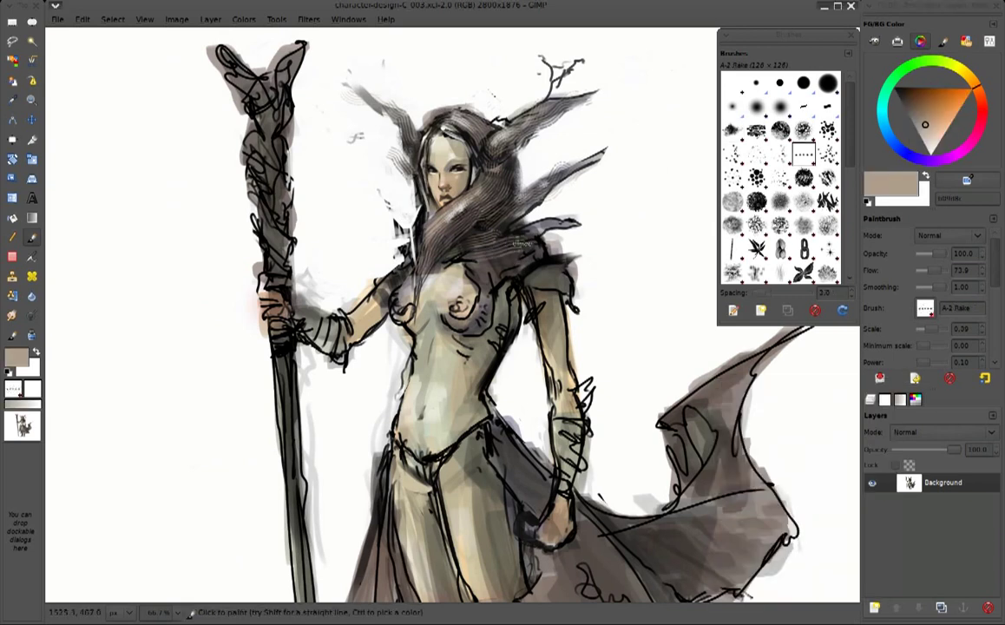
key("8")
mouse_move(439, 247)
left_mouse_down()
mouse_move(446, 277)
mouse_move(490, 221)
mouse_move(503, 224)
left_mouse_up()
Draw black swirling outlines around both breasts at lower opacity
key("d")
key("6")
left_click_drag(486, 296, 464, 328)
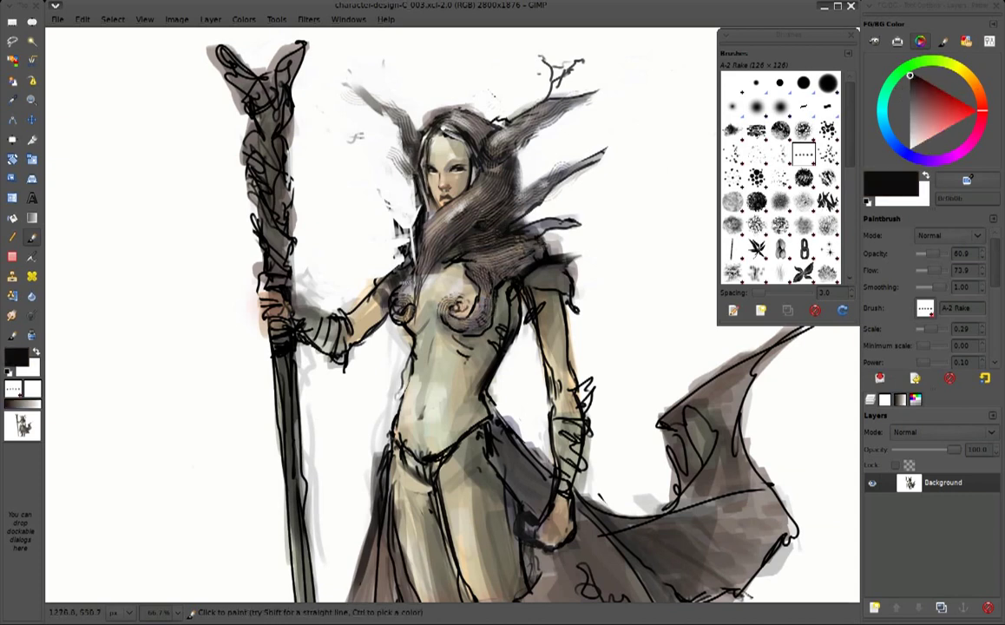
left_click_drag(444, 306, 441, 278)
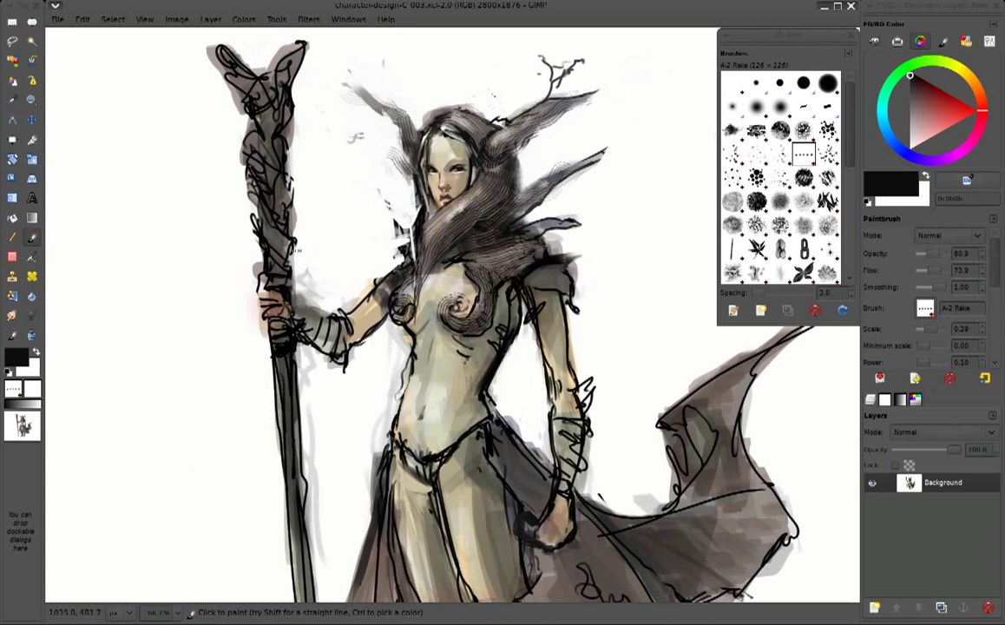
Repaint the staff and its forked top with light grey, white and dark grey-brown strokes
left_click(466, 217, "ctrl")
left_click(407, 193, "ctrl")
left_click_drag(230, 139, 261, 139)
mouse_move(230, 86)
left_mouse_down()
mouse_move(221, 48)
mouse_move(260, 109)
mouse_move(245, 208)
mouse_move(253, 252)
left_mouse_up()
left_click(336, 200, "ctrl")
mouse_move(230, 103)
left_mouse_down()
mouse_move(196, 63)
mouse_move(235, 127)
mouse_move(281, 136)
mouse_move(261, 191)
left_mouse_up()
mouse_move(230, 126)
left_mouse_down()
mouse_move(217, 182)
mouse_move(252, 217)
left_mouse_up()
mouse_move(247, 91)
left_mouse_down()
mouse_move(195, 43)
mouse_move(243, 101)
left_mouse_up()
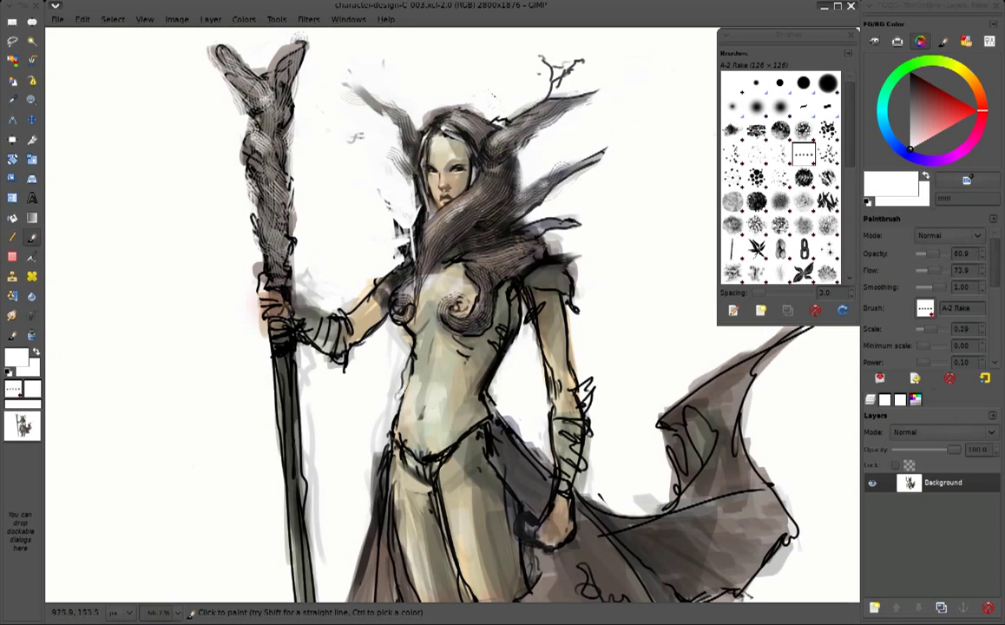
left_click(287, 260, "ctrl")
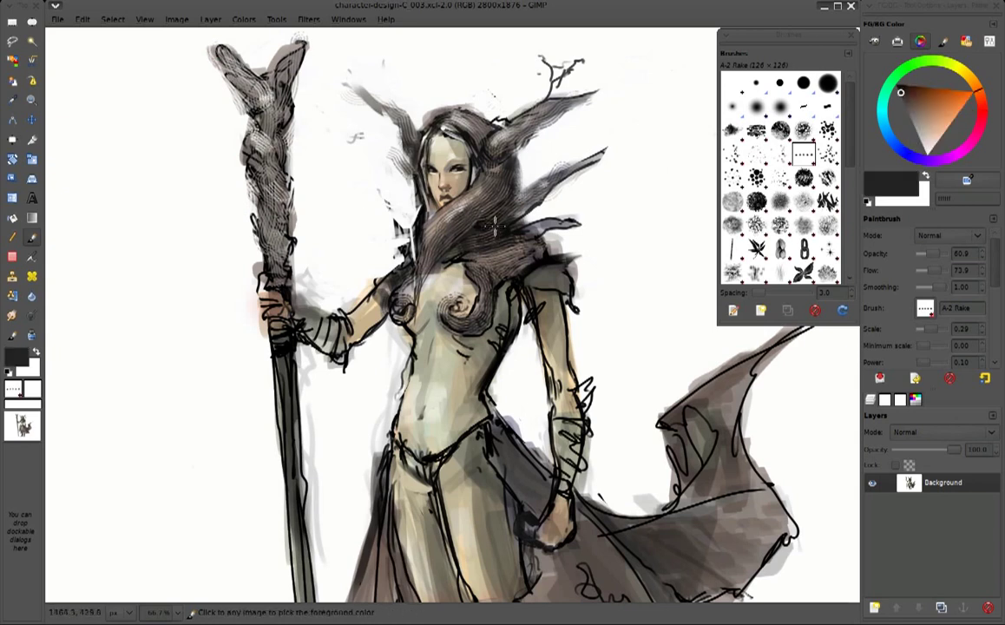
left_click_drag(238, 109, 251, 178)
Glaze light beige Multiply strokes over the staff top and shaft
left_click(950, 235)
left_click(931, 321)
left_click(924, 134)
left_click_drag(207, 58, 224, 78)
mouse_move(262, 49)
left_mouse_down()
mouse_move(247, 104)
mouse_move(250, 218)
left_mouse_up()
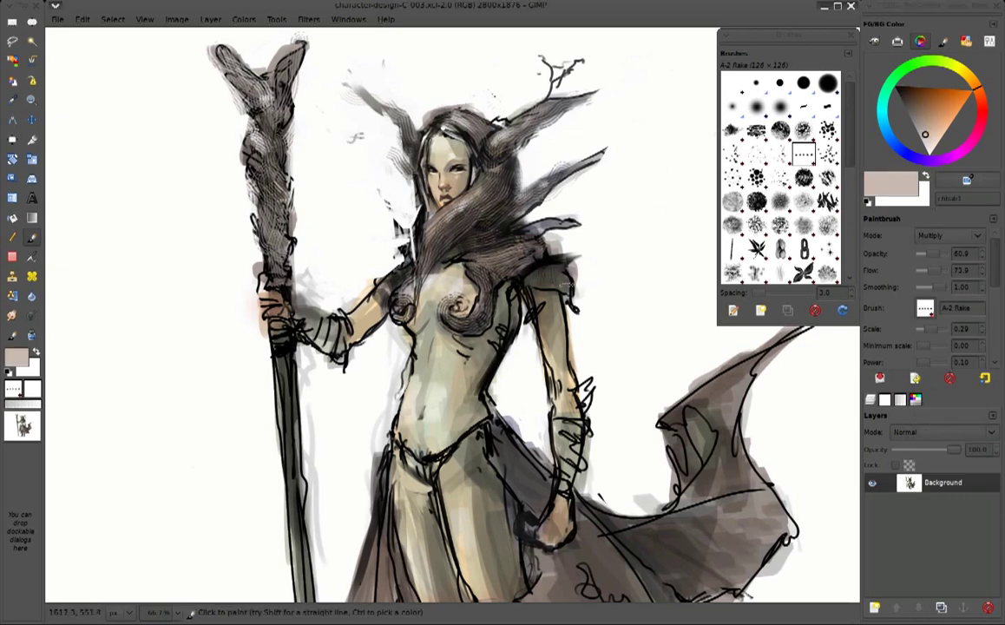
Switch to the Chinese eroded brush preset and paint white highlights on the waist
left_click_drag(484, 219, 484, 176)
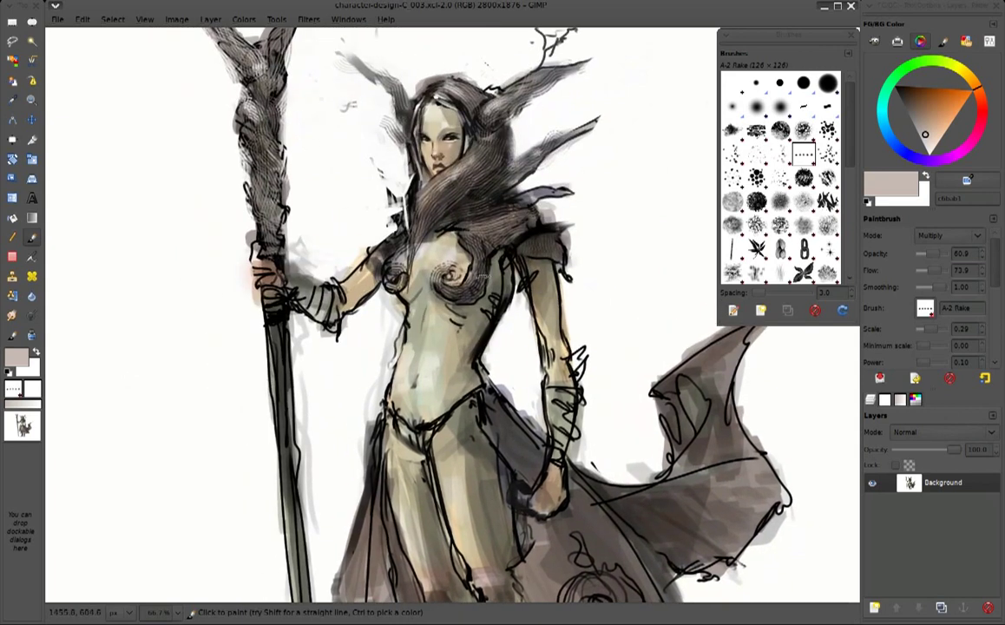
left_click(787, 491)
left_click(764, 482)
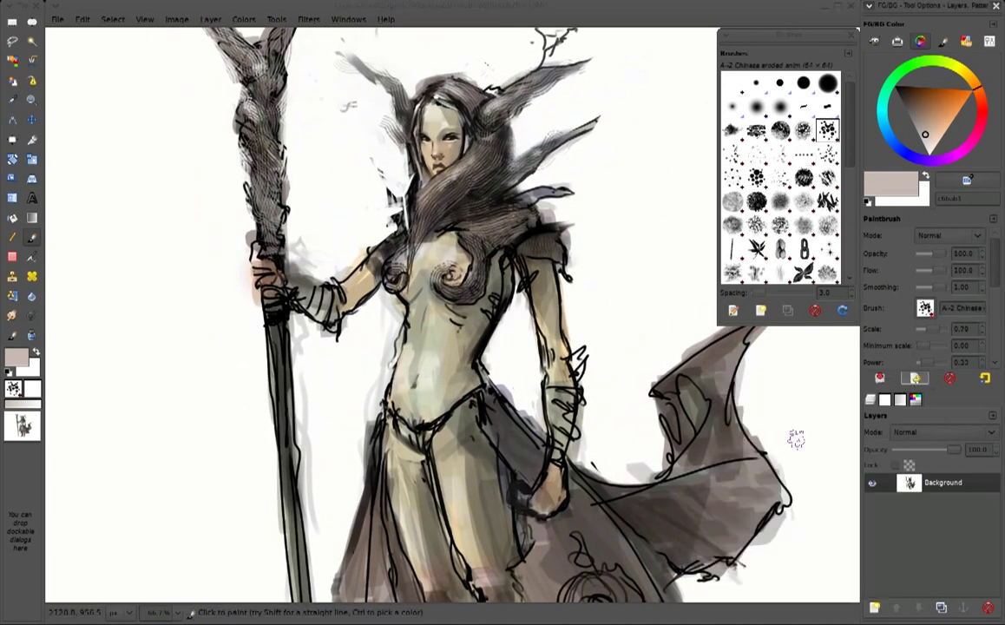
left_click_drag(945, 251, 935, 252)
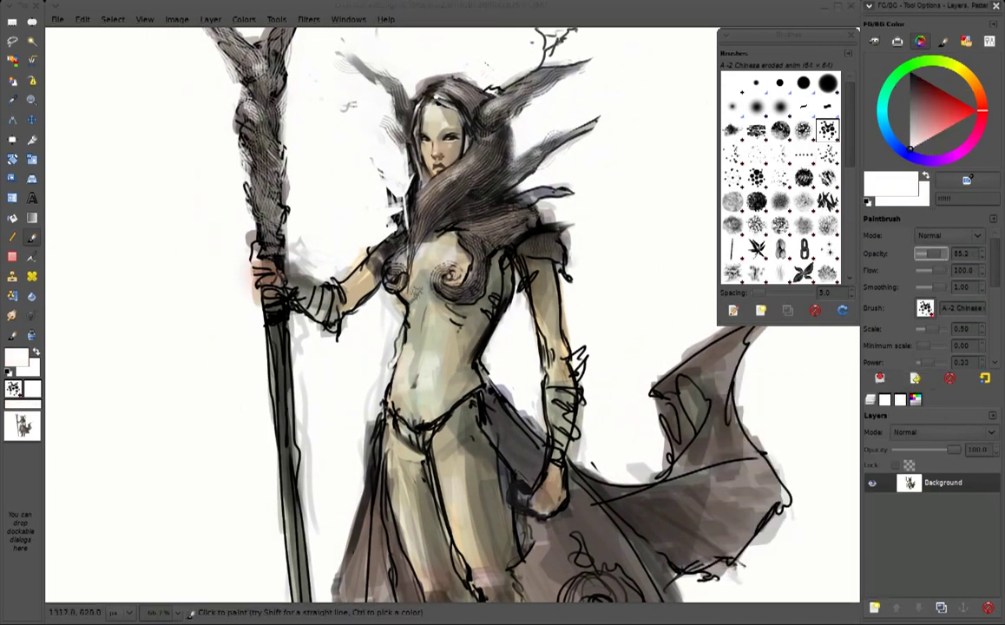
left_click_drag(382, 390, 417, 438)
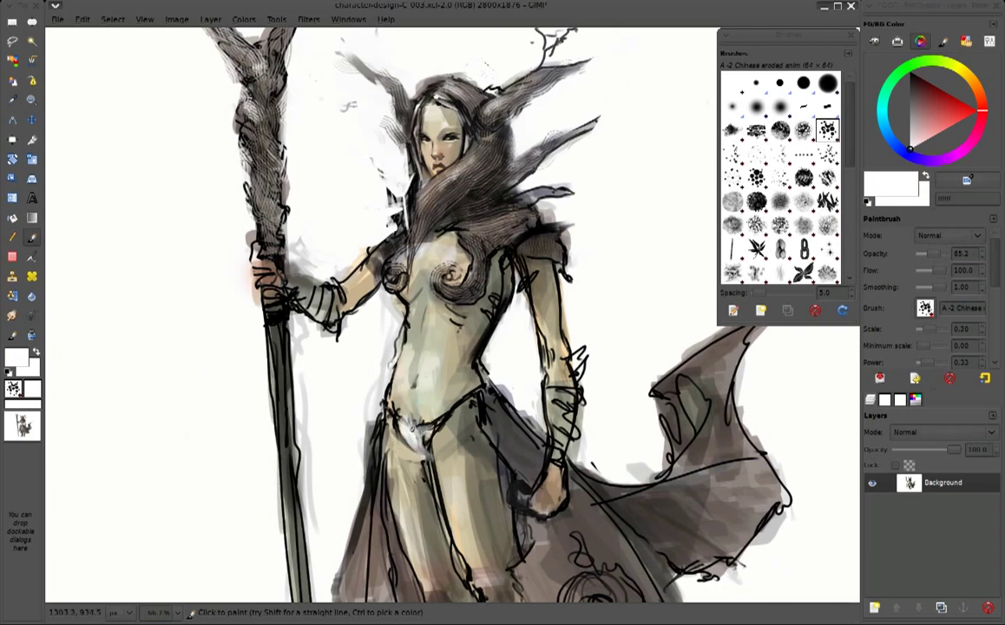
Darken the right breast spiral and add near-black marks around the left shoulder
left_click(423, 436, "ctrl")
left_click(386, 391, "ctrl")
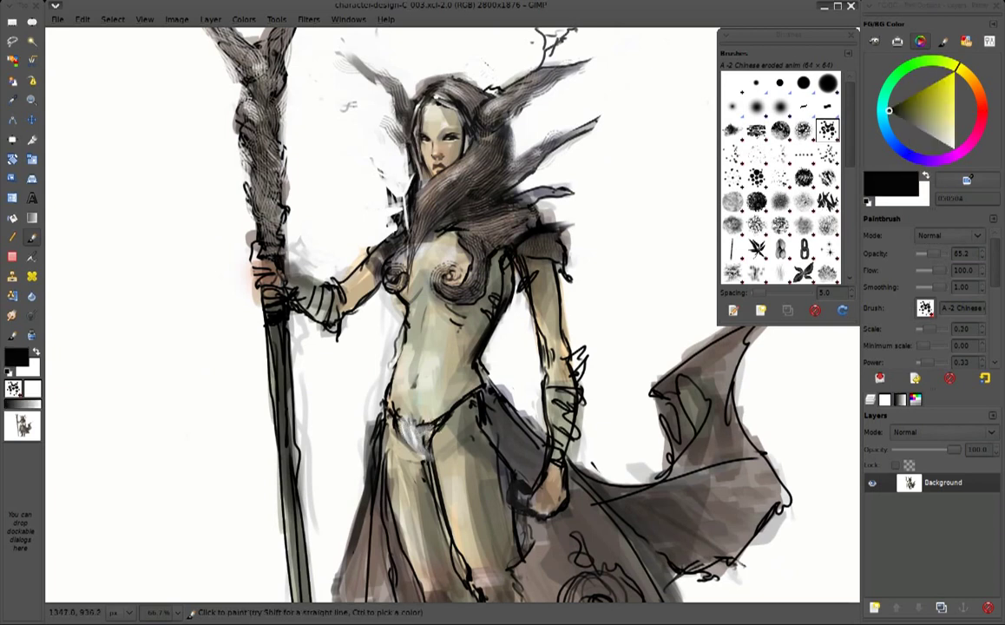
left_click(387, 383, "ctrl")
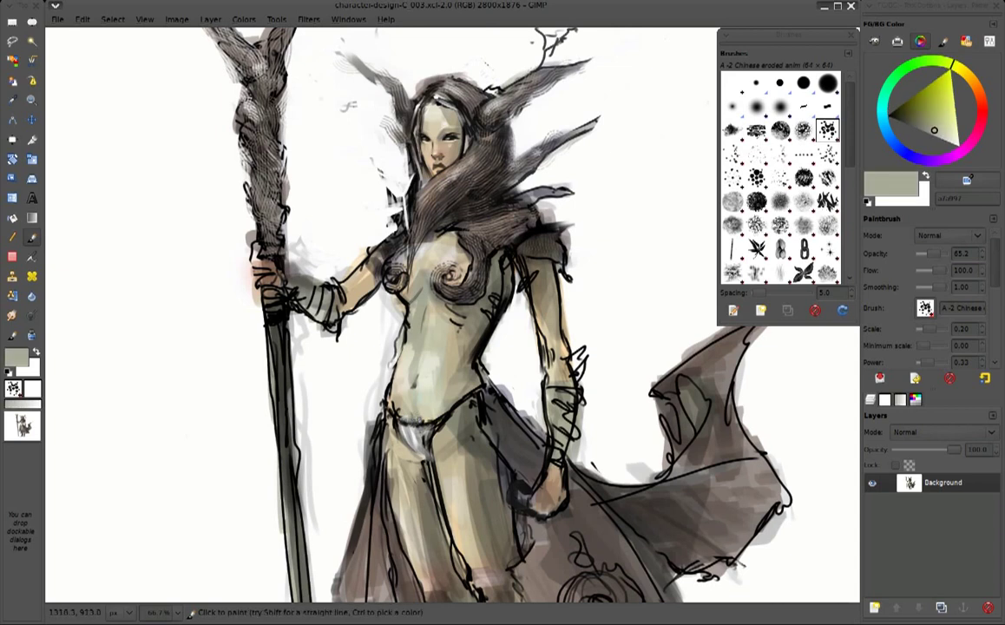
left_click(379, 396, "ctrl")
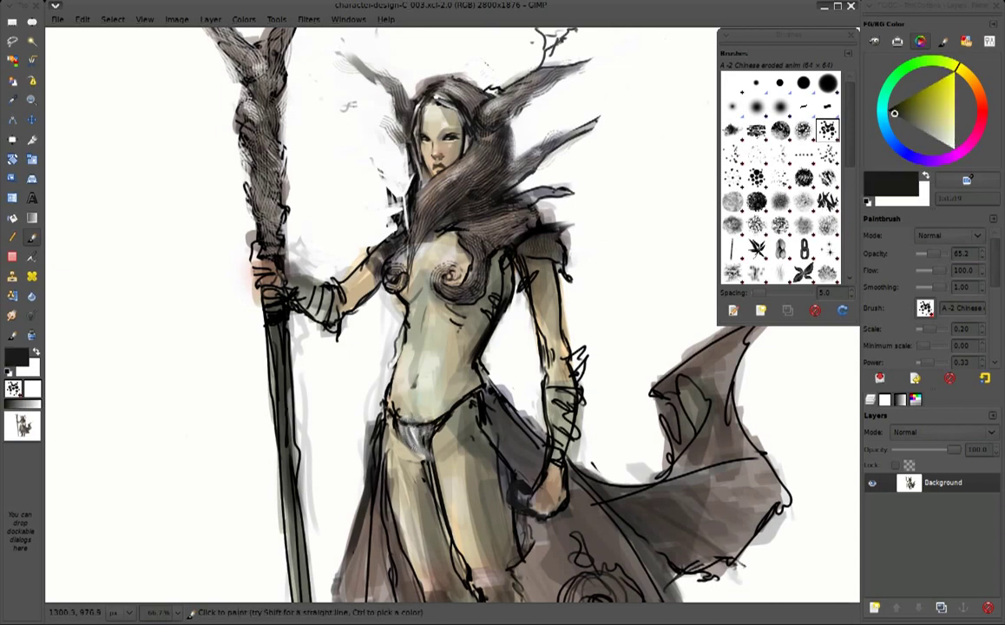
left_click(381, 408, "ctrl")
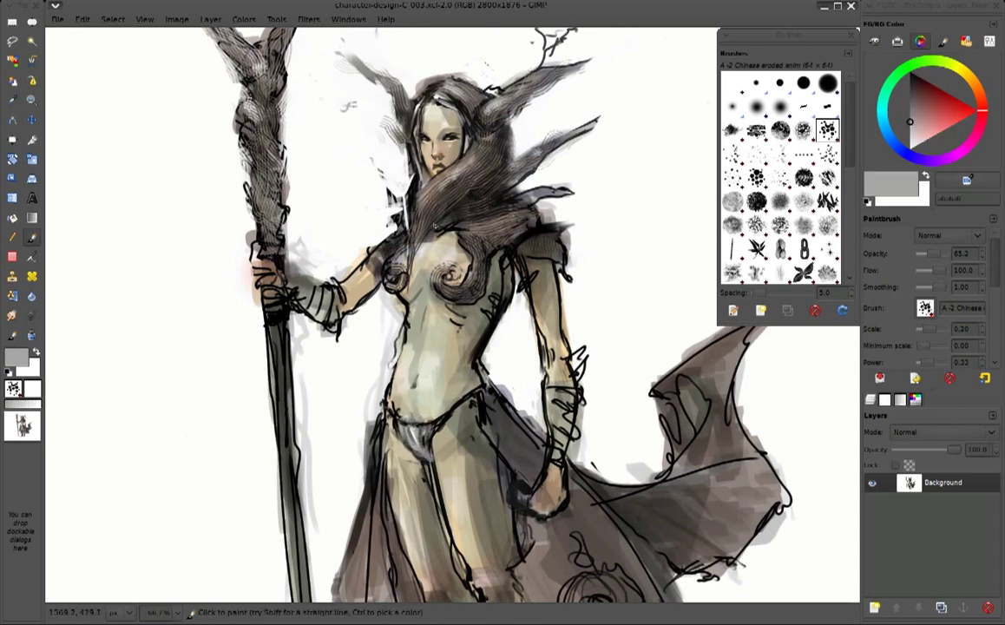
left_click(406, 249, "ctrl")
left_click_drag(441, 266, 453, 278)
left_click_drag(403, 252, 360, 217)
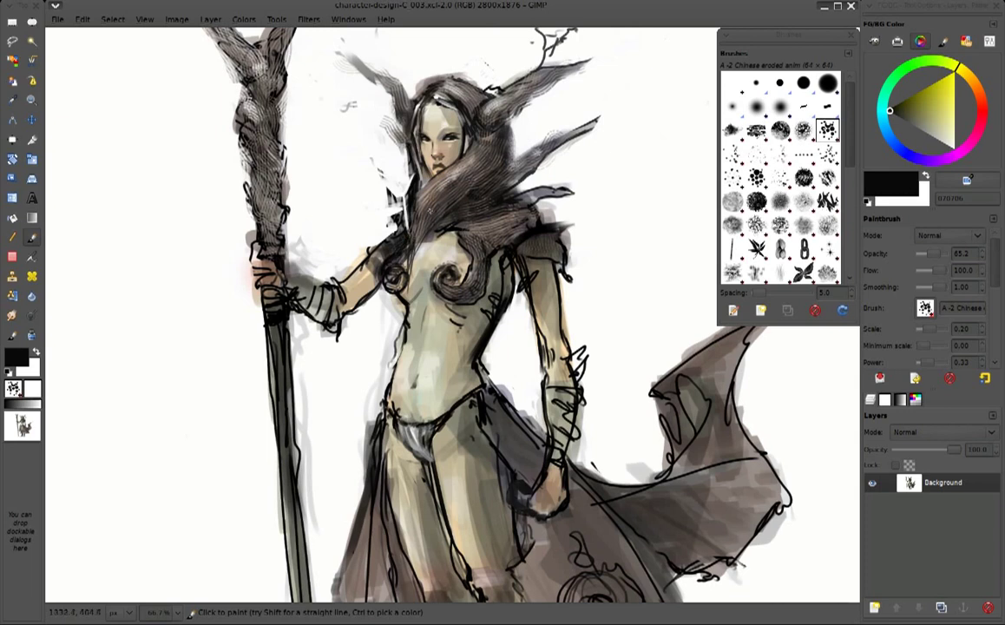
Lighten hair strands and the area near the shoulder with white strokes
left_click(429, 217, "ctrl")
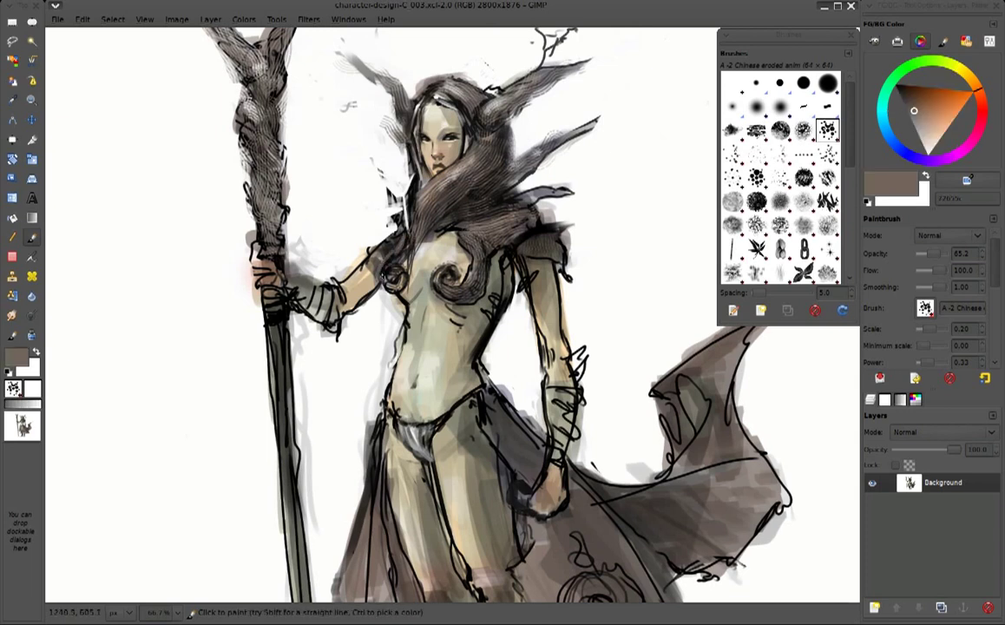
left_click(498, 174, "ctrl")
left_click_drag(468, 195, 440, 206)
left_click_drag(414, 260, 403, 243)
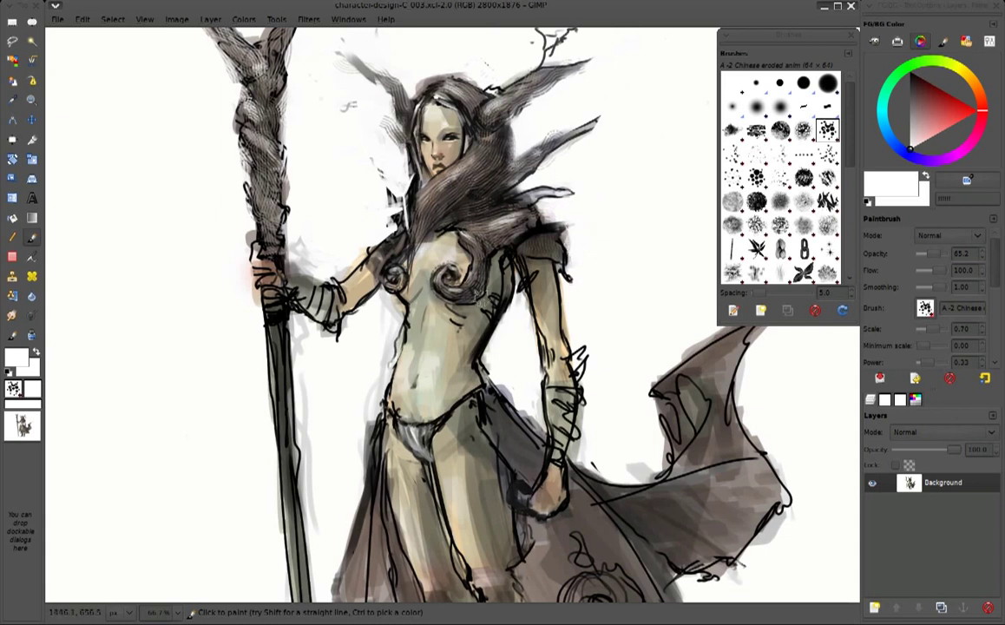
left_click(453, 269, "ctrl")
left_click(449, 286, "ctrl")
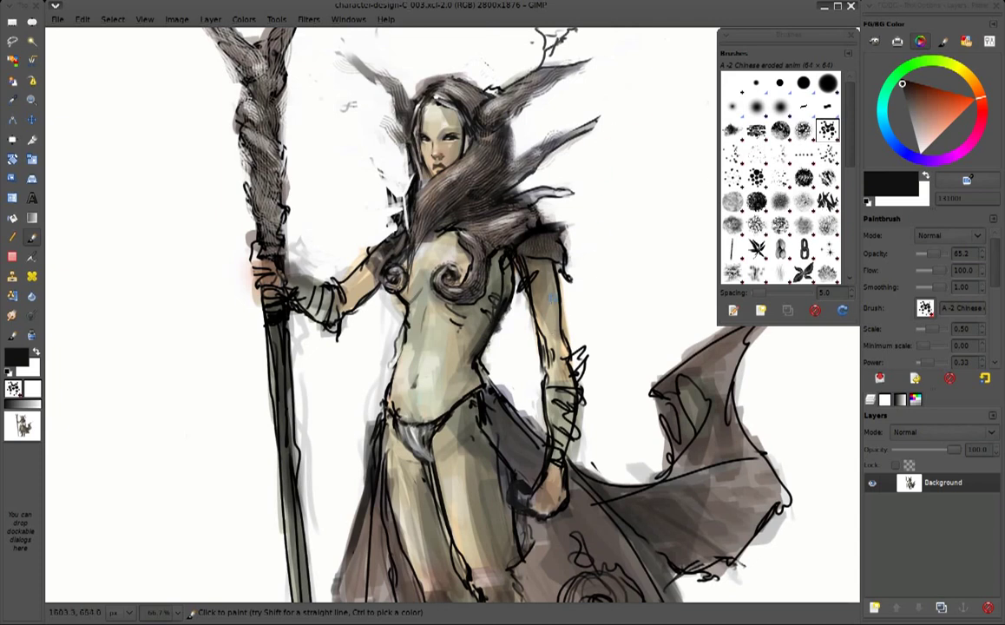
left_click(12, 336)
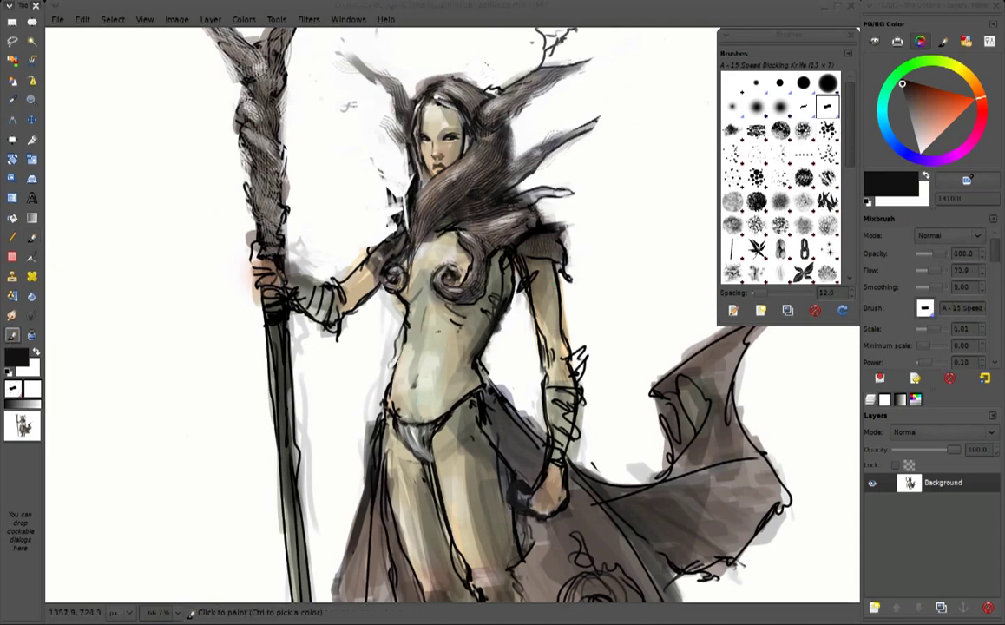
Sample beige and olive-grey tones and smear the hair curl near the left shoulder
left_click(434, 267, "ctrl")
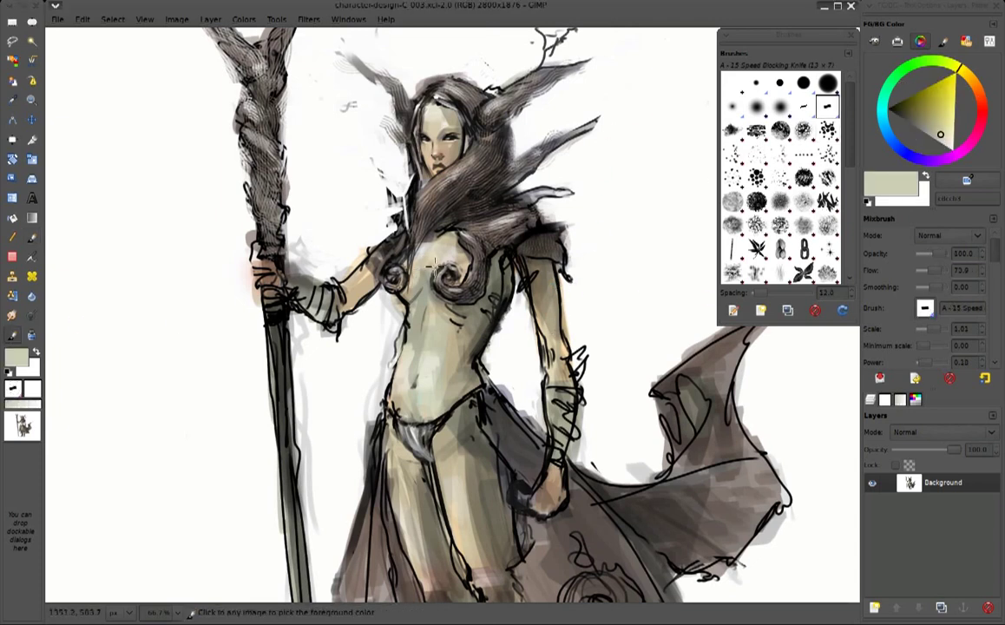
left_click(464, 304, "ctrl")
left_click_drag(382, 246, 377, 262)
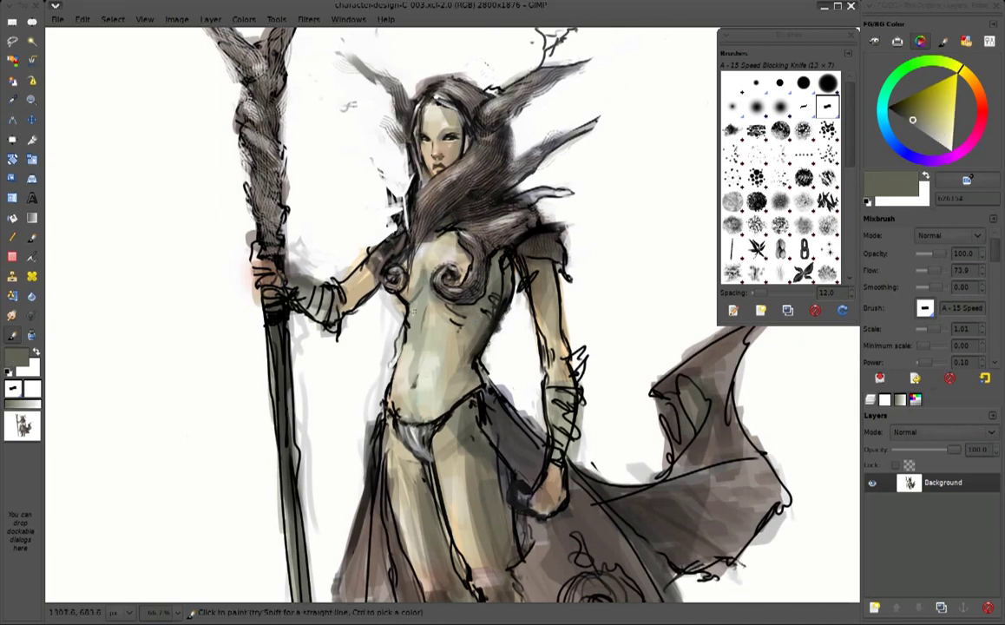
left_click(425, 393, "ctrl")
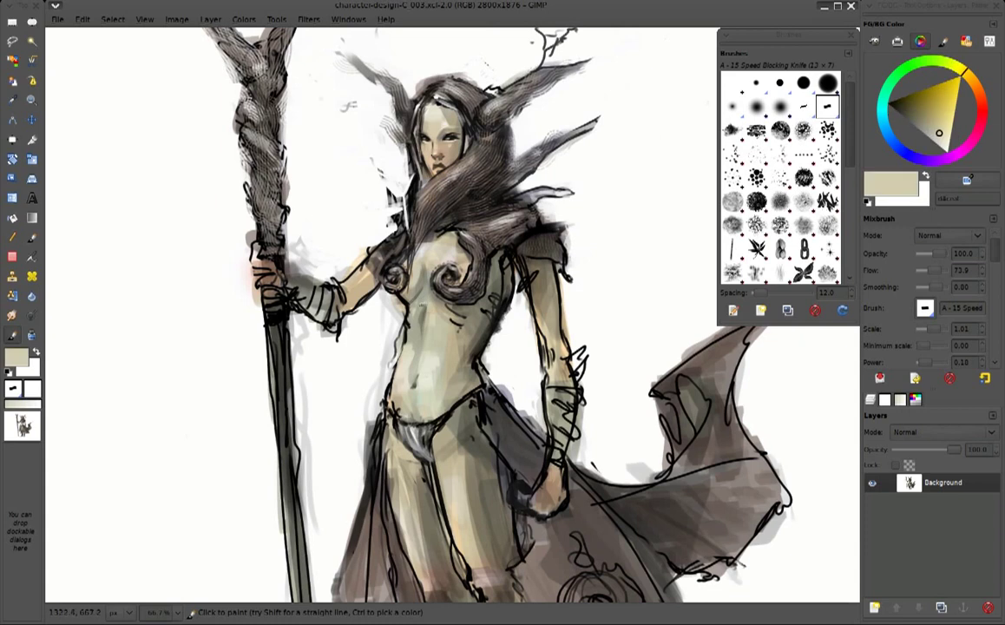
left_click(434, 217, "ctrl")
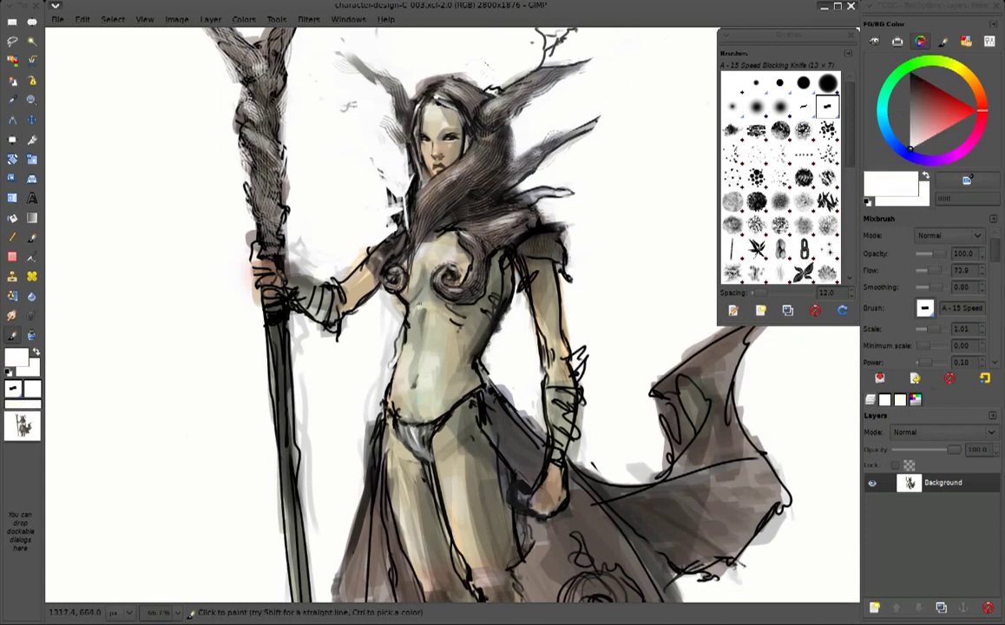
left_click(431, 315, "ctrl")
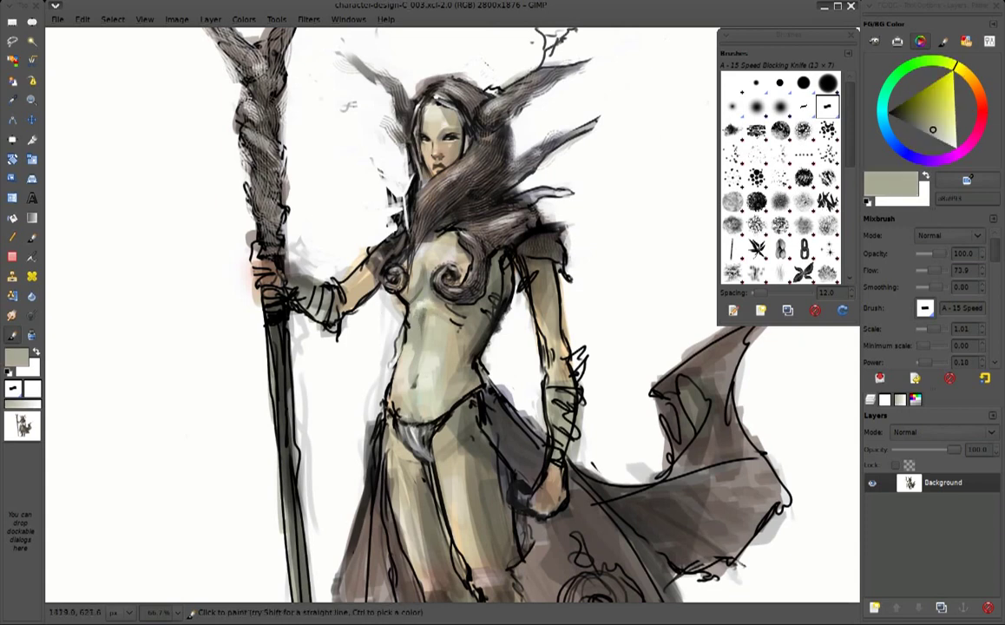
Sample grey-beige and light cream tones, then dab a cream highlight beside the arm
left_click(386, 267, "ctrl")
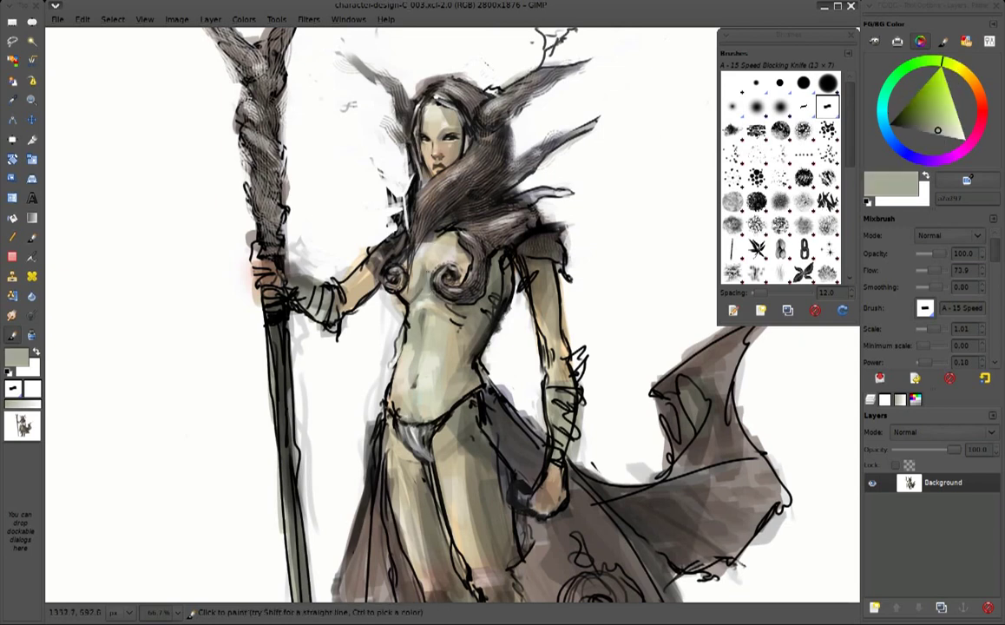
left_click(438, 265, "ctrl")
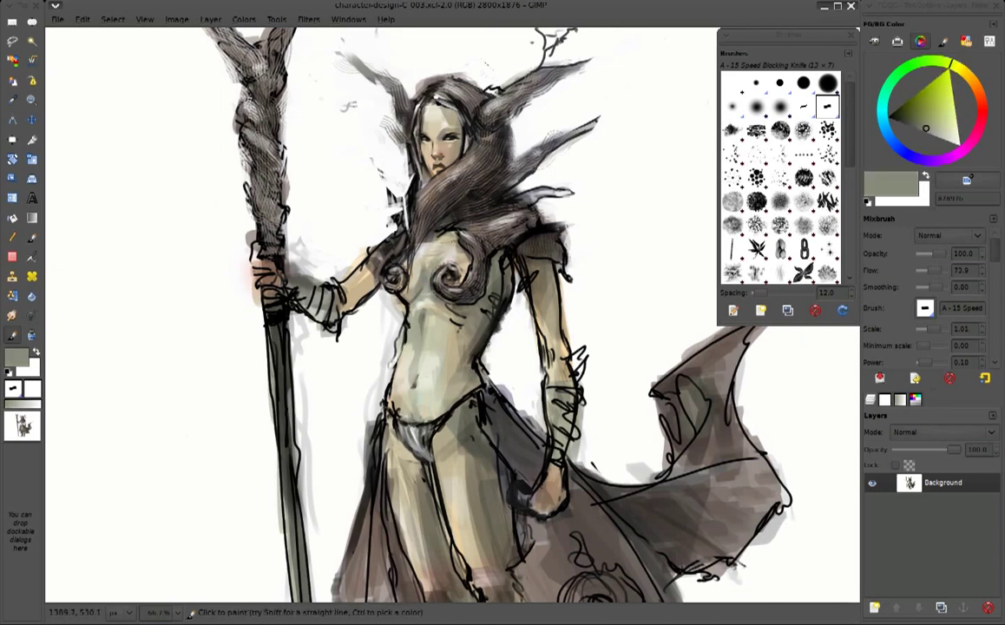
left_click(412, 288, "ctrl")
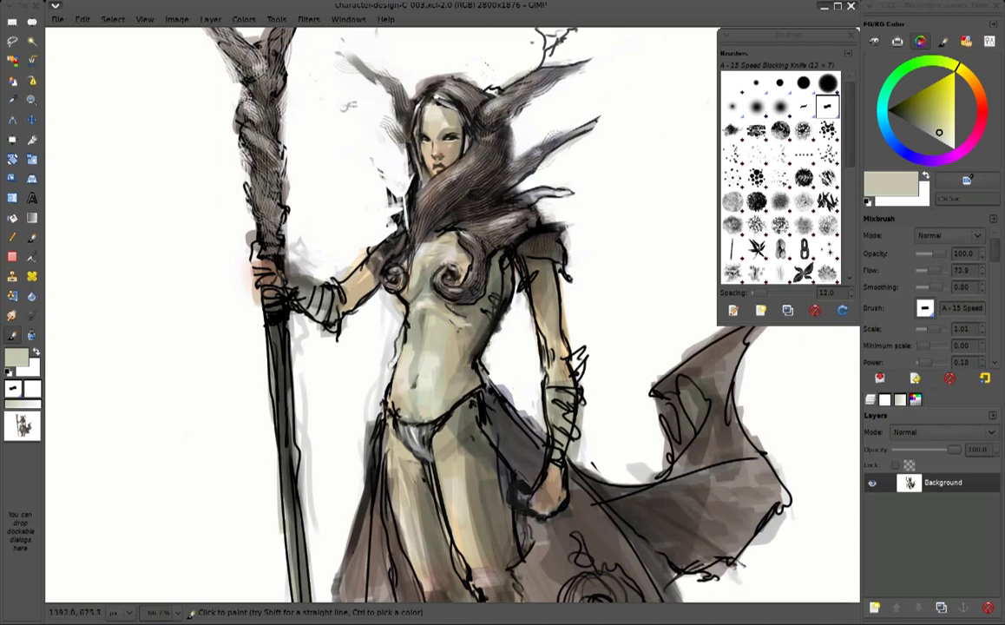
left_click(422, 293, "ctrl")
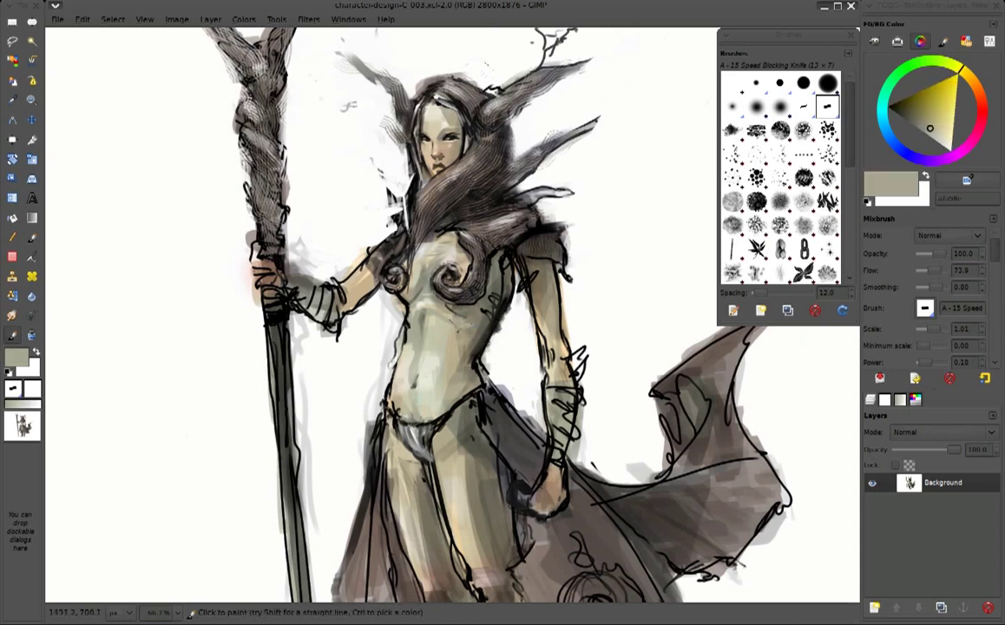
left_click(328, 342, "ctrl")
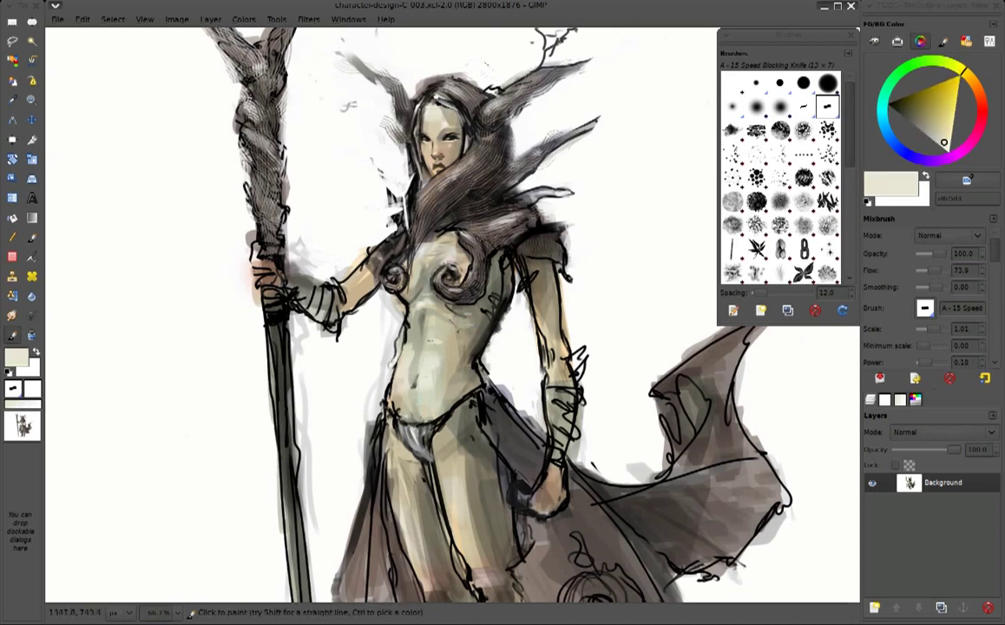
left_click_drag(376, 306, 376, 321)
Sample grey-beige, then near-white, ending with near-black as the painting colour
left_click(441, 324, "ctrl")
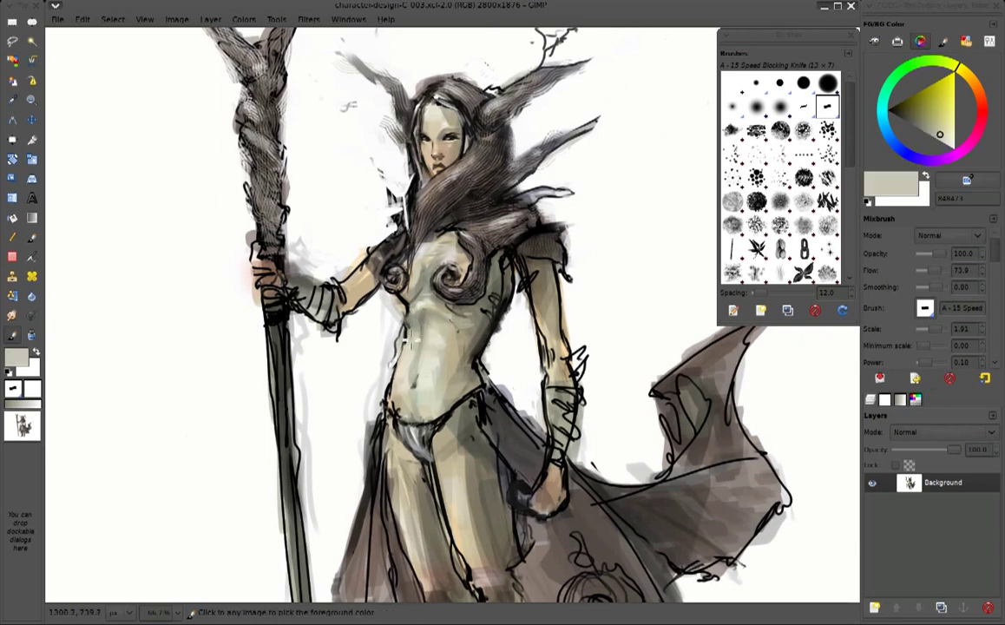
left_click(348, 280, "ctrl")
left_click(449, 288, "ctrl")
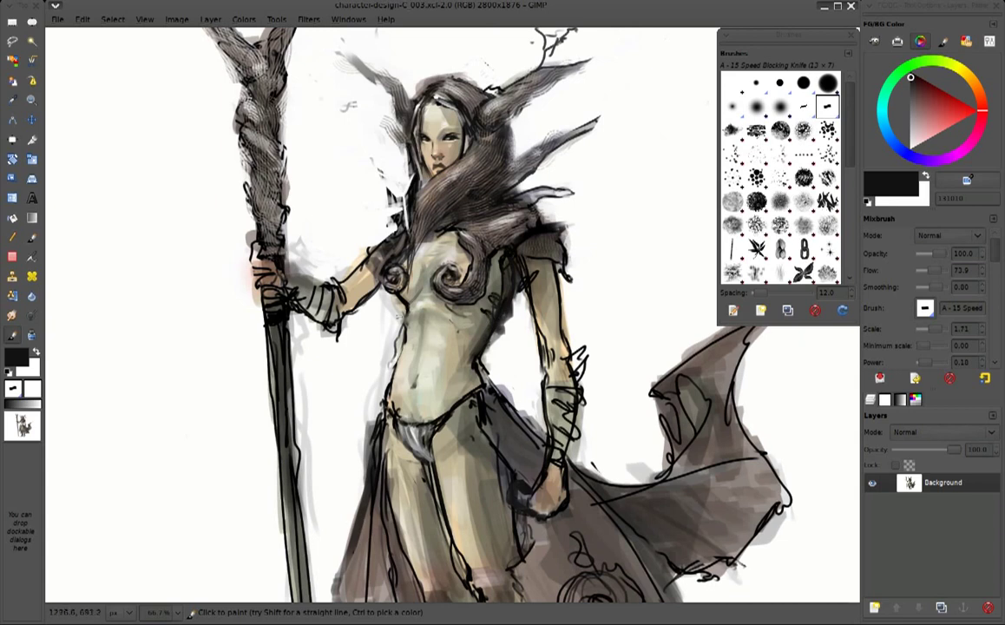
Paint very dark brown strokes on the left horn and a twig at the hair's top
key("bracketleft")
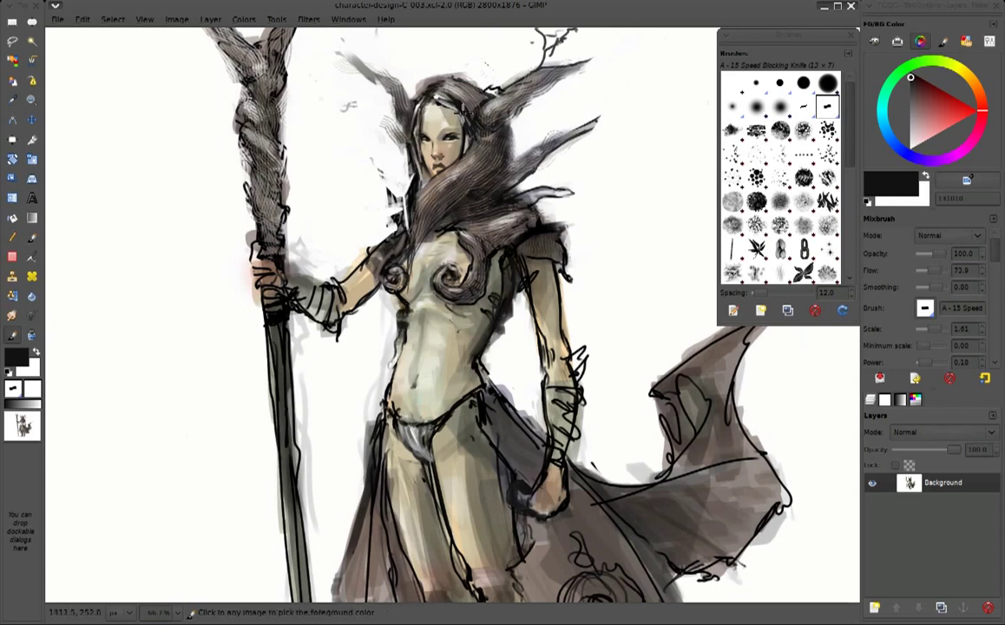
left_click(464, 111, "ctrl")
key("bracketleft")
key("bracketleft")
mouse_move(305, 49)
left_mouse_down()
mouse_move(352, 84)
mouse_move(366, 137)
mouse_move(319, 89)
left_mouse_up()
left_click_drag(505, 87, 513, 47)
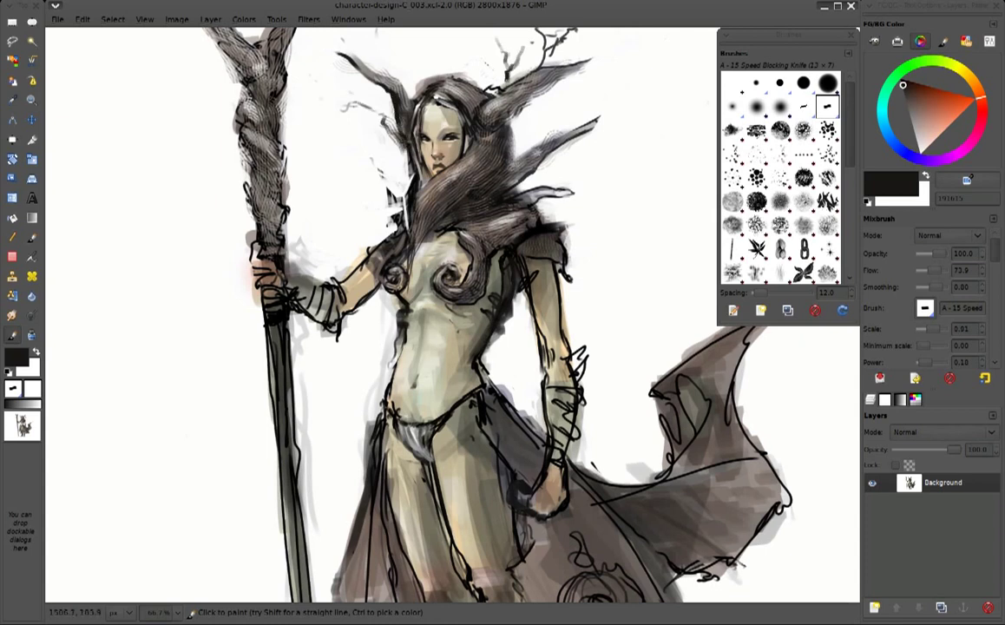
Paint a long dark hair strand reaching right and twig strokes on the top-left hair
key("x")
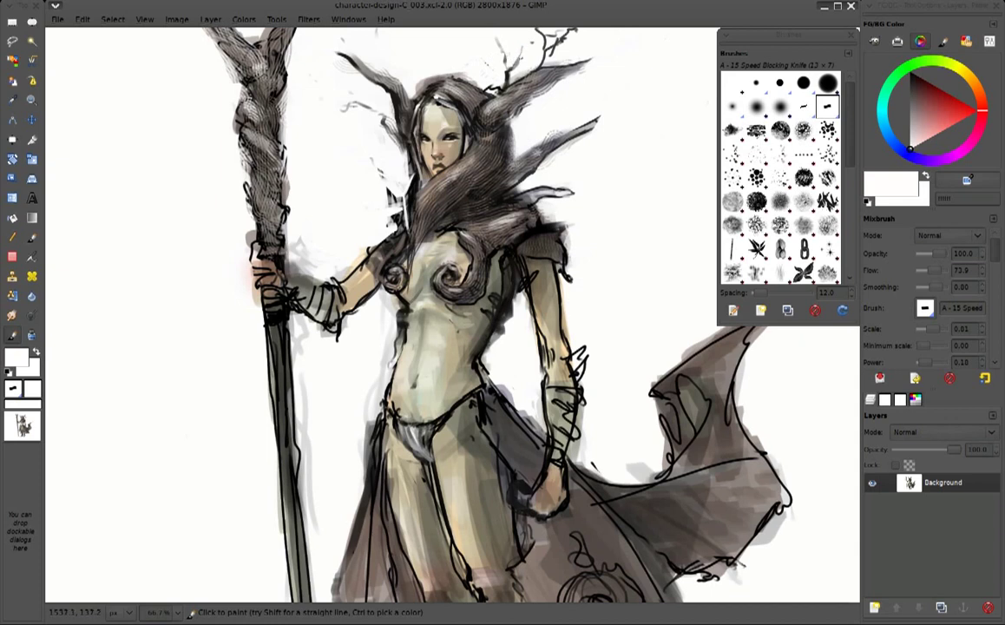
left_click(450, 80, "ctrl")
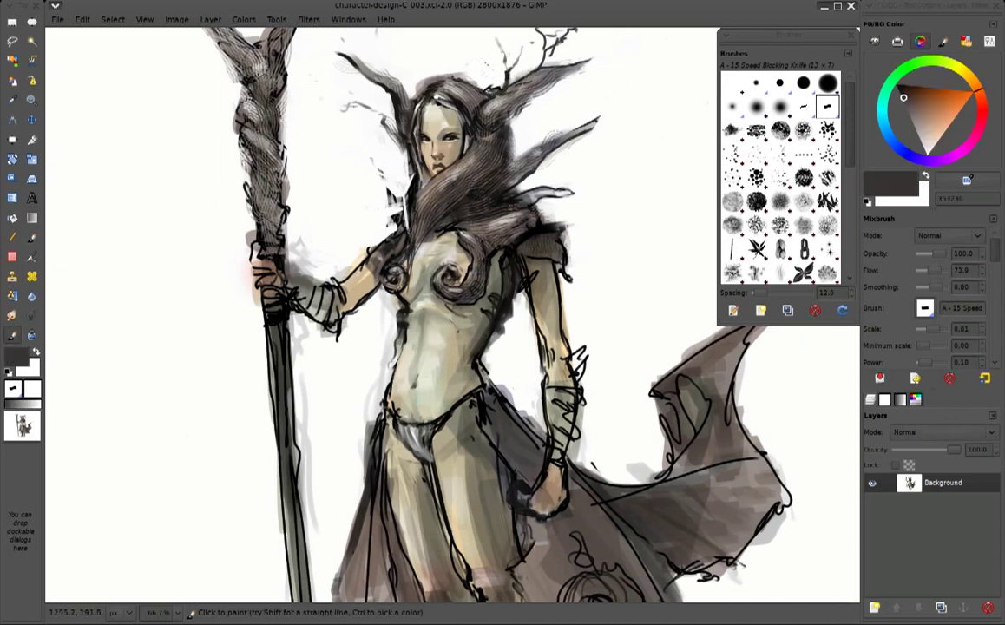
left_click_drag(487, 83, 607, 99)
left_click_drag(394, 80, 356, 59)
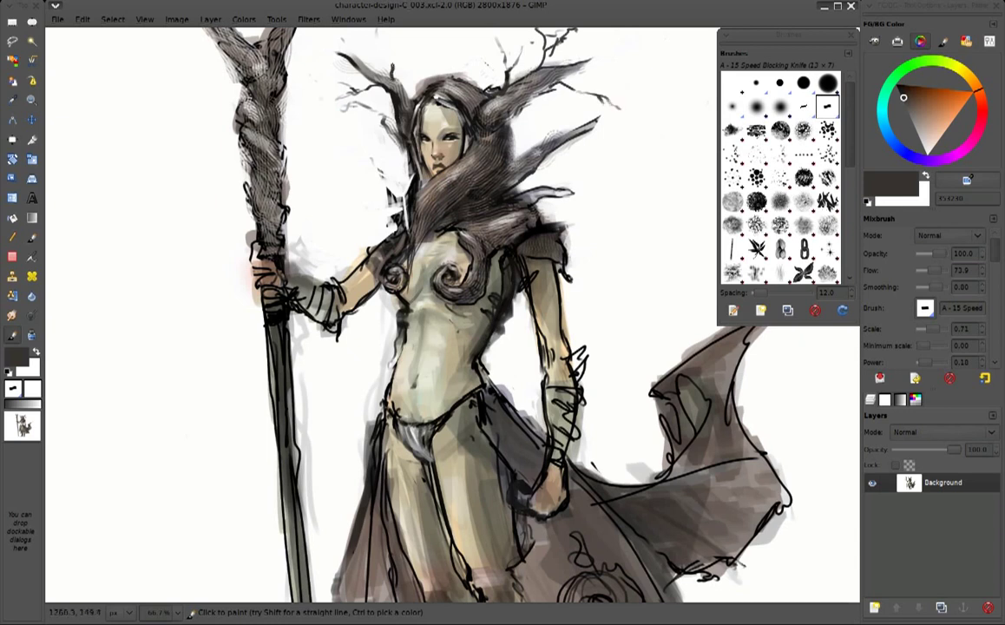
Sample several tones, including white, dark brown, near-black and greyish brown, settling on reddish-brown
left_click(463, 122, "ctrl")
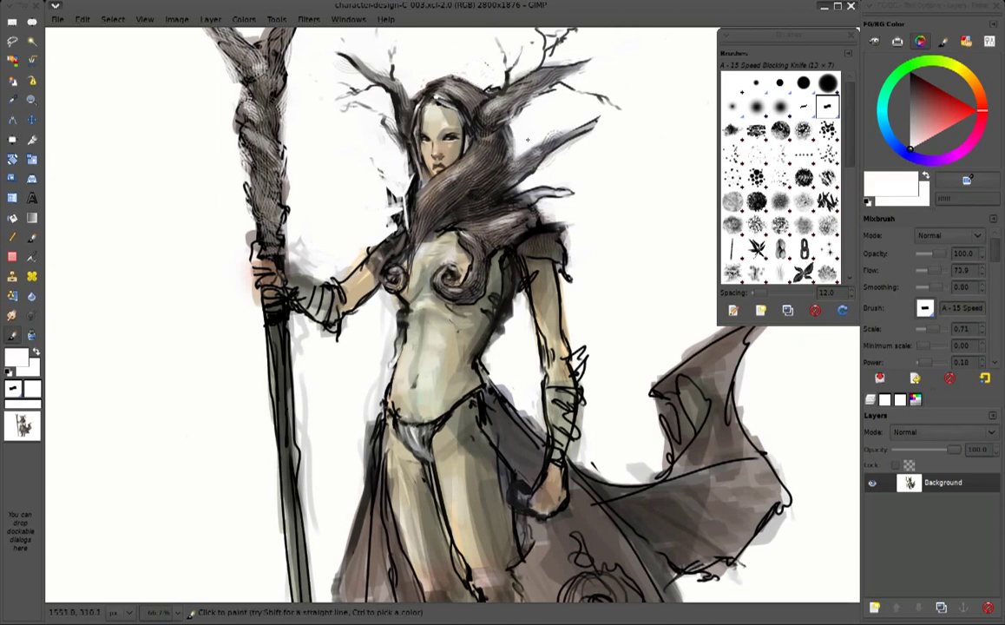
left_click(494, 130, "ctrl")
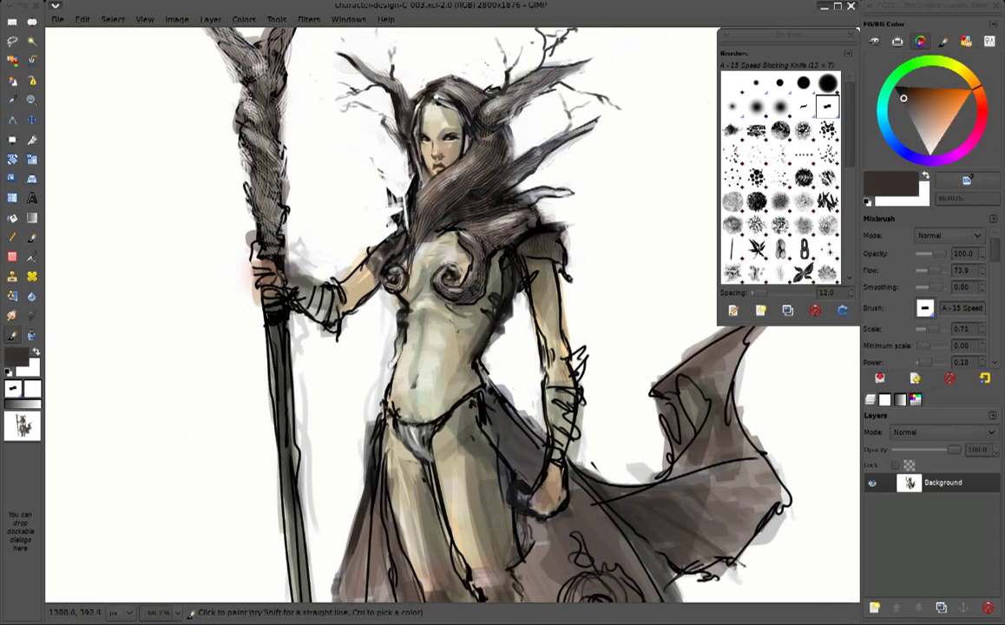
left_click(363, 191, "ctrl")
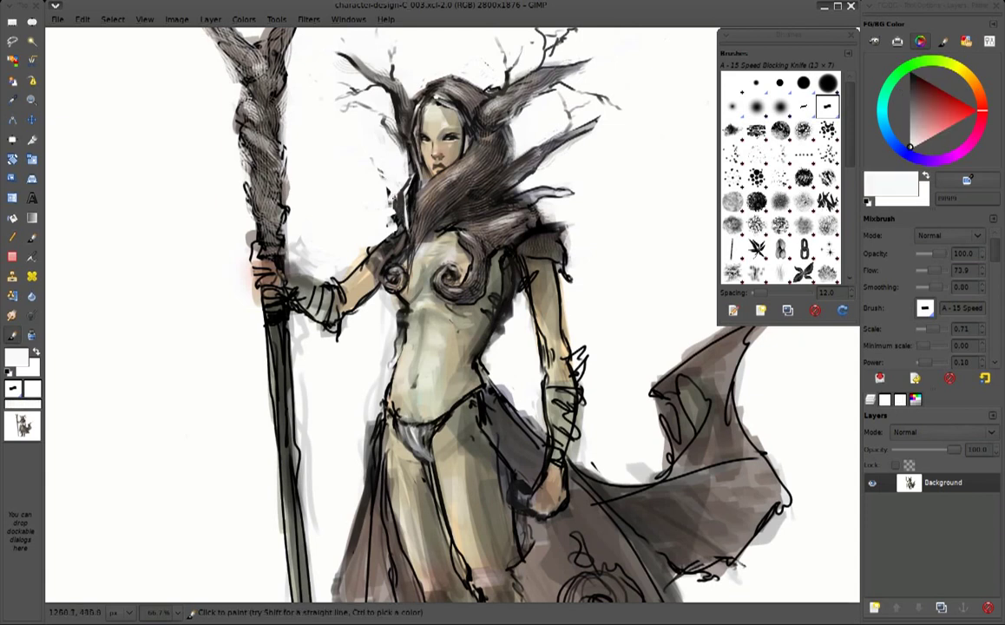
left_click(352, 184, "ctrl")
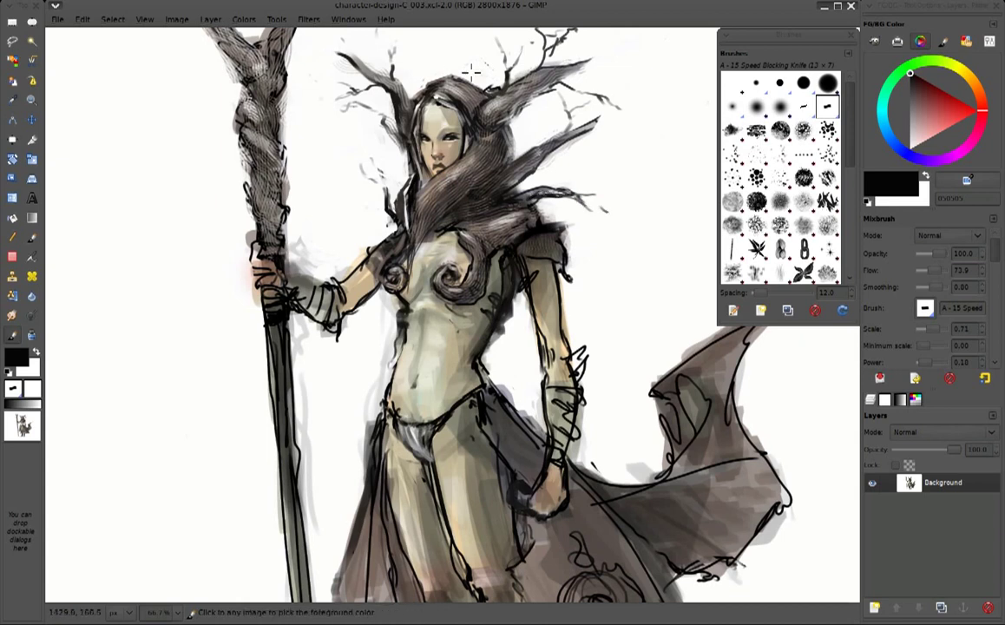
left_click(422, 97, "ctrl")
left_click(415, 209, "ctrl")
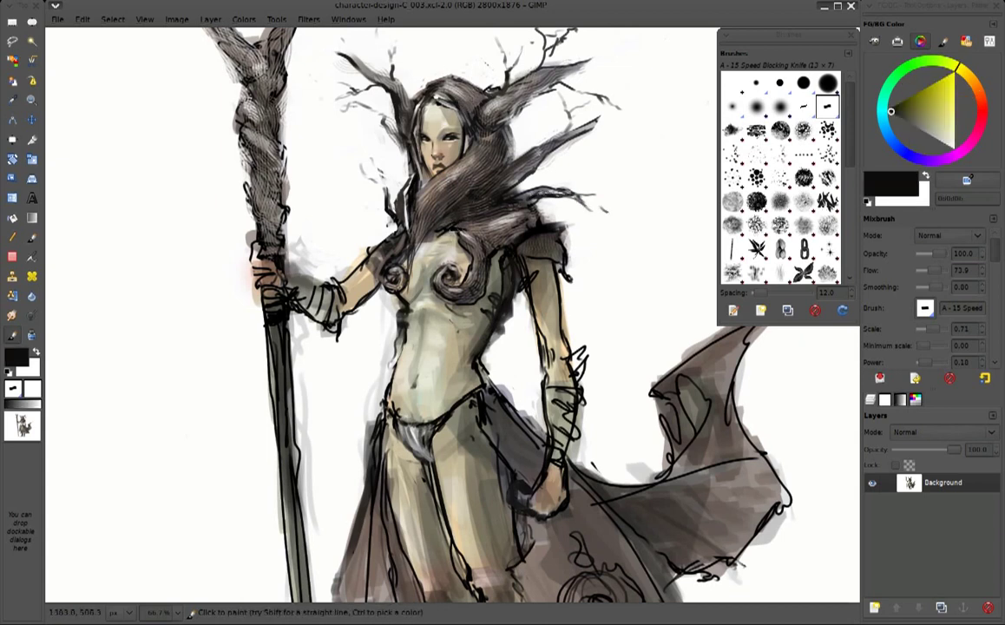
left_click(416, 204, "ctrl")
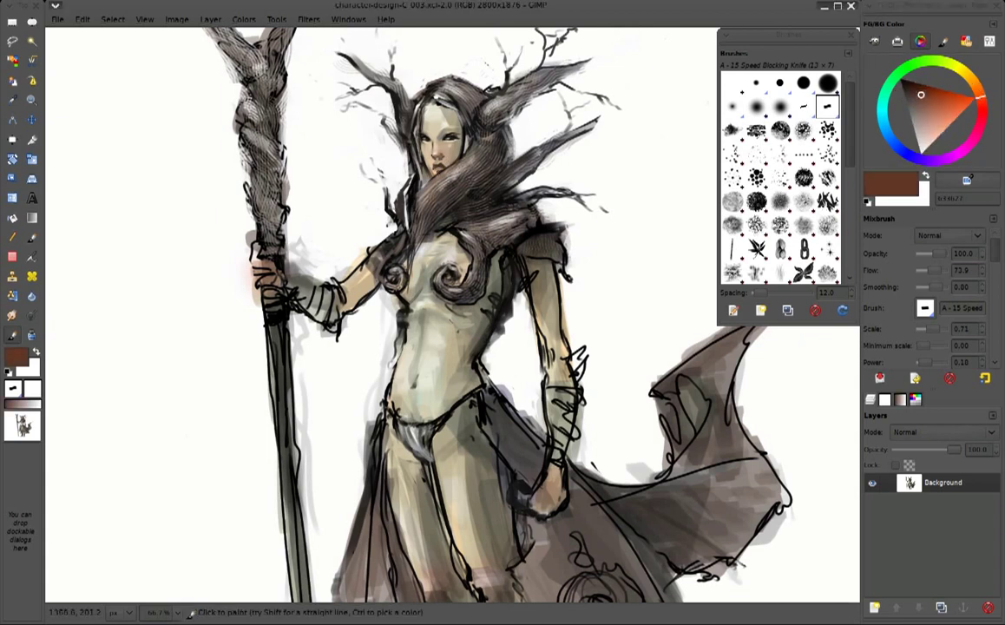
left_click(347, 208, "ctrl")
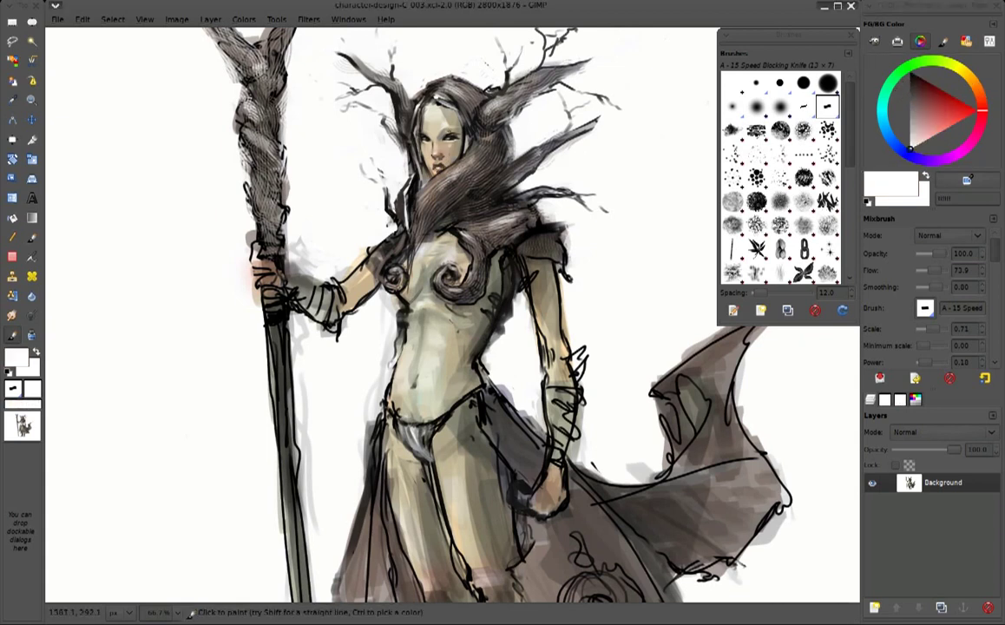
Sample beige and cream skin tones and near-black for the pointed ear
left_click(358, 181, "ctrl")
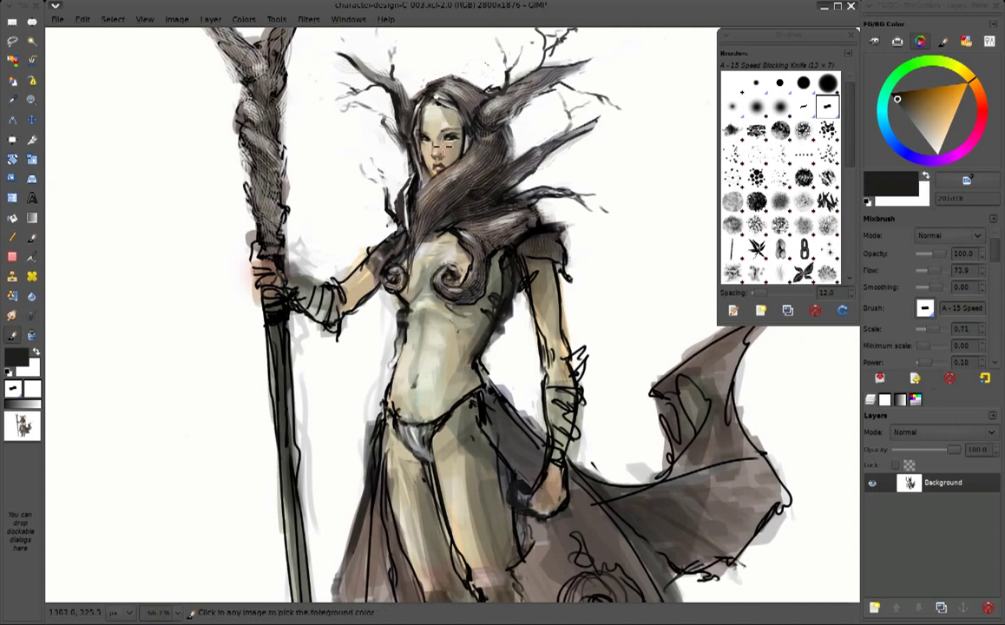
left_click(464, 122, "ctrl")
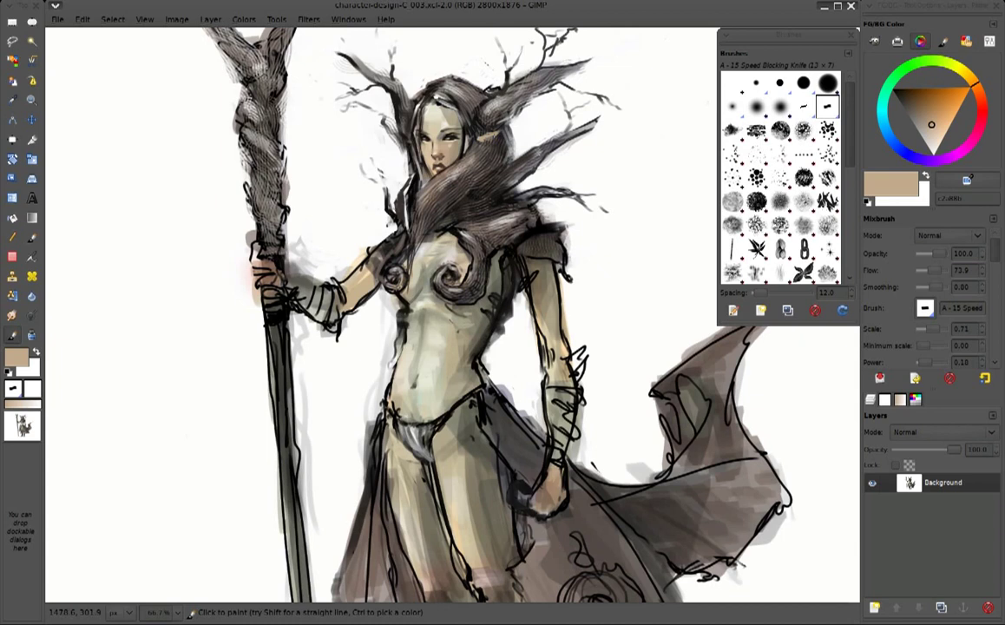
left_click(445, 150, "ctrl")
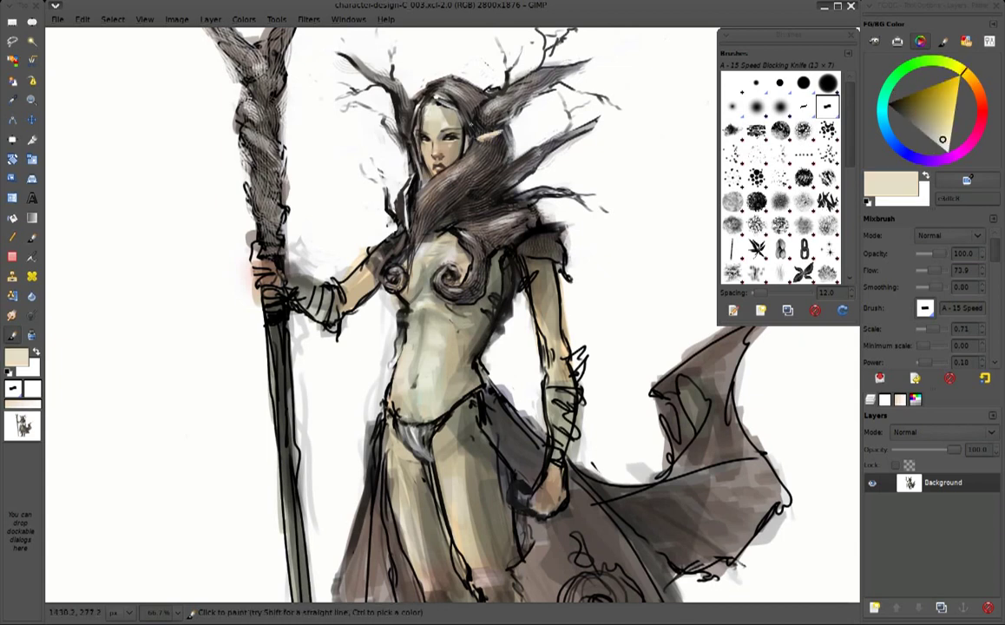
left_click(424, 127, "ctrl")
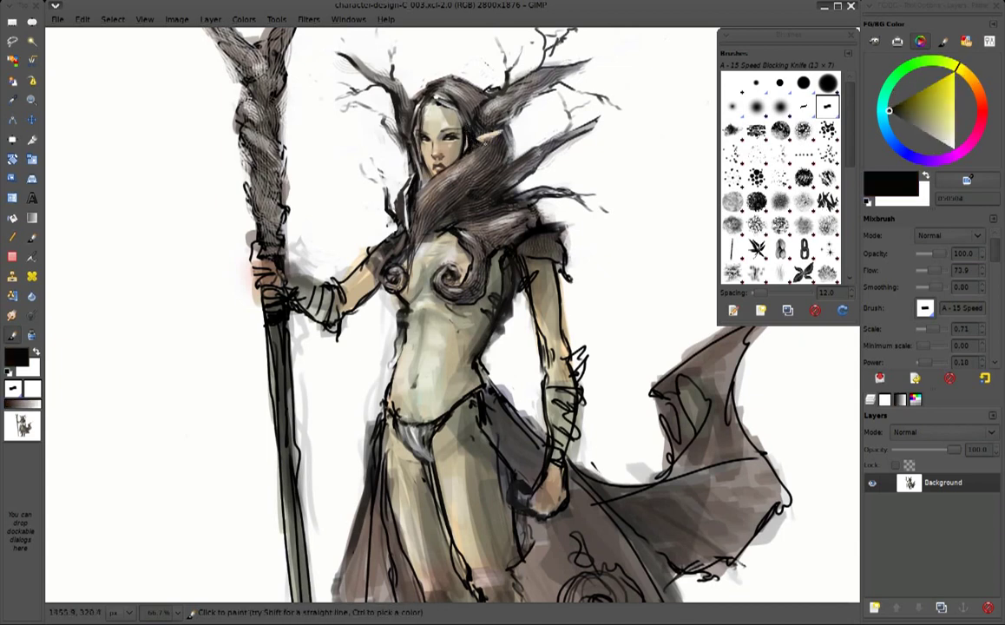
left_click(486, 121, "ctrl")
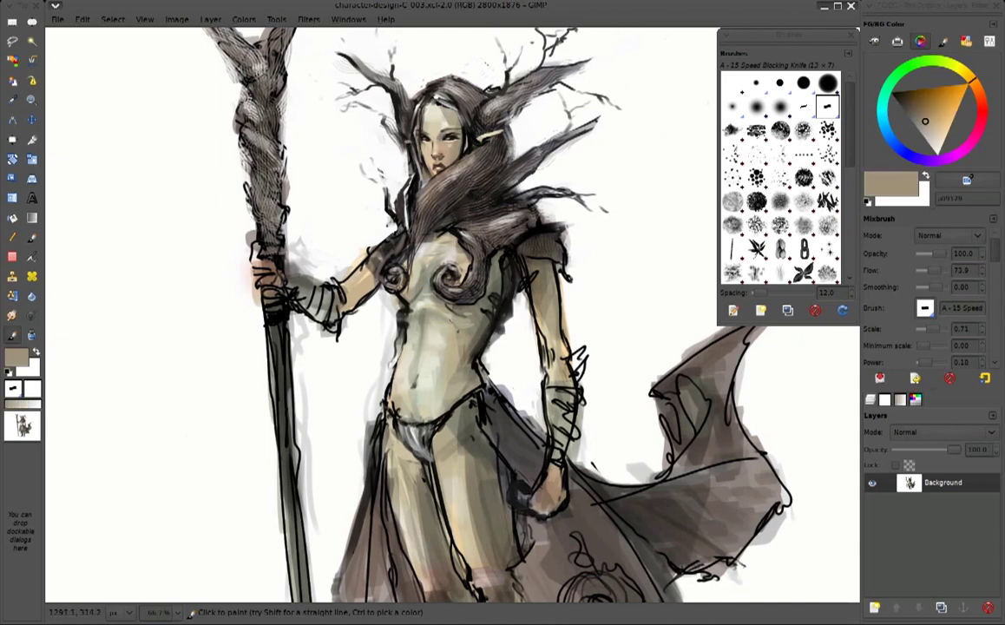
Sample dark brown from the hair and darken the hair below the ear with strokes
left_click(375, 123, "ctrl")
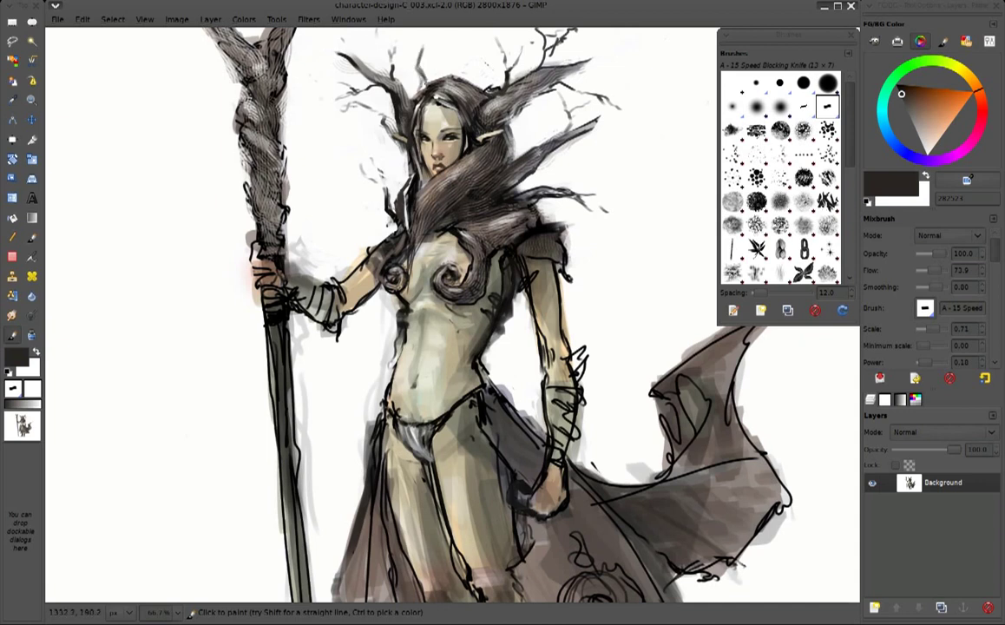
left_click(375, 112, "ctrl")
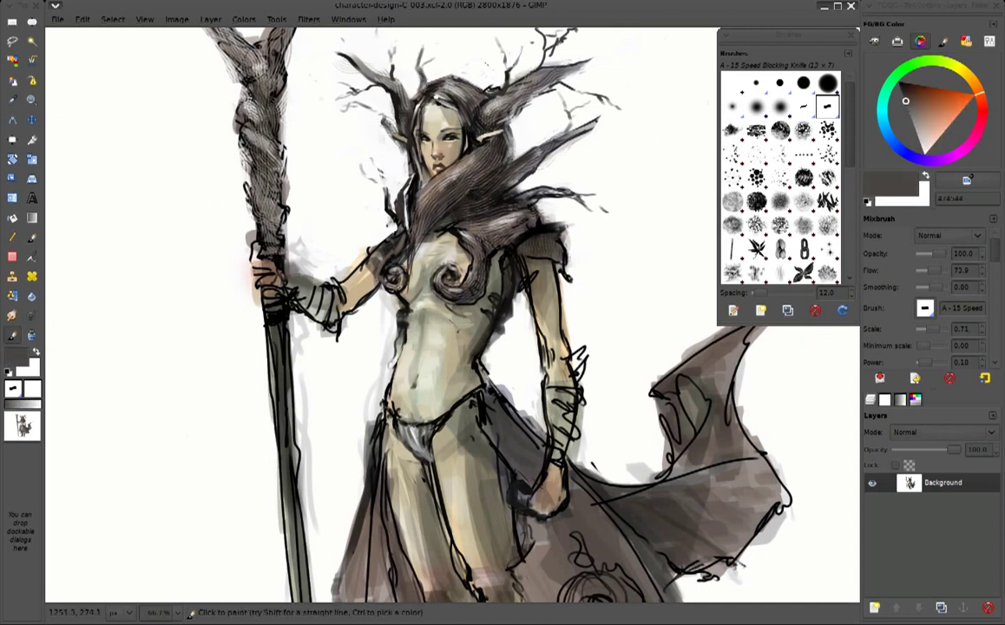
left_click(350, 129, "ctrl")
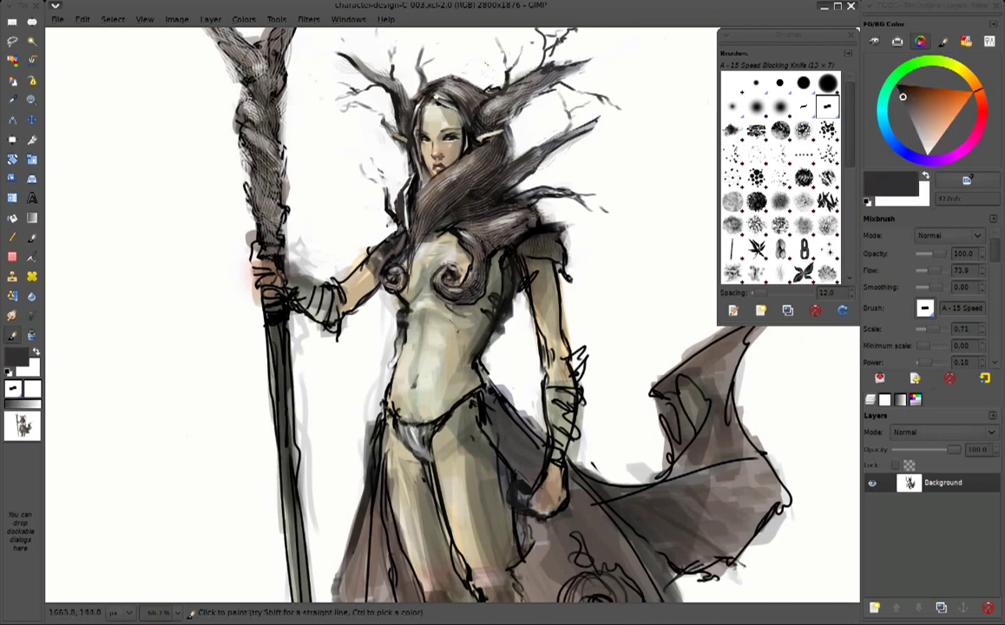
left_click(373, 115, "ctrl")
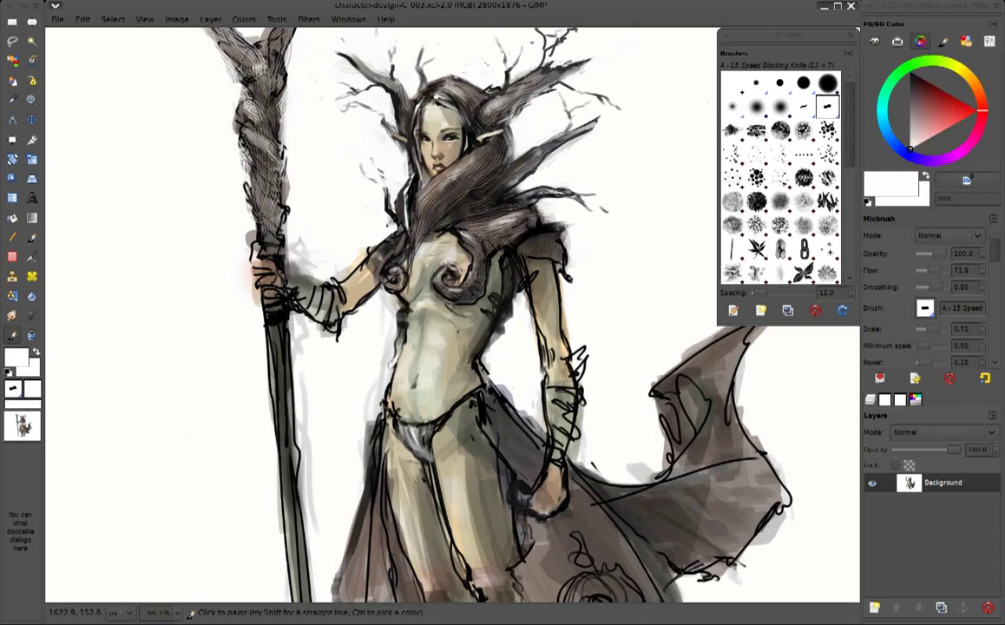
left_click(325, 74, "ctrl")
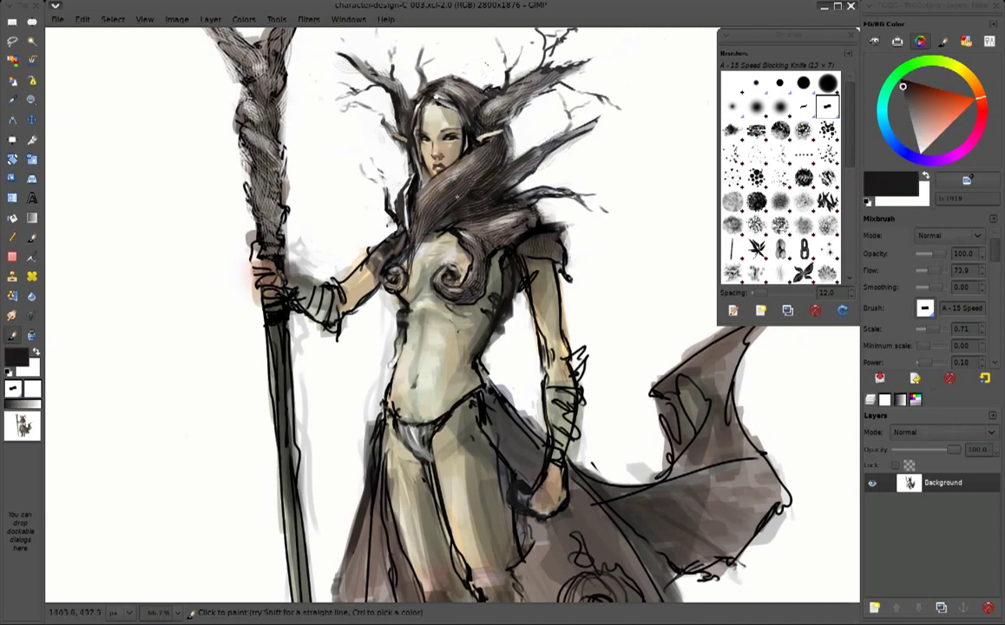
left_click_drag(434, 208, 475, 210)
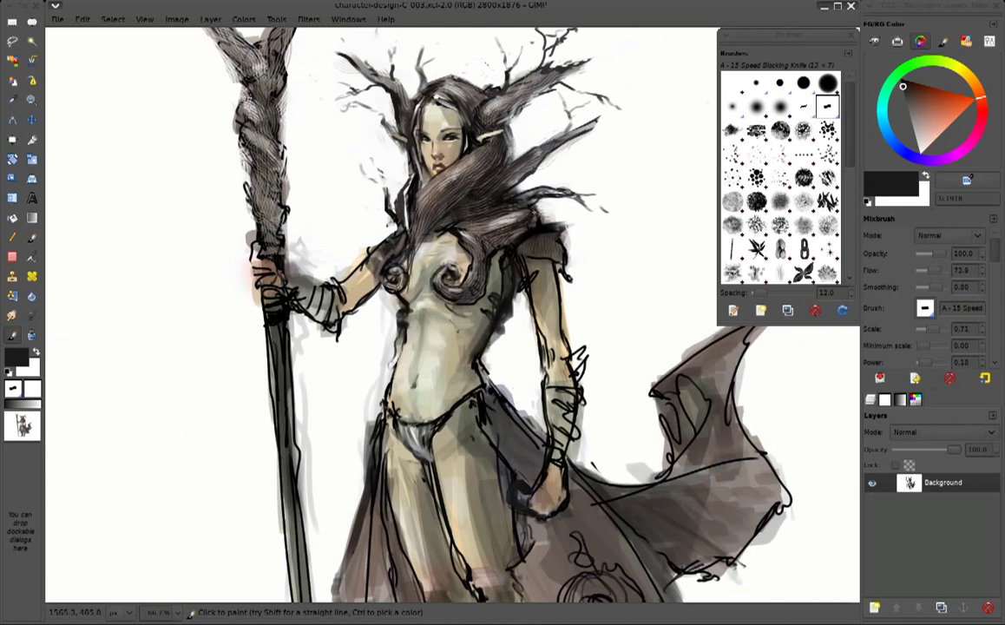
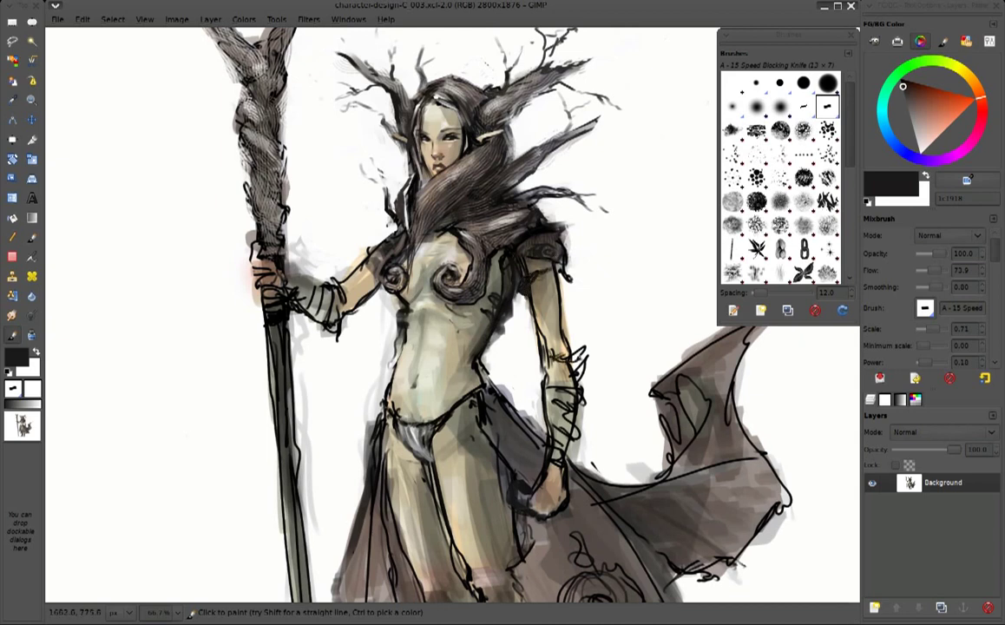
Add dark strokes to the wrist bracer and faint white highlights along the hair, ending back on dark grey
left_click_drag(564, 360, 579, 354)
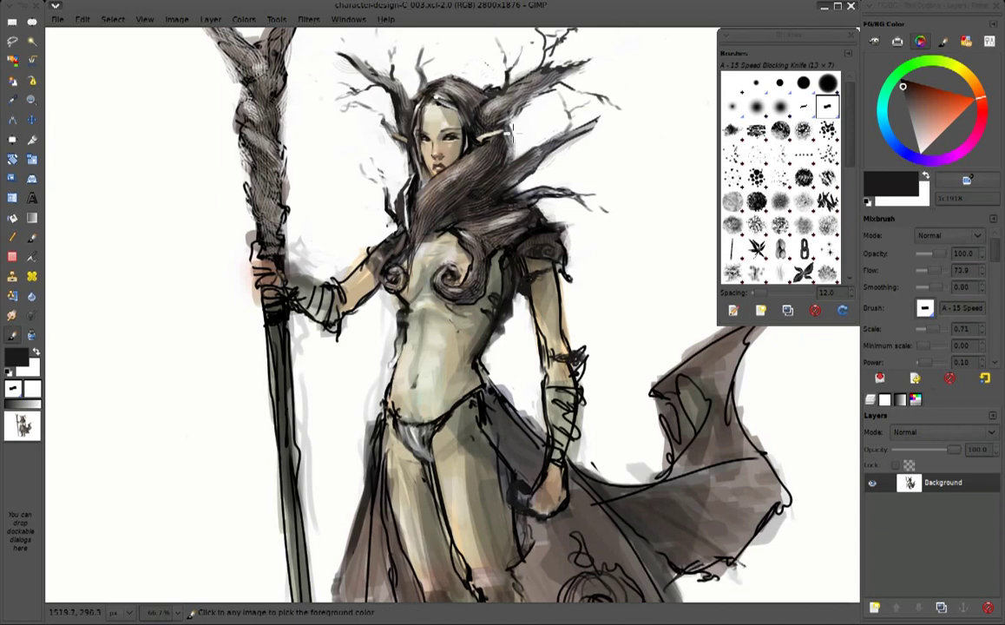
key("x")
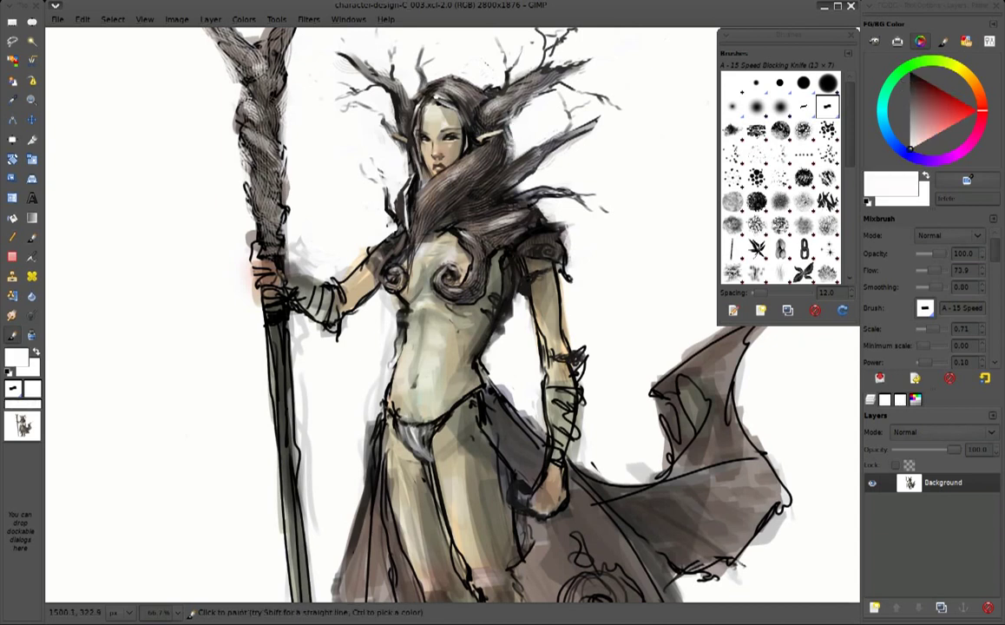
left_click_drag(484, 184, 517, 209)
key("x")
key("x")
key("x")
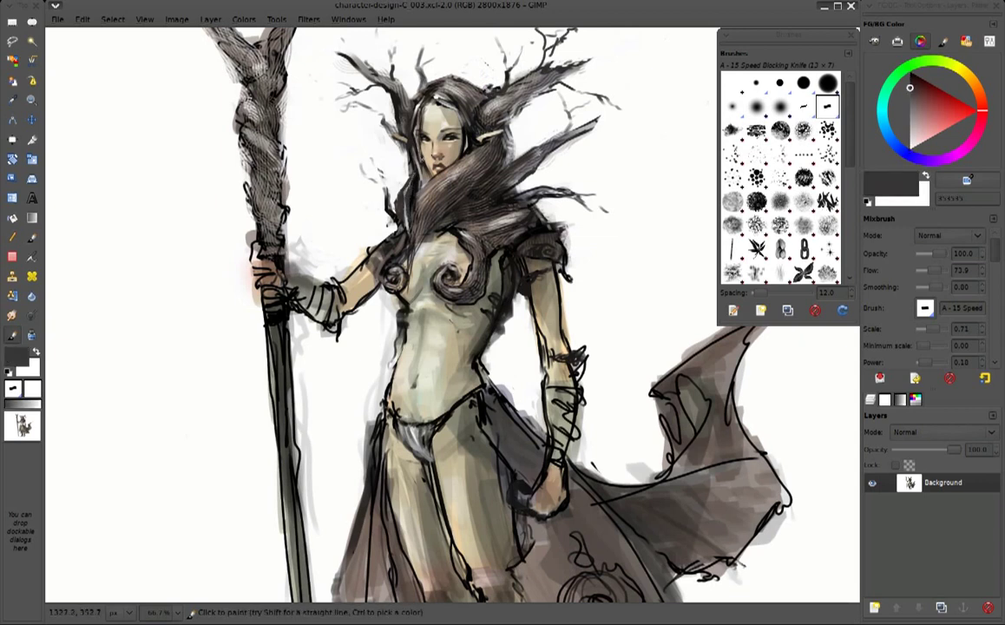
Mirror the view and sample beige, dark grey, black and white tones from the painting
scroll(451, 312, "down", 2)
key("shift+h")
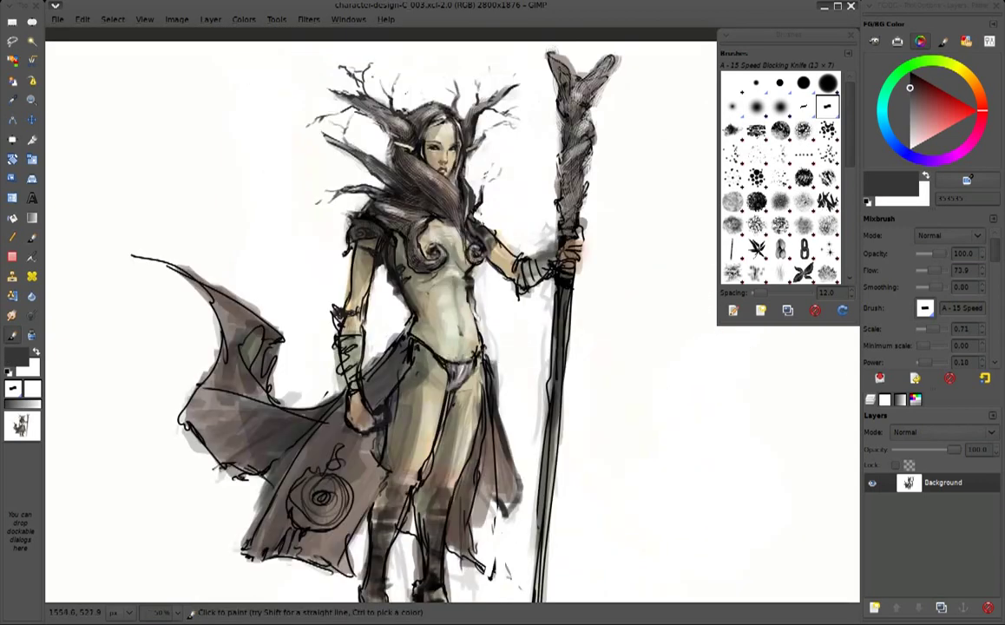
left_click(438, 160, "ctrl")
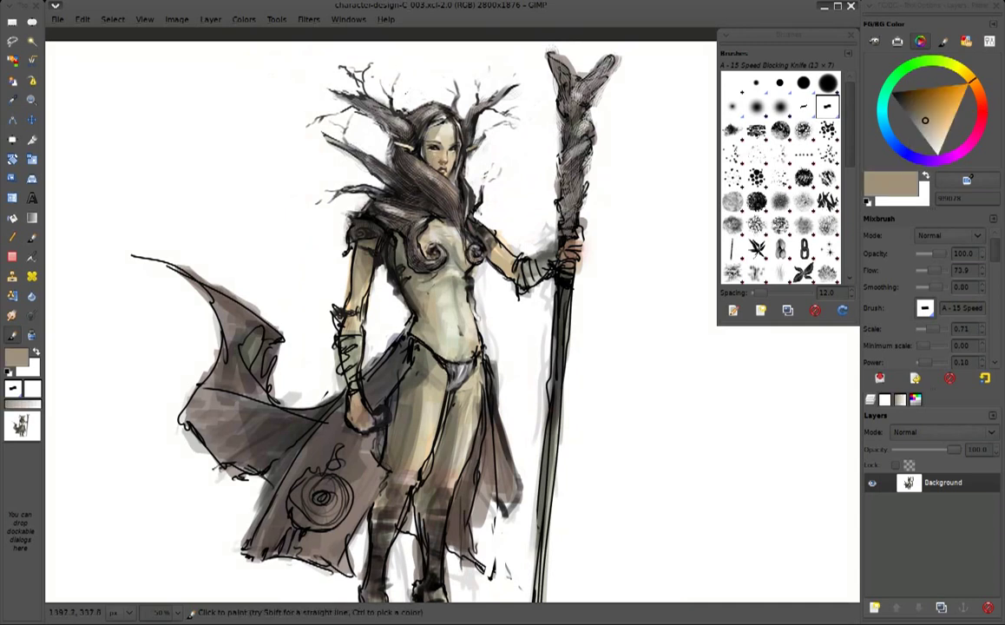
left_click(386, 130, "ctrl")
left_click(385, 121, "ctrl")
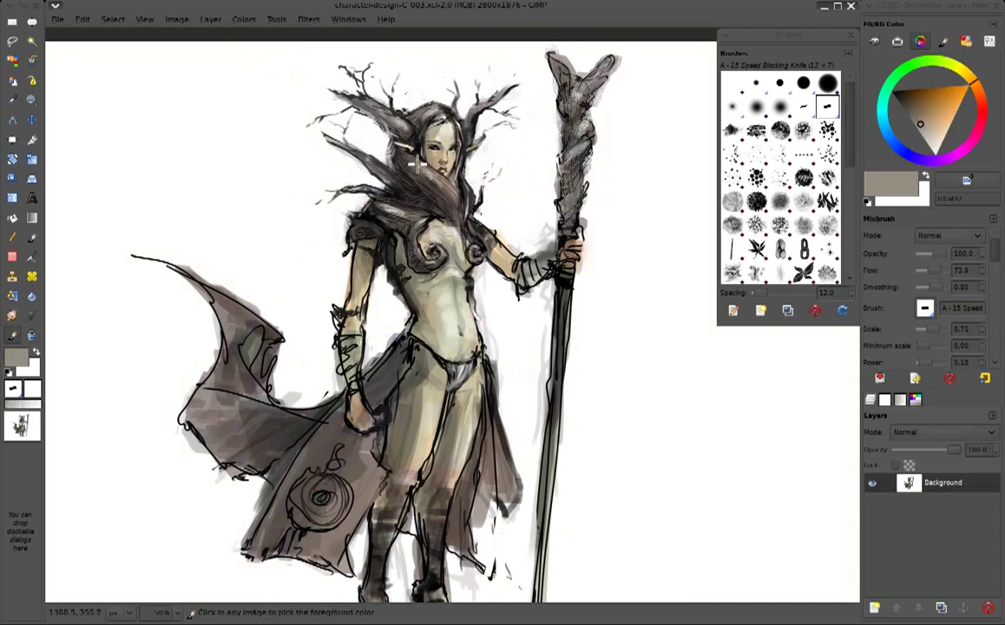
left_click(419, 137, "ctrl")
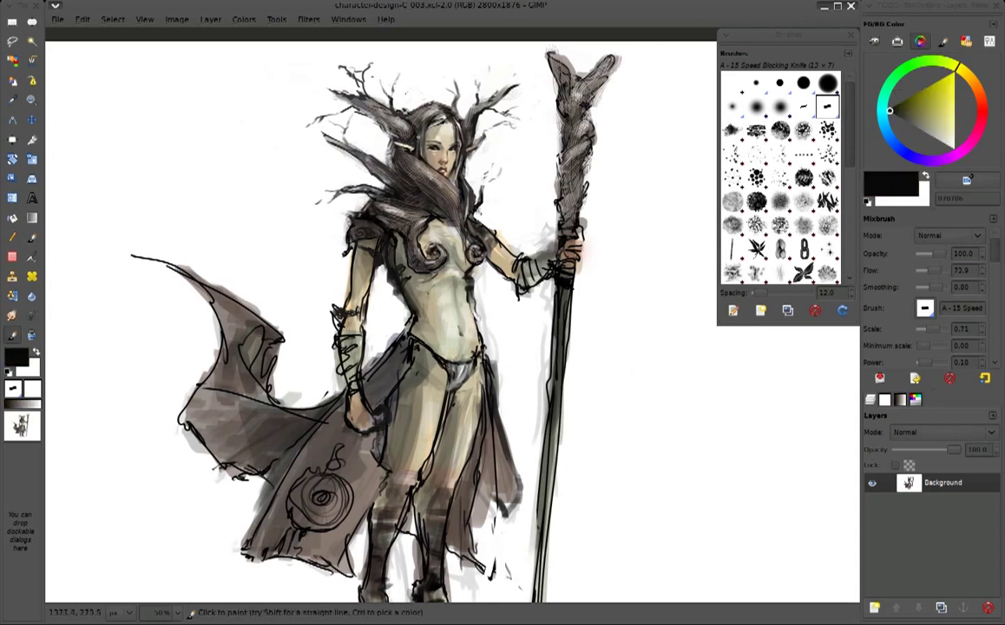
left_click(390, 131, "ctrl")
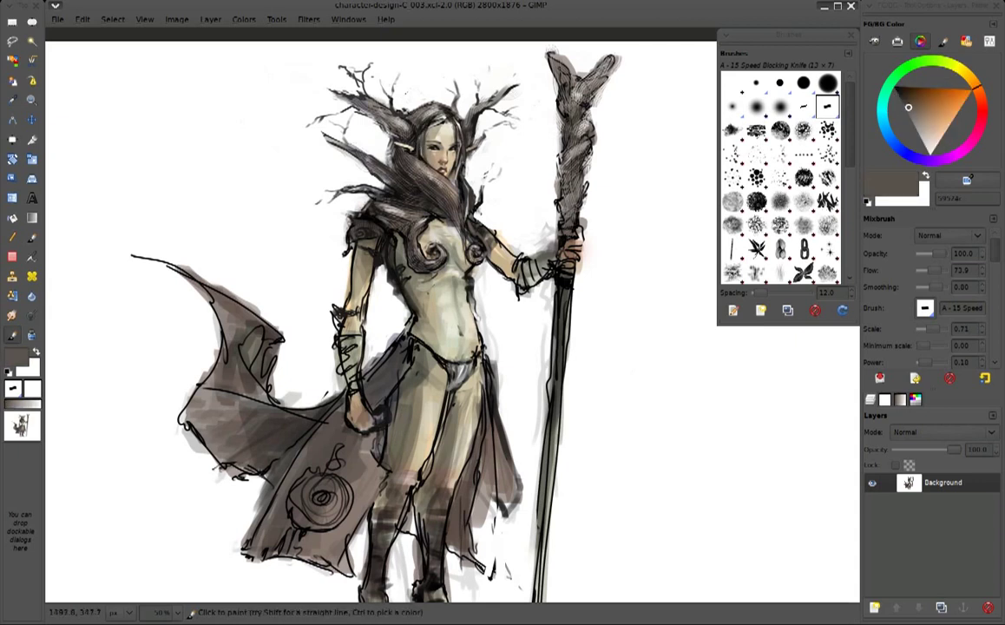
left_click(394, 120, "ctrl")
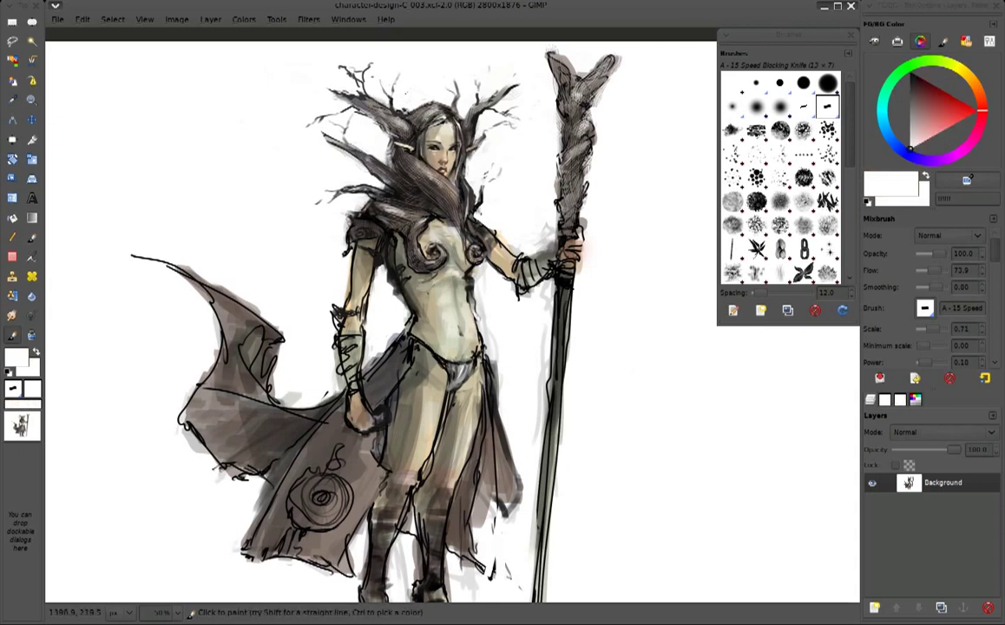
left_click(399, 122, "ctrl")
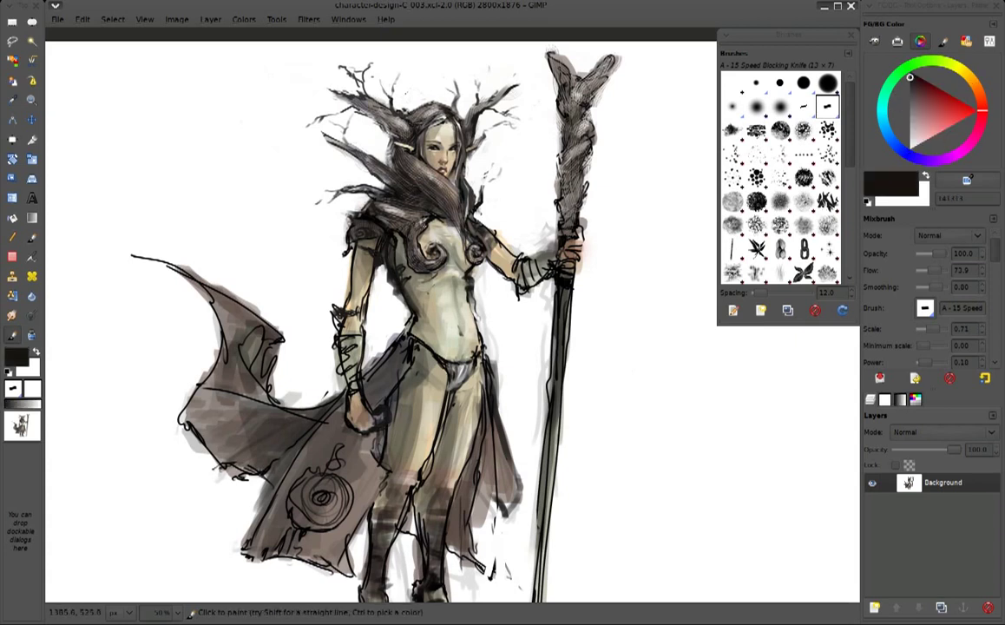
Hatch darker strokes into the hair over the neck and chest
left_click_drag(373, 191, 409, 203)
left_click(363, 231, "ctrl")
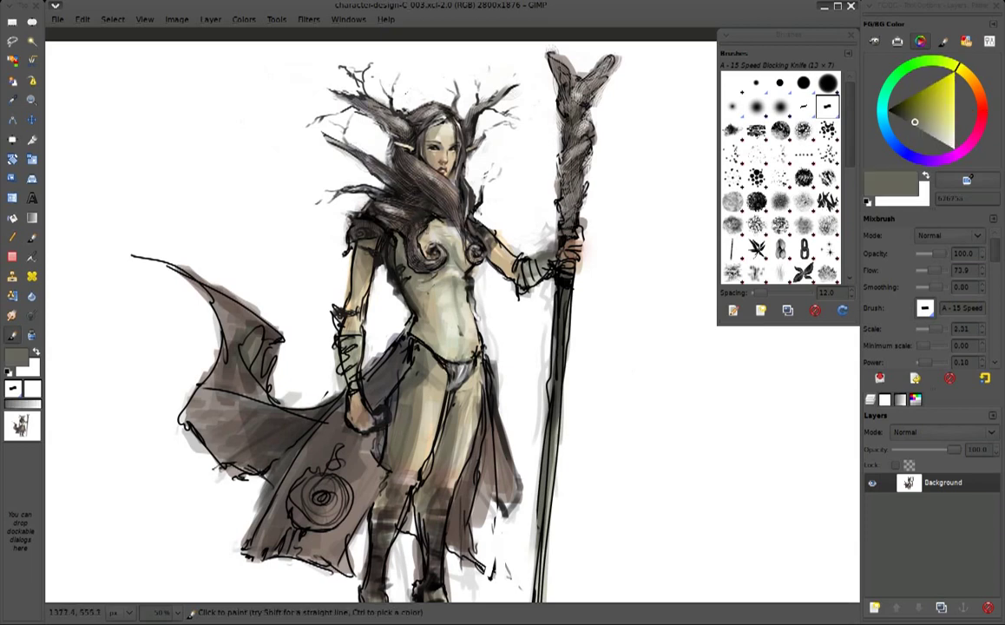
left_click_drag(408, 201, 382, 224)
left_click(446, 225, "ctrl")
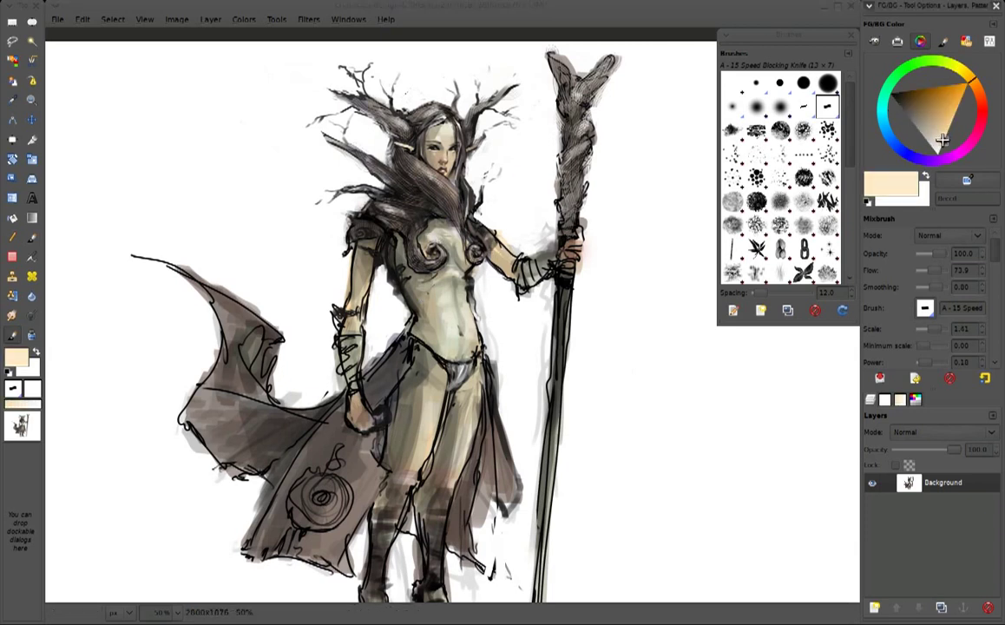
left_click(397, 215, "ctrl")
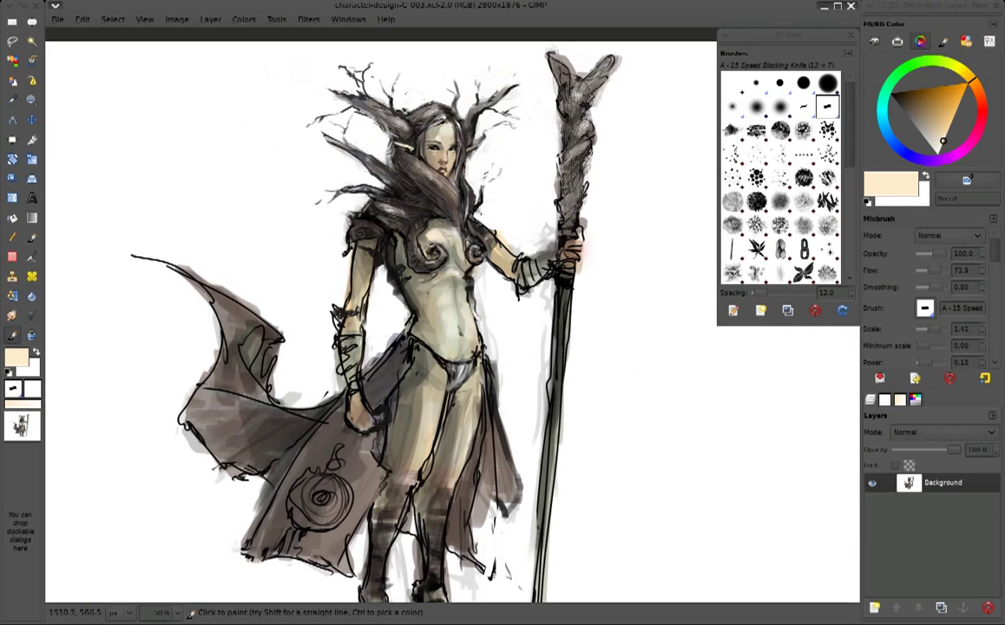
Sample alternating black, light grey, cream and white tones from the painting
left_click(425, 210, "ctrl")
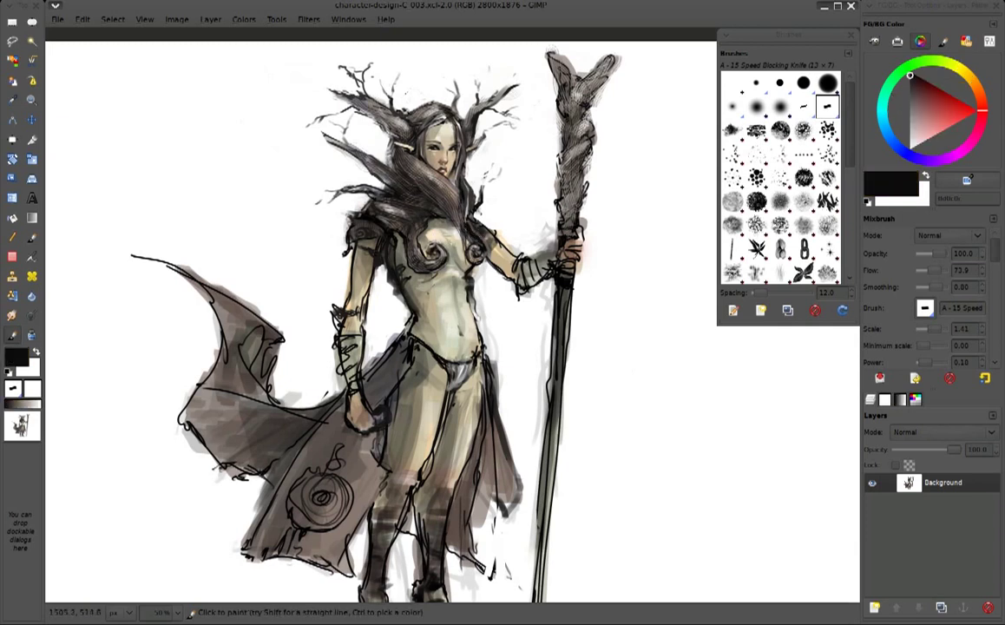
left_click(387, 198, "ctrl")
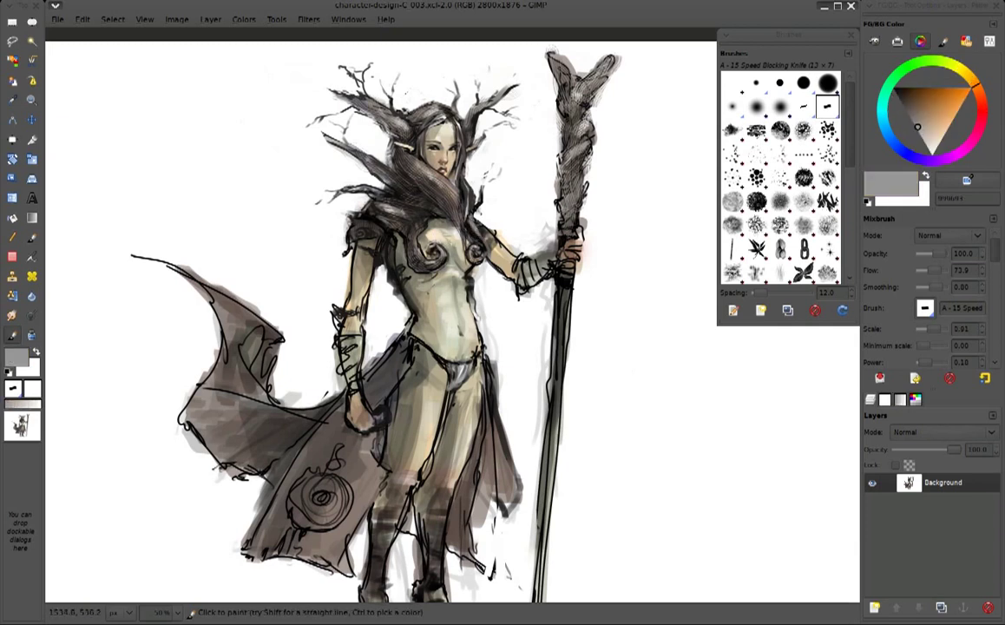
left_click(429, 207, "ctrl")
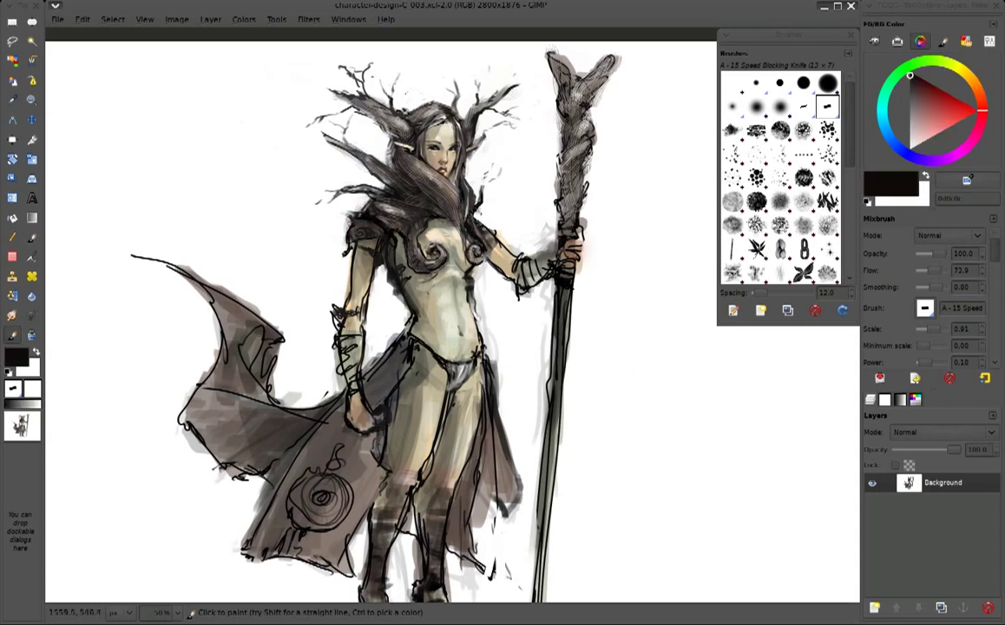
left_click(426, 193, "ctrl")
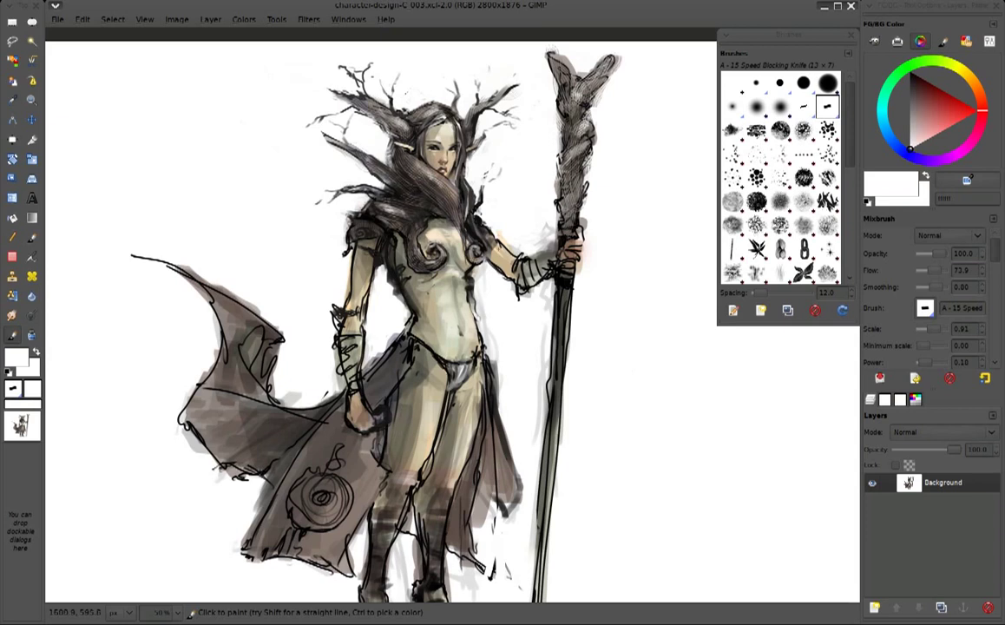
left_click(487, 161, "ctrl")
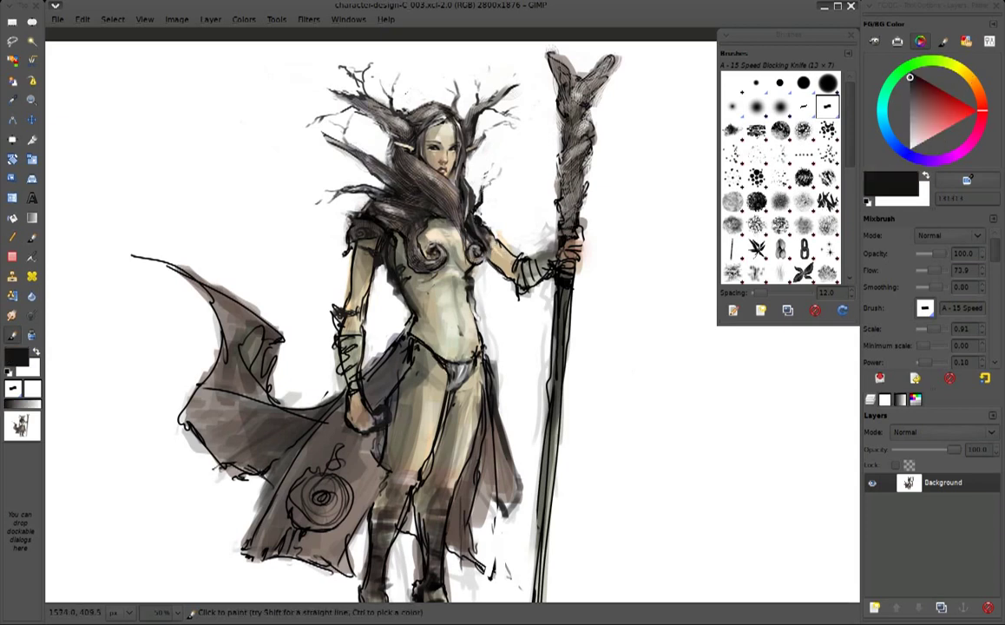
left_click(487, 171, "ctrl")
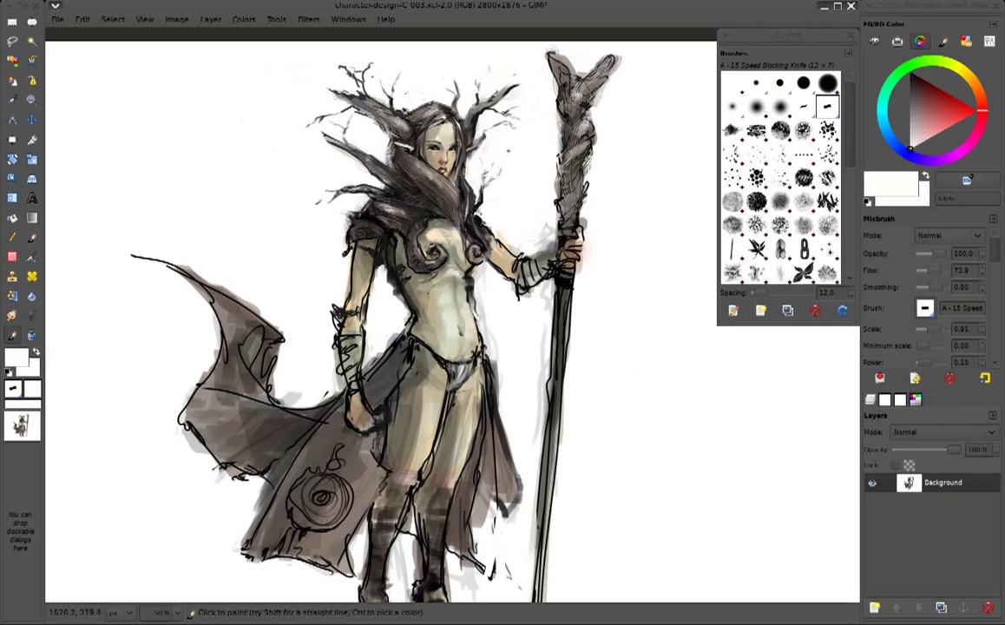
left_click(389, 130, "ctrl")
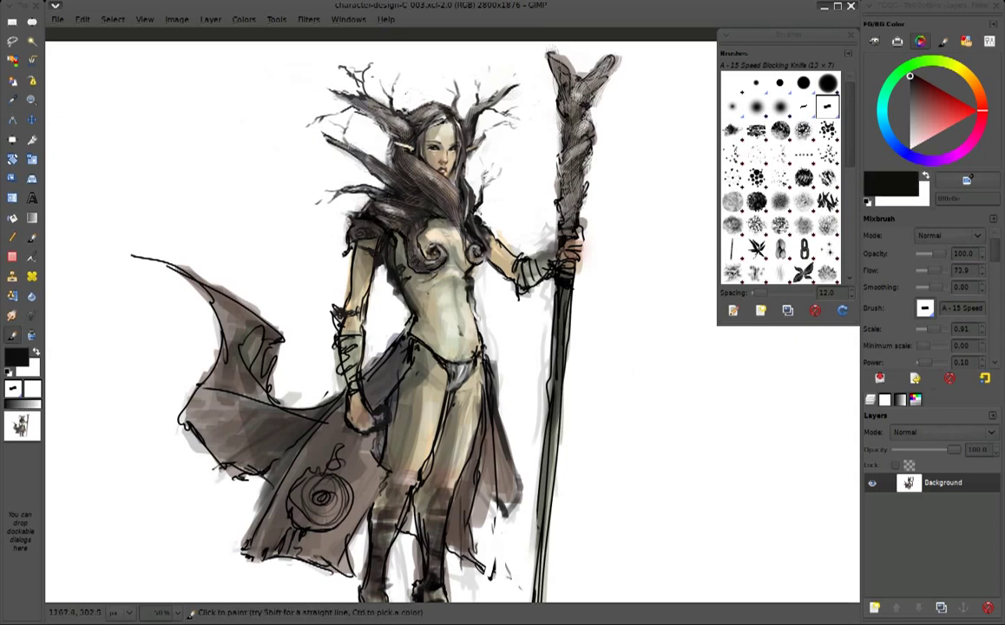
left_click(379, 103, "ctrl")
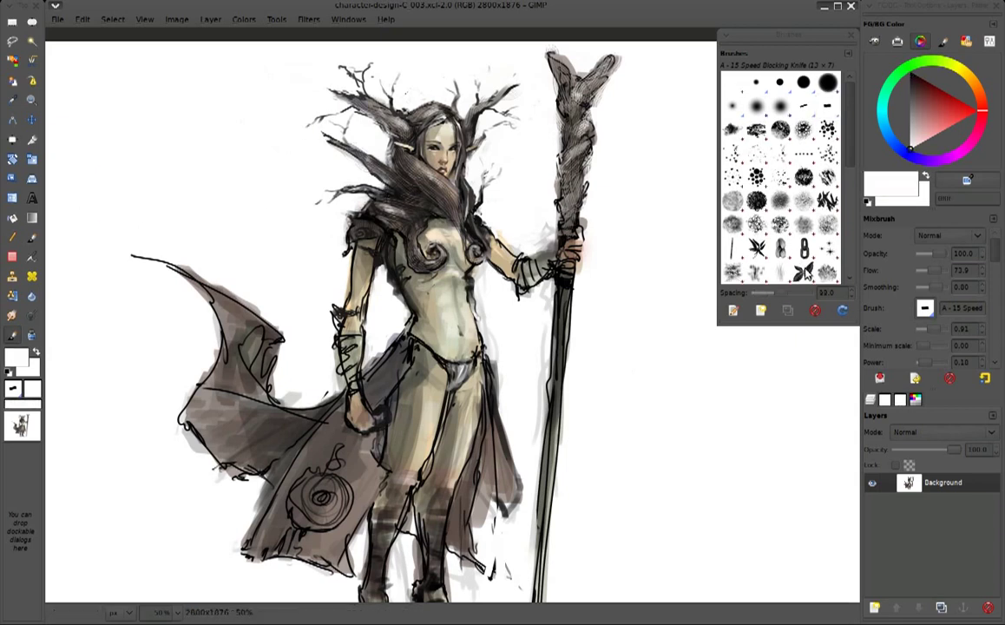
Stamp faint black leaves beside the horns with the A-4 Leaves paintbrush at opacity 34
key("p")
left_click(914, 377)
left_click(746, 379)
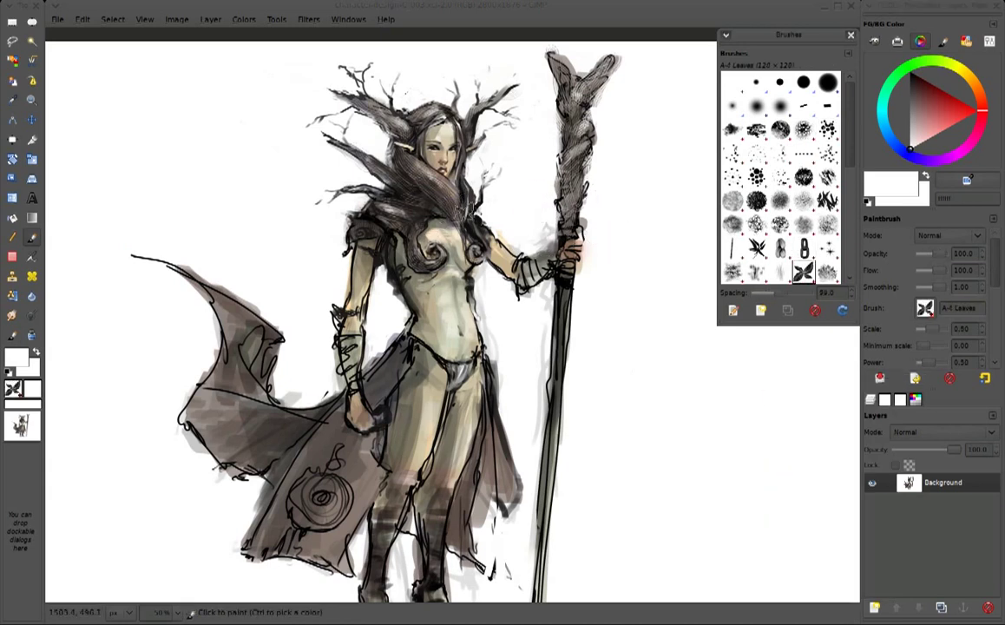
key("d")
key("3")
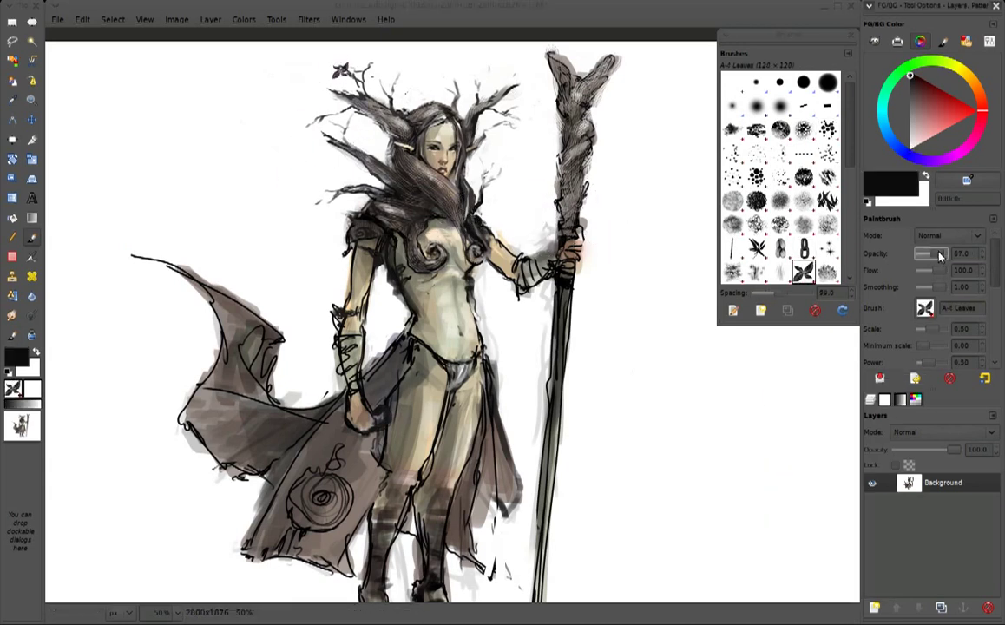
left_click(316, 120)
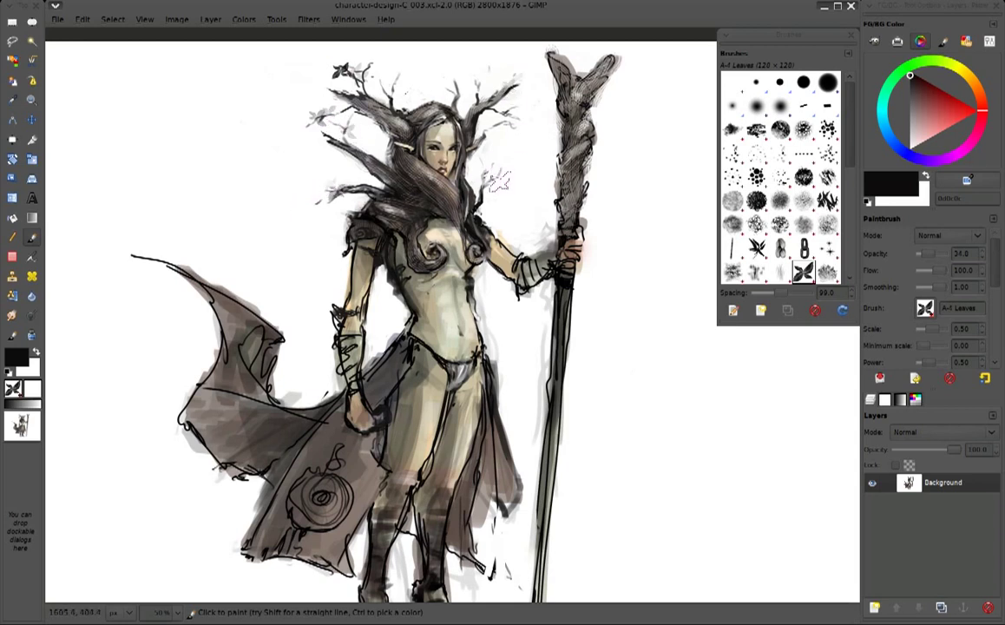
Return to the Mixbrush with the A - 15 Speed Blocking Knife preset and white colour
key("x")
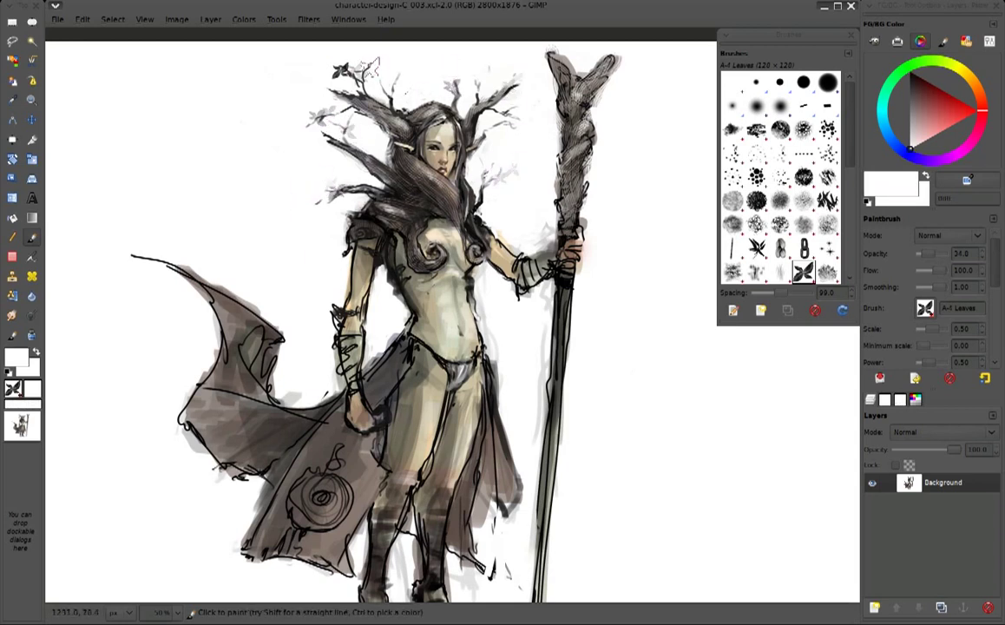
left_click(12, 335)
left_click(826, 105)
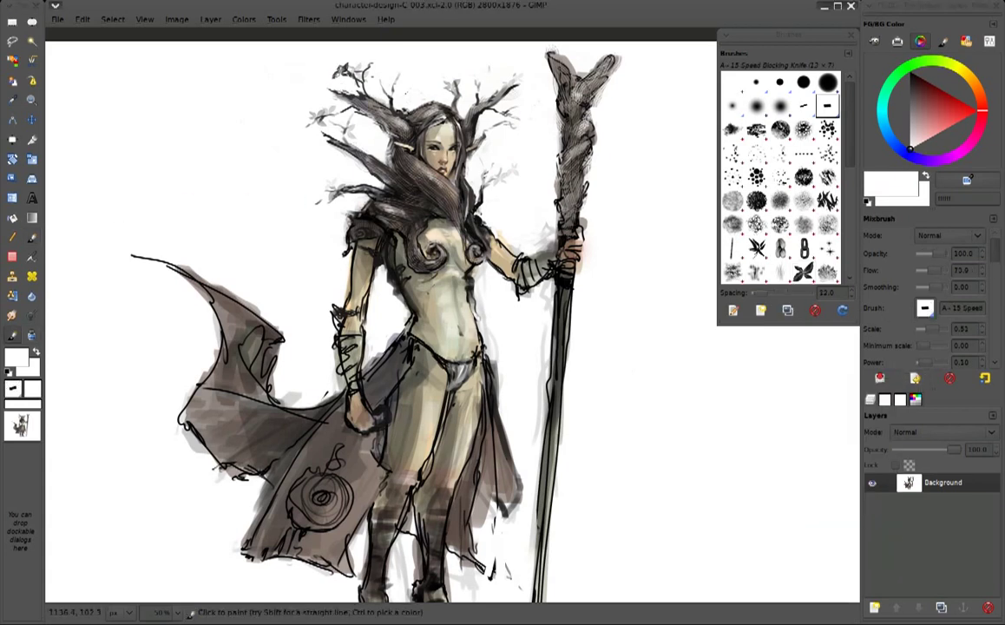
Pick light grey, beige and near-white skin tones for the torso from the painting
left_click(369, 105, "ctrl")
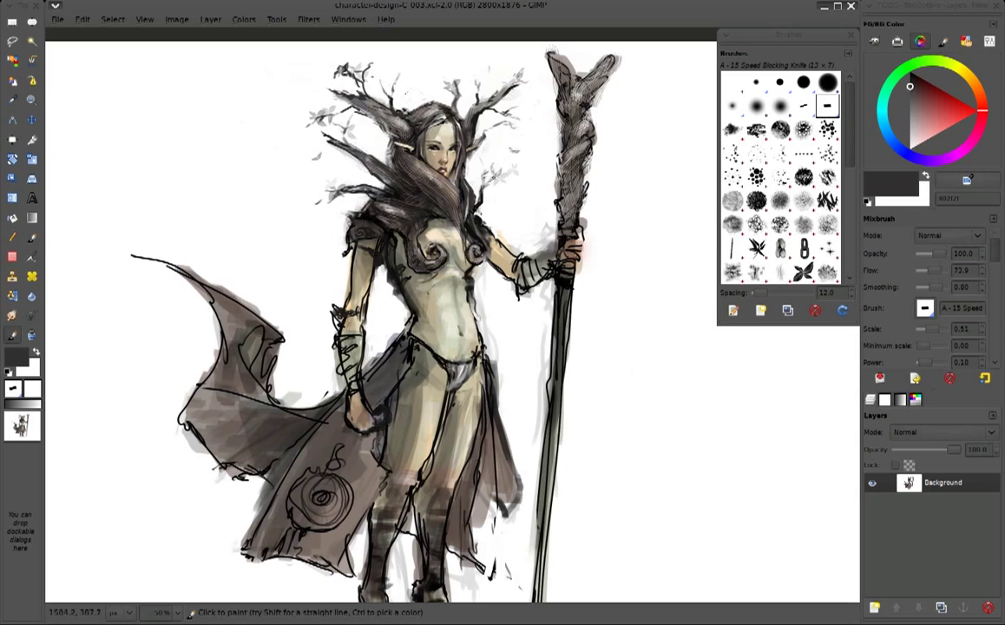
left_click(380, 200, "ctrl")
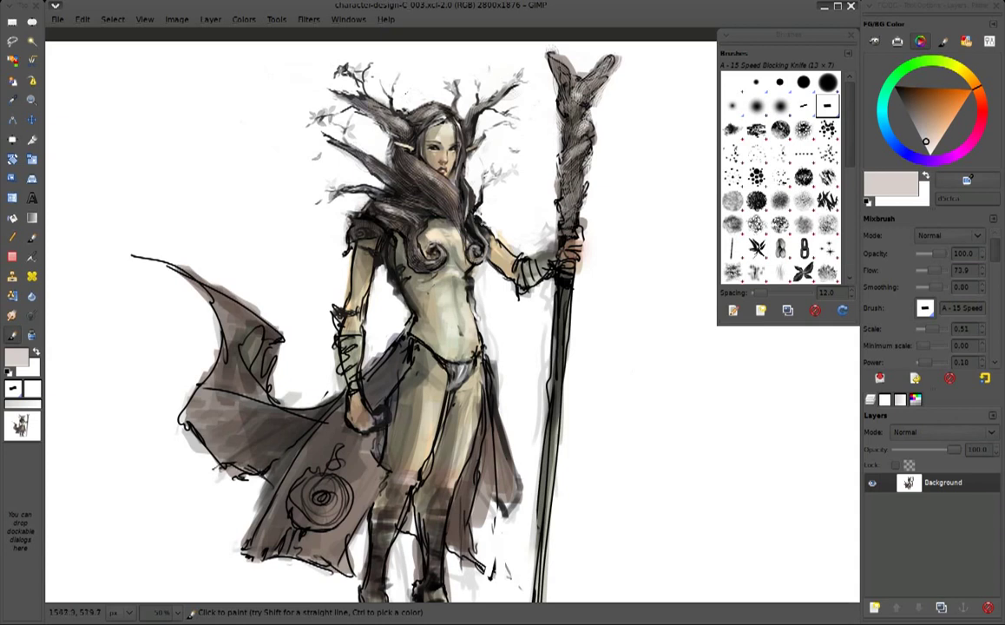
left_click(382, 201, "ctrl")
left_click(486, 197, "ctrl")
left_click(363, 208, "ctrl")
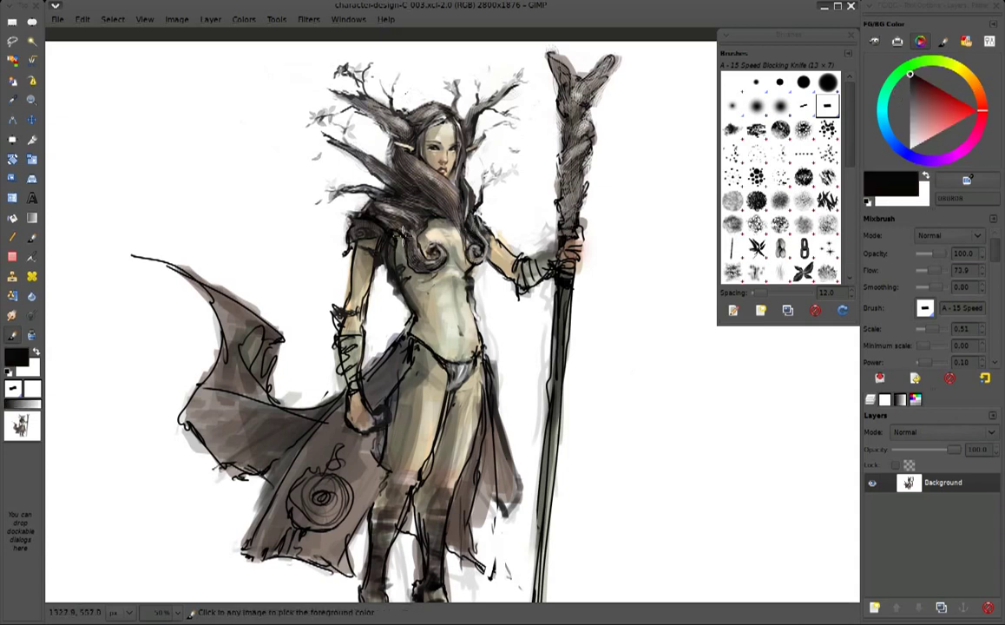
left_click(478, 246, "ctrl")
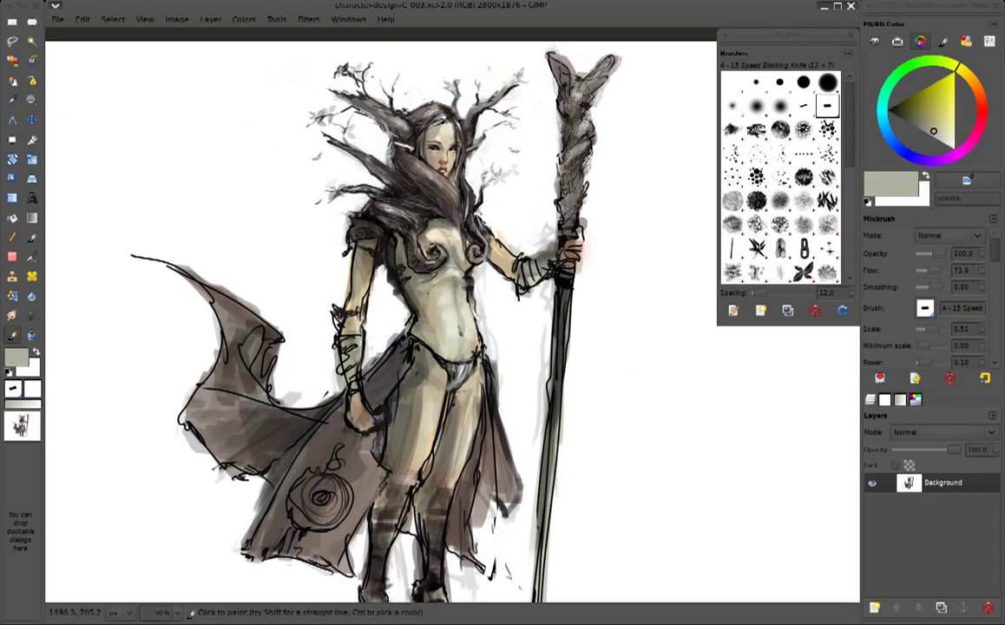
left_click(417, 271, "ctrl")
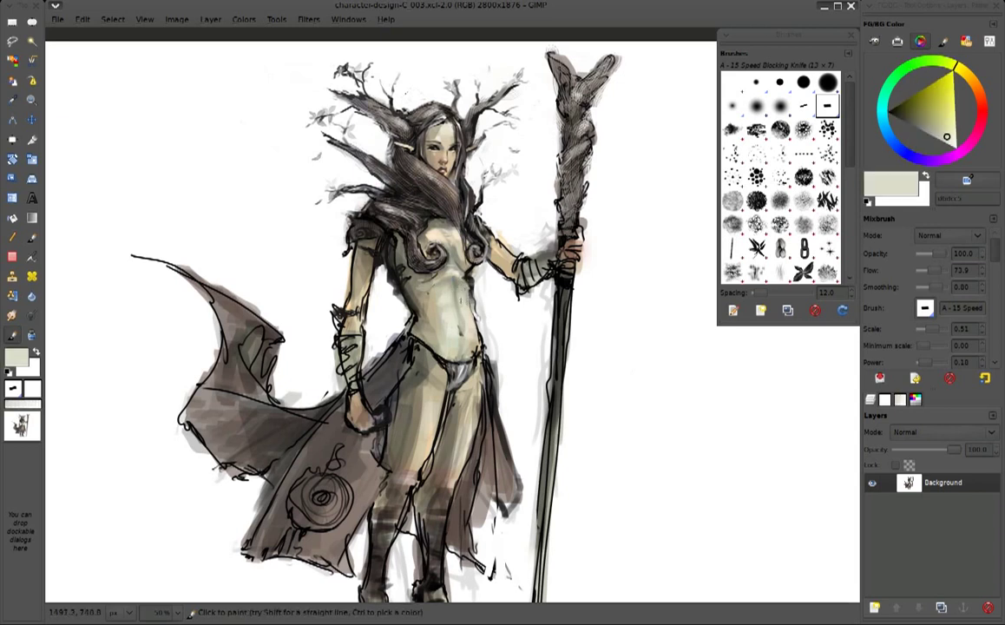
left_click(482, 248, "ctrl")
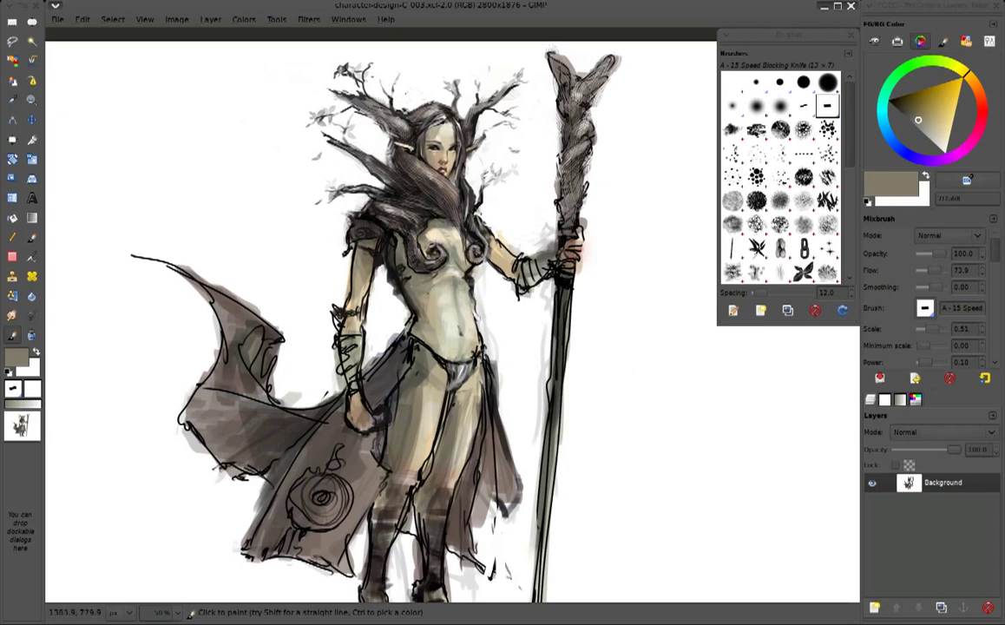
left_click(450, 265, "ctrl")
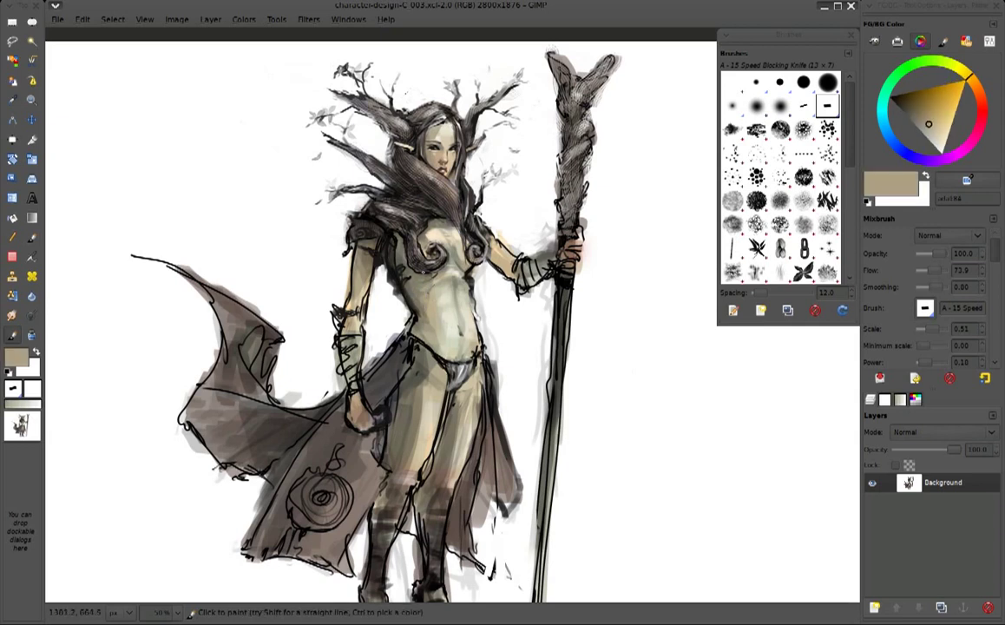
left_click(404, 249, "ctrl")
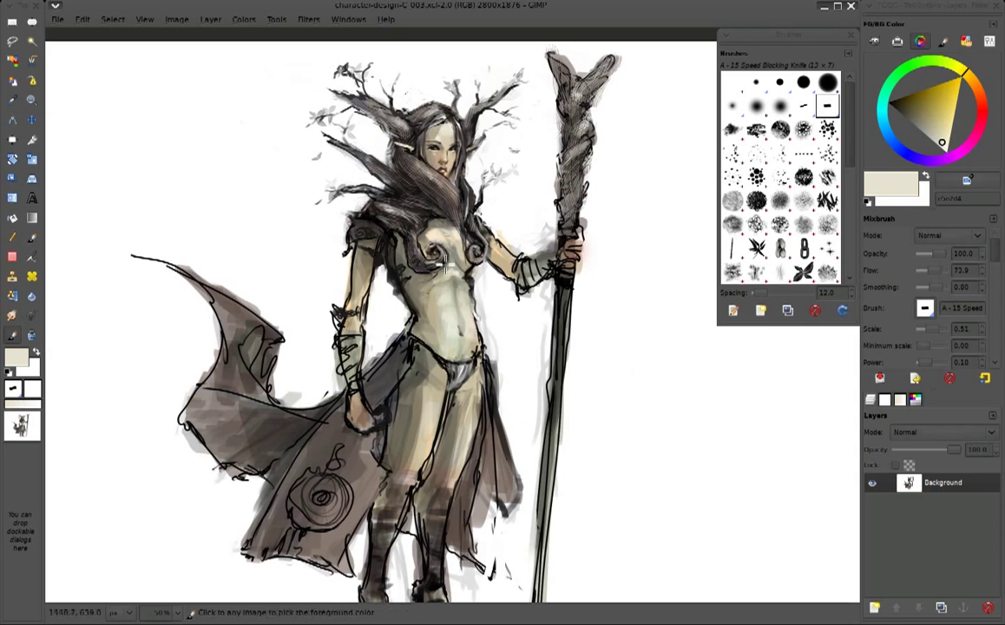
Work grey-olive shadows and pale cream highlights into the abdomen, then set the brush mode to Soft light
left_click(564, 251, "ctrl")
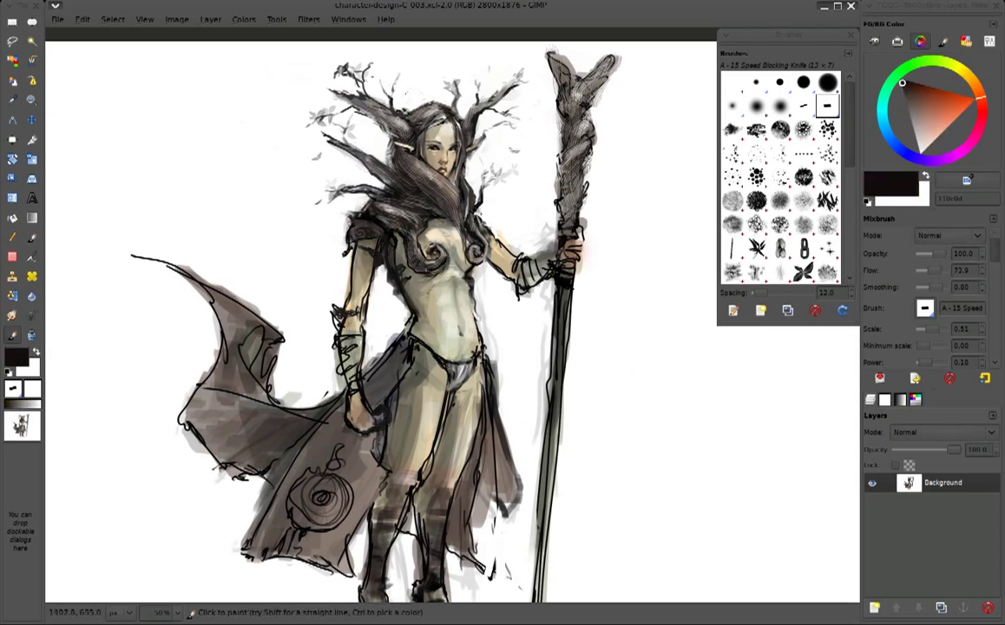
left_click(392, 252, "ctrl")
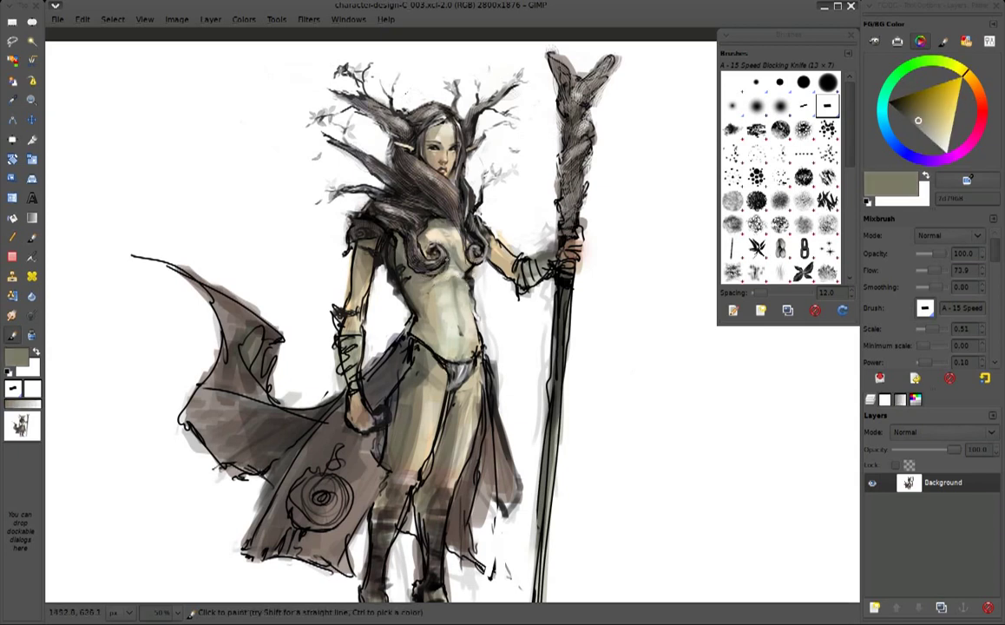
left_click(386, 249, "ctrl")
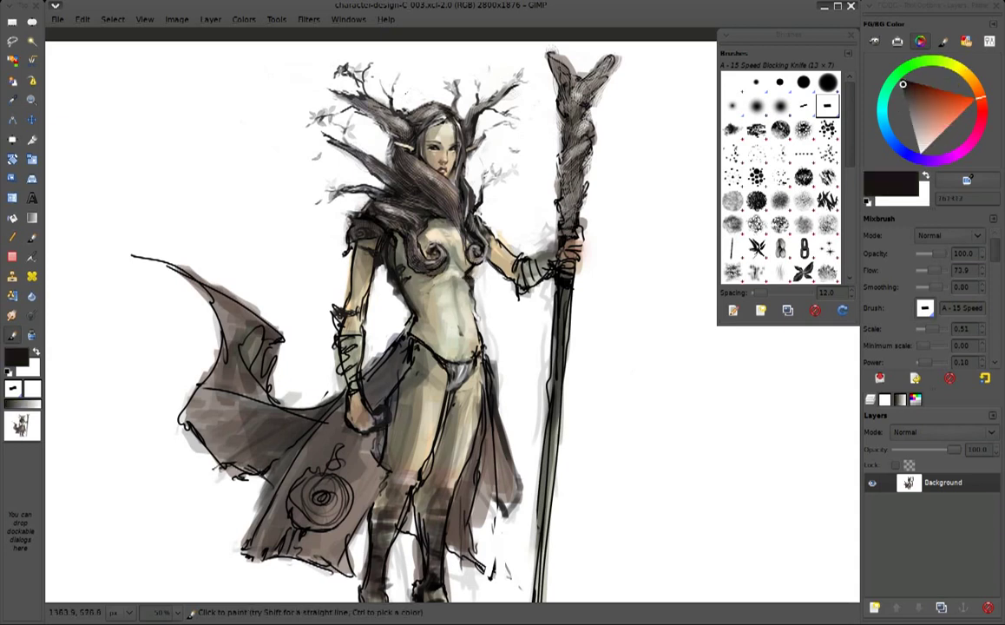
left_click(379, 251, "ctrl")
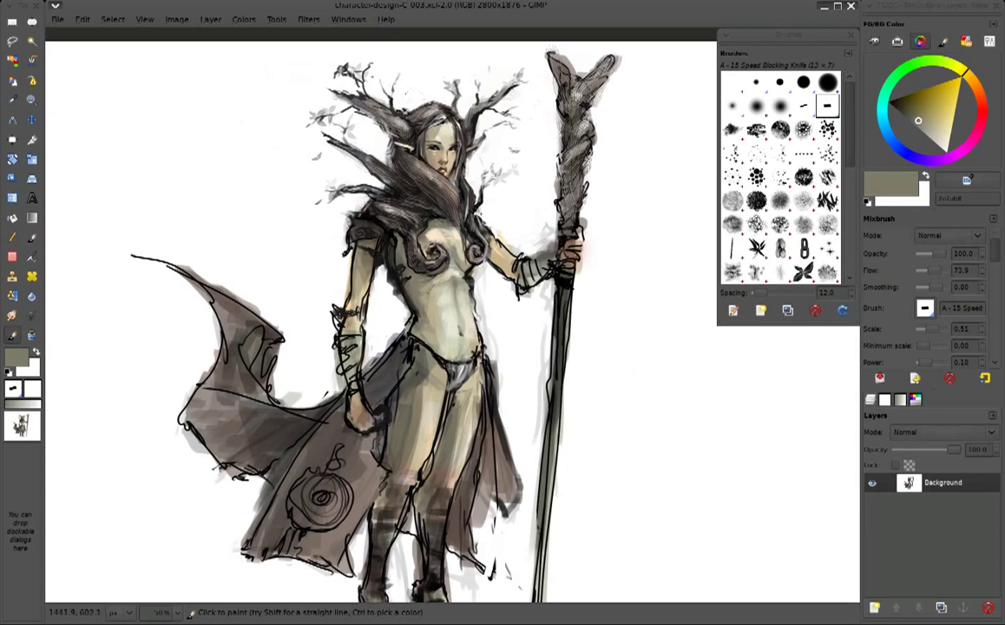
left_click(383, 264, "ctrl")
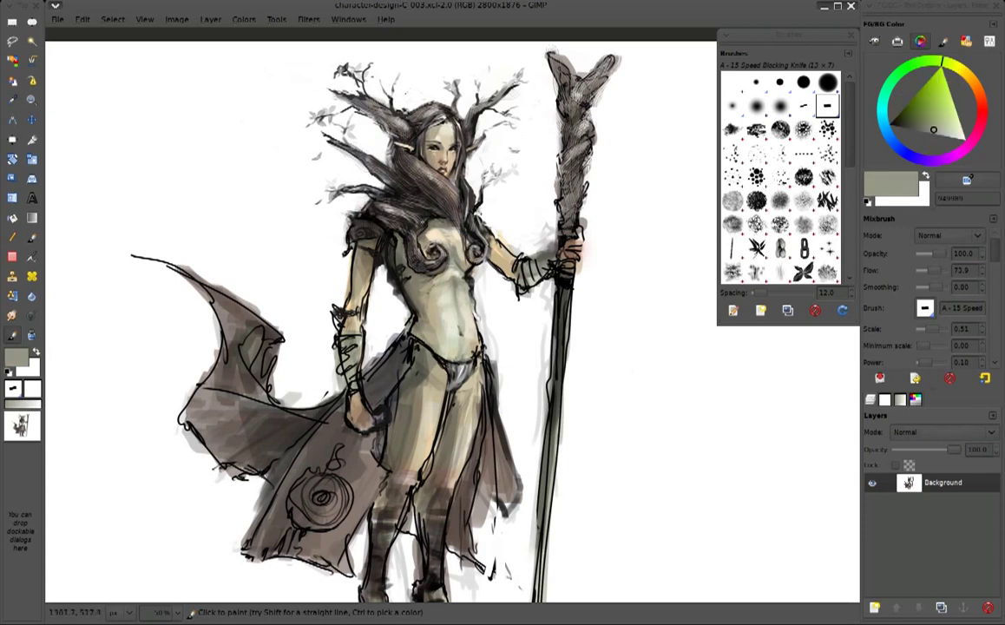
left_click(421, 304, "ctrl")
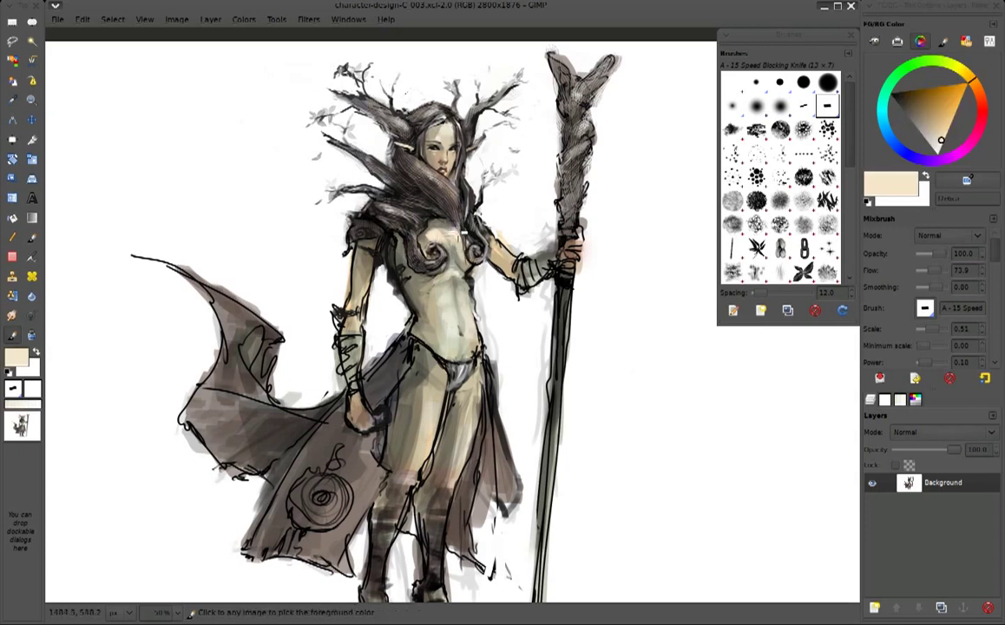
left_click(425, 321, "ctrl")
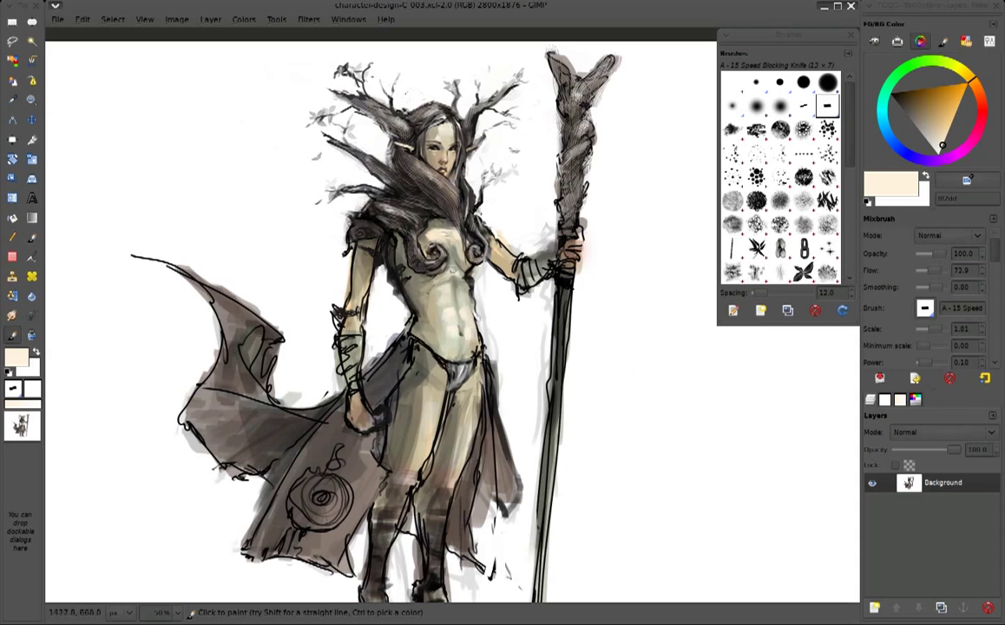
left_click(358, 269, "ctrl")
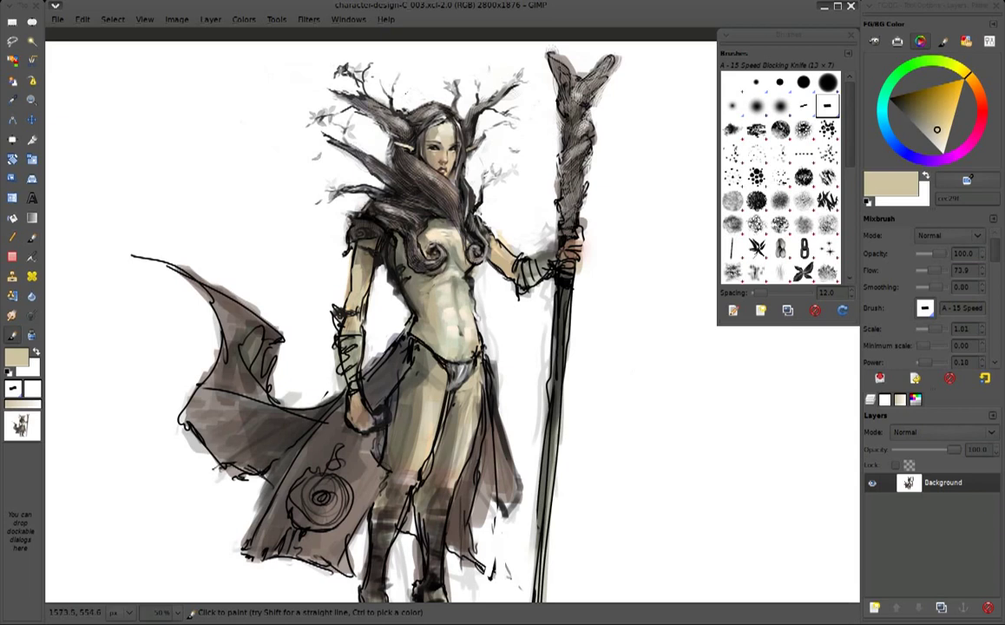
left_click(347, 258, "ctrl")
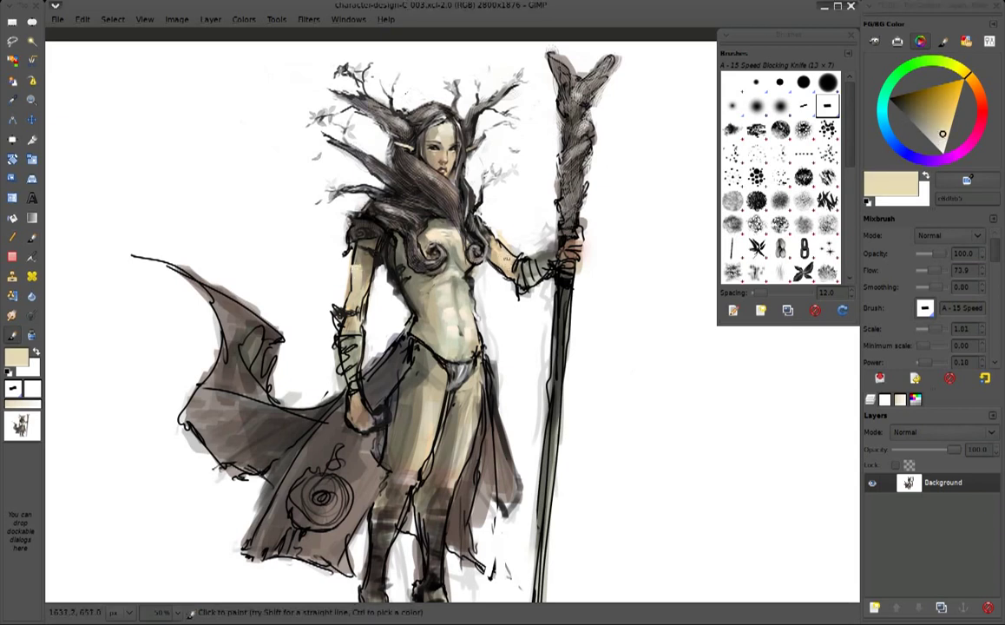
left_click(451, 231, "ctrl")
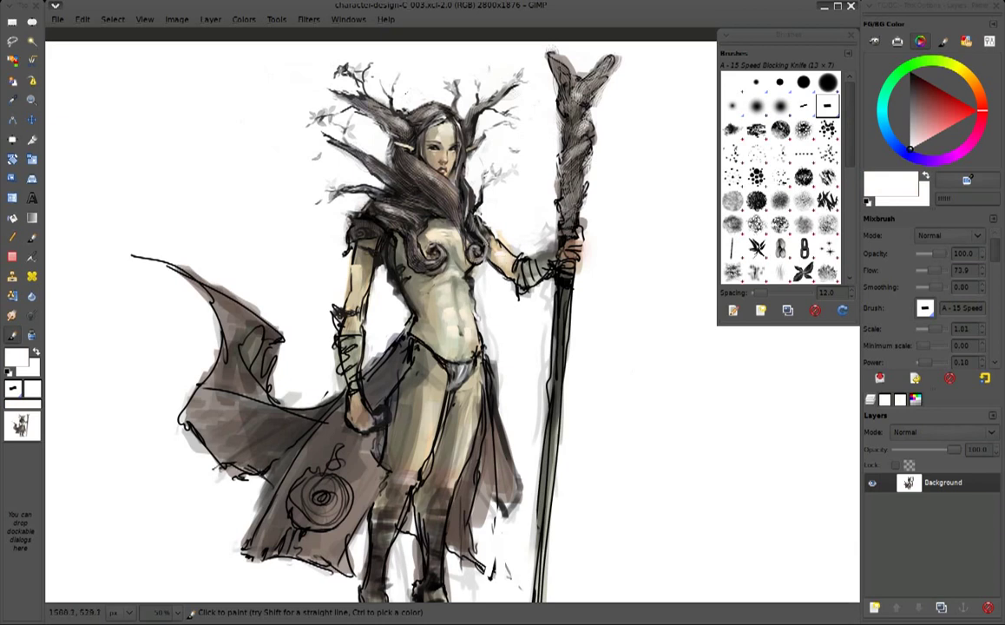
left_click(950, 235)
left_click(951, 471)
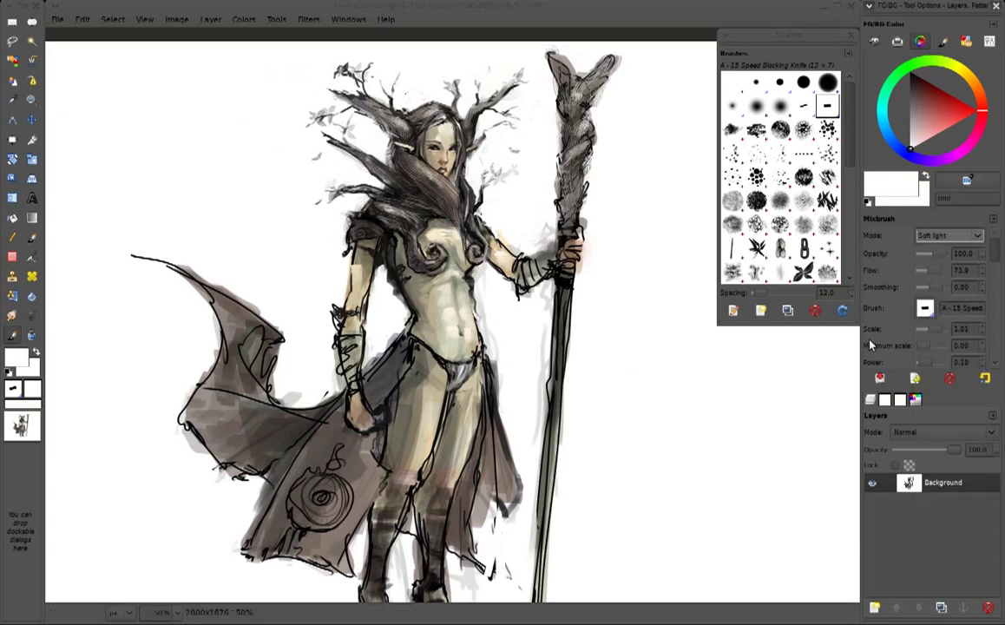
key("a")
left_click(950, 236)
left_click(938, 440)
left_click(580, 253, "ctrl")
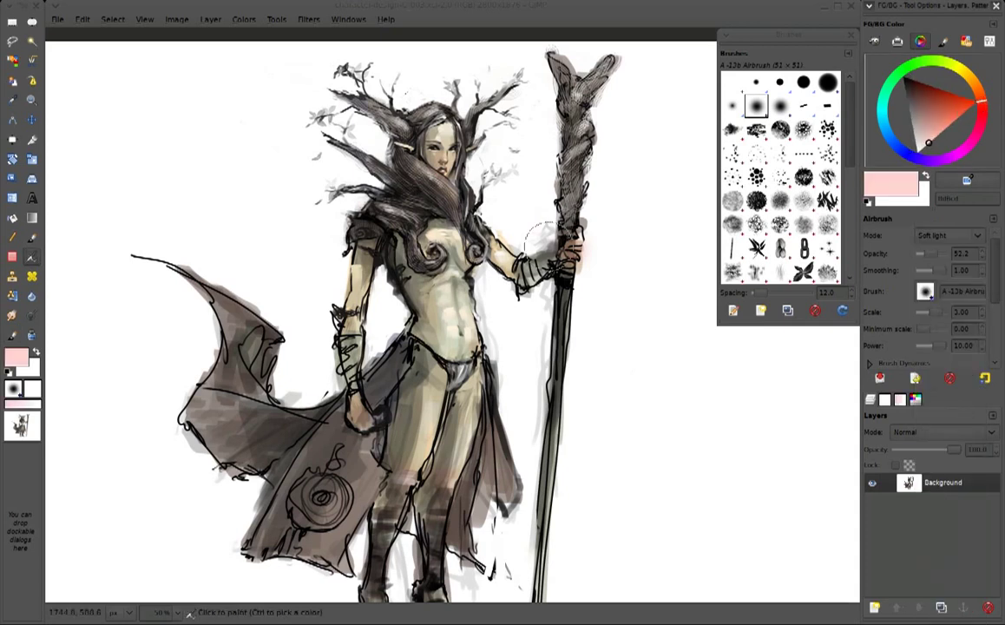
left_click(940, 119)
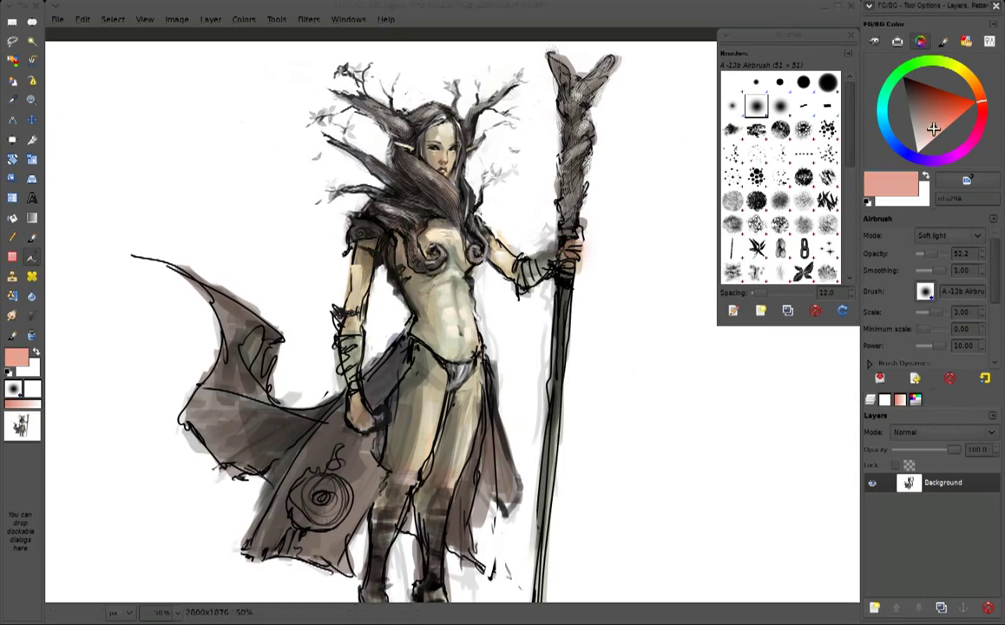
left_click(935, 129)
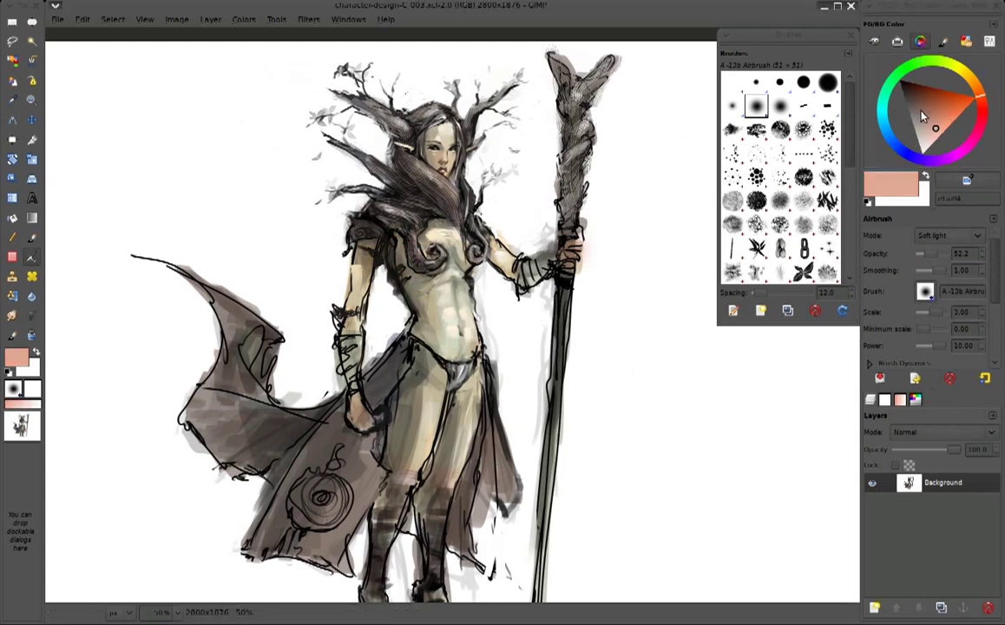
left_click(925, 105)
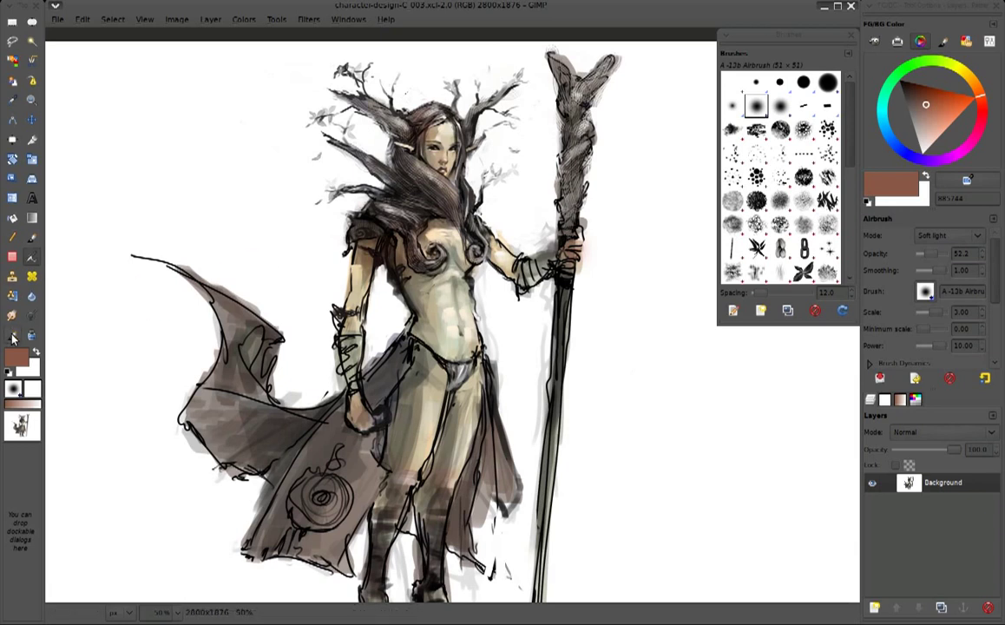
key("1")
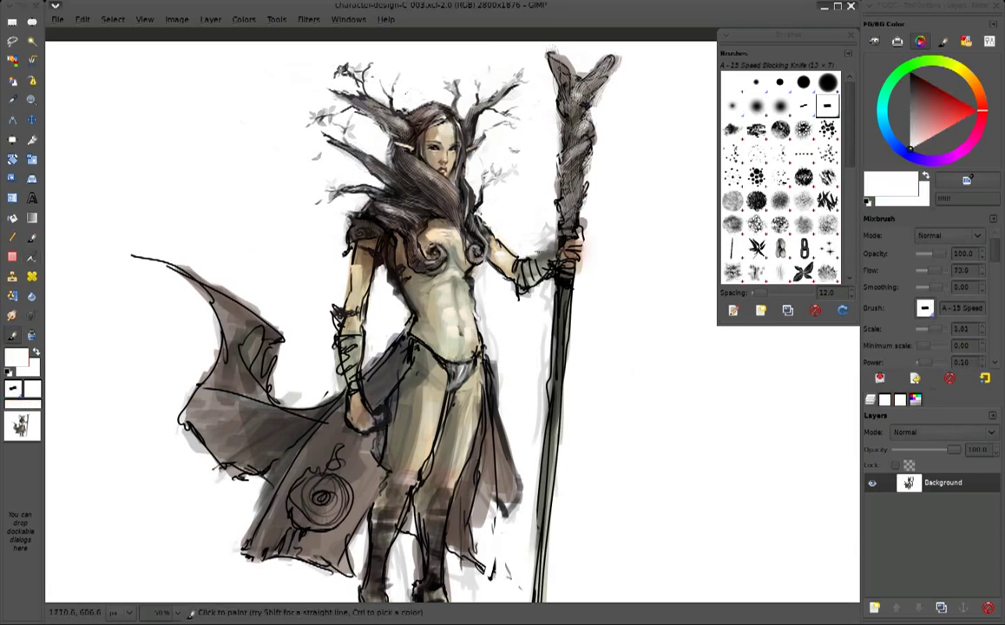
Lighten the forearm bracer beside the staff with white and sample dark hair greys
mouse_move(473, 264)
left_mouse_down()
mouse_move(493, 256)
mouse_move(477, 261)
left_mouse_up()
left_click_drag(543, 265, 550, 253)
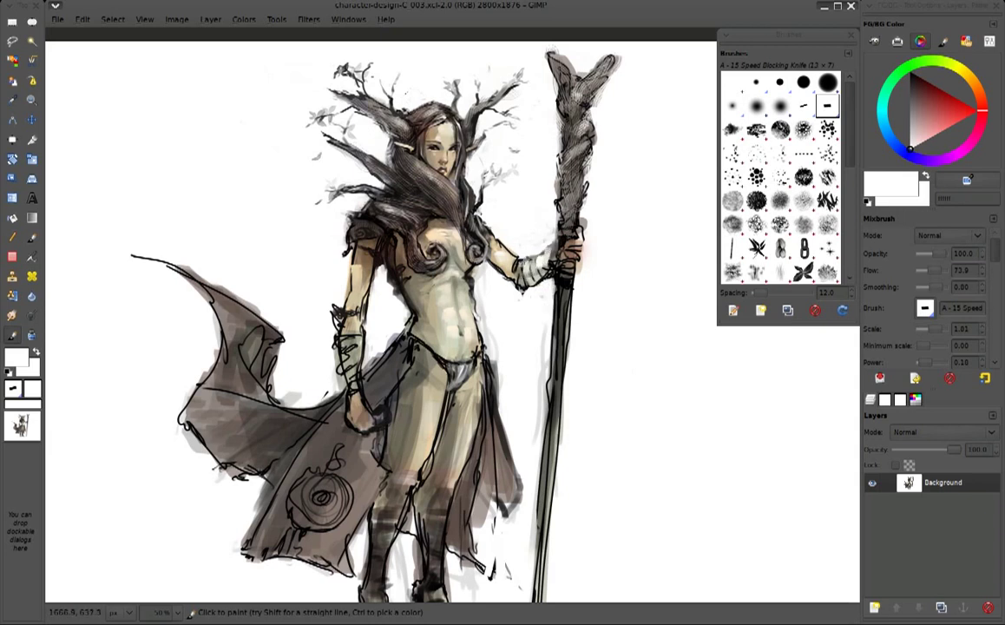
left_click(416, 176, "ctrl")
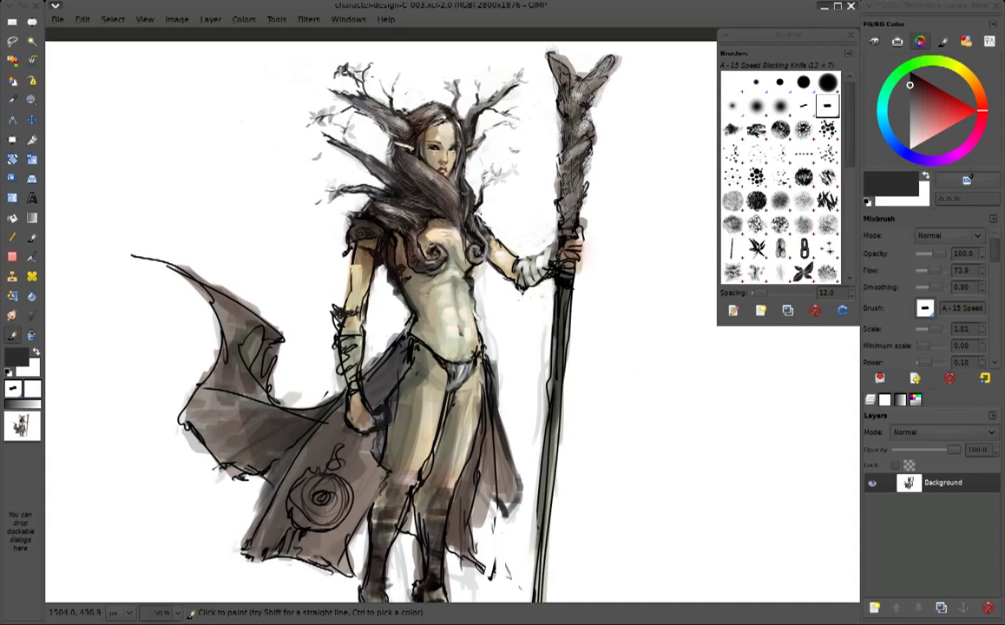
left_click(381, 127, "ctrl")
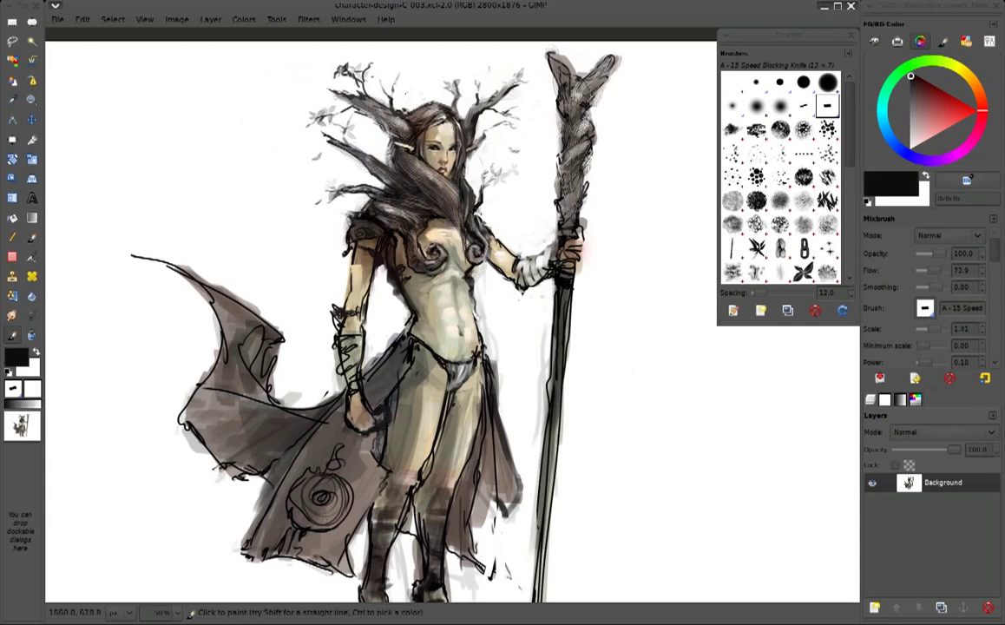
left_click(471, 233, "ctrl")
Sample near-black, light beige and muted brown, and choose the leaf-shaped paintbrush
left_click(465, 246, "ctrl")
left_click(524, 251, "ctrl")
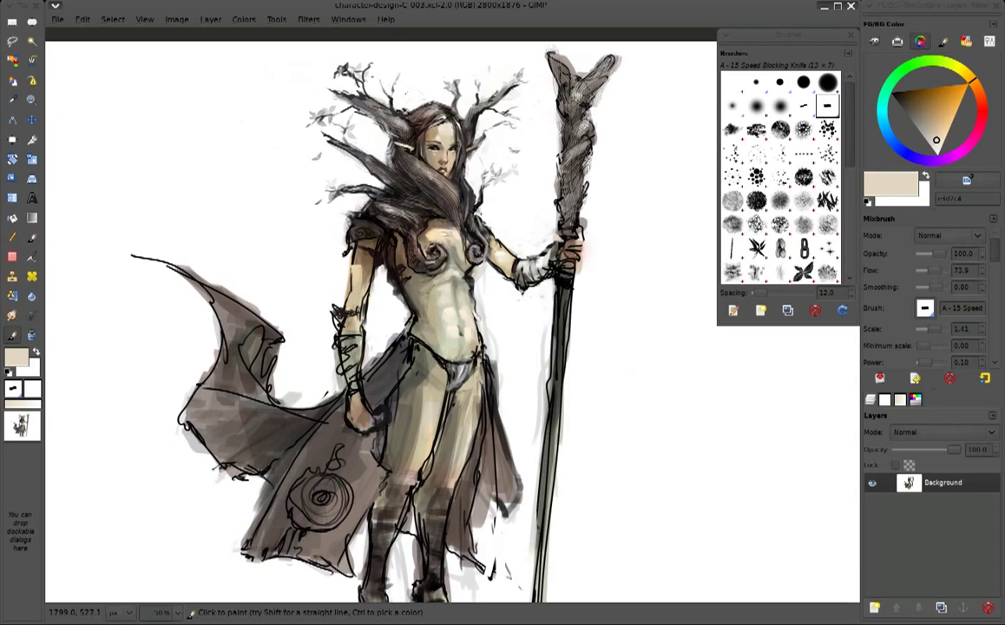
left_click(564, 253, "ctrl")
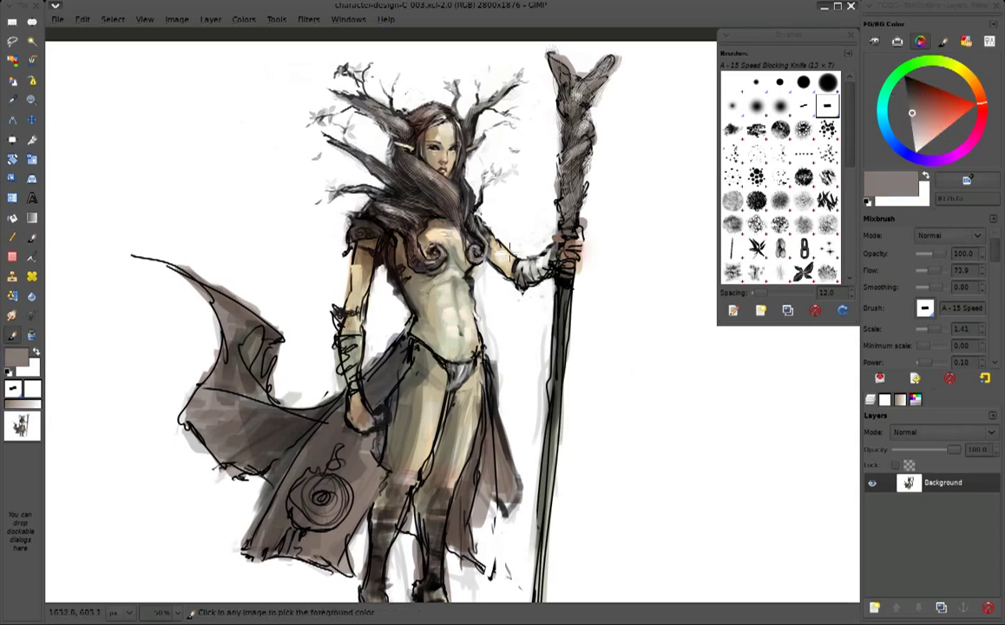
left_click(503, 223, "ctrl")
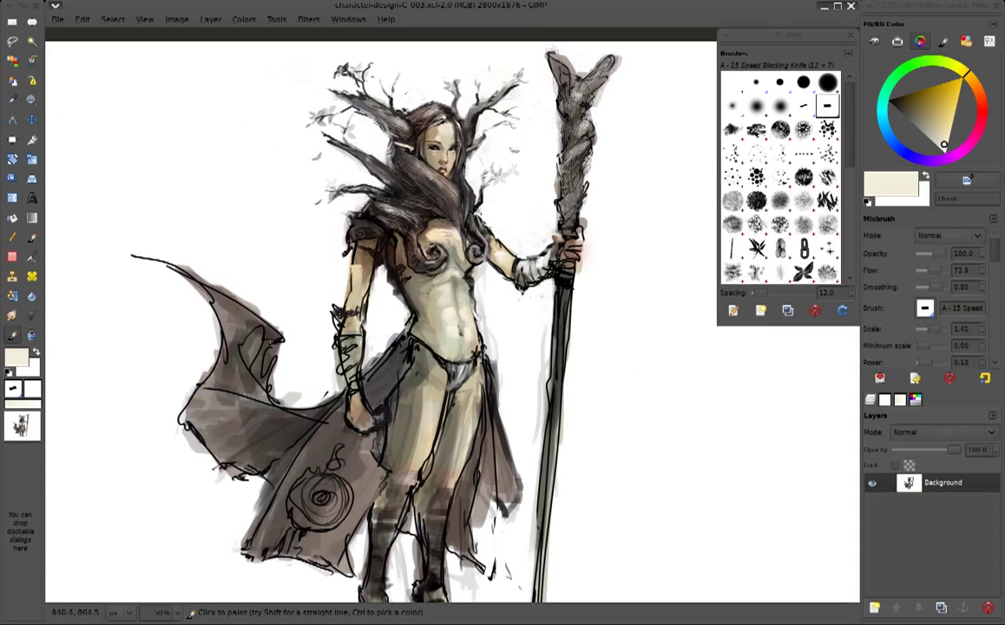
left_click(36, 223)
Scatter grey and black leaf stamps around the cape with the Leaves preset
left_click(914, 377)
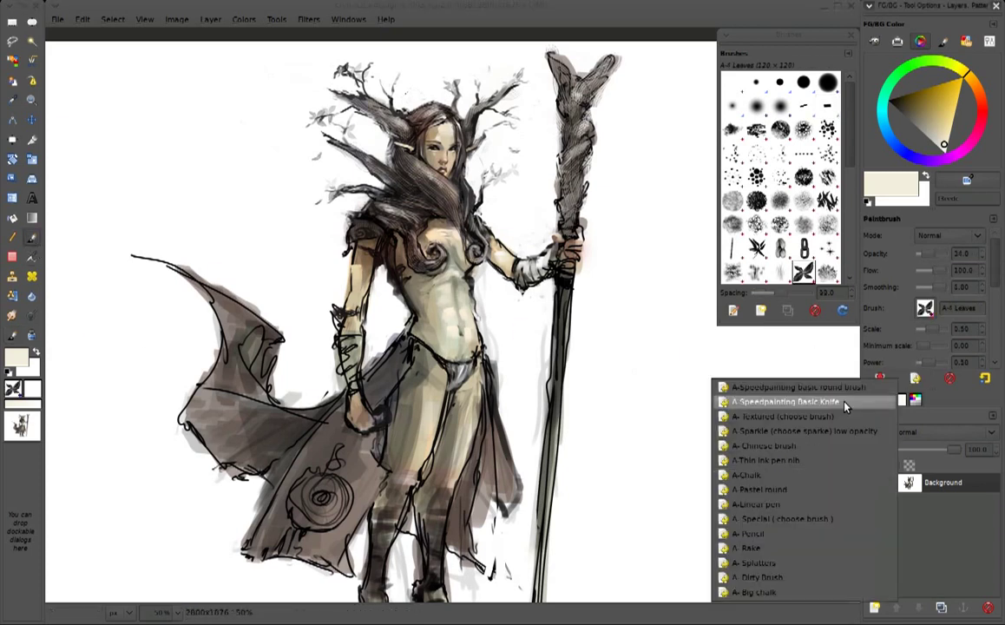
left_click(831, 112)
left_click(252, 240)
left_click_drag(274, 290, 295, 317)
left_click(131, 341)
left_click(129, 384)
left_click(154, 448)
left_click(260, 307)
left_click(295, 302)
key("d")
left_click(192, 359)
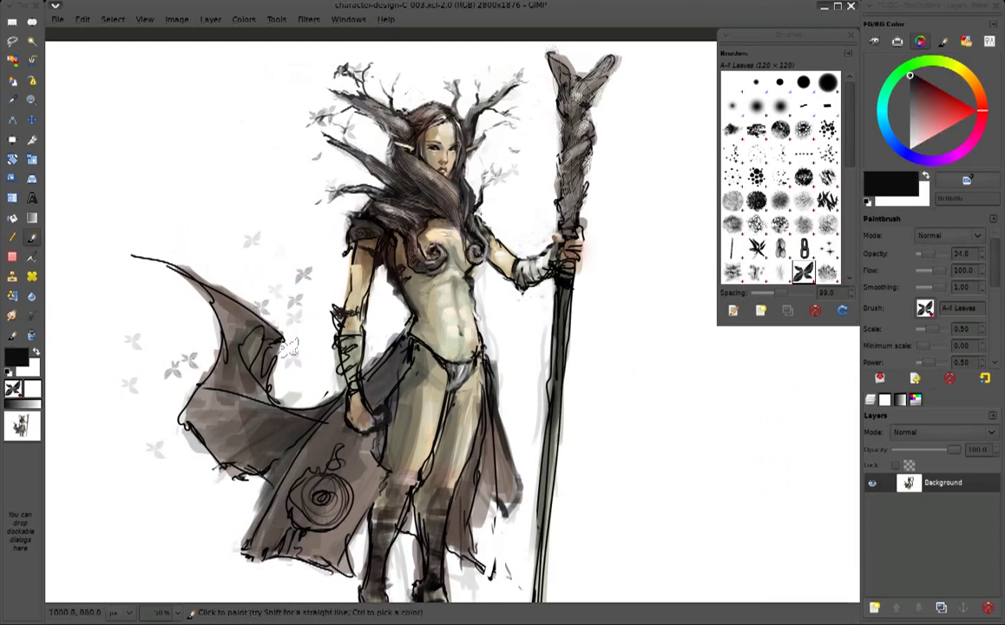
Return to the blending knife brush and sample grey-brown, beige, white and tan tones
left_click(32, 276)
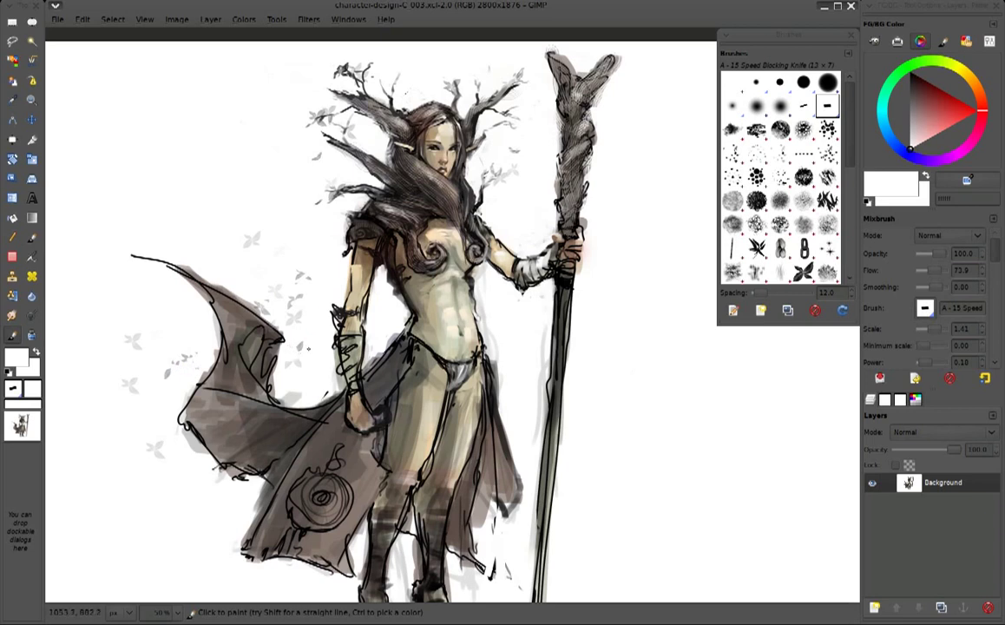
left_click(264, 319, "ctrl")
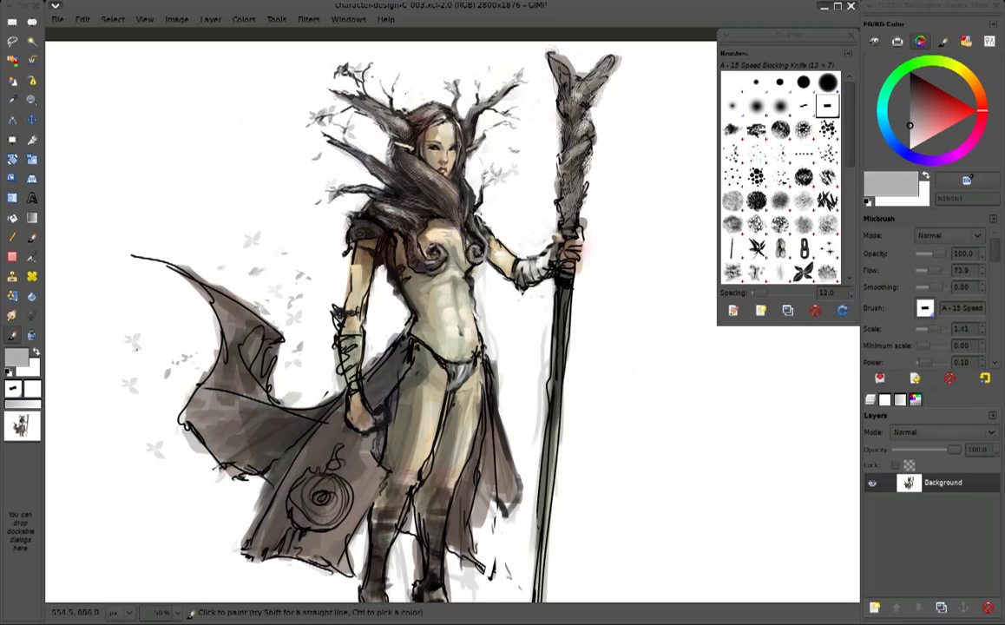
left_click(117, 344, "ctrl")
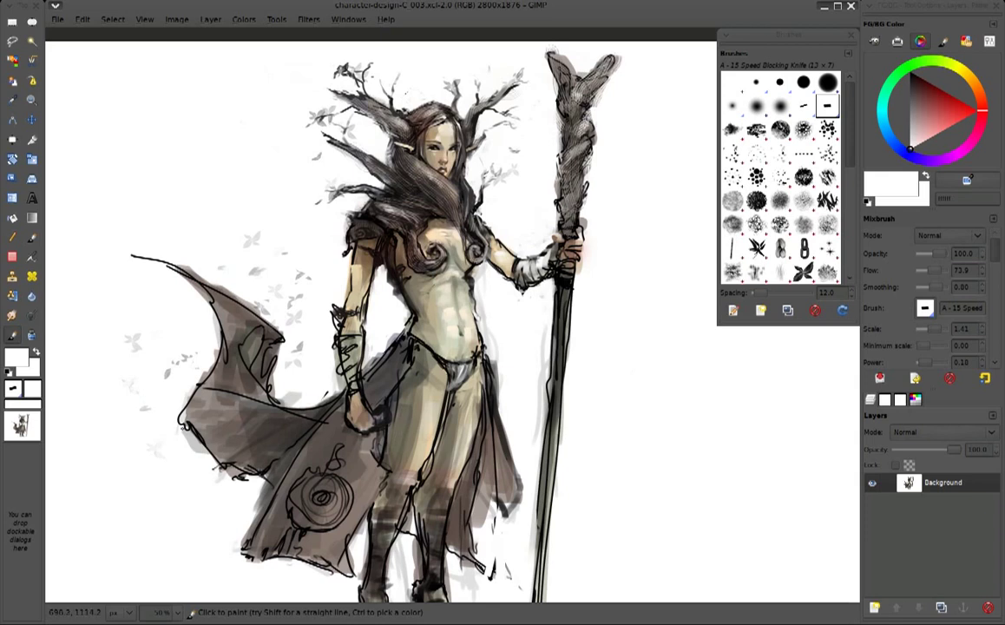
left_click(219, 295, "ctrl")
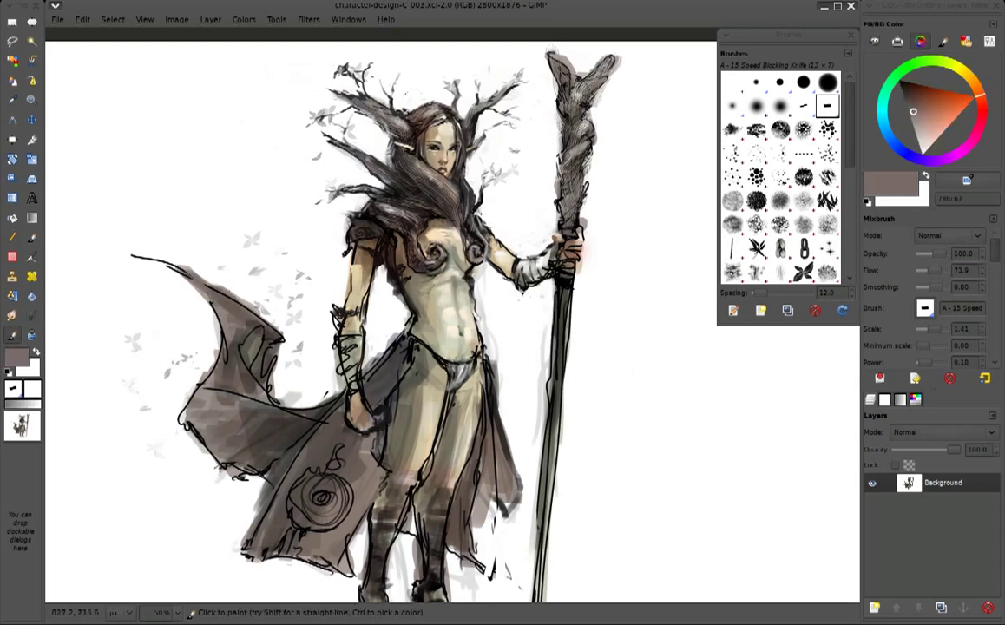
left_click(212, 283, "ctrl")
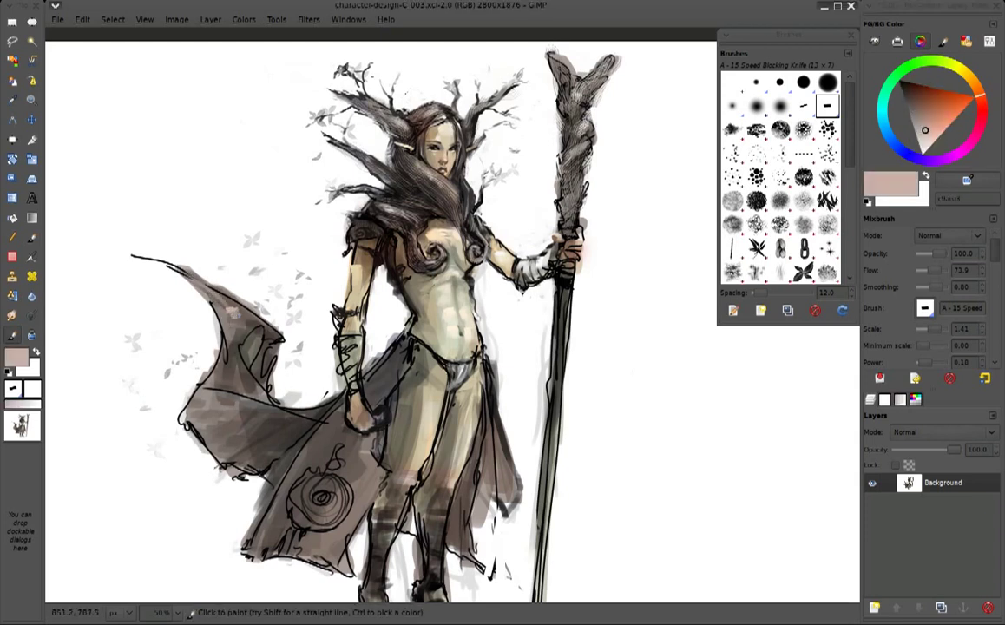
left_click(126, 231, "ctrl")
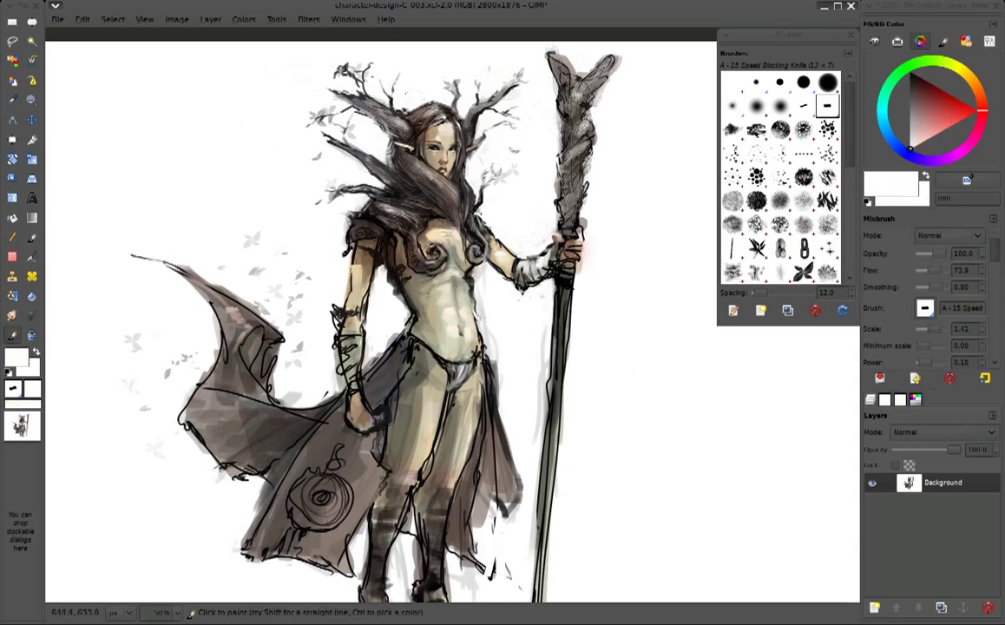
left_click(217, 277, "ctrl")
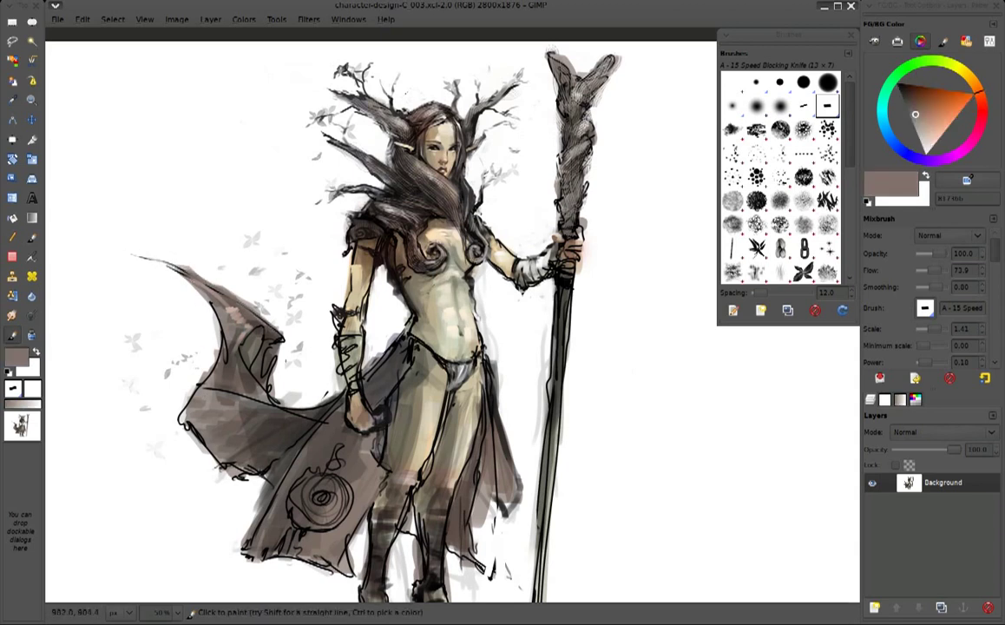
left_click(395, 118, "ctrl")
left_click(478, 137, "ctrl")
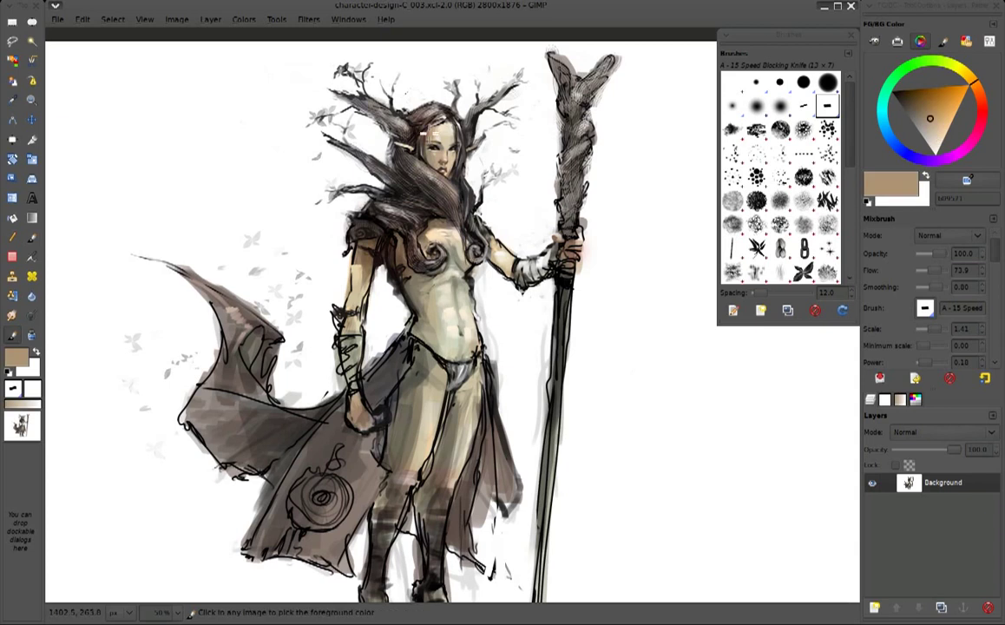
Flip the painting horizontally and brighten the loincloth with near-white paint
key("shift+h")
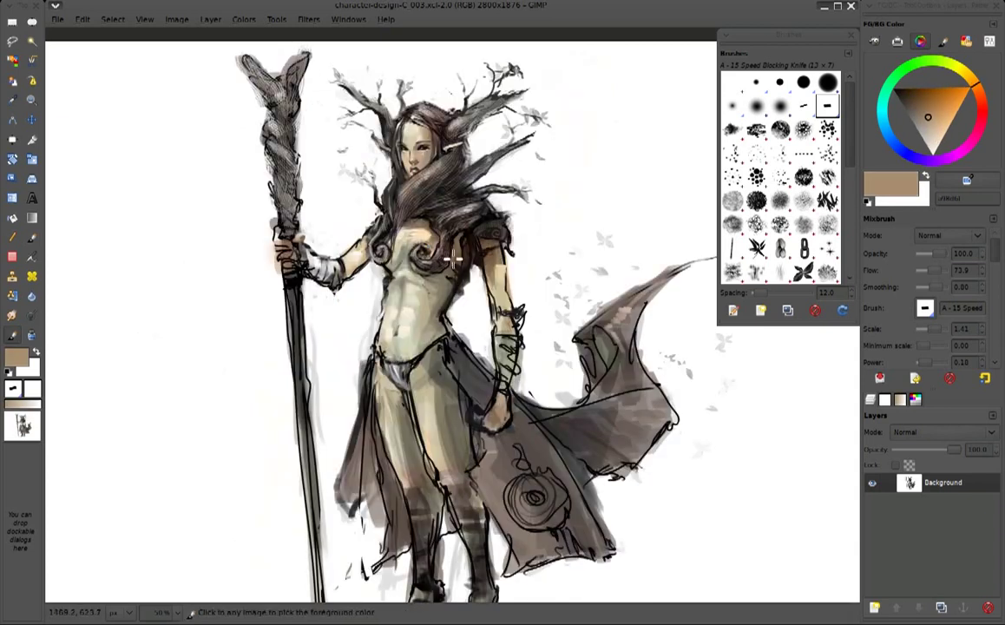
left_click(410, 235, "ctrl")
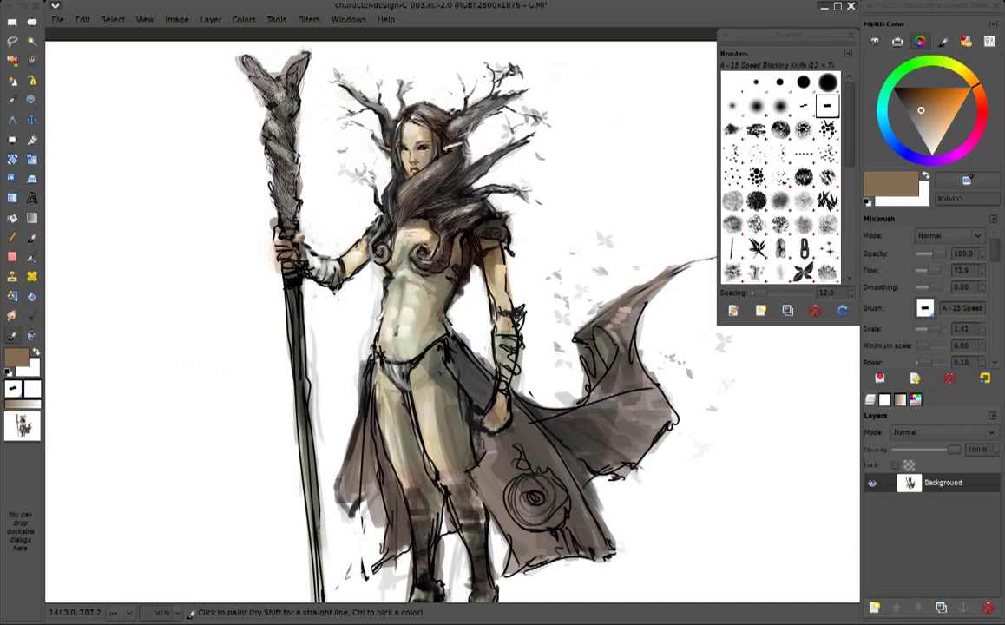
left_click(407, 286, "ctrl")
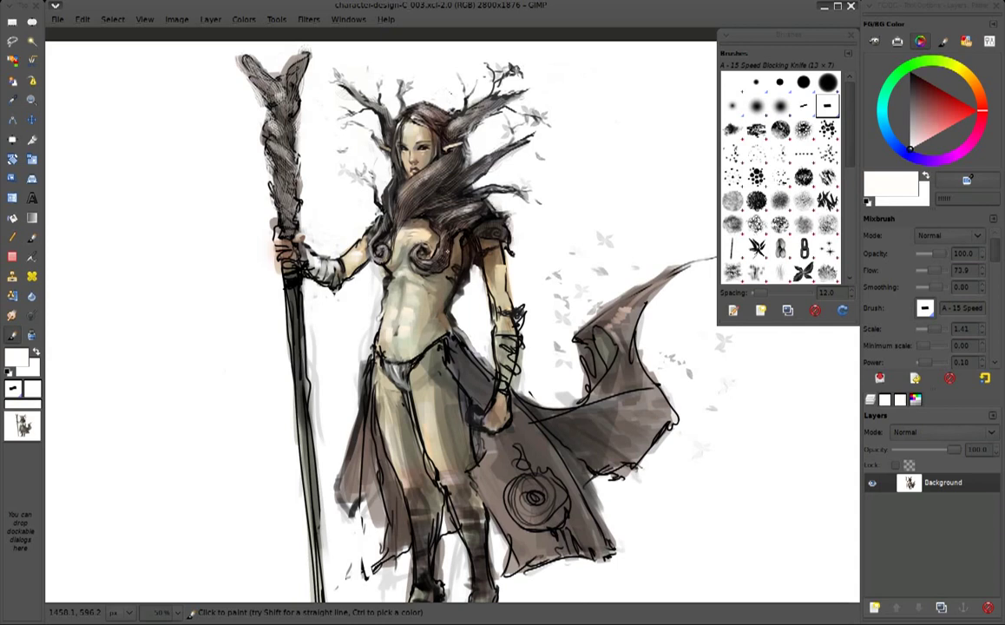
left_click(443, 356, "ctrl")
left_click(396, 308, "ctrl")
left_click(404, 314, "ctrl")
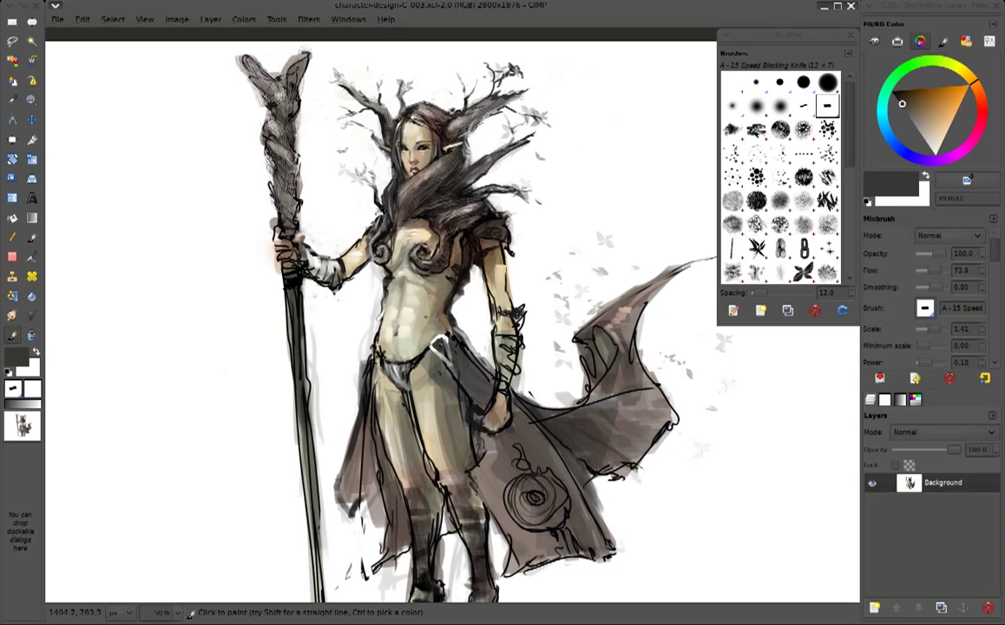
left_click(373, 407, "ctrl")
left_click_drag(388, 363, 393, 369)
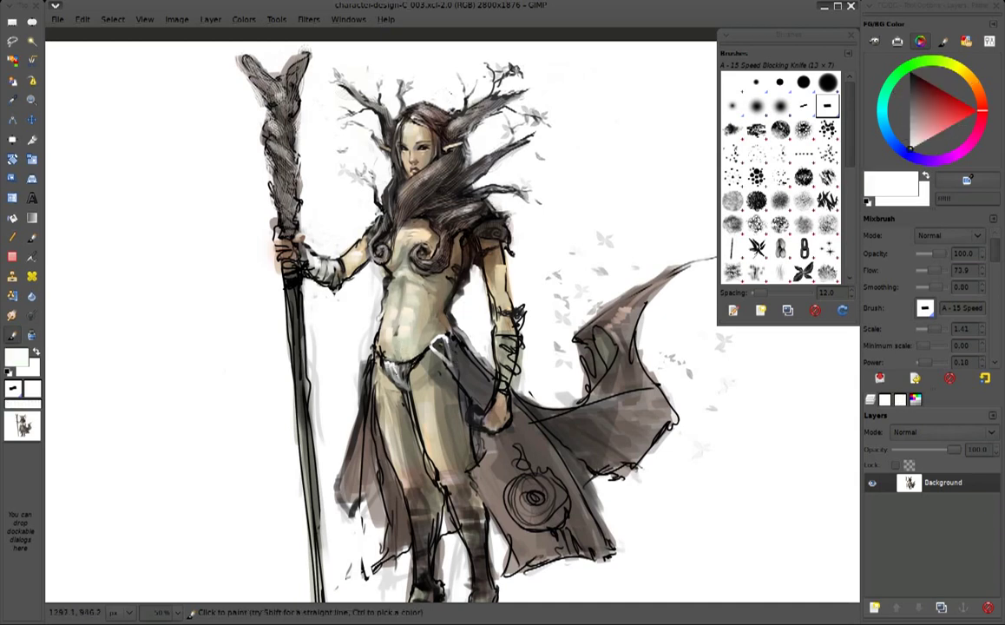
left_click_drag(365, 334, 365, 347)
Touch up the chest with faint white highlights and small dark brown strokes
left_click(334, 317, "ctrl")
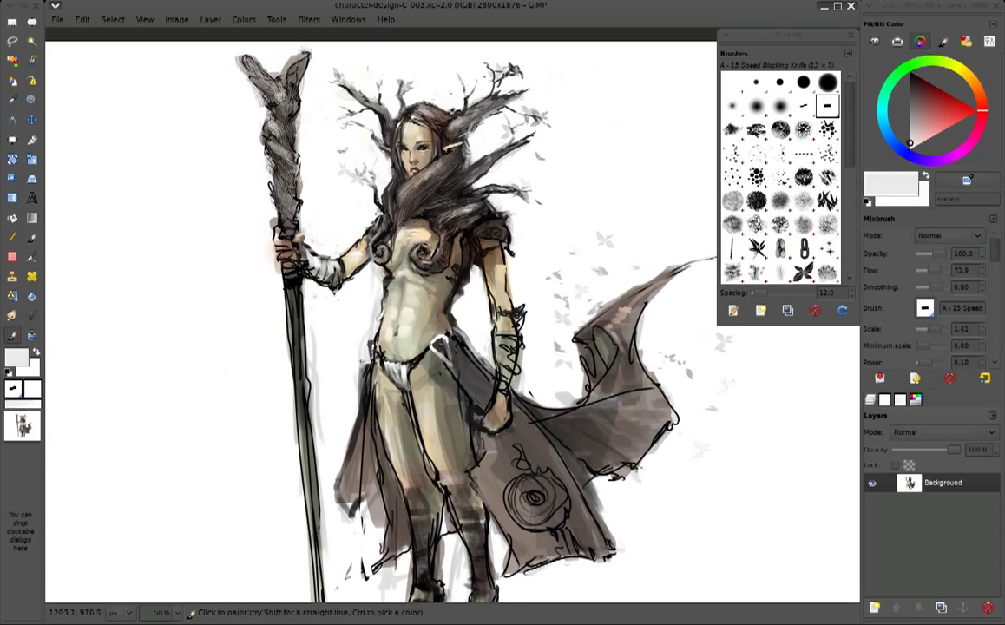
key("ctrl")
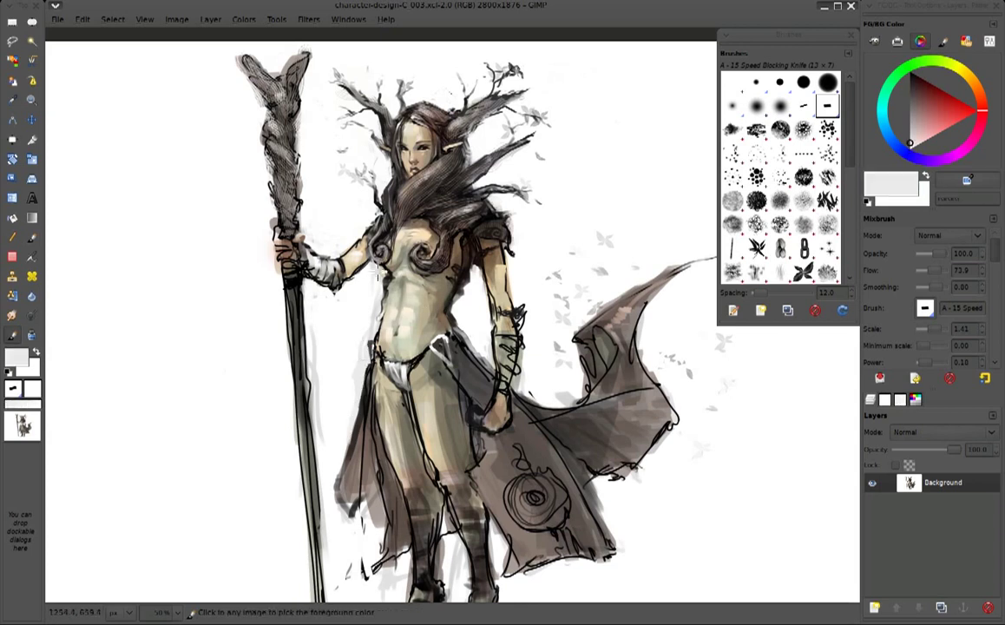
left_click(341, 247, "ctrl")
mouse_move(350, 260)
left_mouse_down()
mouse_move(340, 296)
mouse_move(339, 252)
mouse_move(381, 256)
left_mouse_up()
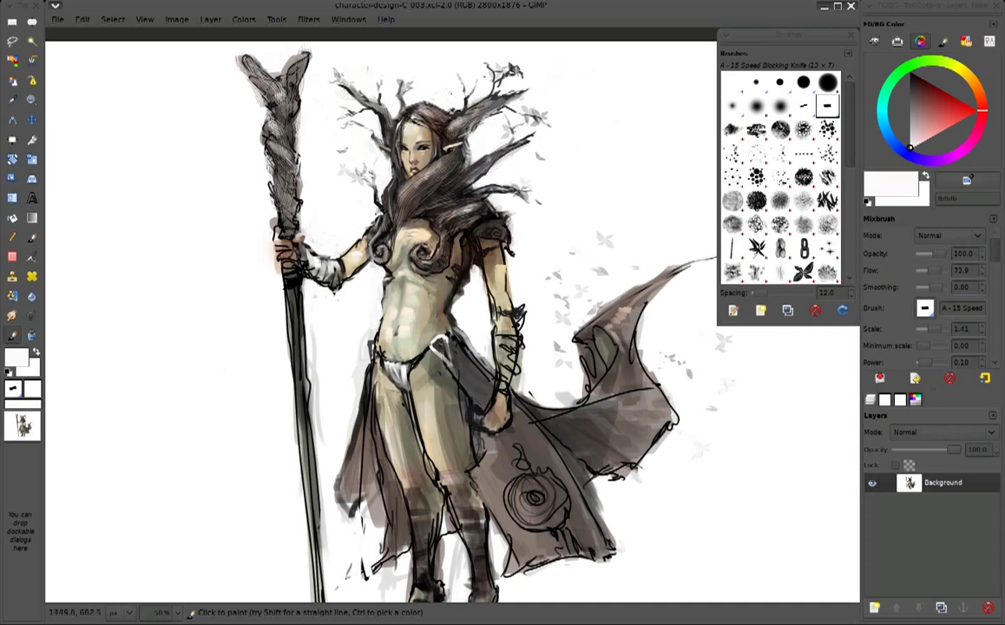
left_click(414, 254, "ctrl")
left_click_drag(401, 253, 406, 259)
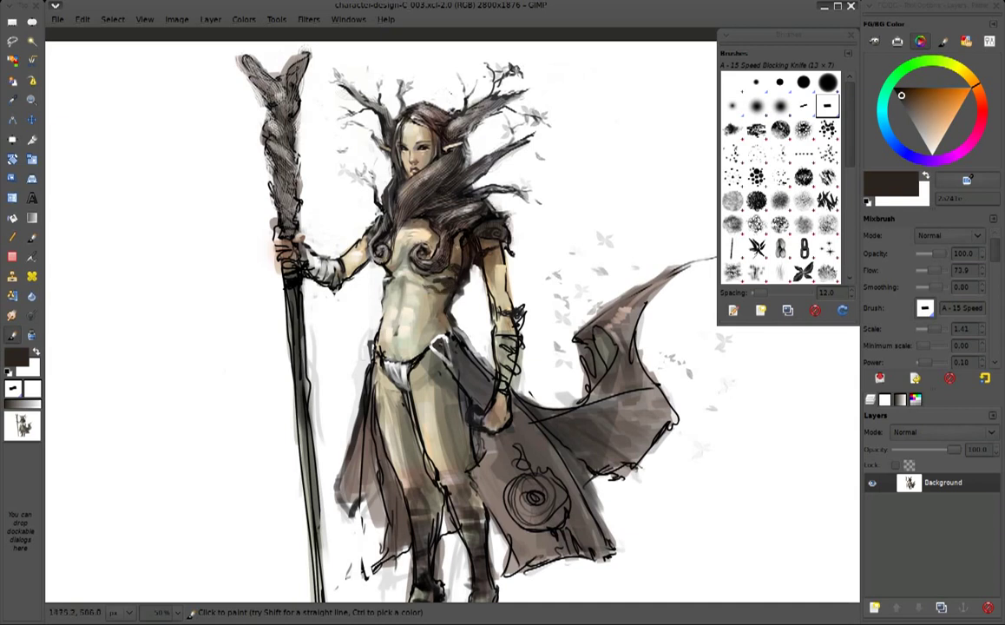
left_click_drag(394, 265, 408, 253)
left_click(444, 282, "ctrl")
key("x")
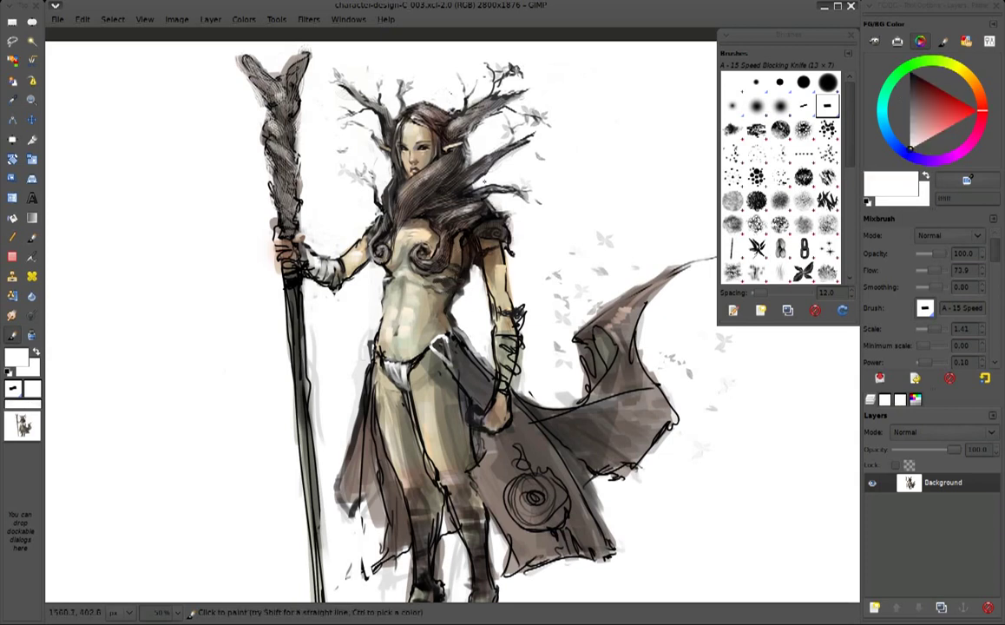
key("x")
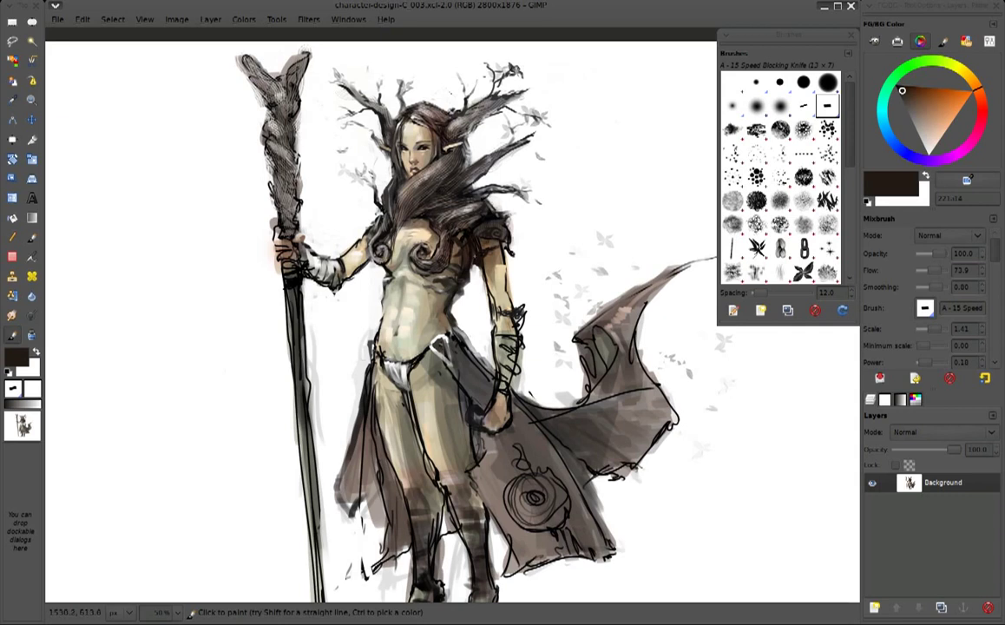
Add very dark brown strokes along the hair by the shoulder
left_click(432, 225, "ctrl")
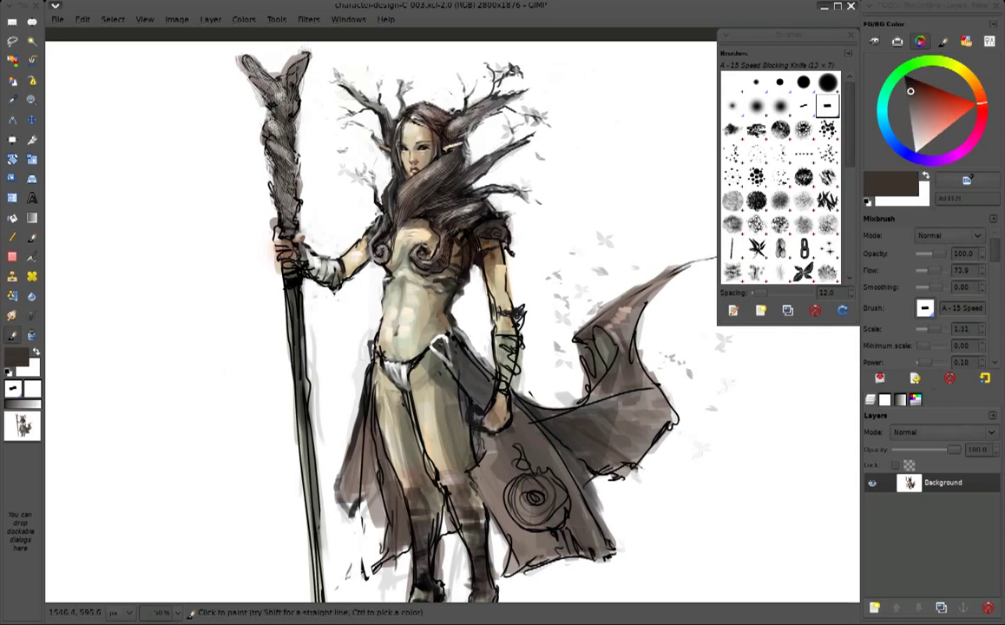
left_click(493, 228, "ctrl")
left_click_drag(441, 229, 521, 262)
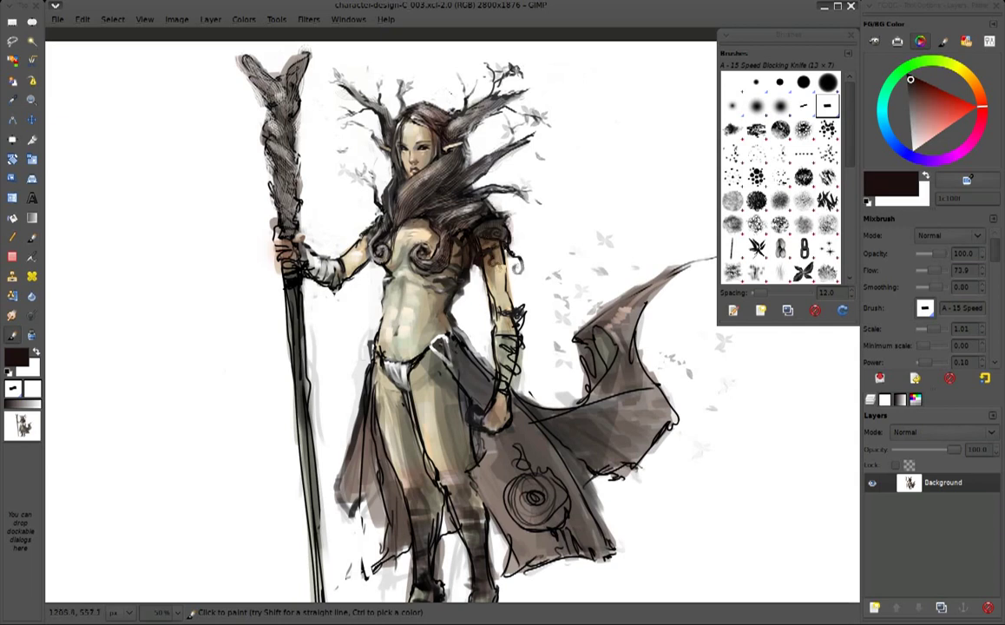
left_click_drag(331, 209, 362, 169)
Save as character-design-C_004.xcf, then sample off-white and near-black from the painting
key("ctrl+shift+s")
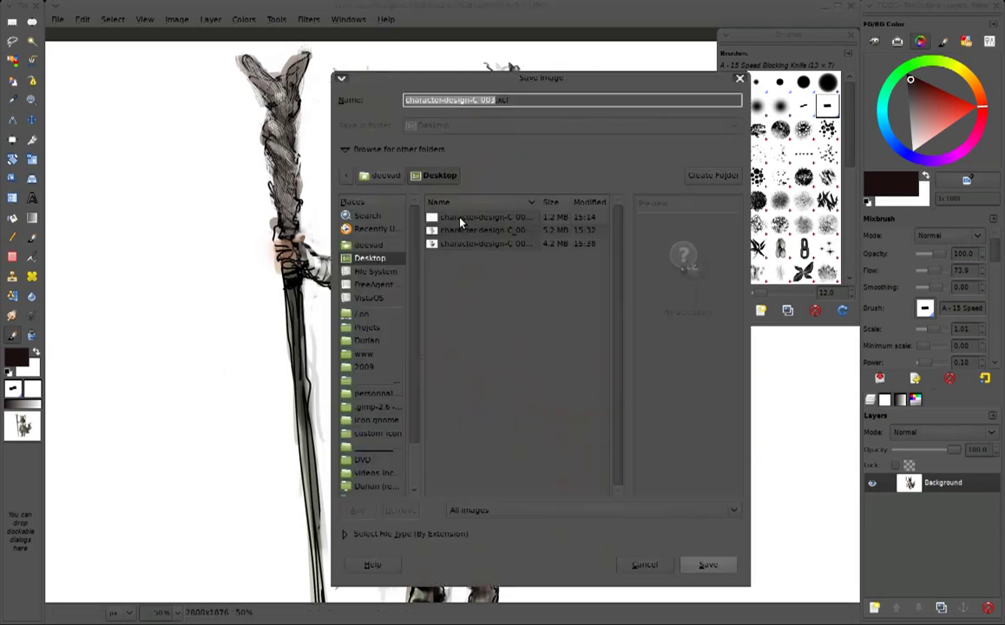
type("4")
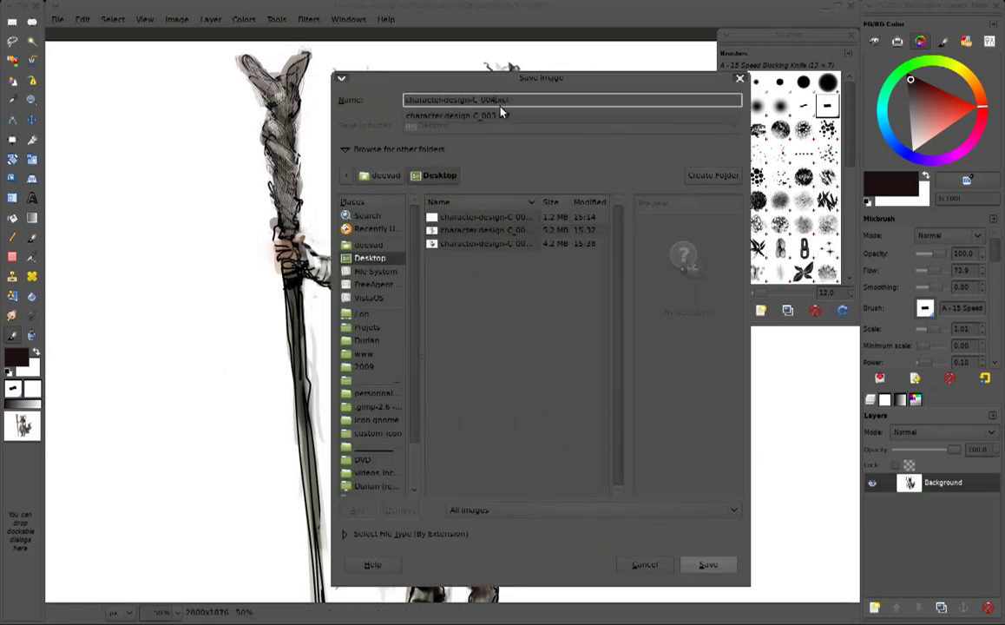
left_click(707, 563)
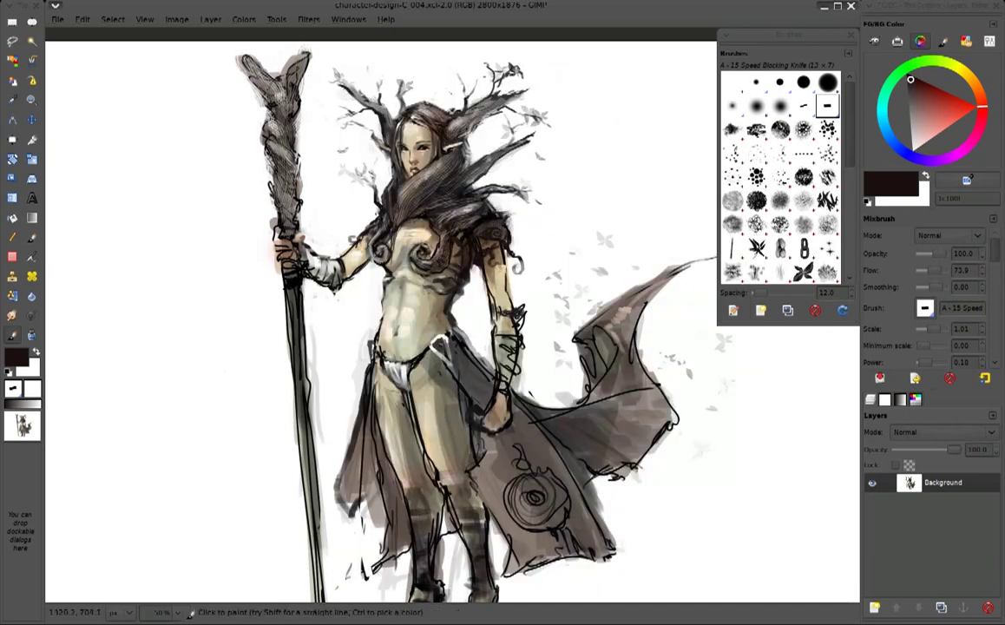
left_click(343, 271, "ctrl")
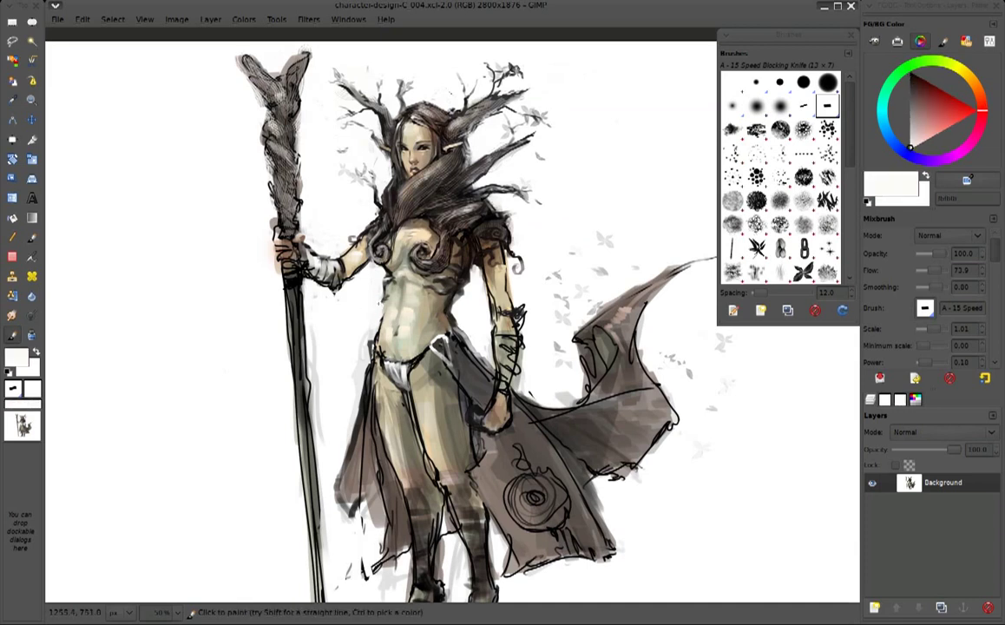
left_click(371, 343, "ctrl")
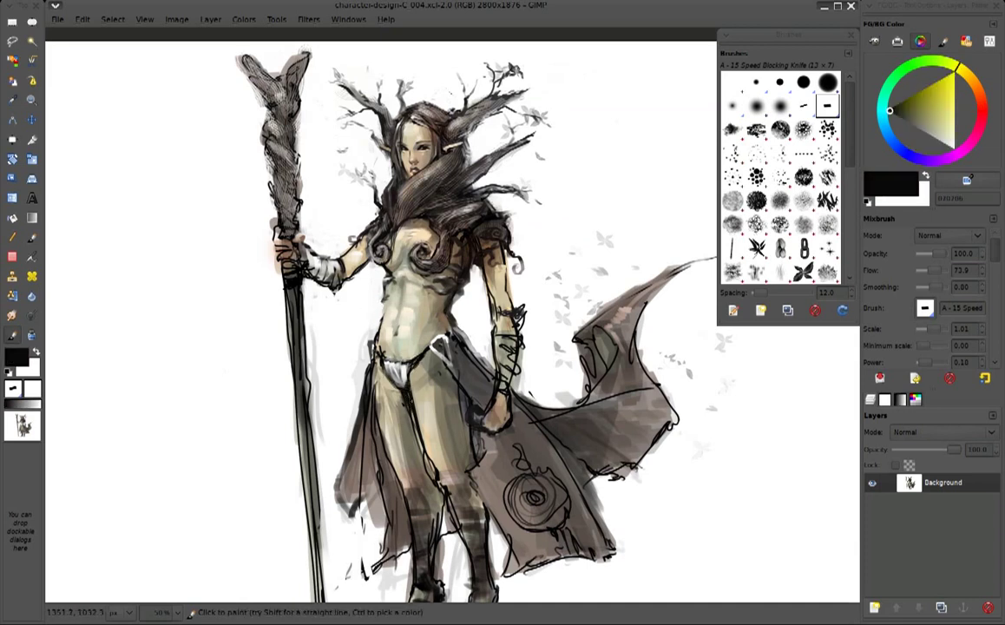
Paint light cream over the loincloth and left thigh
left_click(373, 359, "ctrl")
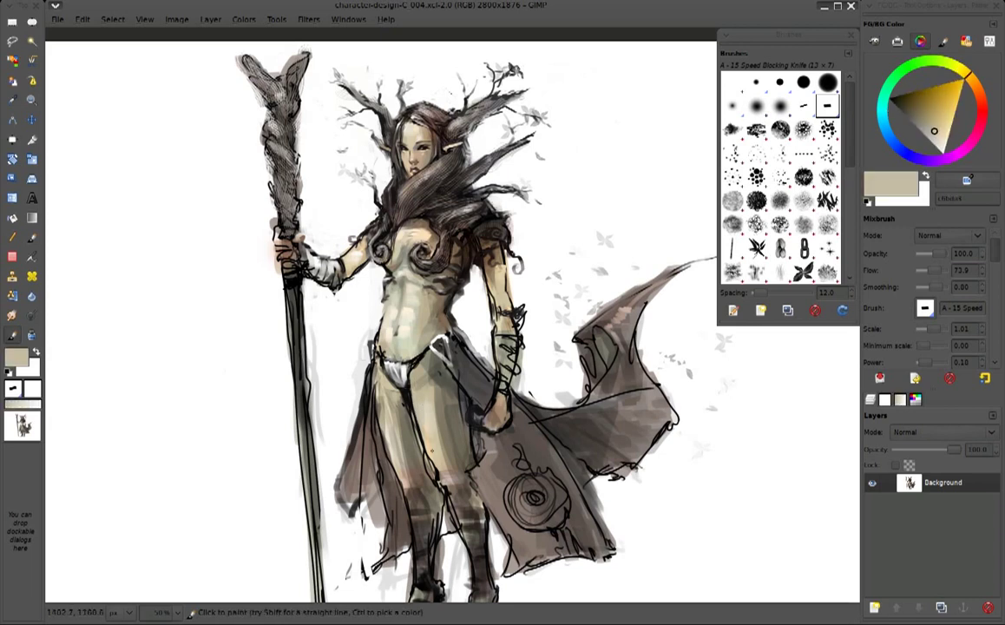
left_click(400, 347, "ctrl")
mouse_move(385, 357)
left_mouse_down()
mouse_move(386, 415)
mouse_move(386, 341)
left_mouse_up()
left_click_drag(351, 382, 362, 432)
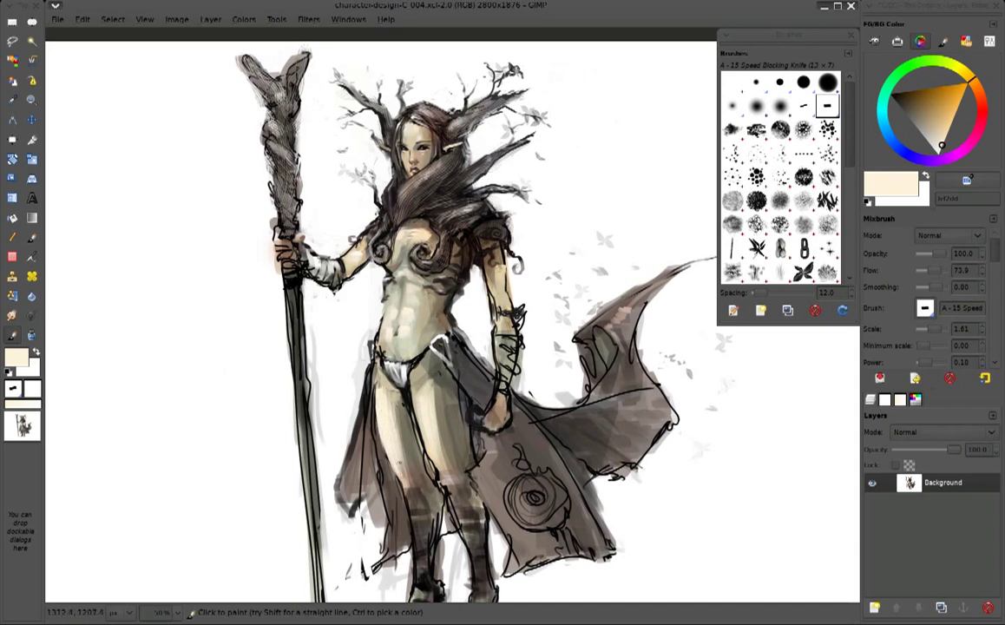
Lighten the top of the wrist bandage with a light grey
left_click(401, 334, "ctrl")
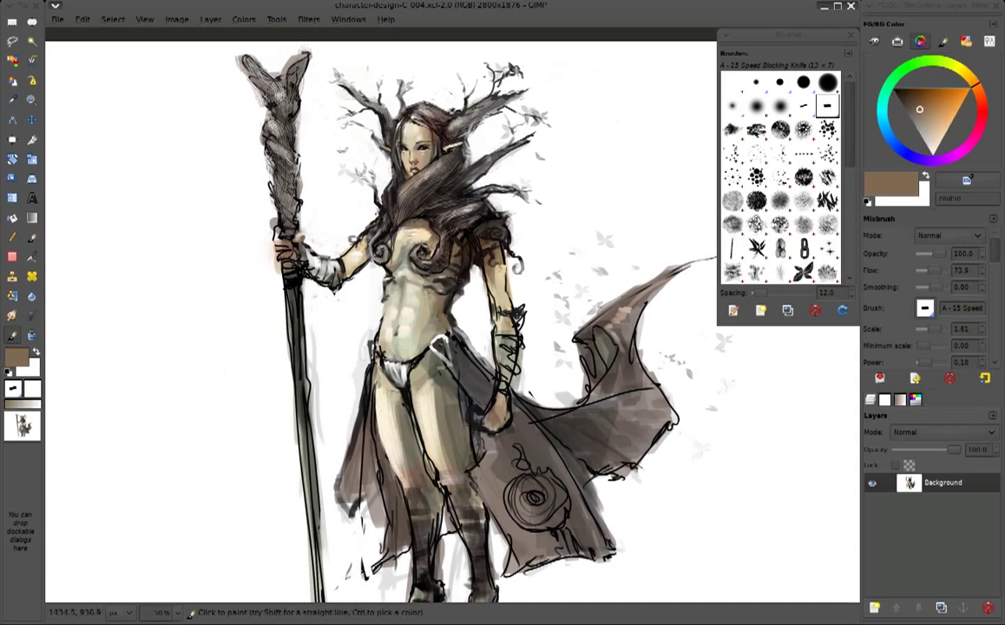
left_click(452, 305, "ctrl")
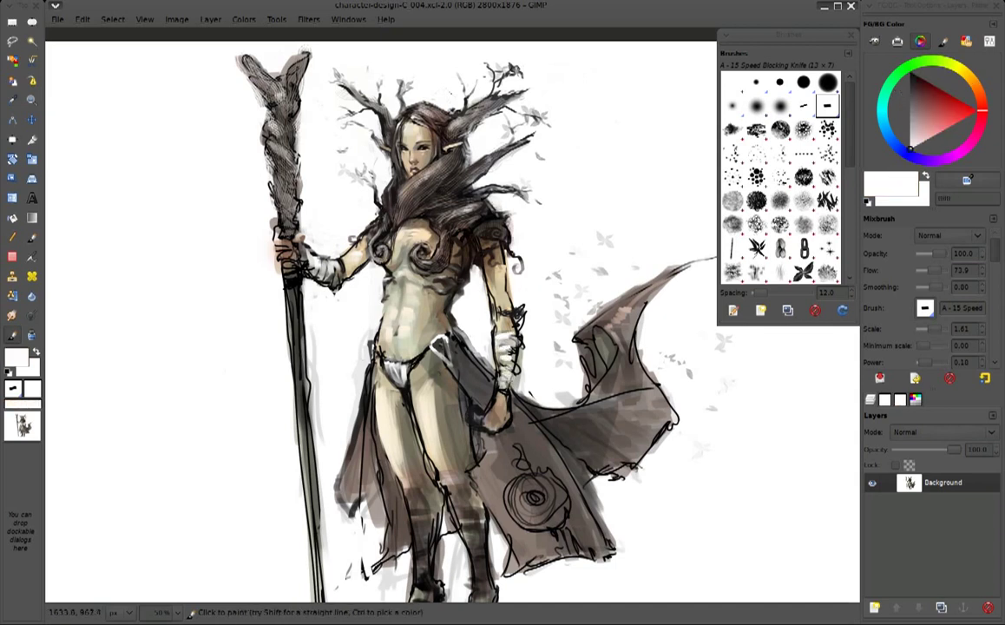
left_click(464, 354, "ctrl")
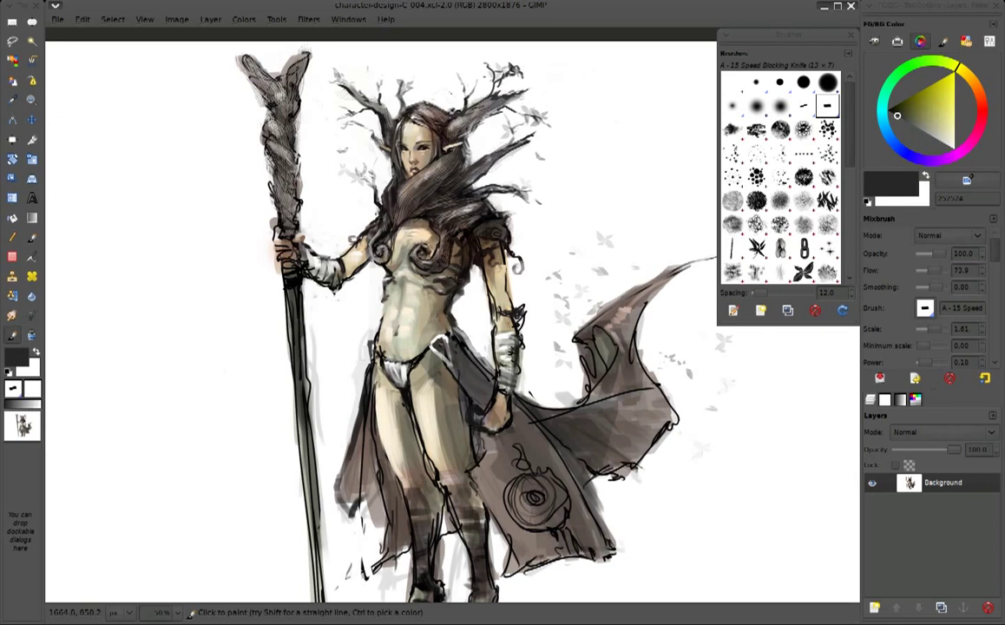
left_click(457, 321, "ctrl")
left_click(469, 291, "ctrl")
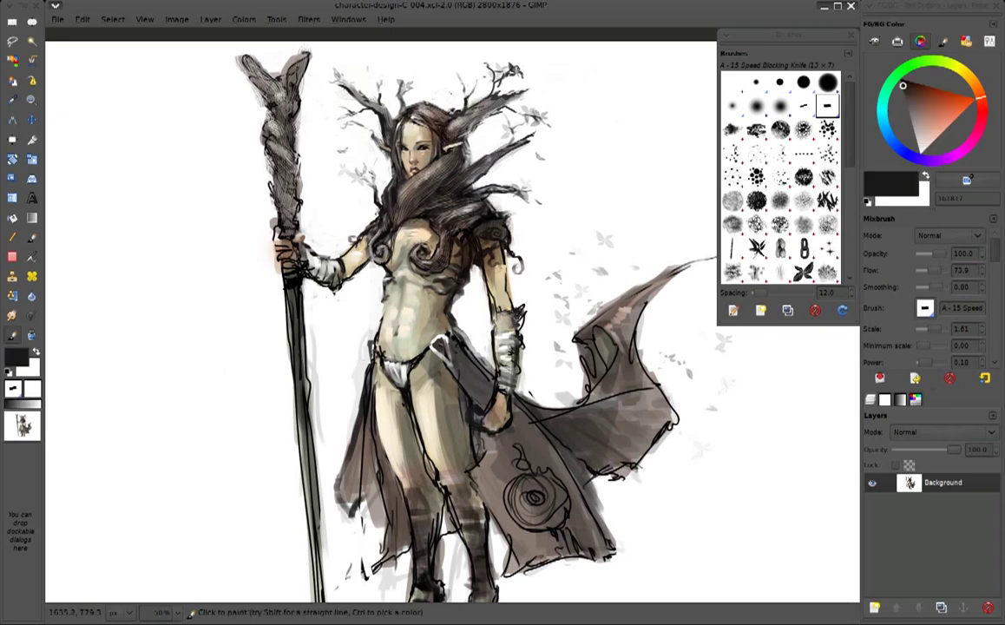
left_click(449, 300, "ctrl")
left_click_drag(496, 320, 522, 313)
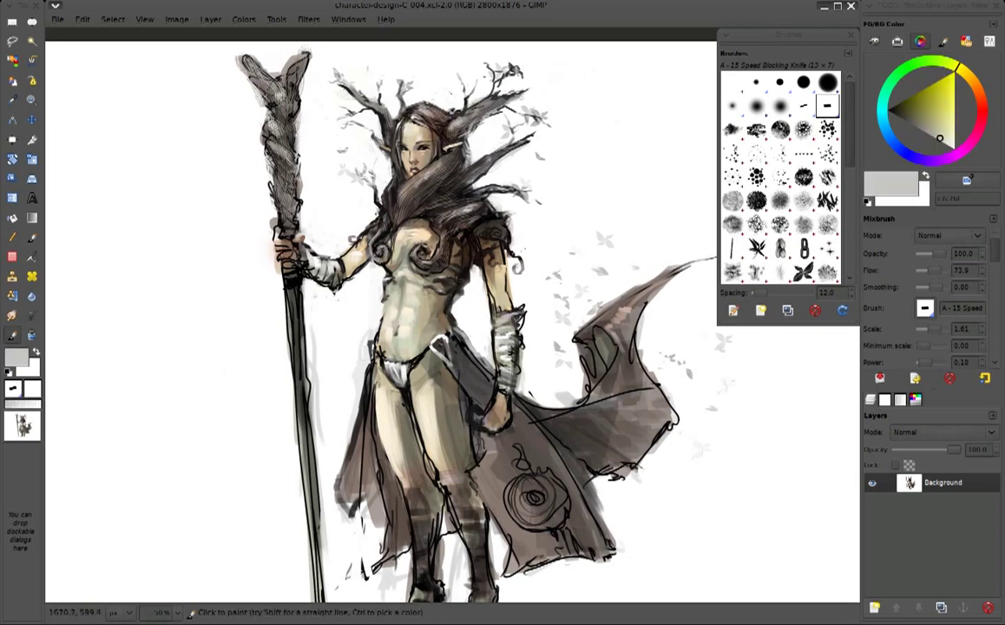
Sample tan, pale cream, light grey, dark red and near-white tones from the painting
left_click(438, 330, "ctrl")
left_click(446, 360, "ctrl")
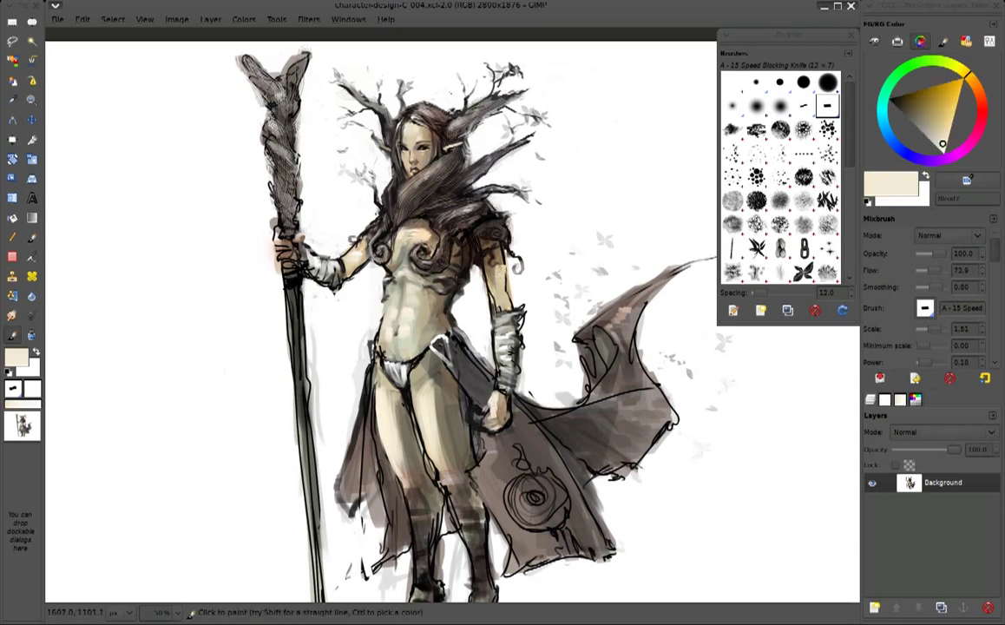
left_click(495, 413, "ctrl")
left_click(447, 366, "ctrl")
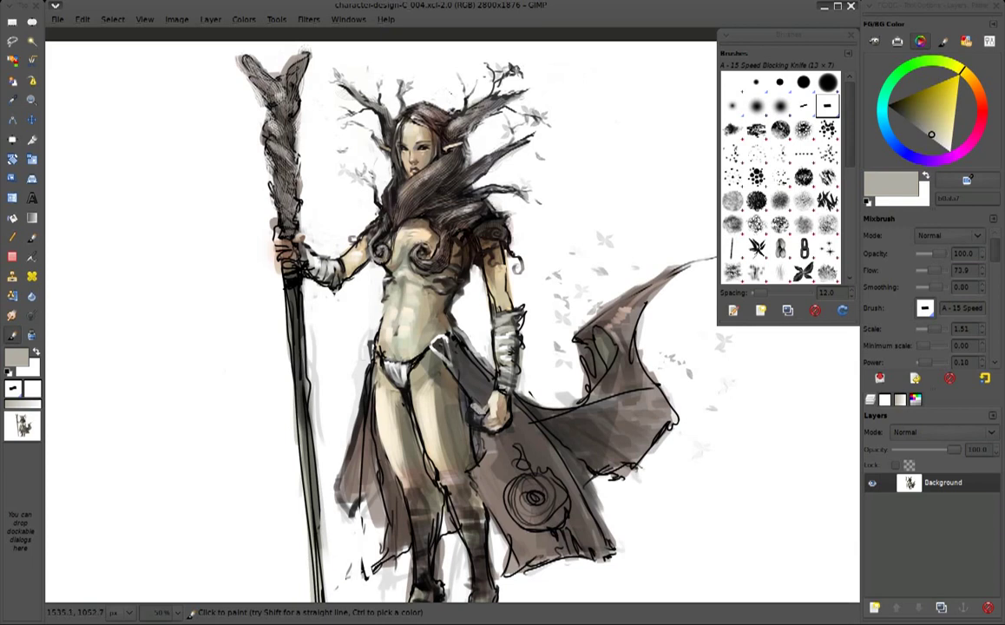
left_click(448, 369, "ctrl")
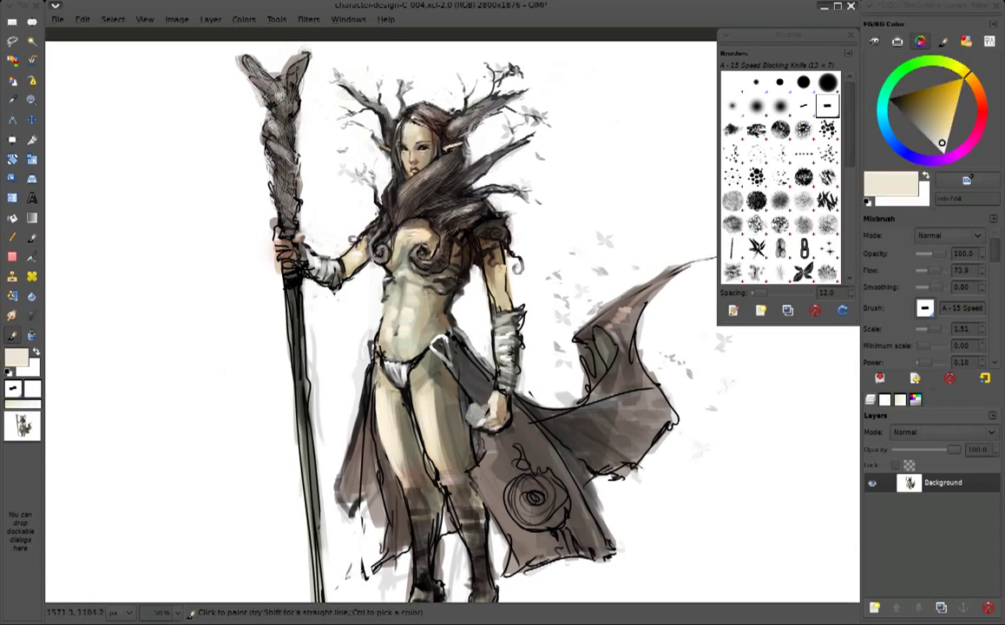
left_click(425, 375, "ctrl")
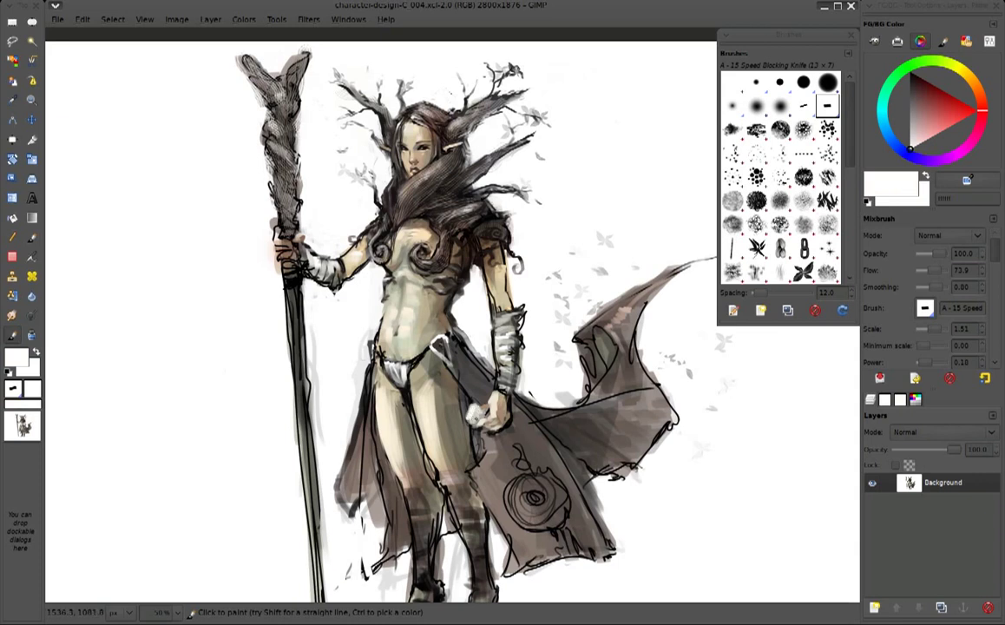
left_click(421, 473, "ctrl")
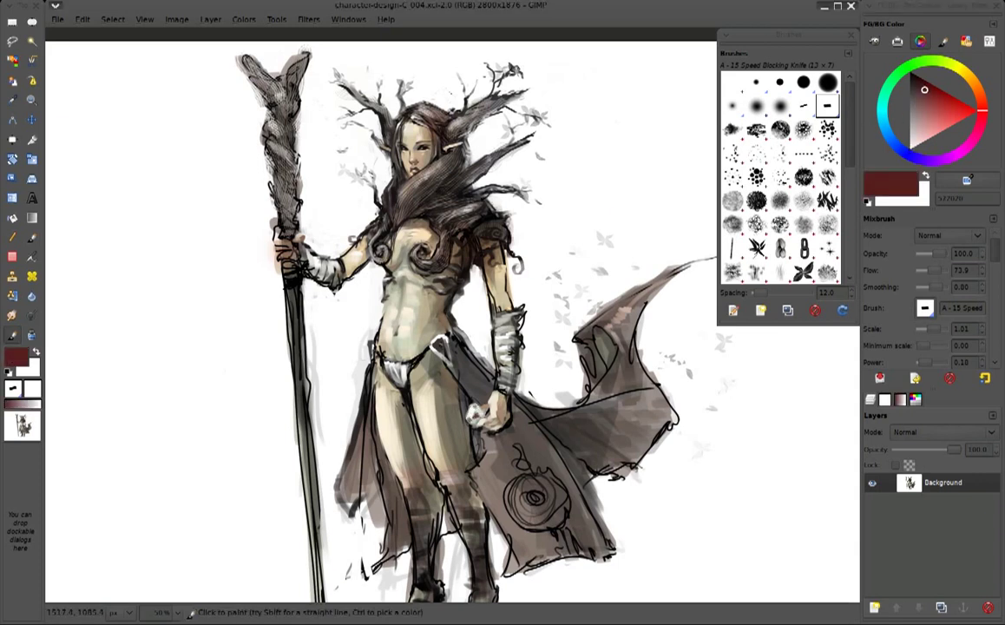
left_click(425, 380, "ctrl")
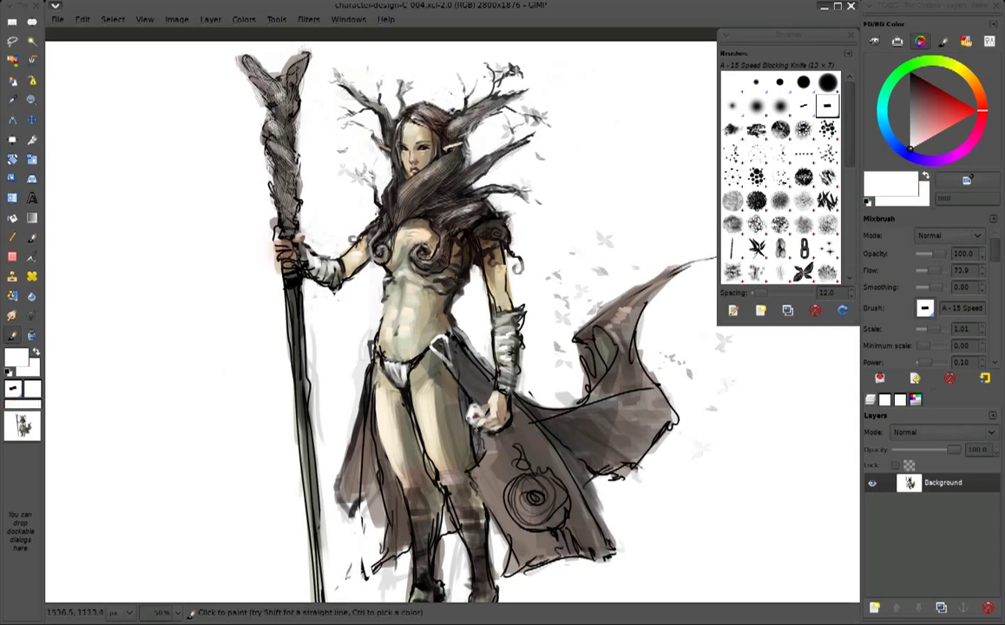
Hatch near-black strokes over the top of the staff
left_click(408, 174, "ctrl")
mouse_move(260, 148)
left_mouse_down()
mouse_move(247, 113)
mouse_move(251, 72)
left_mouse_up()
mouse_move(262, 113)
left_mouse_down()
mouse_move(245, 51)
mouse_move(268, 104)
mouse_move(292, 92)
mouse_move(281, 113)
mouse_move(293, 134)
mouse_move(256, 139)
mouse_move(251, 156)
mouse_move(253, 146)
mouse_move(279, 248)
mouse_move(263, 239)
mouse_move(266, 250)
left_mouse_up()
Sample darks and lights, then paint near-black strokes down the staff head's edge
left_click(237, 41, "ctrl")
left_click(261, 137, "ctrl")
left_click(249, 148, "ctrl")
left_click(287, 184, "ctrl")
left_click(254, 223, "ctrl")
left_click(343, 267, "ctrl")
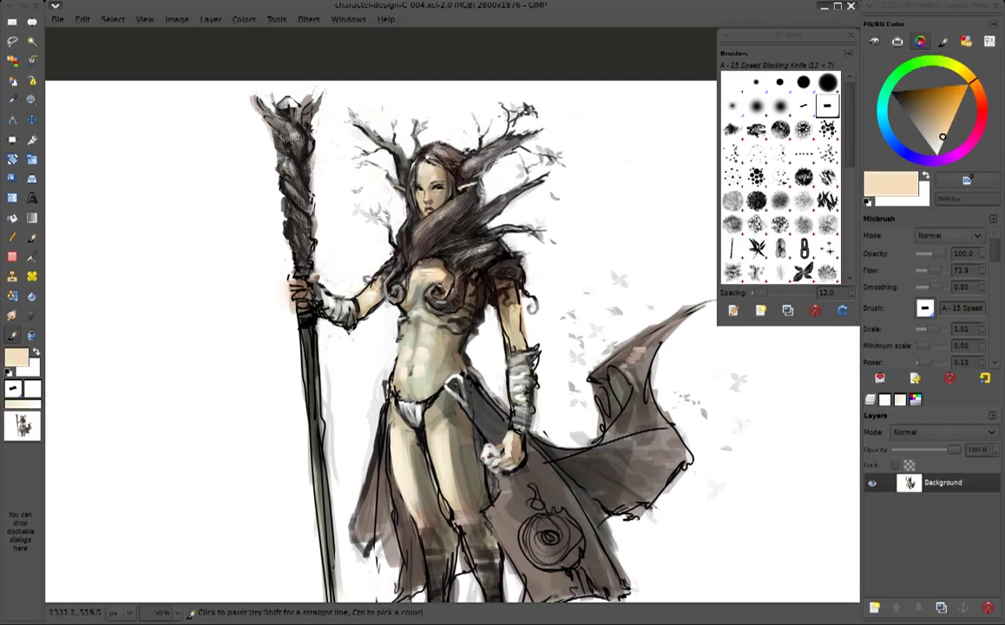
left_click(282, 110, "ctrl")
mouse_move(265, 113)
left_mouse_down()
mouse_move(245, 90)
mouse_move(256, 113)
mouse_move(282, 108)
mouse_move(260, 156)
mouse_move(281, 187)
mouse_move(276, 198)
left_mouse_up()
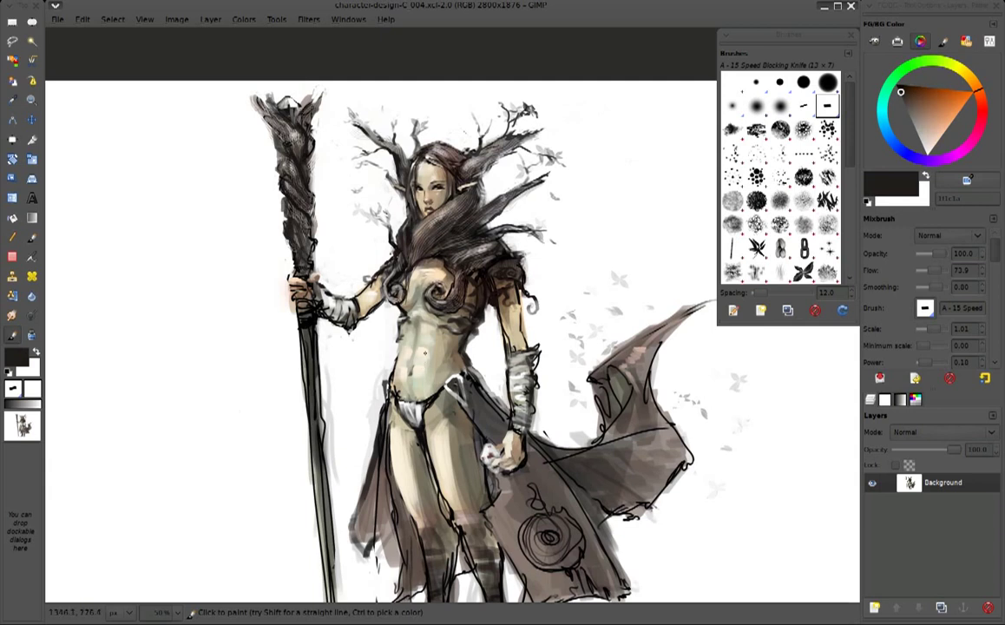
Sample skin and grey-brown tones and deepen the shadow along the inner thigh
left_click(415, 328, "ctrl")
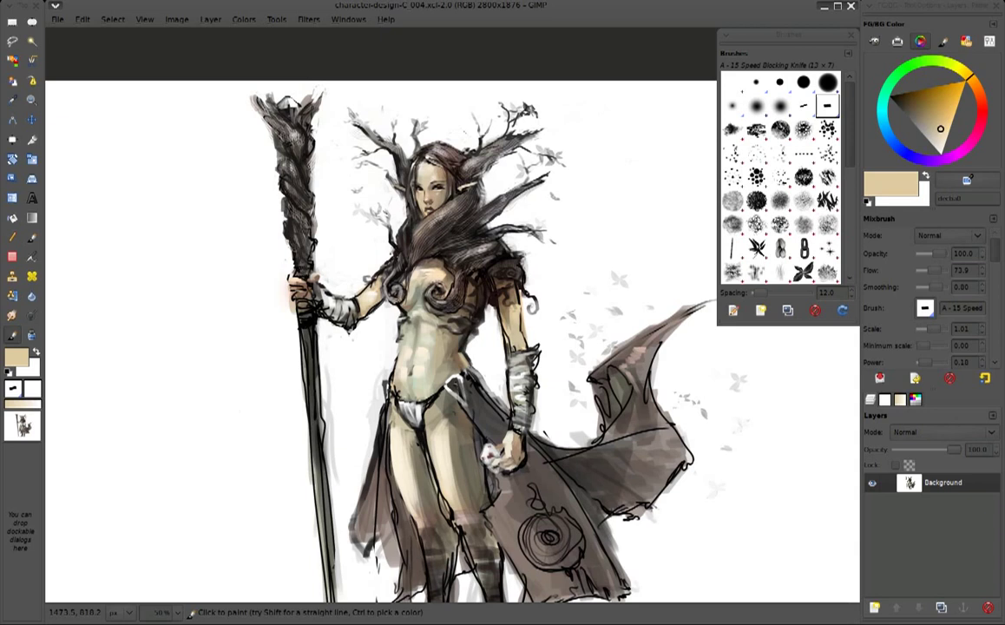
scroll(365, 312, "down", 2)
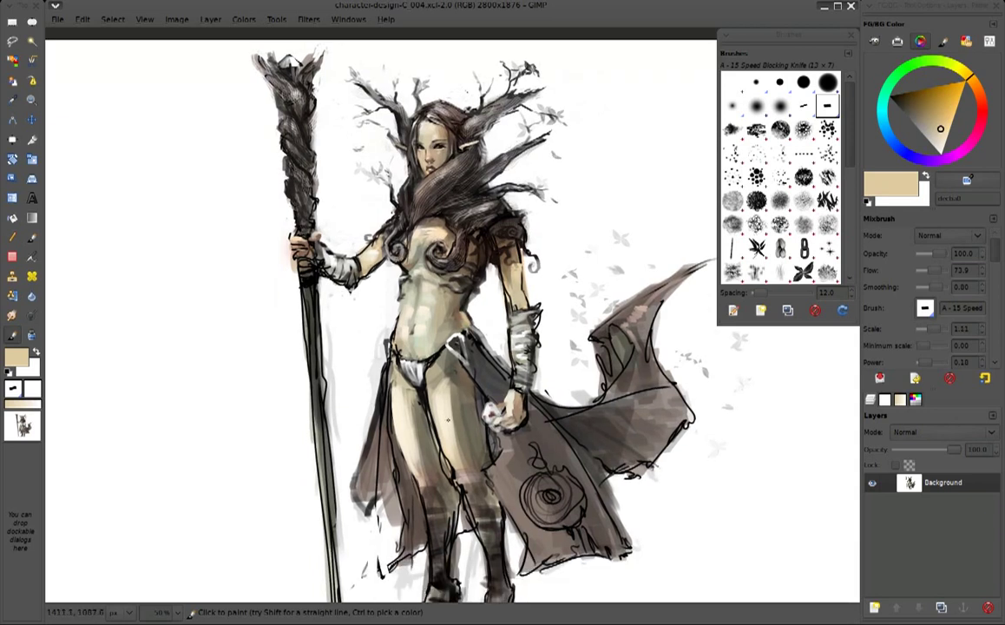
left_click(412, 373, "ctrl")
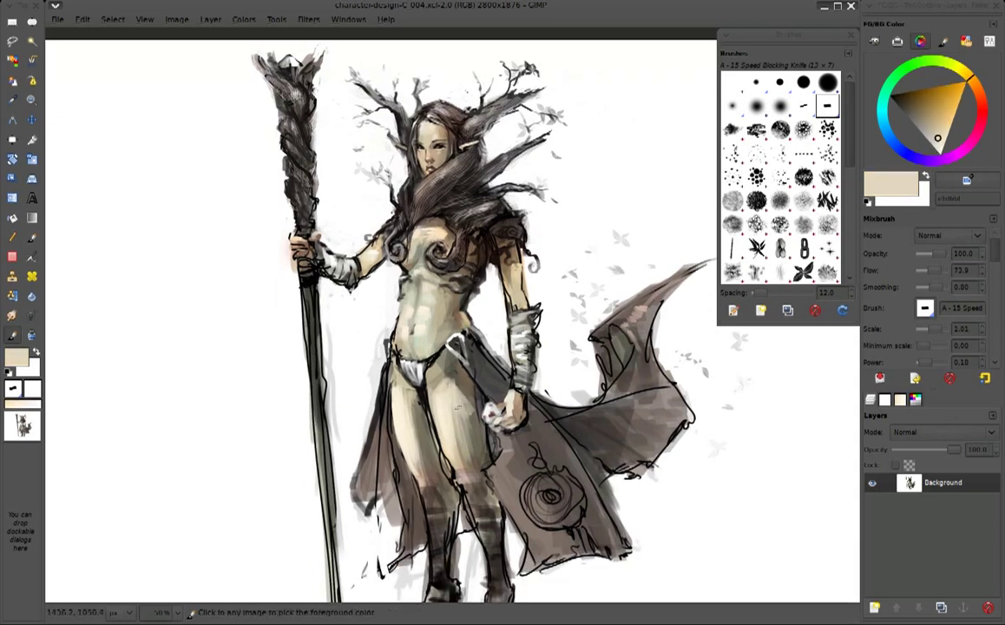
left_click(426, 386, "ctrl")
left_click_drag(429, 388, 425, 423)
left_click(429, 401, "ctrl")
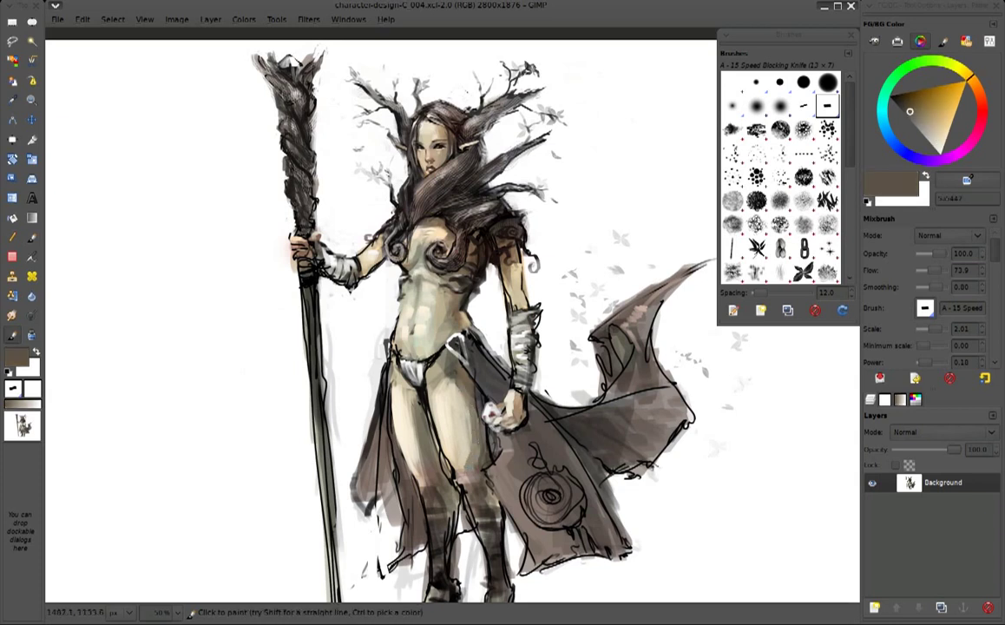
scroll(543, 393, "down", 1)
Add white highlights on the arm and cape edge, then dark accents along the cape's left edge
left_click(502, 391, "ctrl")
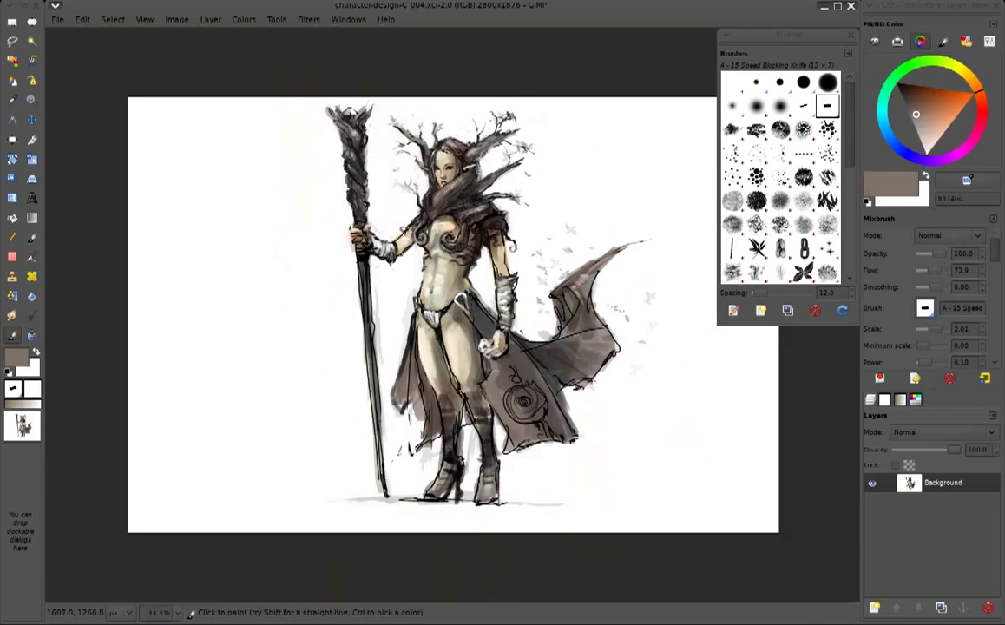
left_click(319, 286, "ctrl")
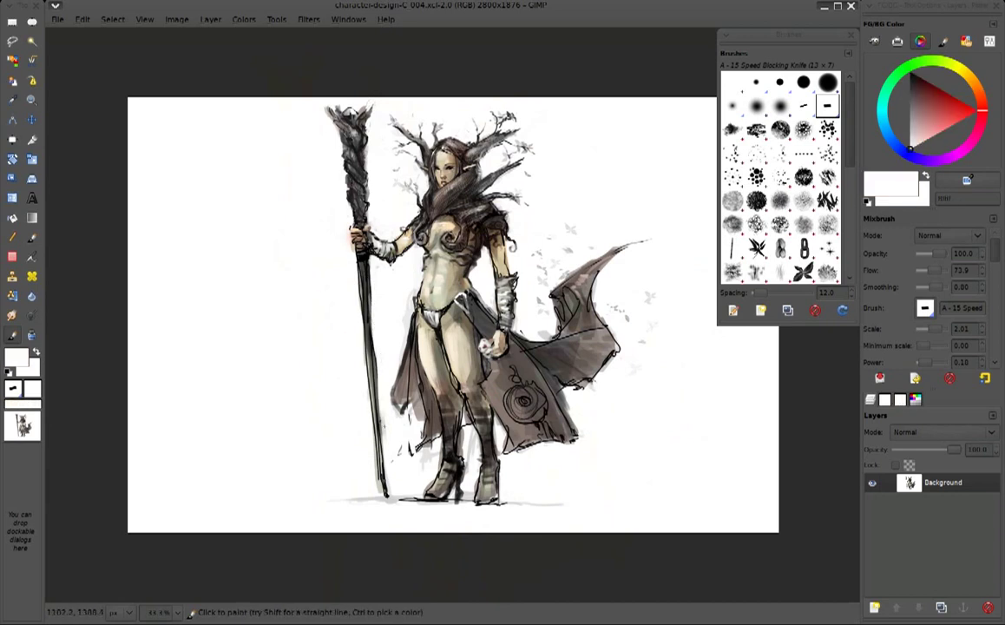
mouse_move(487, 295)
left_mouse_down()
mouse_move(499, 308)
mouse_move(506, 280)
mouse_move(547, 269)
mouse_move(561, 316)
left_mouse_up()
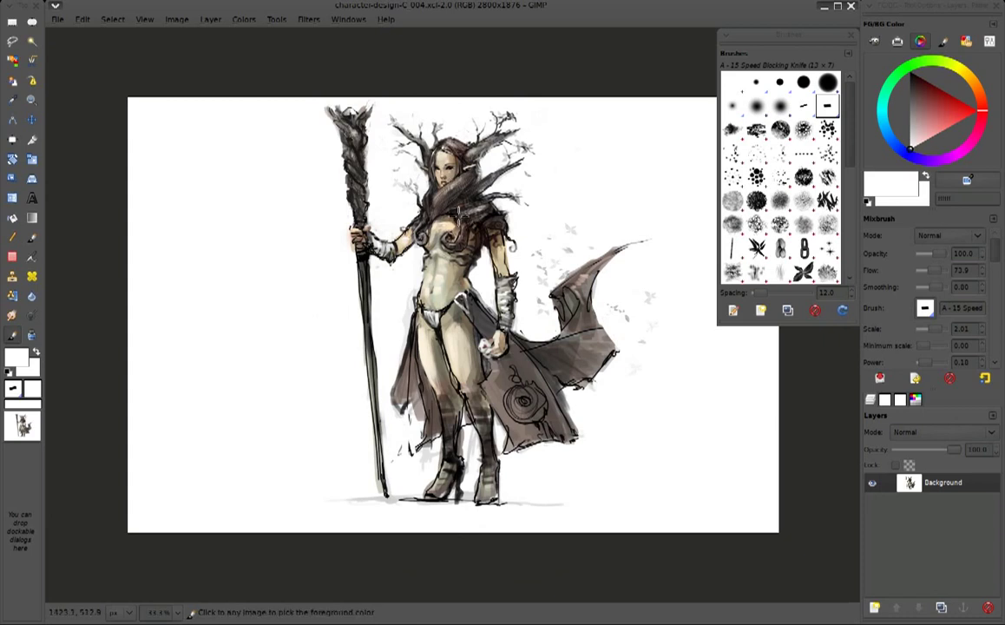
left_click(416, 198, "ctrl")
left_click_drag(436, 330, 430, 359)
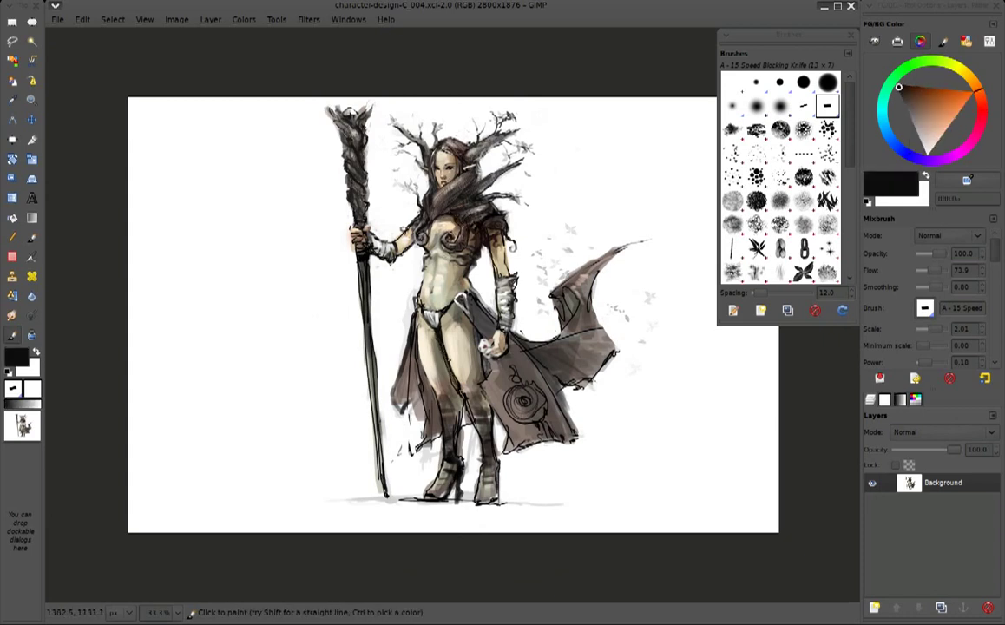
left_click_drag(392, 285, 436, 316)
left_click_drag(416, 271, 425, 282)
Paint the boots and lower legs near-black
left_click(477, 319, "ctrl")
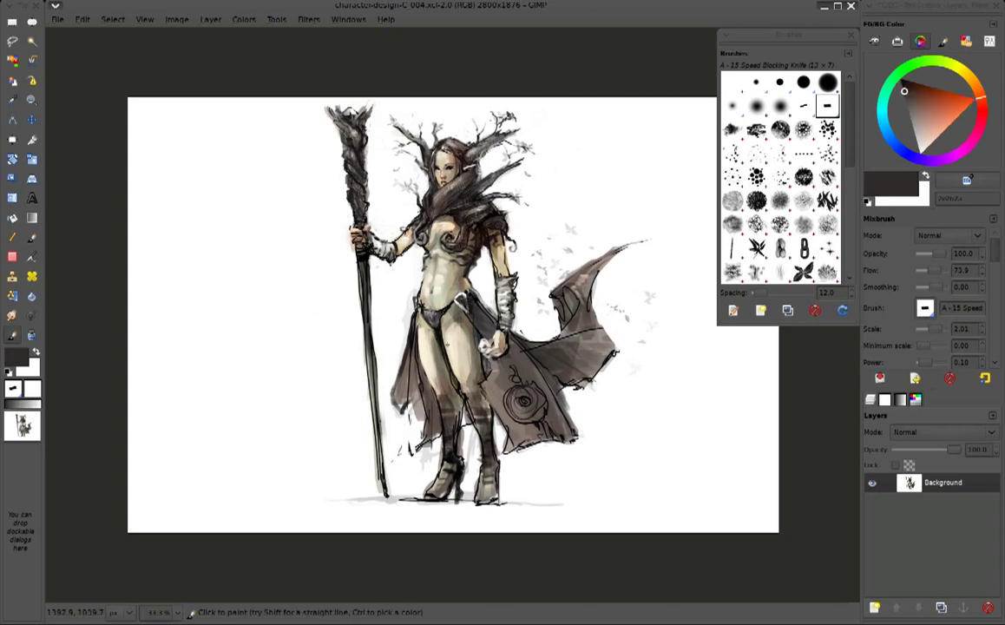
left_click(404, 364, "ctrl")
mouse_move(447, 405)
left_mouse_down()
mouse_move(451, 451)
mouse_move(484, 441)
left_mouse_up()
mouse_move(453, 399)
left_mouse_down()
mouse_move(470, 399)
mouse_move(442, 425)
mouse_move(438, 449)
left_mouse_up()
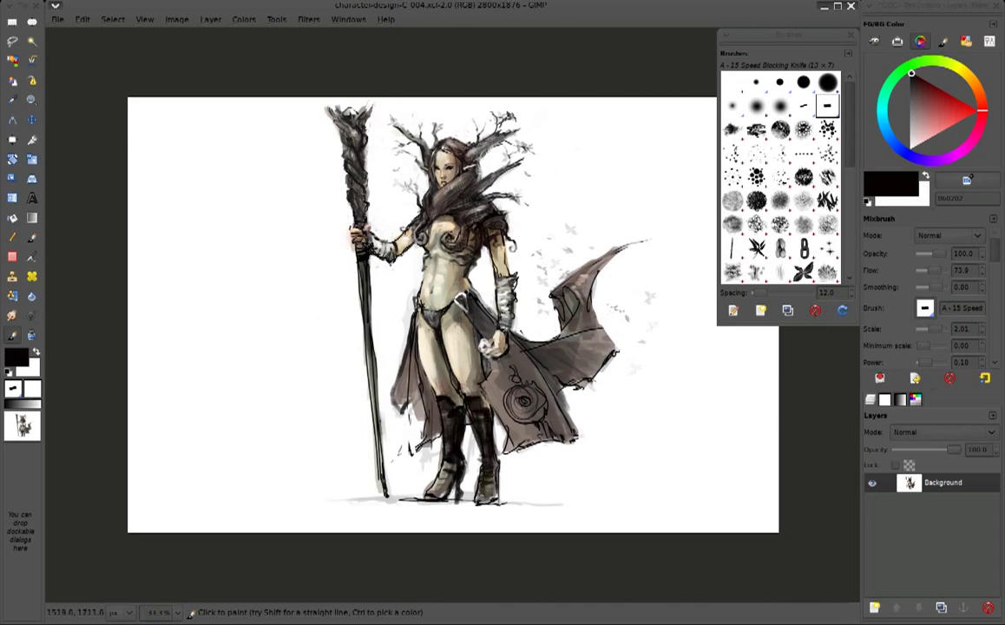
Brighten the left leg and boot edges with a white stroke
key("x")
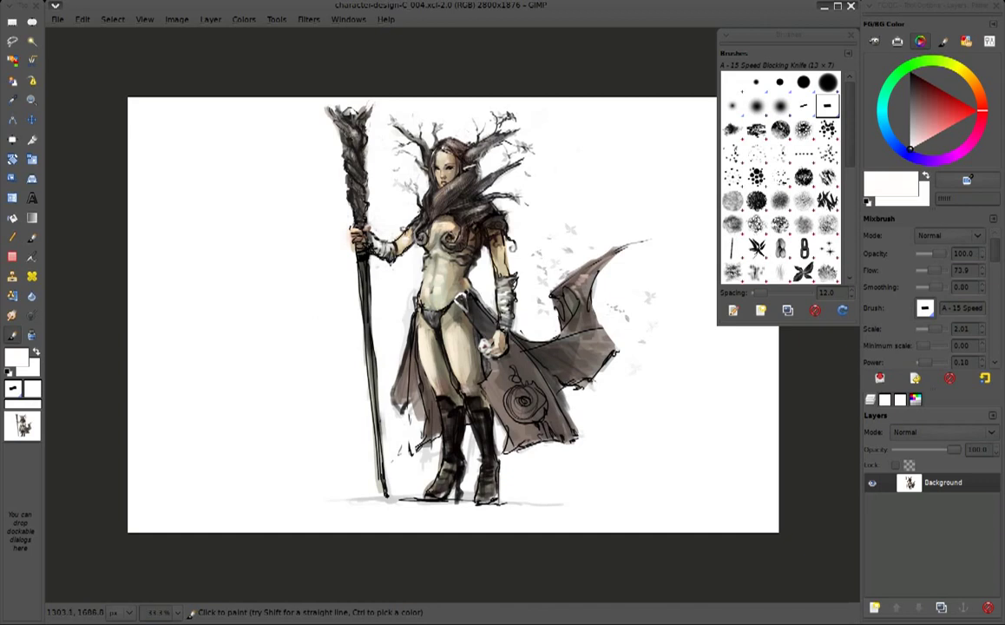
mouse_move(398, 440)
left_mouse_down()
mouse_move(406, 376)
mouse_move(438, 446)
left_mouse_up()
key("x")
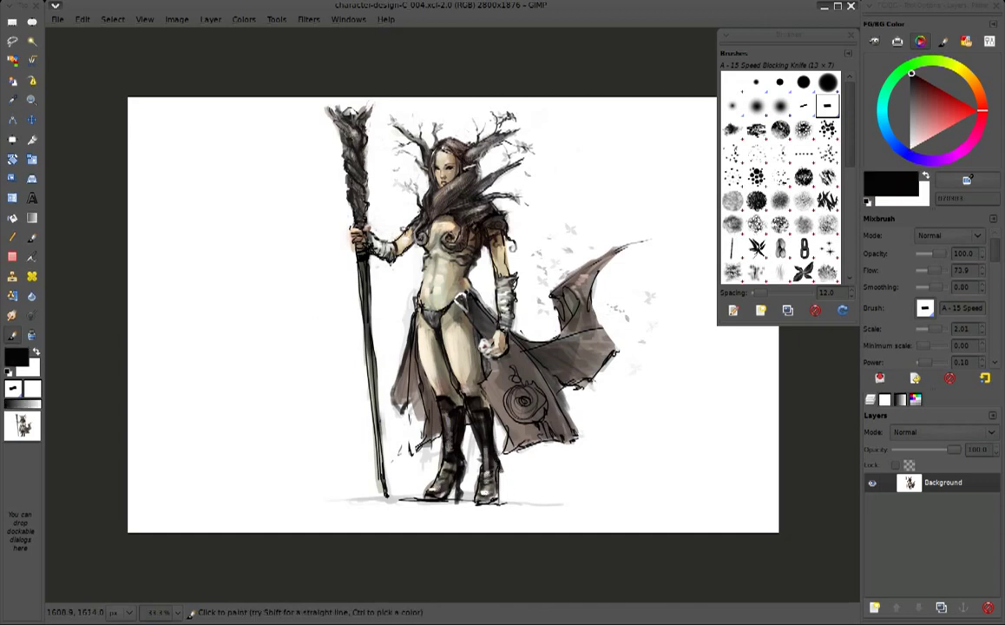
key("x")
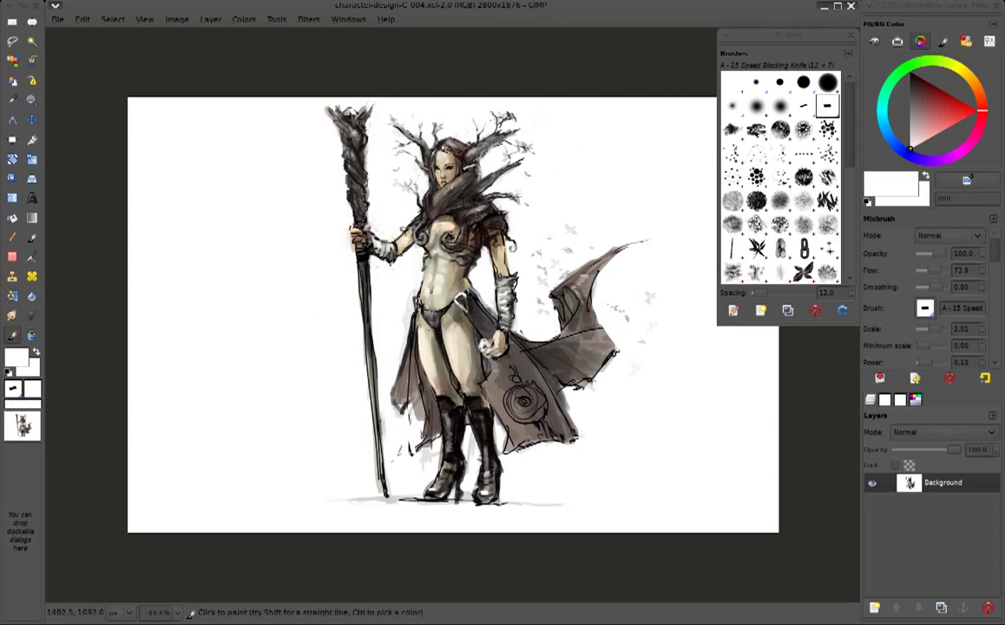
key("d")
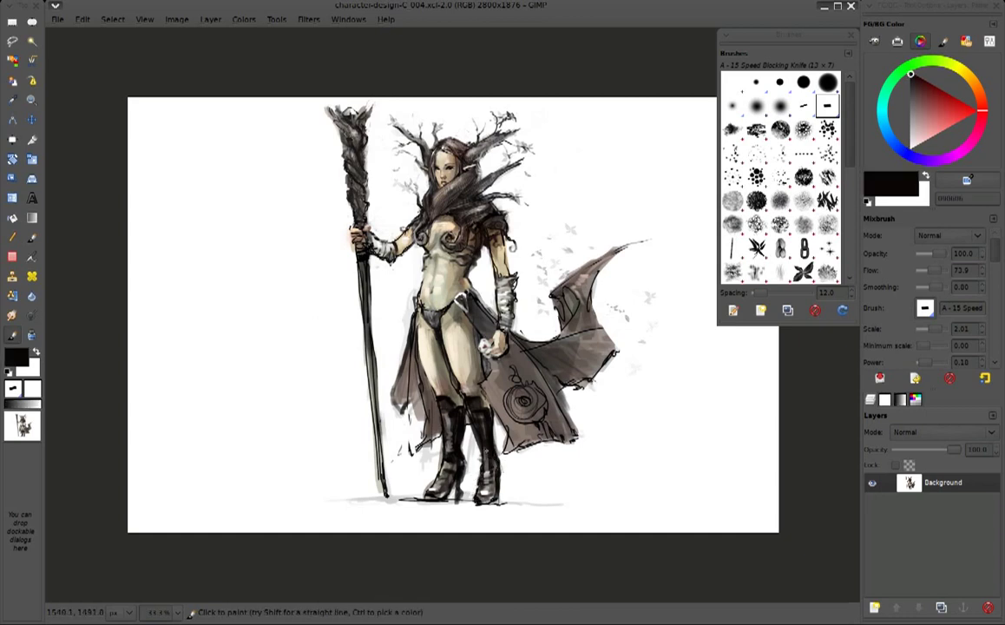
left_click(493, 475, "ctrl")
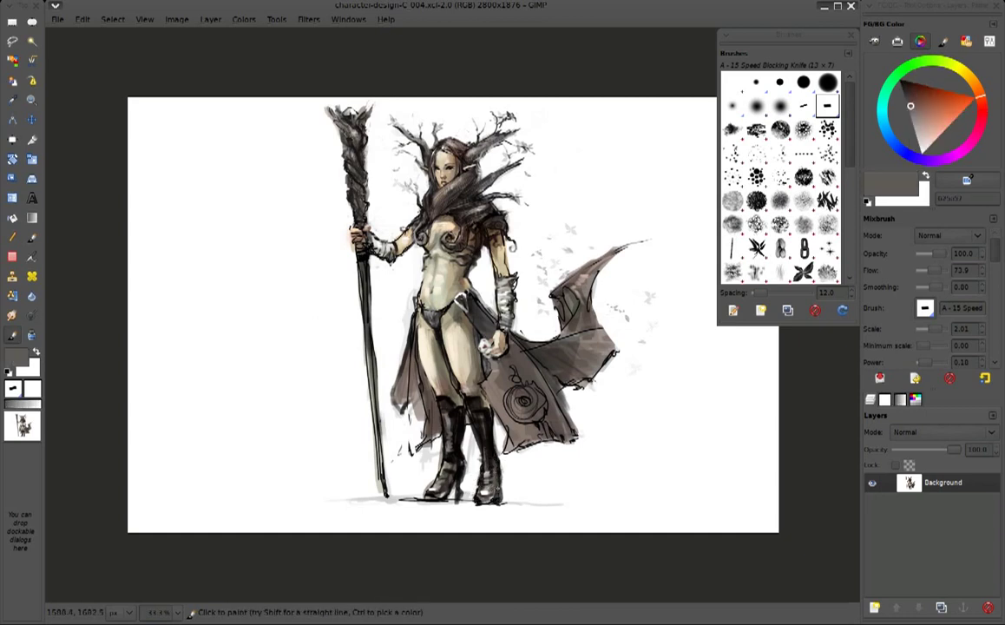
left_click(500, 479, "ctrl")
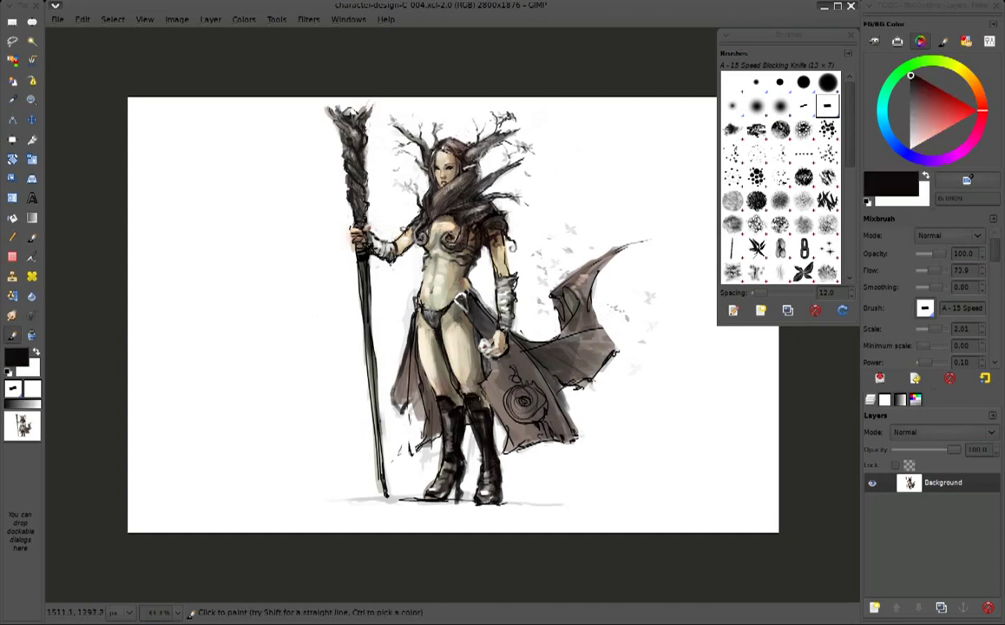
Sample assorted tones, then paint white strokes over the cloak's spiral emblem
left_click(424, 343, "ctrl")
left_click(439, 357, "ctrl")
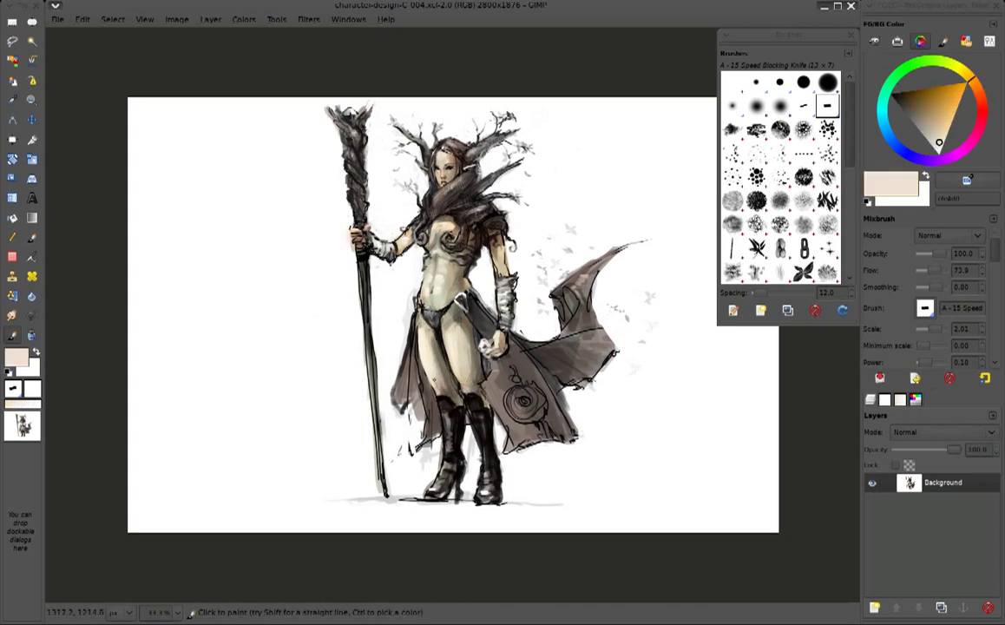
left_click(431, 387, "ctrl")
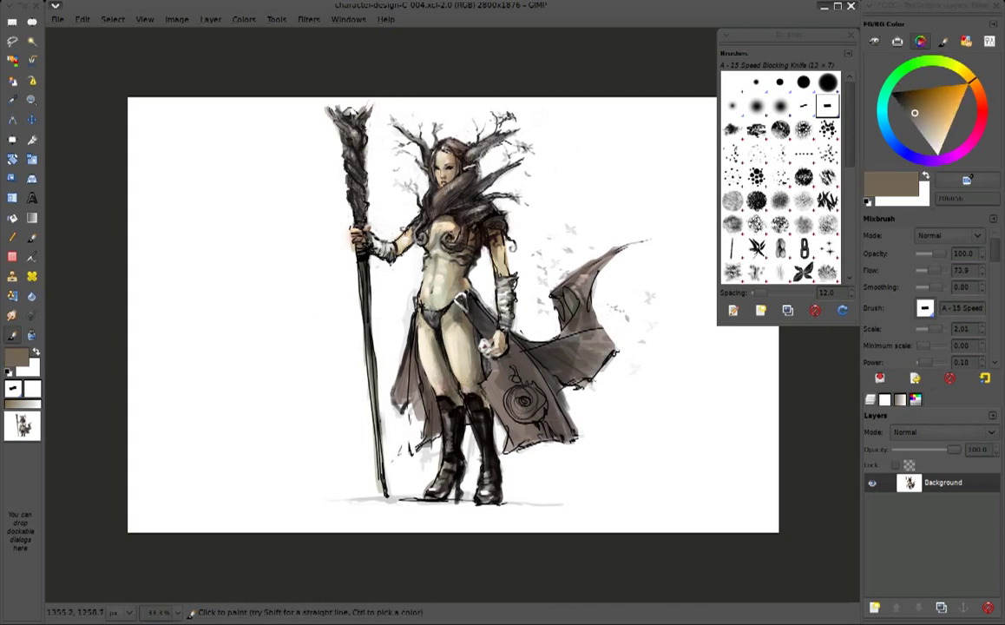
left_click(420, 324, "ctrl")
left_click(377, 295, "ctrl")
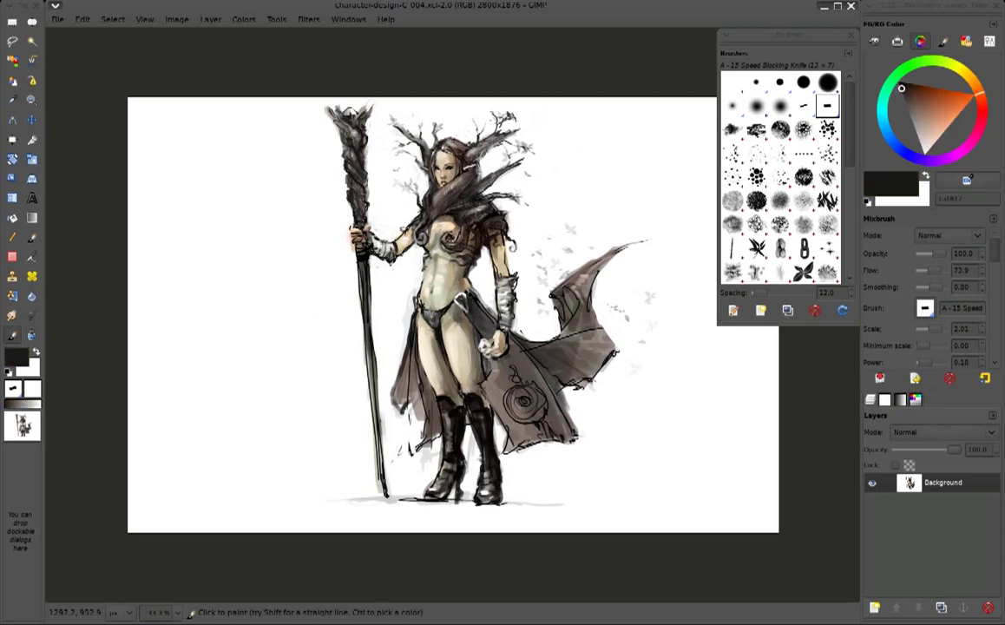
left_click(441, 313, "ctrl")
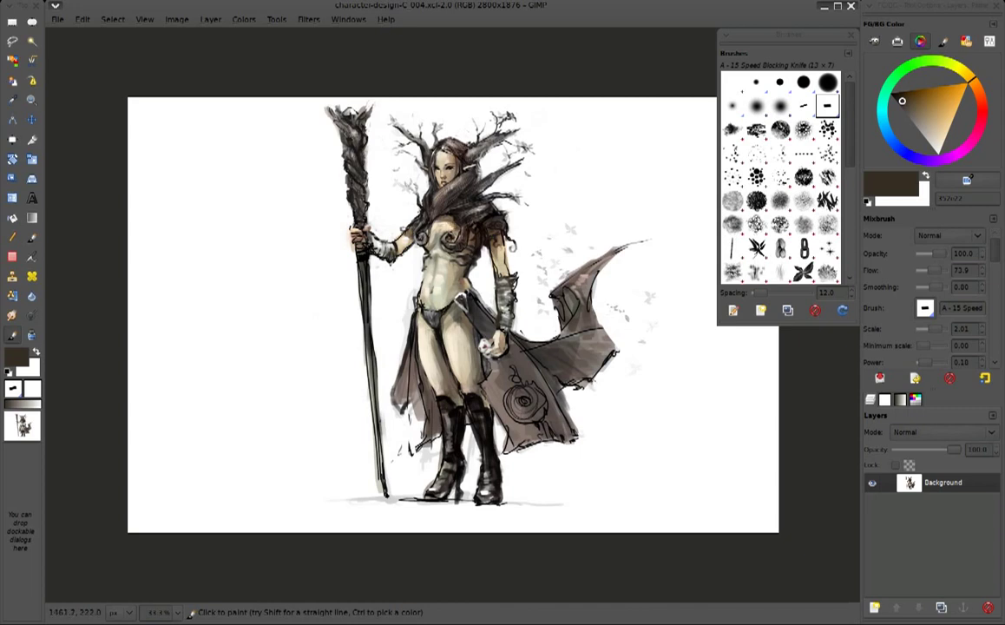
left_click(572, 384, "ctrl")
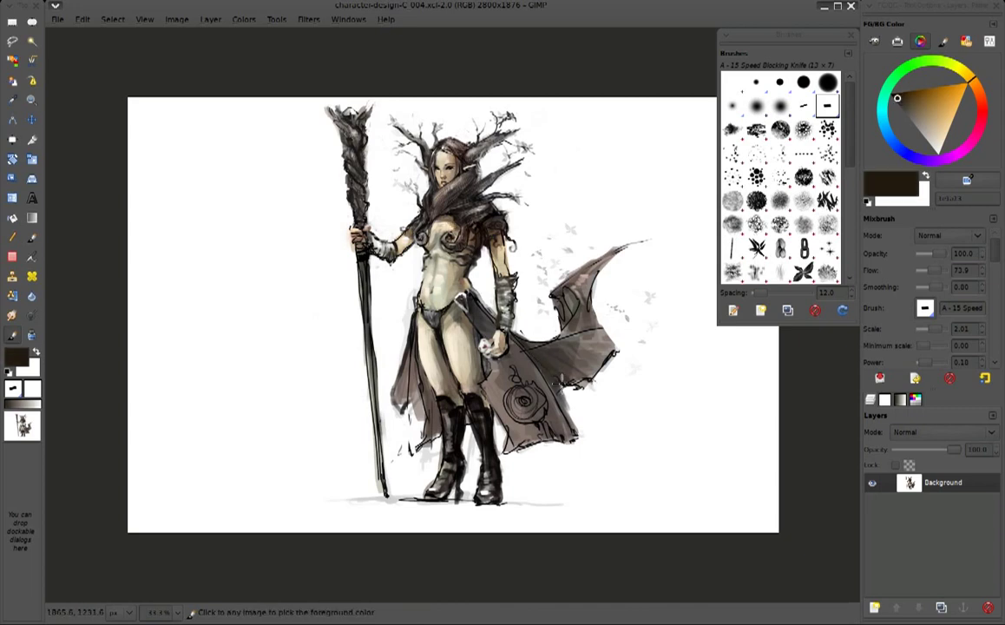
key("x")
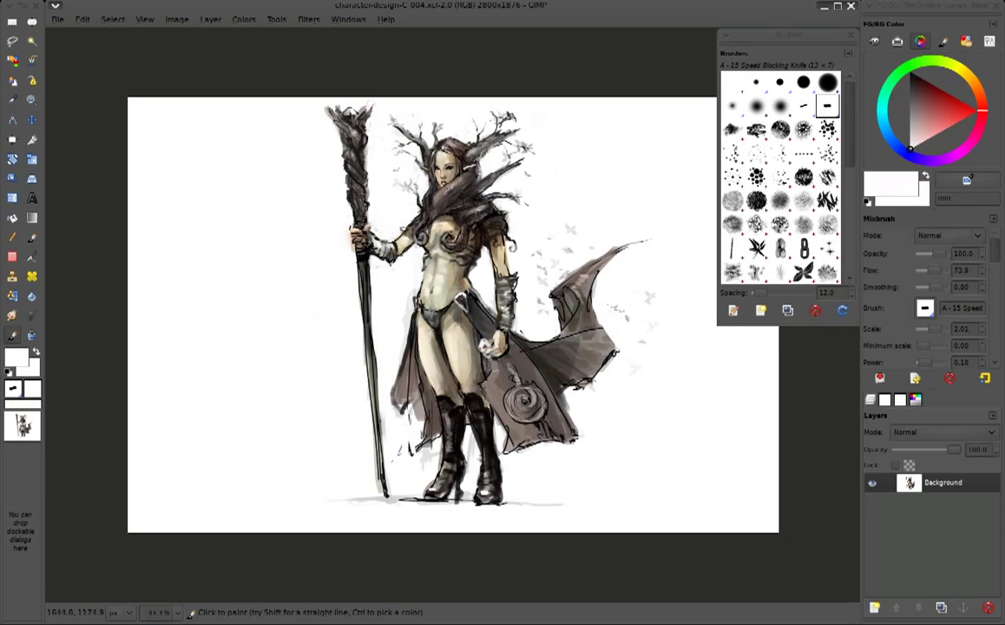
left_click_drag(518, 394, 547, 431)
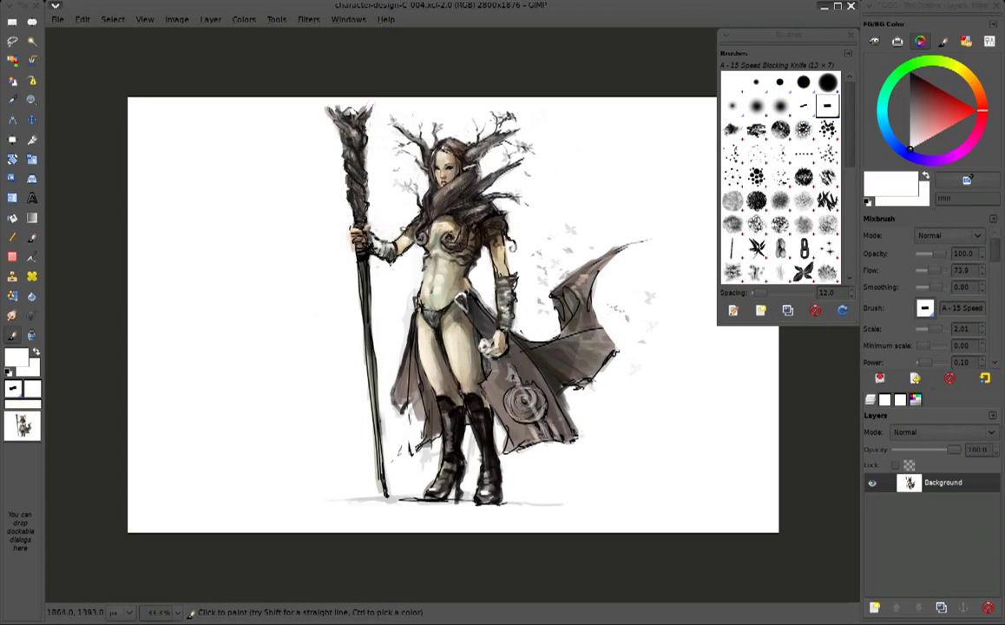
Add a near-black stroke across the boots and legs
left_click(510, 384, "ctrl")
left_click(475, 399, "ctrl")
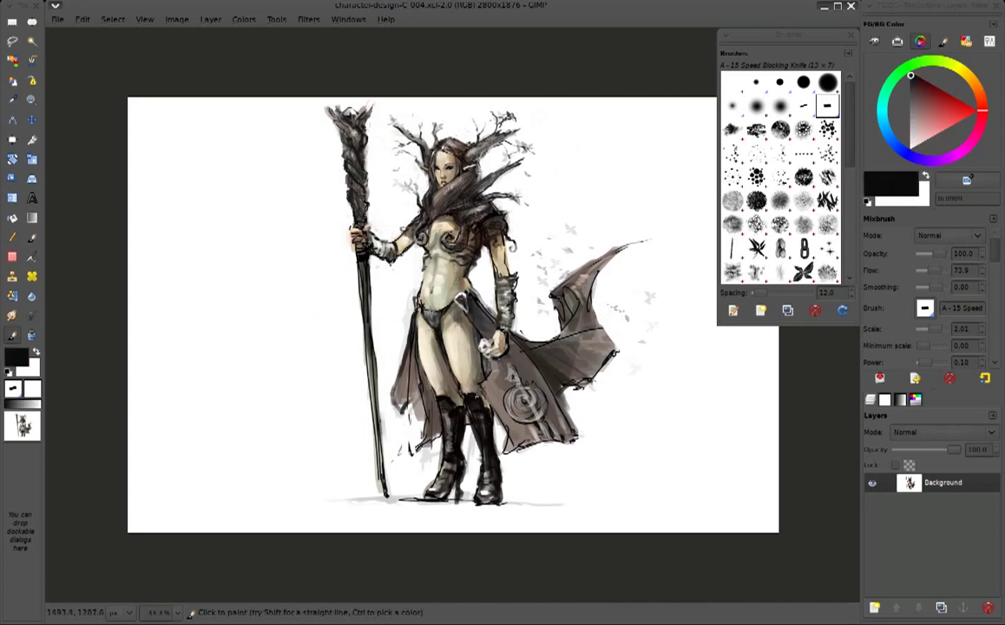
left_click_drag(476, 406, 497, 439)
Switch the brush to Multiply mode and shade the left leg and cloak edge
scroll(485, 401, "up", 1, "ctrl")
left_click(365, 422, "ctrl")
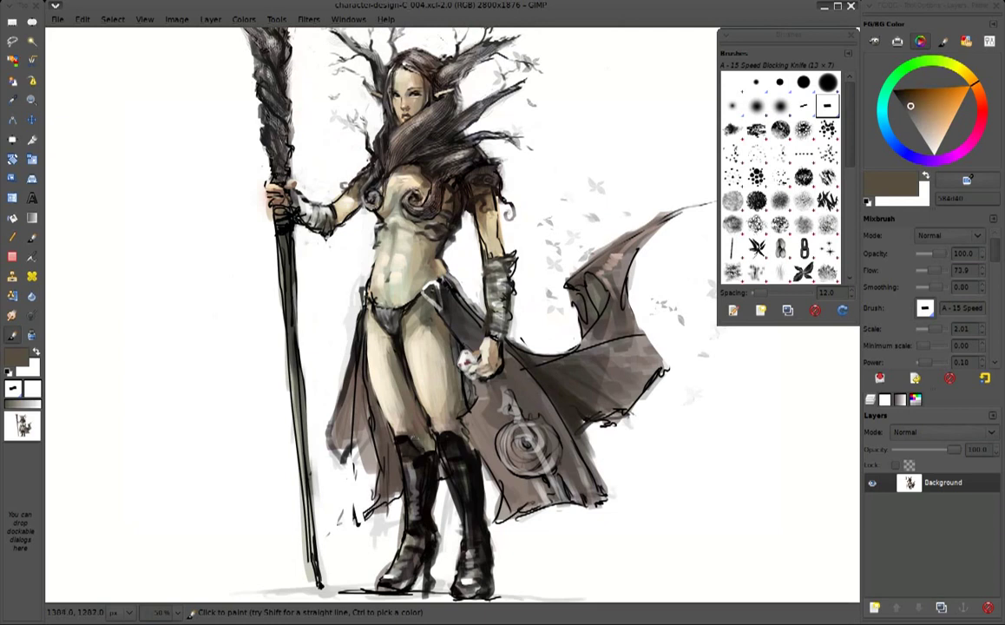
left_click(379, 401, "ctrl")
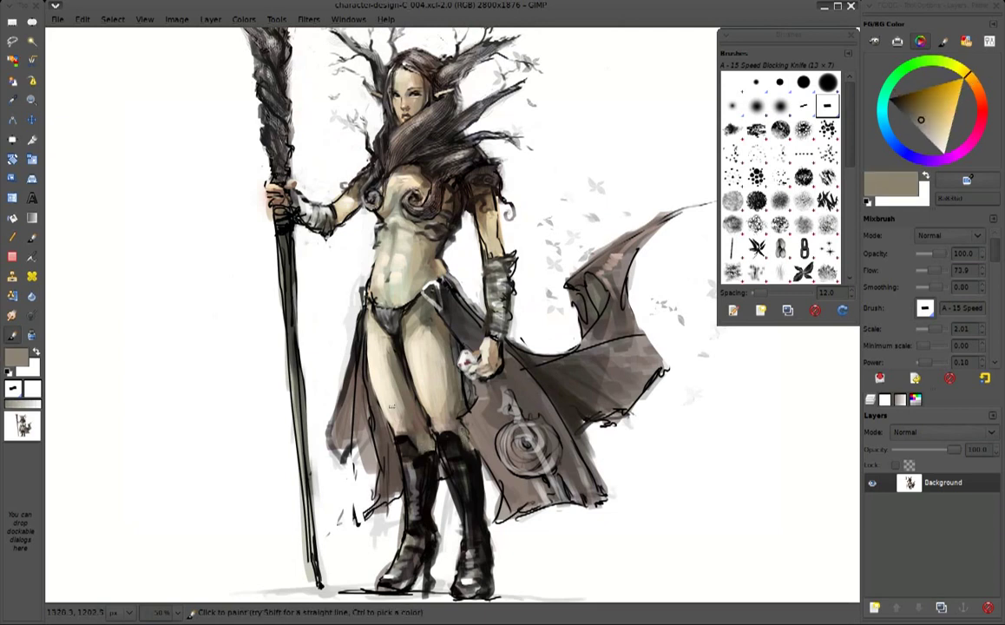
left_click(495, 346, "ctrl")
left_click(945, 235)
left_click(935, 321)
left_click(334, 347, "ctrl")
left_click_drag(328, 316, 337, 403)
mouse_move(328, 347)
left_mouse_down()
mouse_move(303, 410)
mouse_move(348, 378)
mouse_move(360, 455)
left_mouse_up()
Deepen multiplied shading across the cloak's left and middle
left_click_drag(425, 343, 432, 365)
mouse_move(503, 330)
left_mouse_down()
mouse_move(583, 351)
mouse_move(588, 367)
left_mouse_up()
mouse_move(534, 286)
left_mouse_down()
mouse_move(513, 343)
mouse_move(512, 317)
mouse_move(556, 360)
mouse_move(562, 348)
left_mouse_up()
mouse_move(560, 256)
left_mouse_down()
mouse_move(547, 329)
mouse_move(554, 373)
mouse_move(531, 395)
left_mouse_up()
mouse_move(559, 347)
left_mouse_down()
mouse_move(581, 381)
mouse_move(534, 405)
left_mouse_up()
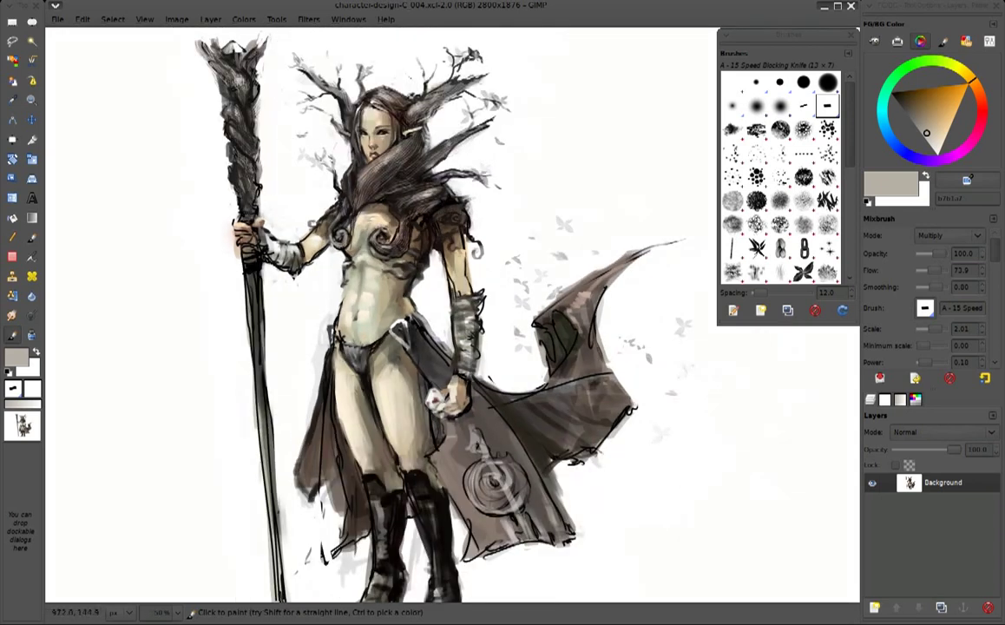
Darken the upper staff, hip, belly and belt area with small shading strokes
mouse_move(224, 59)
left_mouse_down()
mouse_move(224, 201)
mouse_move(239, 308)
left_mouse_up()
left_click_drag(305, 371, 319, 421)
left_click_drag(328, 351, 312, 425)
mouse_move(299, 329)
left_mouse_down()
mouse_move(309, 311)
mouse_move(365, 303)
mouse_move(372, 287)
left_mouse_up()
mouse_move(350, 425)
left_mouse_down()
mouse_move(349, 445)
mouse_move(352, 428)
left_mouse_up()
left_click_drag(383, 425, 392, 437)
left_click_drag(391, 495, 393, 514)
left_click_drag(350, 458, 344, 525)
Add a dark stroke on the lower cloak and return the brush to Normal mode
left_click_drag(503, 386, 469, 458)
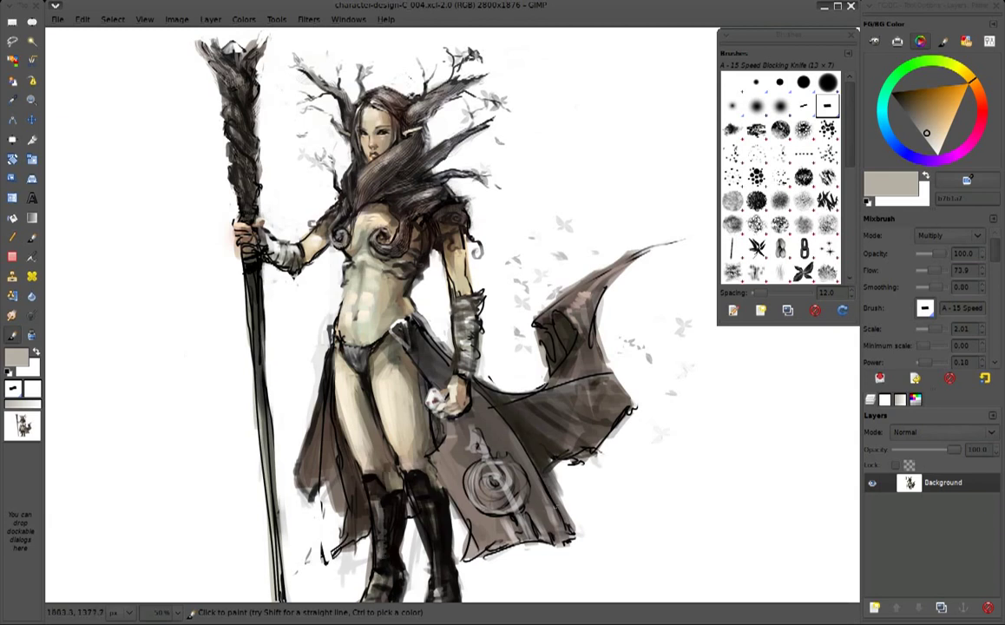
left_click(476, 421, "ctrl")
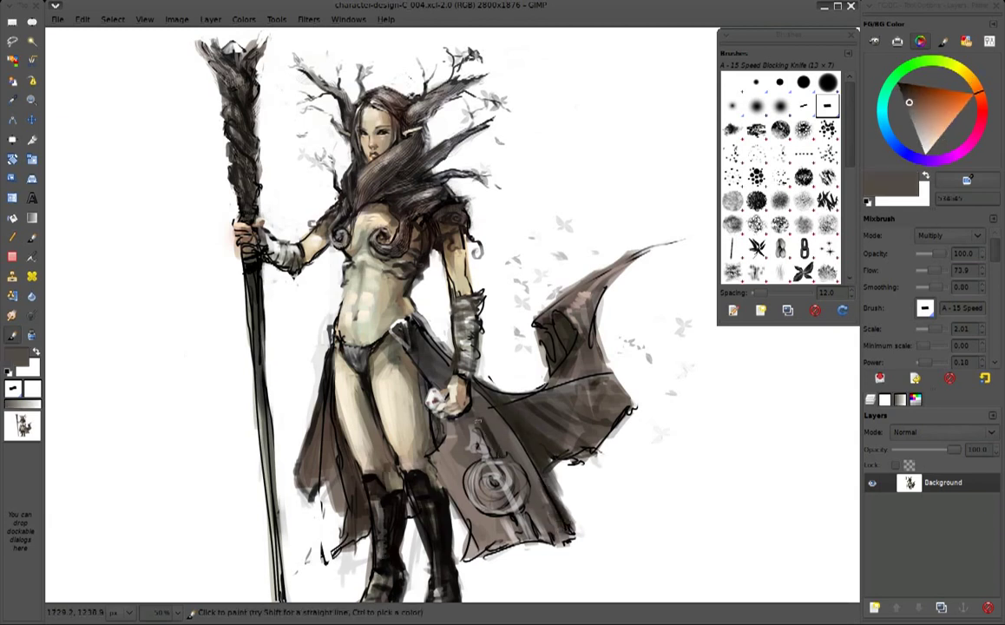
left_click(950, 235)
left_click(852, 219)
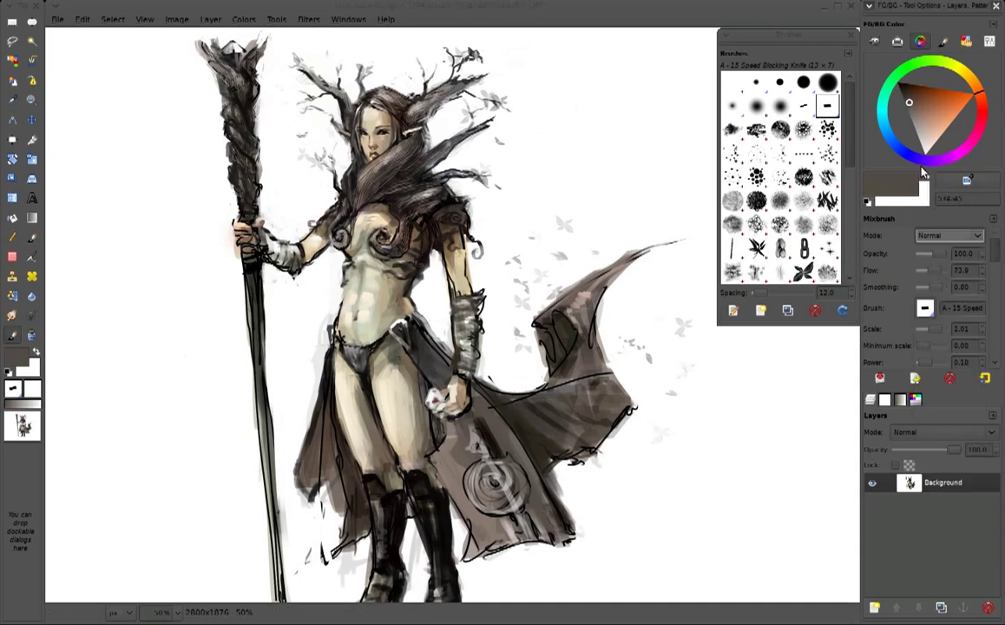
Paint dark and light strands into the hair beside the face
left_click(504, 468, "ctrl")
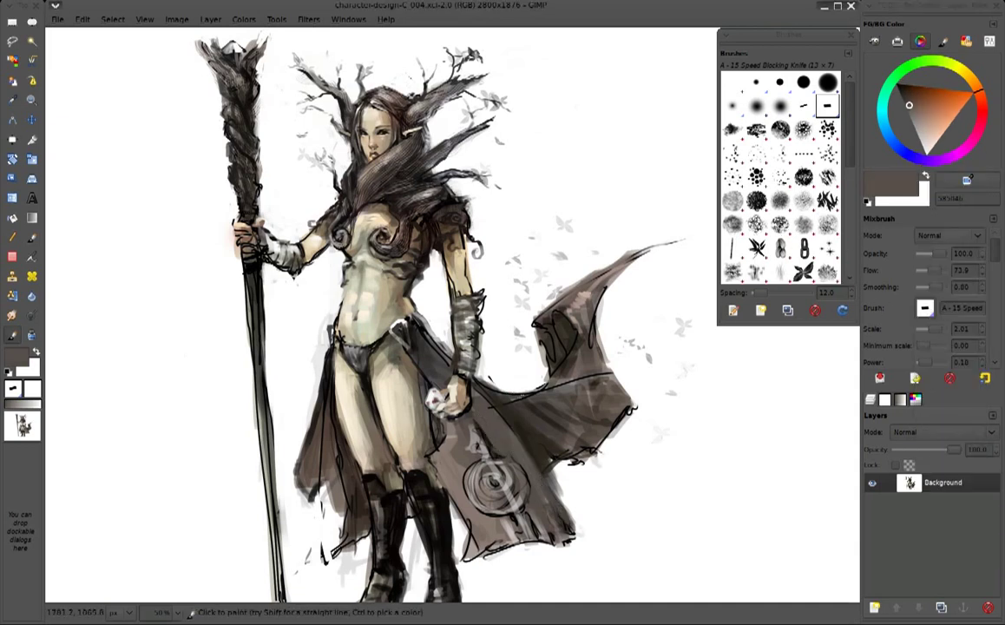
left_click(547, 295, "ctrl")
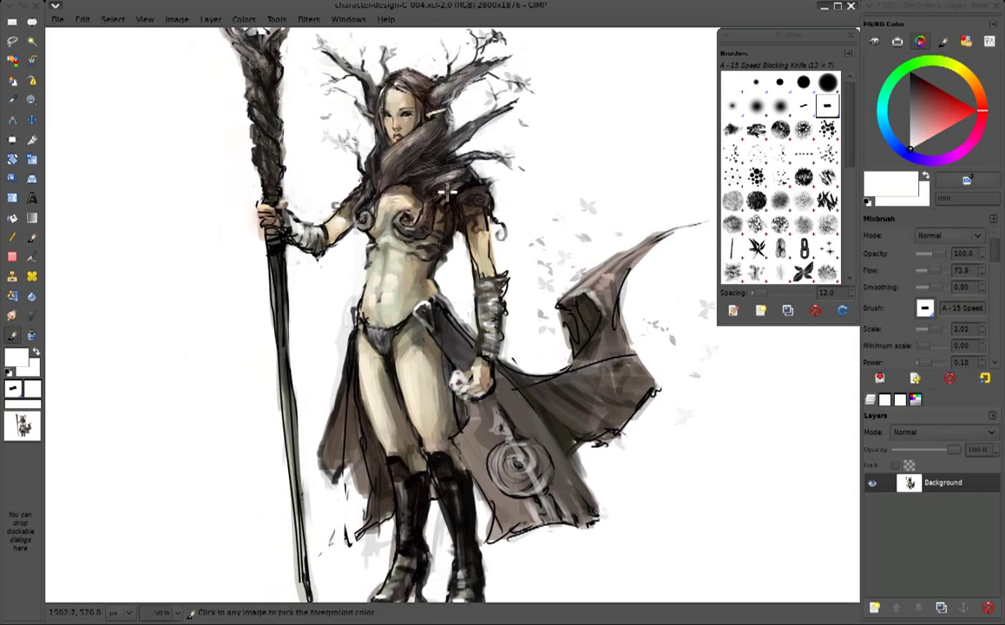
left_click(369, 169, "ctrl")
left_click_drag(398, 163, 410, 176)
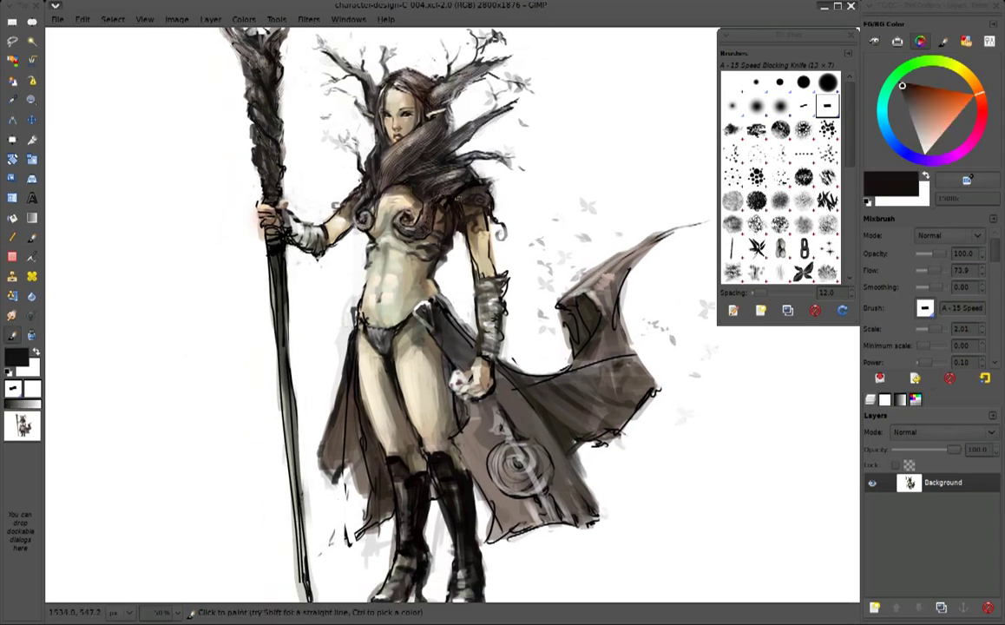
left_click(284, 206, "ctrl")
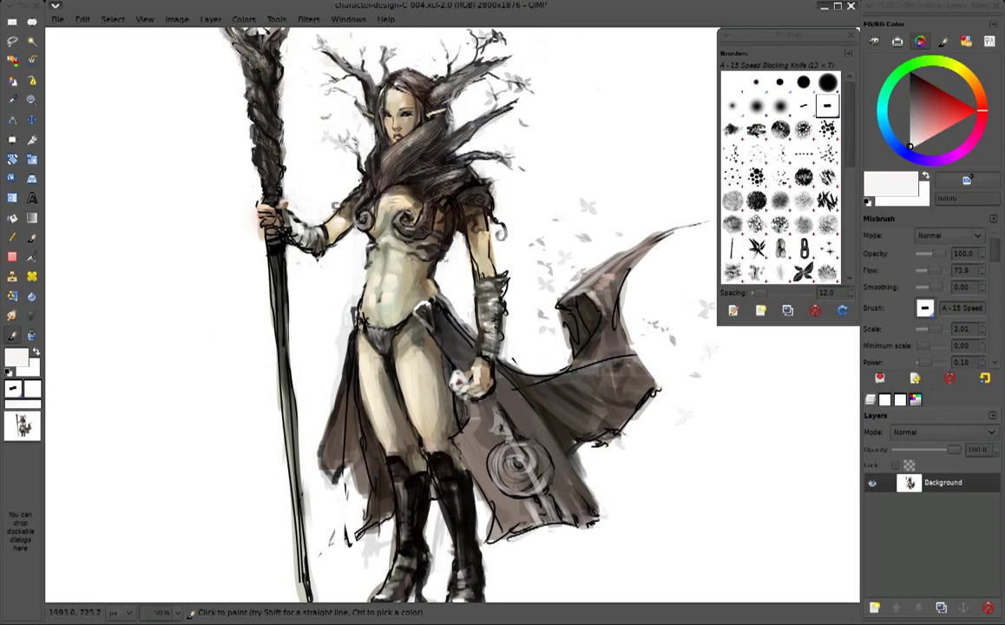
left_click_drag(452, 198, 497, 206)
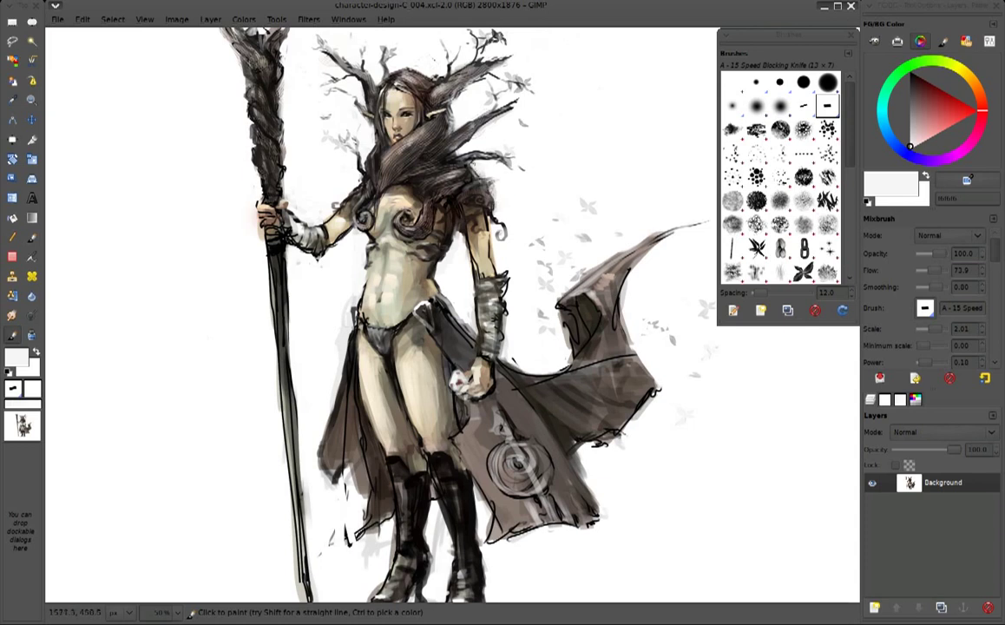
Swap to white, then sample a light grey from the image
left_click(432, 165, "ctrl")
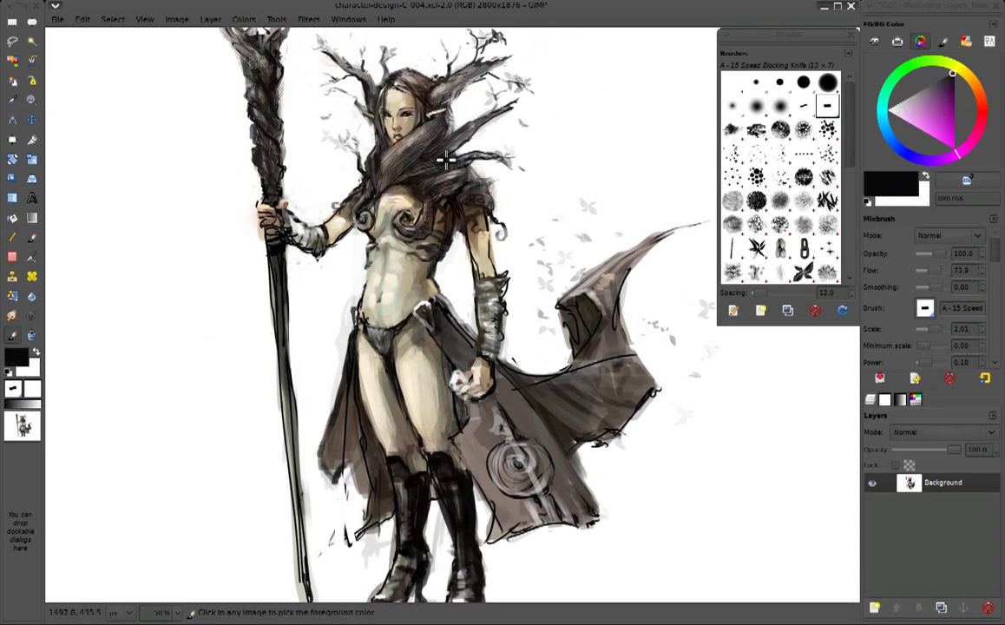
key("x")
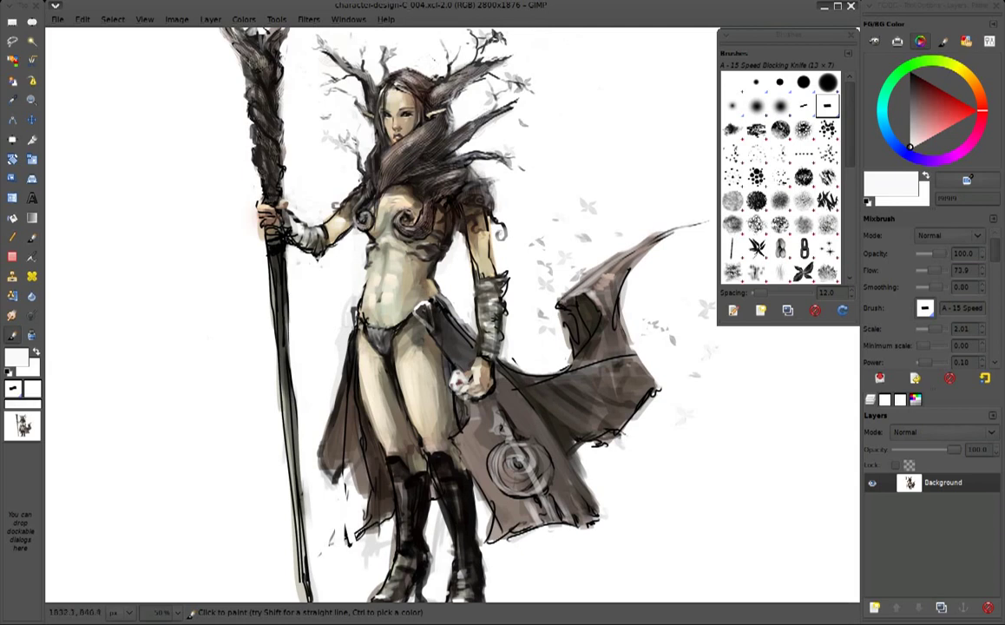
key("ctrl")
left_click(636, 240, "ctrl")
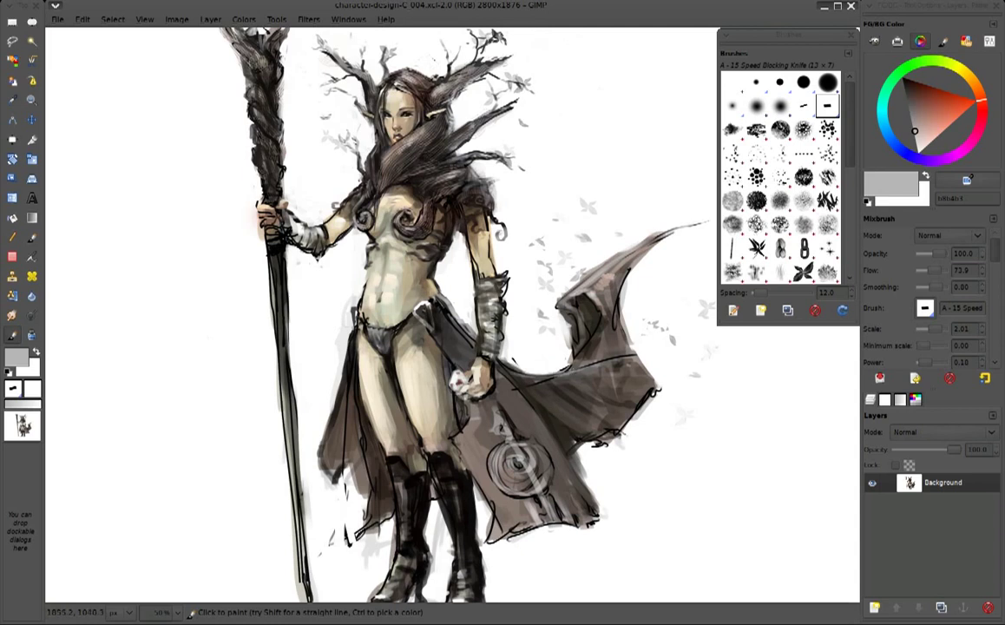
Blend dark and light strokes into the cape and its raised flap
left_click(589, 339, "ctrl")
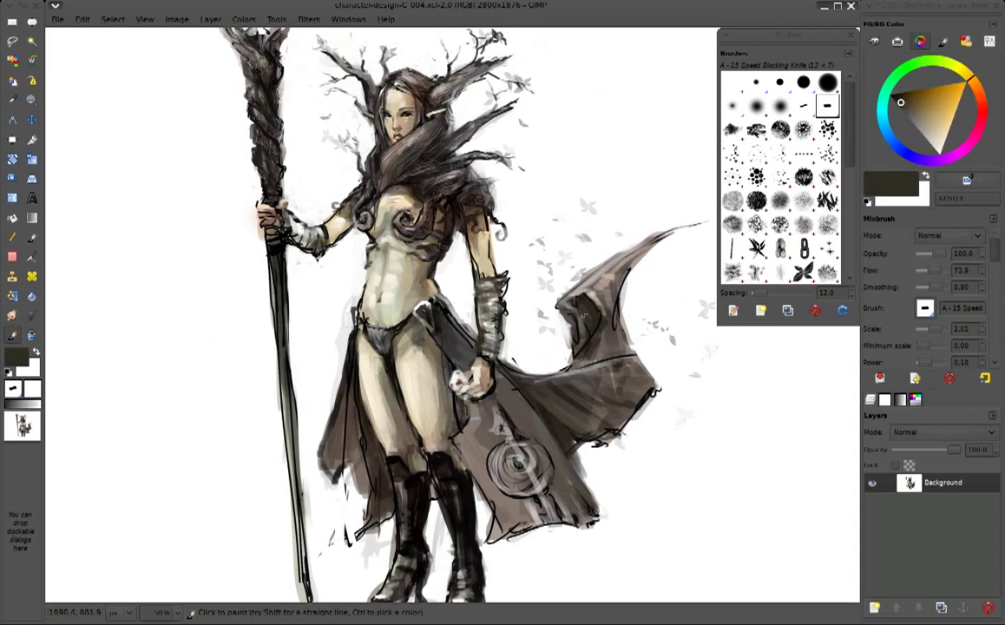
mouse_move(574, 376)
left_mouse_down()
mouse_move(604, 379)
mouse_move(594, 351)
left_mouse_up()
left_click(564, 330, "ctrl")
left_click(585, 286, "ctrl")
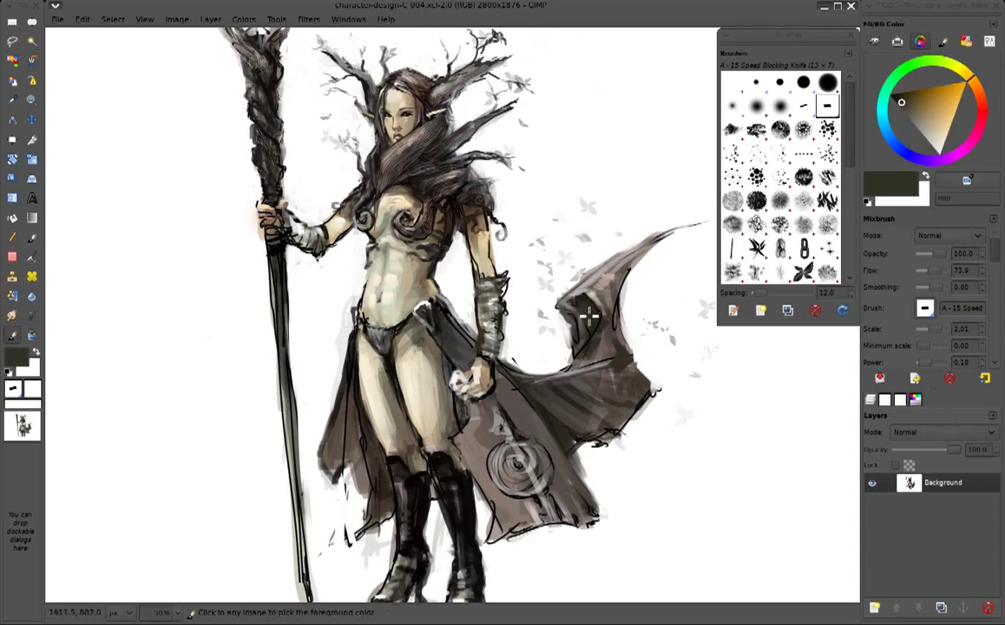
left_click(516, 290, "ctrl")
mouse_move(516, 291)
left_mouse_down()
mouse_move(505, 333)
mouse_move(519, 296)
mouse_move(505, 332)
mouse_move(500, 318)
left_mouse_up()
left_click(513, 325, "ctrl")
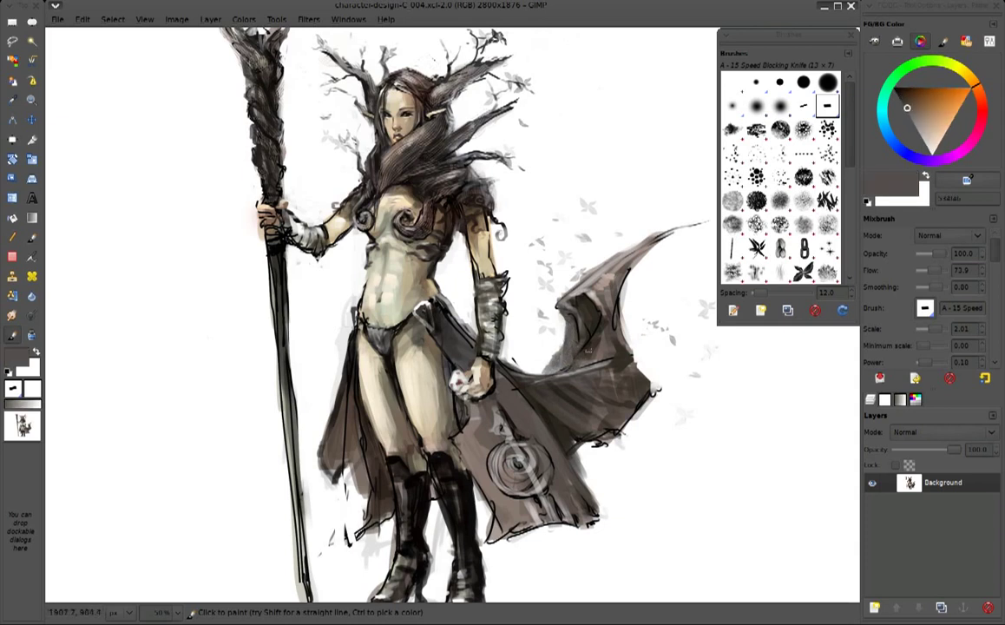
Sample greys, grey-browns and white from the cape, ending on a dark brown
left_click(587, 314, "ctrl")
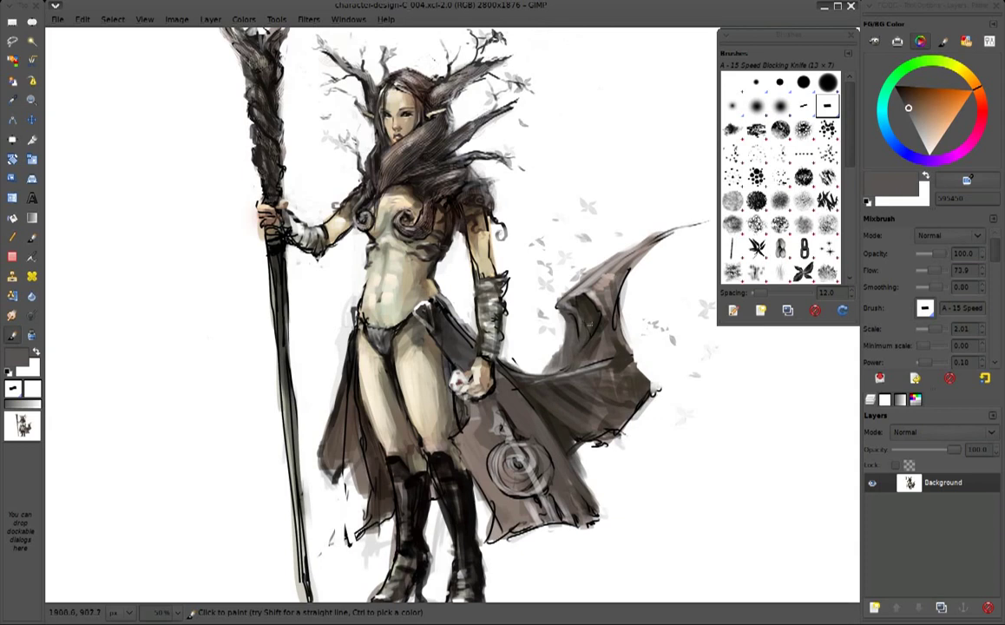
left_click(530, 319, "ctrl")
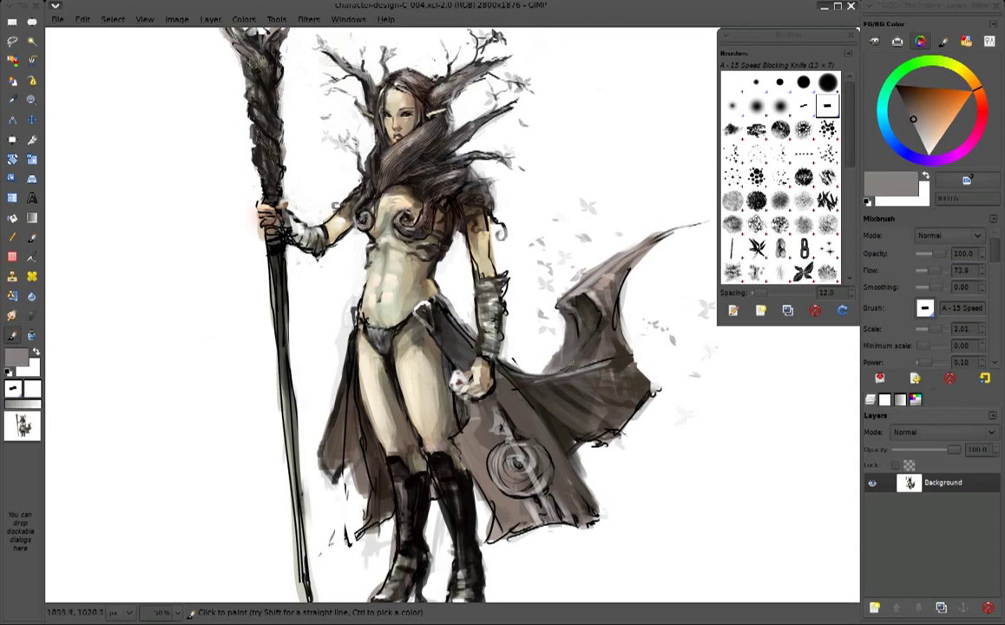
left_click(503, 329, "ctrl")
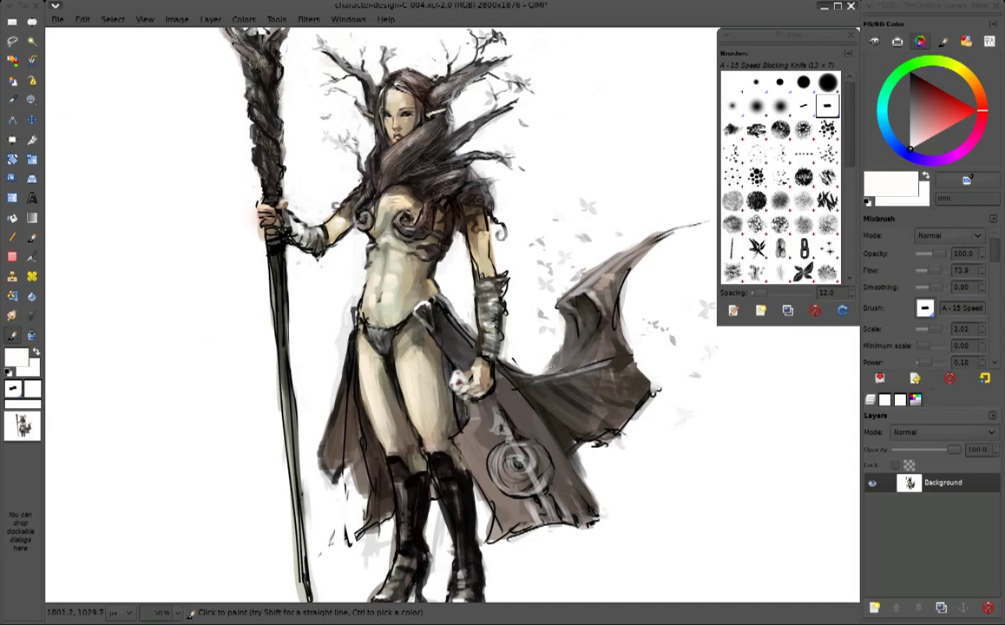
left_click(507, 323, "ctrl")
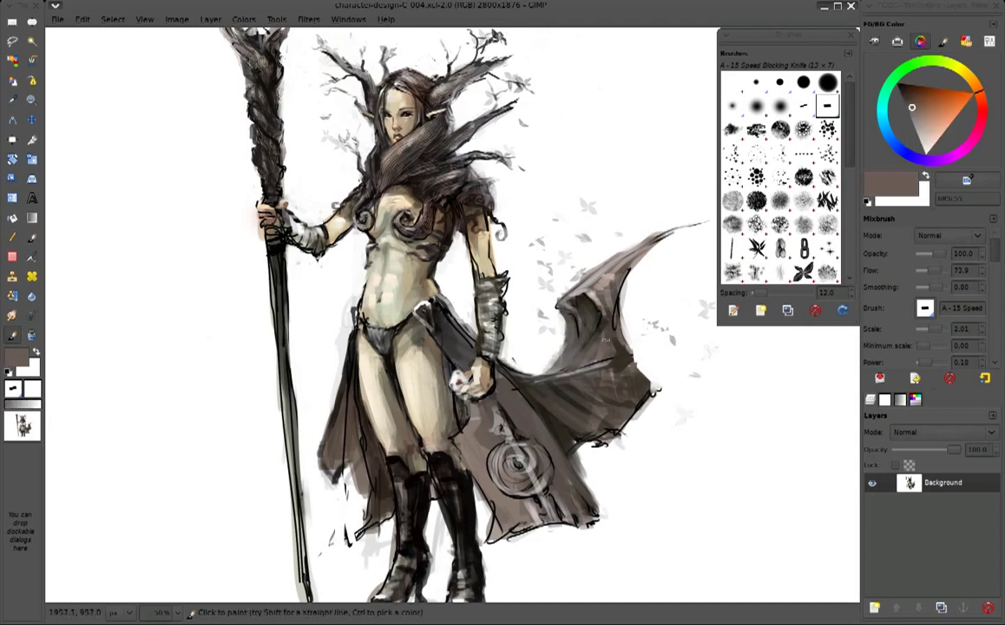
left_click(555, 331, "ctrl")
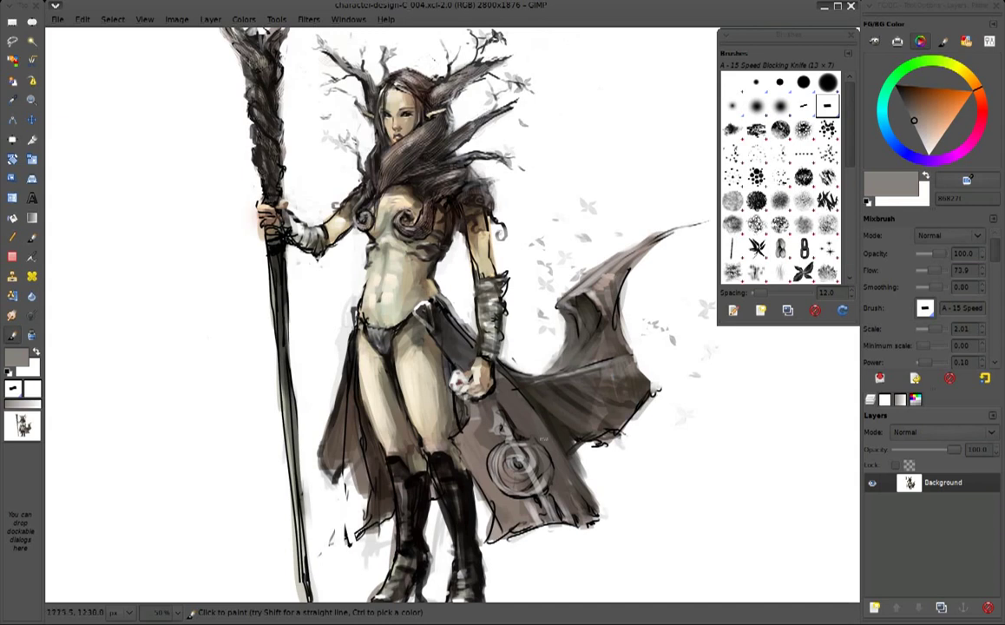
left_click(533, 438, "ctrl")
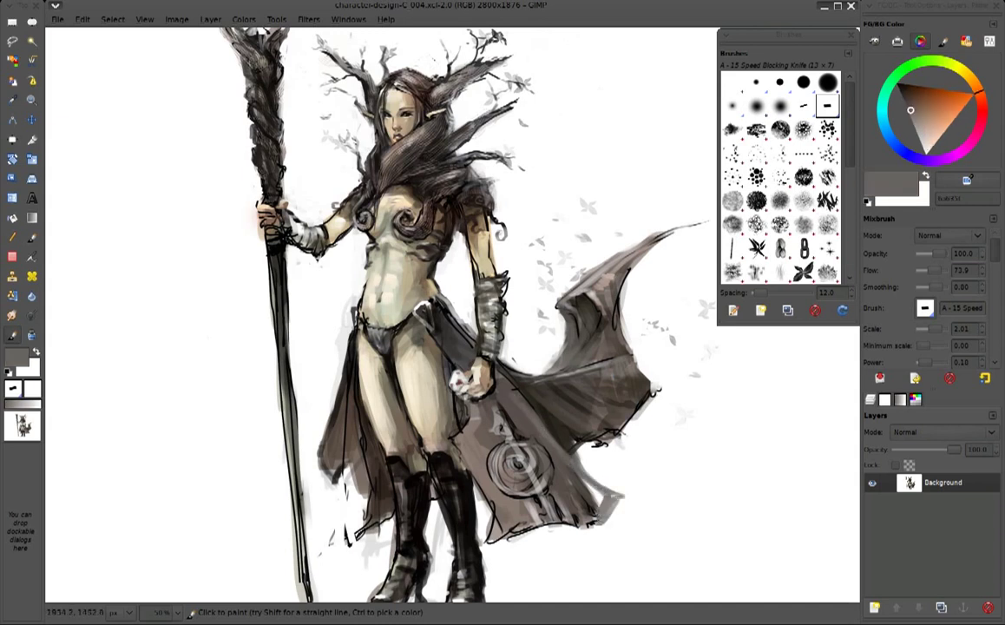
key("x")
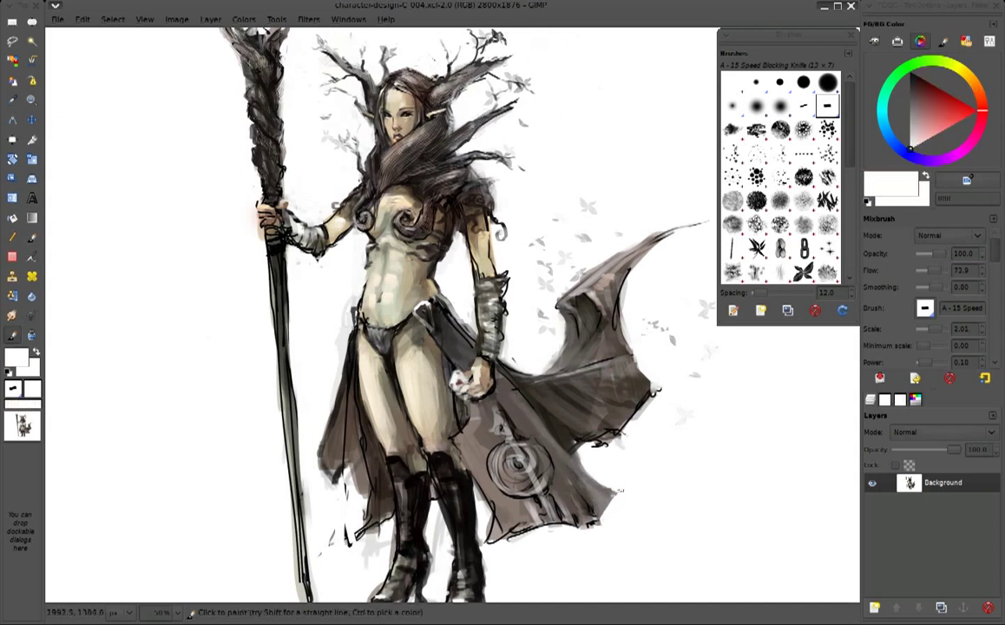
left_click(527, 390, "ctrl")
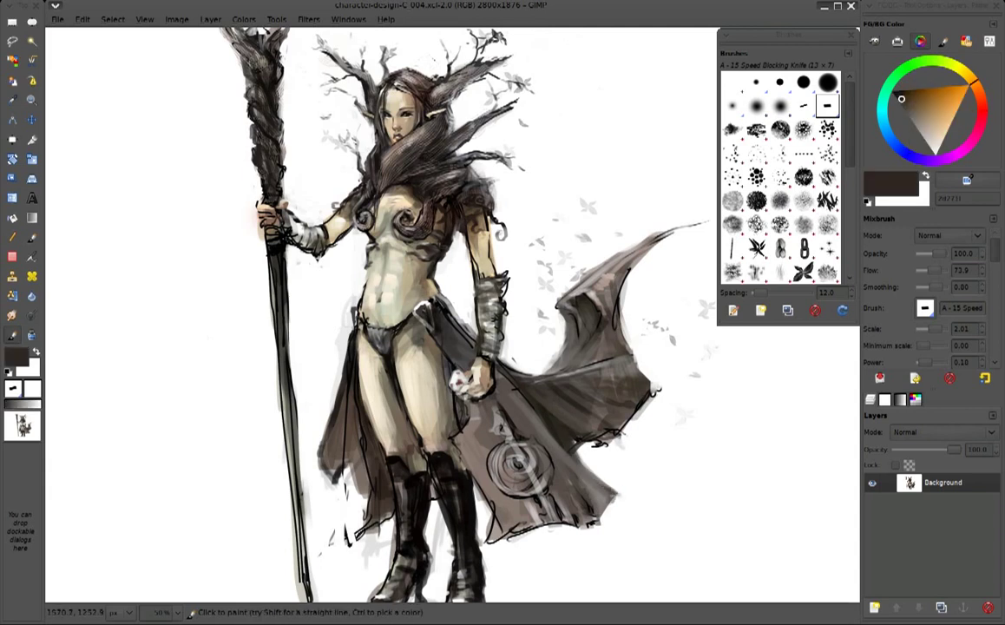
Sample a light greyish beige and highlight the inner edge of the dark boot
key("x")
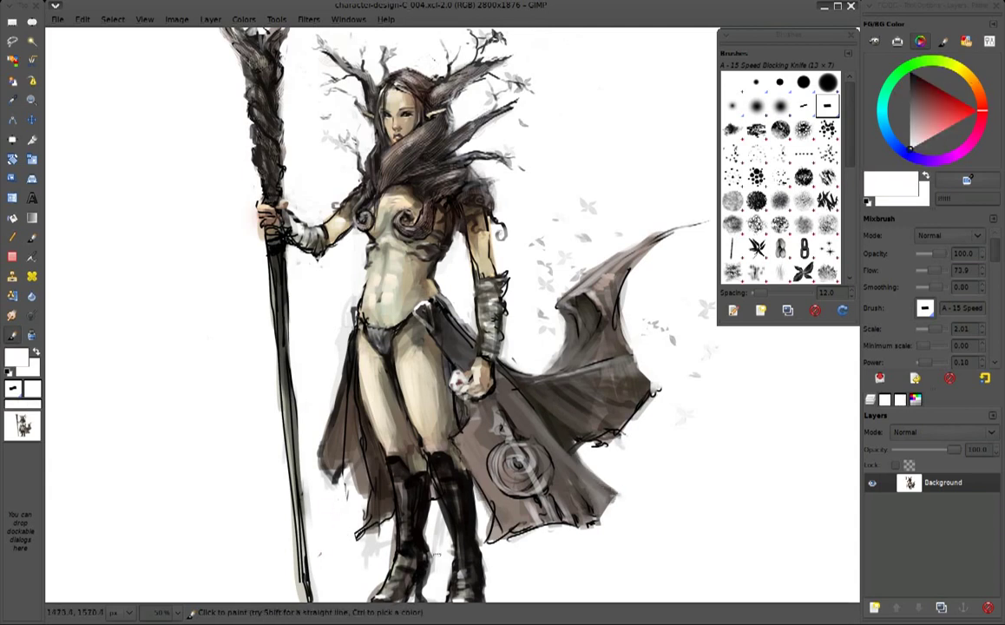
scroll(394, 494, "down", 2)
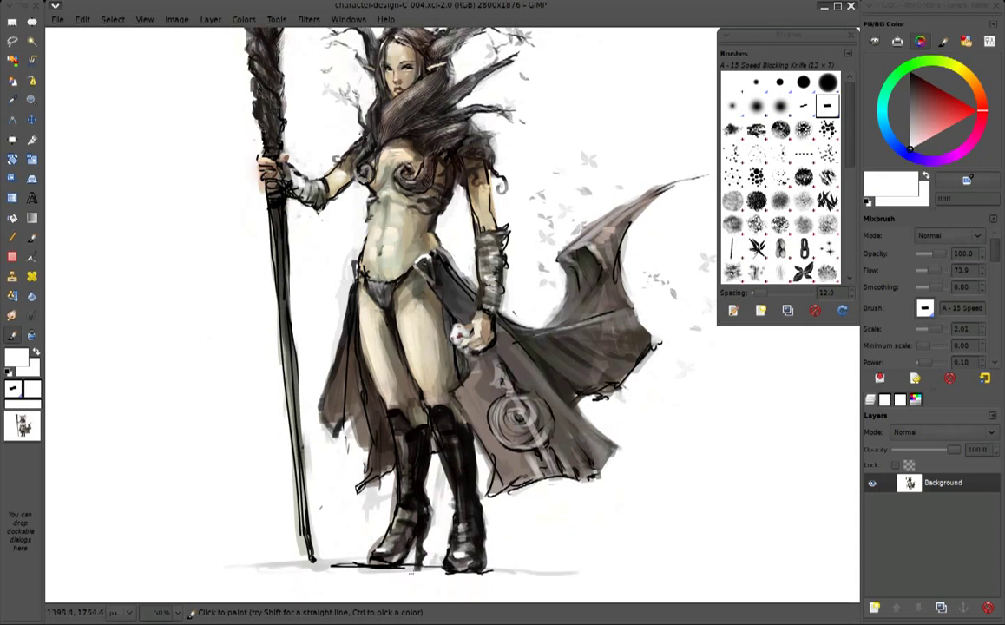
left_click(416, 384, "ctrl")
scroll(418, 397, "up", 1)
left_click(421, 402, "ctrl")
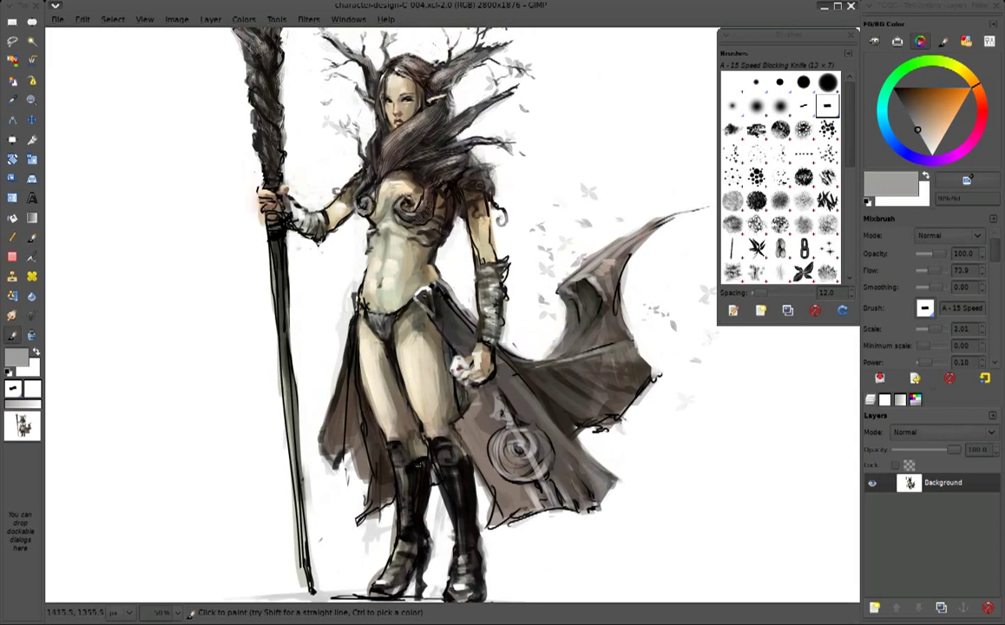
left_click_drag(422, 505, 424, 474)
Sample near-black, then the cape's brownish-grey, while scrolling around the figure
scroll(417, 286, "up", 1)
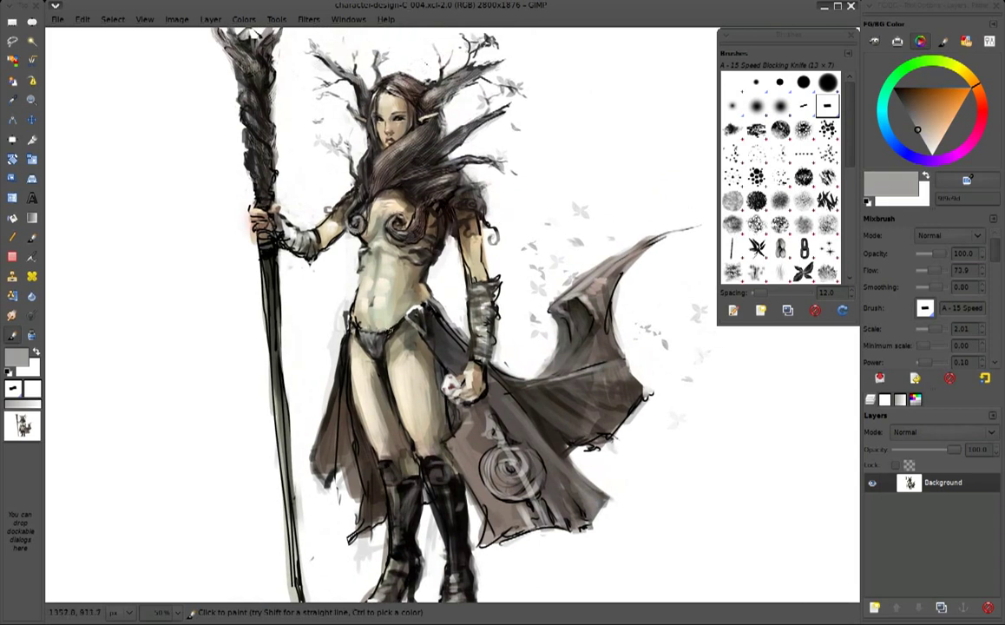
scroll(355, 293, "down", 2)
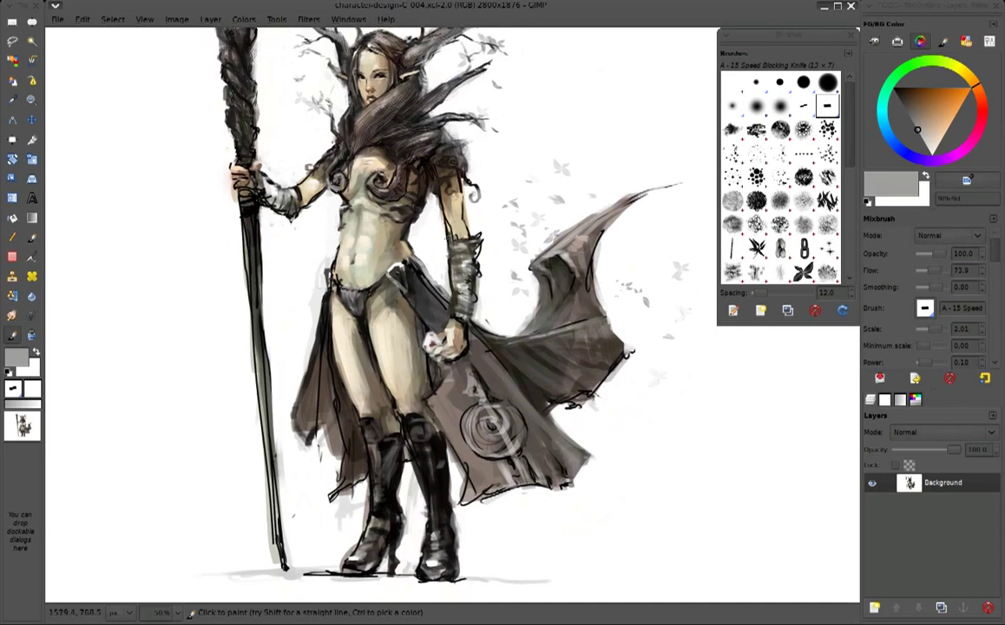
scroll(373, 394, "up", 1)
left_click(382, 399, "ctrl")
left_click(490, 373, "ctrl")
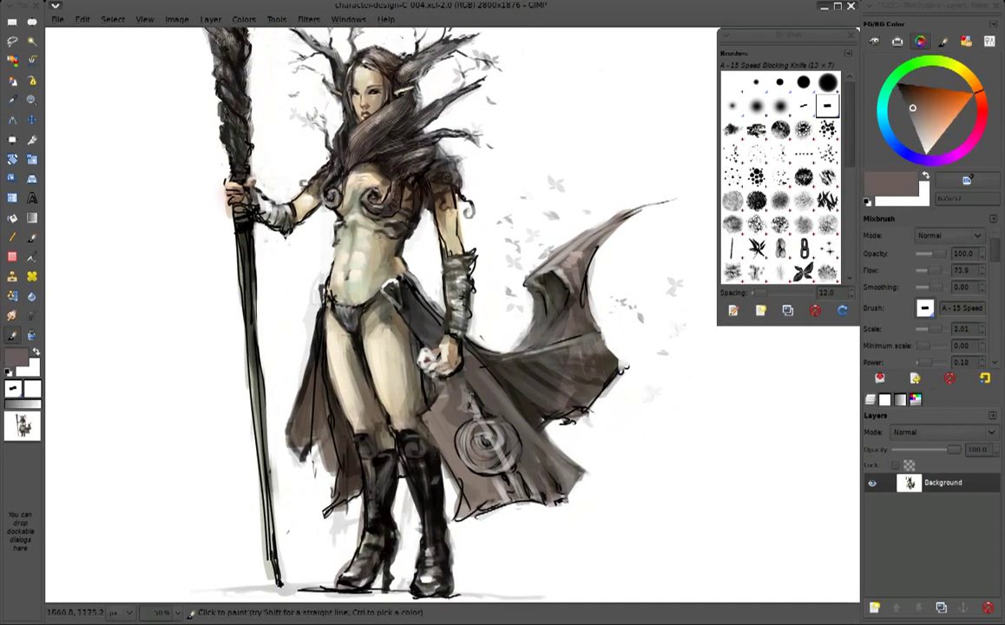
scroll(606, 258, "down", 1)
scroll(512, 169, "down", 1)
scroll(536, 171, "down", 1)
left_click_drag(580, 318, 517, 331)
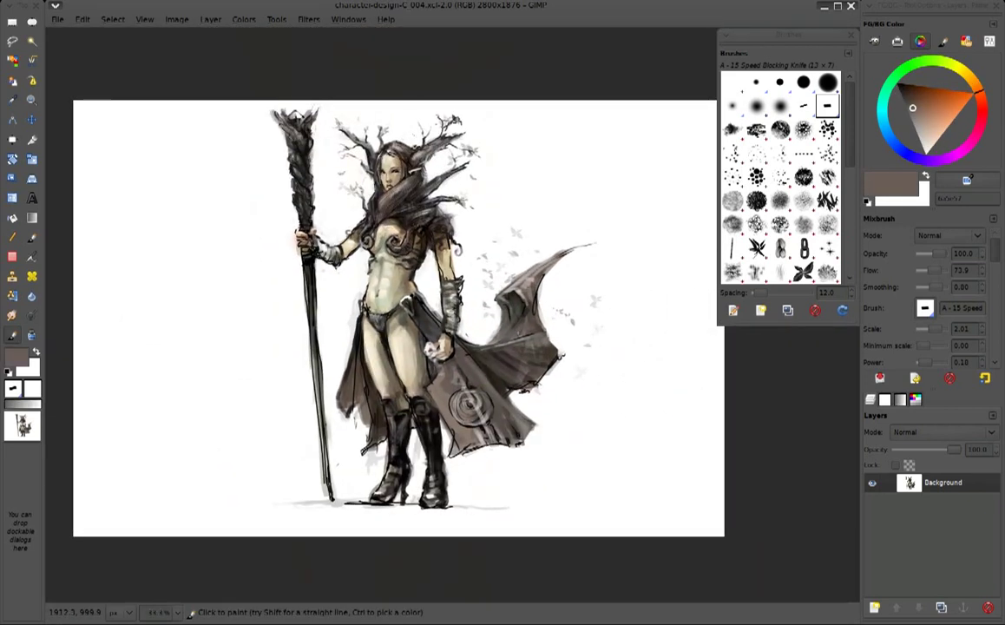
key("ctrl+r")
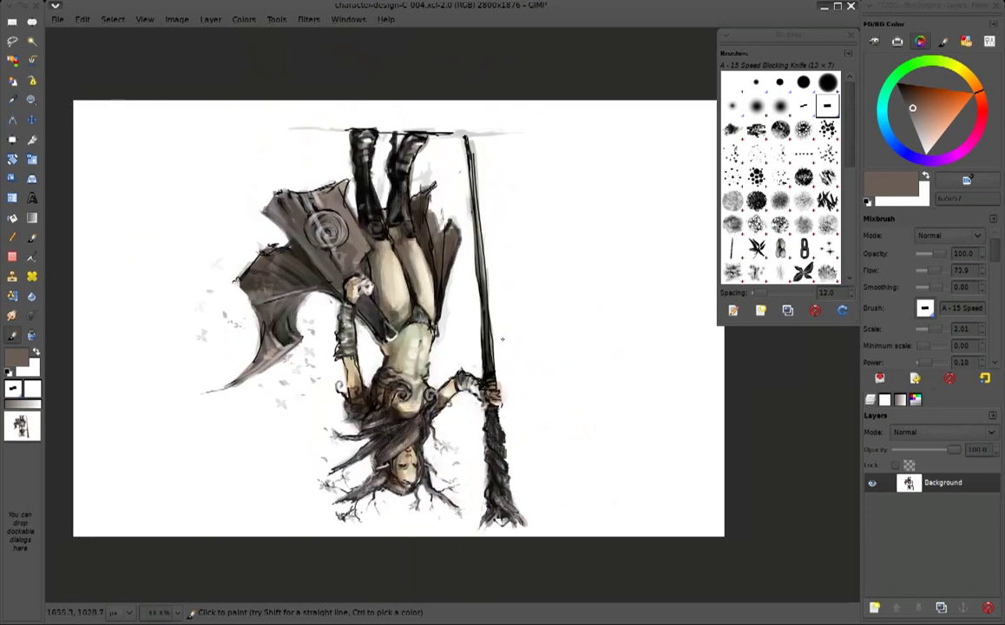
left_click(483, 364, "ctrl")
left_click(351, 249, "ctrl")
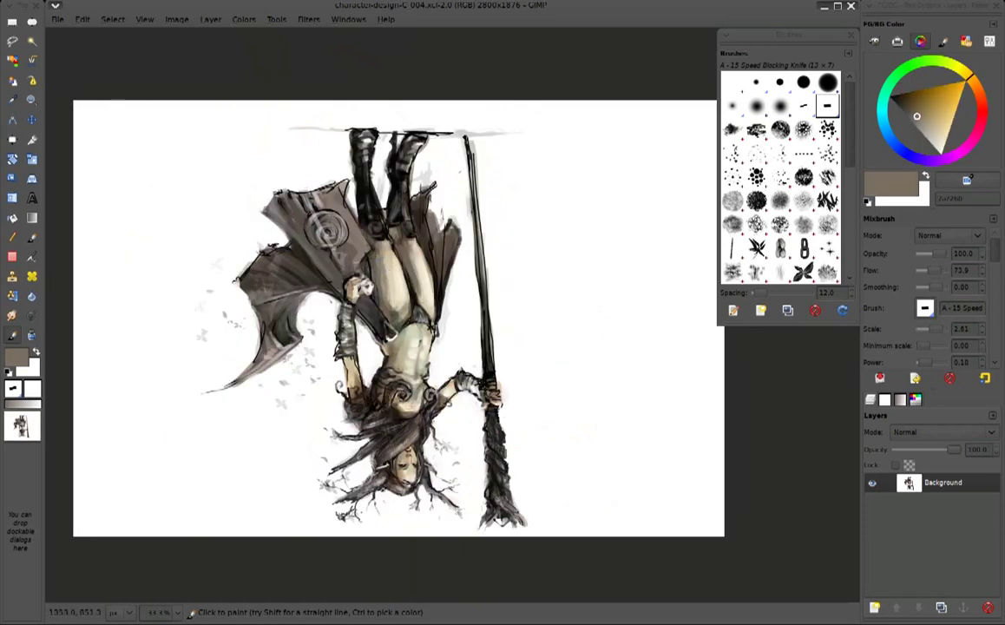
left_click(431, 290, "ctrl")
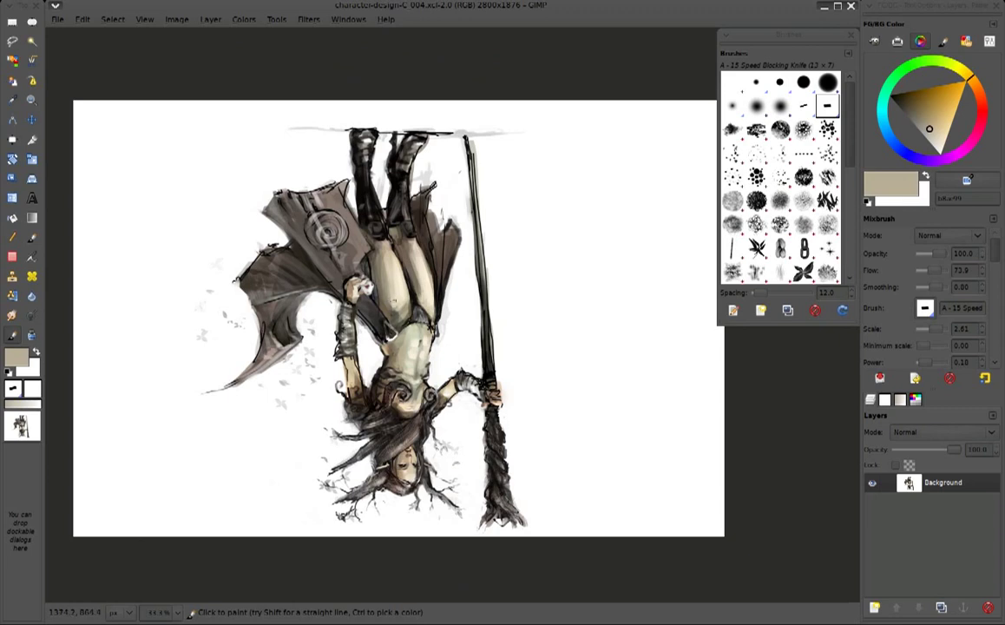
key("ctrl+r")
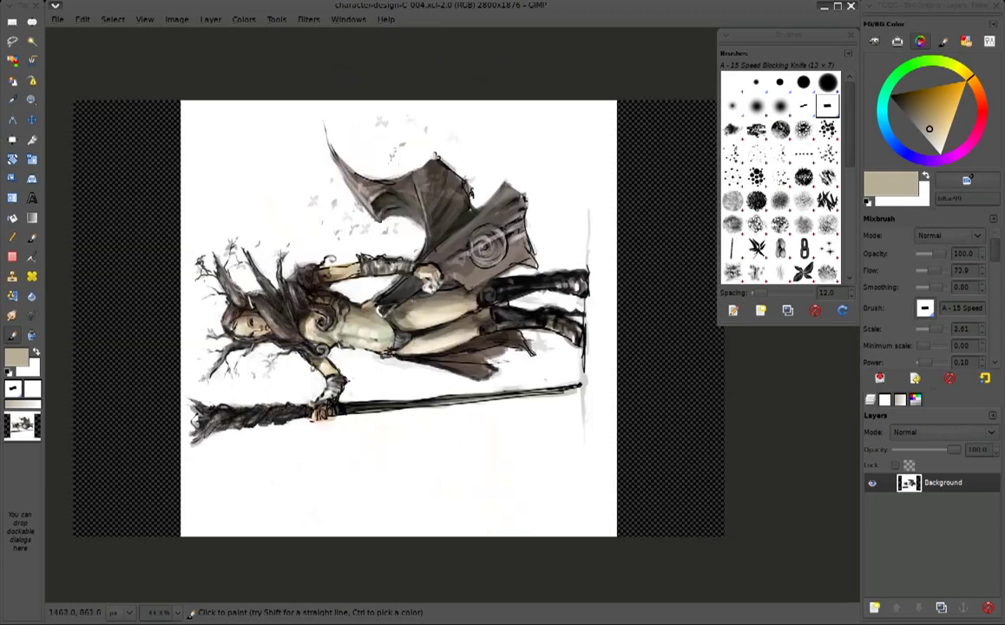
key("ctrl+r")
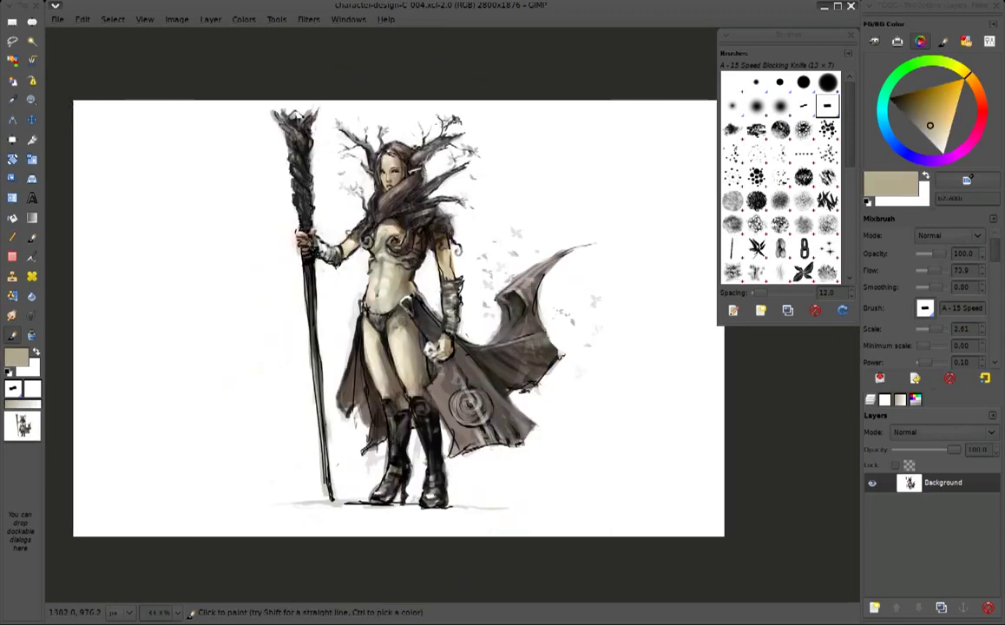
Sample browns, beiges and white across the canvas, settling on a light grey
left_click(412, 370, "ctrl")
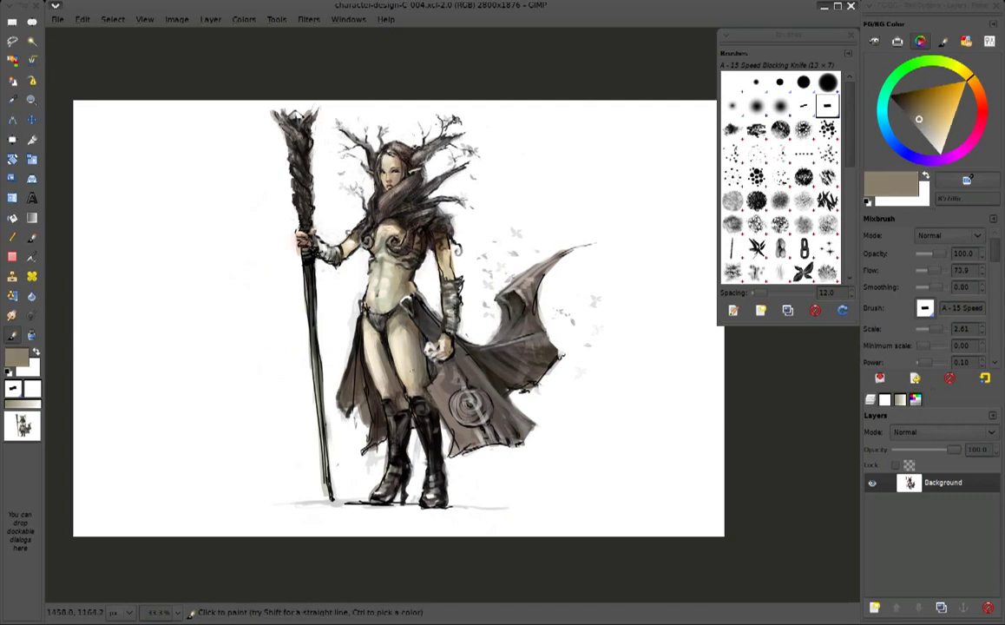
left_click(405, 343, "ctrl")
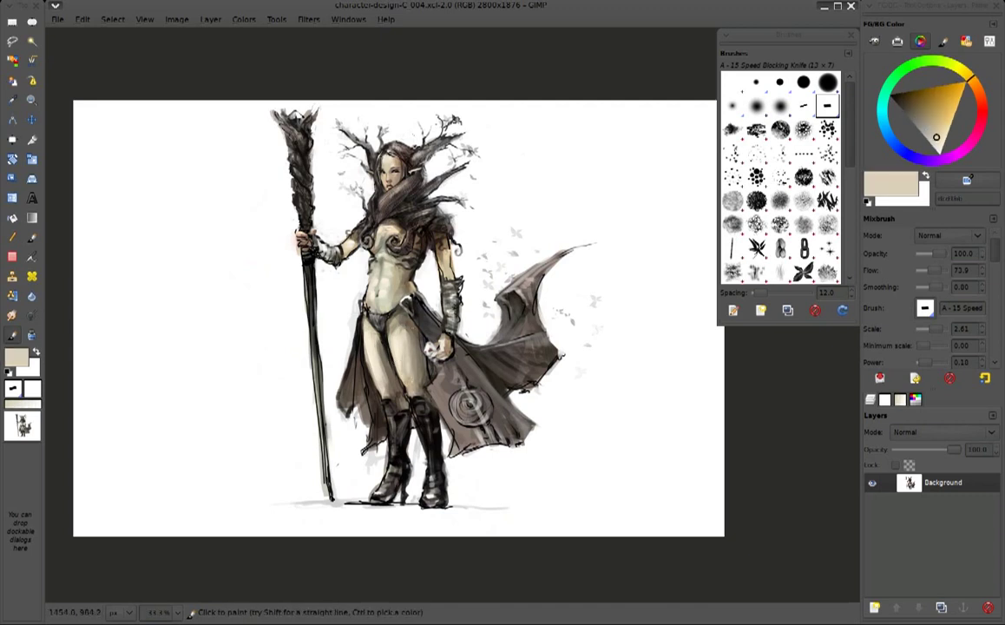
left_click(377, 337, "ctrl")
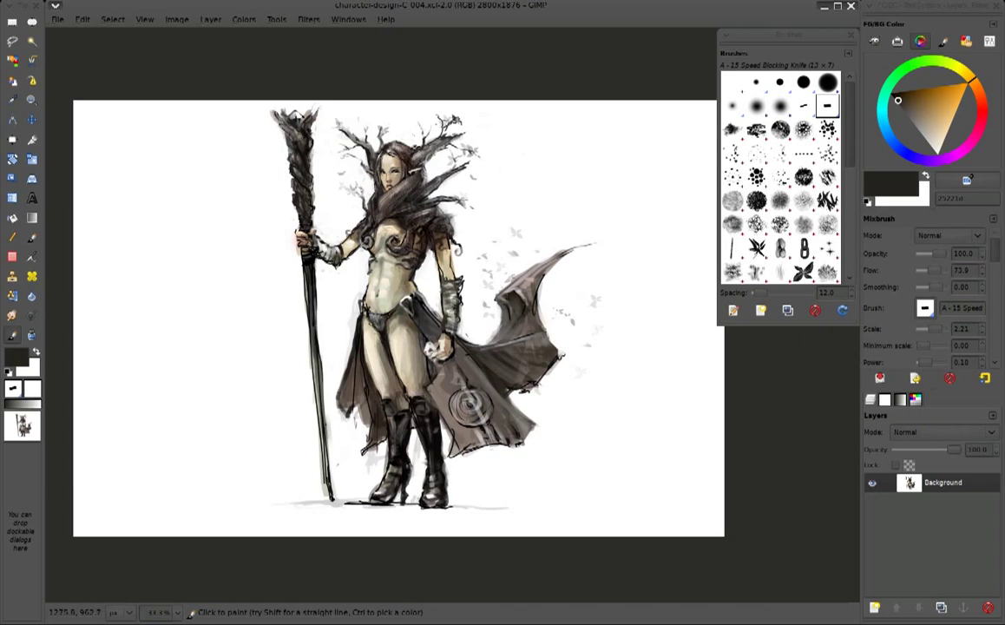
left_click(424, 286, "ctrl")
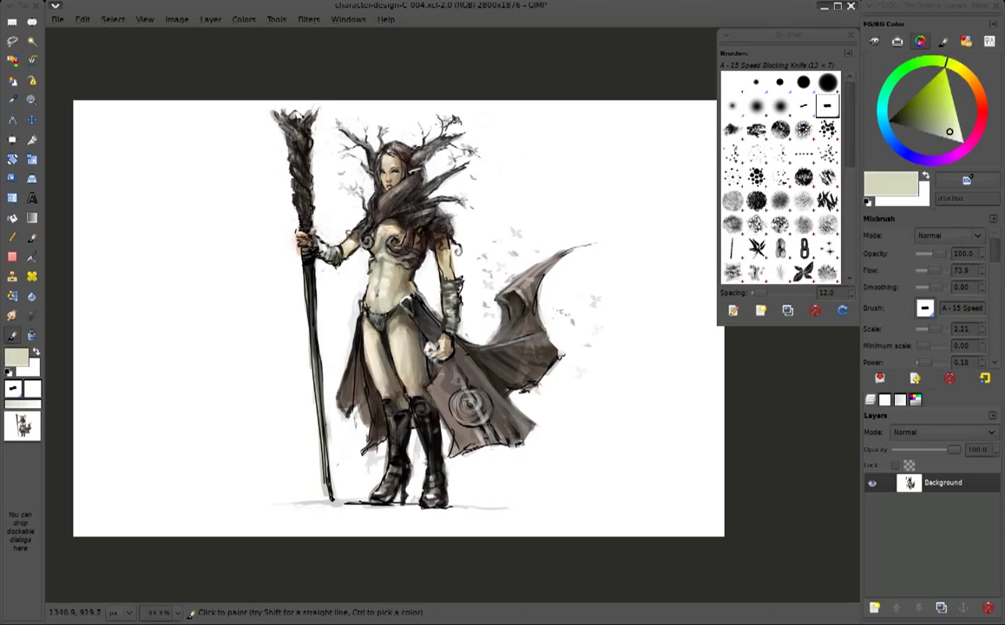
left_click(405, 277, "ctrl")
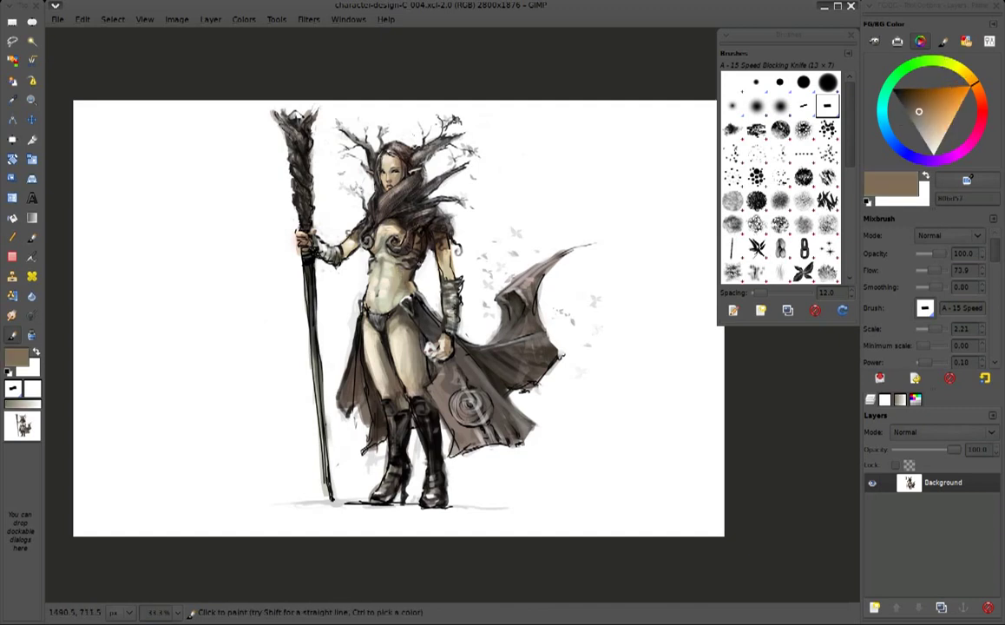
left_click(431, 298, "ctrl")
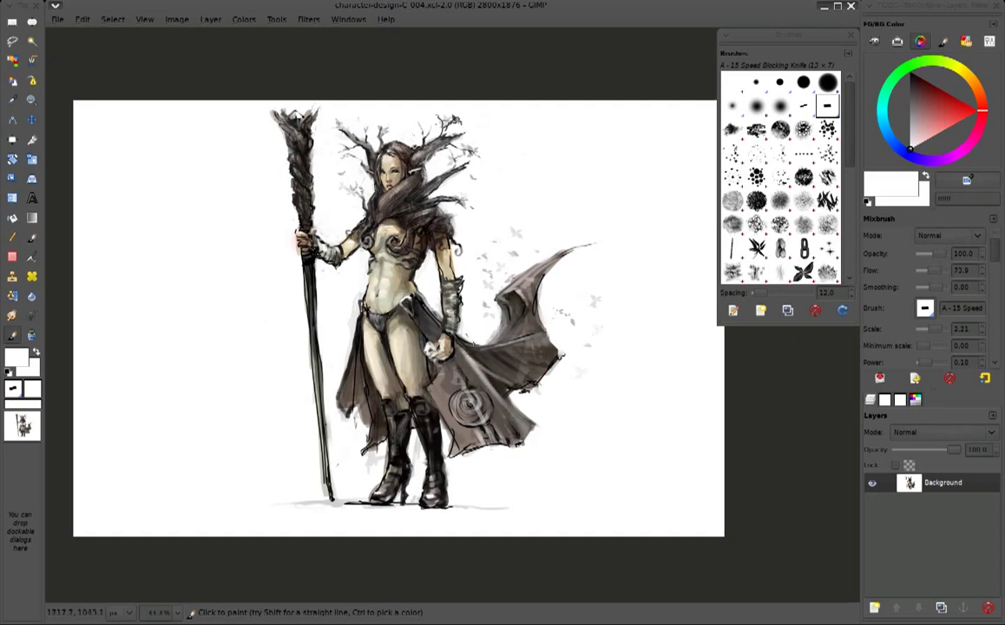
left_click(499, 396, "ctrl")
left_click(503, 403, "ctrl")
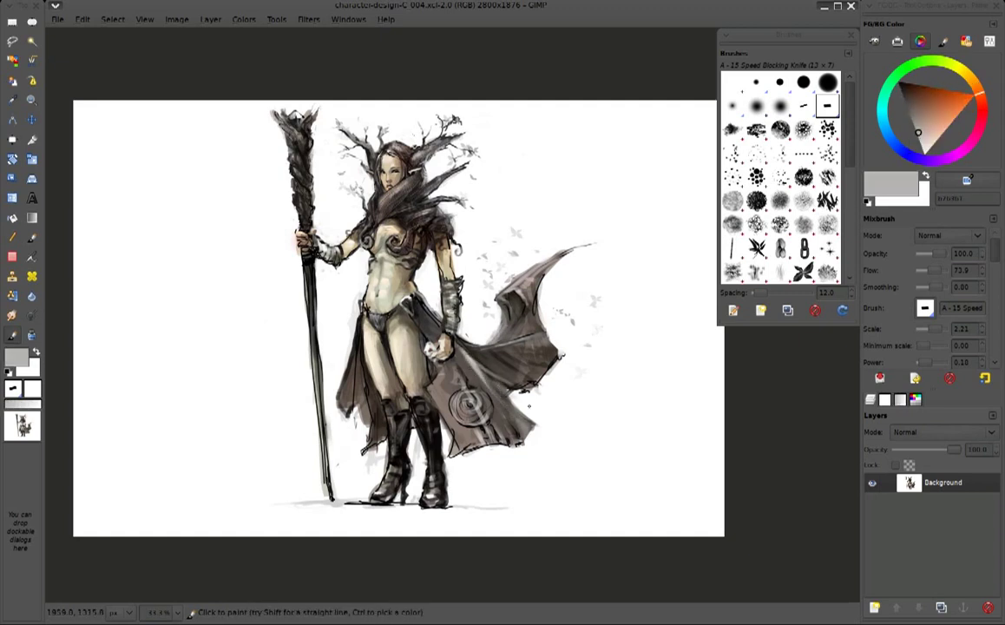
left_click(498, 359, "ctrl")
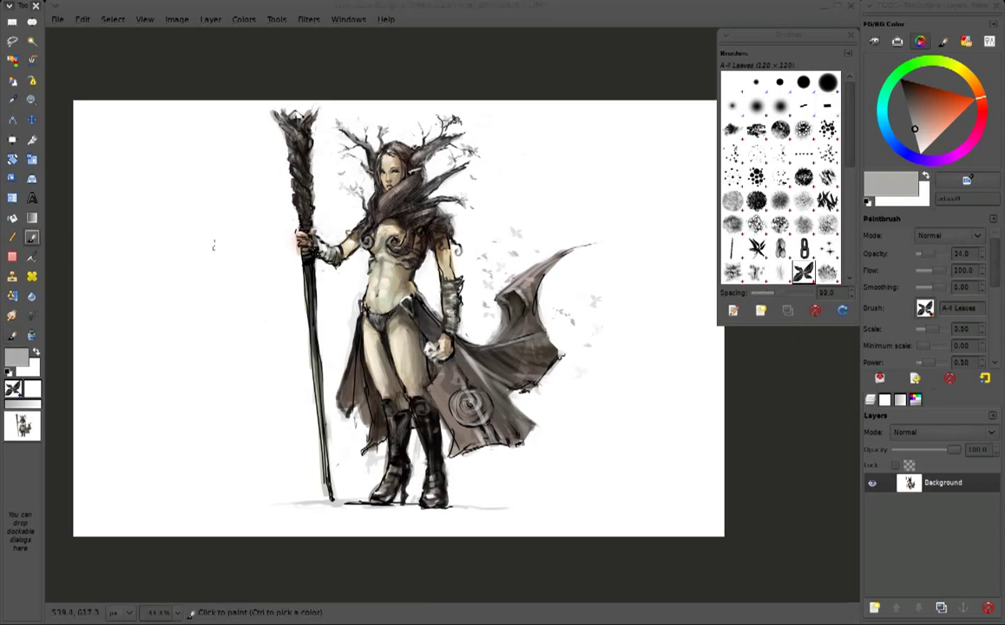
Load the A-15 Speed Blocking Knife preset on the Paintbrush in white at scale 6.00, opacity 13
key("p")
left_click(947, 235)
left_click(947, 252)
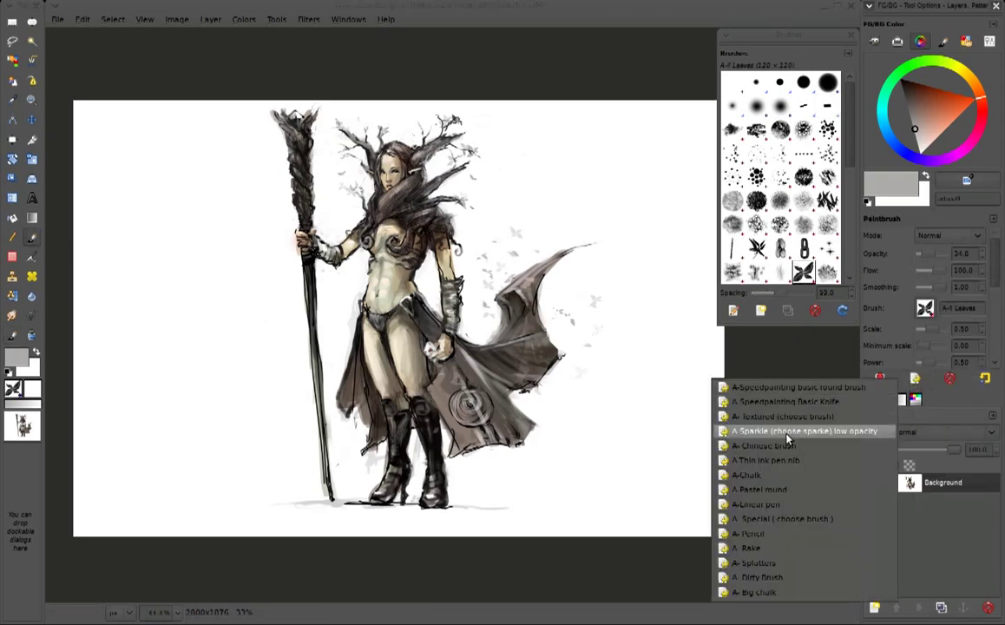
left_click(796, 404)
key("x")
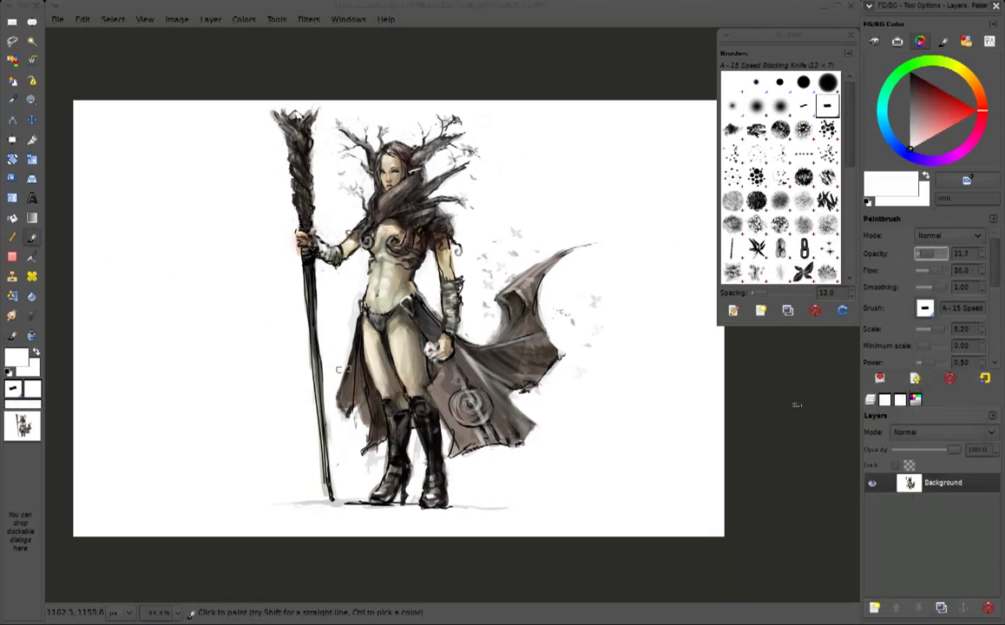
key("bracketright")
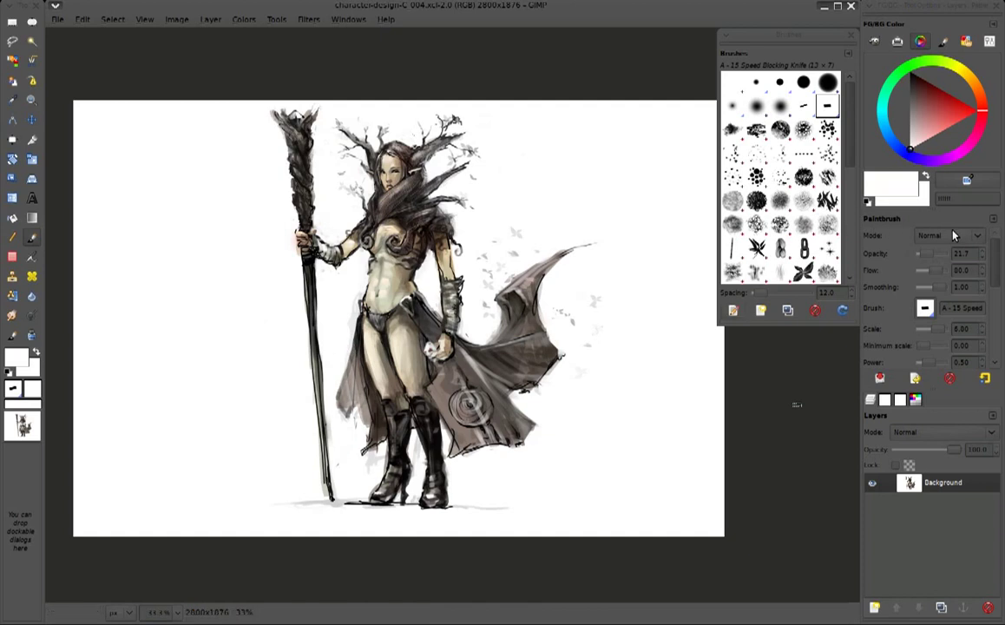
left_click(932, 255)
left_click(925, 254)
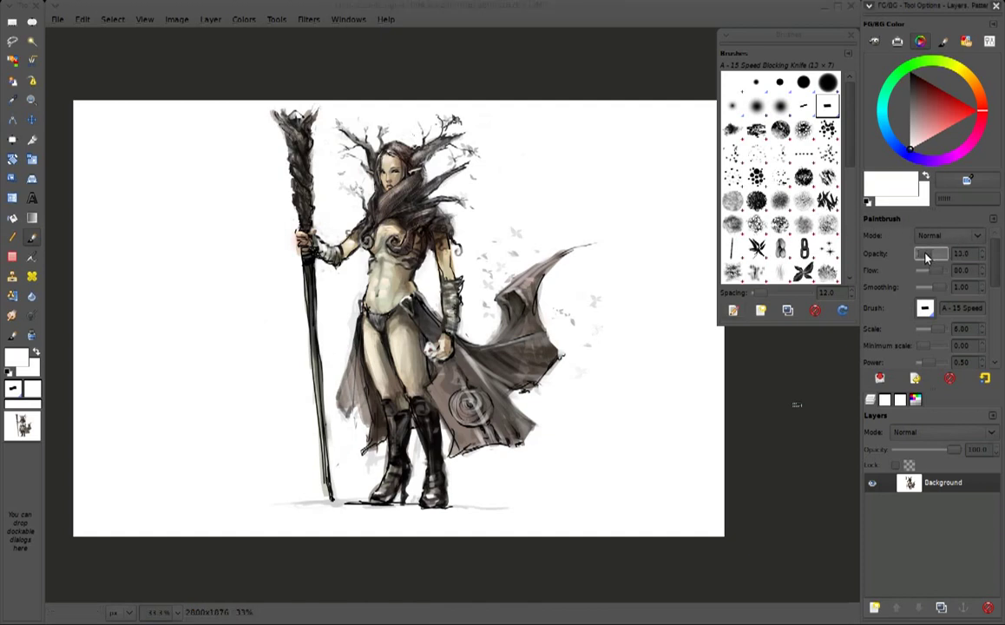
Paint soft dark-grey and near-white strokes over the lower and upper cape
left_click(365, 394, "ctrl")
left_click_drag(323, 343, 328, 399)
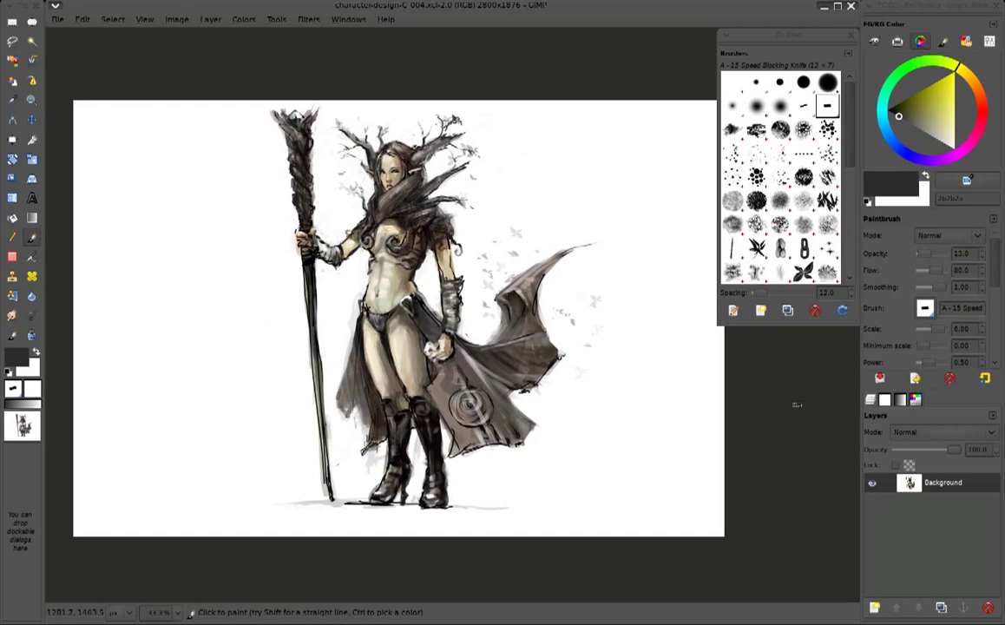
left_click_drag(442, 401, 464, 433)
left_click(486, 408, "ctrl")
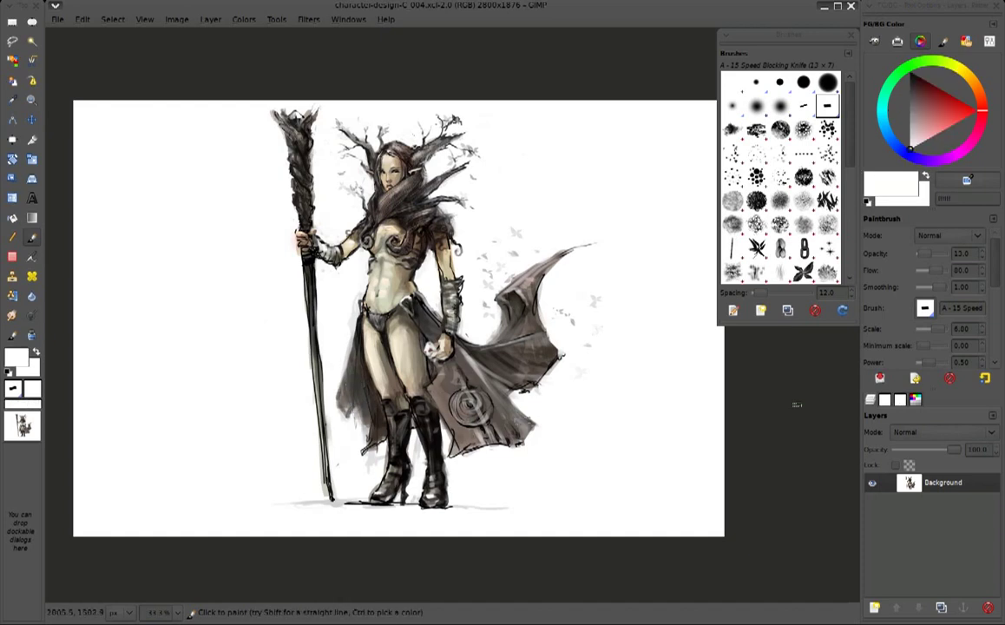
left_click_drag(460, 351, 468, 408)
mouse_move(467, 330)
left_mouse_down()
mouse_move(451, 313)
mouse_move(469, 291)
left_mouse_up()
mouse_move(485, 251)
left_mouse_down()
mouse_move(473, 295)
mouse_move(486, 298)
mouse_move(533, 260)
left_mouse_up()
left_click_drag(521, 299, 556, 260)
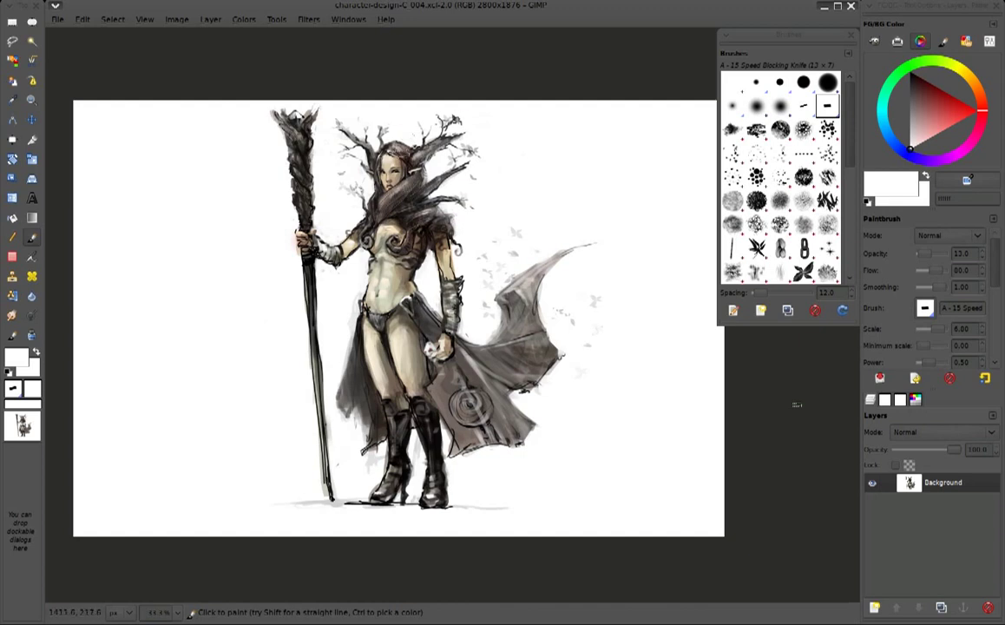
Lighten the staff top and shaft, brighten the face with beige, and brush faint white over the torso
mouse_move(317, 167)
left_mouse_down()
mouse_move(286, 199)
mouse_move(278, 130)
mouse_move(286, 104)
left_mouse_up()
left_click_drag(287, 156, 321, 223)
left_click_drag(318, 269, 314, 356)
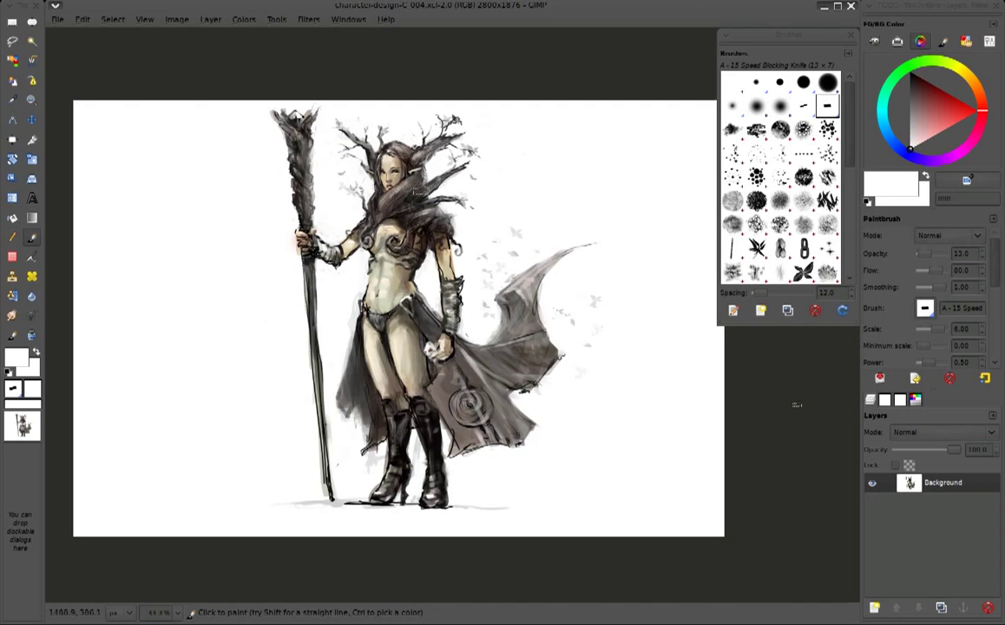
left_click(379, 178, "ctrl")
left_click_drag(469, 187, 426, 204)
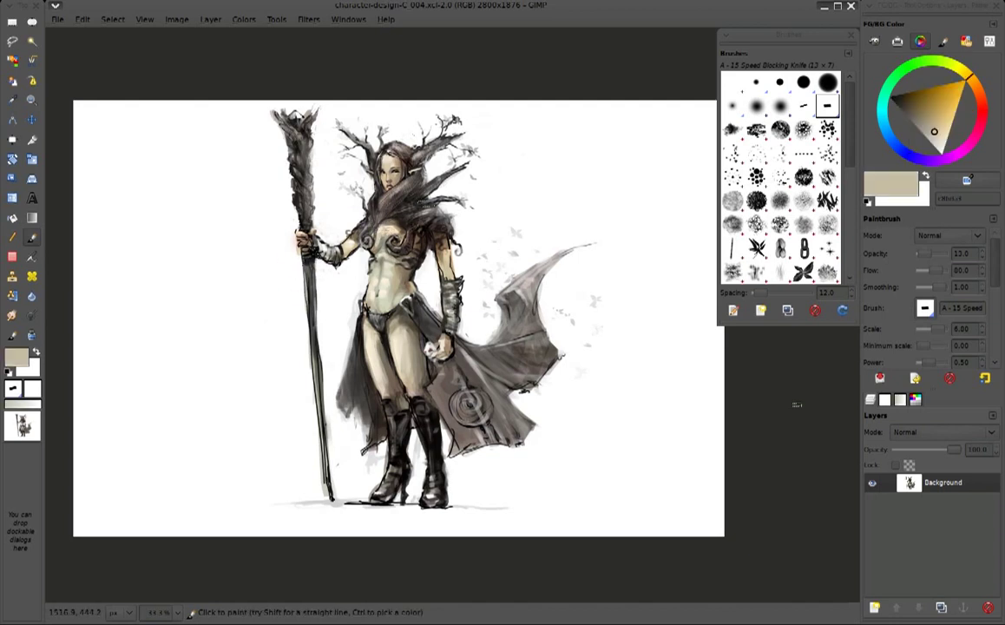
key("x")
mouse_move(378, 265)
left_mouse_down()
mouse_move(447, 336)
mouse_move(465, 294)
left_mouse_up()
mouse_move(424, 351)
left_mouse_down()
mouse_move(476, 311)
mouse_move(472, 298)
mouse_move(482, 302)
left_mouse_up()
Sample dark brown, near-black, beige and near-white tones from the painting
left_click(336, 203, "ctrl")
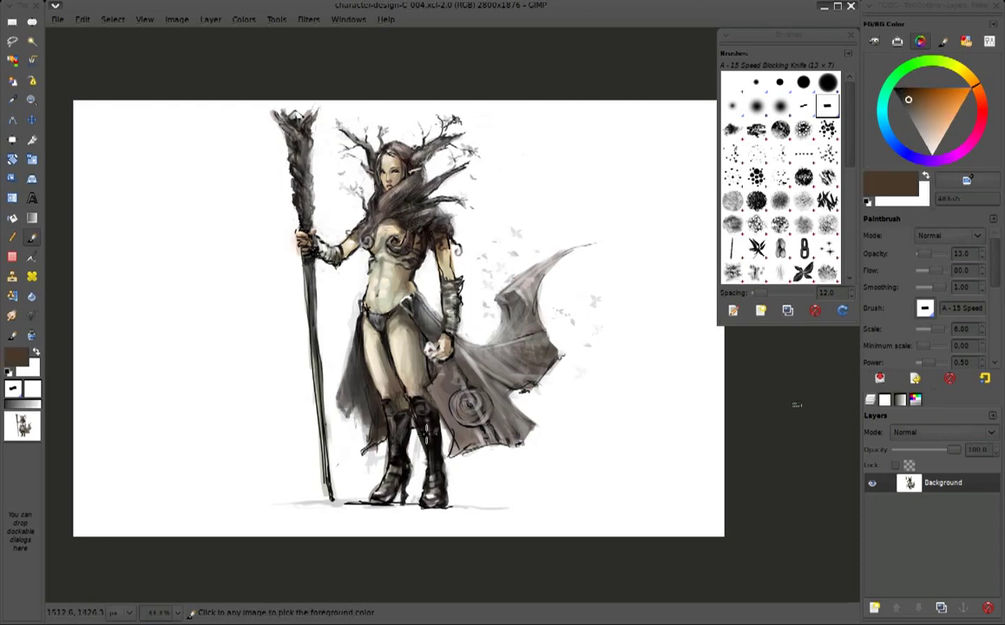
left_click(404, 469, "ctrl")
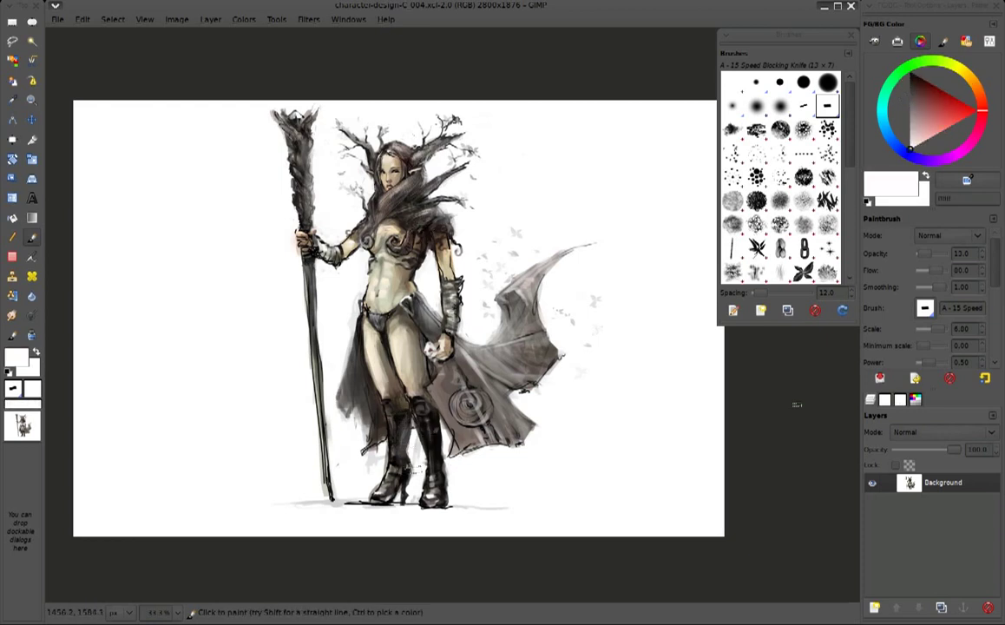
left_click(402, 475, "ctrl")
left_click(431, 480, "ctrl")
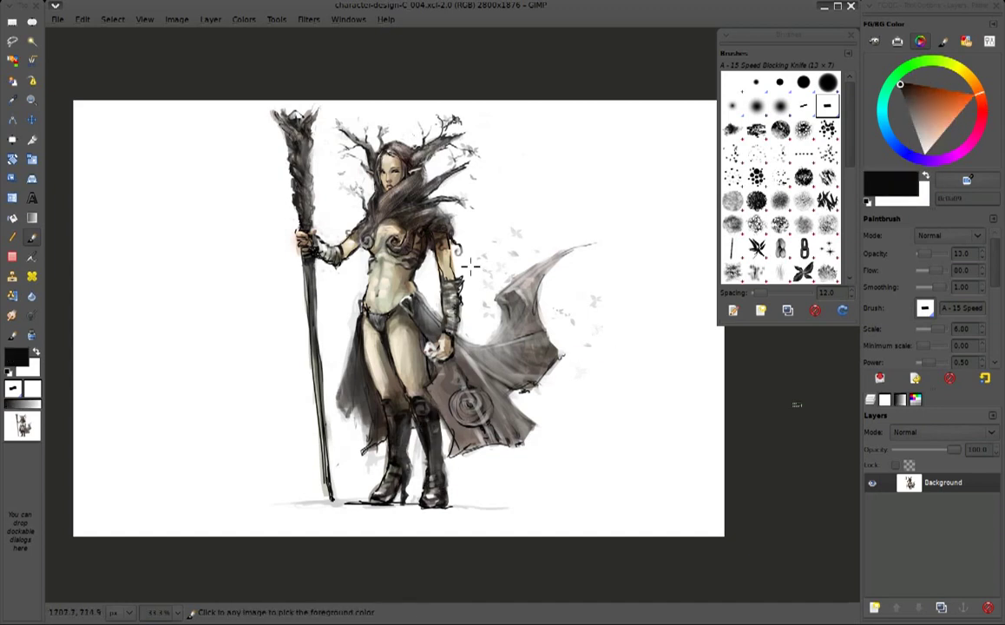
left_click(394, 245, "ctrl")
left_click(503, 231, "ctrl")
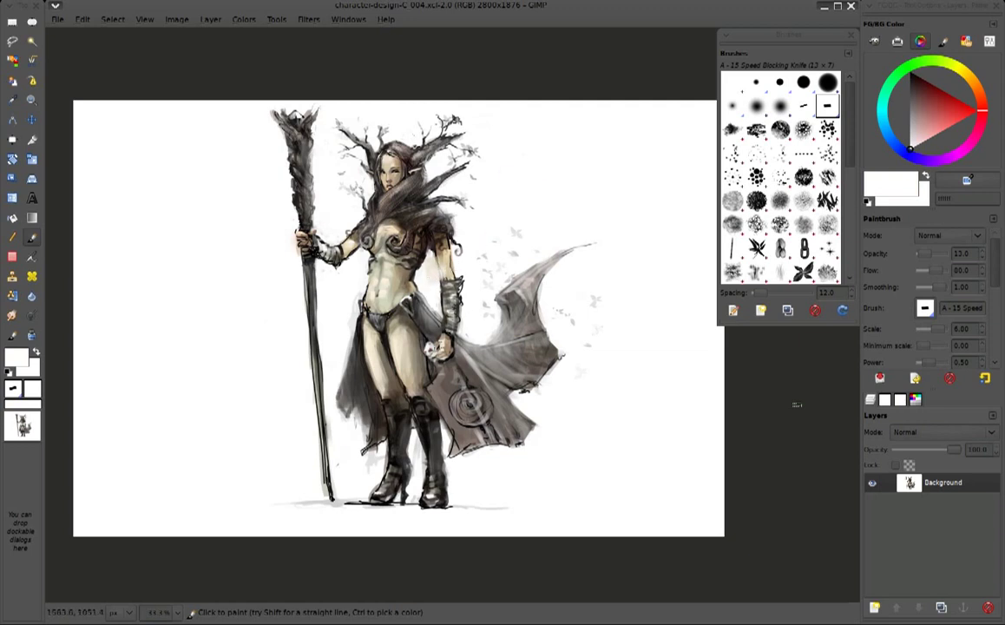
Save a new version of the file as character-design-C_005
scroll(488, 282, "up", 1, "ctrl")
scroll(488, 282, "up", 1, "ctrl")
scroll(488, 282, "down", 2, "ctrl")
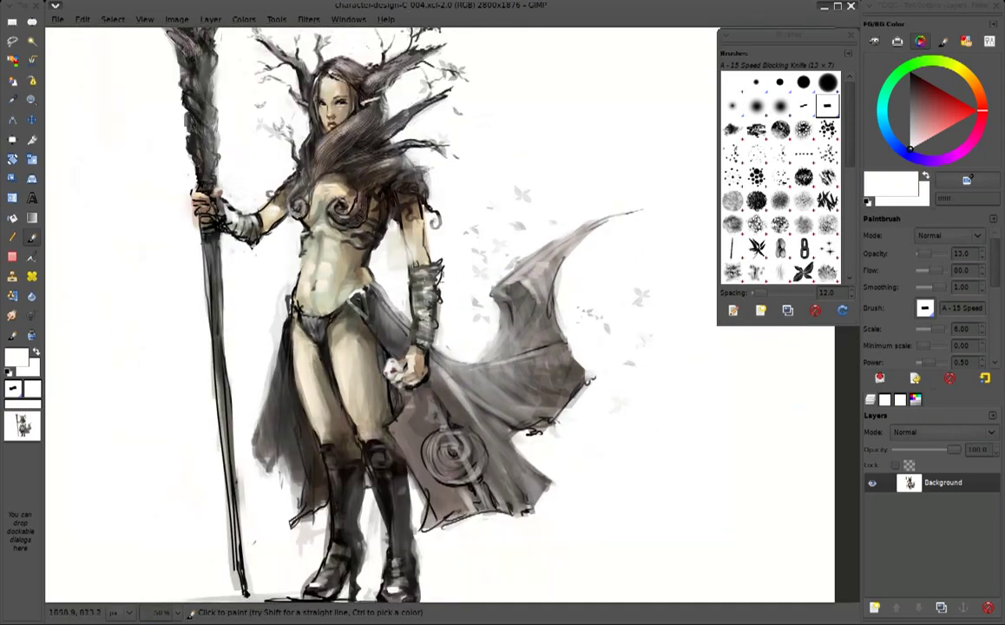
key("ctrl+shift+s")
type("character-design-C_005.xcf")
left_click(707, 564)
Shrink the brush to scale 3.80 and sample a near-black from the painting
left_click(465, 371, "ctrl")
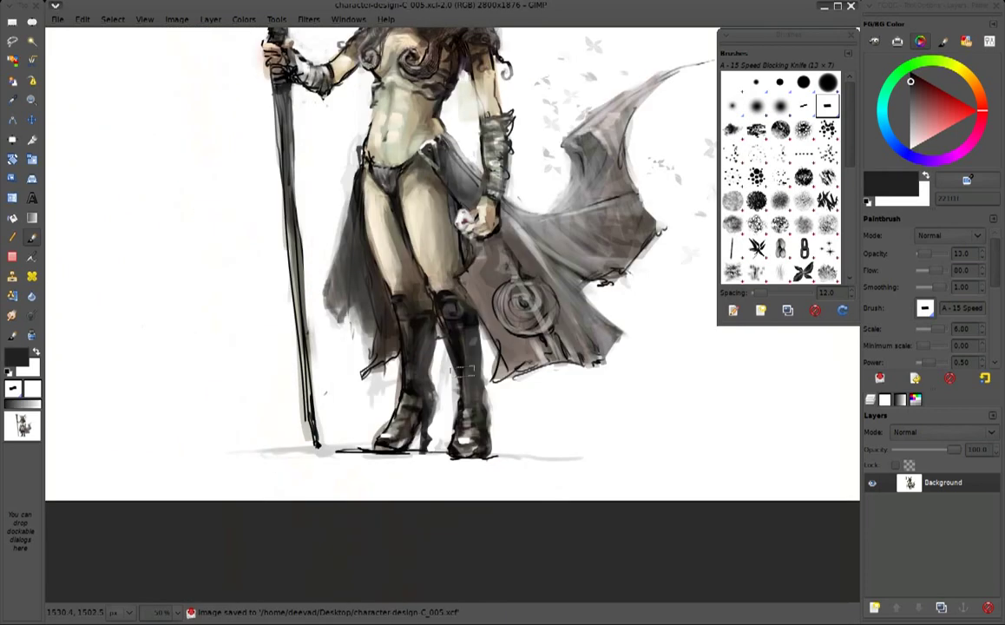
key("bracketleft")
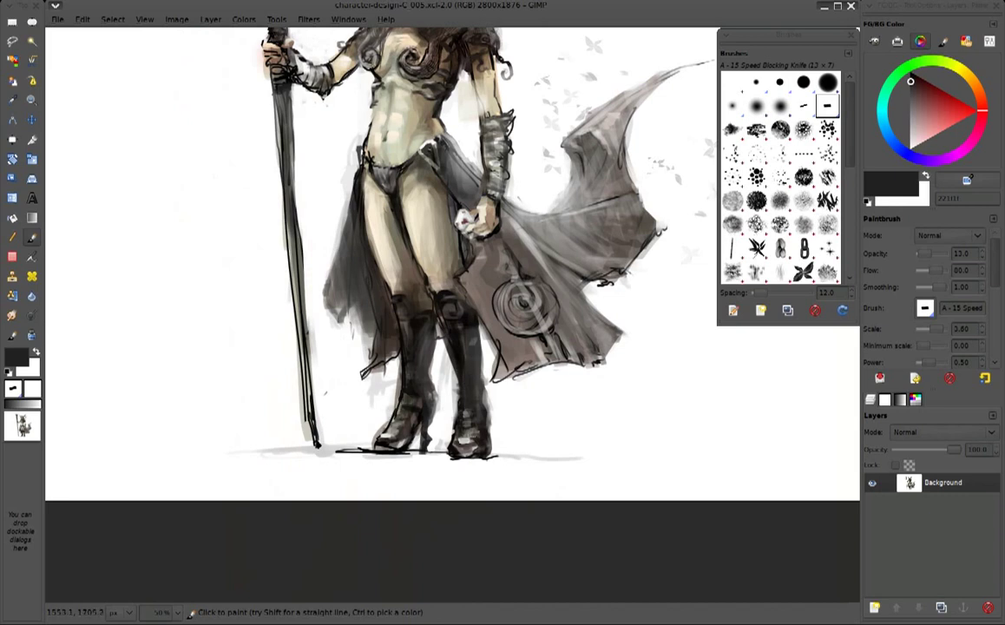
scroll(421, 264, "up", 1)
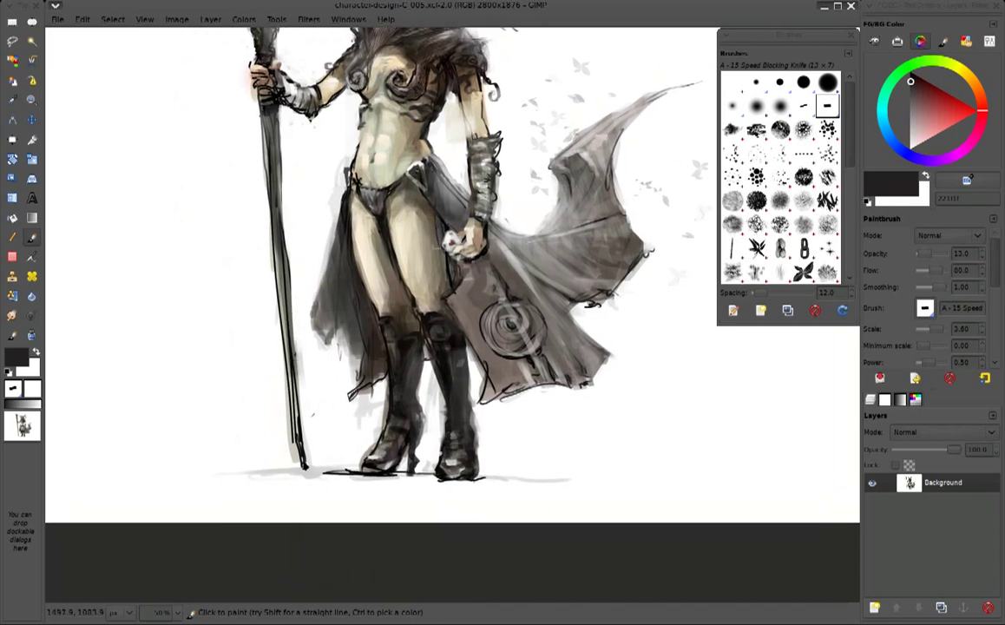
scroll(347, 253, "up", 5)
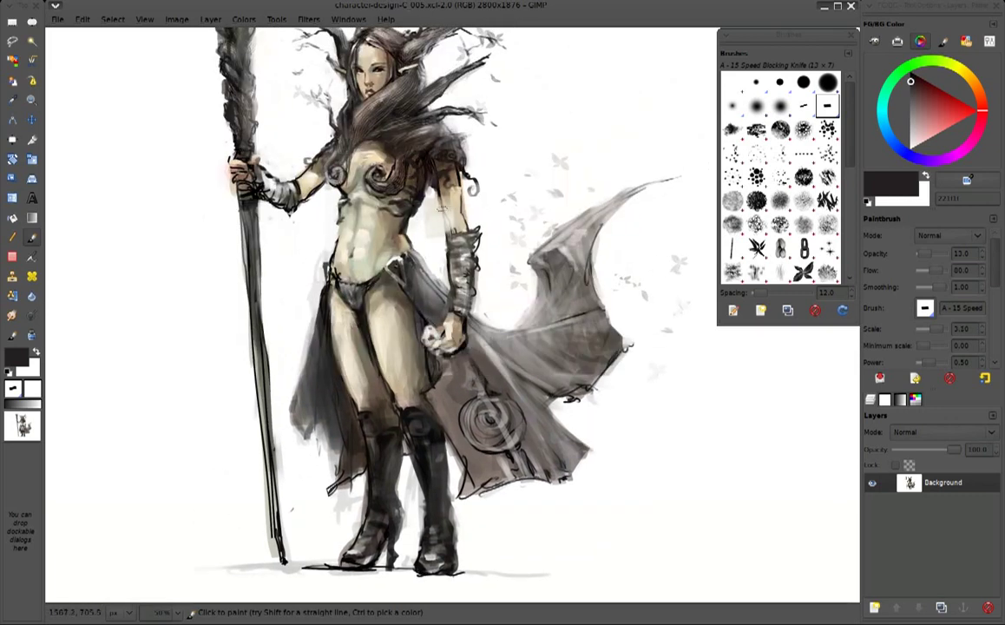
left_click(397, 178, "ctrl")
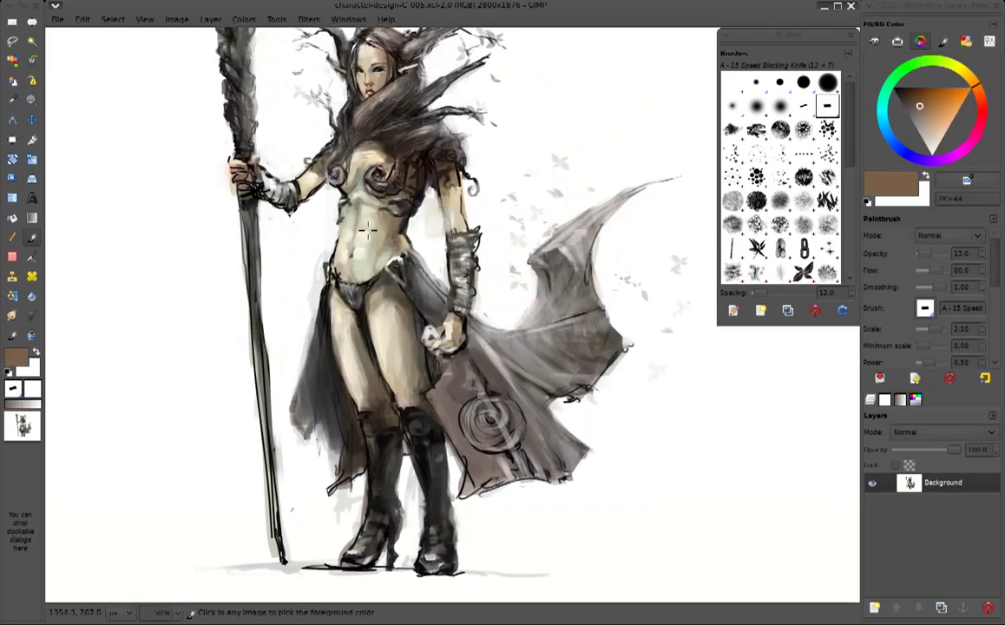
left_click(405, 206, "ctrl")
left_click(425, 177, "ctrl")
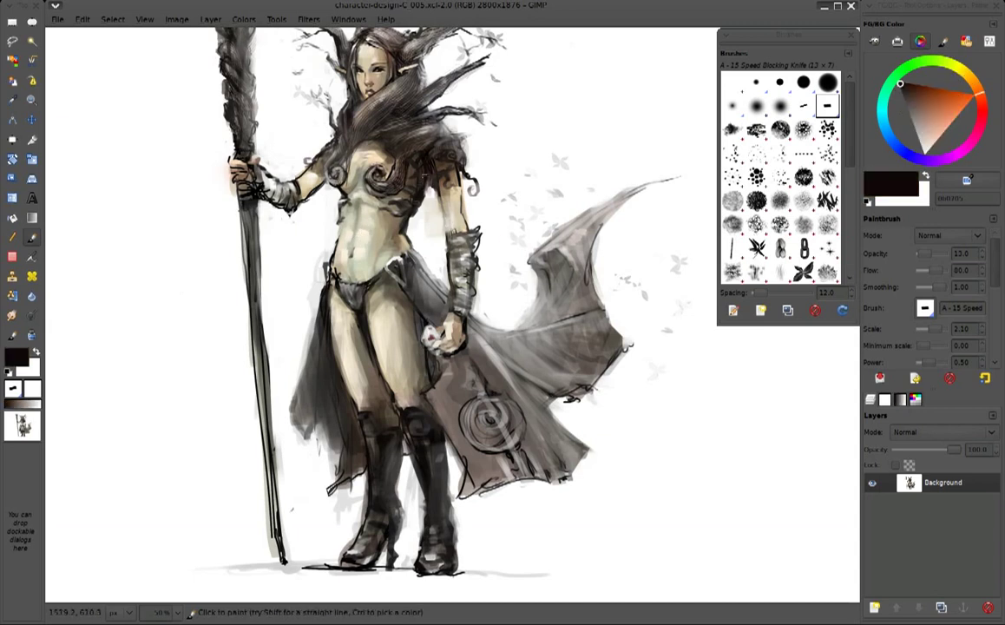
Deepen the cape folds with dark strokes across its upper, middle and lower parts
mouse_move(436, 299)
left_mouse_down()
mouse_move(491, 298)
mouse_move(511, 230)
mouse_move(486, 290)
mouse_move(520, 276)
mouse_move(548, 303)
mouse_move(558, 300)
mouse_move(503, 311)
mouse_move(529, 337)
left_mouse_up()
mouse_move(531, 276)
left_mouse_down()
mouse_move(521, 205)
mouse_move(547, 188)
left_mouse_up()
left_click_drag(525, 233, 565, 178)
left_click_drag(447, 305, 524, 348)
left_click_drag(458, 340, 497, 372)
mouse_move(441, 314)
left_mouse_down()
mouse_move(492, 360)
mouse_move(512, 324)
mouse_move(527, 352)
left_mouse_up()
mouse_move(486, 301)
left_mouse_down()
mouse_move(552, 287)
mouse_move(533, 269)
left_mouse_up()
mouse_move(433, 331)
left_mouse_down()
mouse_move(430, 288)
mouse_move(436, 298)
mouse_move(400, 326)
left_mouse_up()
Add subtle dark strokes at the cape's left edge and abdomen, and shade the staff darker
left_click_drag(284, 375, 304, 418)
left_click_drag(404, 234, 378, 264)
left_click_drag(229, 236, 217, 280)
left_click_drag(217, 198, 227, 283)
left_click_drag(257, 352, 248, 493)
left_click_drag(247, 399, 254, 497)
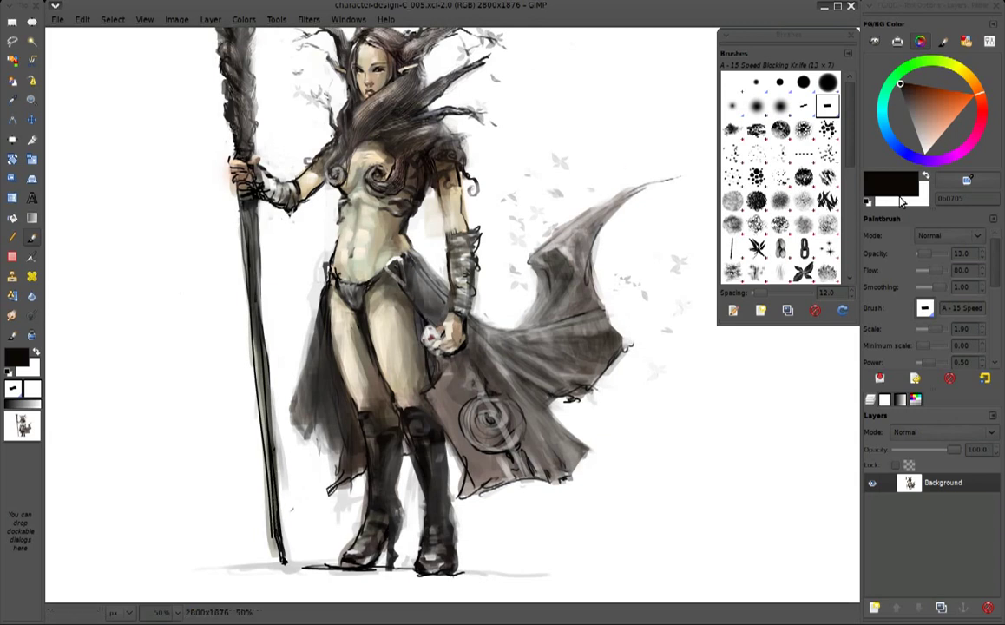
Switch to white at full opacity, adjust the brush size, and sample a warm grey
key("x")
key("bracketleft")
key("bracketleft")
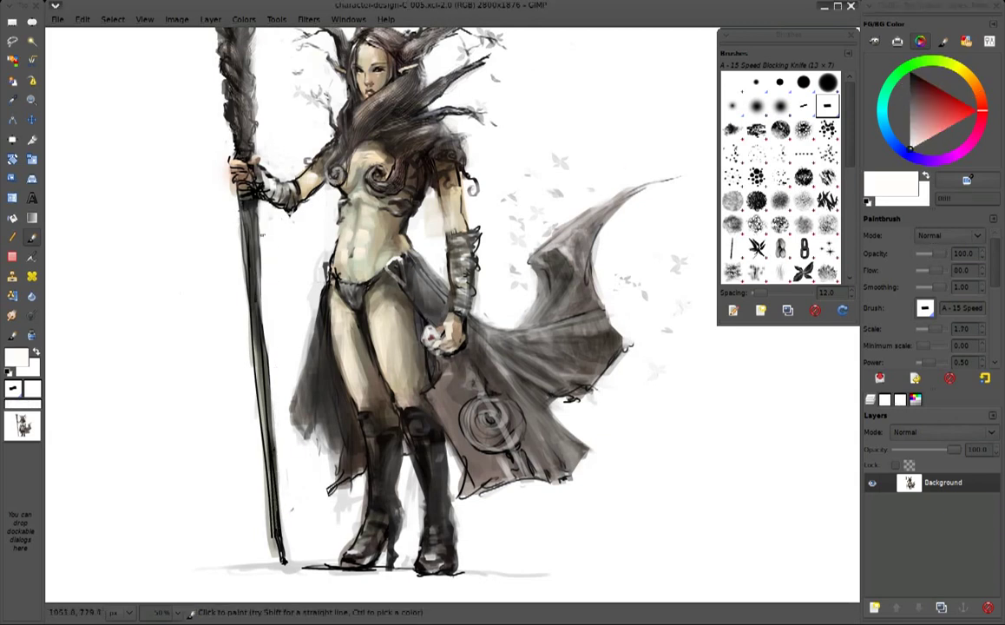
key("bracketright")
key("bracketright")
key("bracketright")
left_click(352, 222, "ctrl")
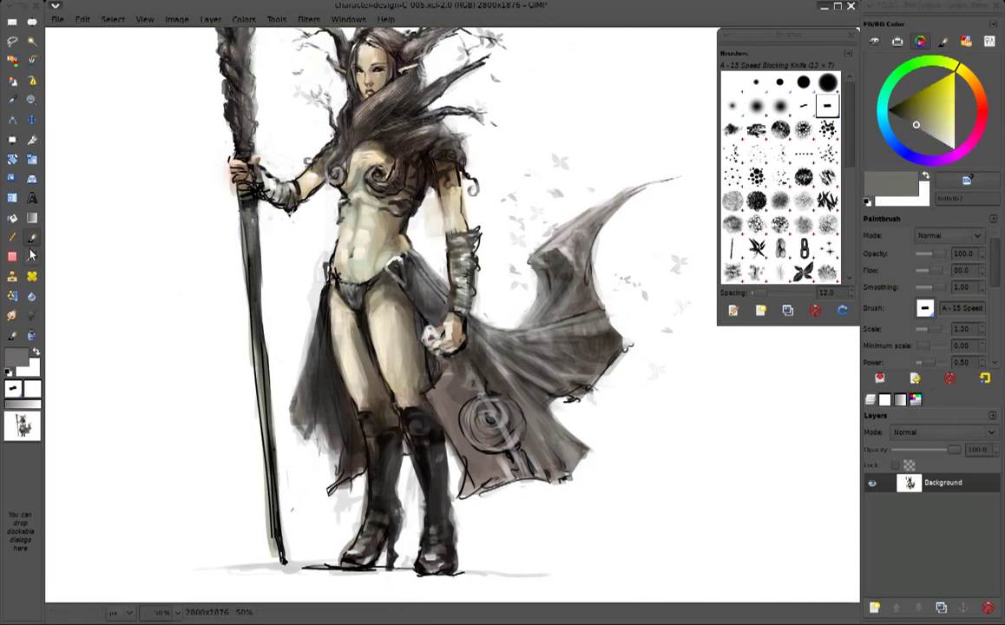
With the A-2 Rake preset at opacity 34, paint near-white streaks down the staff and hair
right_click(772, 438)
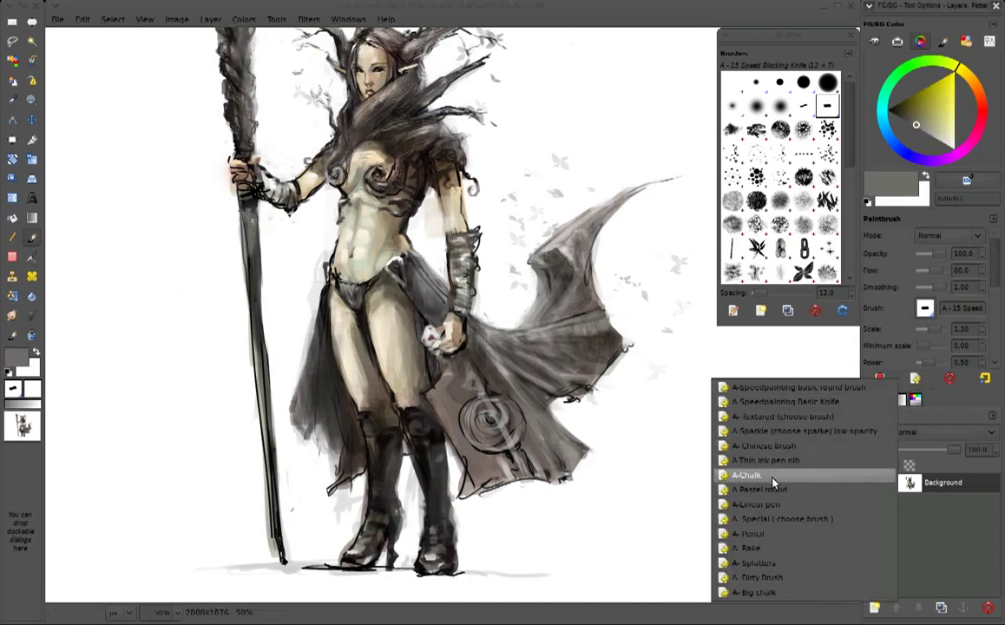
left_click(773, 478)
left_click_drag(938, 256, 922, 257)
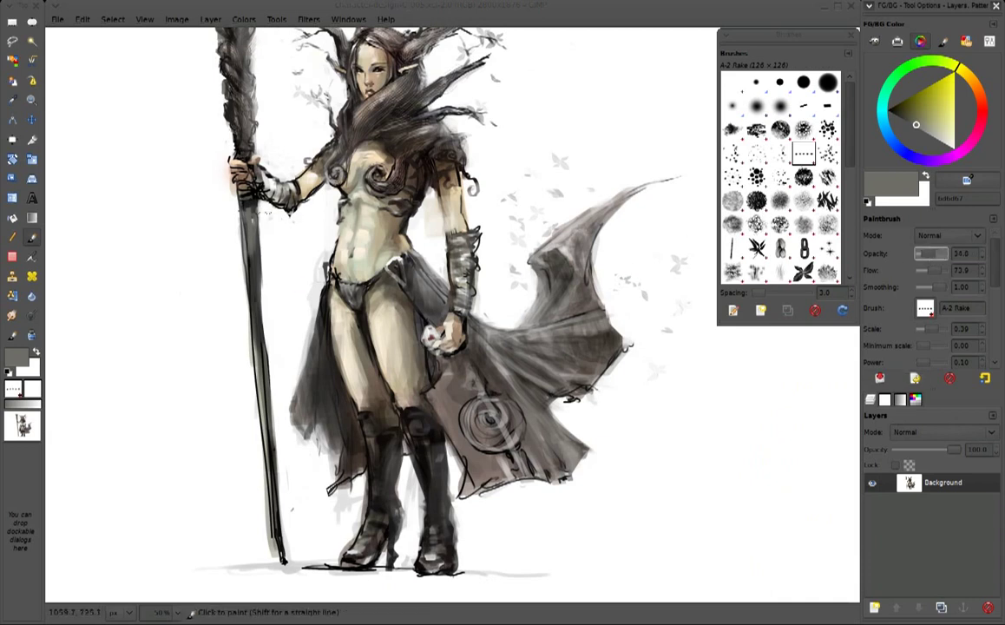
left_click(243, 195, "ctrl")
left_click_drag(234, 241, 243, 365)
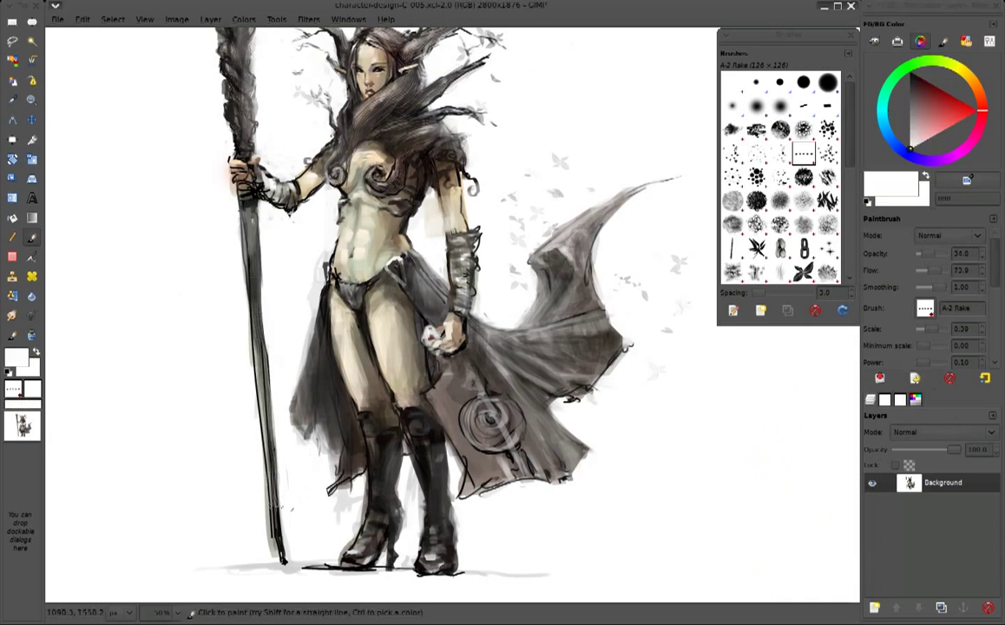
left_click_drag(270, 401, 276, 512)
key("ctrl+z")
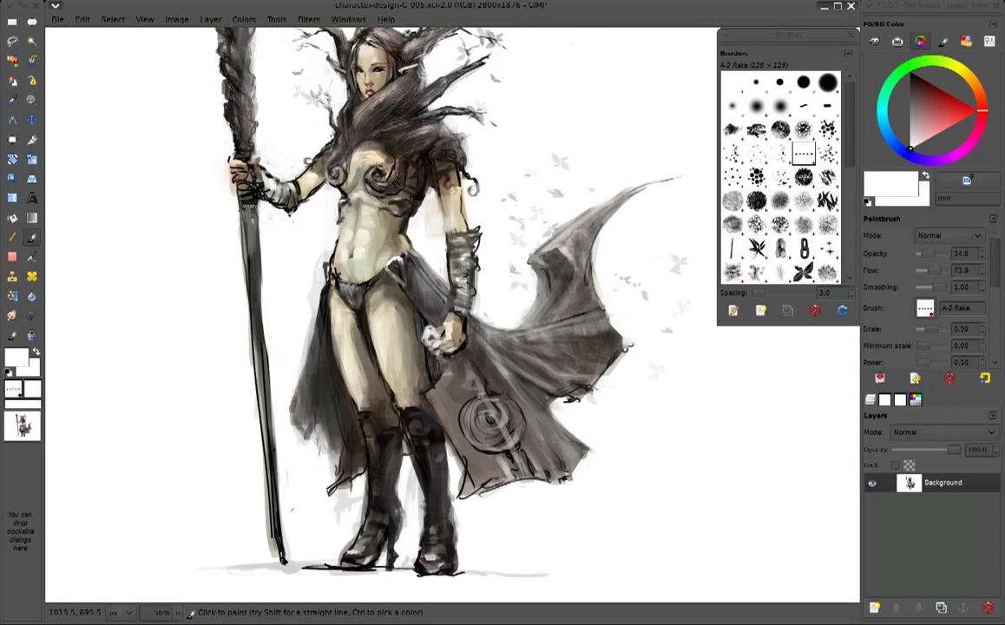
left_click_drag(228, 187, 247, 428)
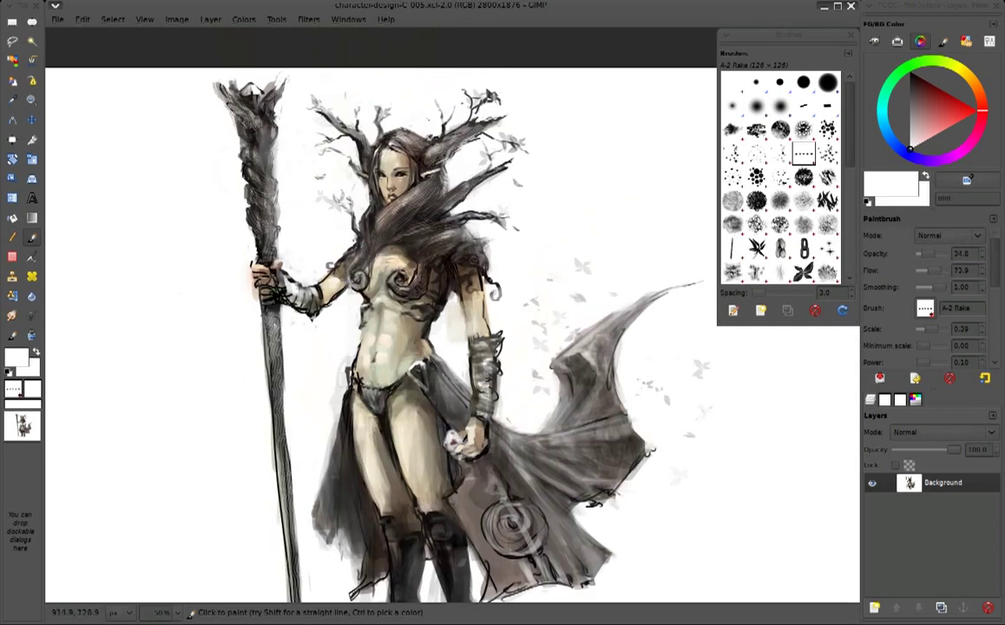
left_click_drag(417, 223, 474, 250)
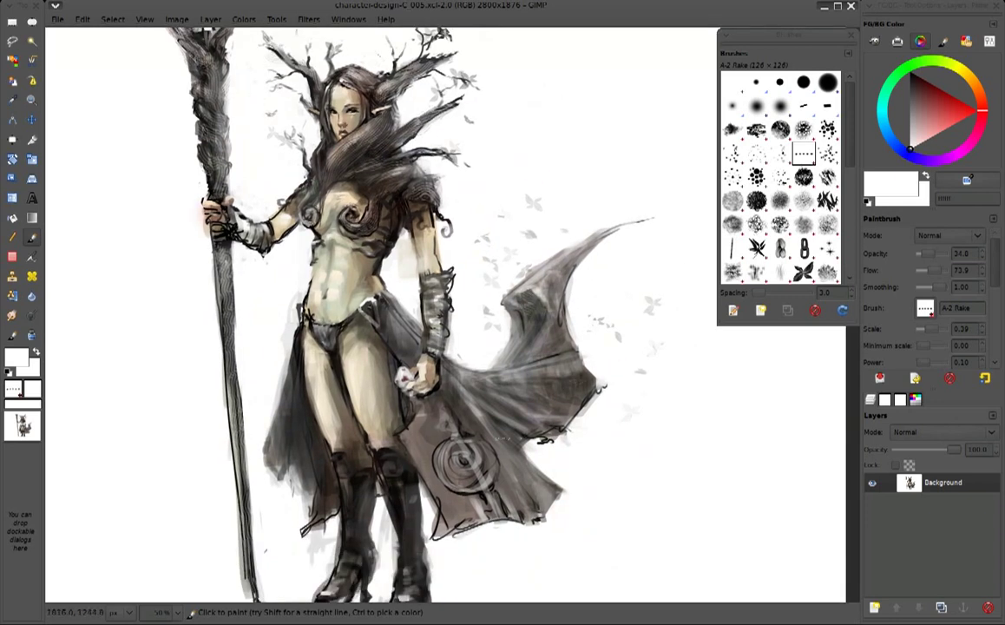
Stamp dark warm-grey leaf splatters at the upper right using the A-2 Splat brush
left_click(780, 177)
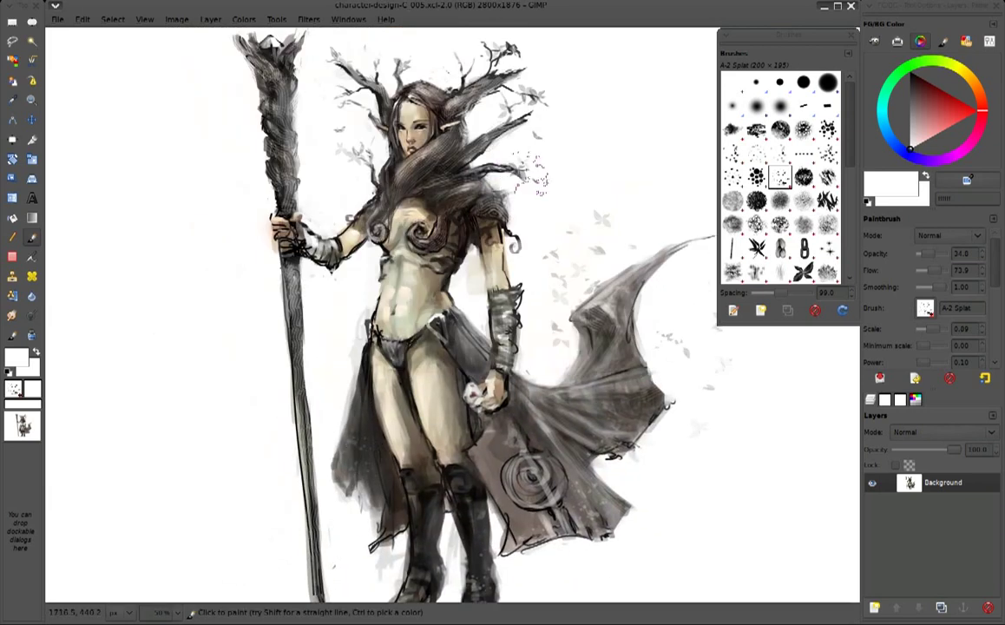
left_click(324, 553, "ctrl")
left_click_drag(607, 152, 580, 178)
left_click(641, 123, "ctrl")
key("k")
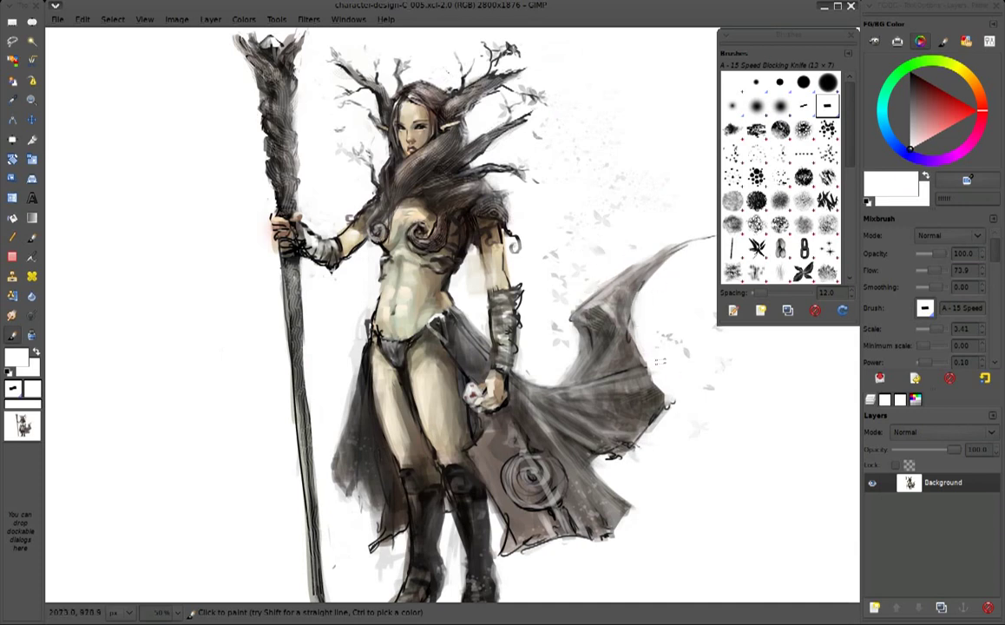
Airbrush a light grey glow over the head and antlers
left_click(355, 123, "ctrl")
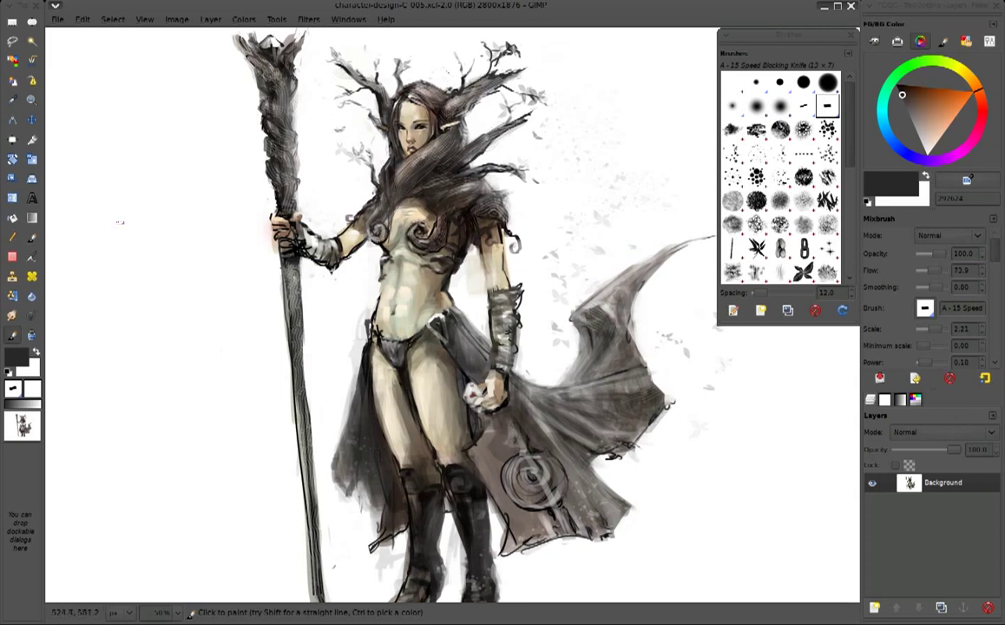
key("a")
left_click(382, 82, "ctrl")
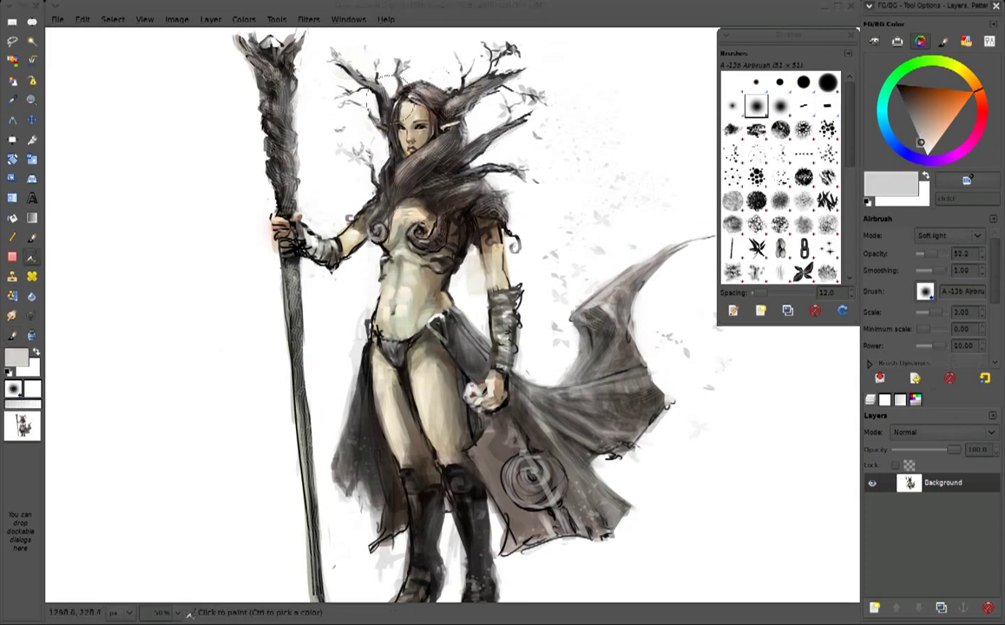
left_click_drag(382, 83, 351, 95)
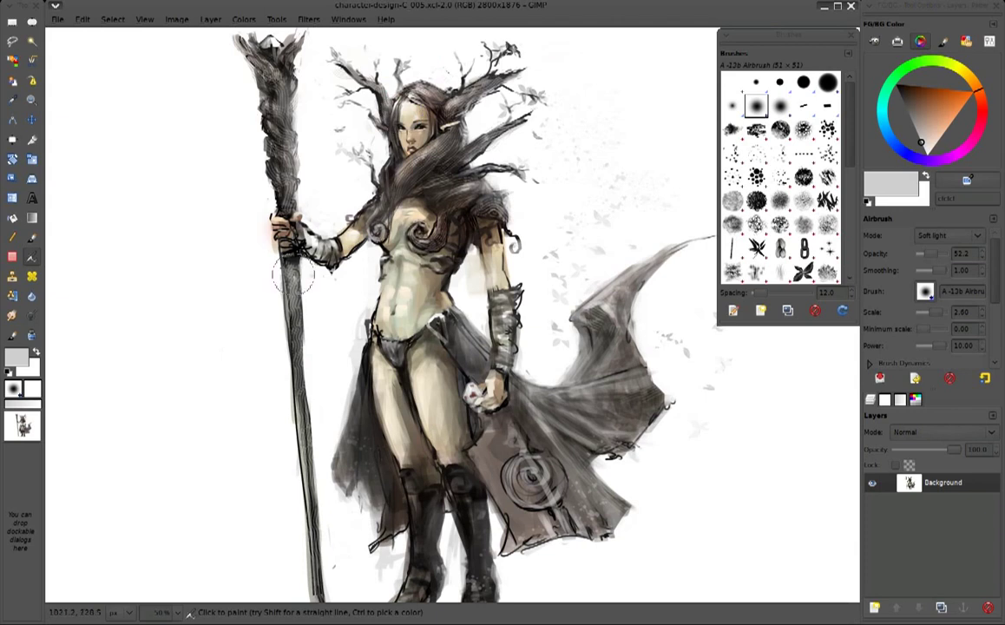
key("bracketright")
key("bracketright")
key("bracketright")
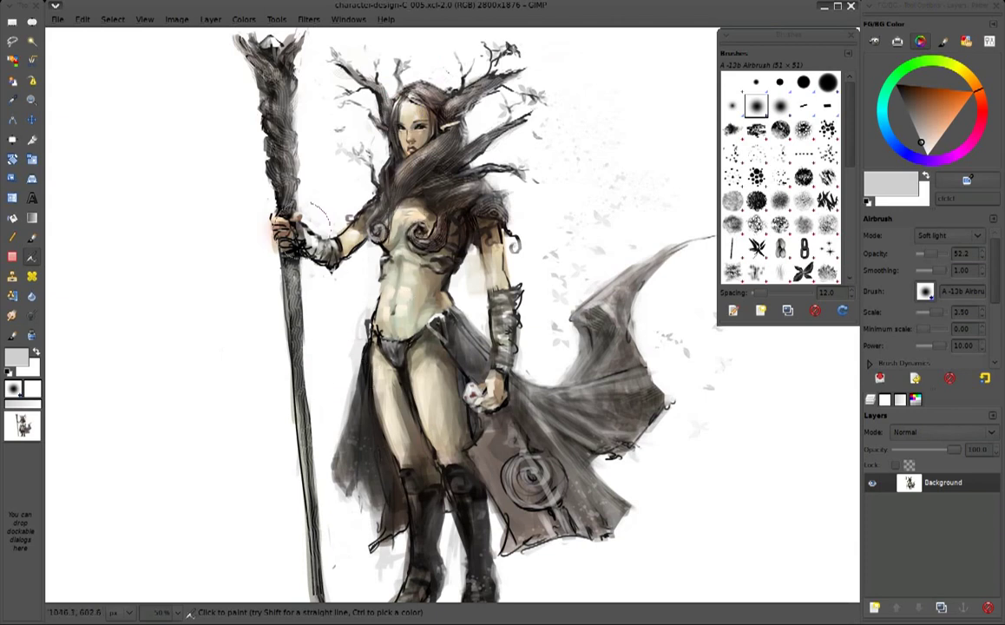
Airbrush faint darker brown shading on the thigh in Normal mode with a smaller brush
left_click(395, 386, "ctrl")
left_click(948, 235)
left_click(911, 87)
left_click(382, 425, "ctrl")
key("bracketleft")
key("bracketleft")
left_click_drag(400, 441, 355, 399)
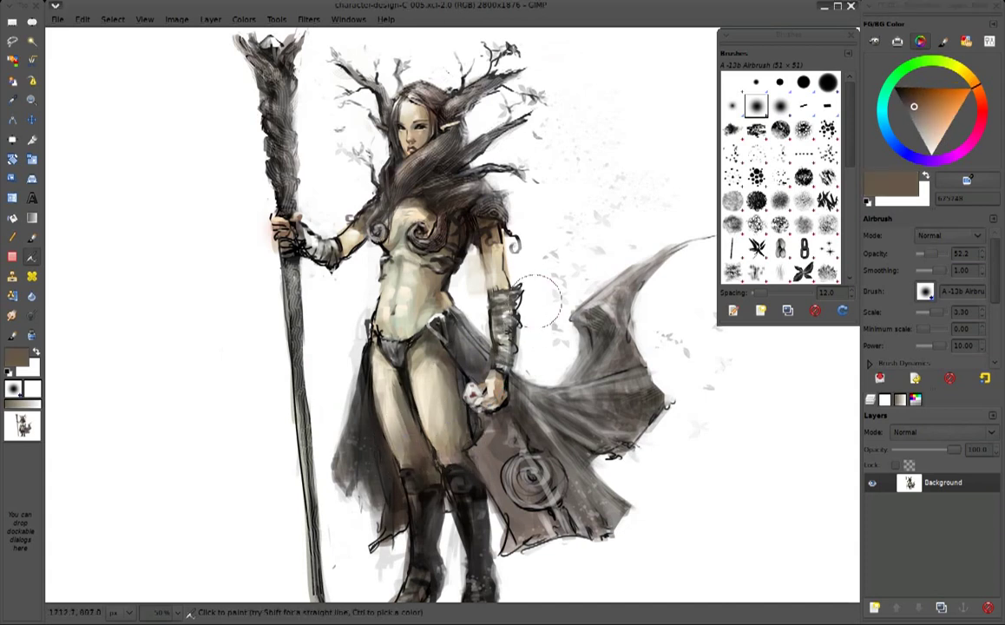
key("bracketleft")
key("bracketleft")
key("bracketleft")
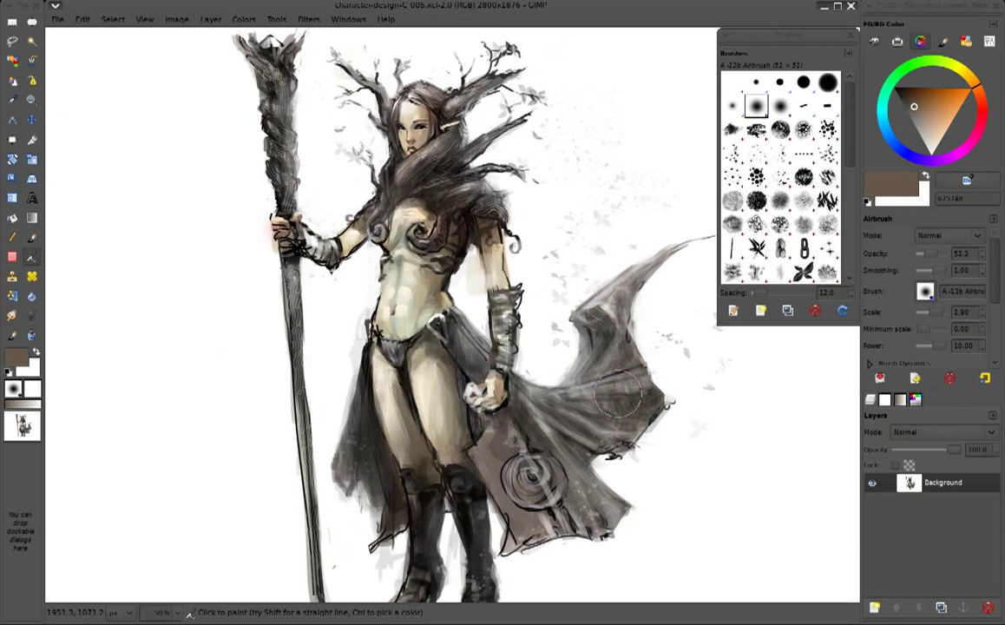
Mirror the painting horizontally, return to the Mixbrush, and lighten a small patch beside the face
key("h")
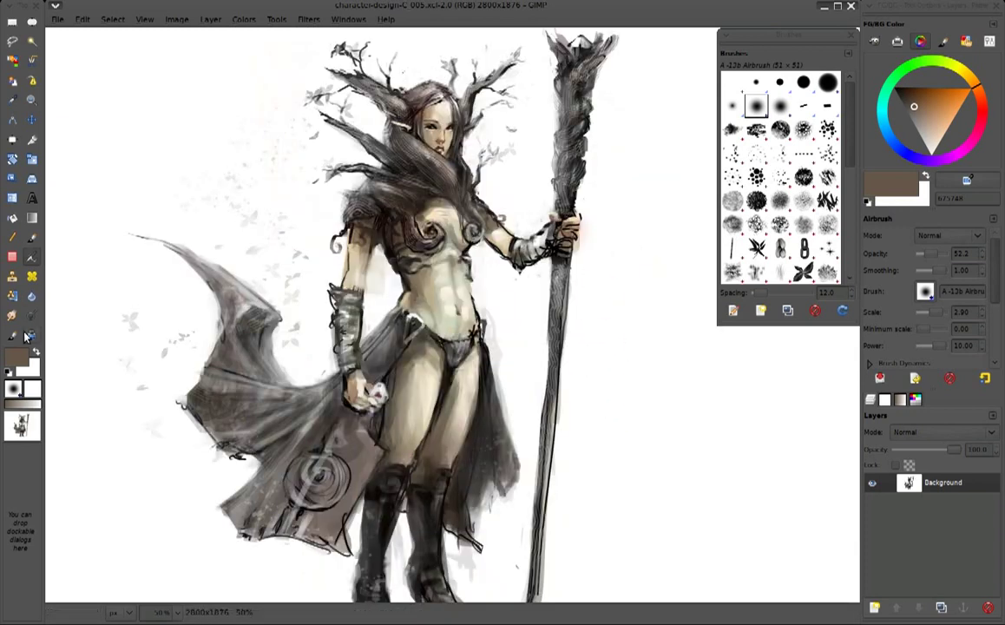
left_click(12, 335)
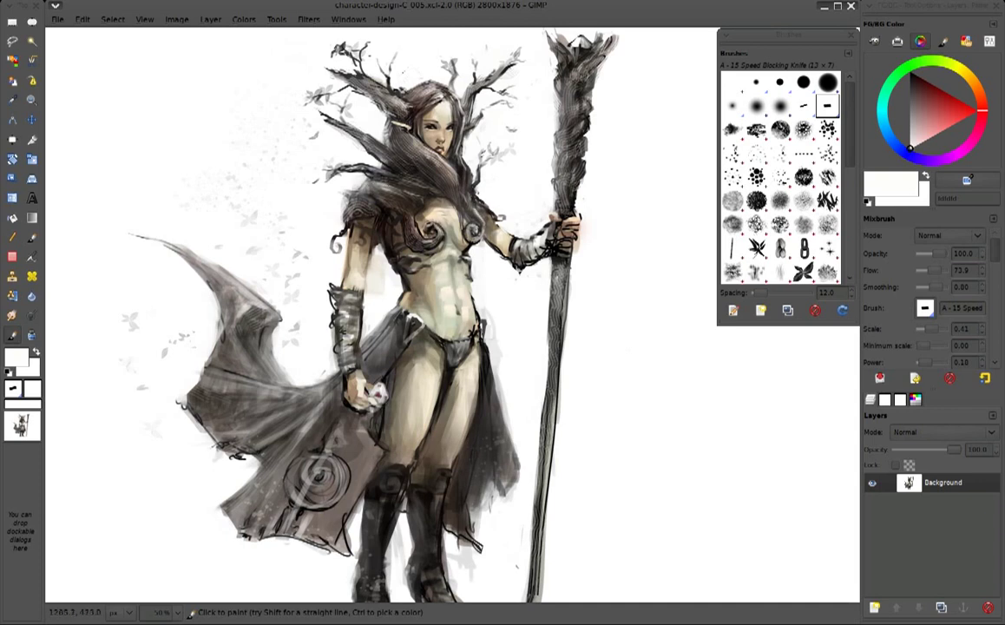
left_click(439, 178, "ctrl")
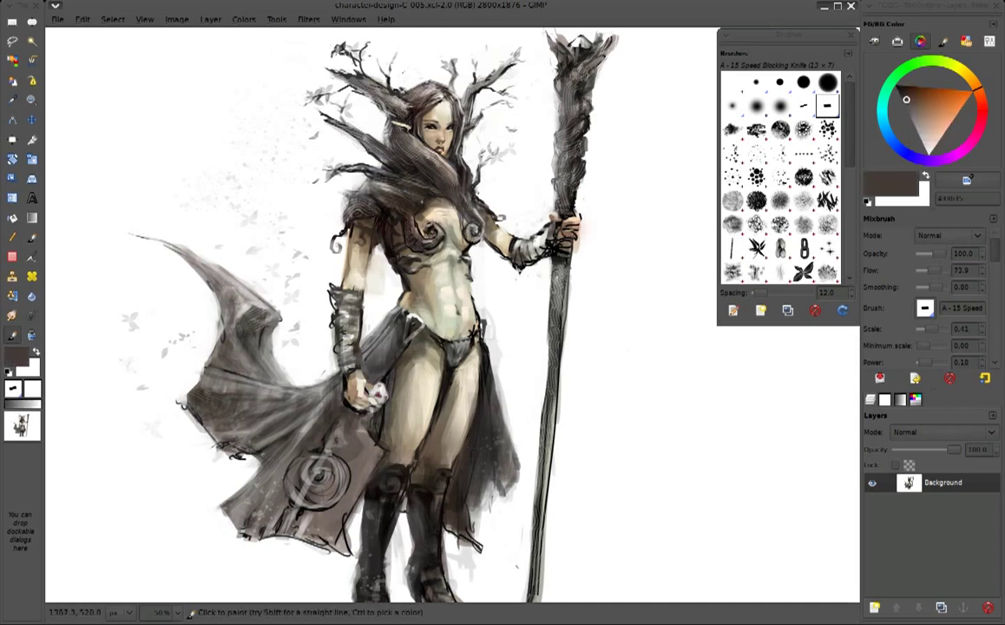
left_click(382, 143, "ctrl")
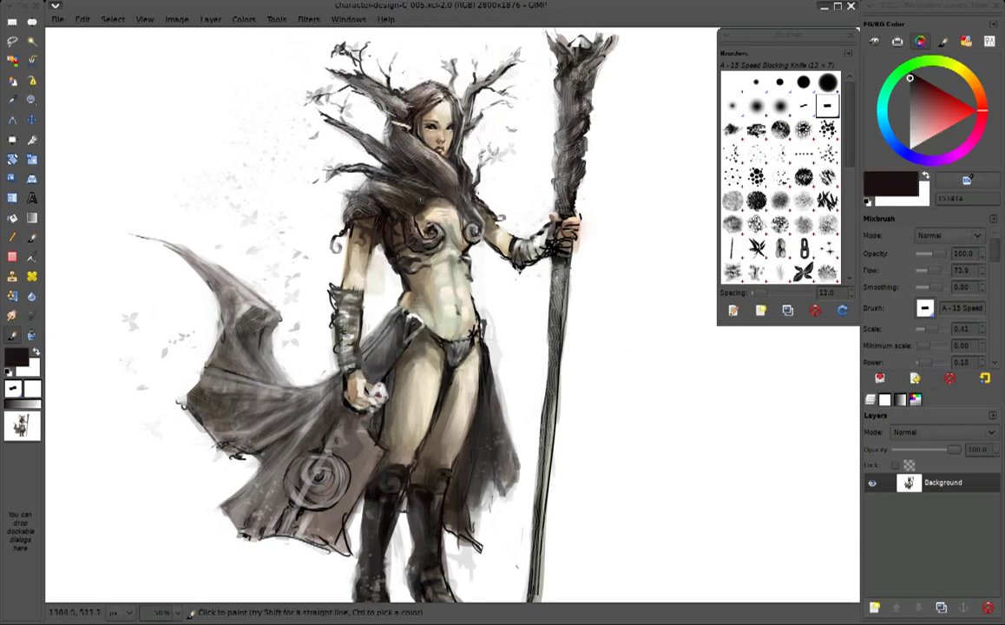
left_click(497, 181, "ctrl")
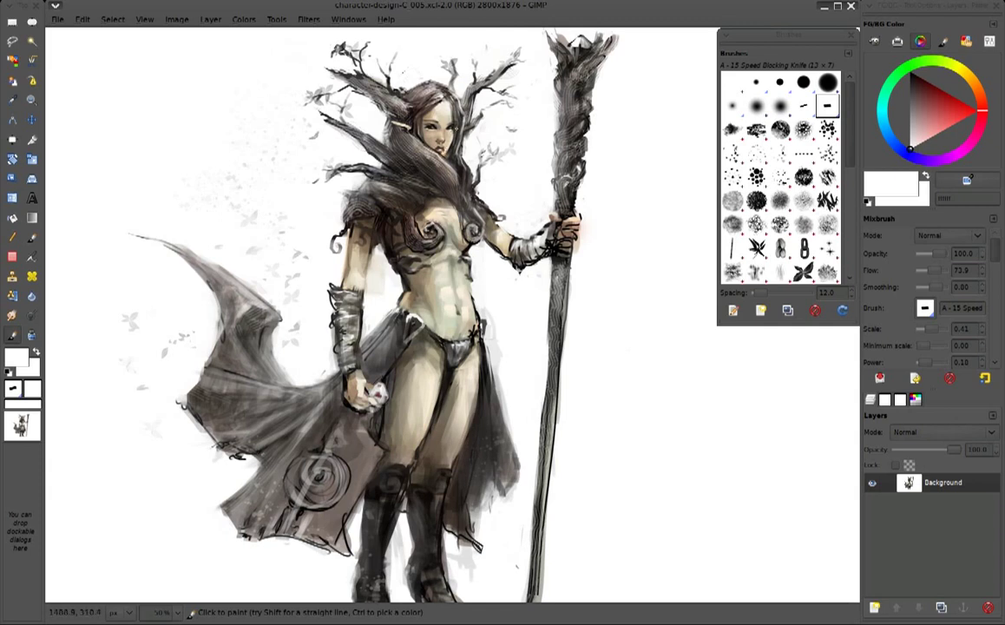
left_click_drag(416, 102, 371, 92)
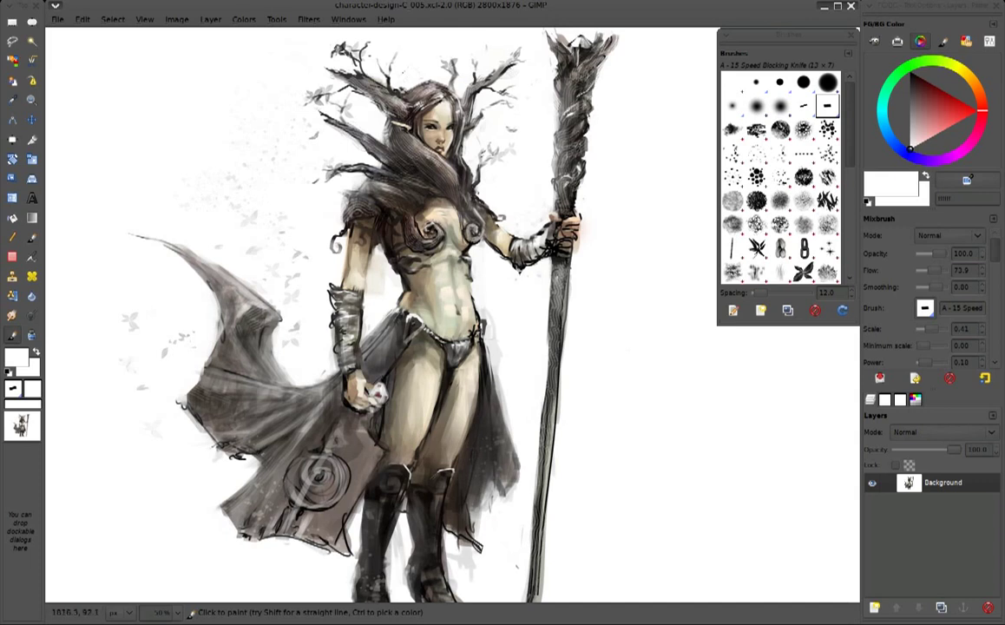
Sample dark brown, mid grey, white, dark grey and off-white tones around the head
left_click(523, 50, "ctrl")
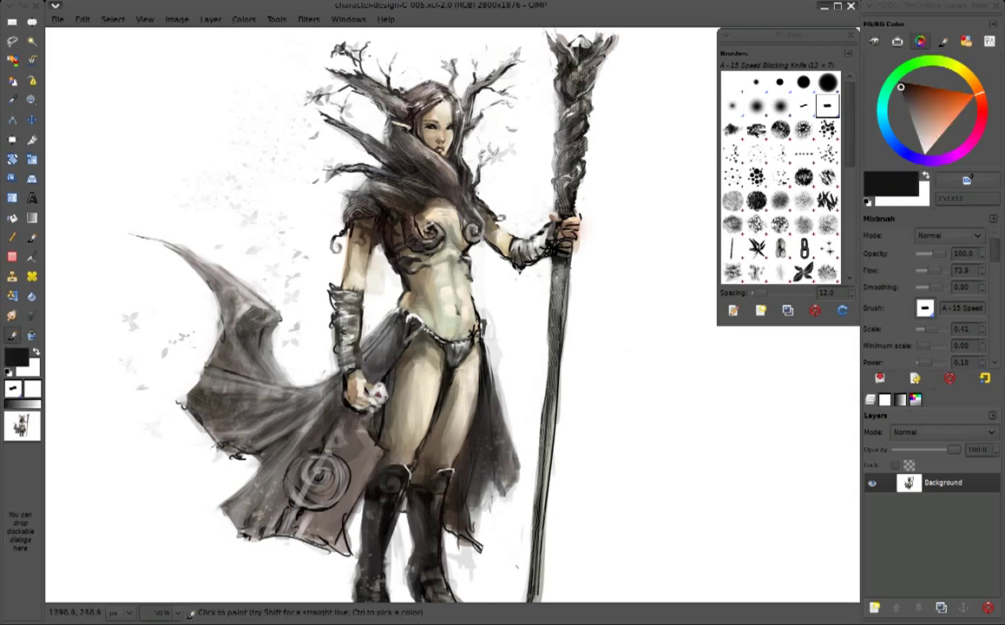
left_click(506, 94, "ctrl")
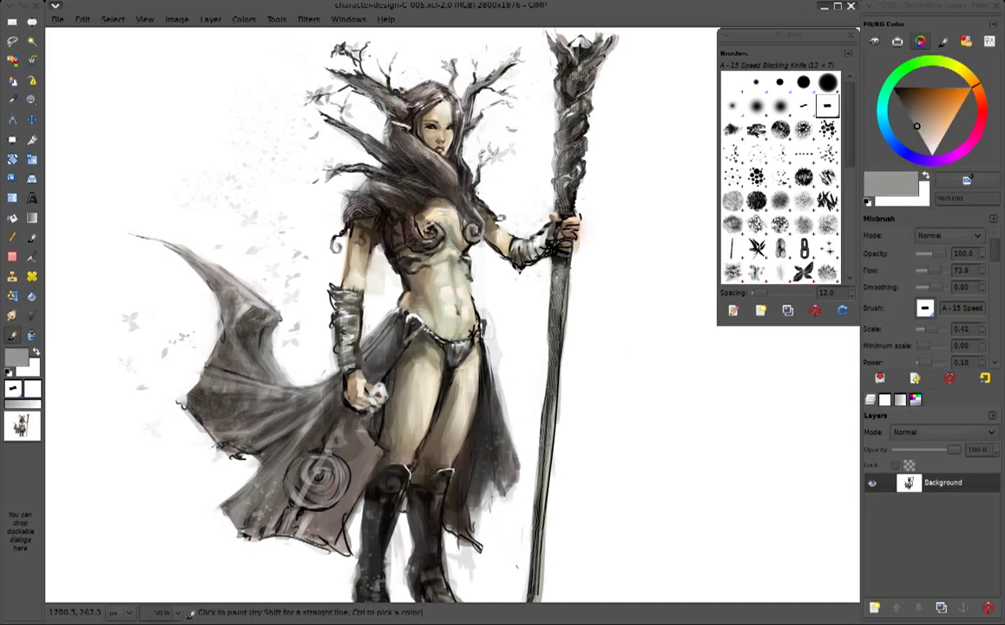
left_click(507, 94, "ctrl")
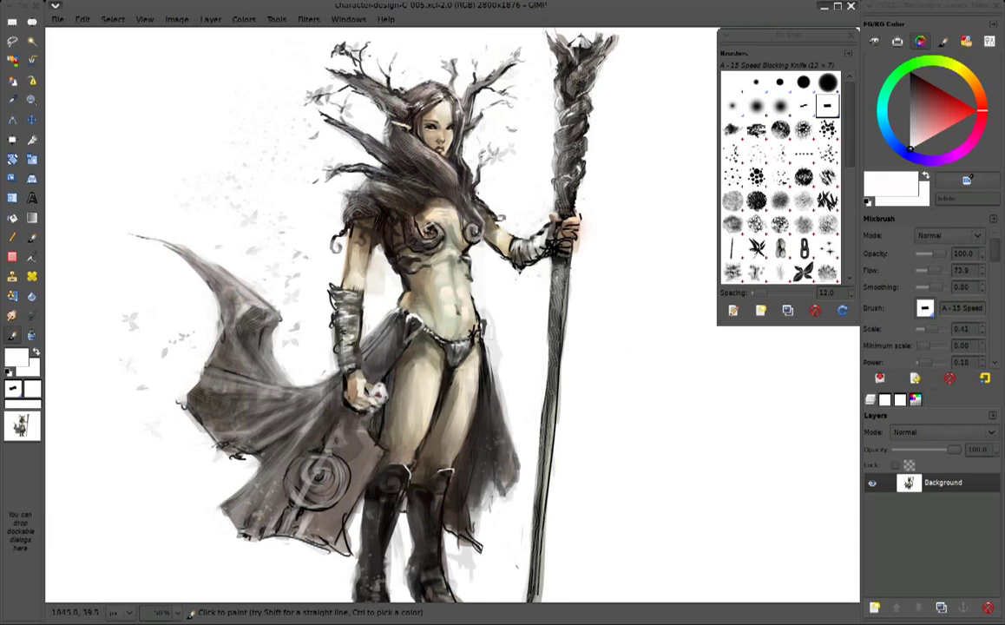
left_click(347, 89, "ctrl")
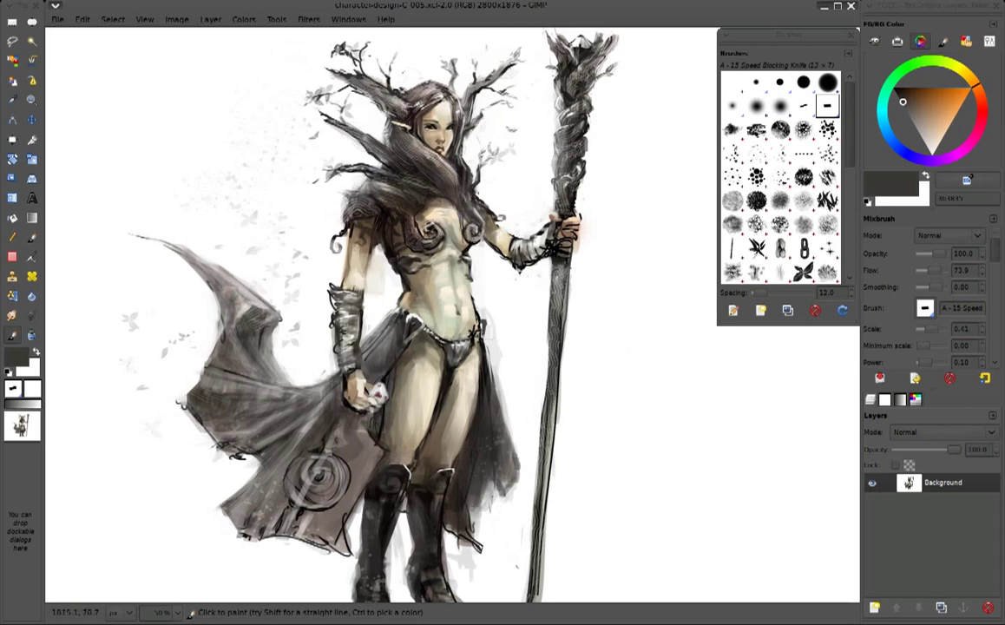
left_click(528, 34, "ctrl")
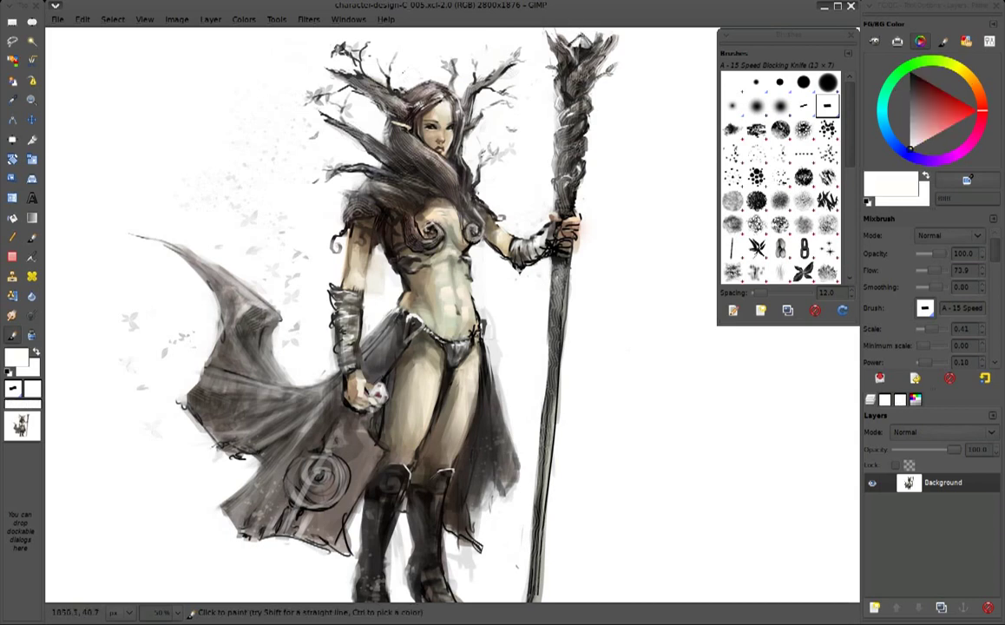
left_click(518, 99, "ctrl")
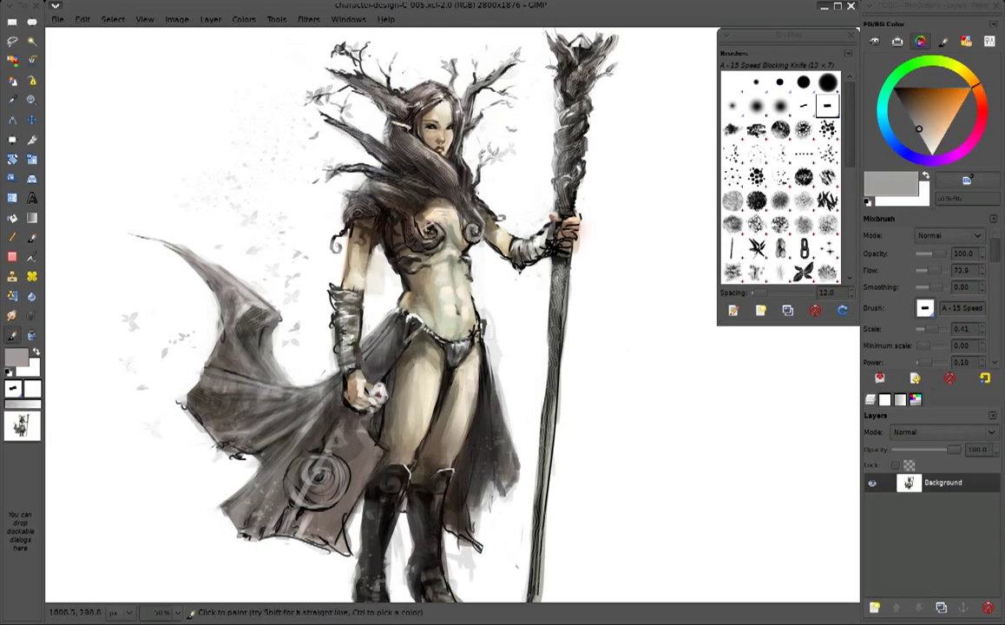
Pick near-black, off-white, tan and grey tones for line work and highlights on the arms and torso
left_click(342, 131, "ctrl")
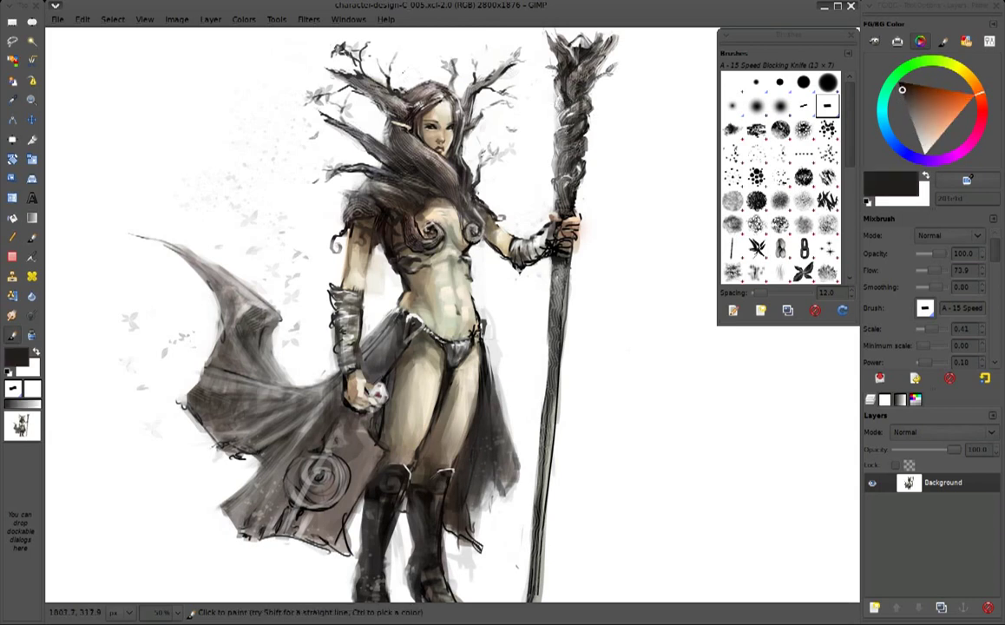
left_click(501, 161, "ctrl")
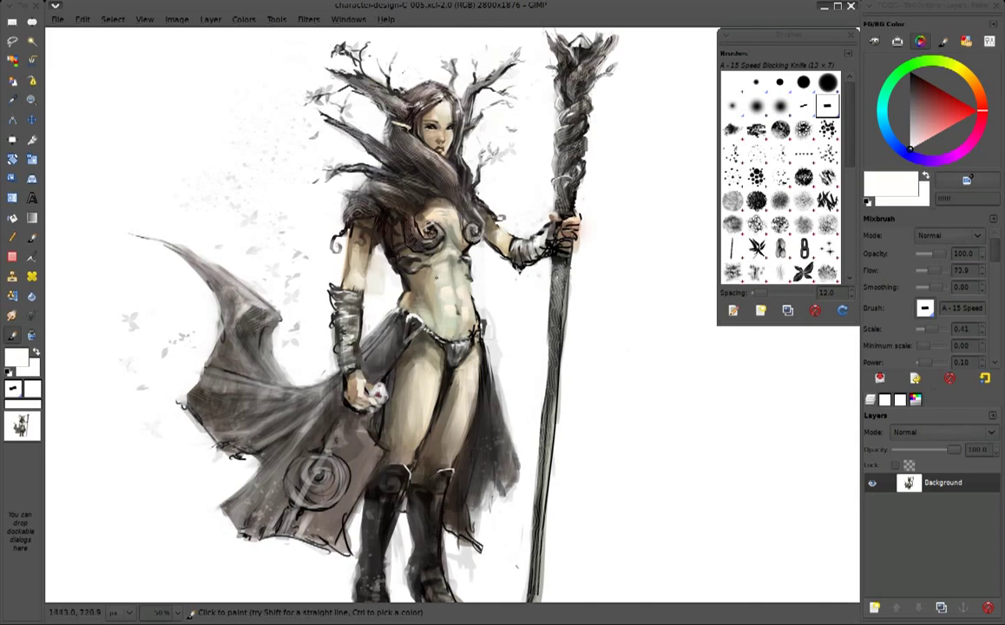
left_click(312, 350, "ctrl")
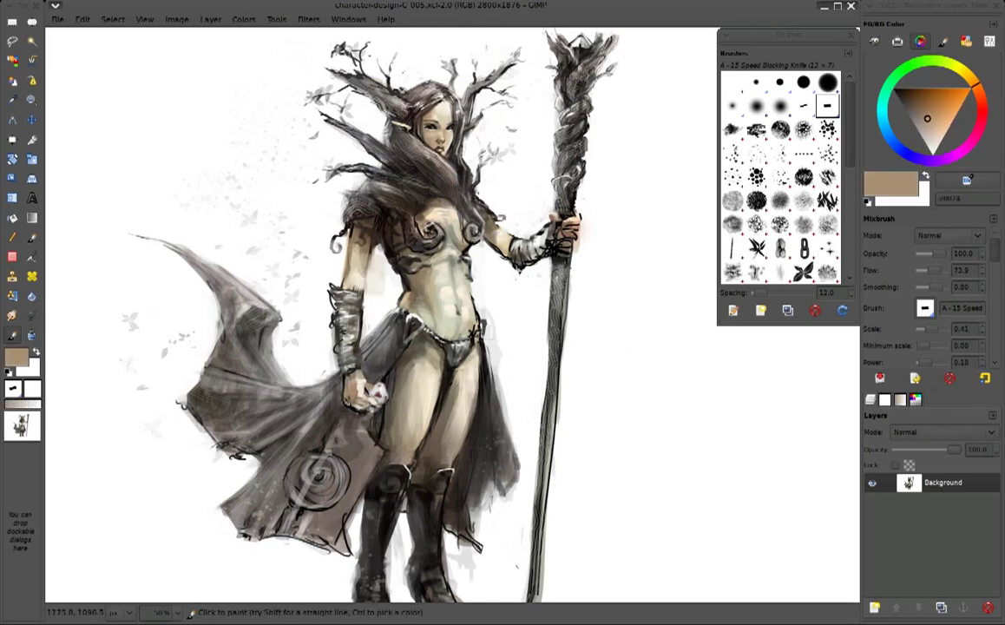
left_click(328, 345, "ctrl")
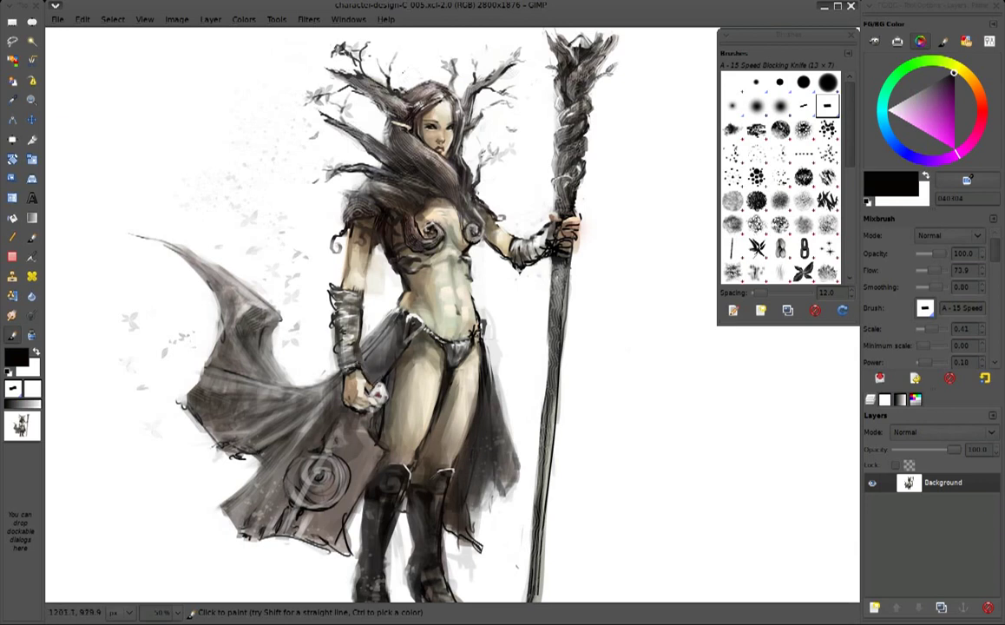
left_click(332, 337, "ctrl")
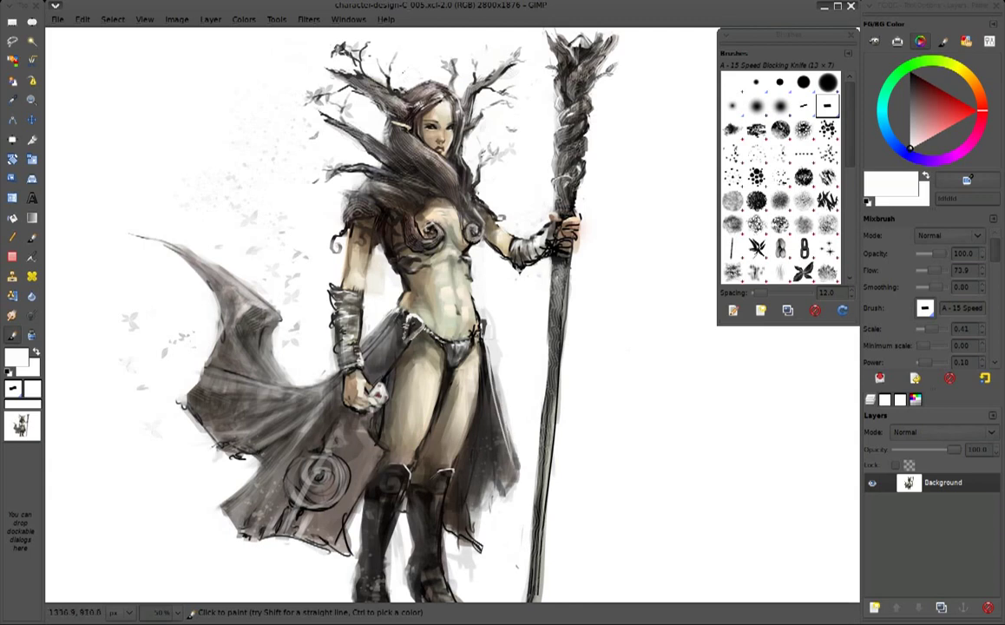
left_click(357, 314, "ctrl")
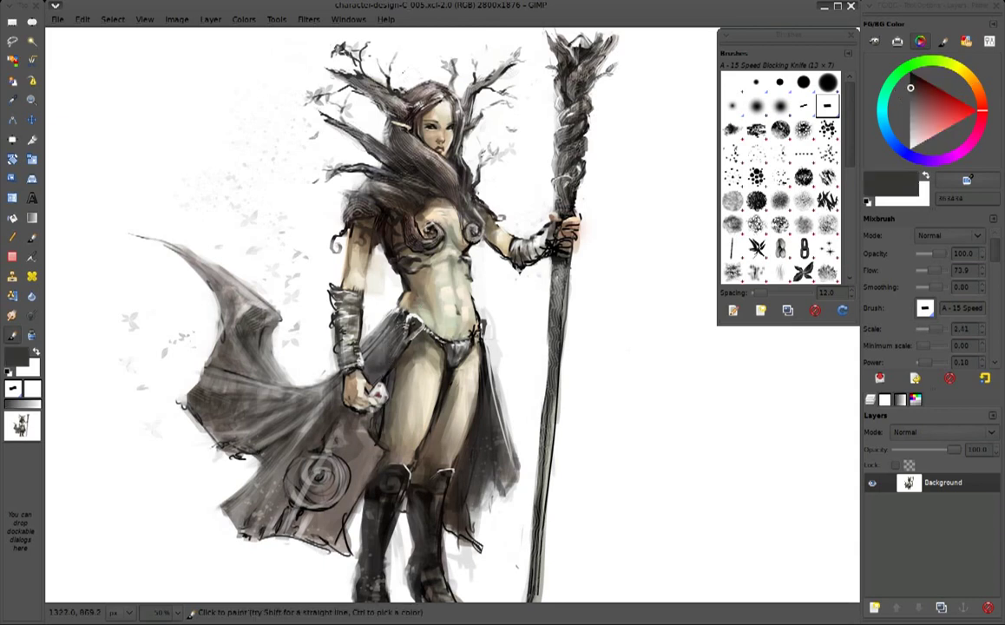
Bring the legs and lower cape into view and sample dark and light greys near the boots
left_click_drag(421, 344, 431, 256)
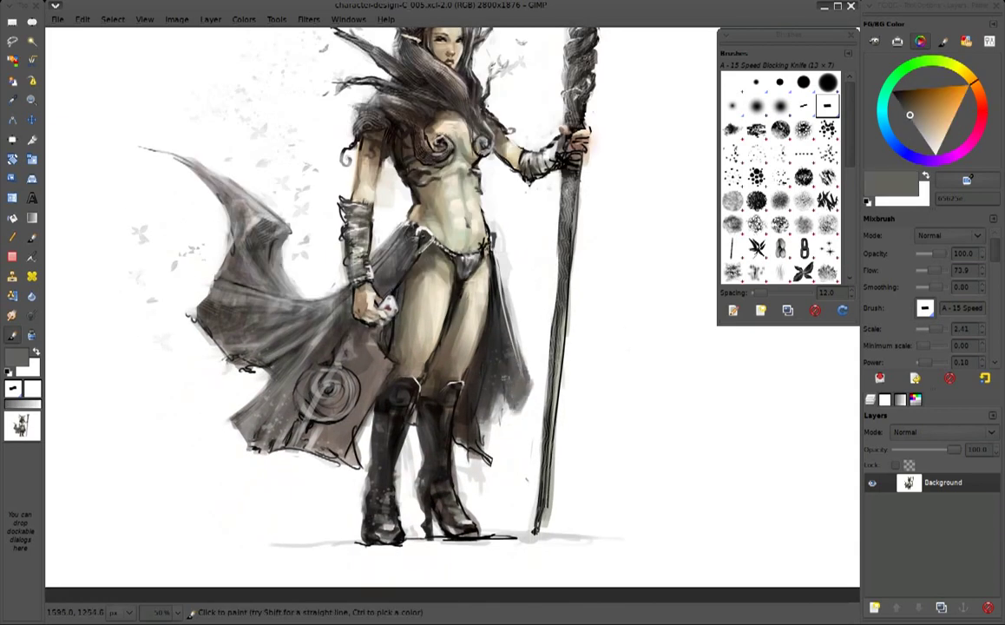
left_click(458, 351, "ctrl")
key("x")
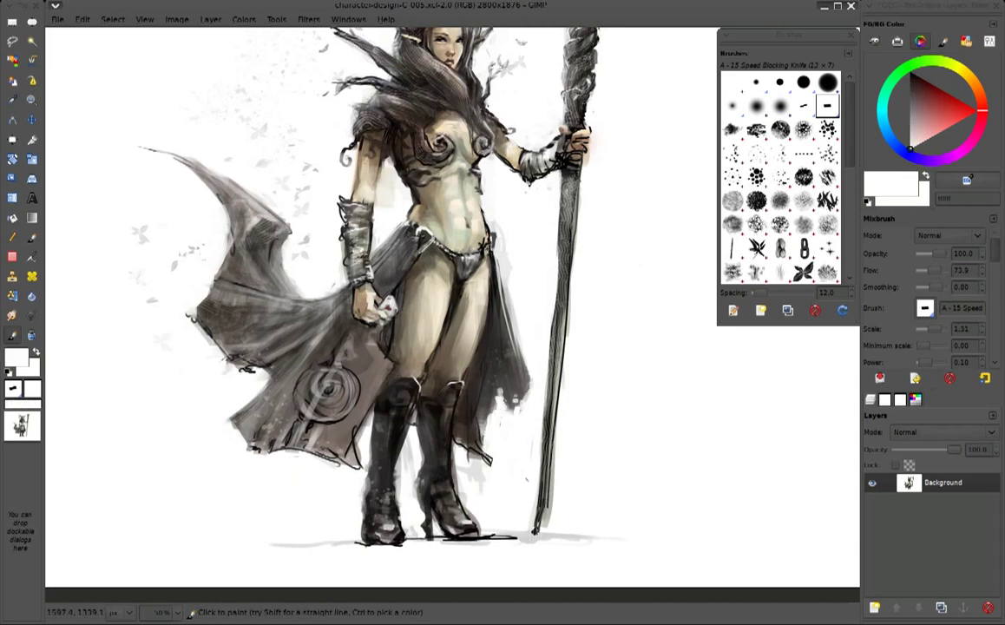
left_click(454, 351, "ctrl")
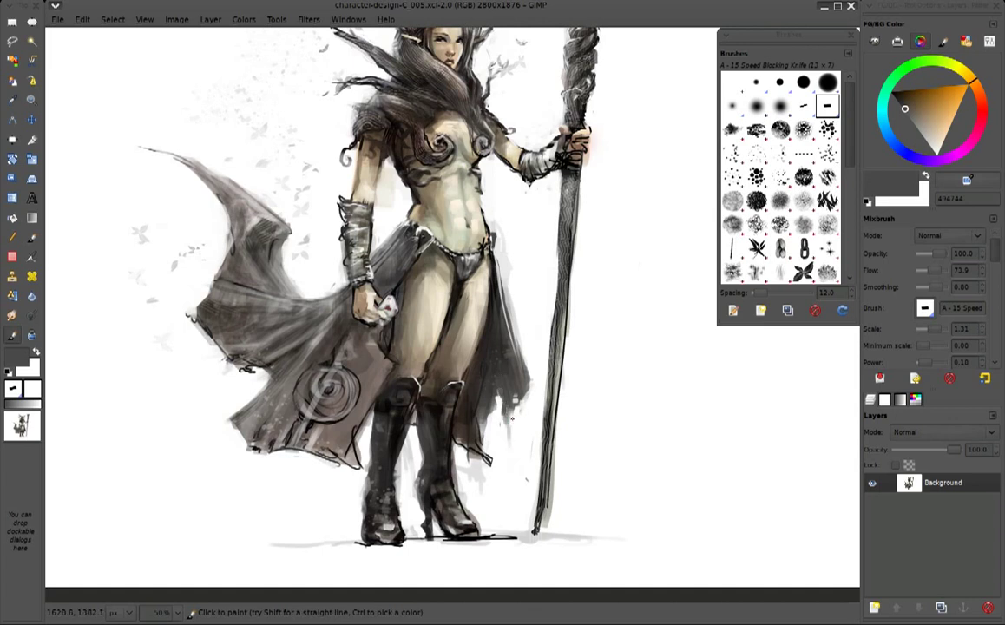
left_click(379, 438, "ctrl")
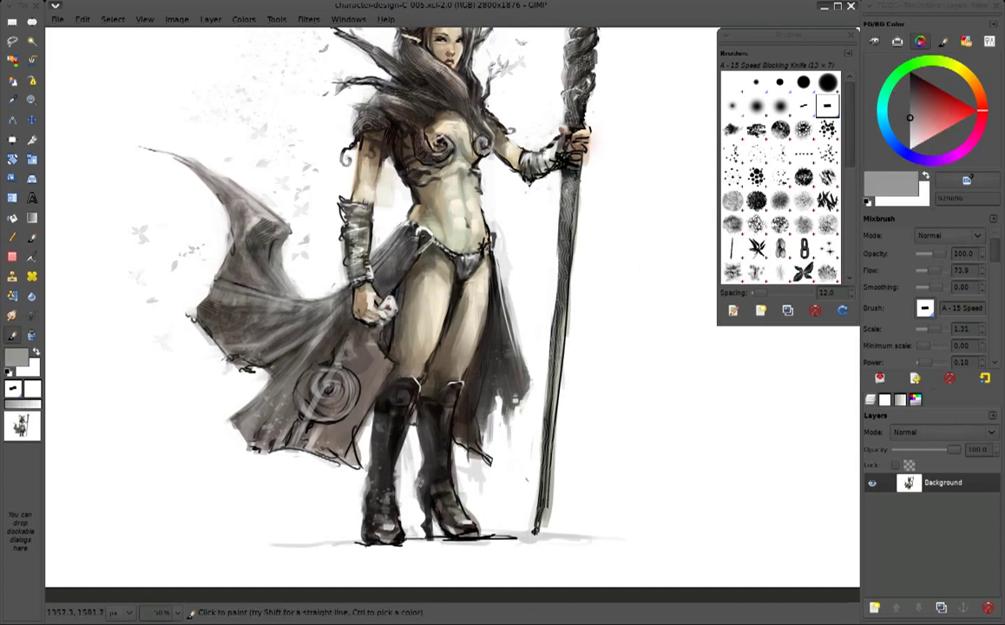
left_click(386, 404, "ctrl")
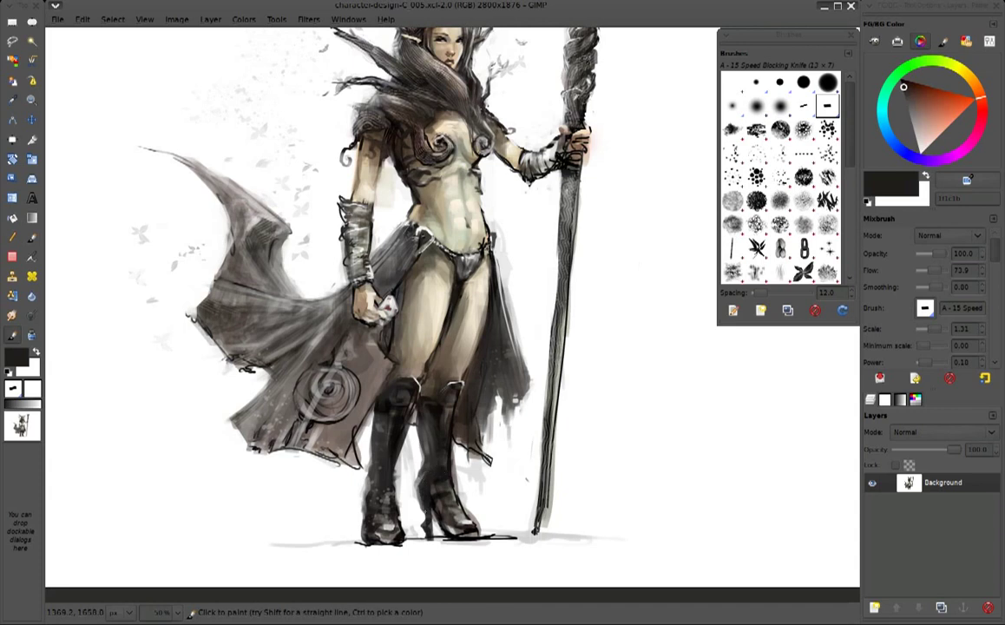
left_click(388, 445, "ctrl")
left_click(388, 439, "ctrl")
left_click(388, 445, "ctrl")
left_click(388, 439, "ctrl")
left_click(381, 444, "ctrl")
left_click(363, 438, "ctrl")
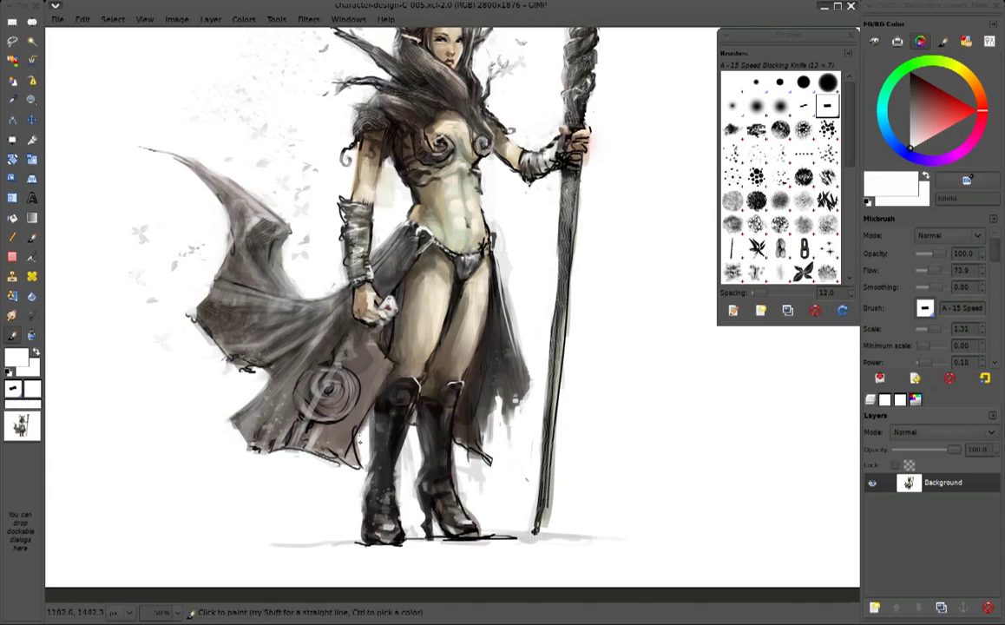
Lighten the lower cape edge beside the boot with a pale stroke
left_click(385, 341, "ctrl")
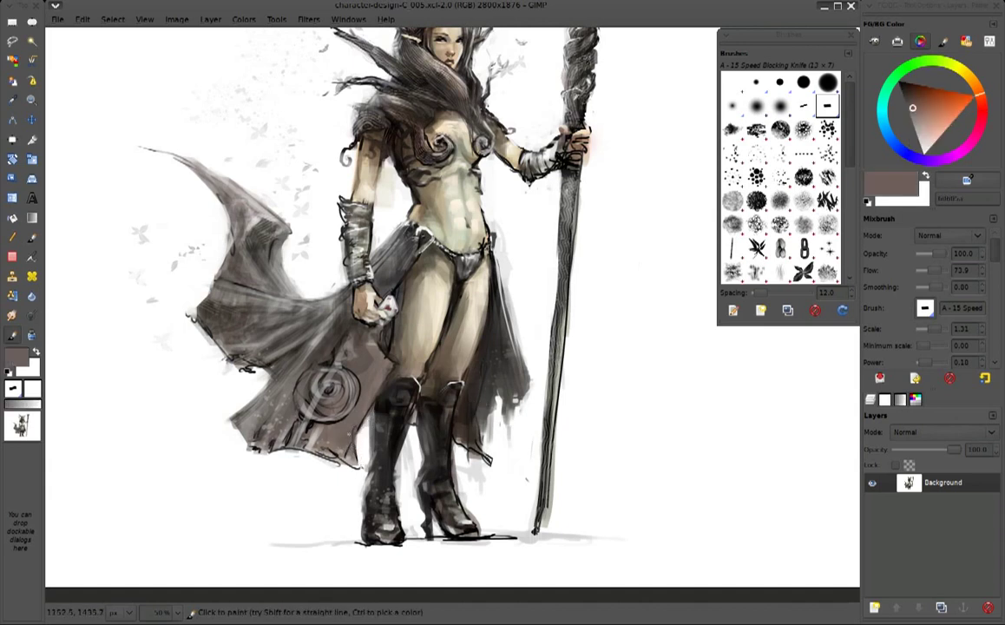
left_click(312, 408, "ctrl")
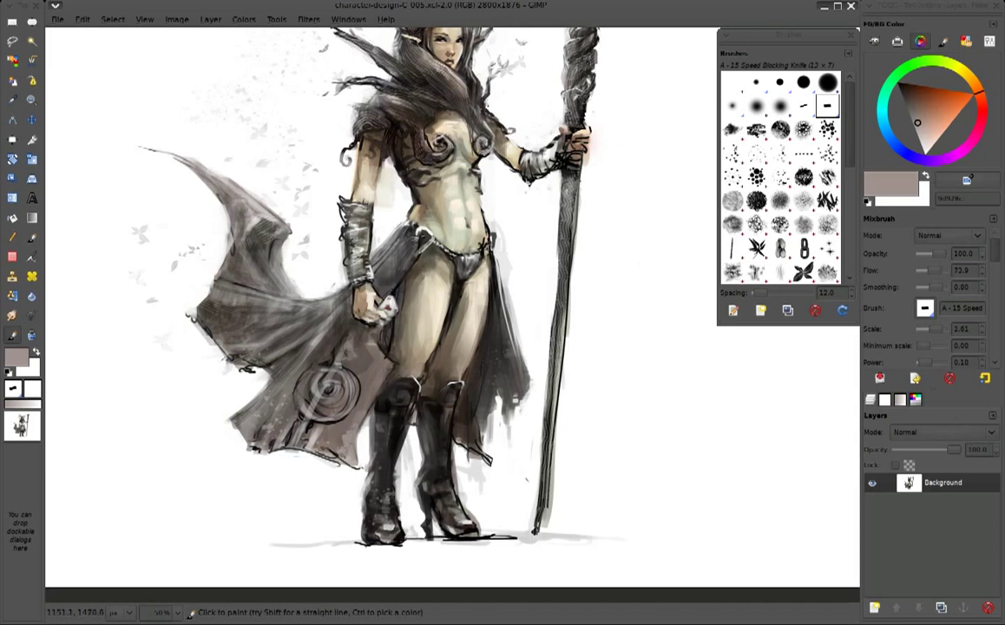
left_click(330, 484, "ctrl")
mouse_move(295, 421)
left_mouse_down()
mouse_move(321, 429)
mouse_move(308, 400)
mouse_move(352, 460)
left_mouse_up()
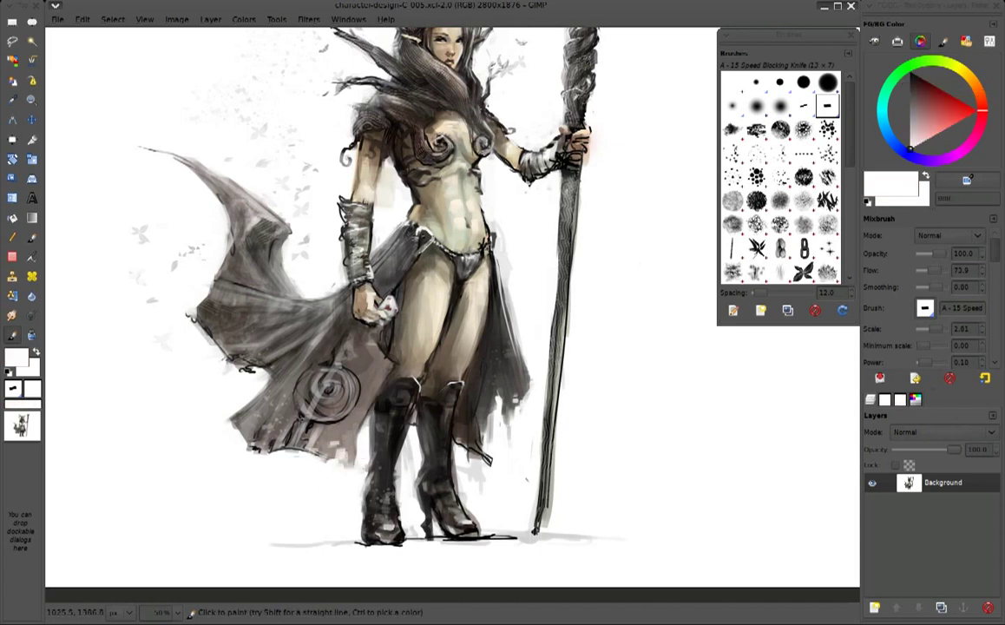
Add brownish-grey light strokes along the cape's lower-left and left edges
left_click(291, 414, "ctrl")
left_click(231, 448, "ctrl")
mouse_move(222, 408)
left_mouse_down()
mouse_move(247, 399)
mouse_move(256, 413)
mouse_move(214, 390)
left_mouse_up()
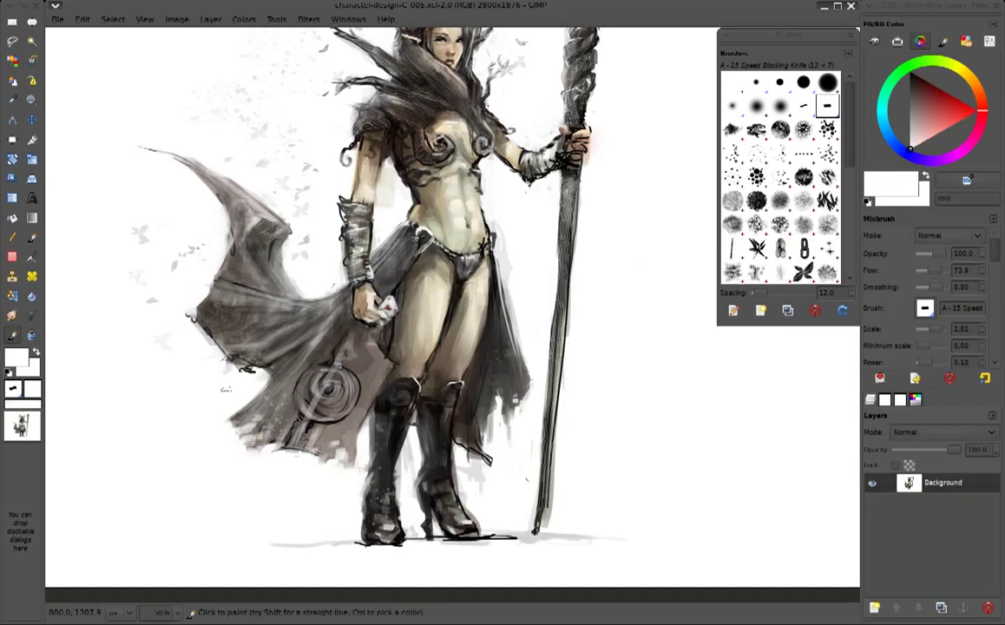
mouse_move(216, 325)
left_mouse_down()
mouse_move(188, 318)
mouse_move(196, 287)
mouse_move(212, 299)
left_mouse_up()
Repaint the hand gripping the cape in near-black
left_click(216, 322, "ctrl")
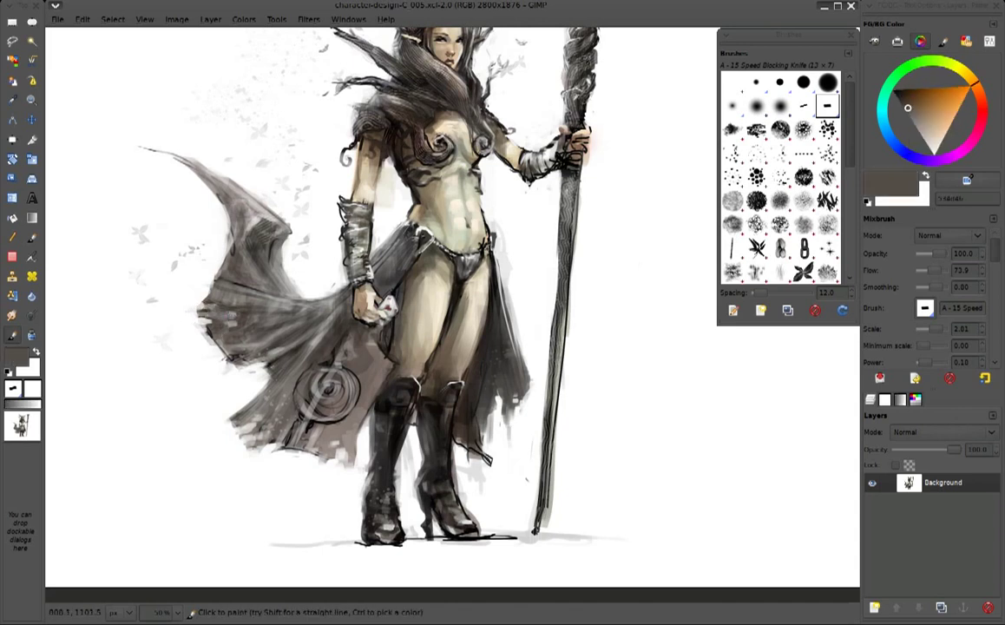
left_click(382, 365, "ctrl")
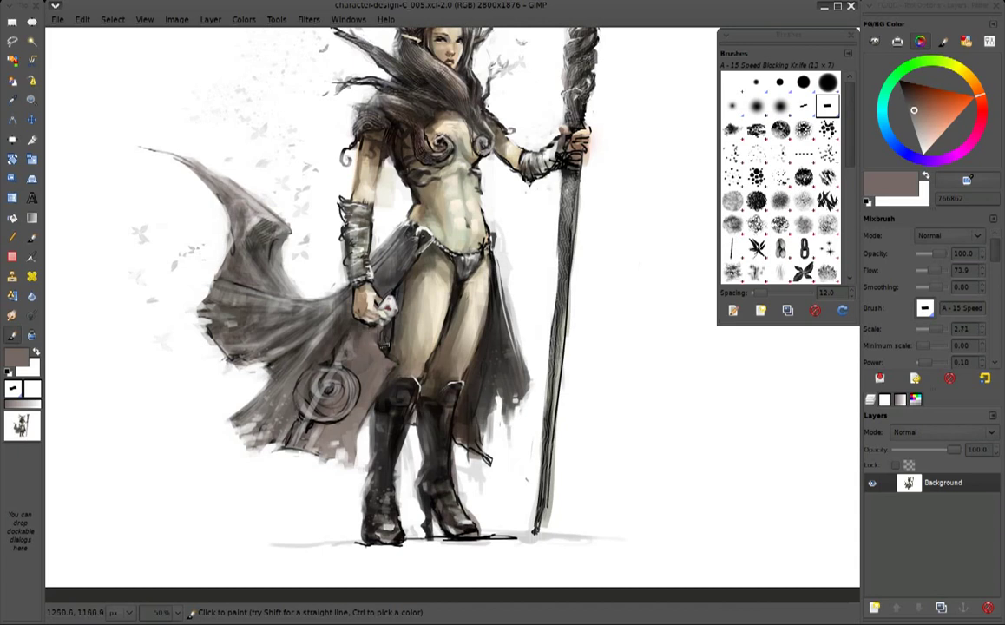
left_click(334, 300, "ctrl")
left_click_drag(384, 328, 414, 276)
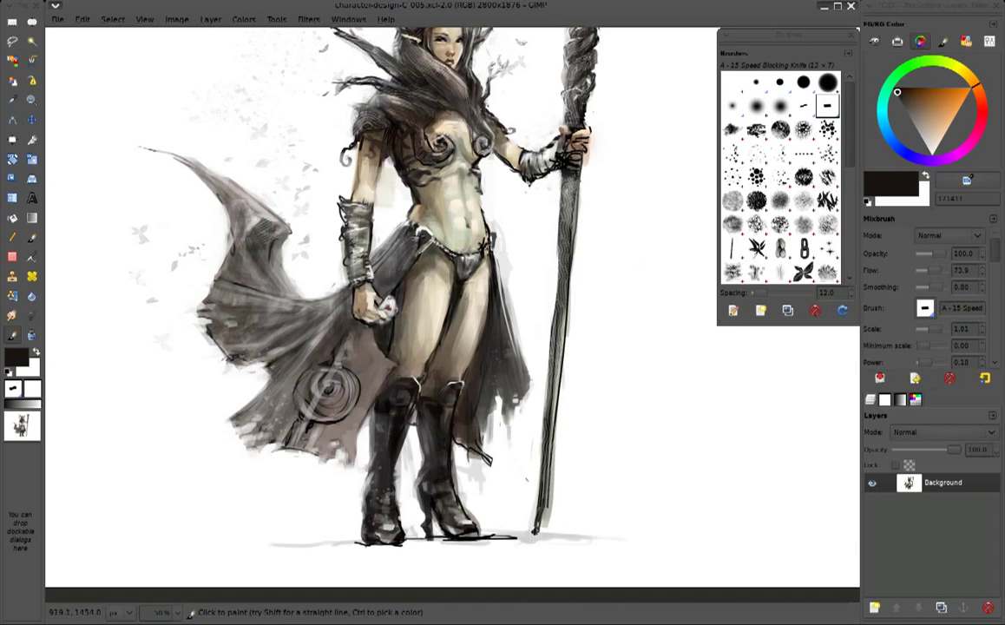
Brighten the cloak's left edge with near-white marks and paint light grey beside the arm
key("x")
left_click_drag(235, 367, 214, 324)
mouse_move(208, 233)
left_mouse_down()
mouse_move(208, 198)
mouse_move(190, 177)
left_mouse_up()
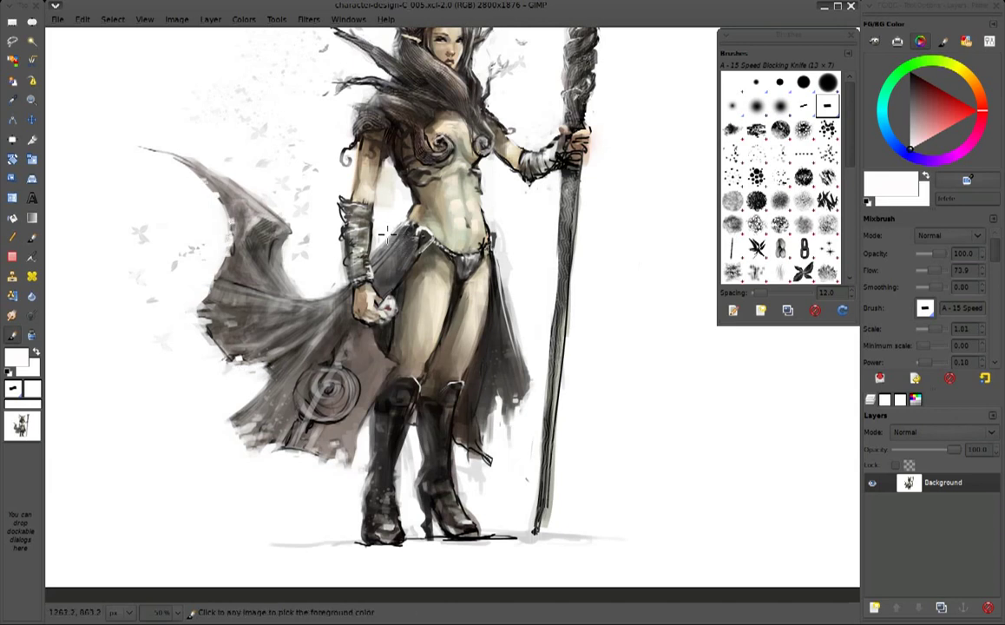
left_click(351, 212, "ctrl")
key("x")
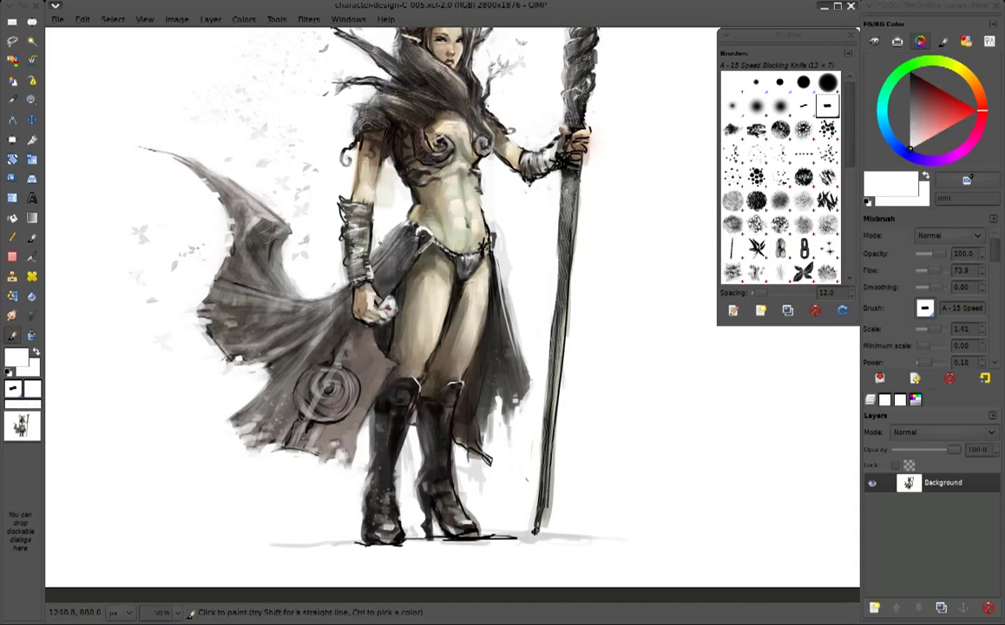
left_click(328, 224, "ctrl")
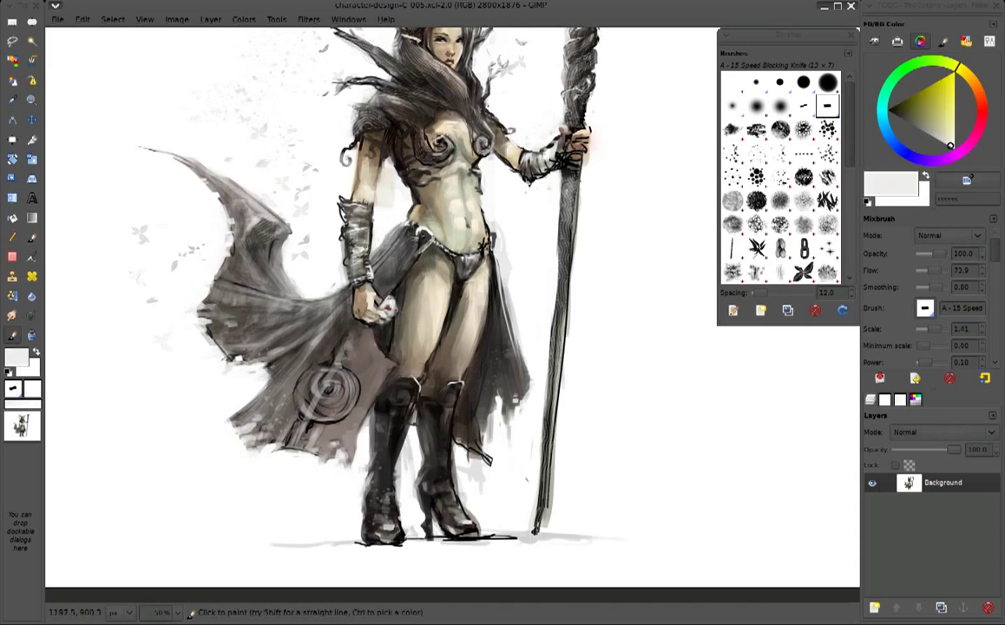
left_click_drag(330, 220, 332, 190)
Sample cream and near-white tones from the torso for abdomen highlights
left_click(400, 395, "ctrl")
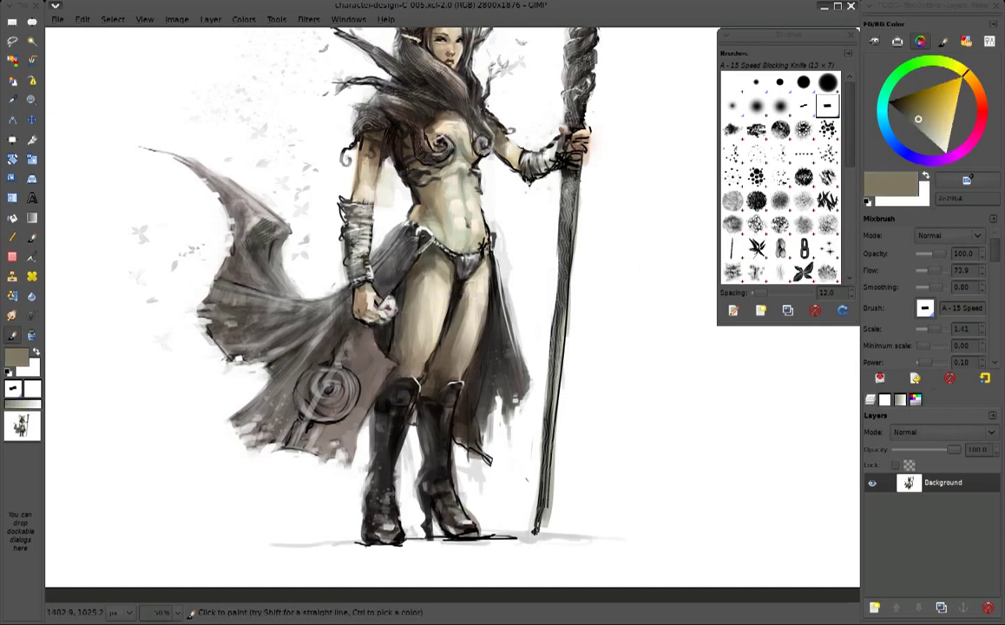
left_click(403, 282, "ctrl")
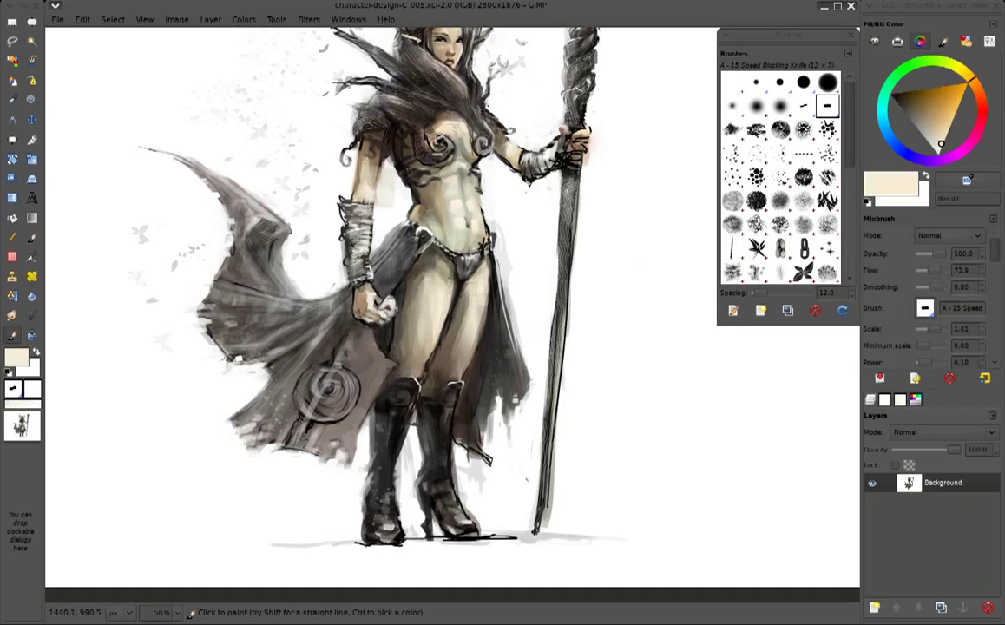
left_click(316, 206, "ctrl")
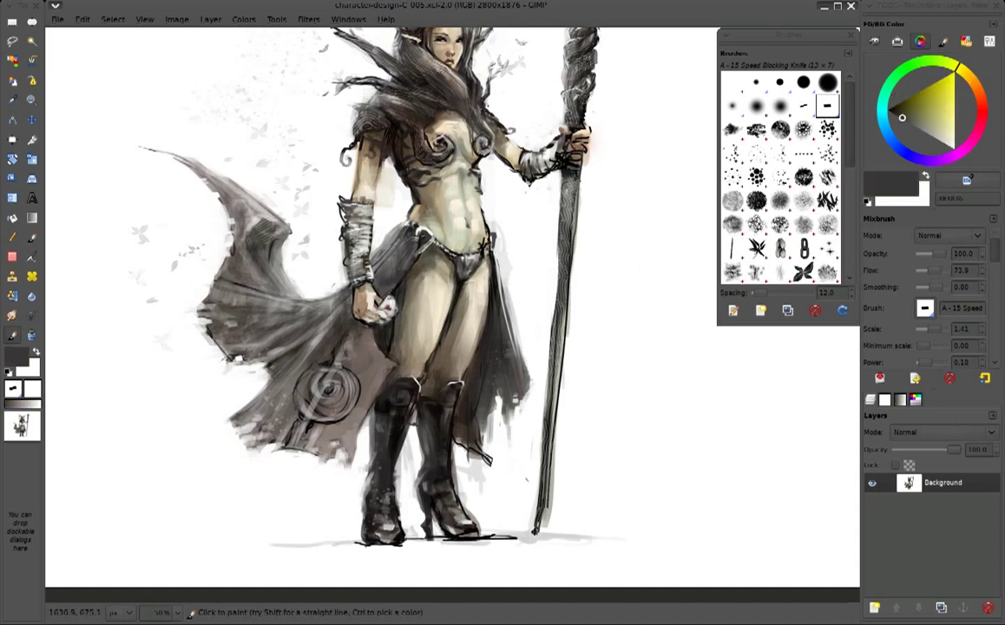
left_click(399, 261, "ctrl")
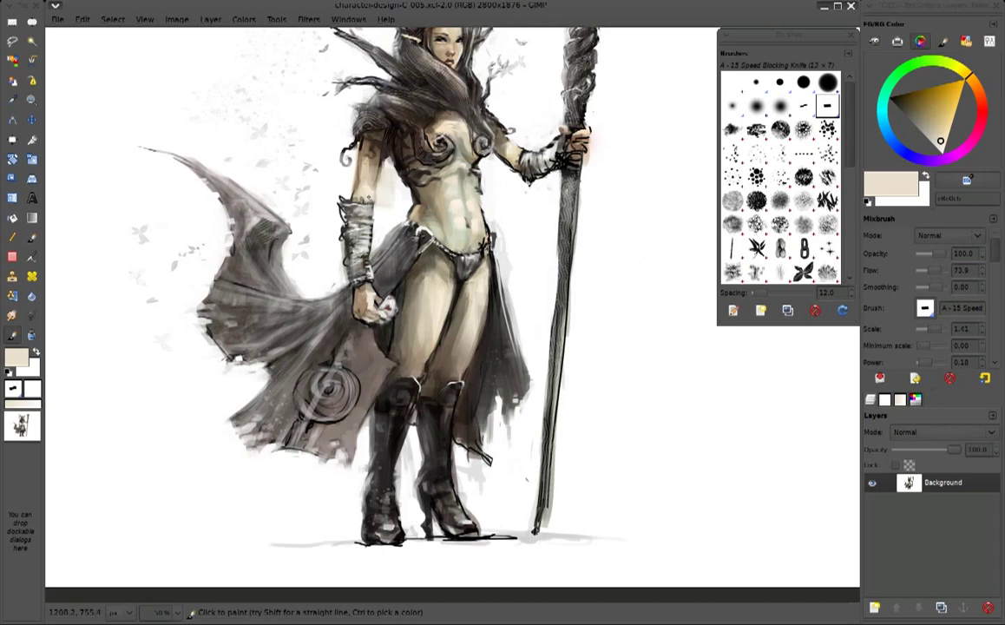
left_click(388, 264, "ctrl")
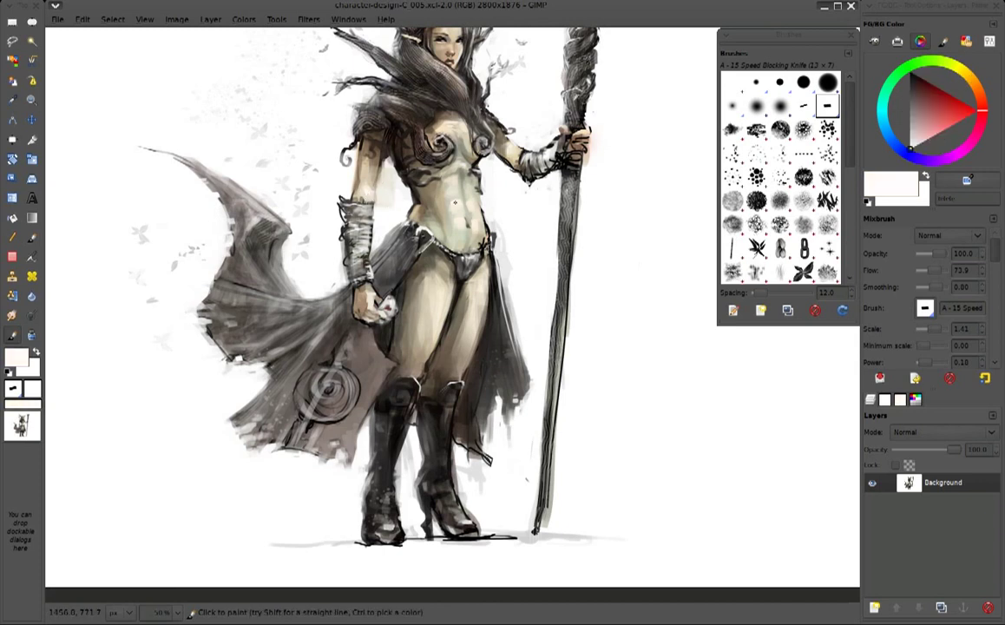
left_click(450, 198, "ctrl")
left_click(468, 214, "ctrl")
left_click(471, 216, "ctrl")
Add a faint torso highlight, zoom out, and load the A - 15 Speed Blocking Knife preset at opacity 7
left_click_drag(435, 180, 439, 200)
key("minus")
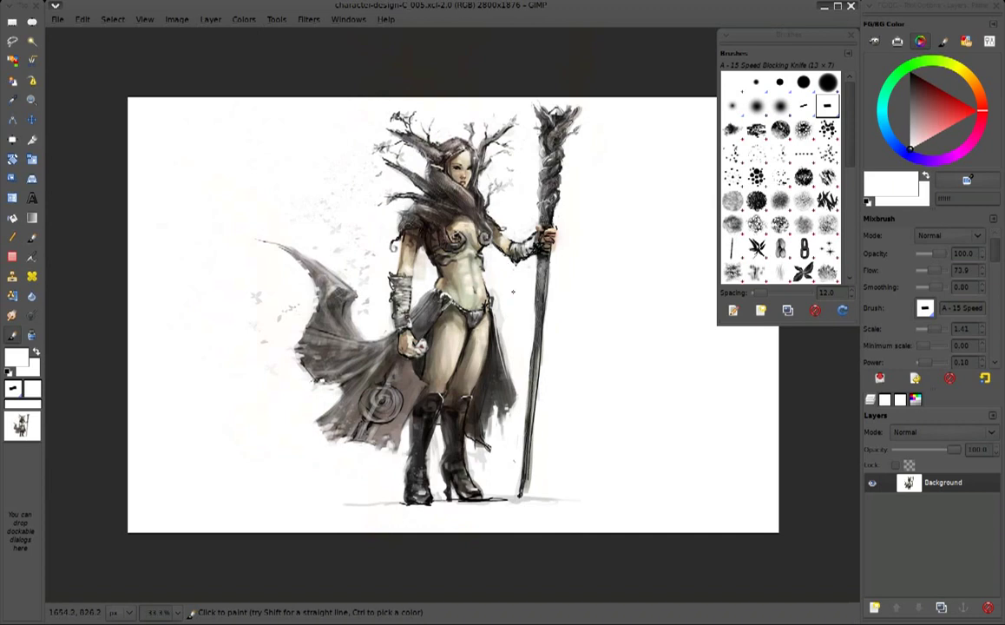
key("p")
left_click(914, 377)
left_click(802, 405)
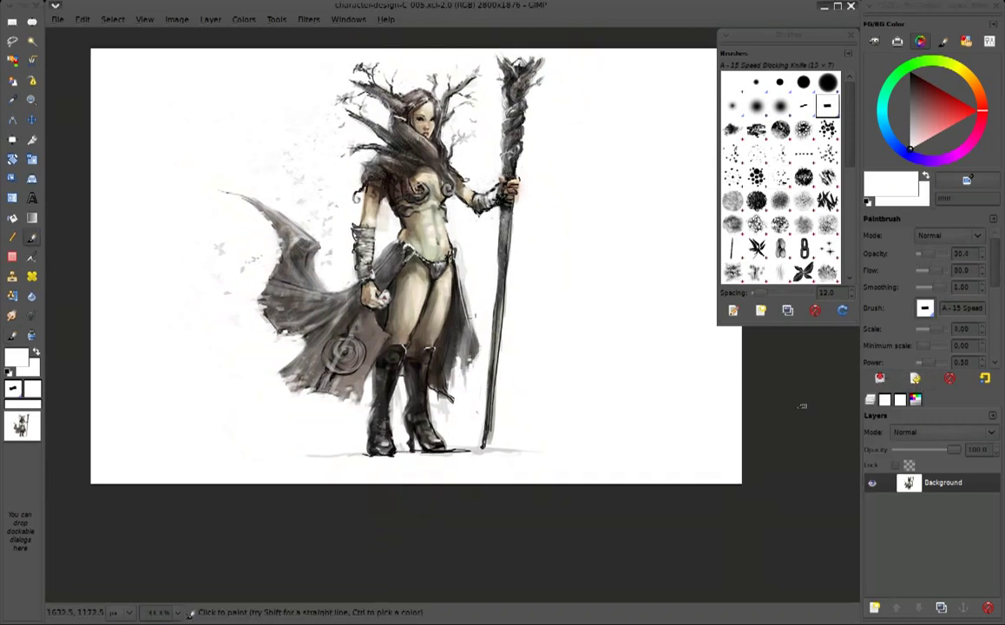
left_click(928, 257)
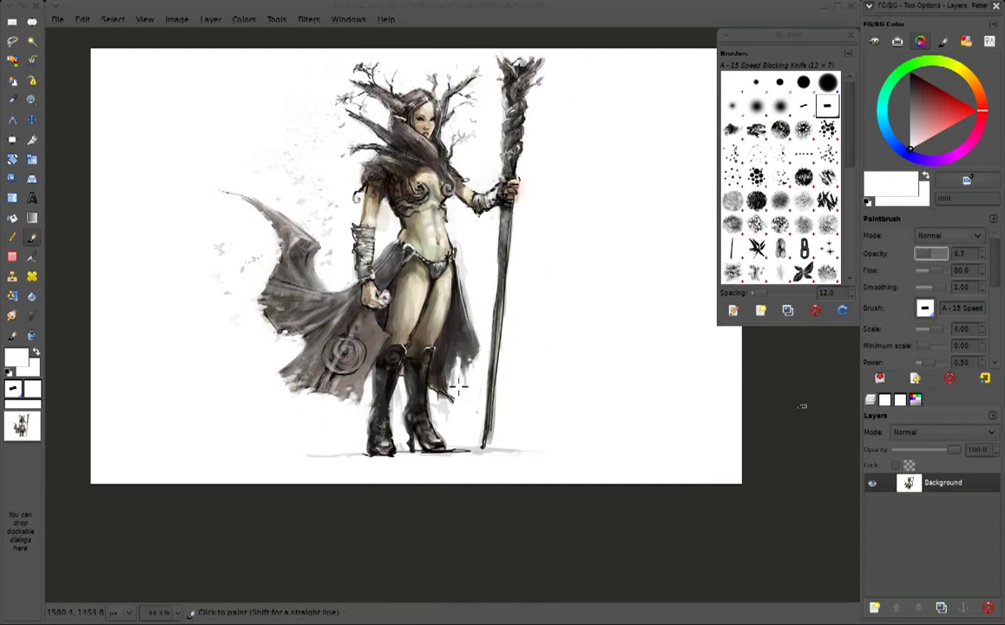
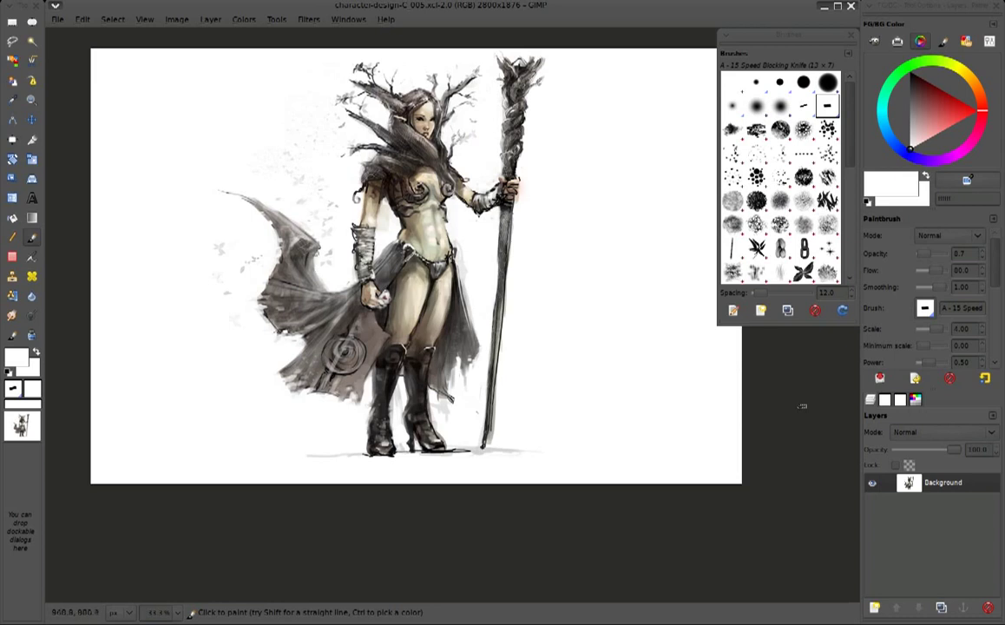
Sample a dark brown, mirror the painting horizontally, and zoom to 50%
left_click(329, 241, "ctrl")
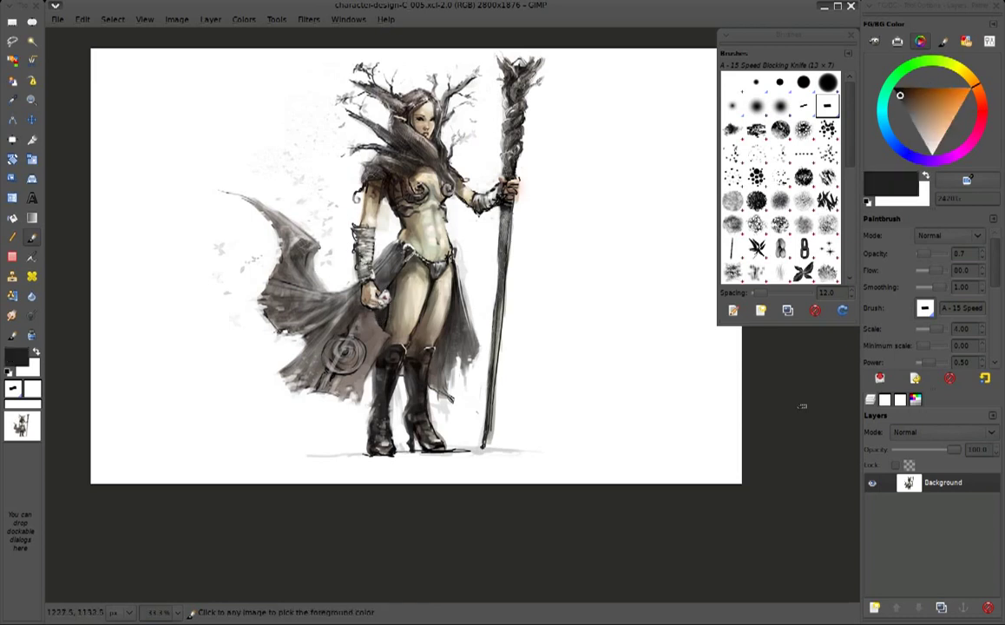
key("shift+h")
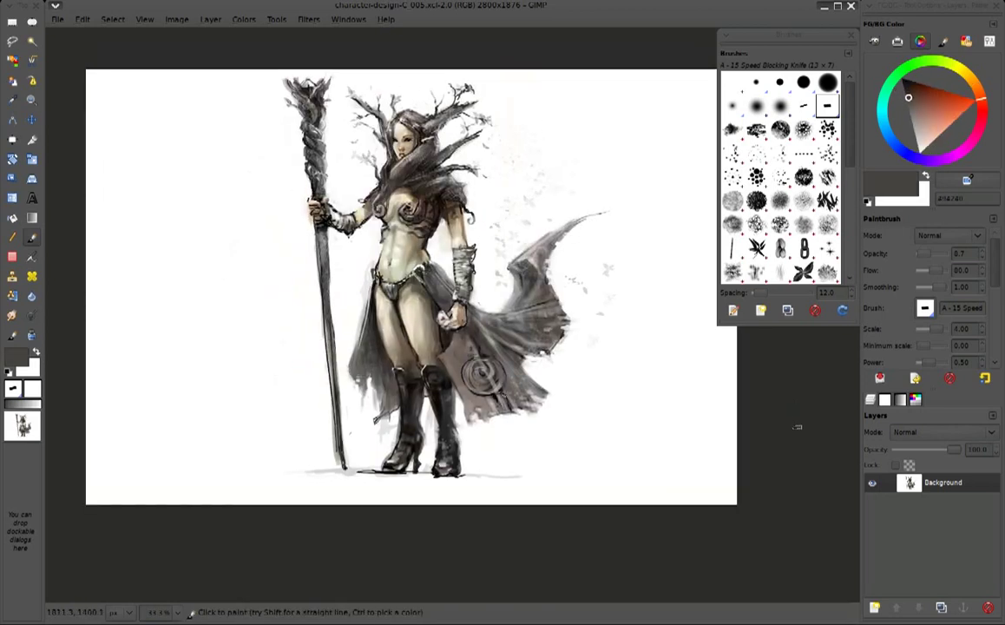
key("shift+2")
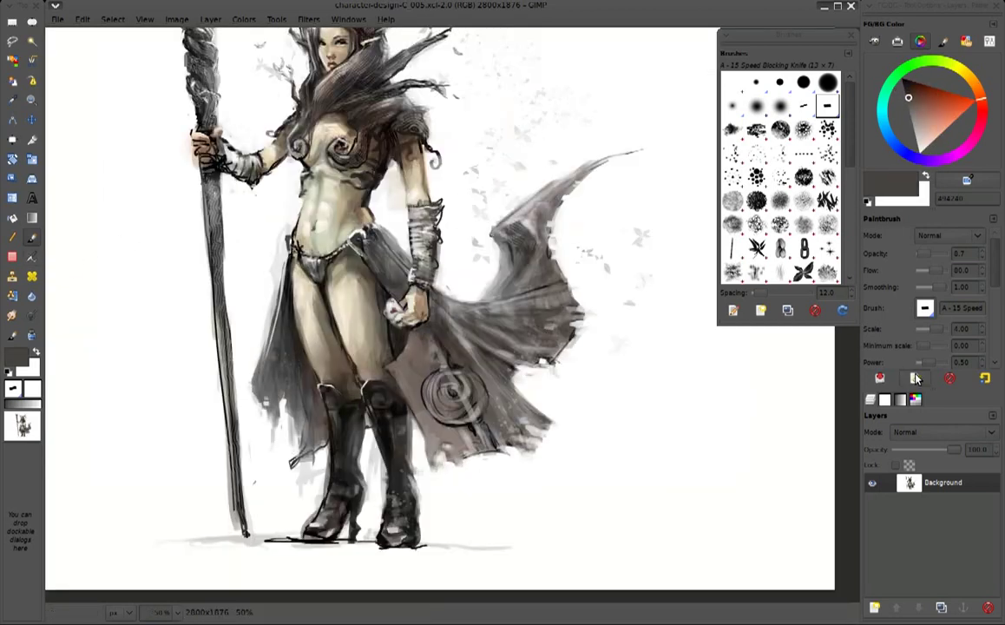
Try a black spotty rock-texture stroke over the cape, then undo it
left_click(785, 207)
key("d")
left_click_drag(408, 347, 486, 382)
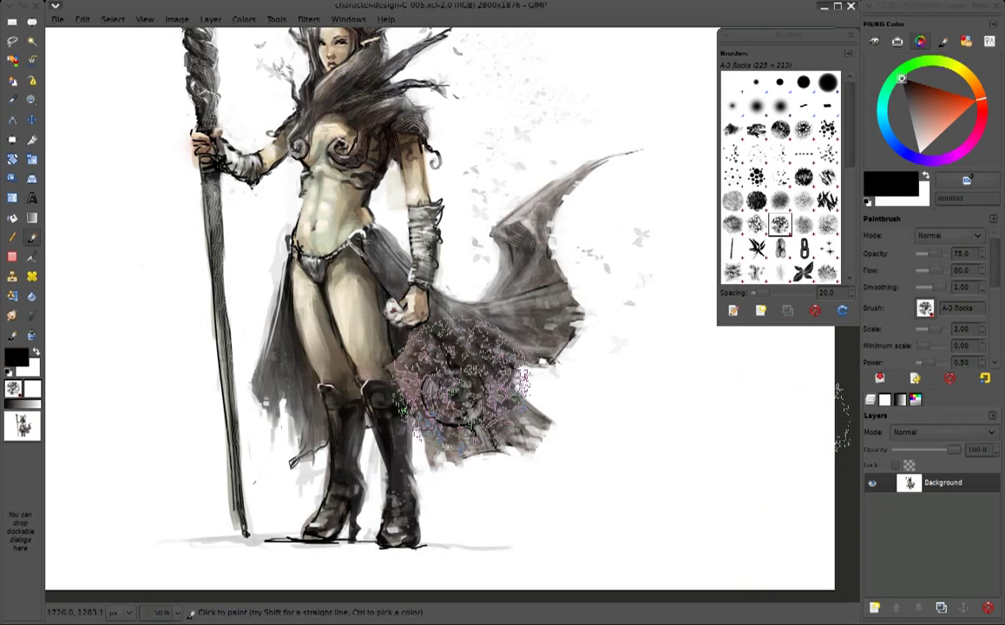
key("ctrl+z")
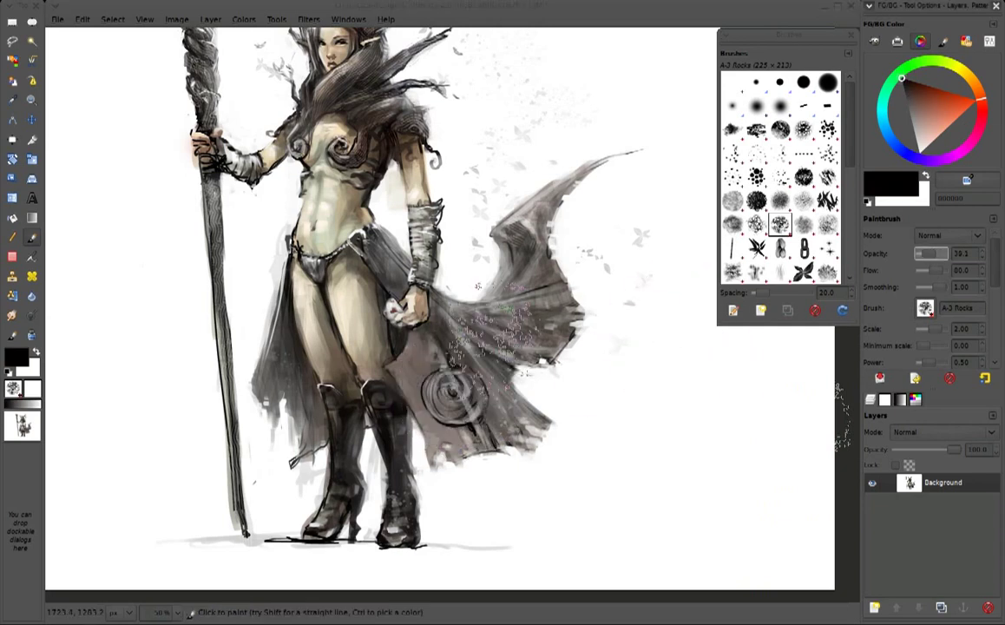
Darken the cape spiral and the area near the hand with eroded knife-brush strokes
left_click(757, 131)
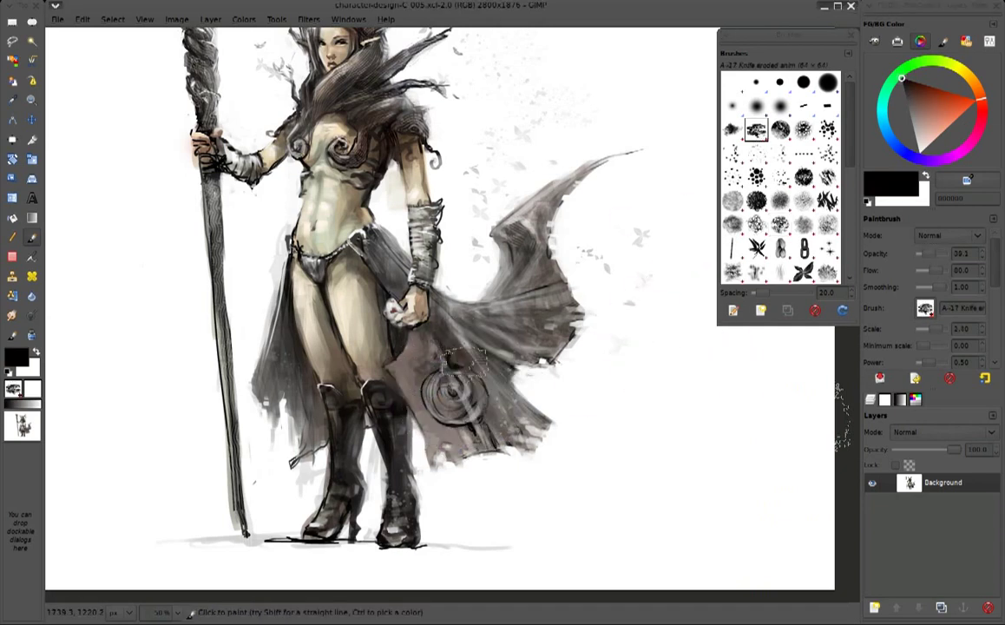
left_click_drag(399, 330, 469, 391)
left_click_drag(373, 308, 417, 356)
left_click_drag(504, 299, 555, 286)
scroll(477, 373, "up", 1)
Paint light grey-brown strokes over the cape spiral, then near-black strokes left of it
left_click(434, 445, "ctrl")
mouse_move(433, 421)
left_mouse_down()
mouse_move(399, 391)
mouse_move(394, 347)
mouse_move(382, 343)
left_mouse_up()
left_click_drag(451, 419, 474, 429)
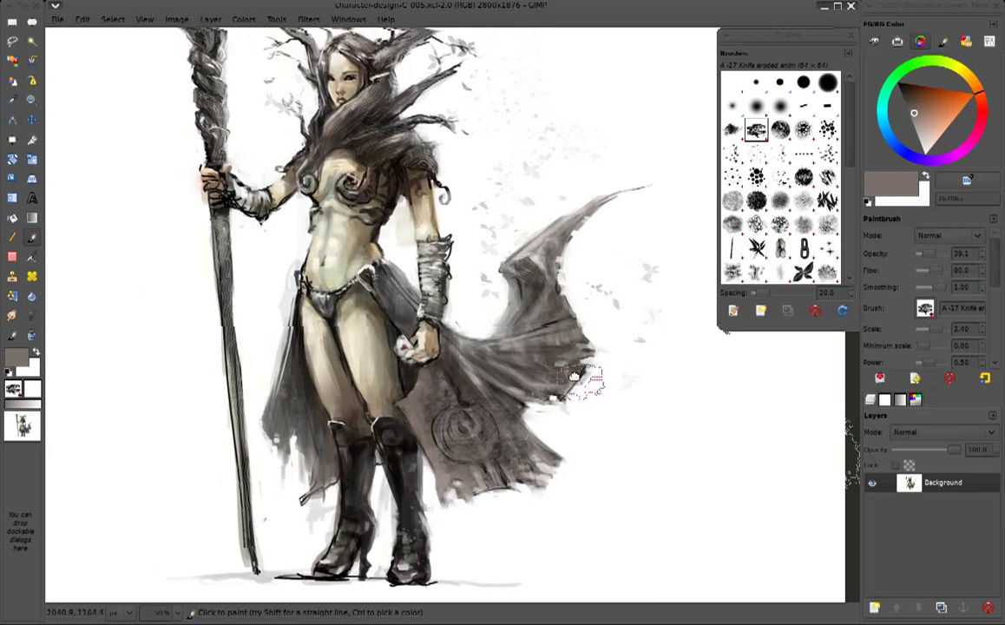
left_click(425, 363, "ctrl")
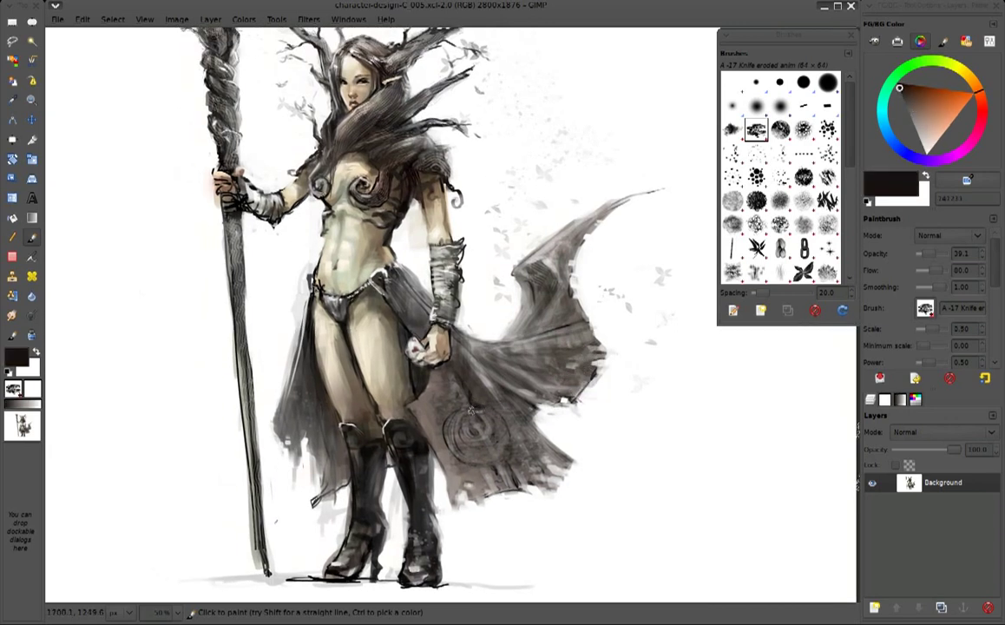
mouse_move(452, 448)
left_mouse_down()
mouse_move(412, 391)
mouse_move(467, 373)
mouse_move(421, 337)
mouse_move(473, 310)
left_mouse_up()
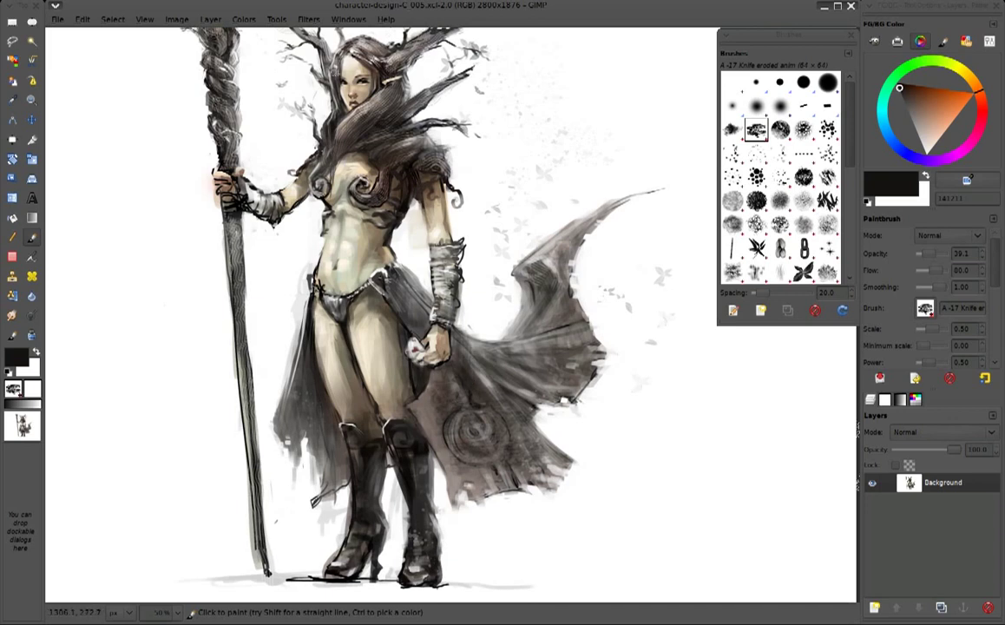
left_click(824, 388)
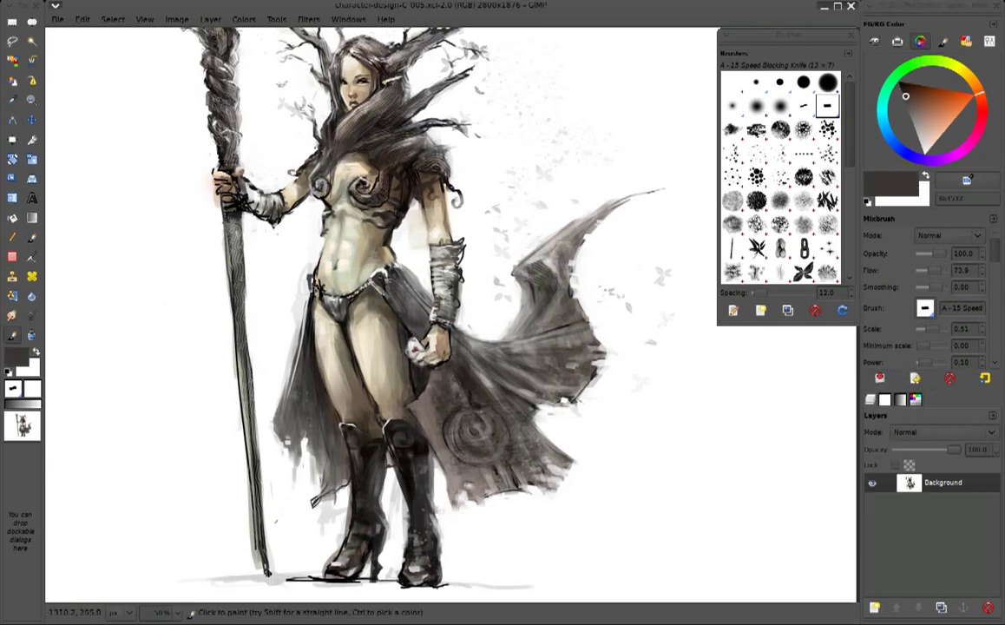
Sample light grey, dark brown 292220 and dark grey, alternating with background near-white, ending on near-white
key("ctrl")
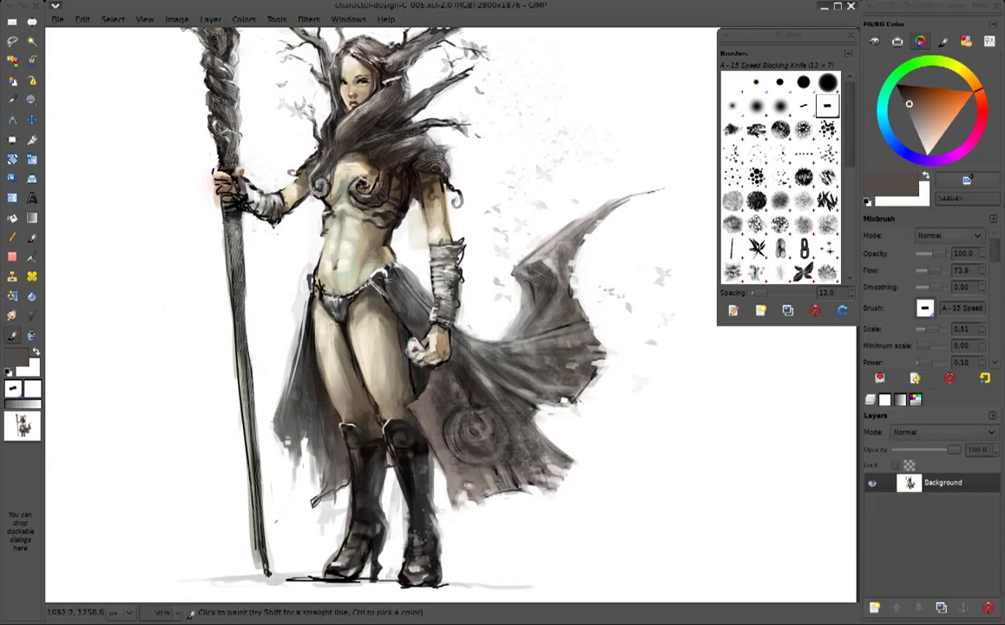
left_click(422, 378, "ctrl")
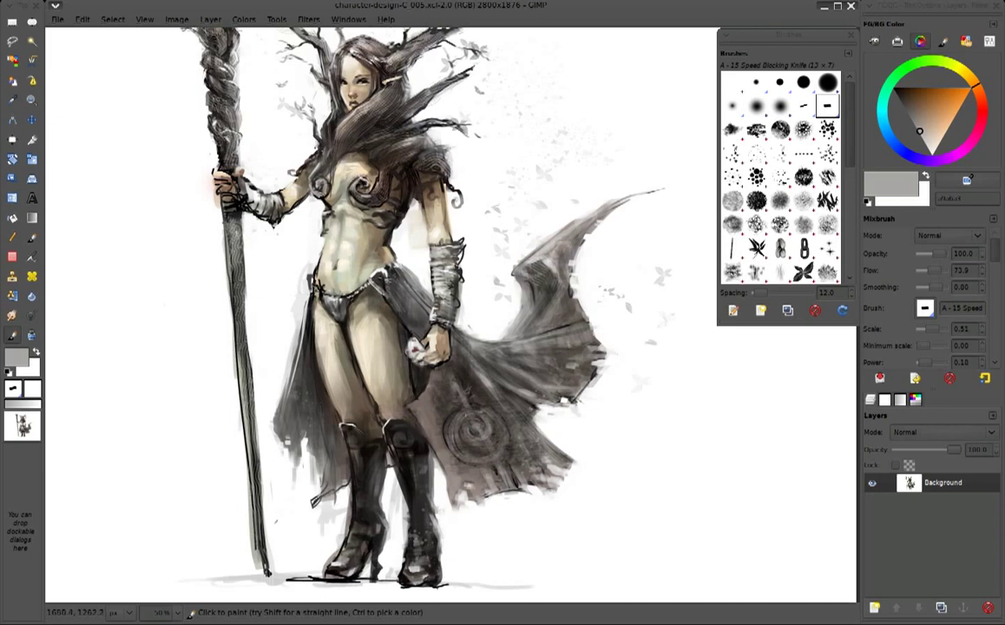
left_click(468, 390, "ctrl")
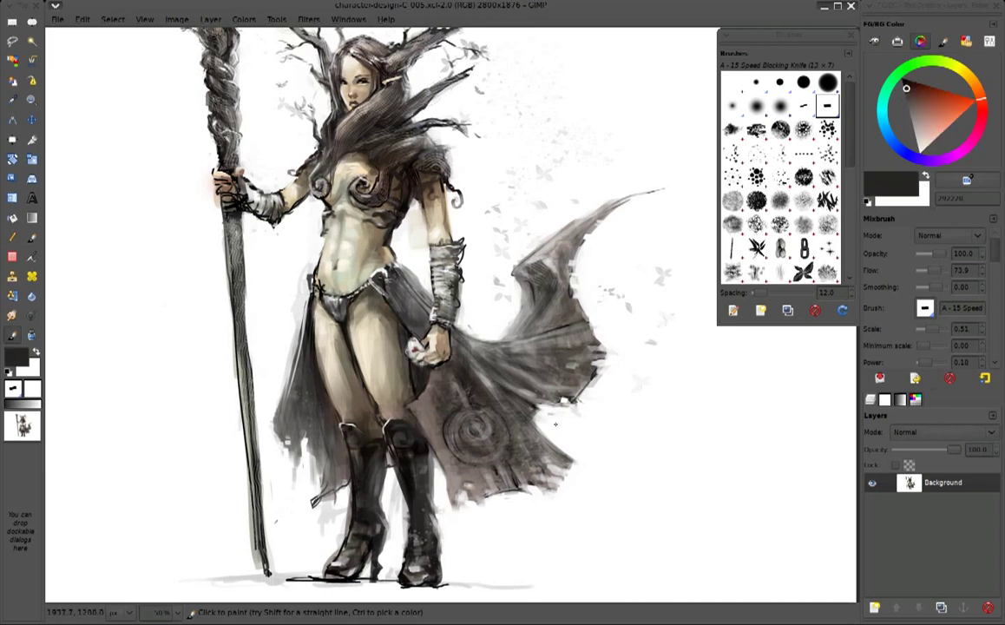
left_click(276, 365, "ctrl")
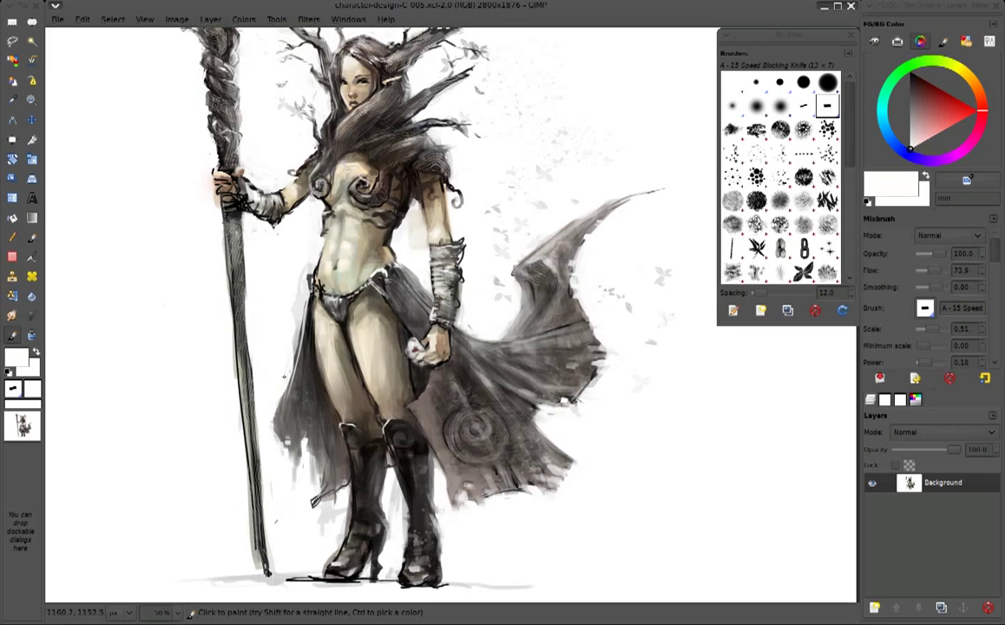
left_click(393, 330, "ctrl")
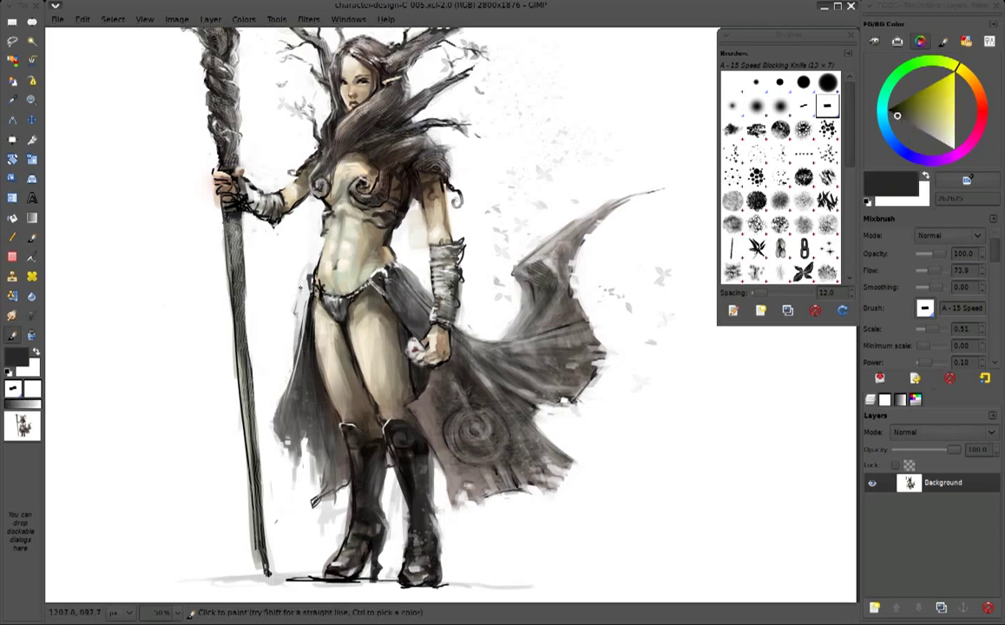
left_click(282, 240, "ctrl")
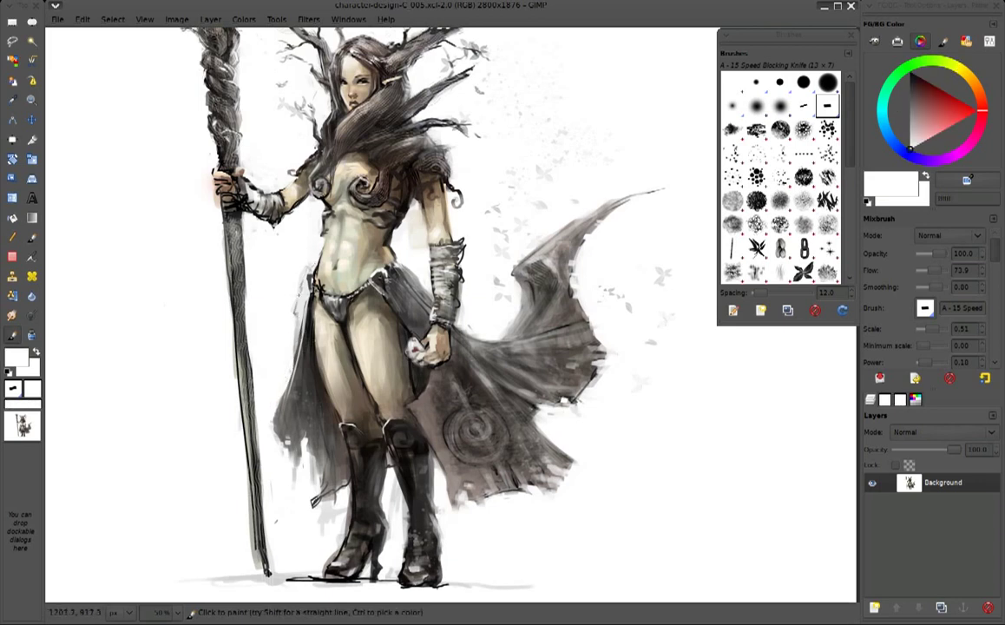
left_click(399, 258, "ctrl")
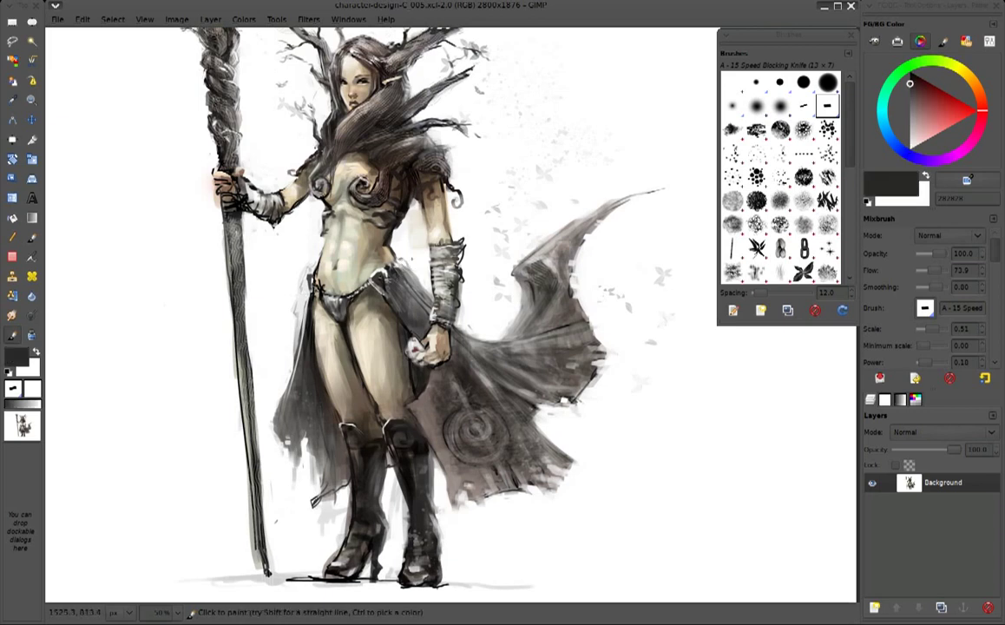
left_click(403, 254, "ctrl")
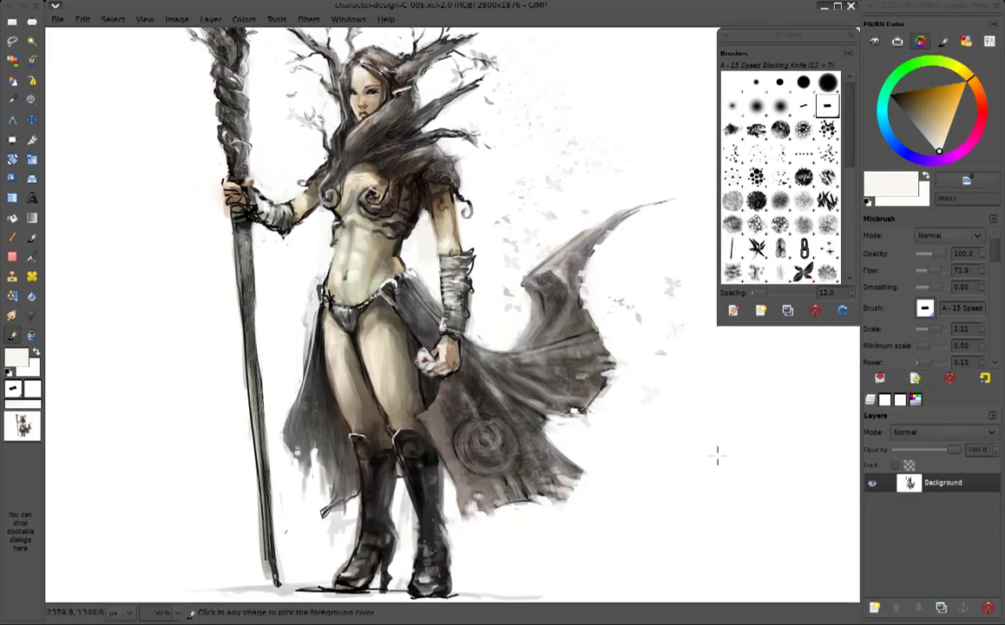
Save the painting as version 006 (character-design-C_006.xcf)
key("ctrl+shift+s")
key("Right")
key("BackSpace")
type("6")
left_click(710, 565)
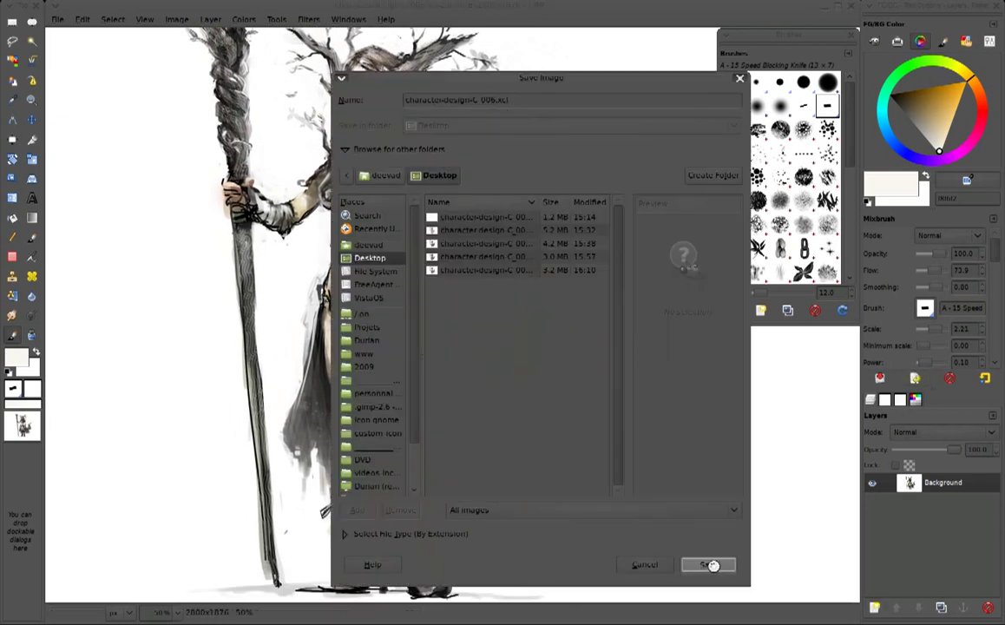
Duplicate the Background layer into a Background copy layer
left_click(941, 608)
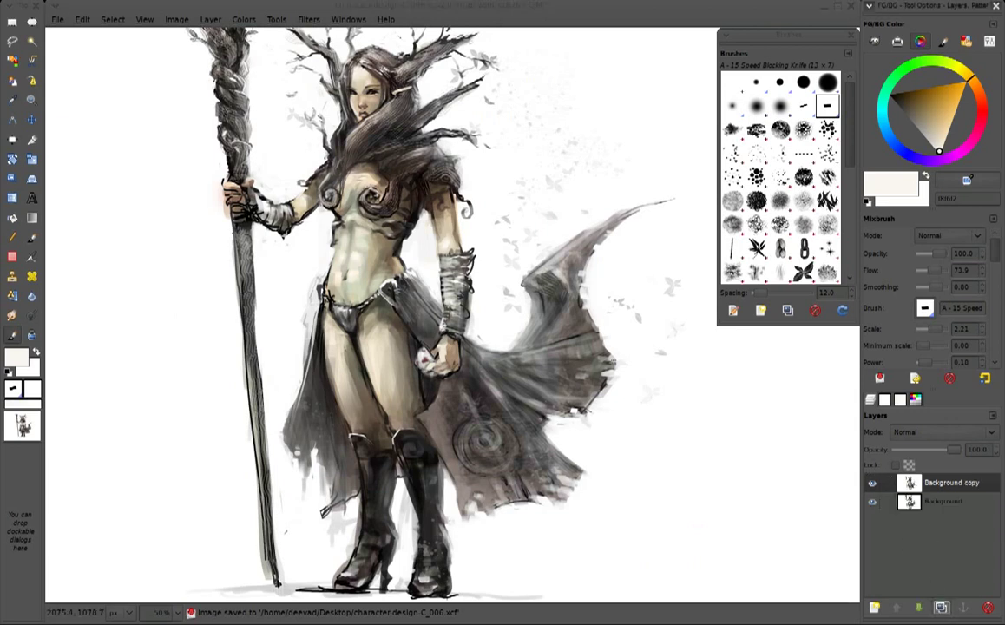
scroll(538, 170, "up", 1)
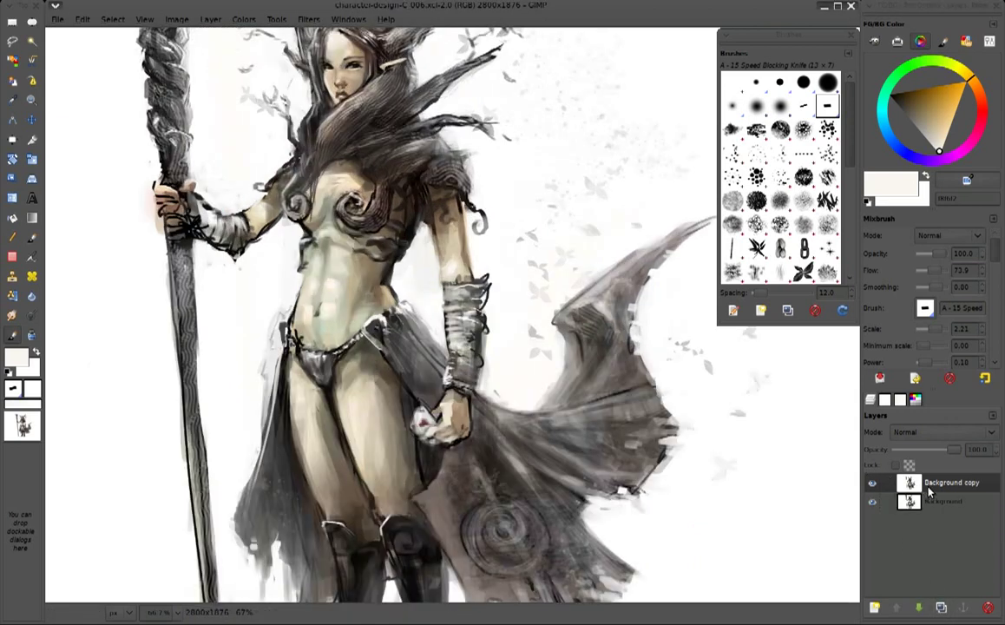
right_click(927, 482)
left_click(896, 438)
left_click(309, 19)
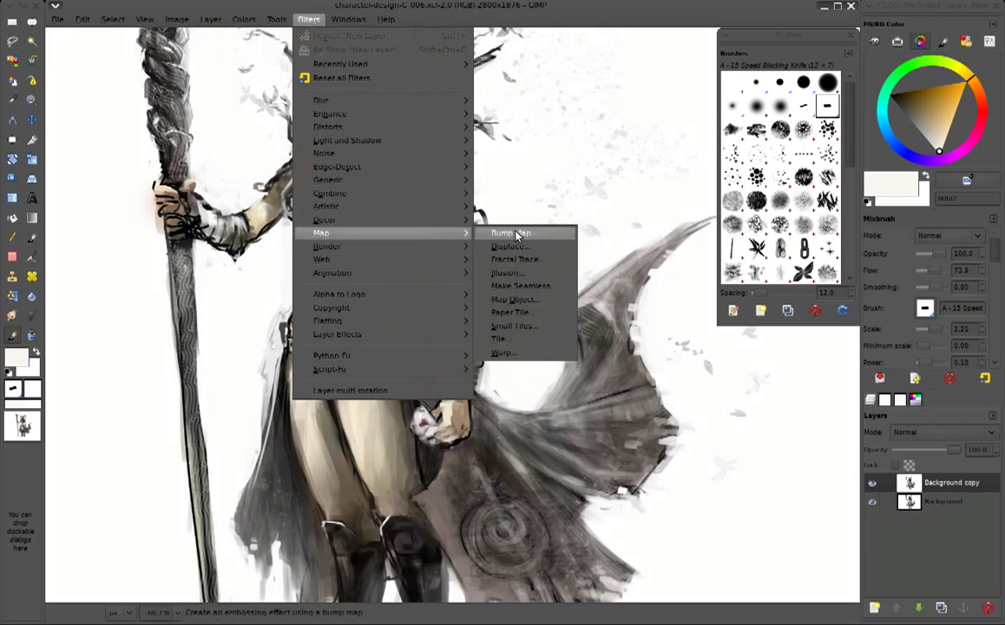
Apply a Sinusoidal Bump Map with adjusted elevation and depth 5 to the Background copy
mouse_move(321, 232)
left_click(518, 232)
left_click(524, 171)
left_click(524, 189)
left_click_drag(283, 158, 330, 234)
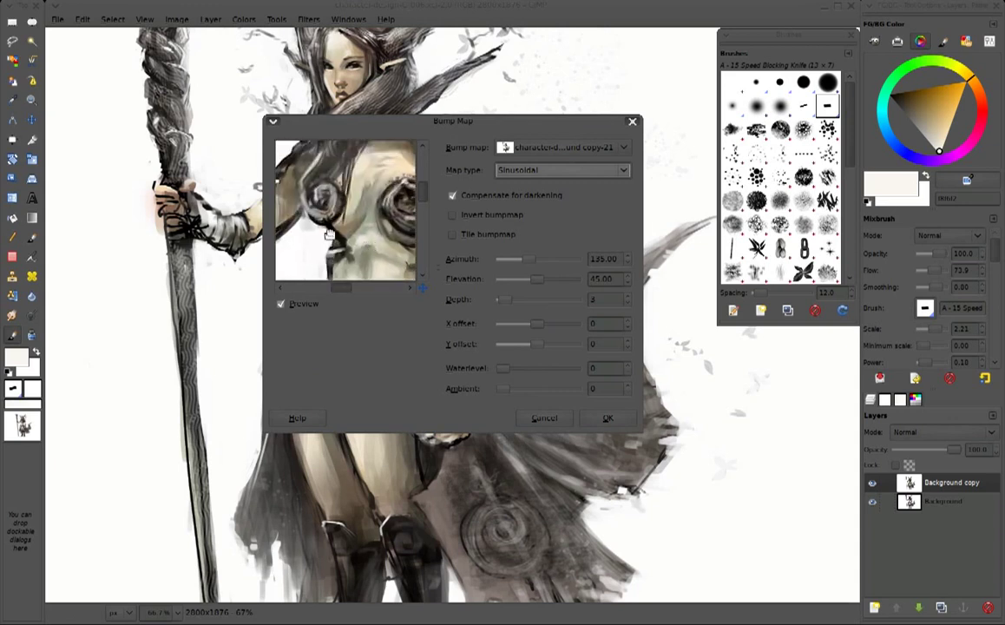
left_click_drag(531, 278, 541, 279)
mouse_move(377, 245)
left_mouse_down()
mouse_move(379, 199)
mouse_move(377, 208)
left_mouse_up()
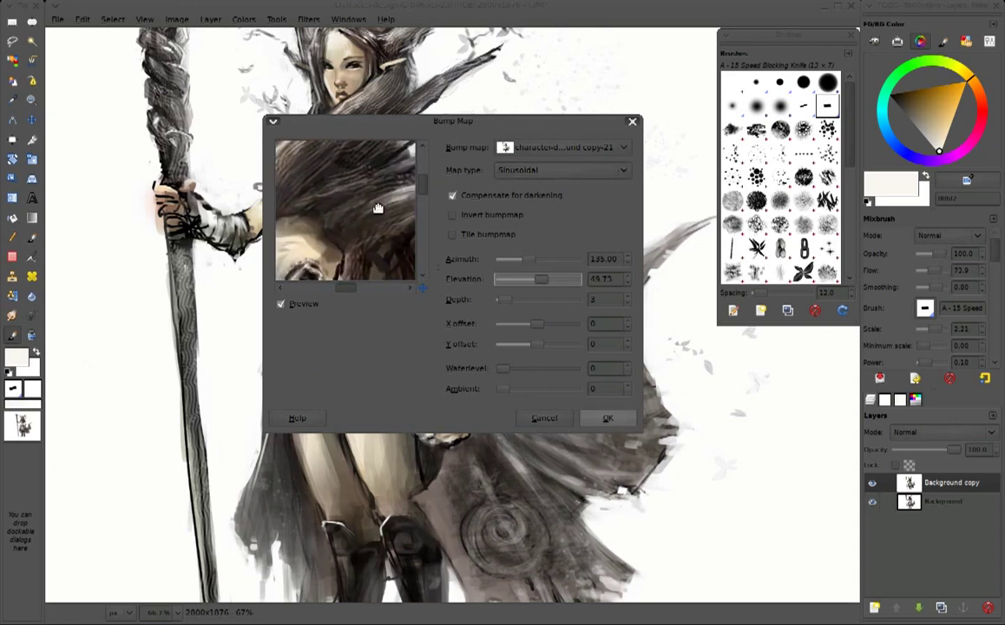
left_click_drag(495, 299, 510, 302)
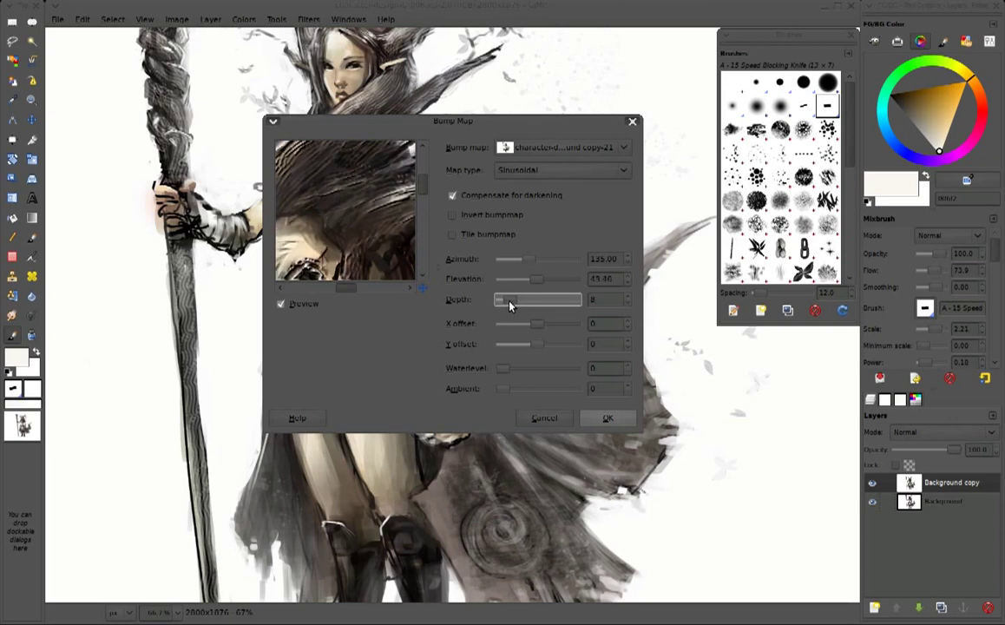
left_click(591, 420)
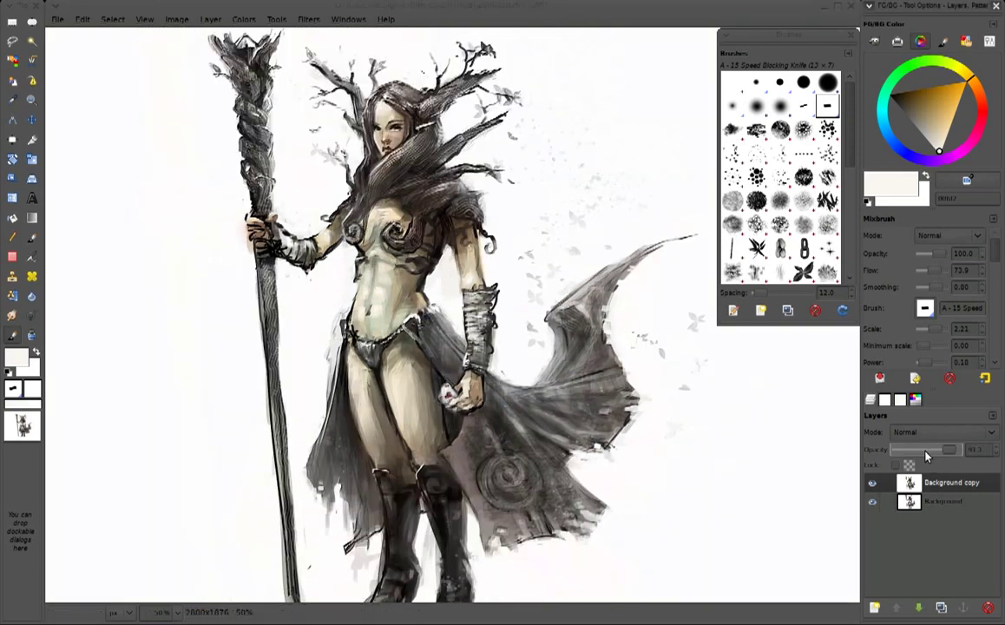
Fade the Background copy to 40.5% opacity and erase parts with a large soft airbrush eraser
left_click_drag(930, 453, 922, 453)
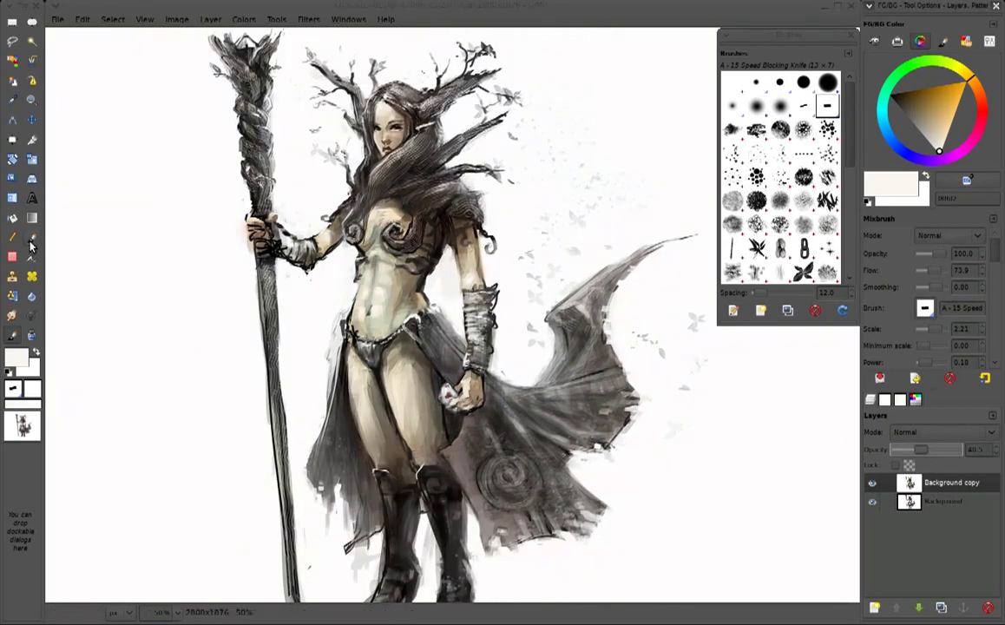
key("shift+e")
left_click(779, 106)
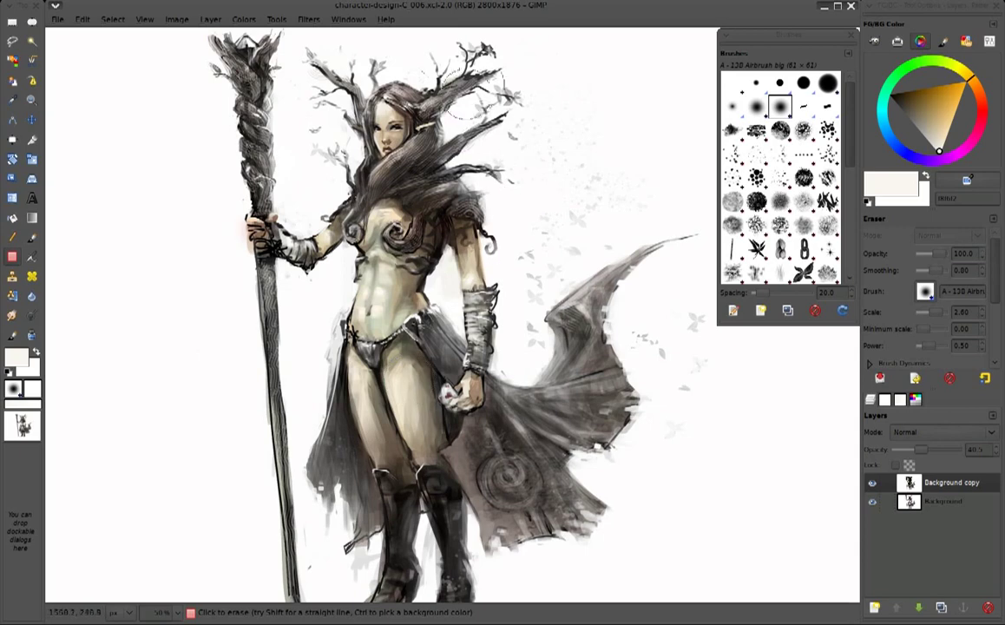
scroll(507, 499, "up", 1, "ctrl")
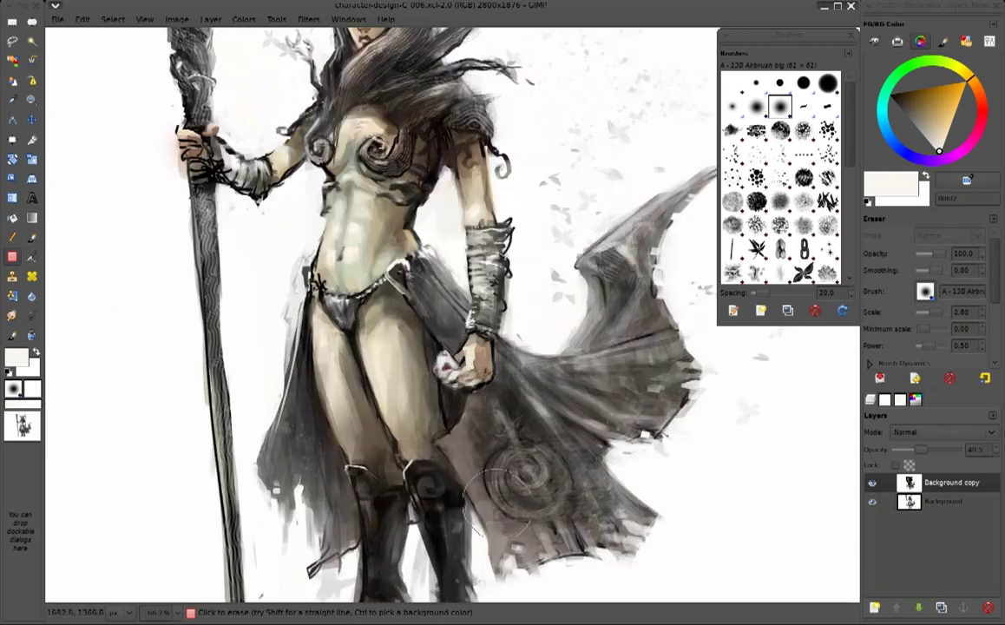
scroll(507, 499, "up", 1, "ctrl")
scroll(631, 340, "down", 1, "ctrl")
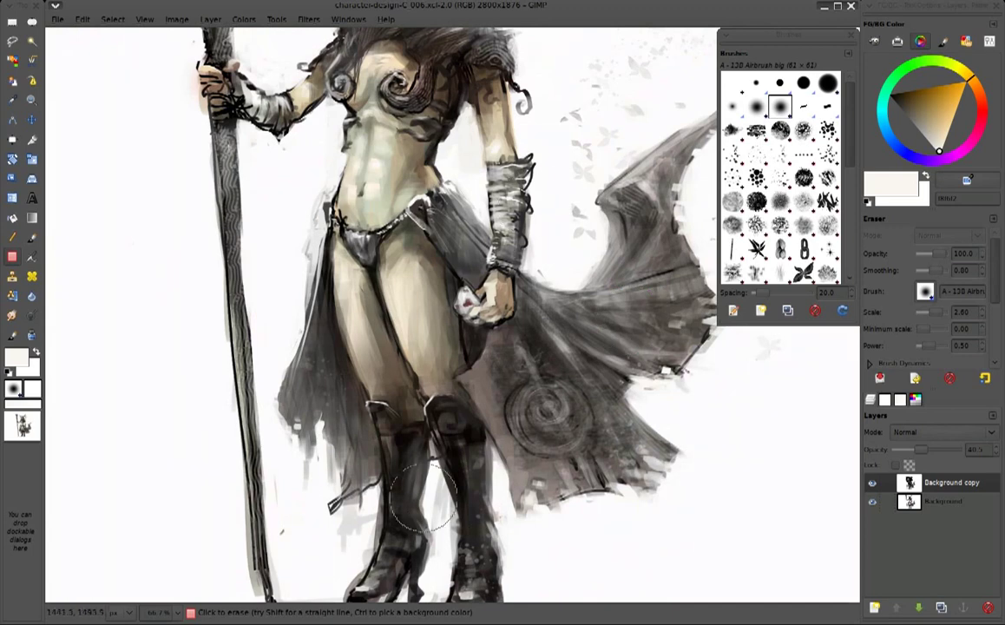
scroll(267, 477, "down", 1, "ctrl")
scroll(520, 417, "down", 1, "ctrl")
scroll(790, 381, "up", 1, "ctrl")
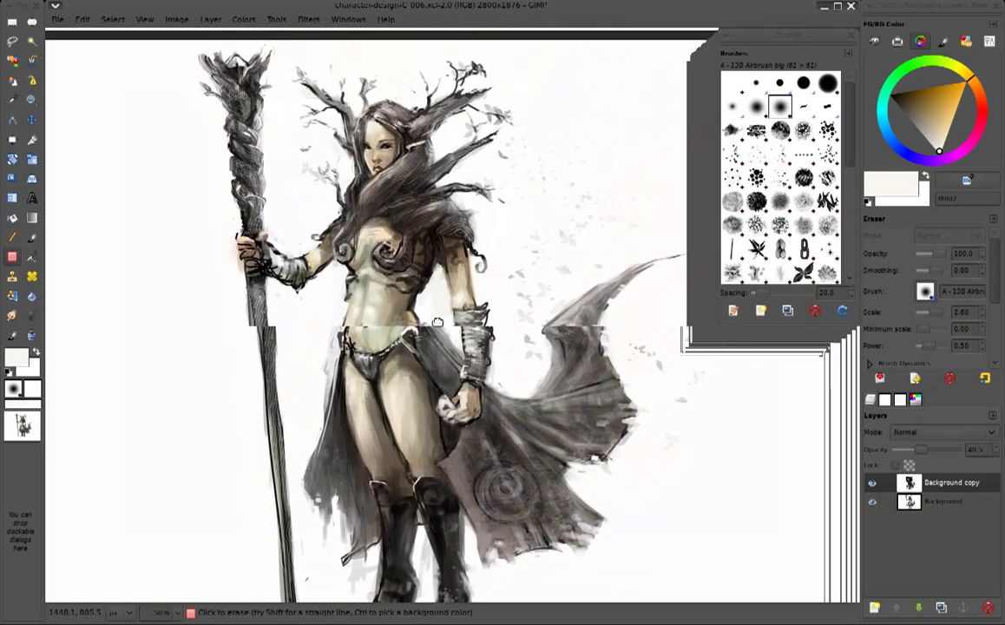
Toggle the bottom layer's visibility to check the copy, then merge it down
left_click(872, 484, "shift")
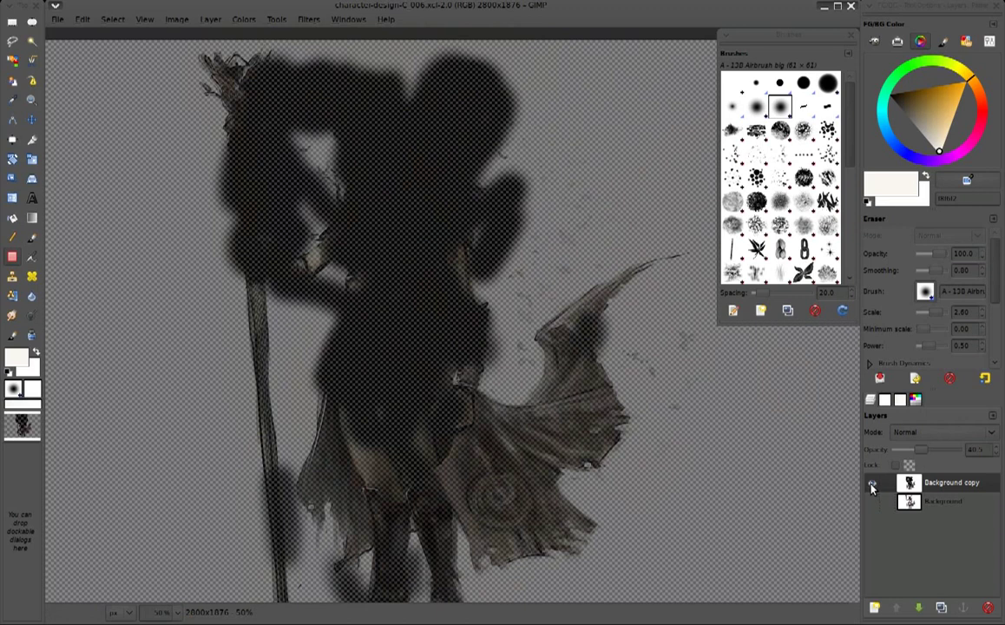
left_click(872, 485, "shift")
key("ctrl+m")
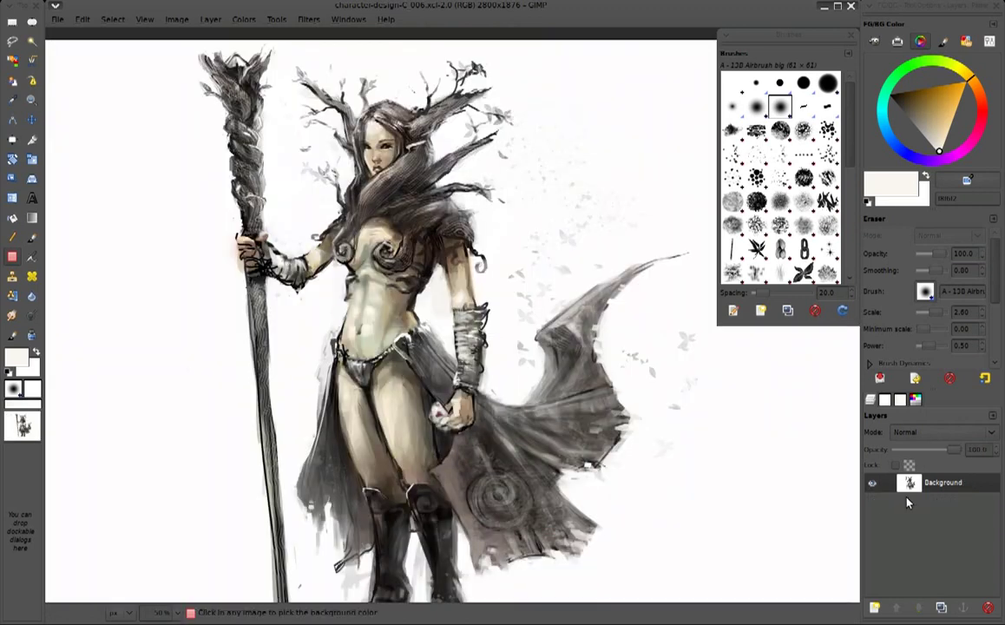
left_click(308, 19)
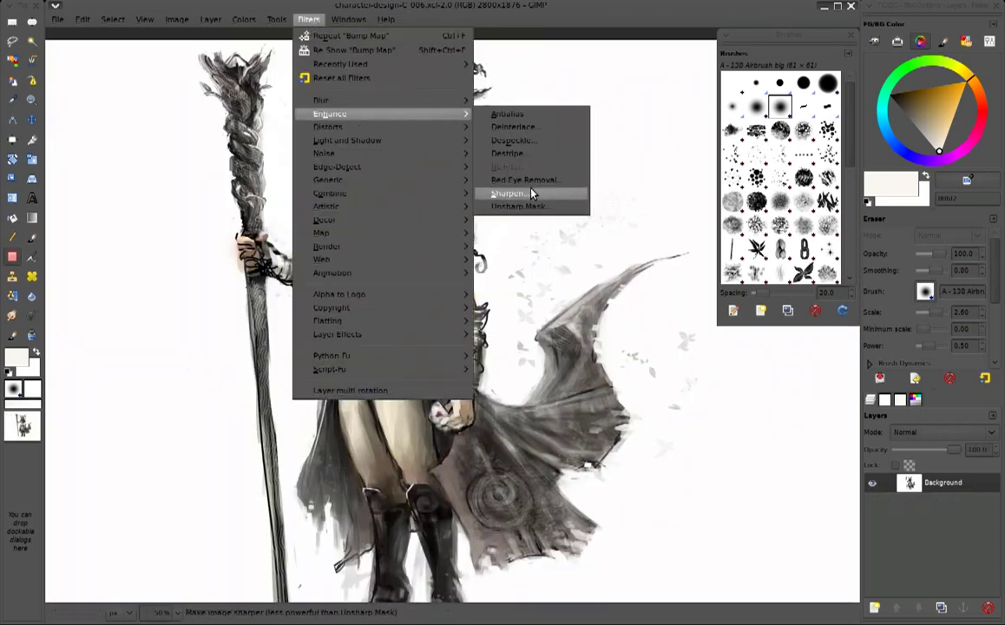
Sharpen the whole painting with sharpness about 32
mouse_move(330, 114)
left_click(512, 192)
mouse_move(442, 230)
left_mouse_down()
mouse_move(432, 218)
mouse_move(437, 282)
left_mouse_up()
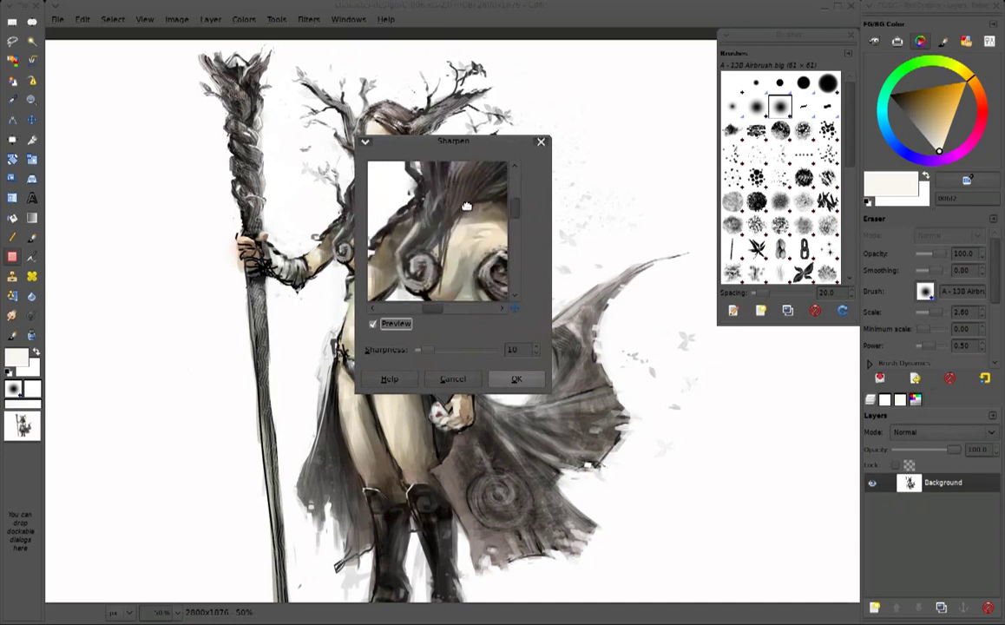
left_click_drag(419, 349, 448, 351)
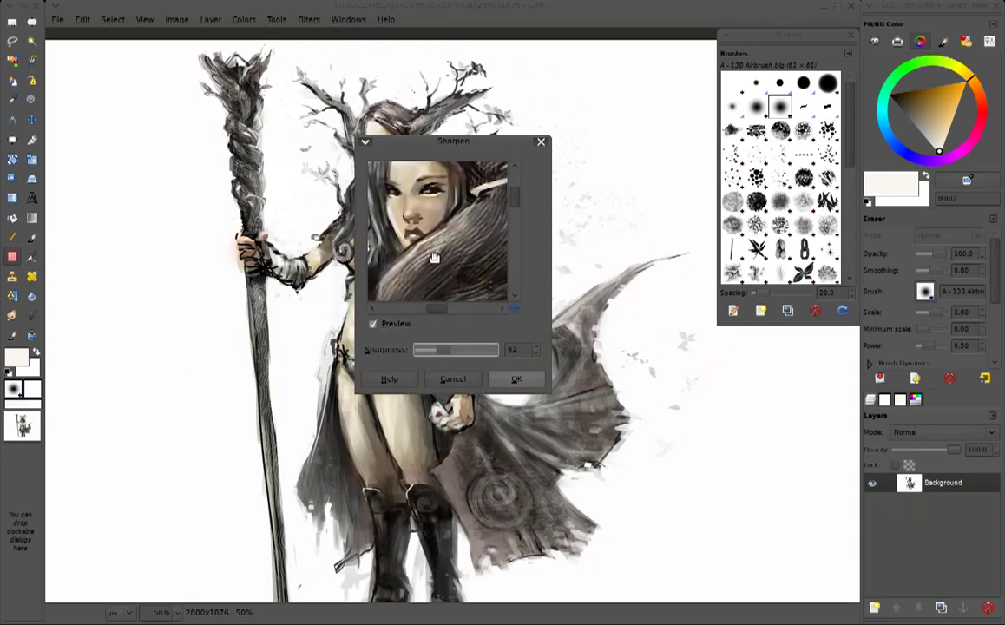
left_click_drag(432, 254, 455, 274)
key("Return")
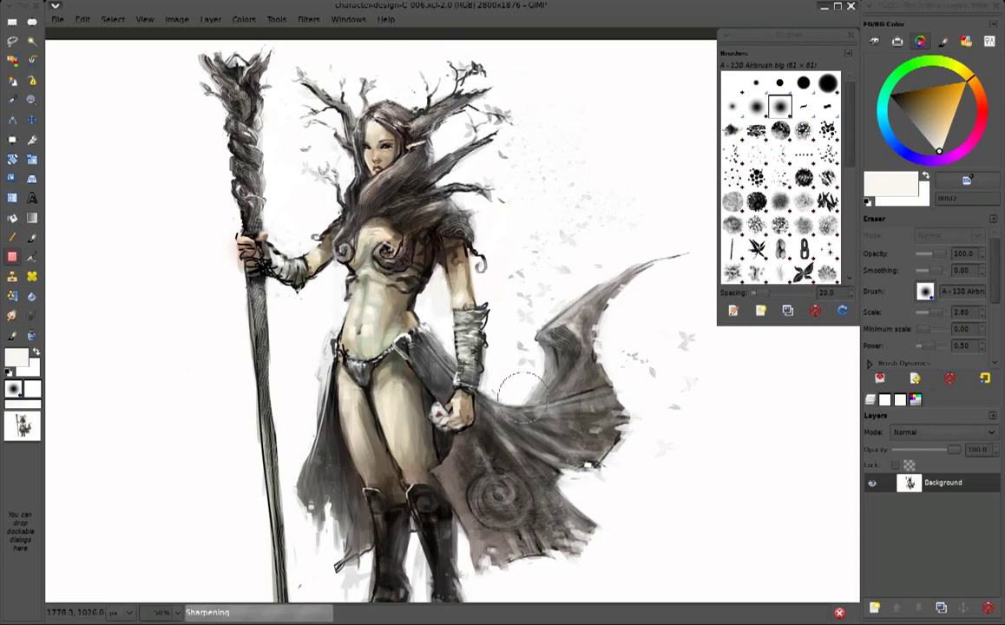
Add an empty new layer above the Background
scroll(499, 298, "up", 1)
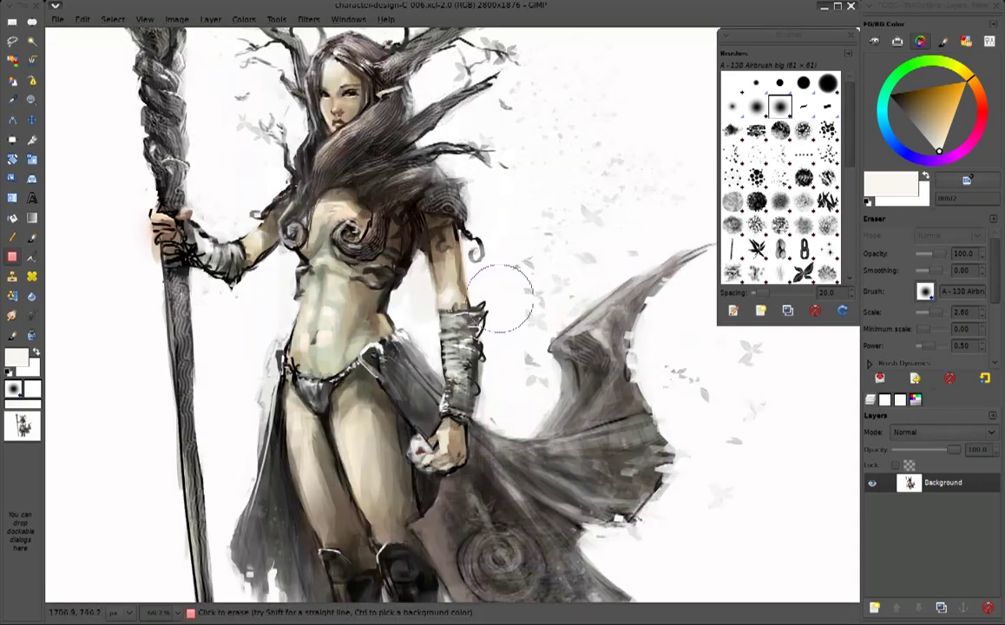
scroll(499, 297, "up", 2)
scroll(496, 328, "down", 1)
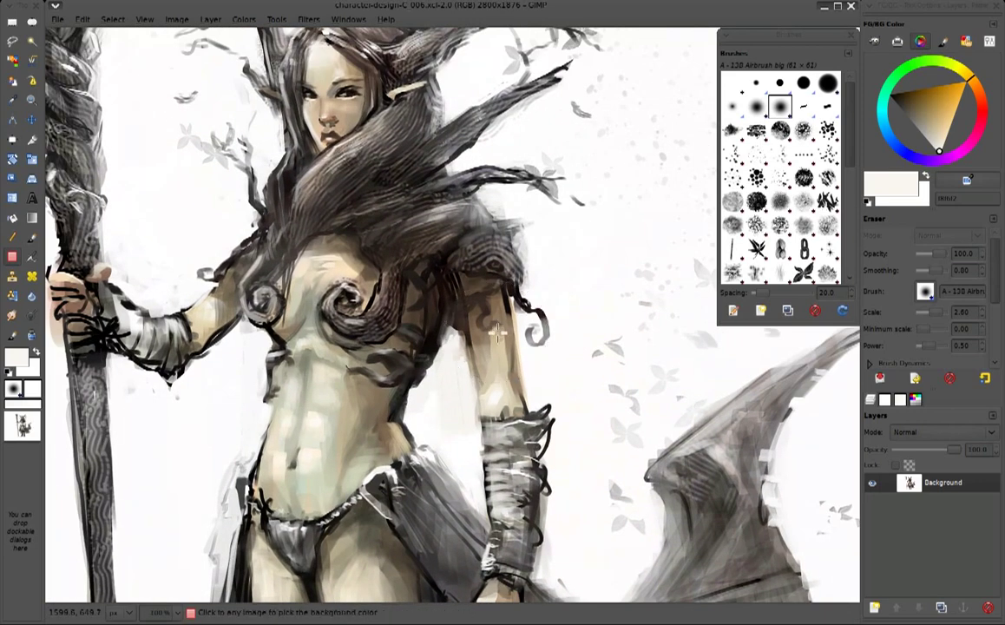
scroll(496, 333, "down", 2)
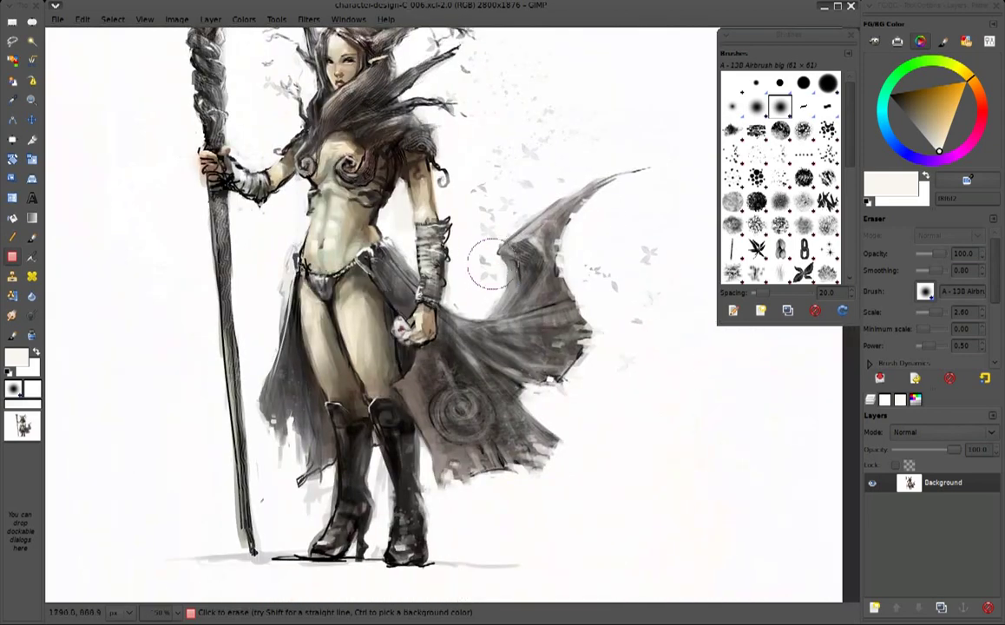
key("shift+ctrl+n")
left_click(567, 399)
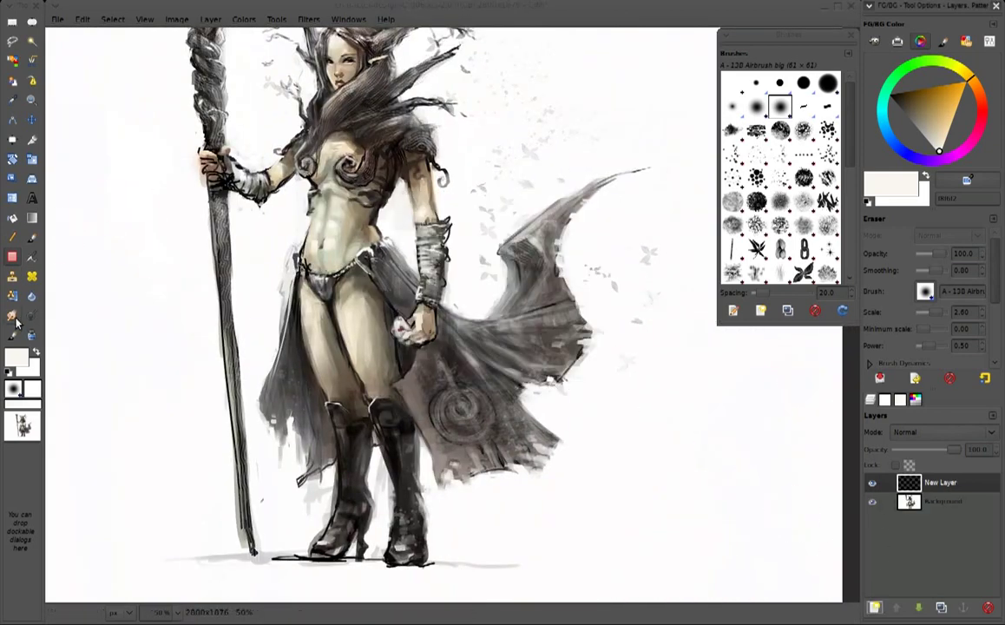
Sign the painting at the lower right with a fine dark round inking brush
left_click(898, 398)
left_click(819, 417)
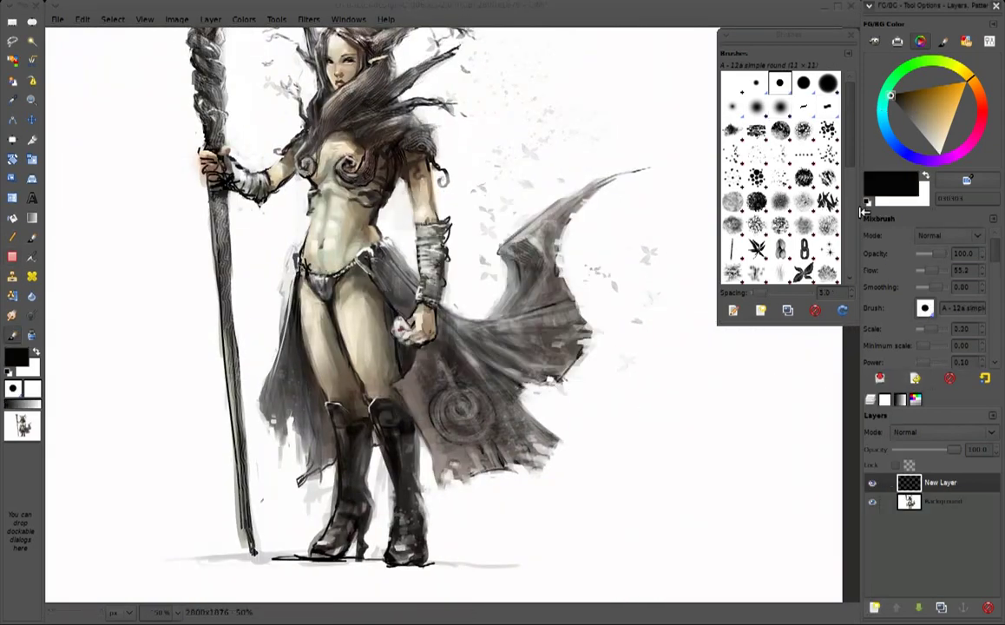
left_click_drag(545, 517, 597, 497)
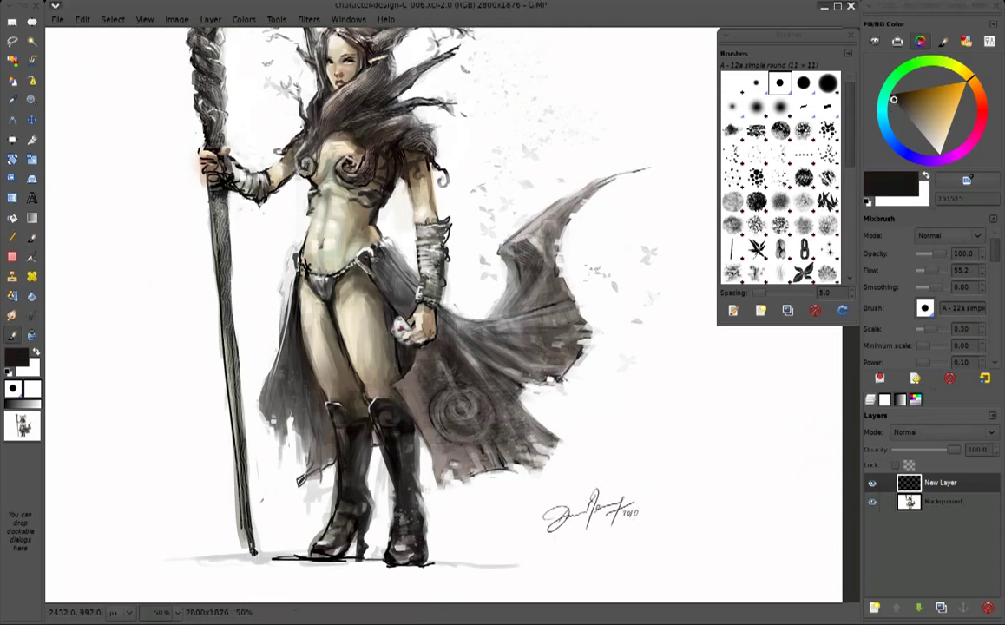
Crop the signature layer to content and scale the signature down twice
left_click(211, 19)
left_click(268, 241)
key("shift+s")
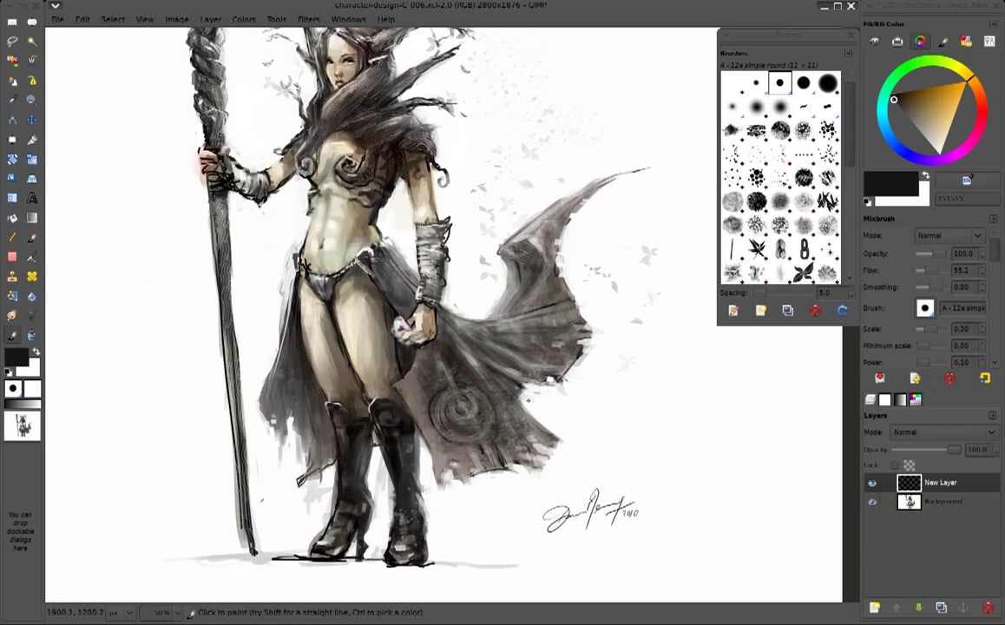
left_click_drag(298, 241, 400, 243)
key("Return")
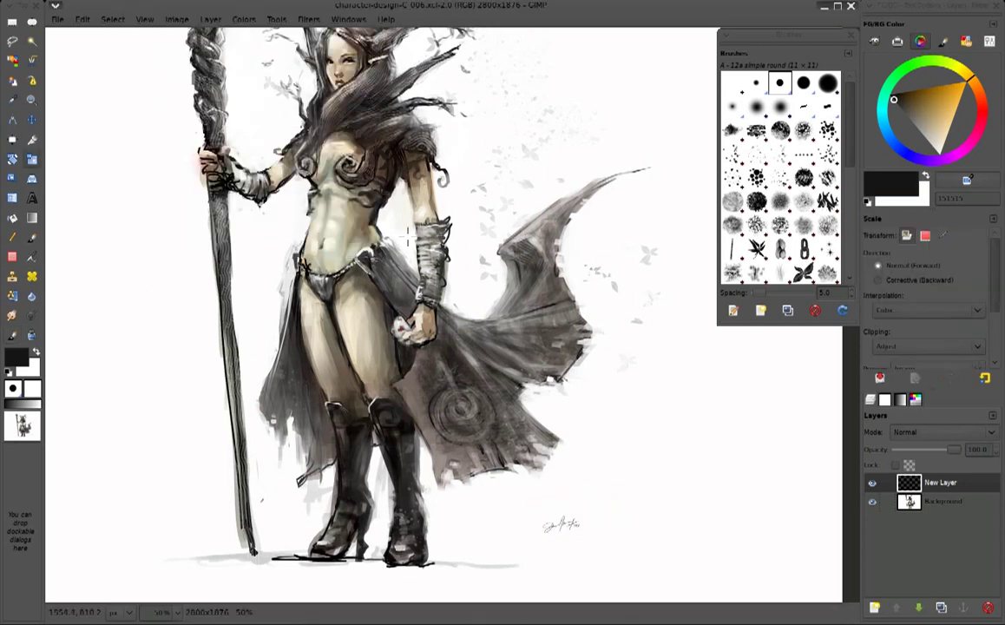
left_click(586, 498)
left_click_drag(649, 490, 464, 543)
left_click(346, 109)
Lower the signature layer opacity to about 87.5 and begin renaming the file for saving
key("m")
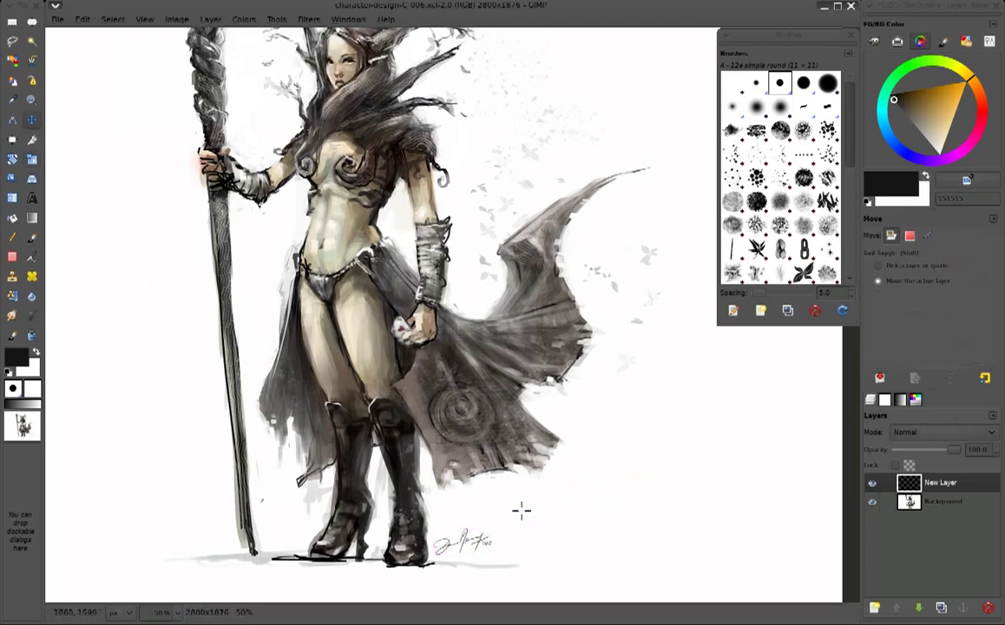
left_click_drag(911, 446, 943, 452)
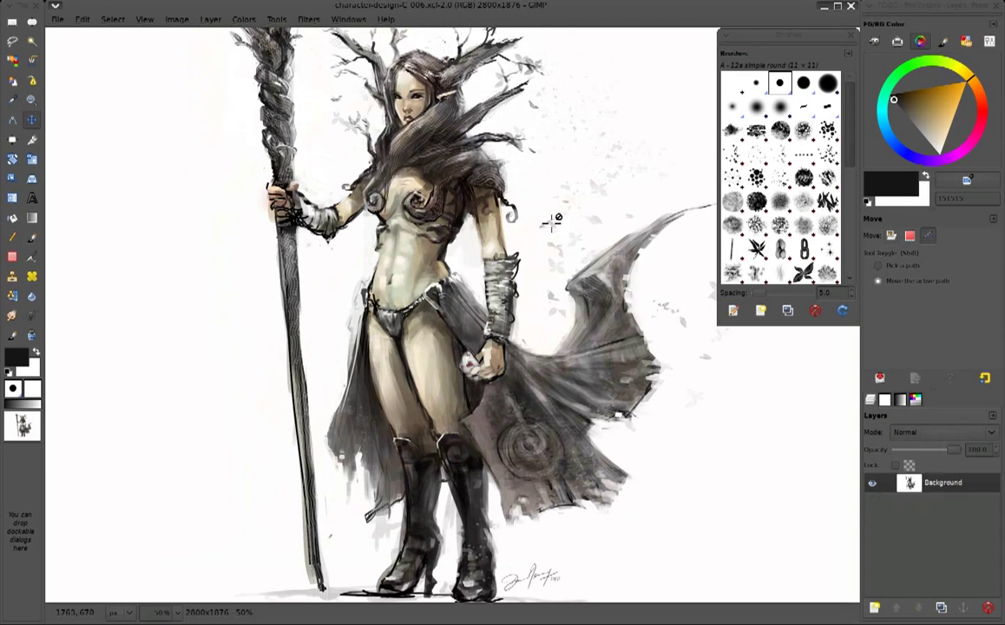
key("shift+ctrl+s")
key("BackSpace")
key("BackSpace")
key("BackSpace")
type("character-design-C 007final.xcf")
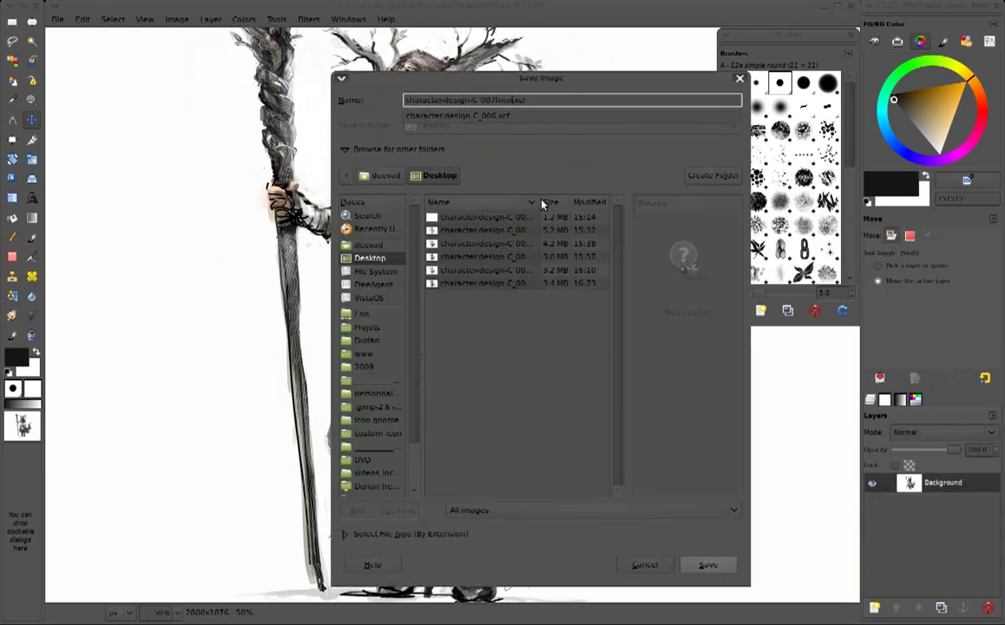
Save as character-design-C_007final.xcf and show the painting fullscreen with all docks hidden
left_click(706, 565)
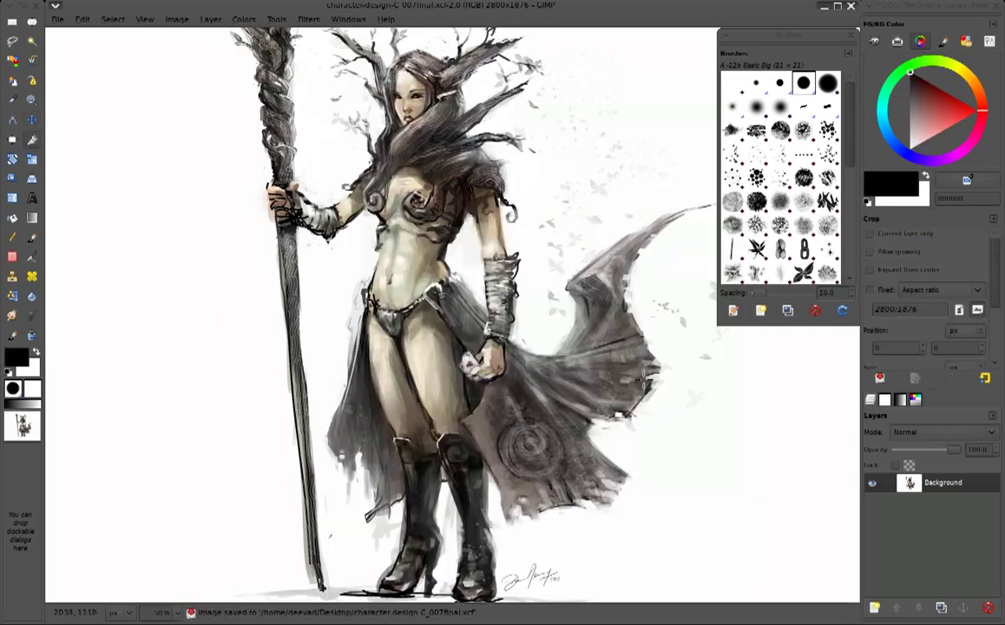
key("F11")
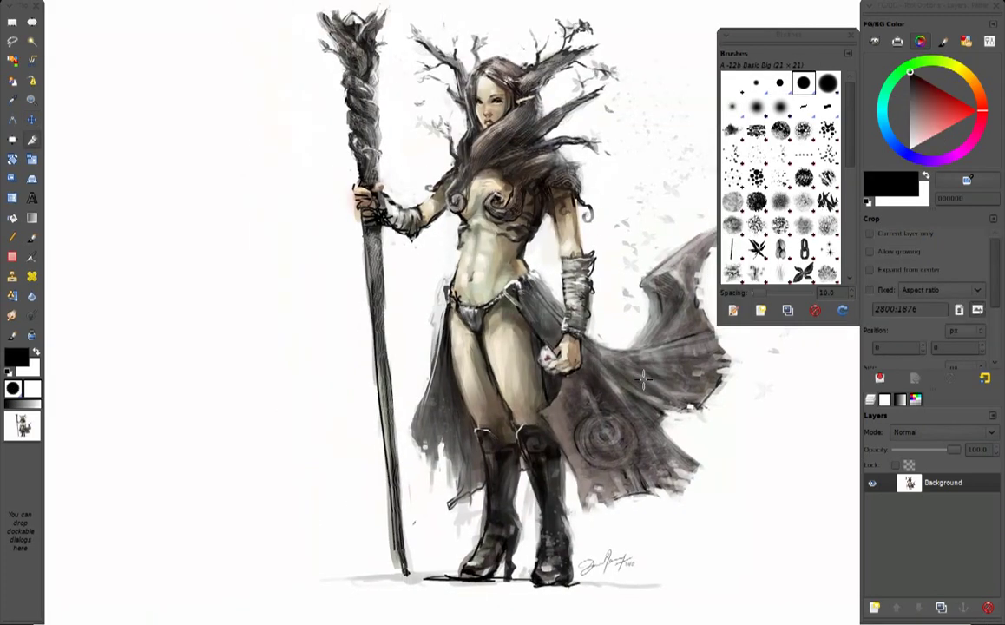
key("Tab")
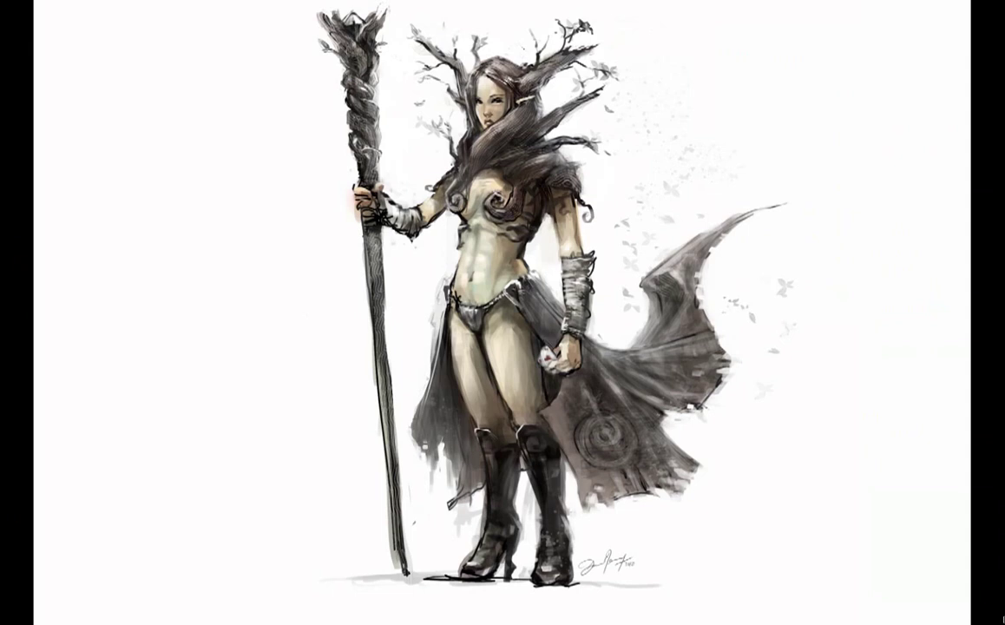